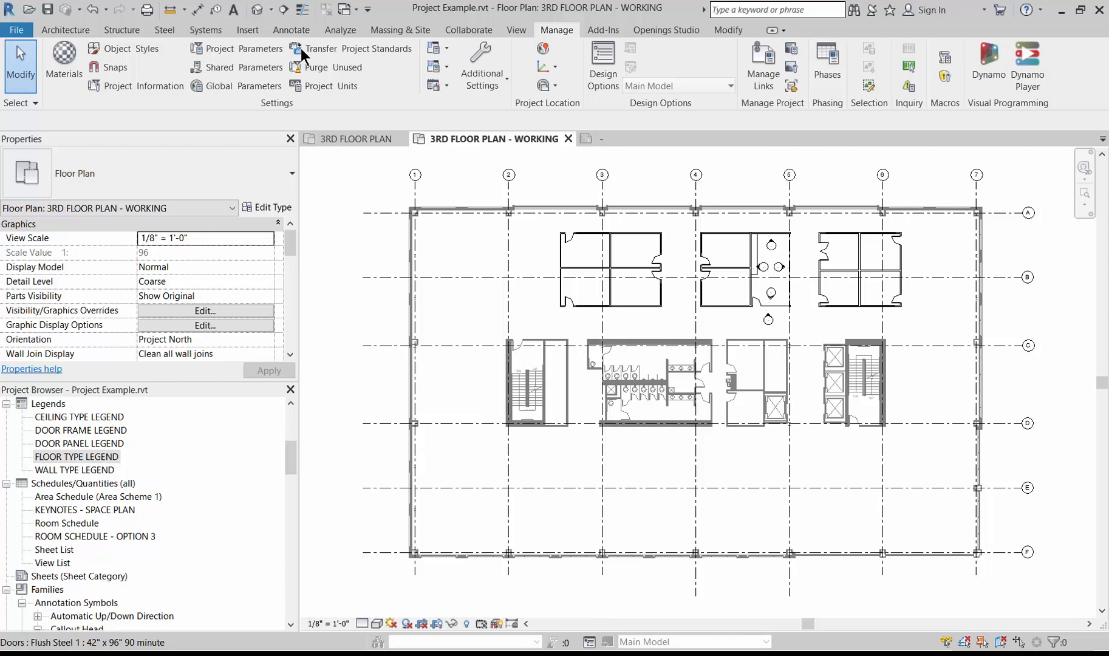
Step: Start a new sheet from the project's Sheets category
click(514, 30)
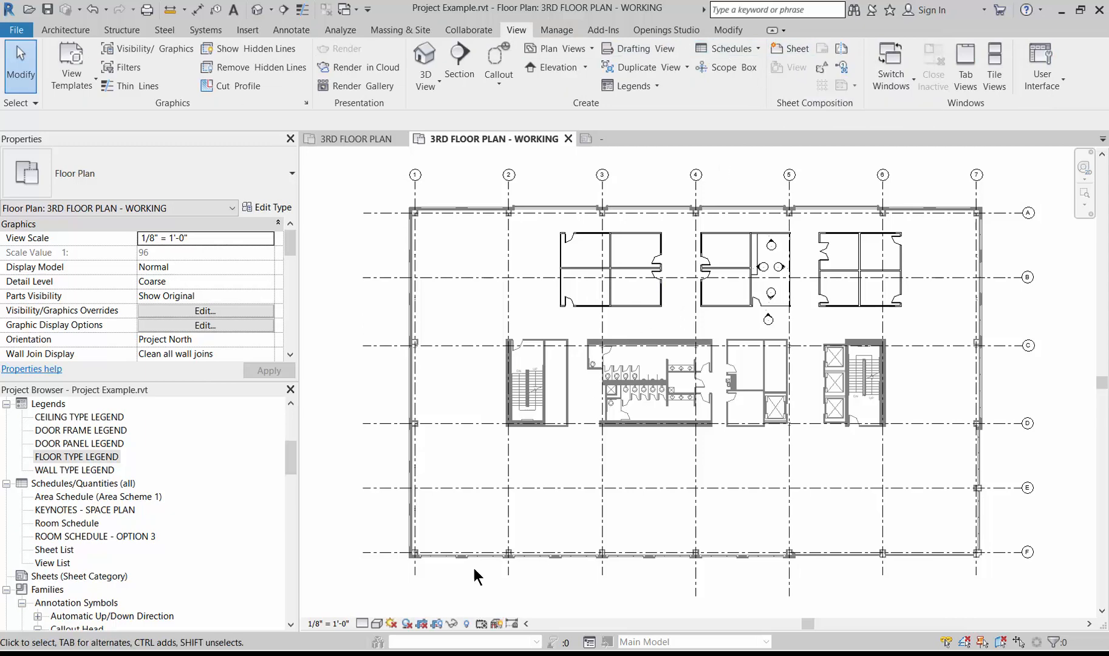
click(102, 577)
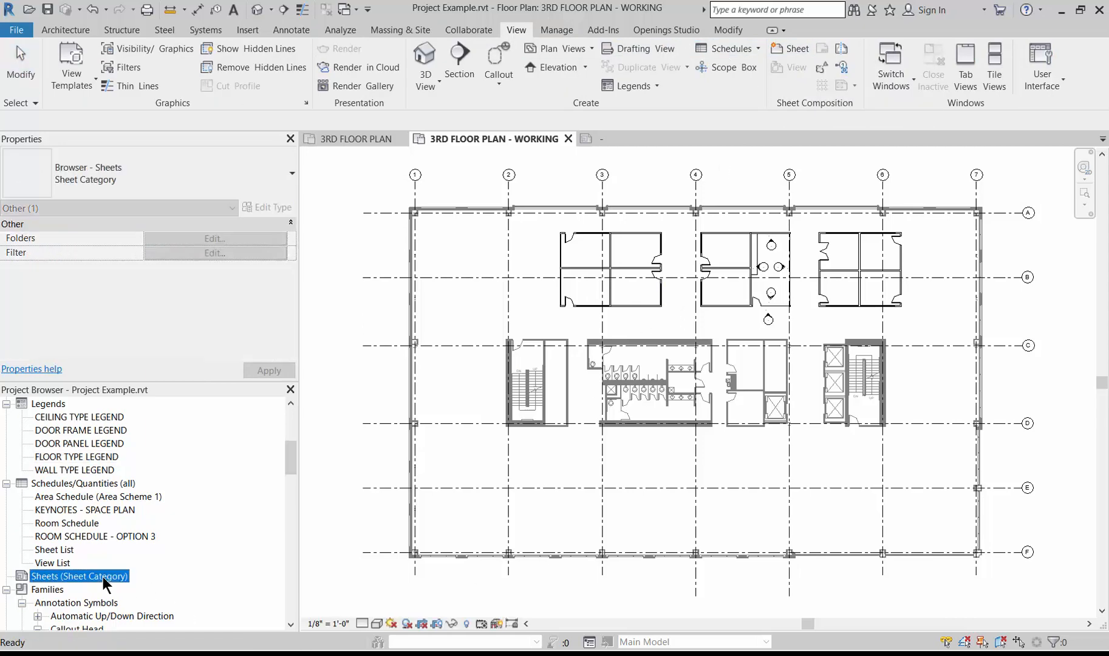
right_click(102, 577)
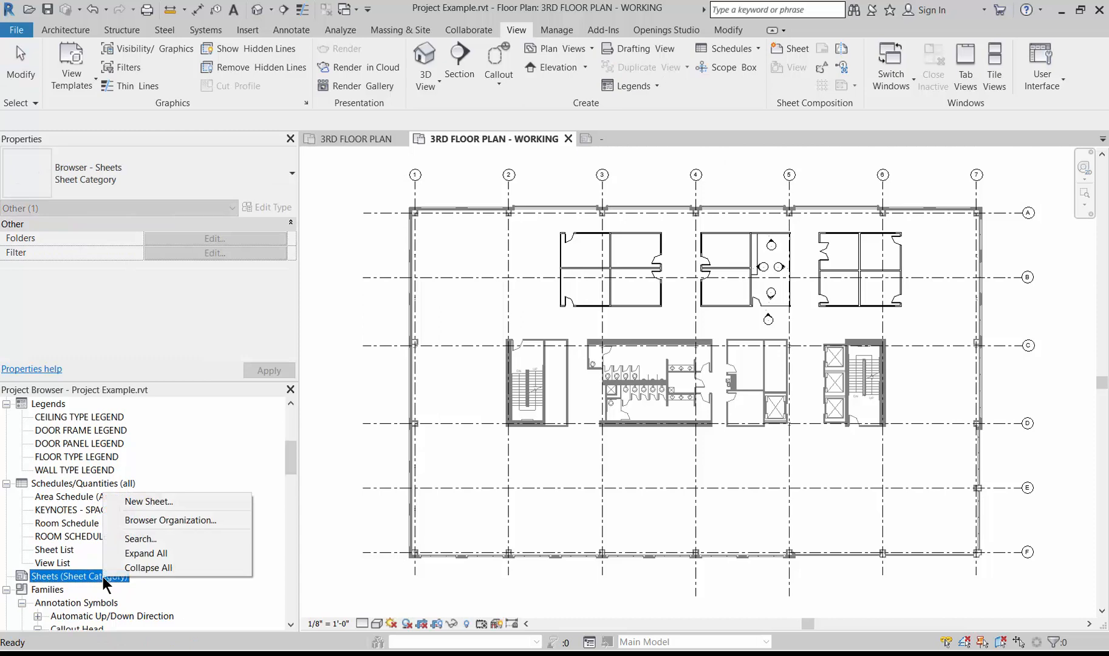
click(152, 502)
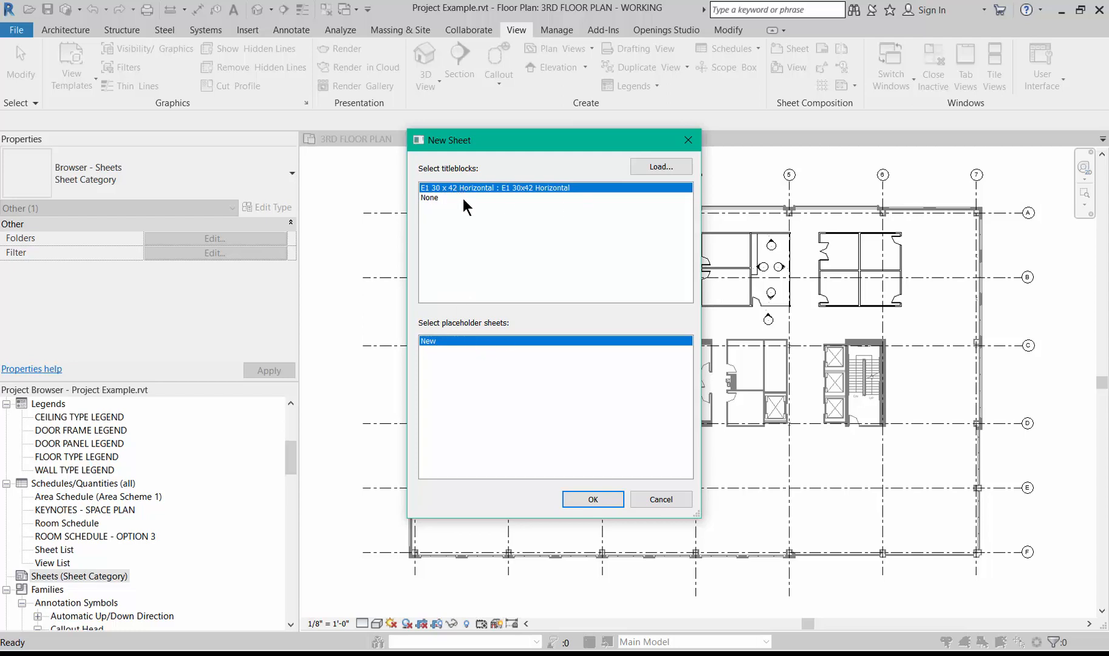
Step: Browse the Titleblocks folder of the US Imperial family library for available sheet sizes without loading one
click(664, 165)
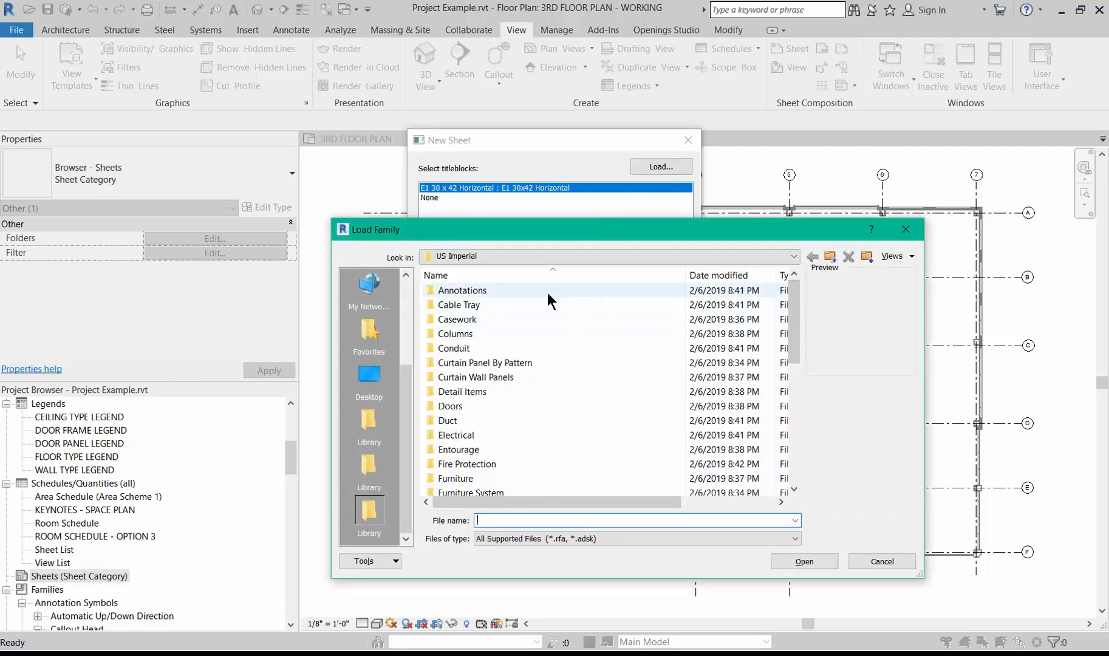
drag(796, 316, 807, 447)
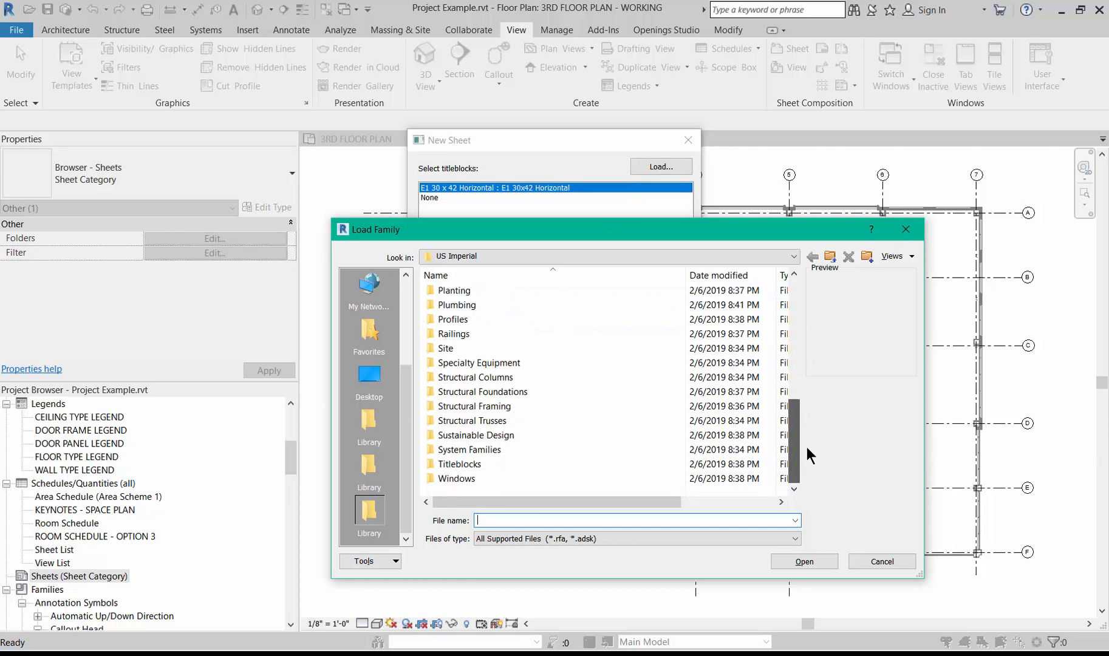
double_click(475, 465)
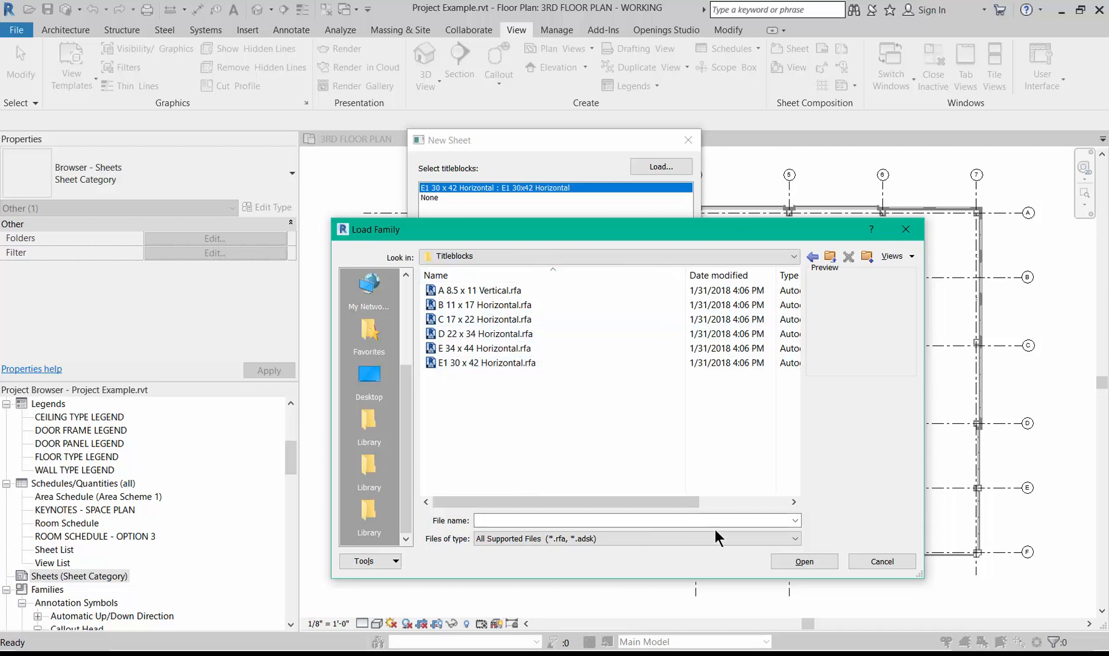
click(882, 561)
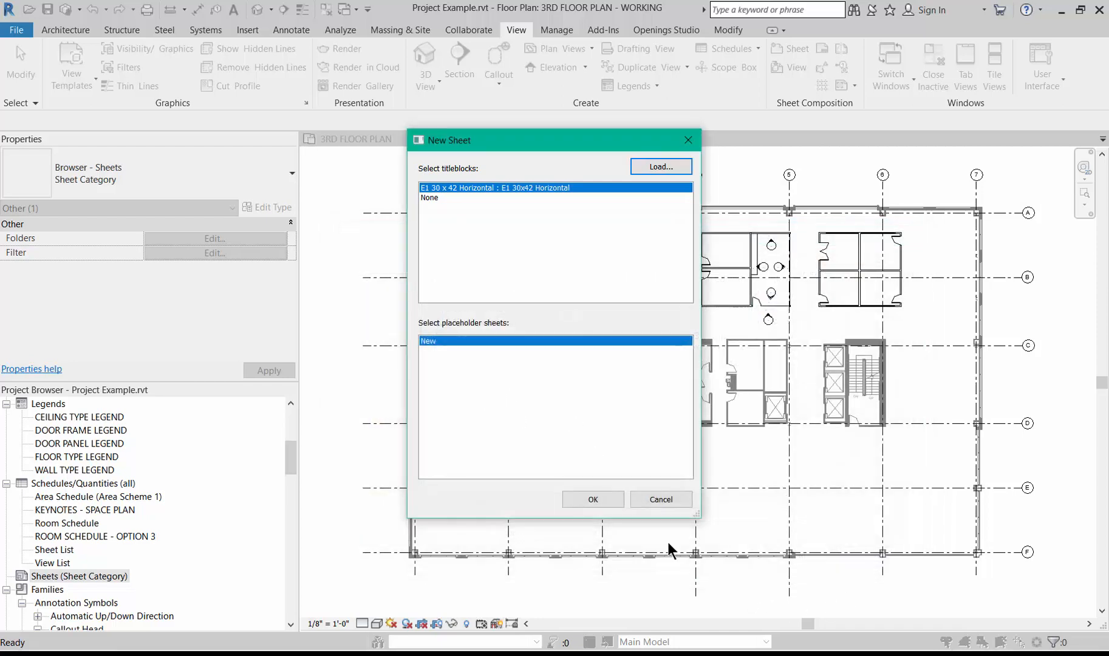
Step: Create the sheet with the E1 30x42 Horizontal title block and open that title block's family for editing
click(594, 501)
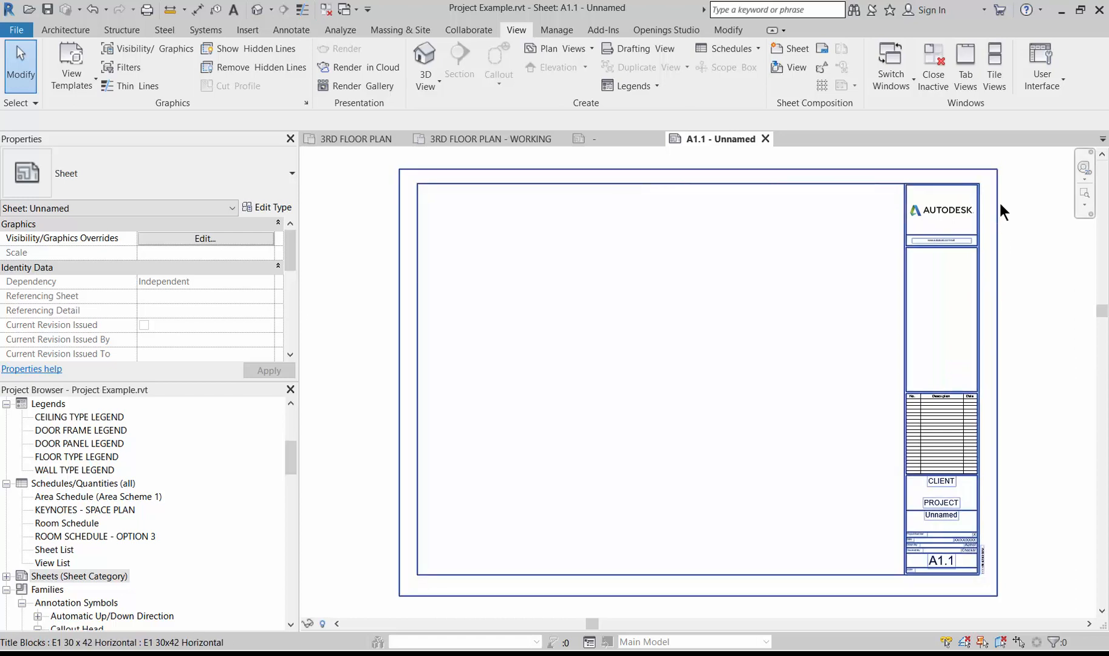
scroll(999, 203, up, 4)
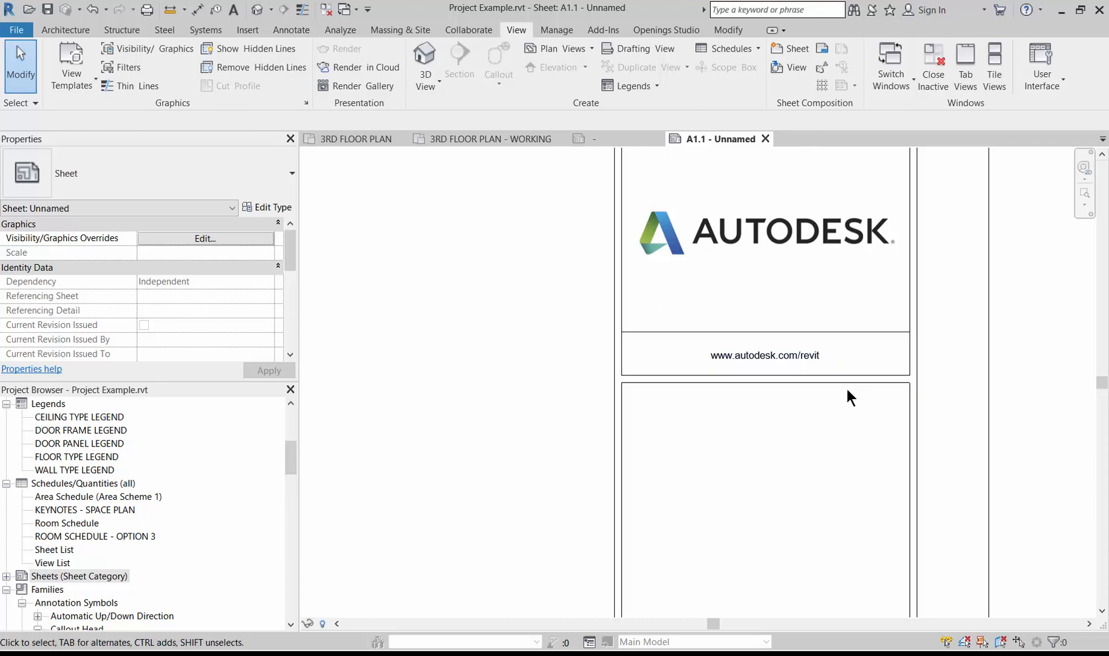
scroll(997, 278, down, 1)
scroll(995, 267, down, 5)
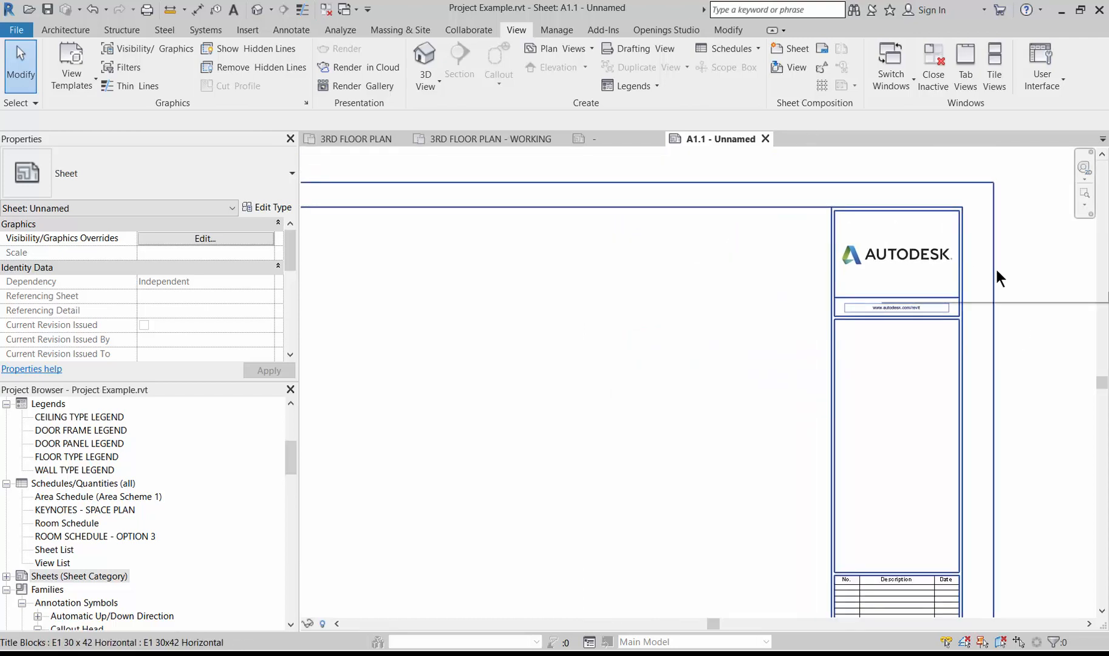
scroll(955, 234, down, 1)
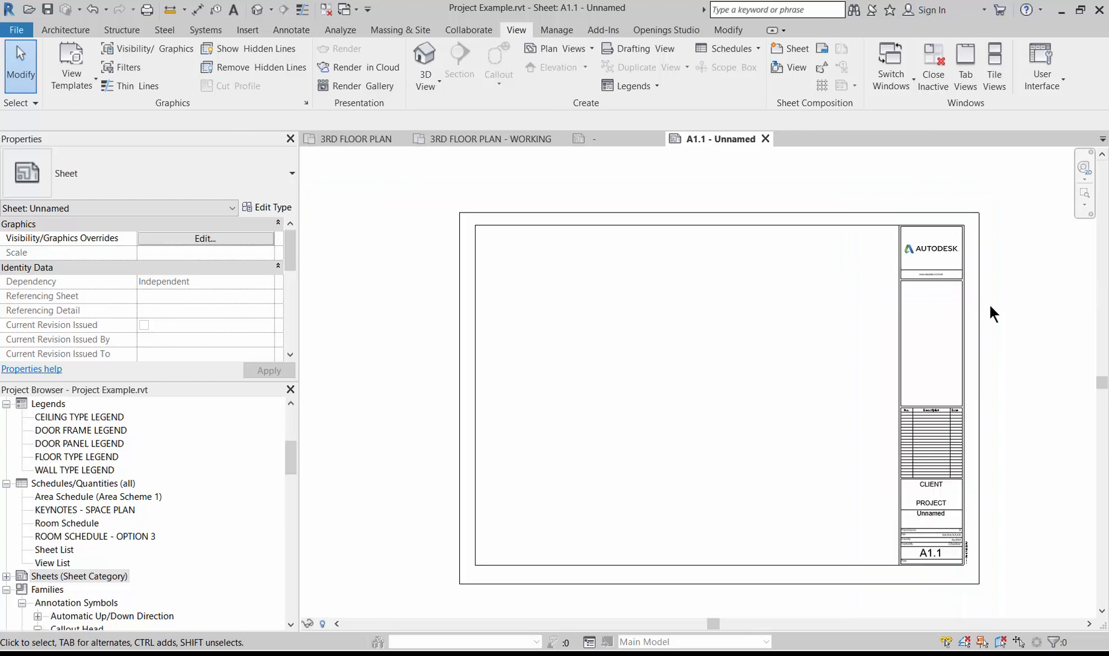
scroll(1037, 427, up, 1)
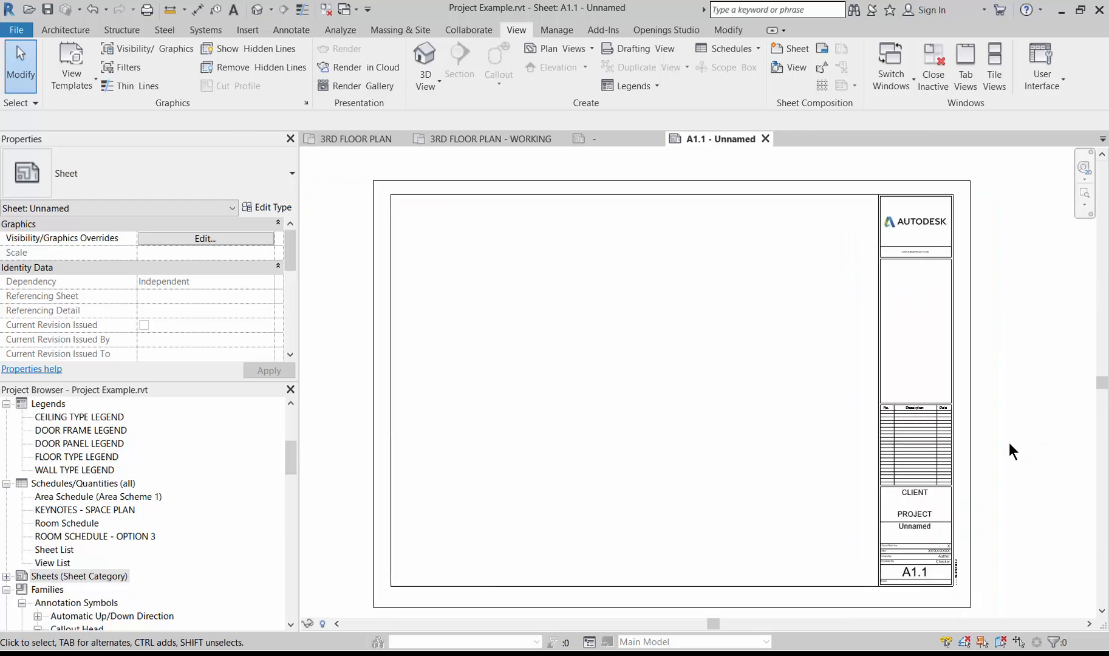
click(890, 540)
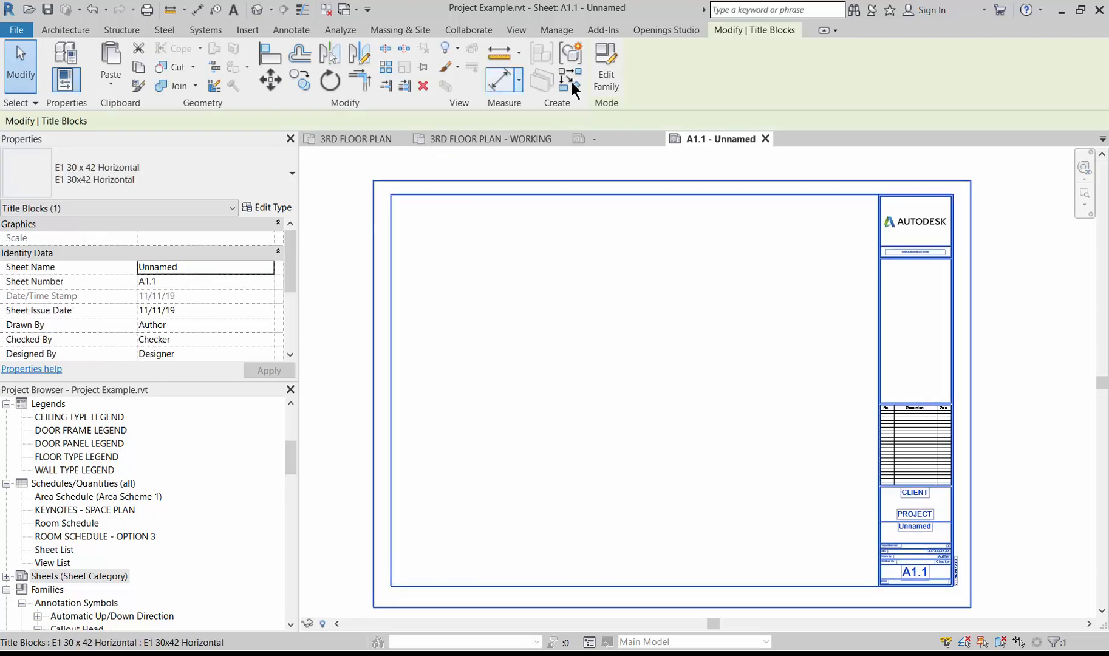
click(605, 79)
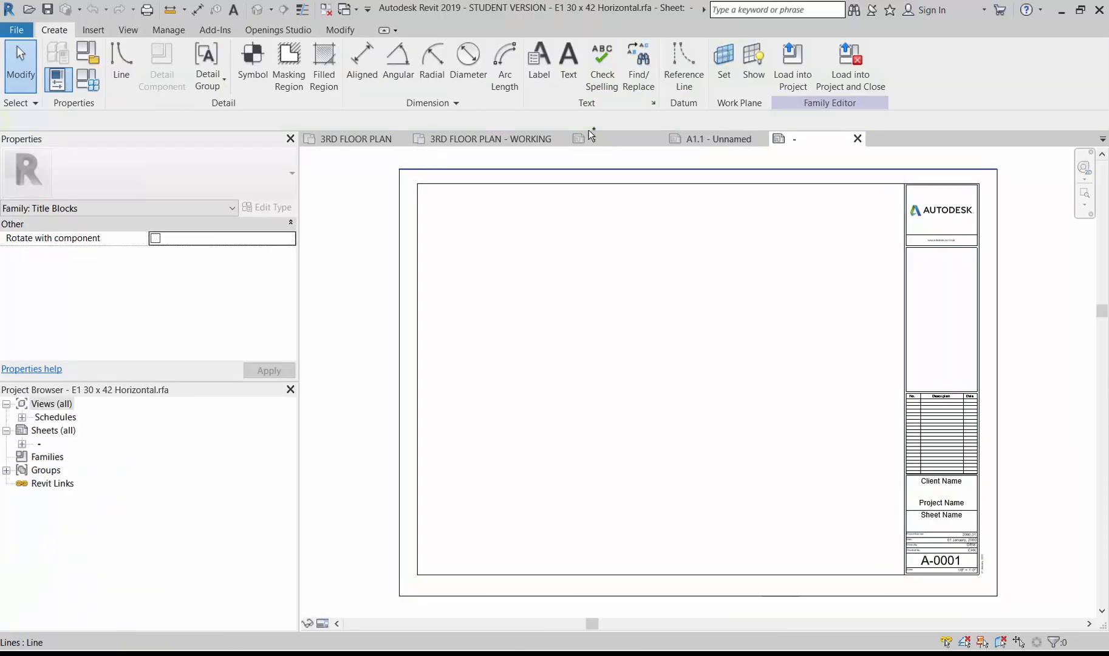
Step: Delete the Autodesk logo, the website text below it and the line dividing the two from the title block
click(960, 211)
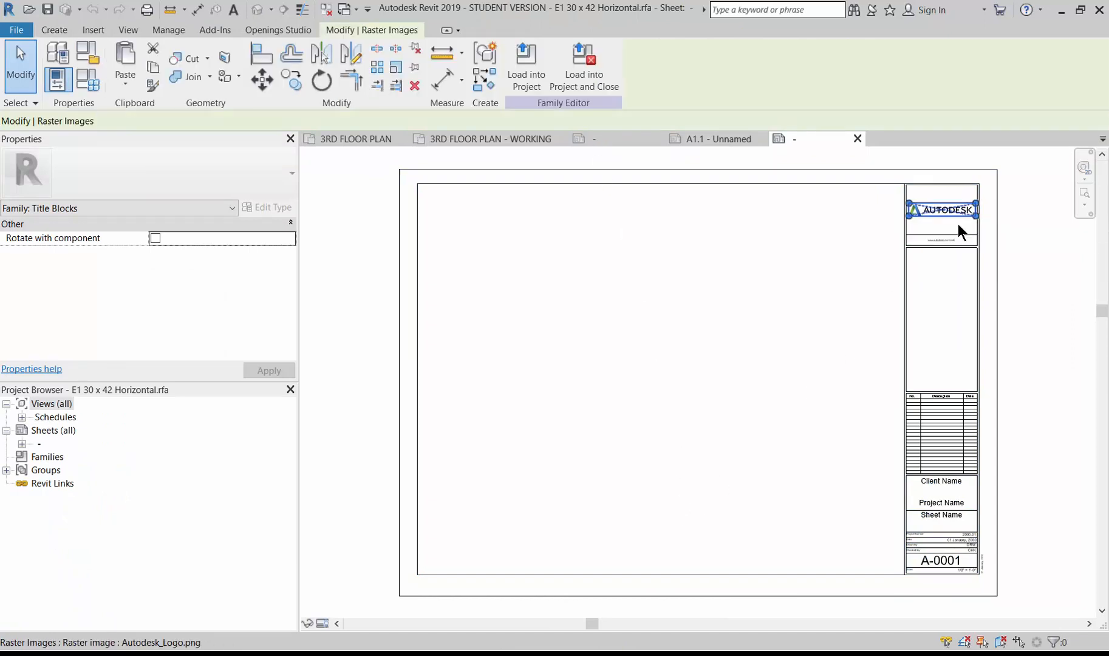
key(Delete)
scroll(948, 241, up, 5)
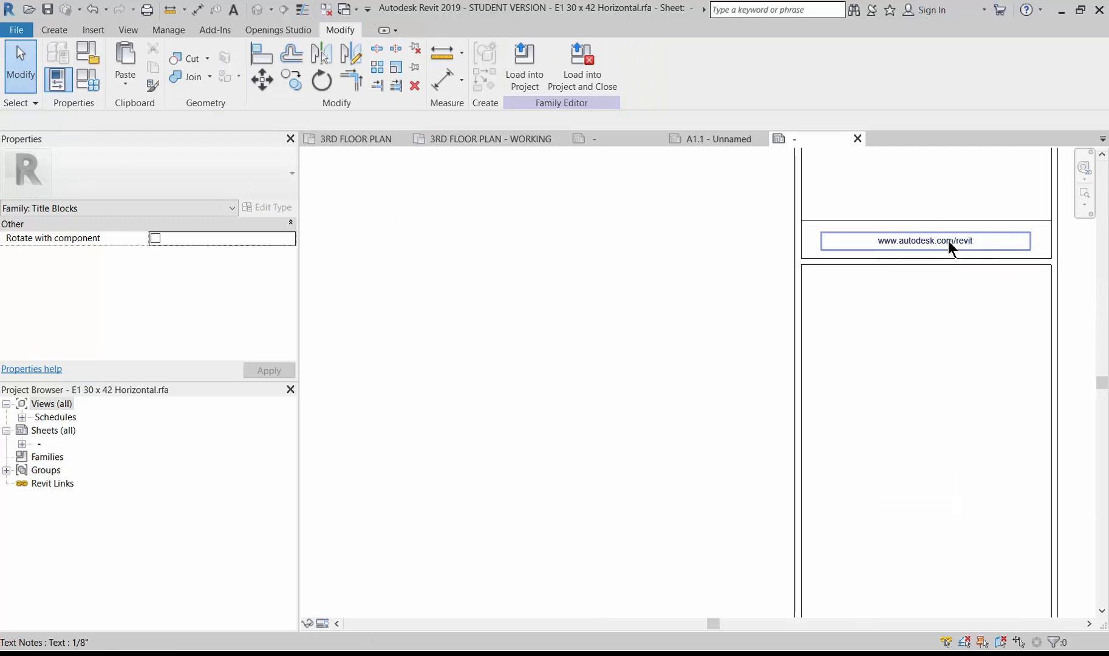
click(951, 222)
key(Delete)
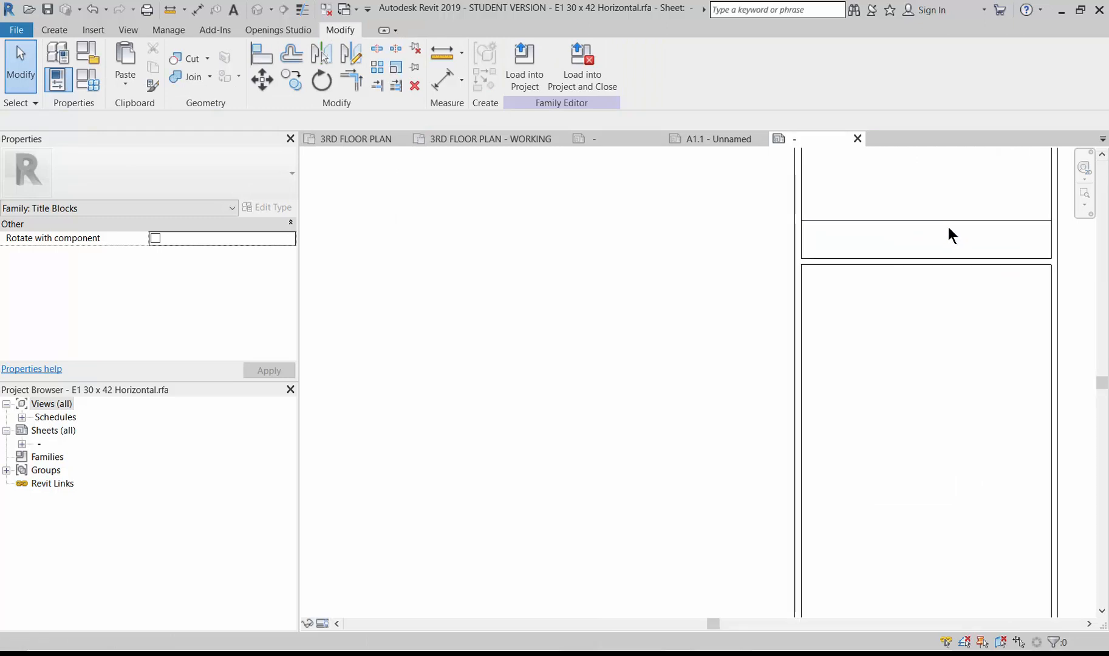
click(908, 269)
key(Delete)
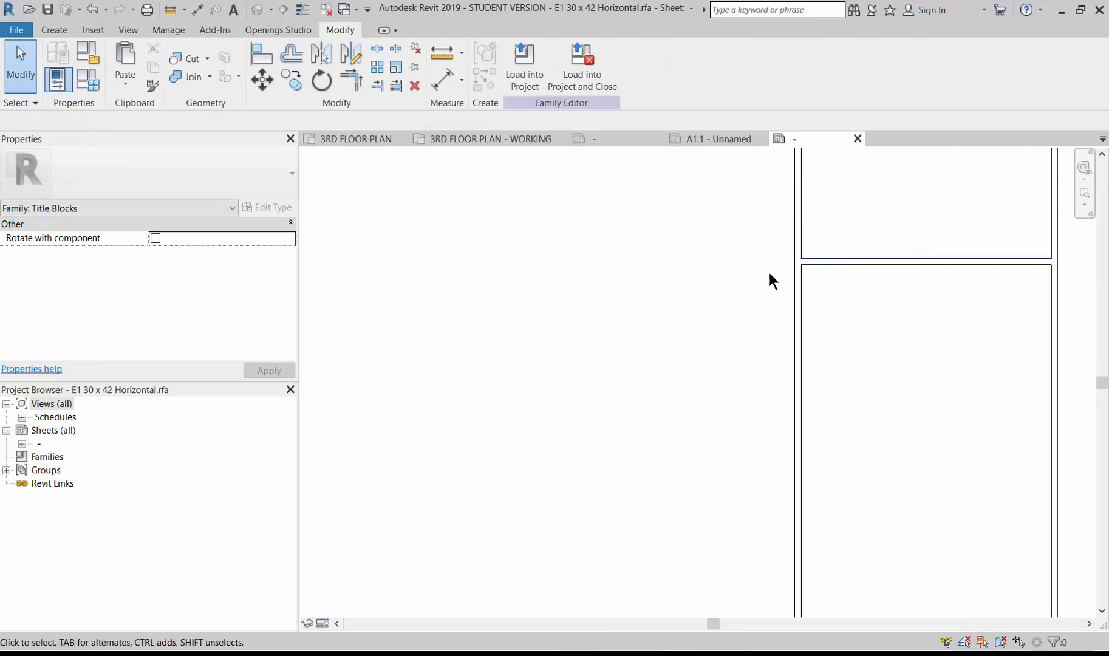
Step: Delete the revision schedule above the Client Name label in the title block
scroll(741, 276, down, 3)
scroll(741, 280, down, 1)
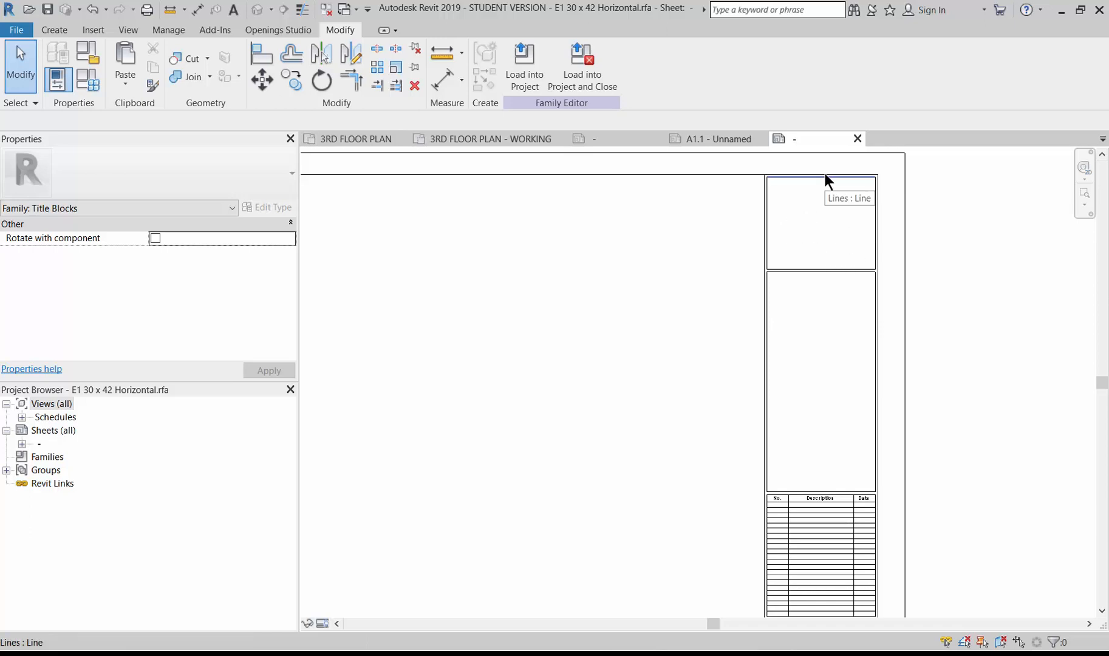
scroll(824, 173, down, 1)
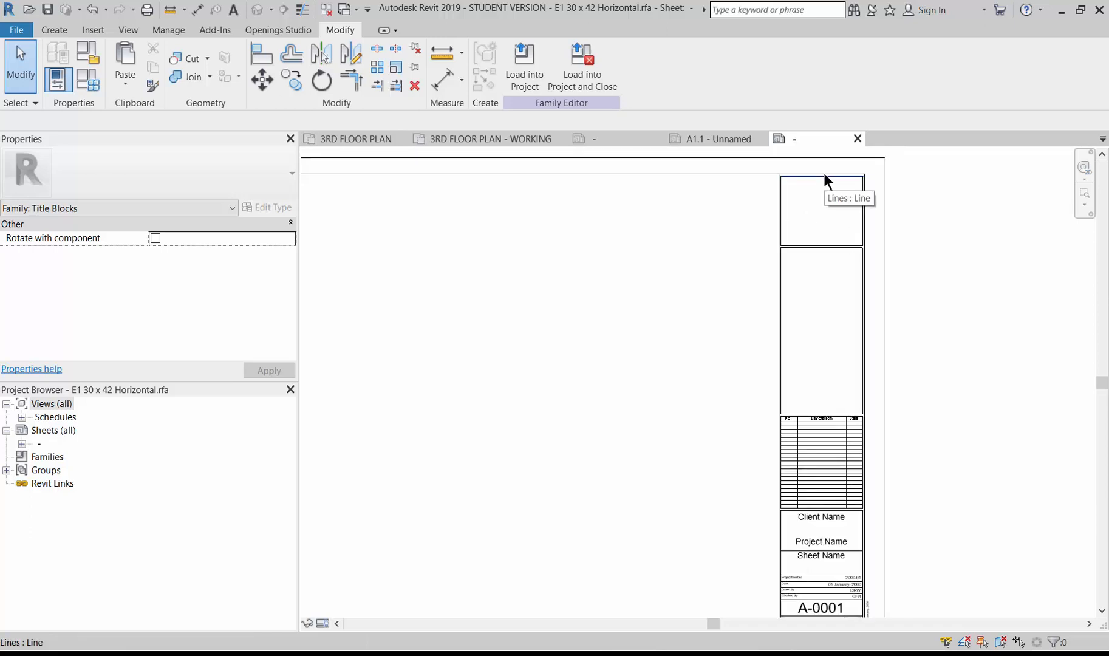
scroll(824, 173, down, 1)
scroll(805, 598, up, 3)
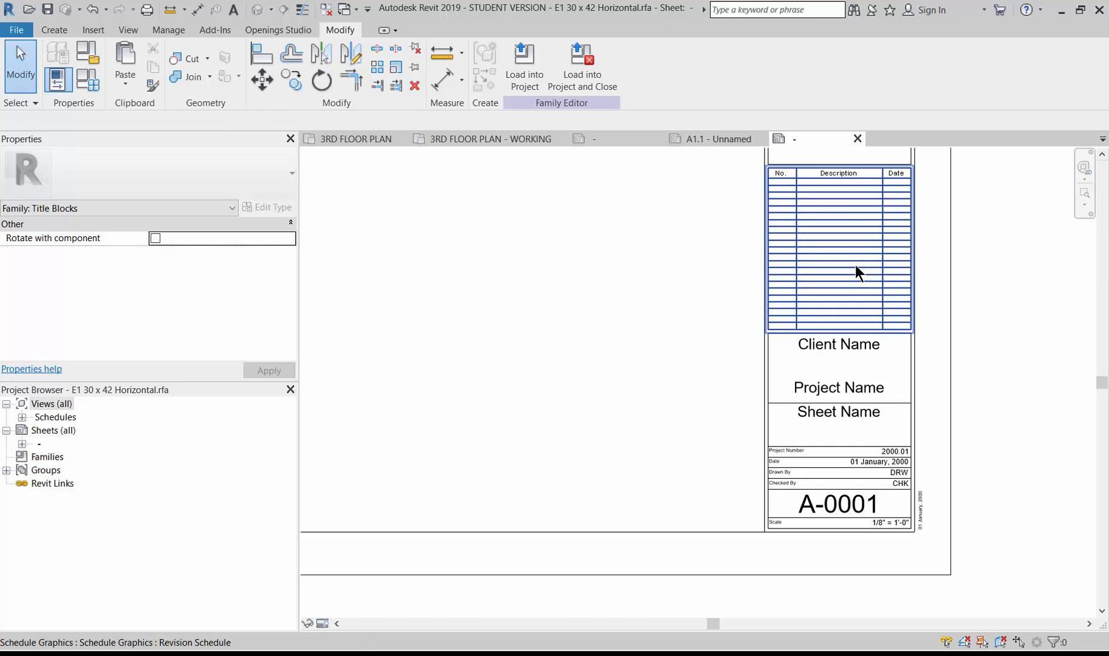
click(855, 265)
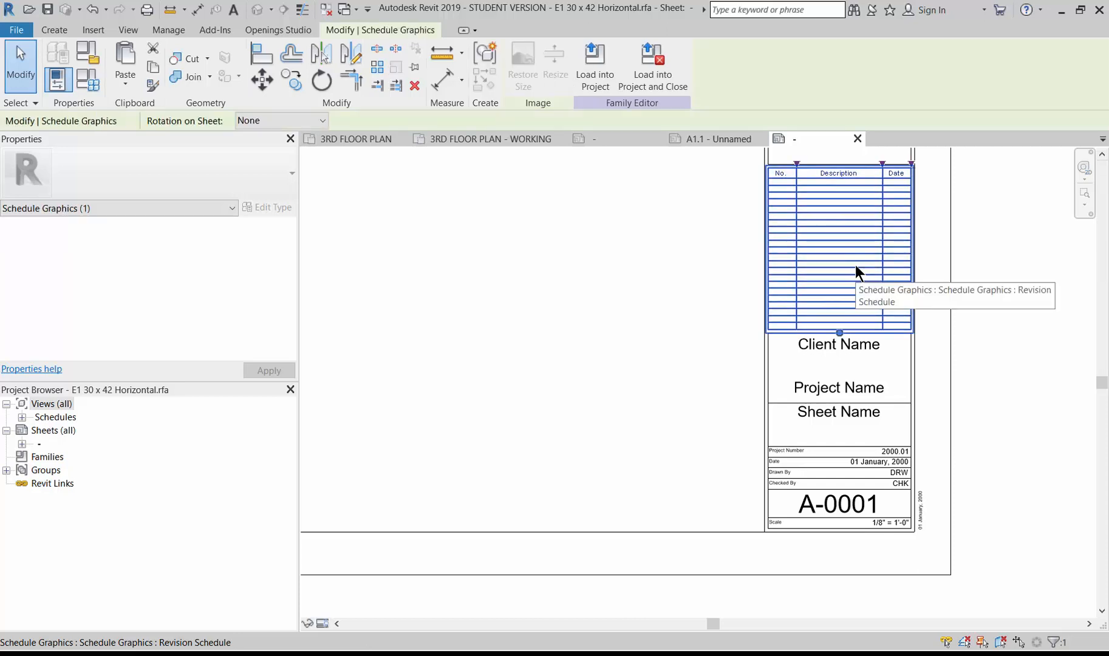
key(Delete)
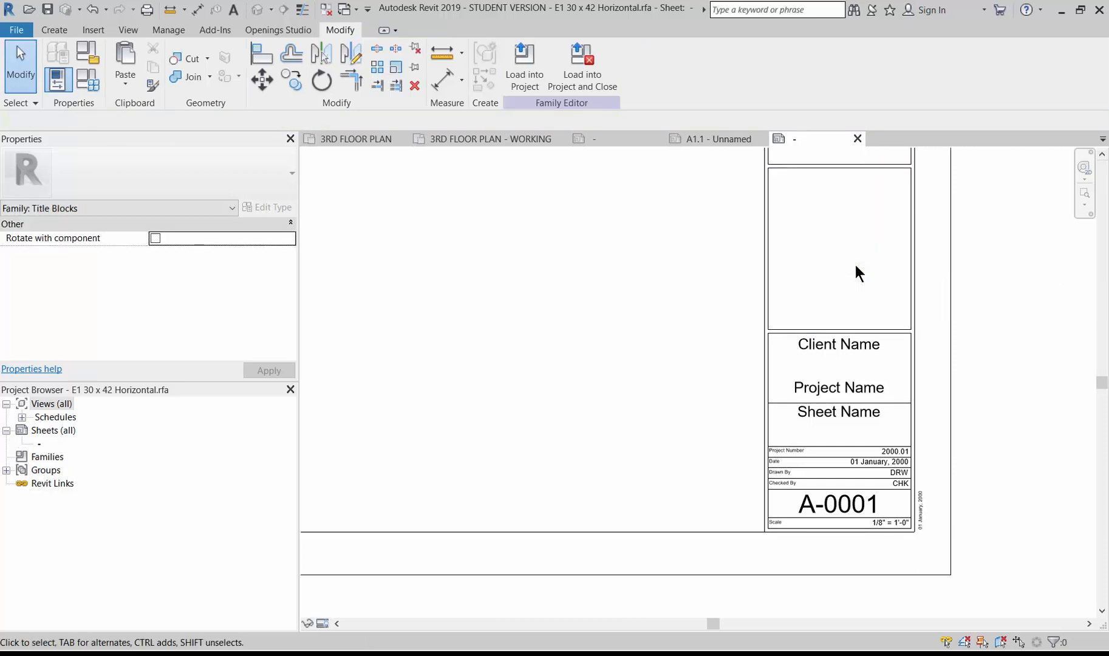
Step: Examine the title block's remaining boxes and labels, from the emptied revision area down to the scale row
scroll(814, 312, down, 1)
scroll(821, 182, up, 2)
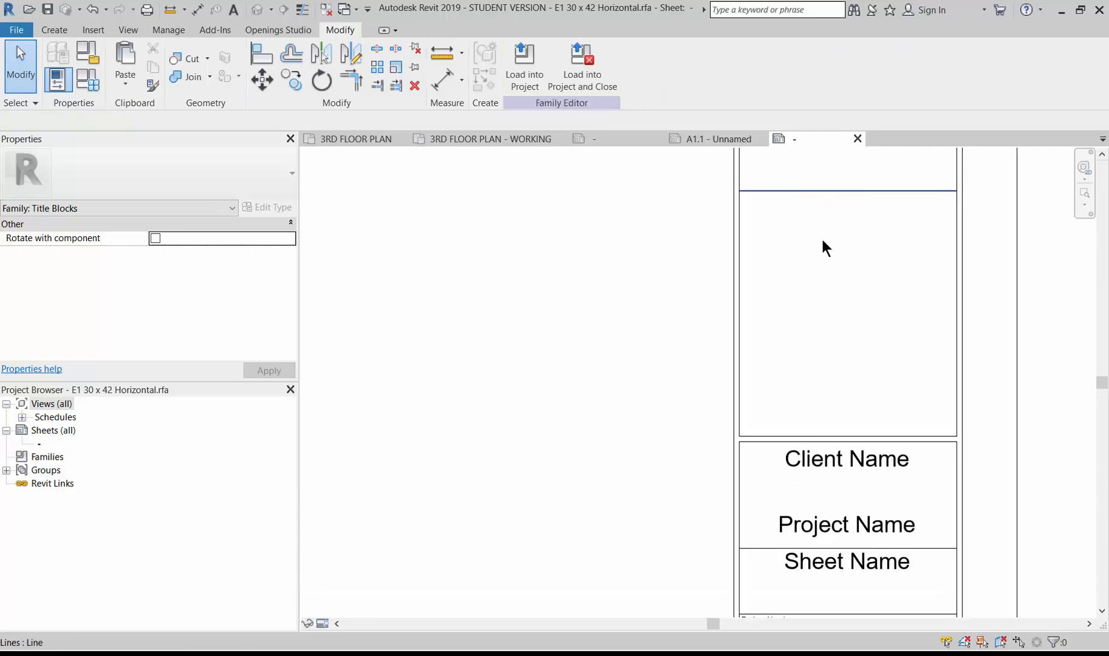
scroll(799, 431, down, 2)
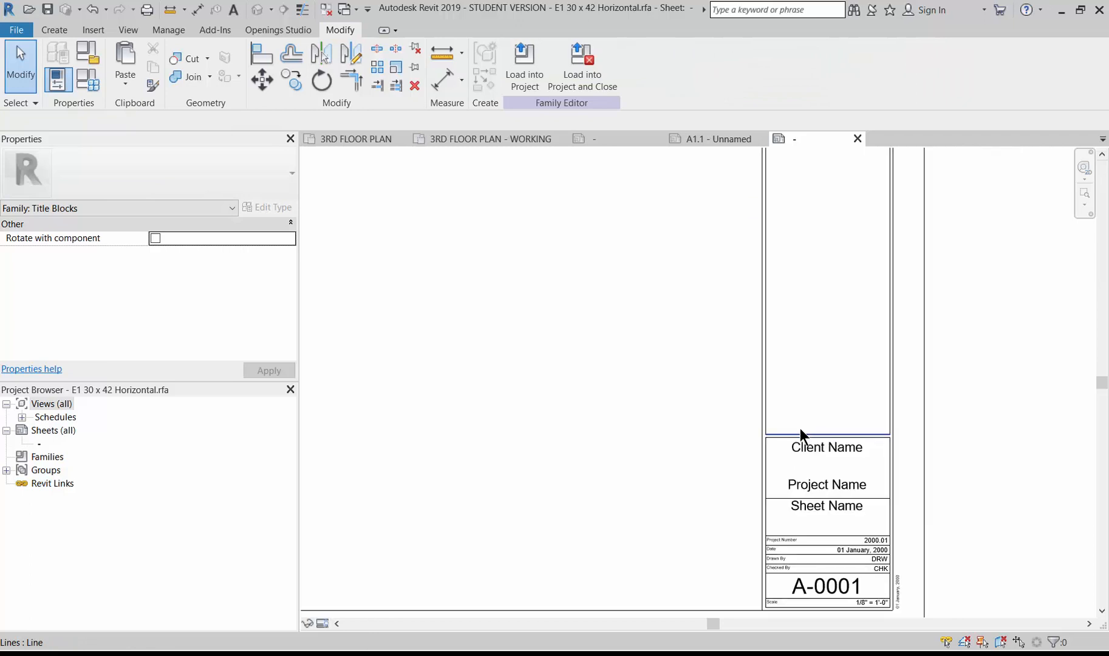
scroll(800, 428, down, 2)
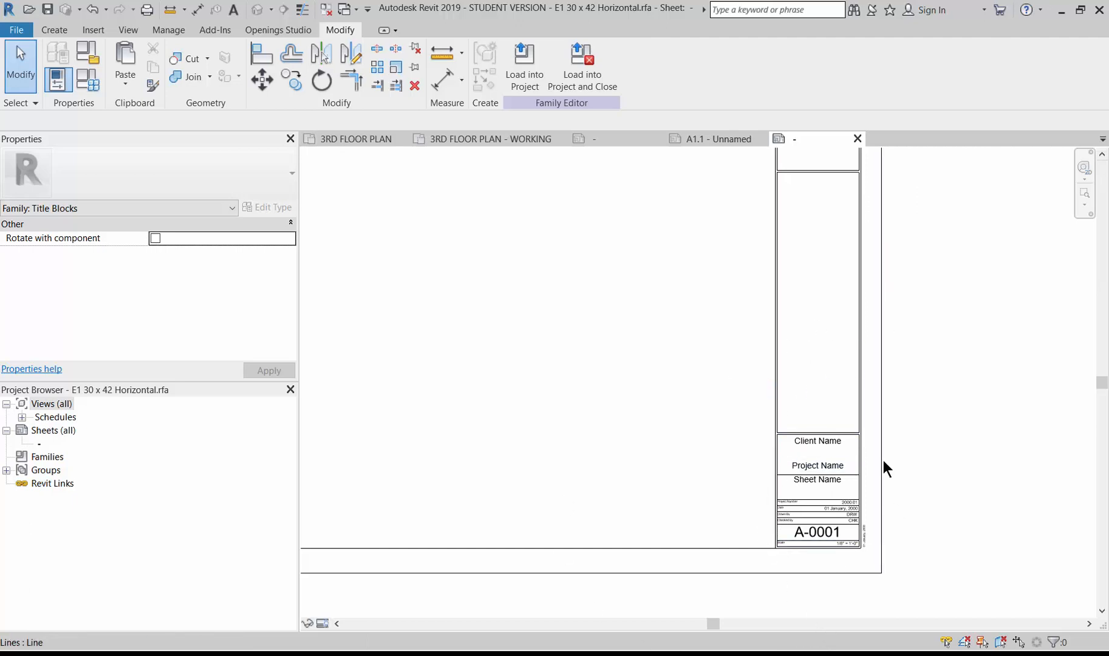
scroll(821, 569, up, 2)
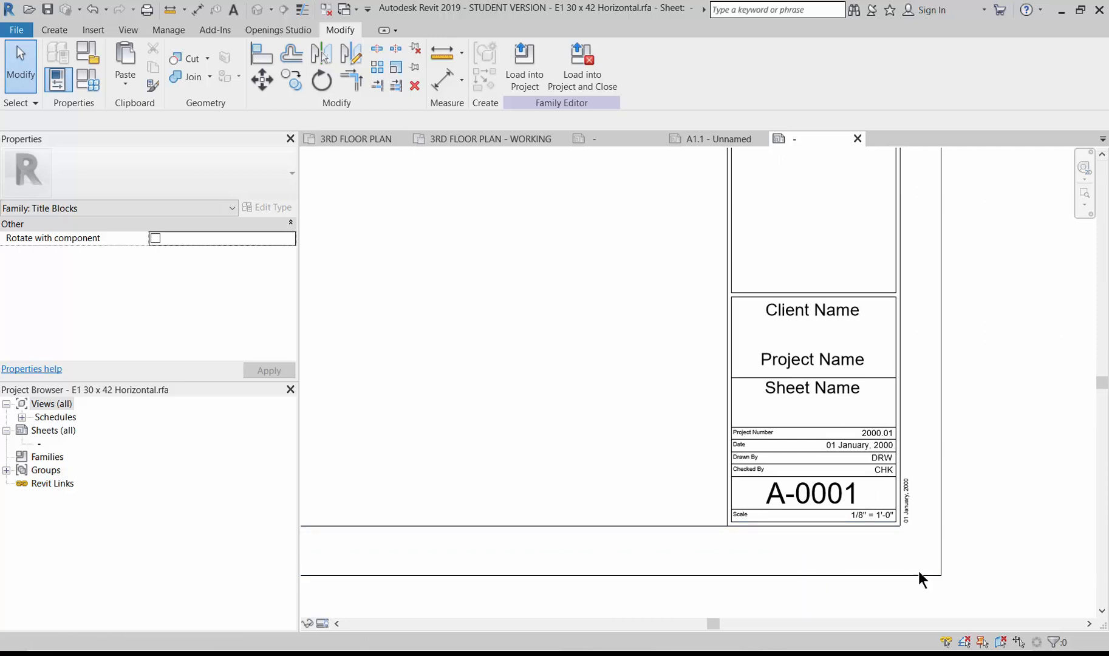
scroll(908, 588, down, 4)
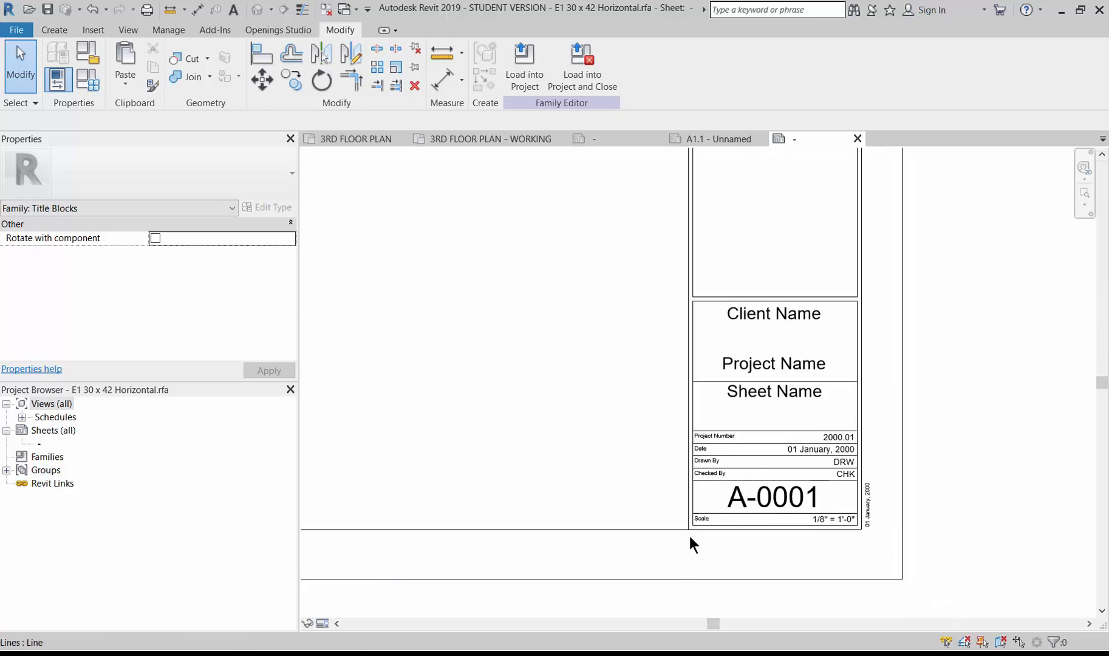
scroll(837, 328, up, 3)
scroll(807, 306, down, 1)
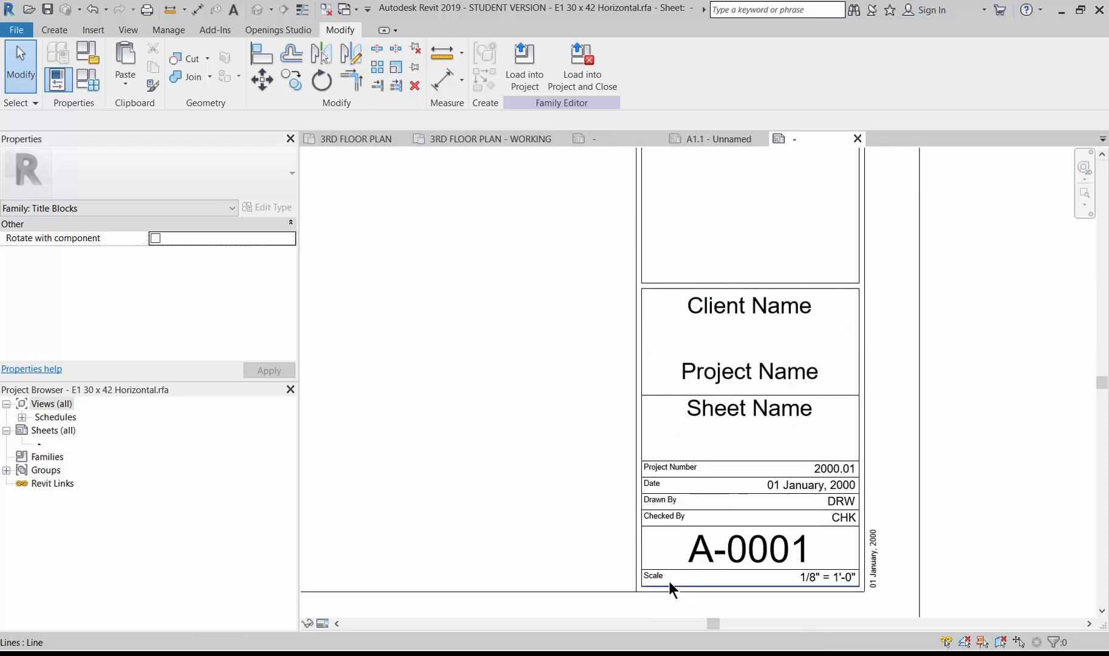
Step: Review the parameters available for the scale label in its label definition without changing it
click(822, 577)
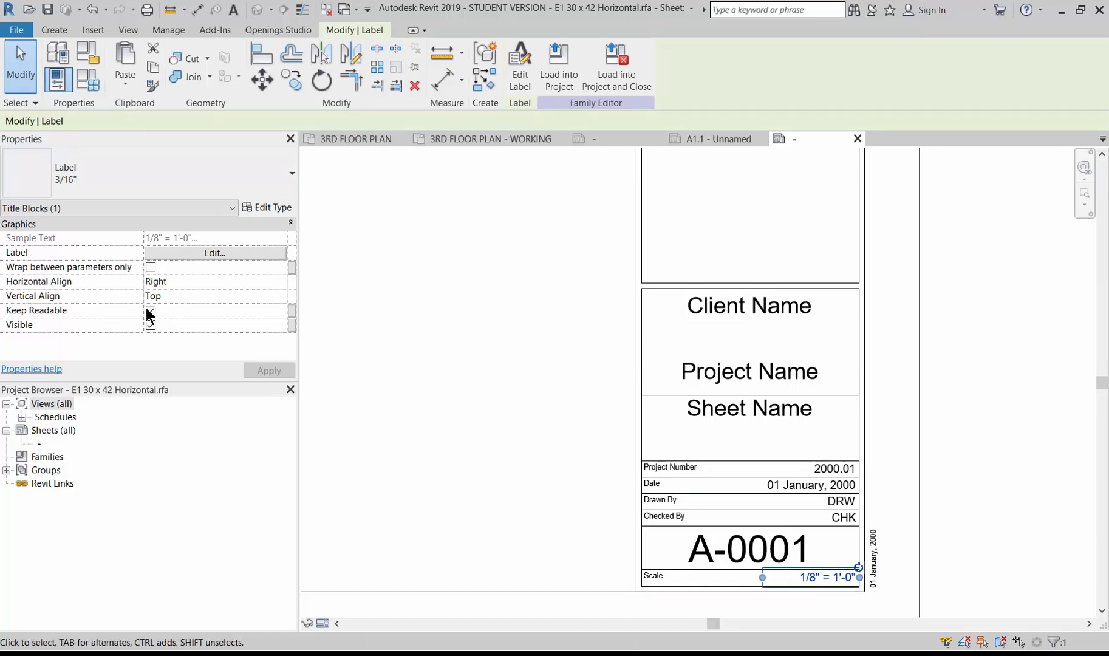
click(217, 253)
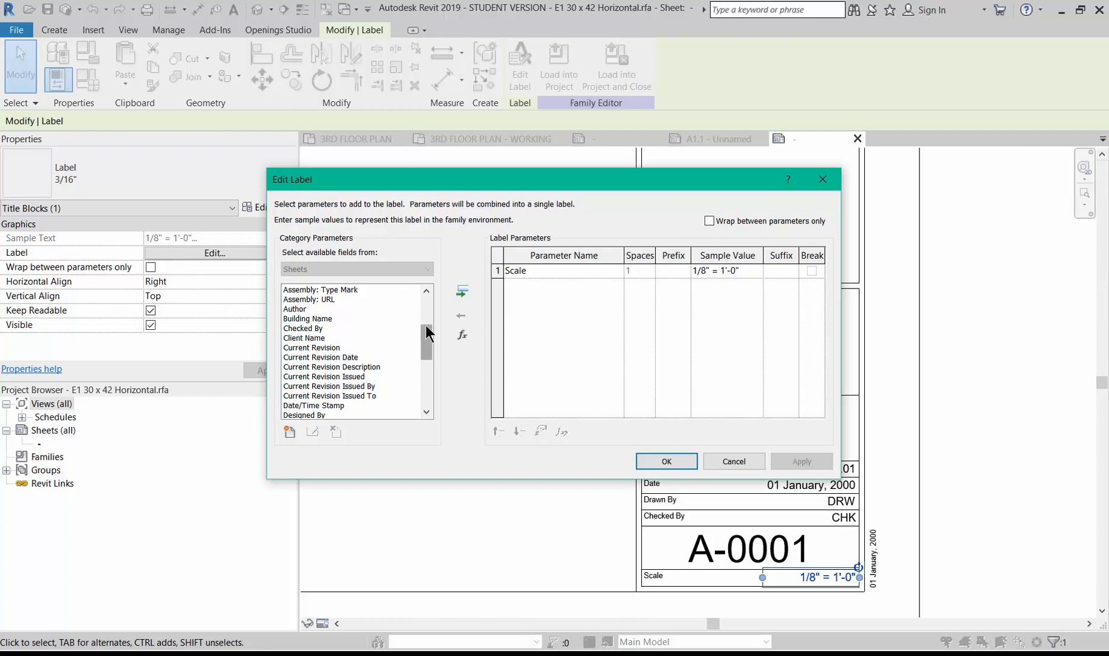
mouse_move(425, 325)
mouse_down()
mouse_move(427, 291)
mouse_move(432, 395)
mouse_move(424, 337)
mouse_up()
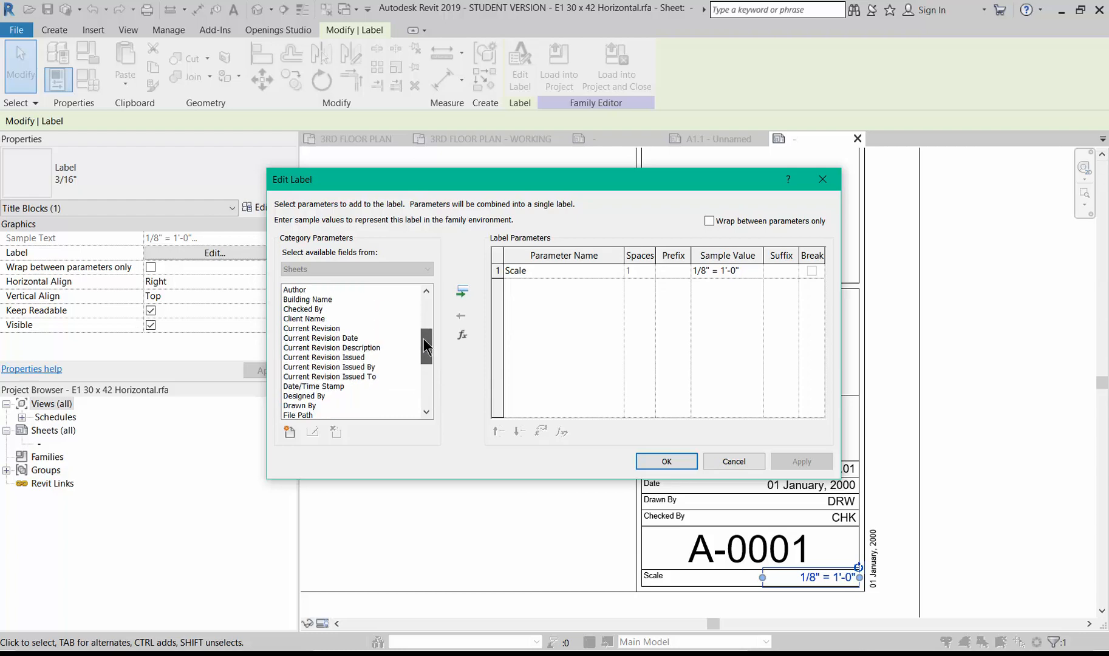
mouse_move(424, 338)
mouse_down()
mouse_move(432, 311)
mouse_move(435, 354)
mouse_up()
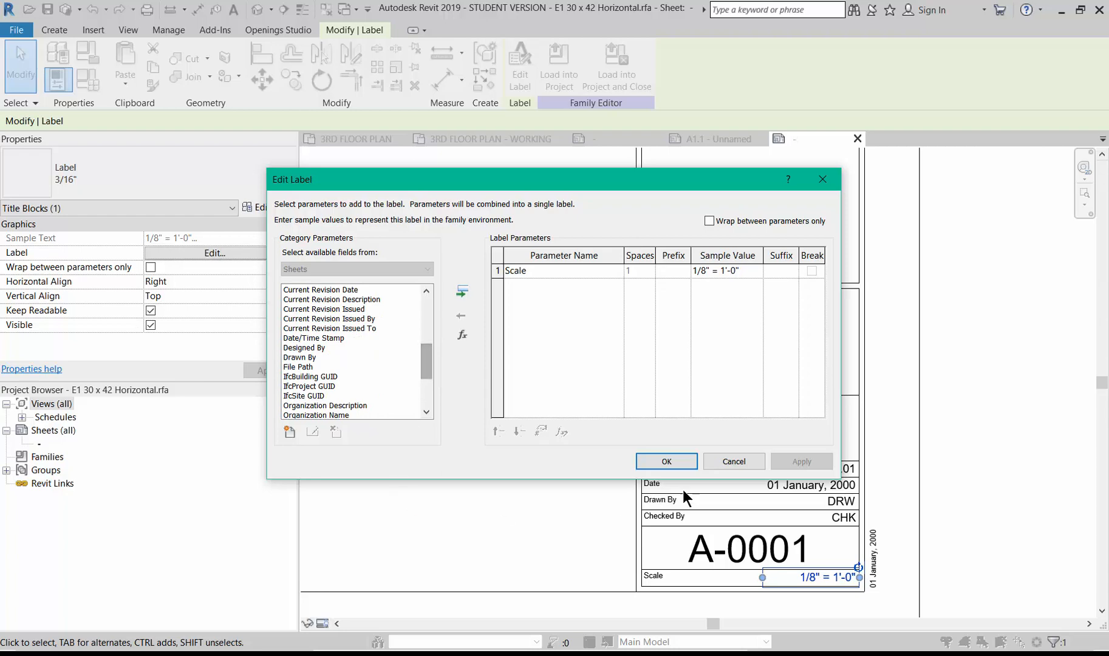
click(731, 461)
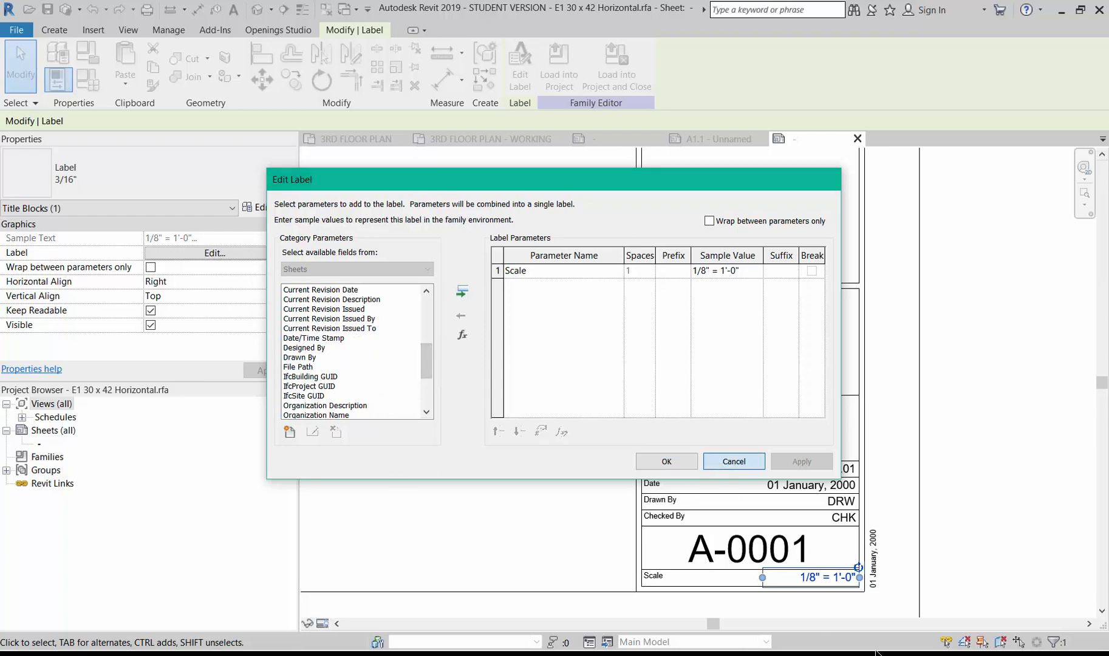
Step: Replace the scale value label in the title block's Scale row with 3/16" text reading AS NOTED
click(896, 580)
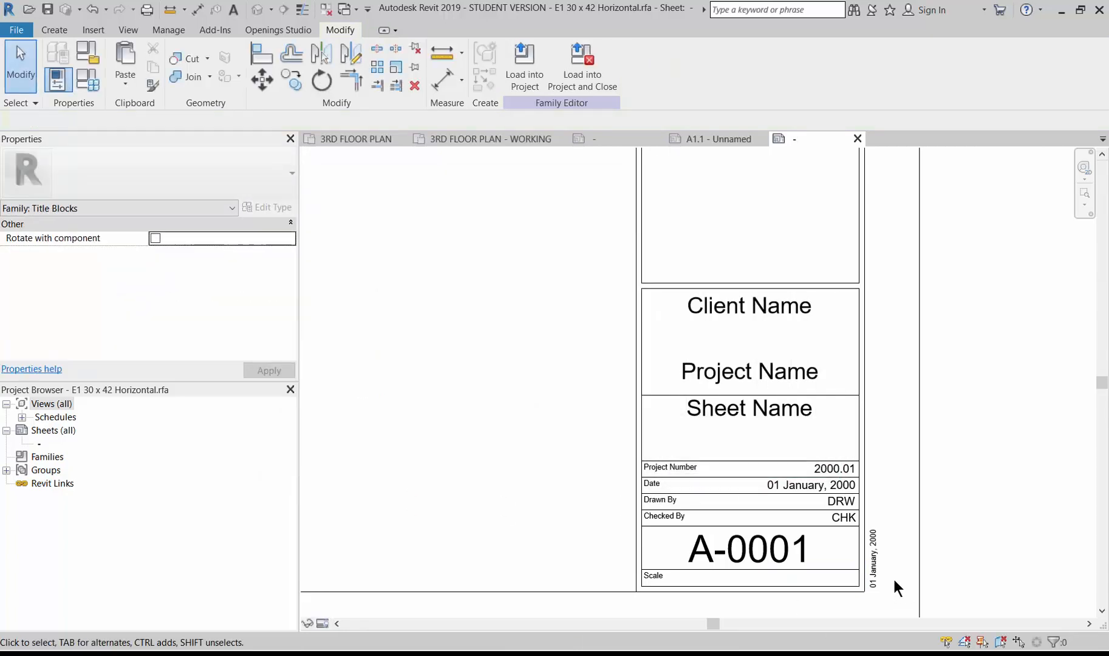
click(55, 28)
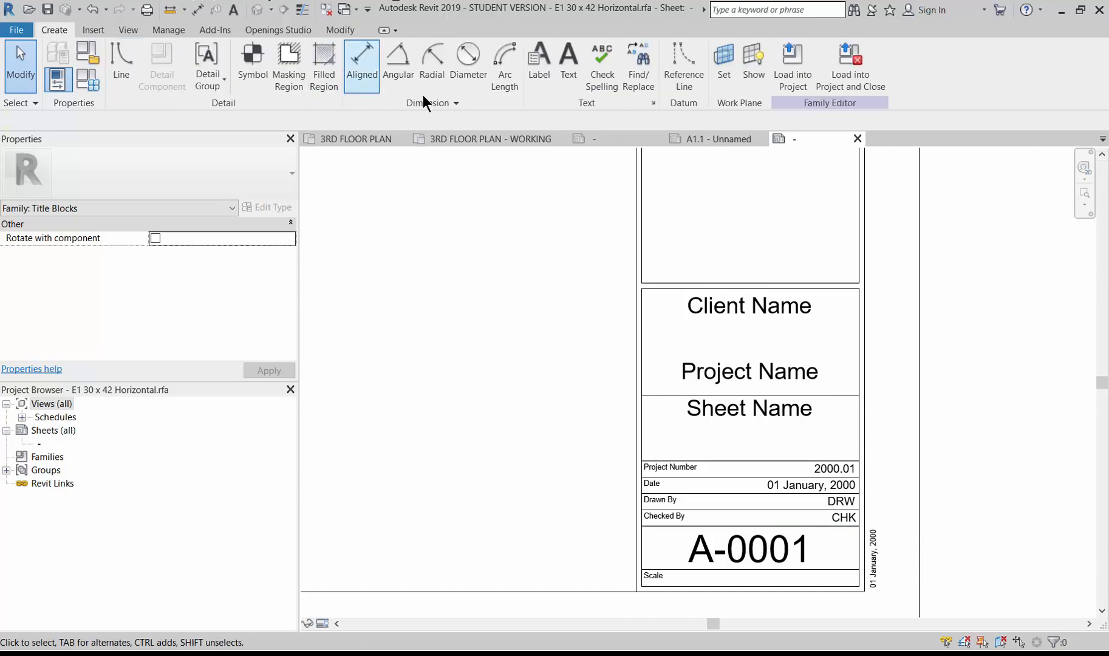
click(569, 87)
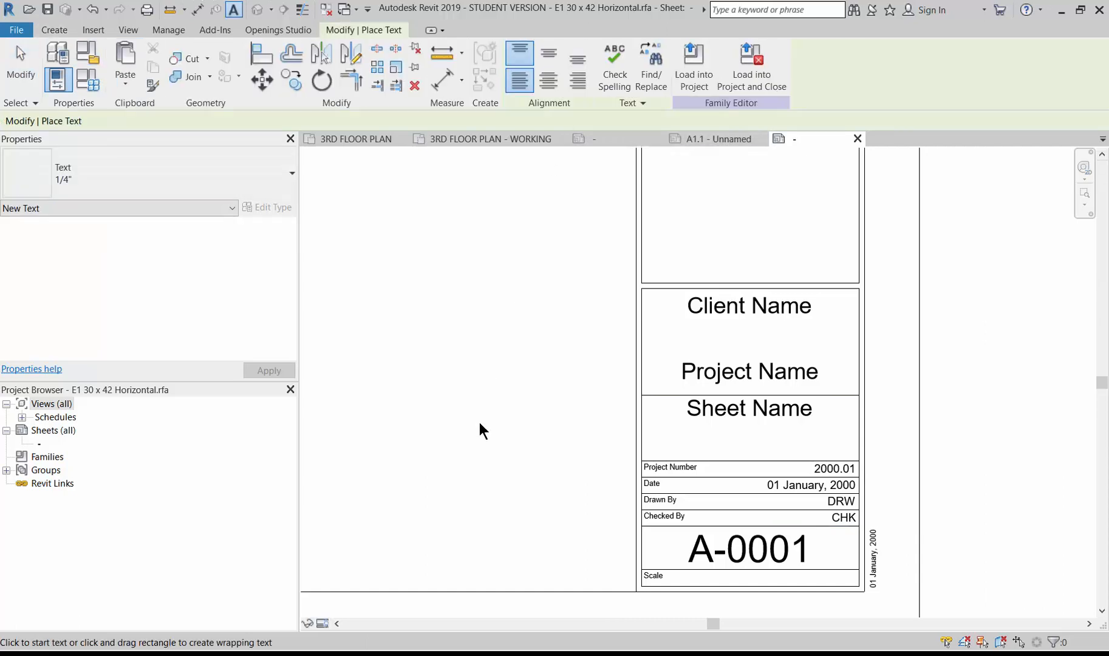
click(195, 177)
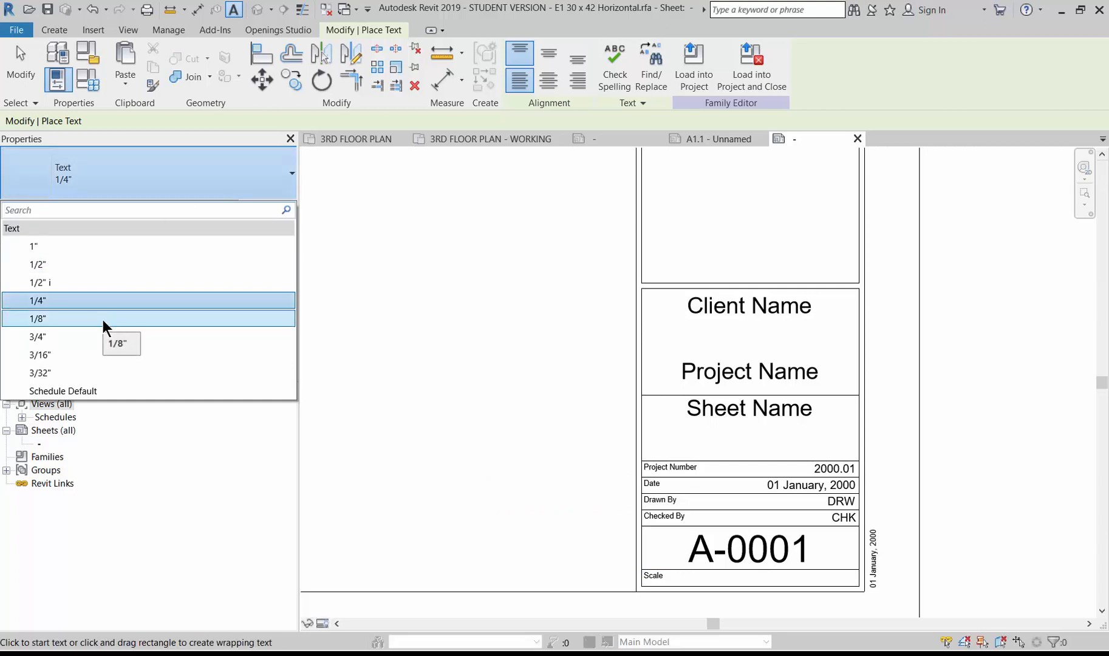
click(95, 354)
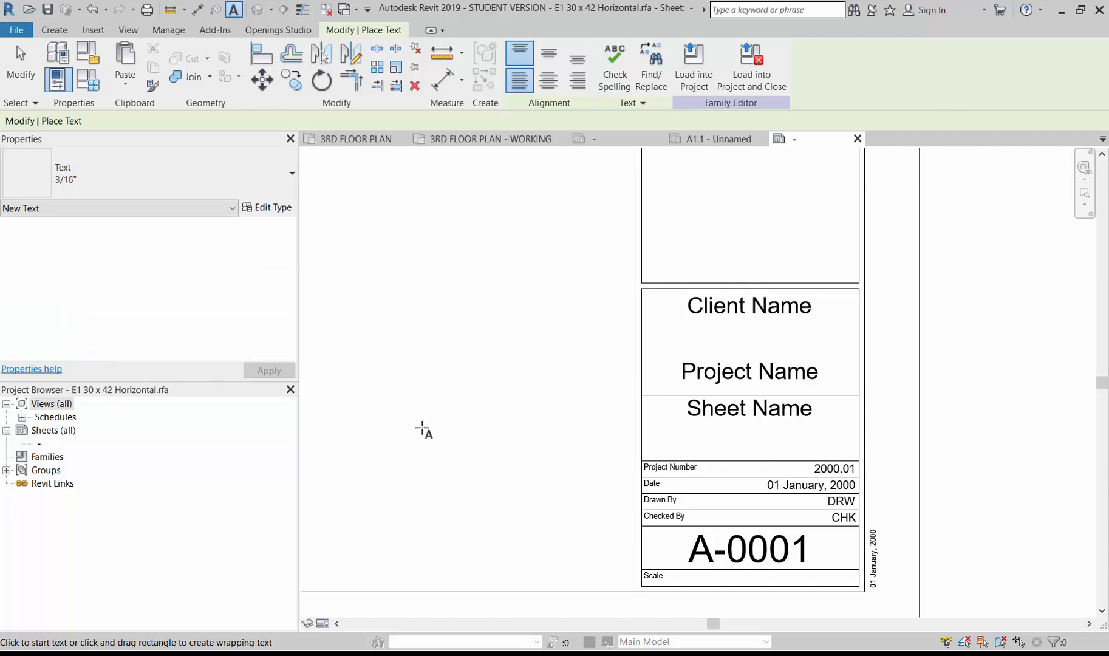
click(768, 577)
text(AS)
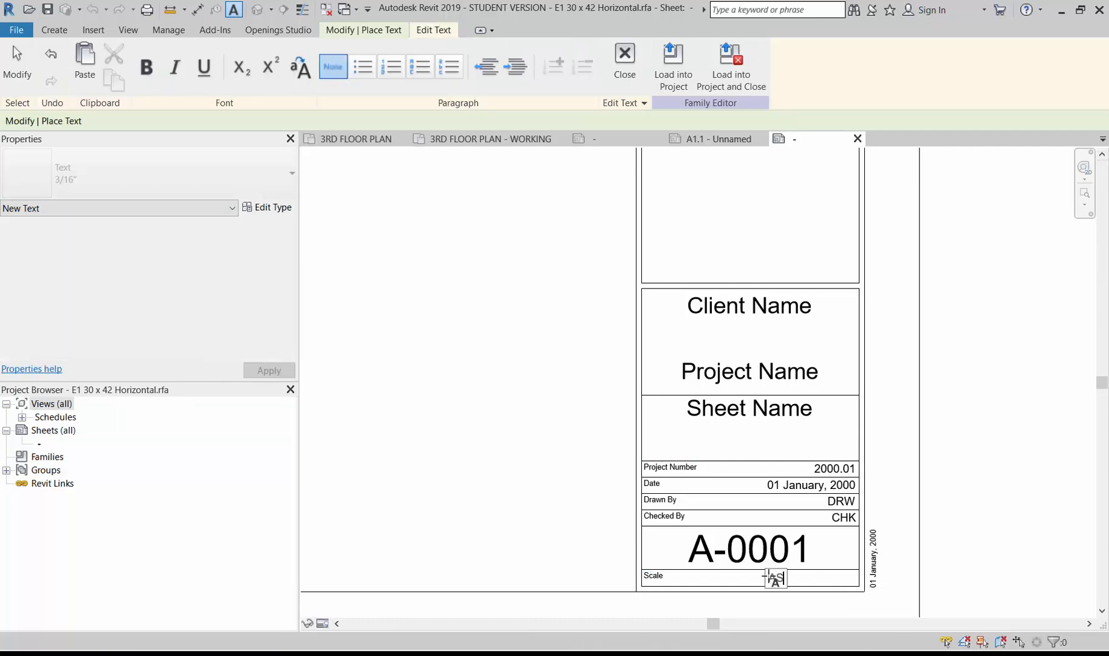
text( NOTED)
click(587, 478)
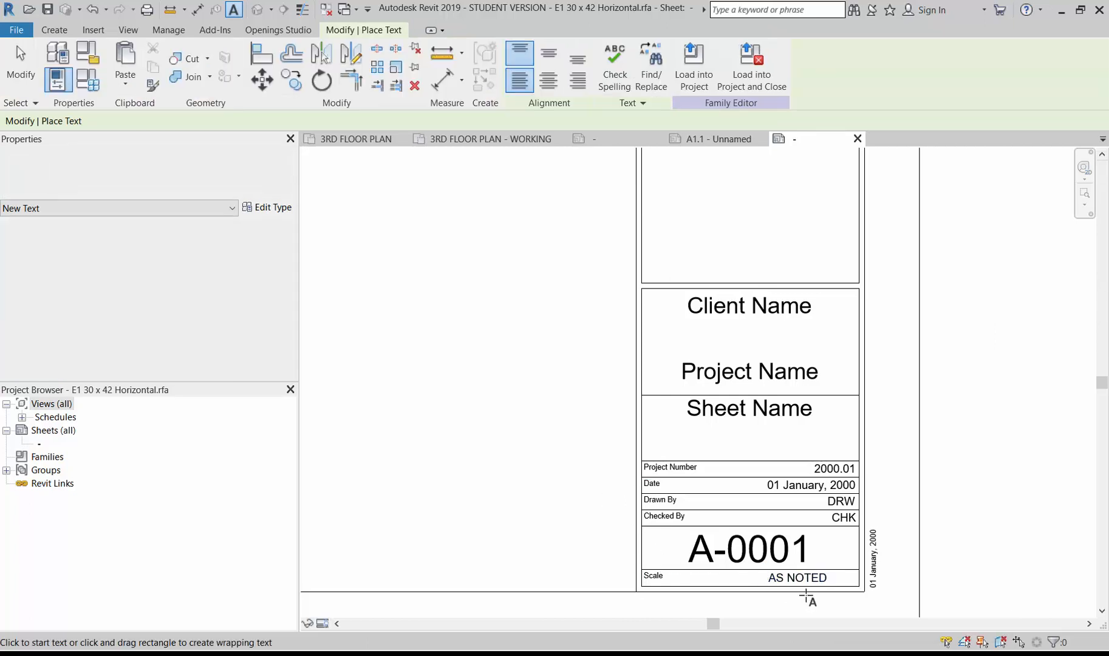
key(Escape)
key(Escape)
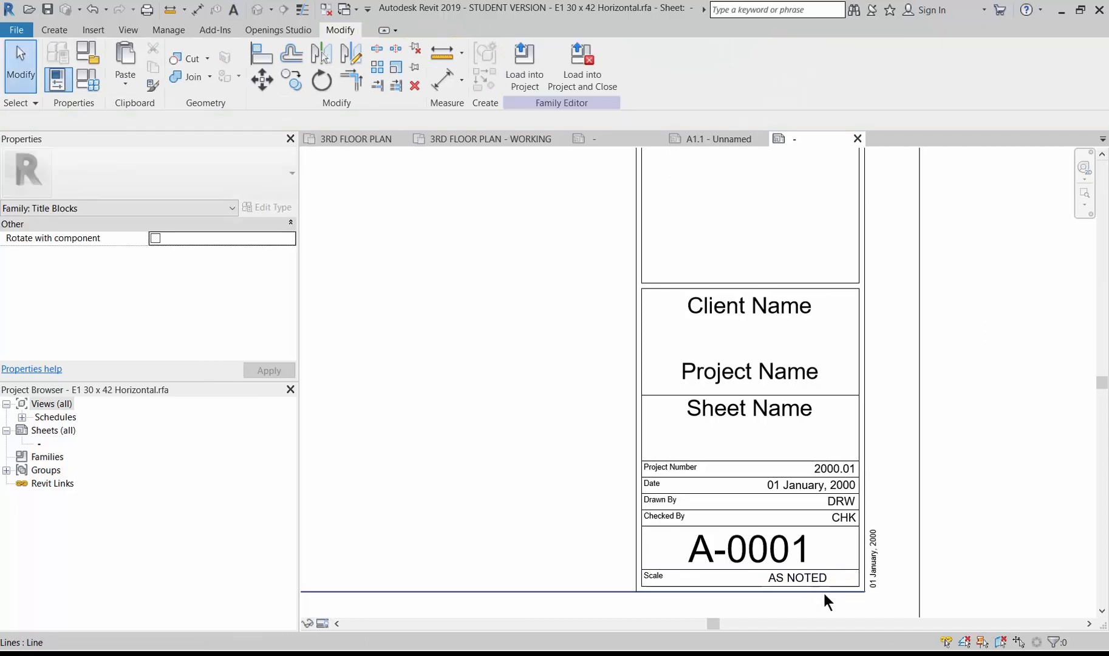
Step: Move the AS NOTED text to the right end of the Scale row, in line with the values above
scroll(820, 583, up, 3)
click(819, 569)
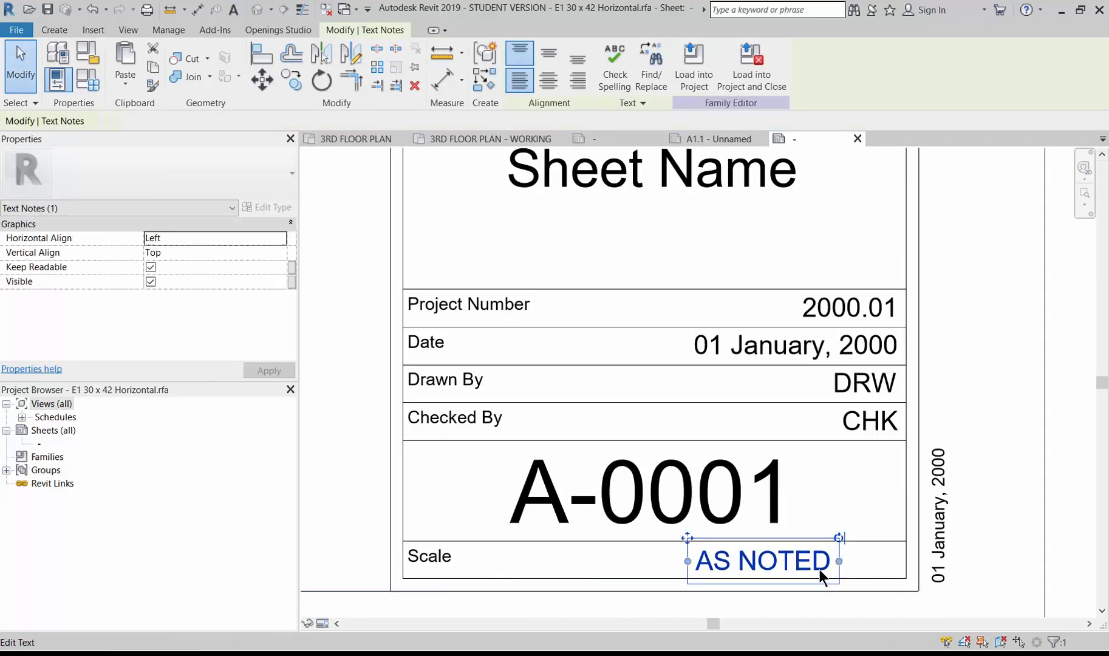
drag(700, 540, 752, 543)
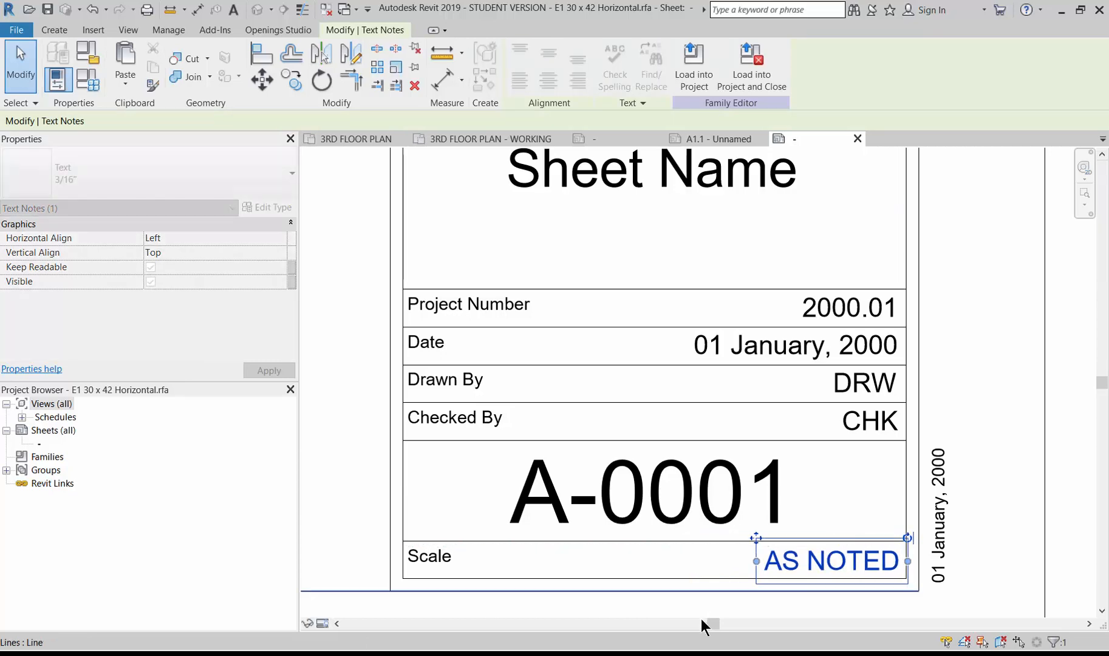
scroll(702, 575, down, 2)
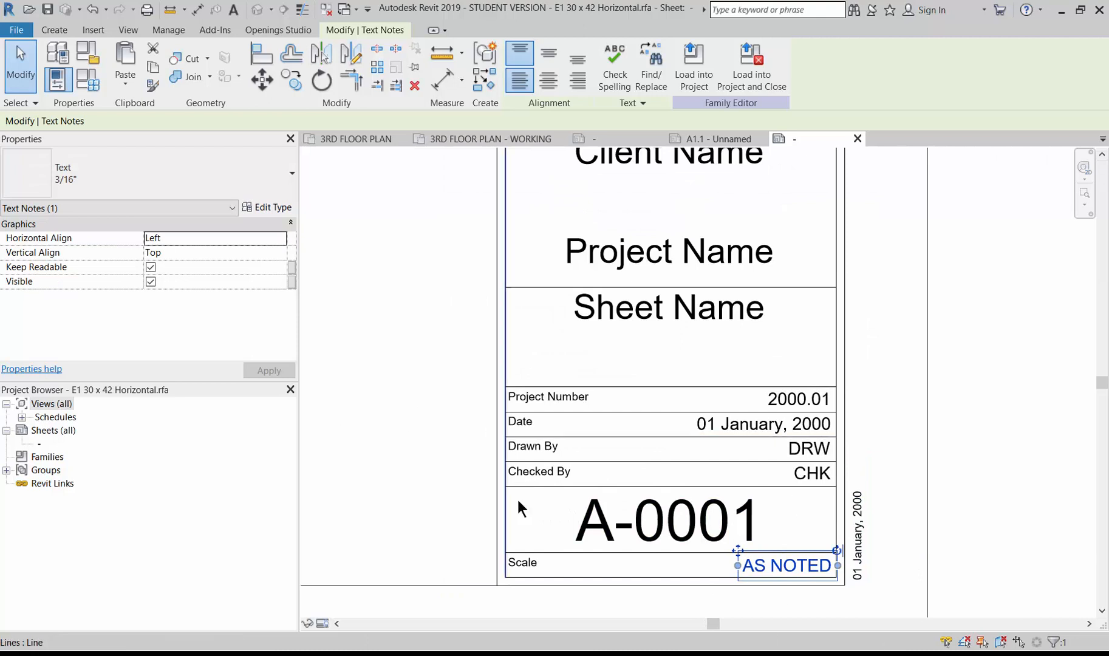
click(434, 457)
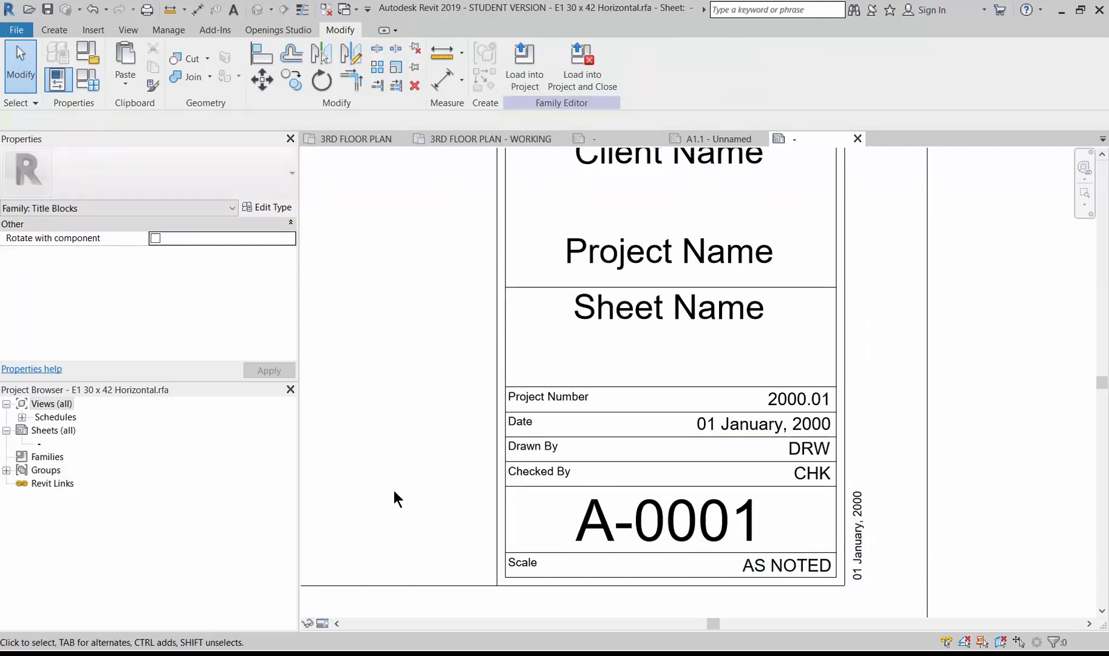
Step: Delete the Checked By text, its CHK label and the line below them, and move the A-0001 sheet number up within the enlarged box
scroll(395, 501, down, 1)
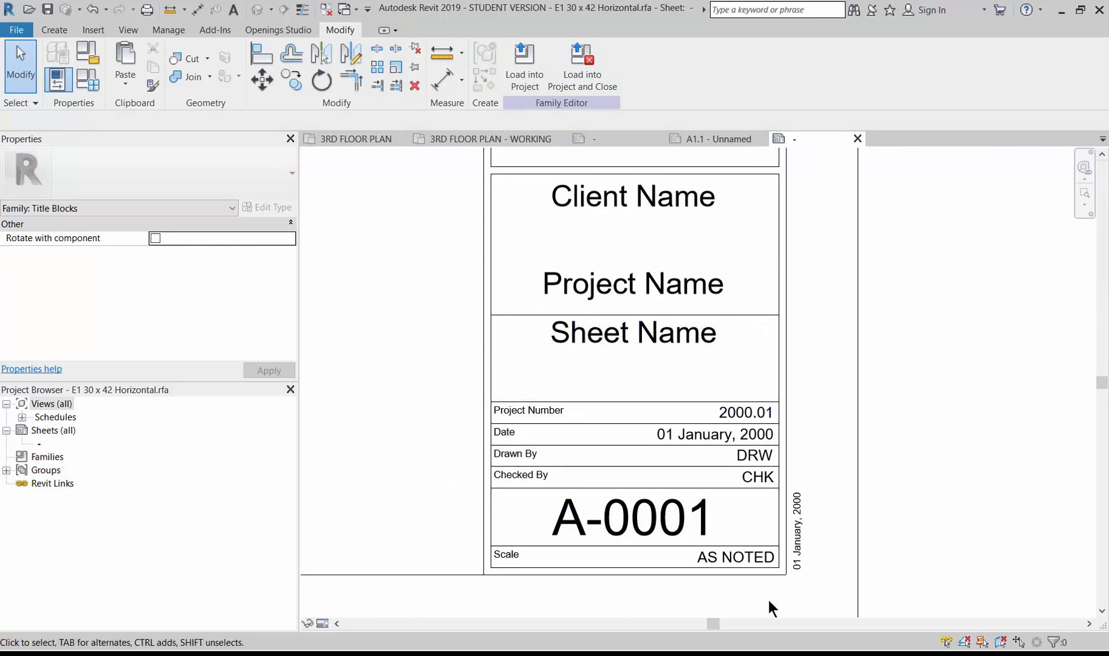
scroll(733, 556, up, 1)
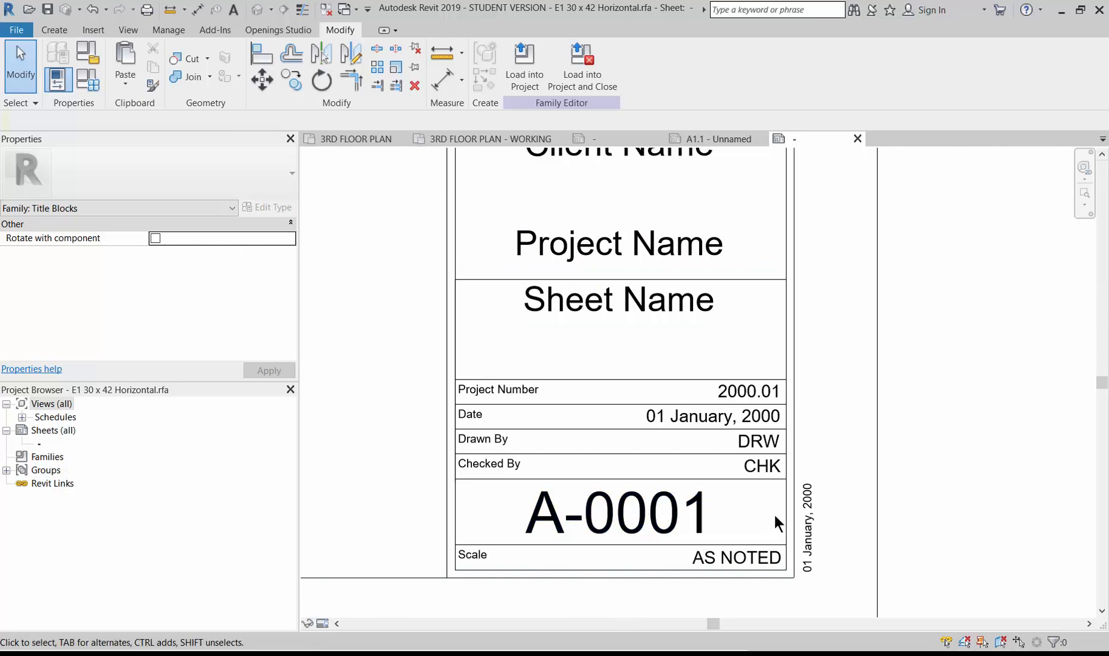
click(482, 467)
key(Delete)
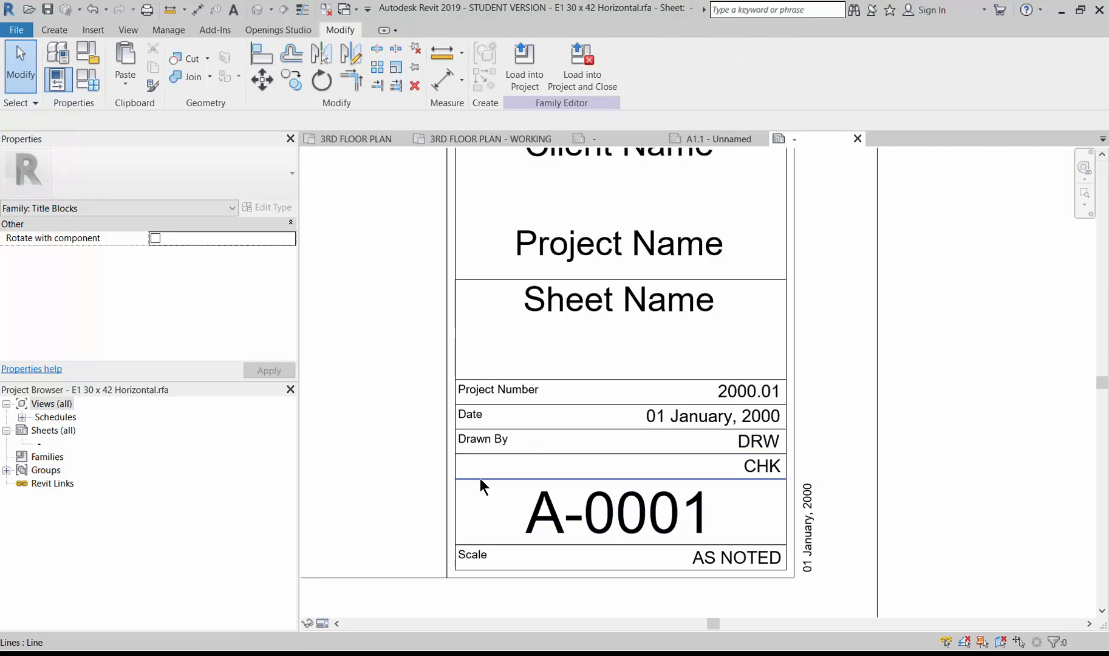
click(762, 476)
key(Delete)
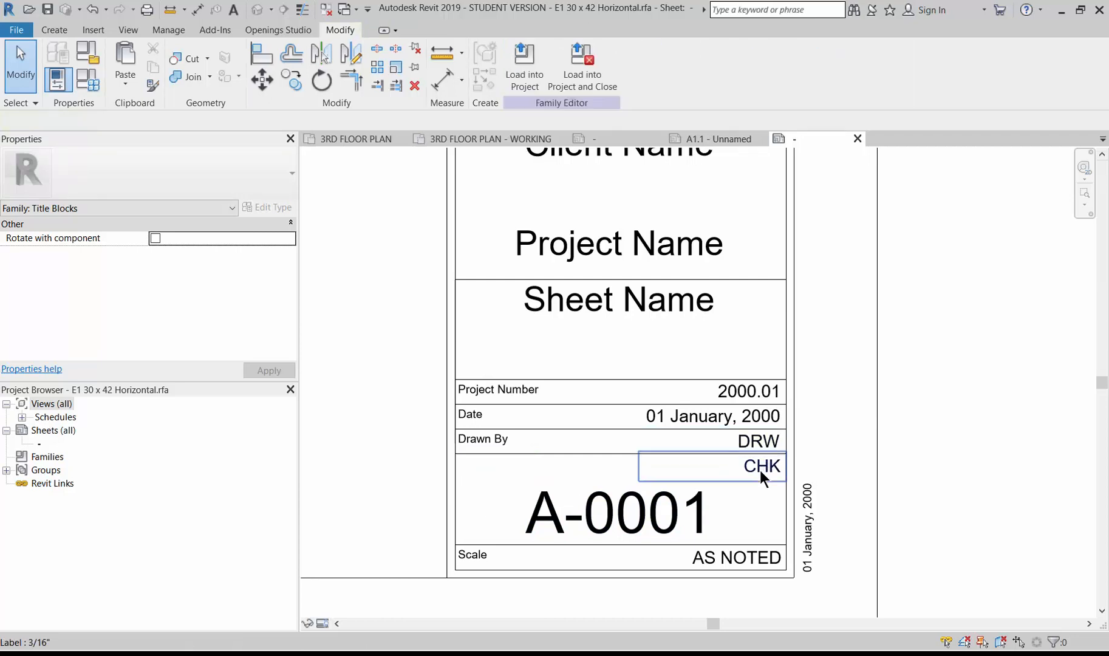
click(761, 468)
key(Delete)
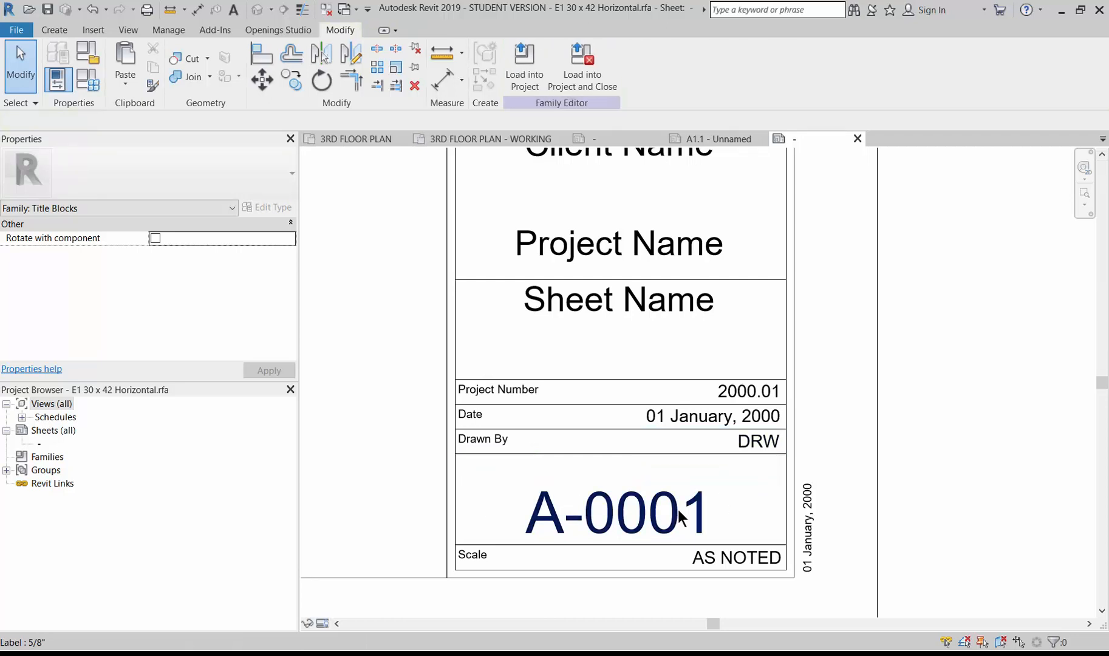
click(644, 537)
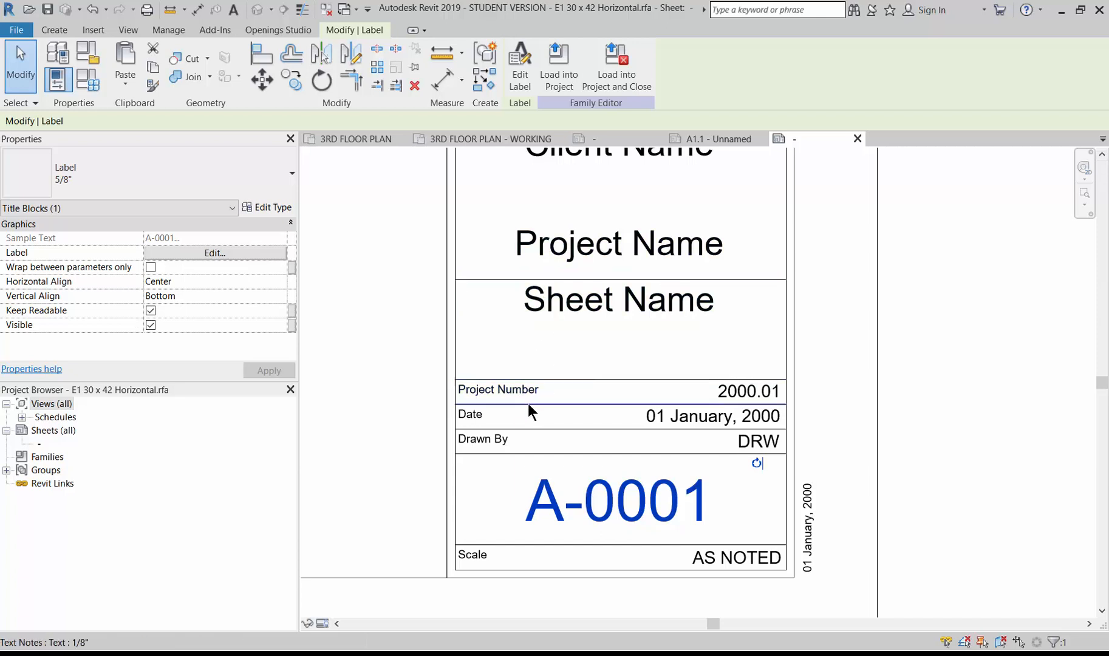
Step: Delete the Project Number text, its value label and the line above them from the title block
click(499, 389)
key(Delete)
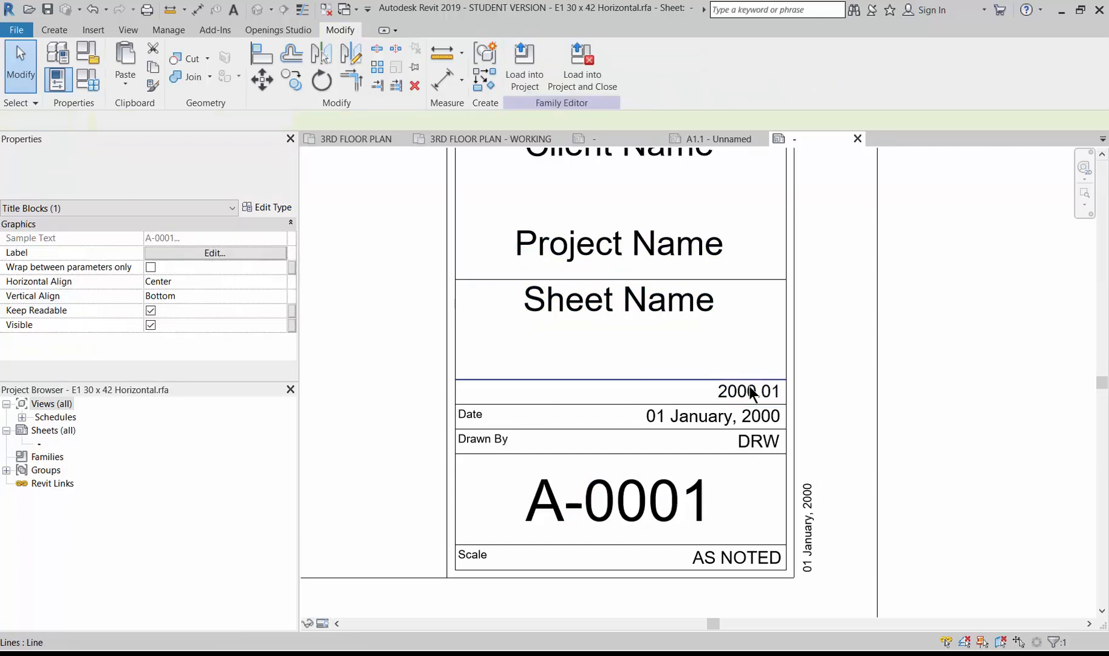
click(749, 394)
key(Delete)
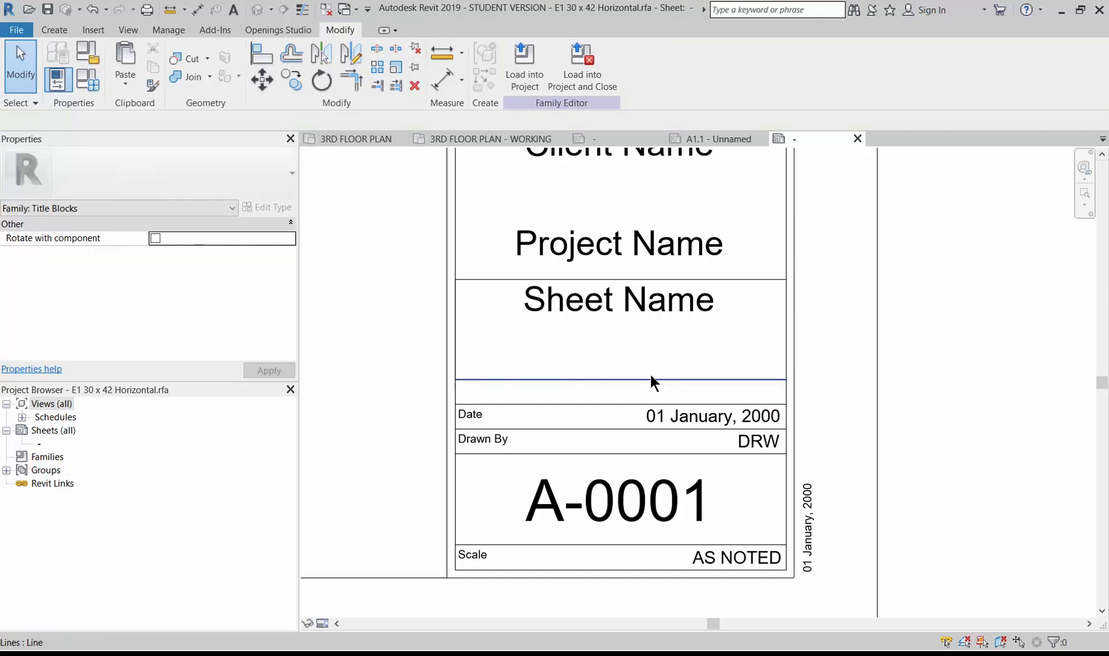
click(648, 378)
key(Delete)
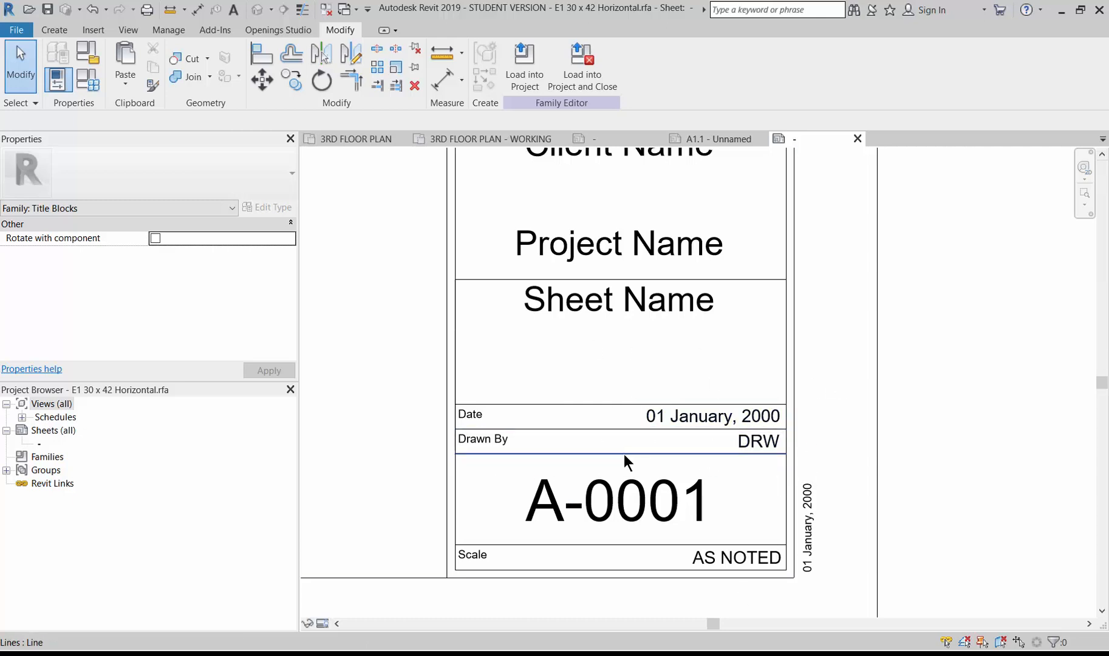
click(719, 417)
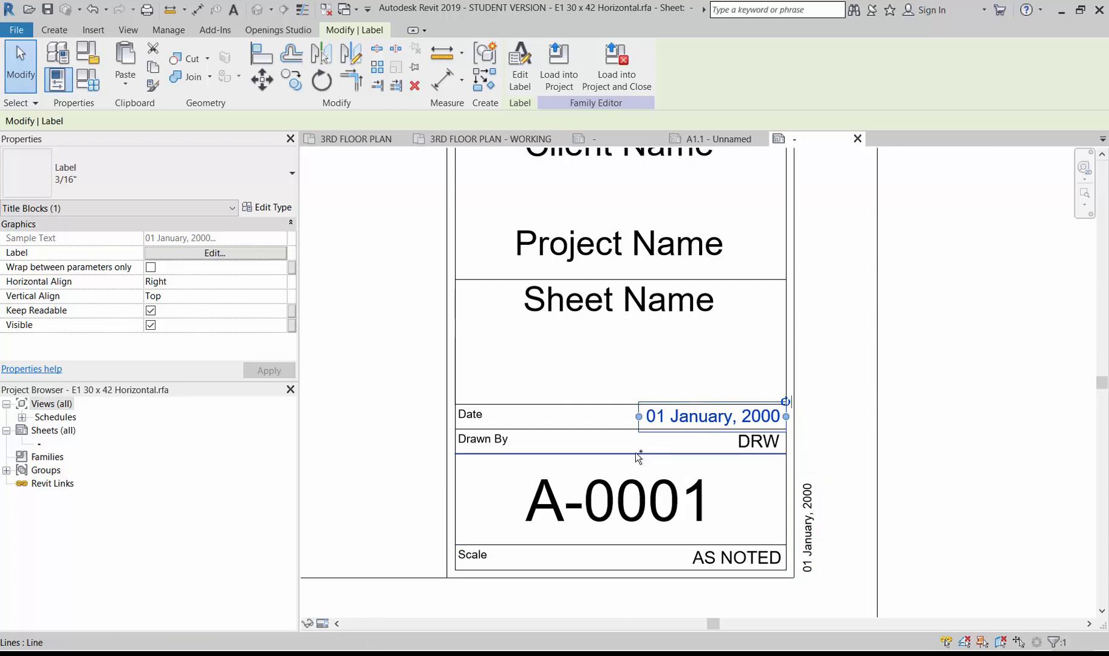
click(855, 408)
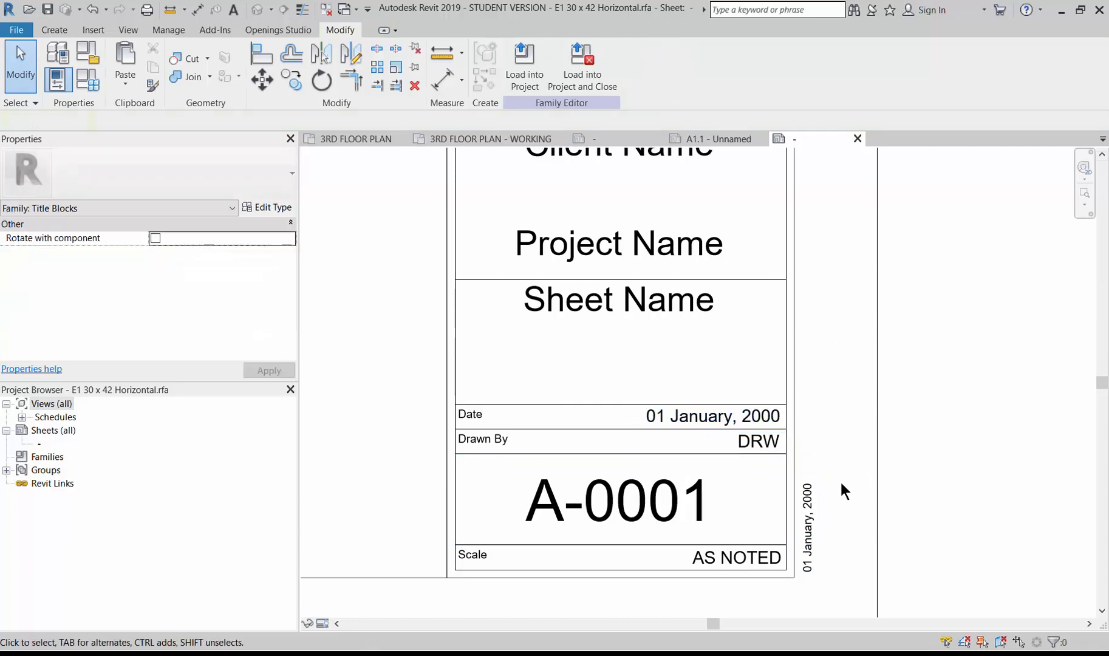
scroll(843, 516, down, 5)
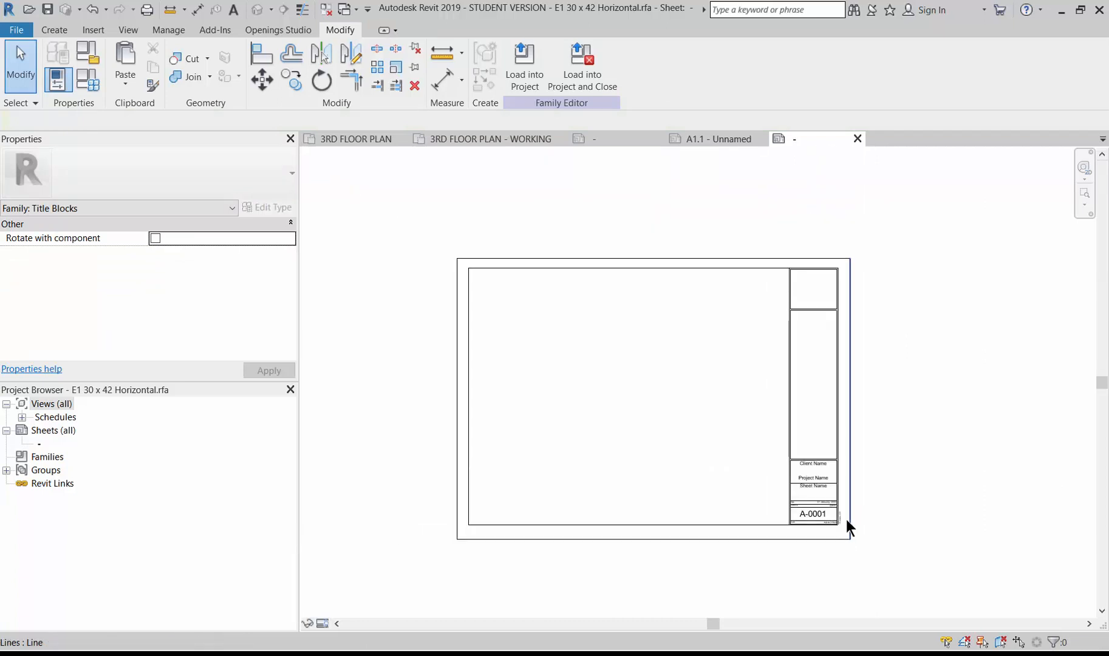
scroll(845, 519, up, 1)
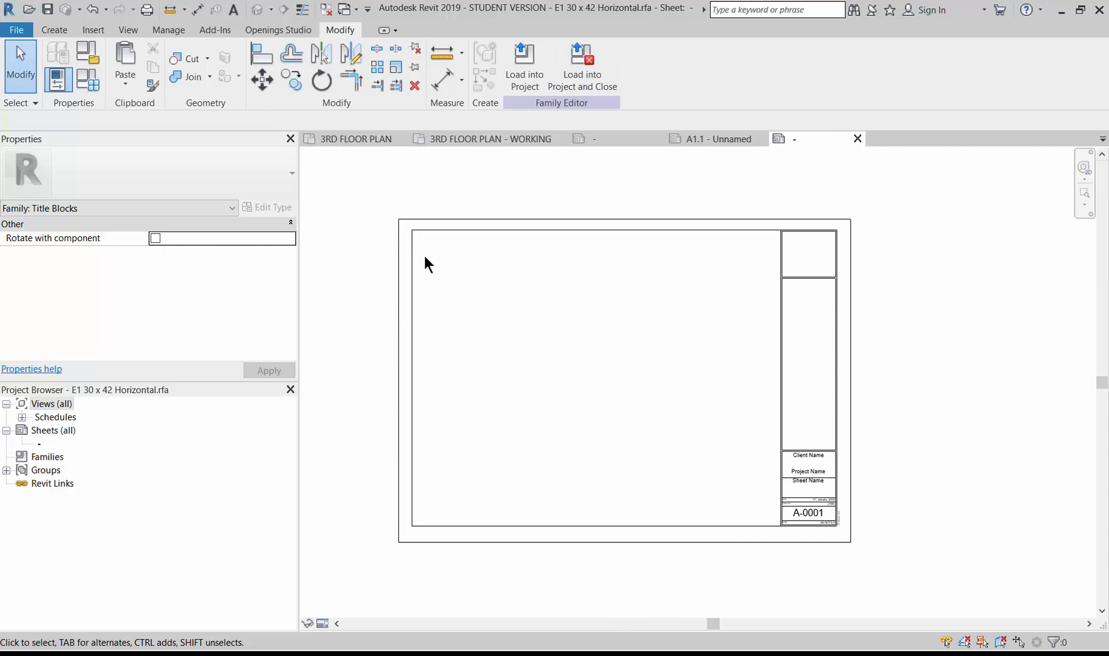
Step: Load the title block into Project Example.rvt only, closing the family without saving and overwriting the existing version and its parameter values
click(583, 55)
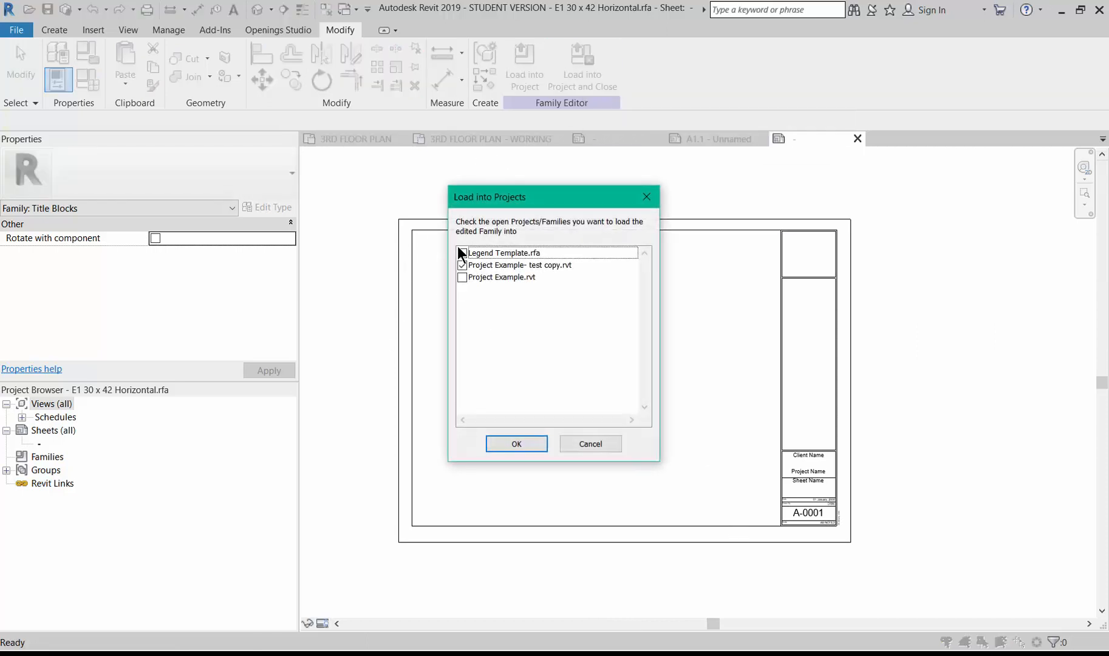
click(459, 276)
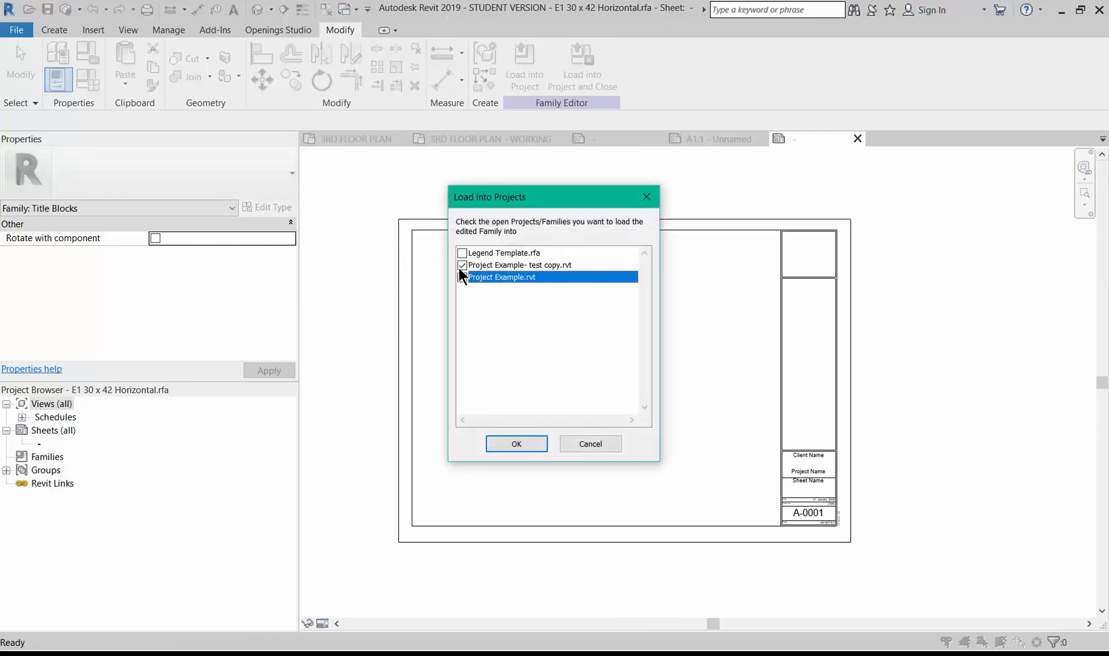
click(460, 266)
click(516, 444)
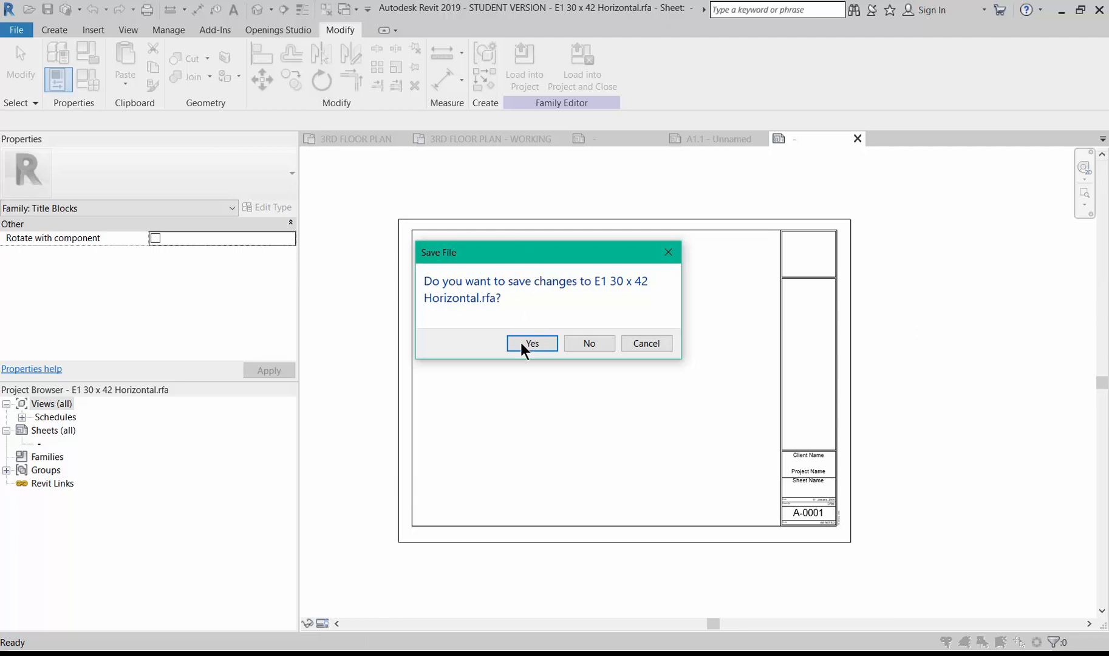
click(582, 341)
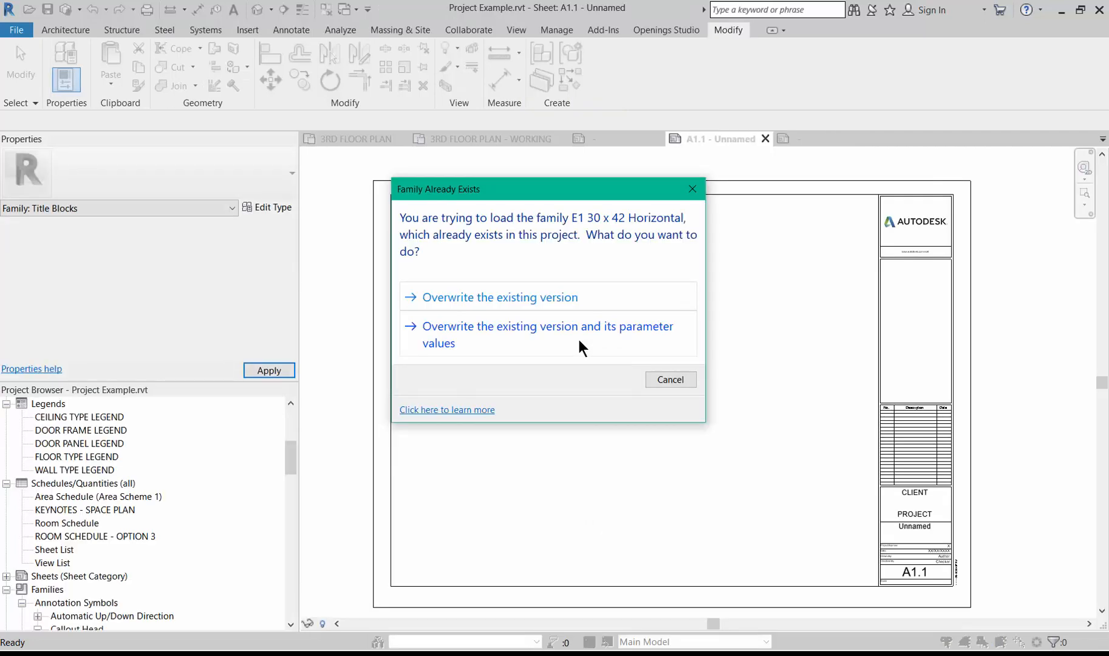
click(575, 327)
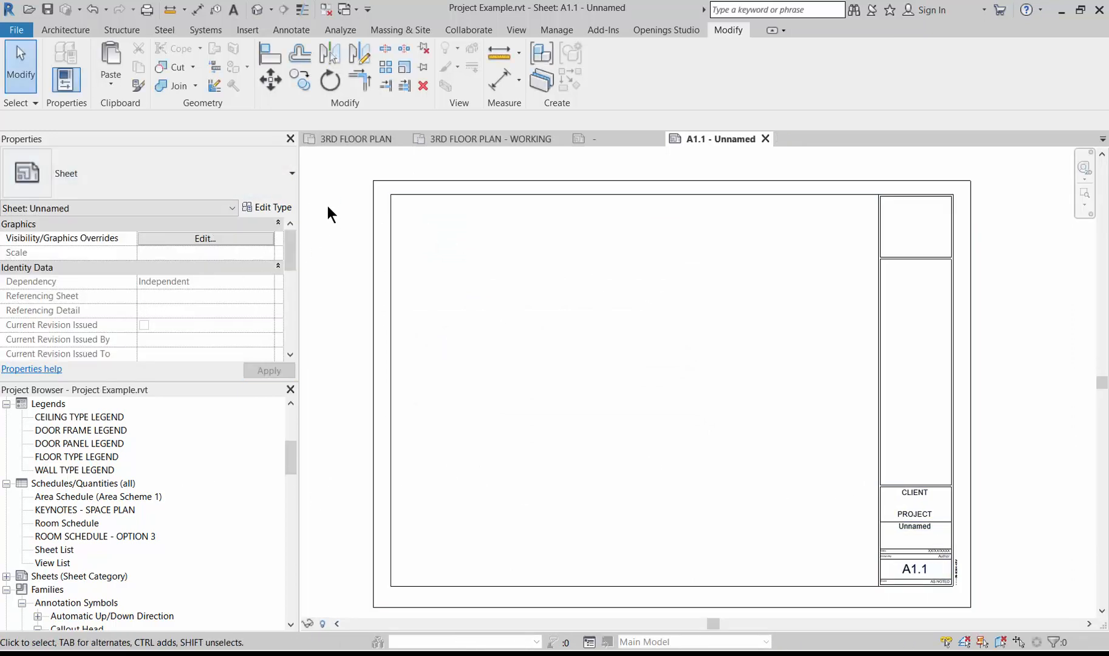
Step: Set the sheet name in the A1.1 title block to PARTITION PLAN
click(387, 294)
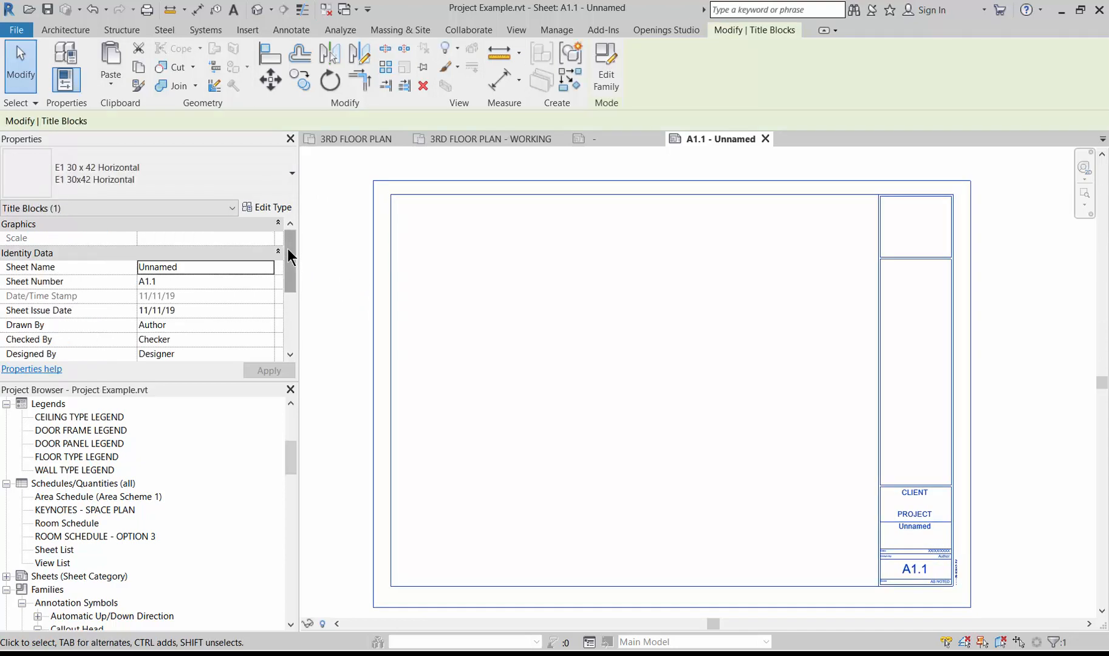
click(209, 270)
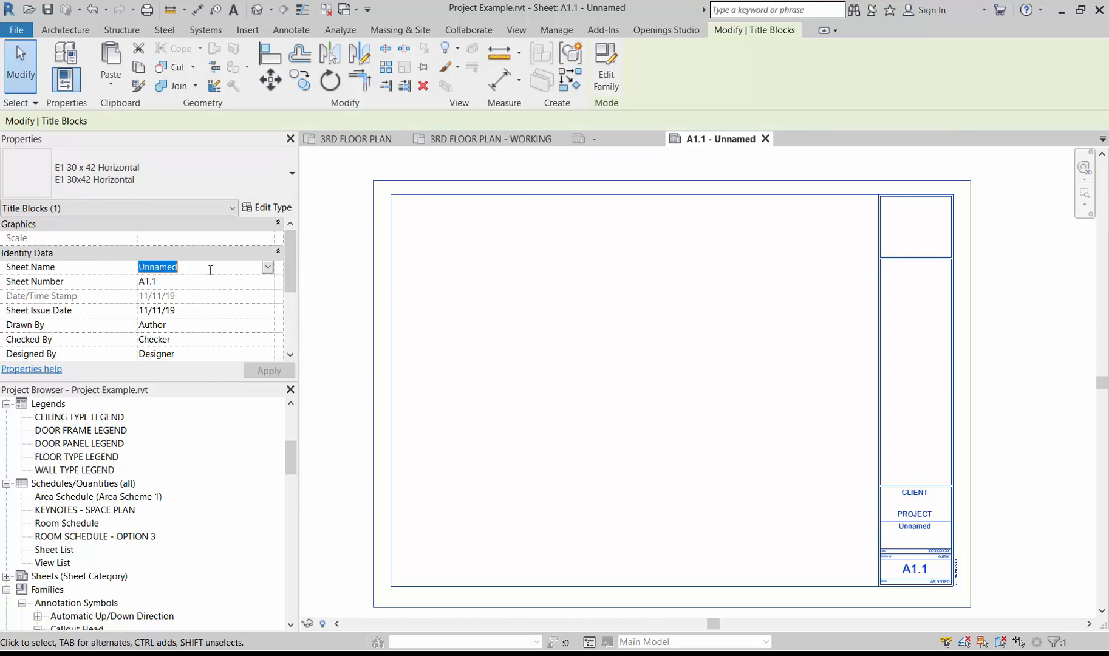
text(PAR)
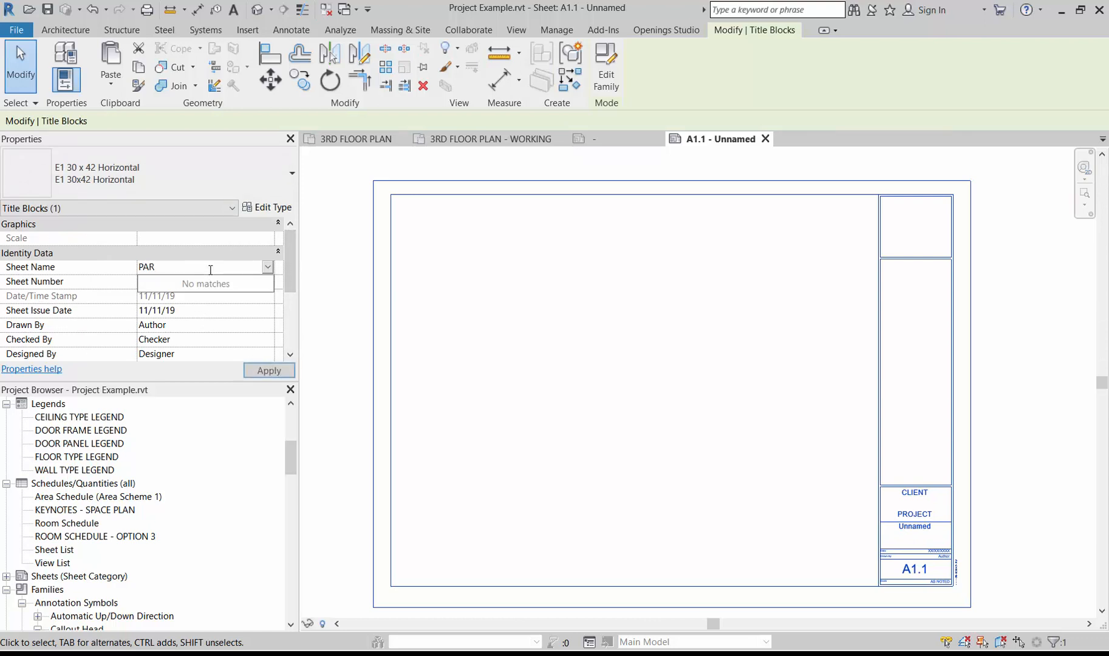
text(TITION PLAN)
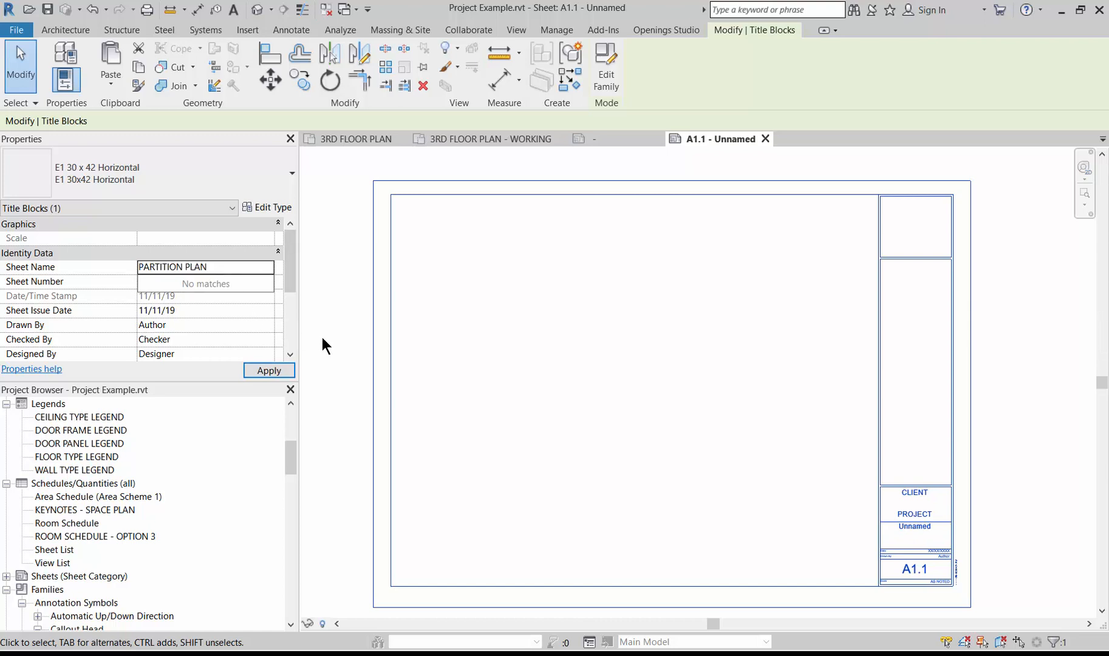
key(Return)
Step: Set the Drawn By value of the A1.1 title block to MM
click(184, 325)
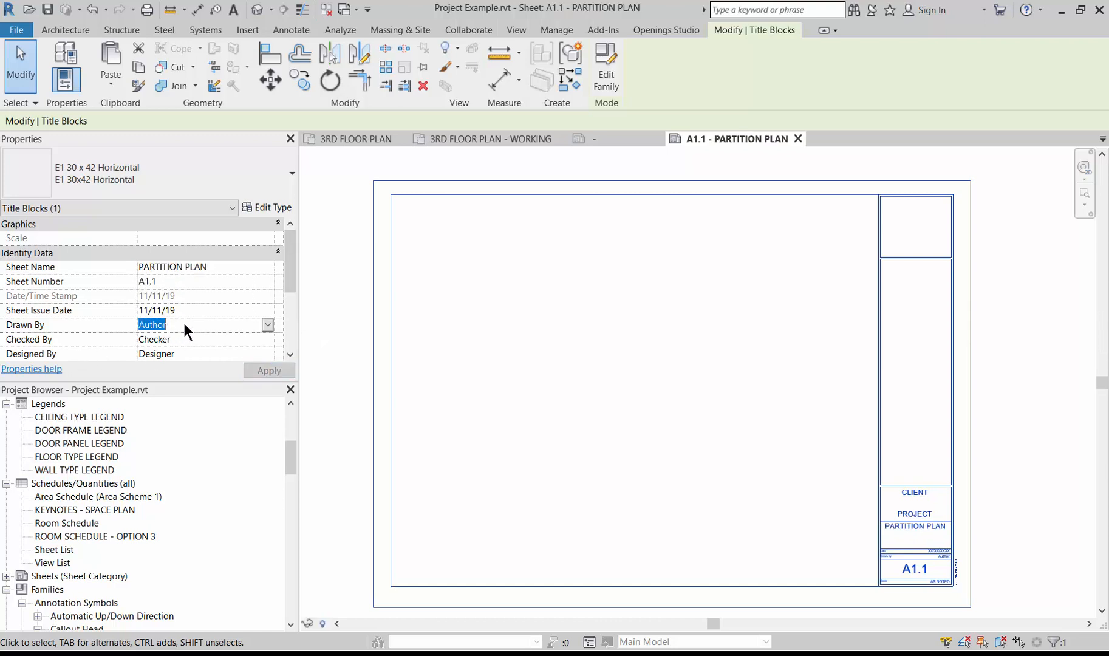
text(MM)
mouse_move(317, 359)
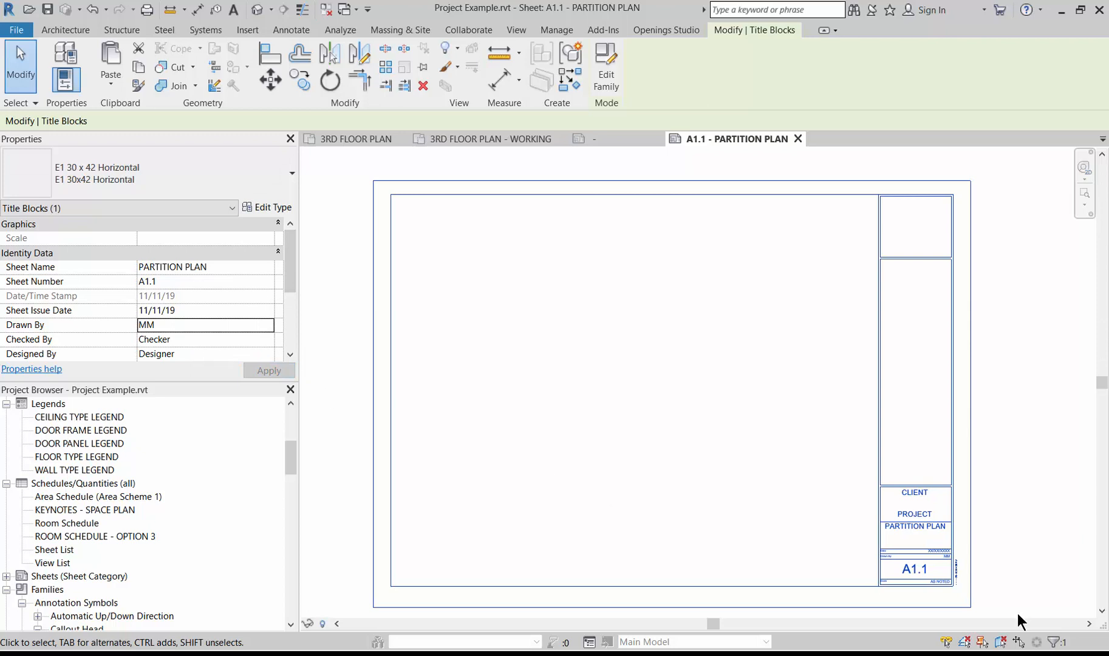
Step: Examine the Date, Drawn By and time stamp entries at the lower end of the A1.1 title block
scroll(956, 546, up, 5)
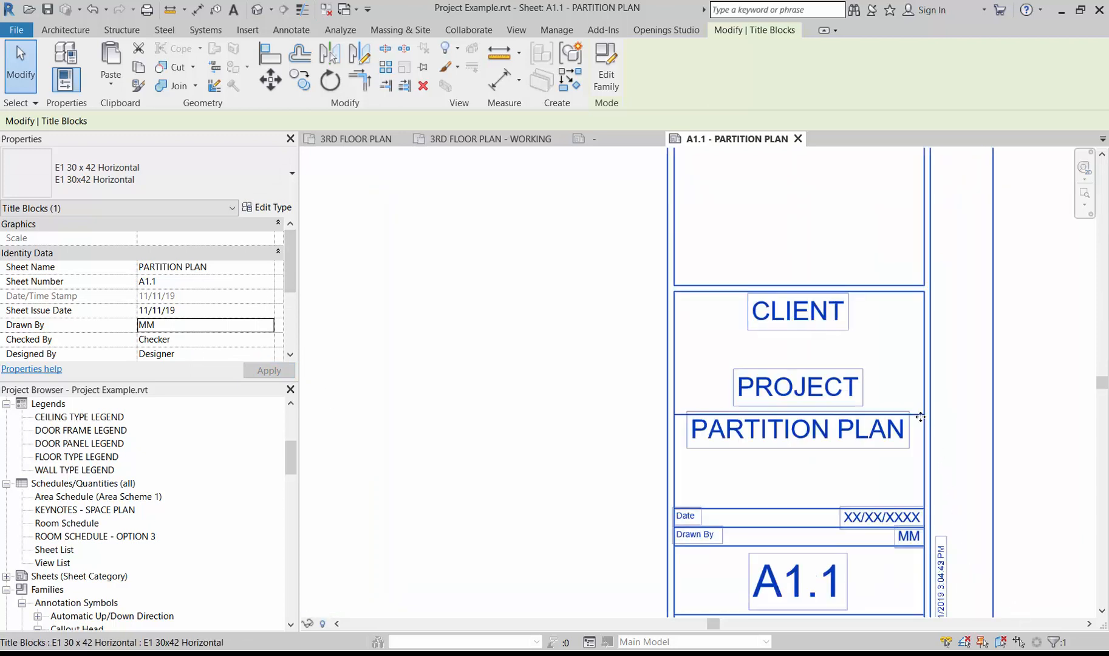
scroll(938, 462, down, 3)
scroll(912, 557, up, 4)
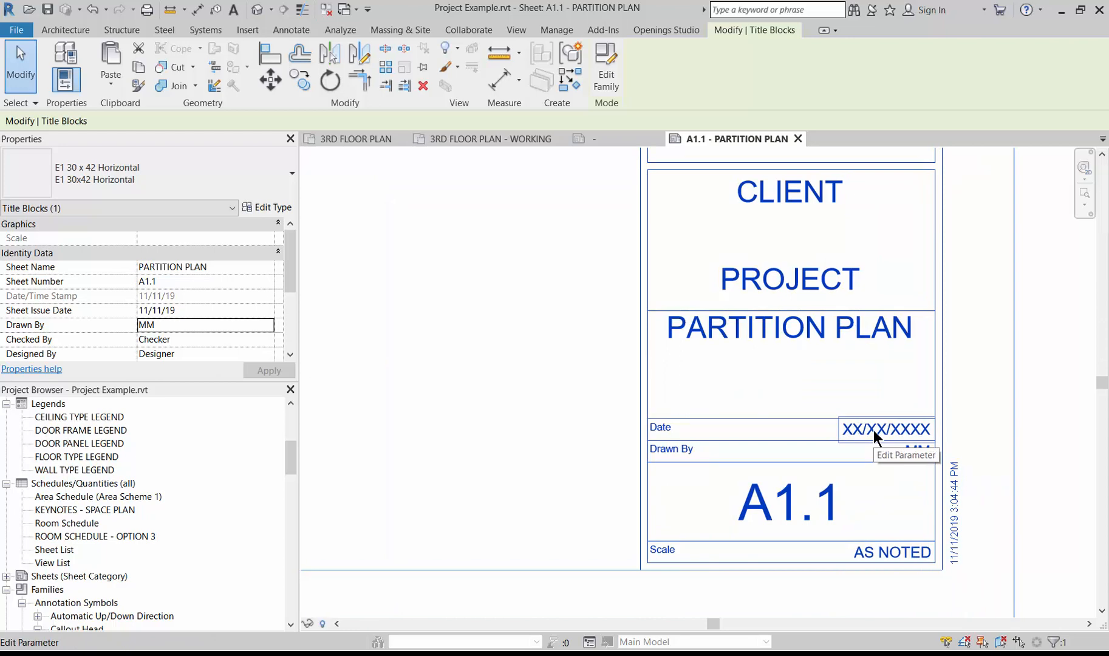
scroll(973, 563, up, 3)
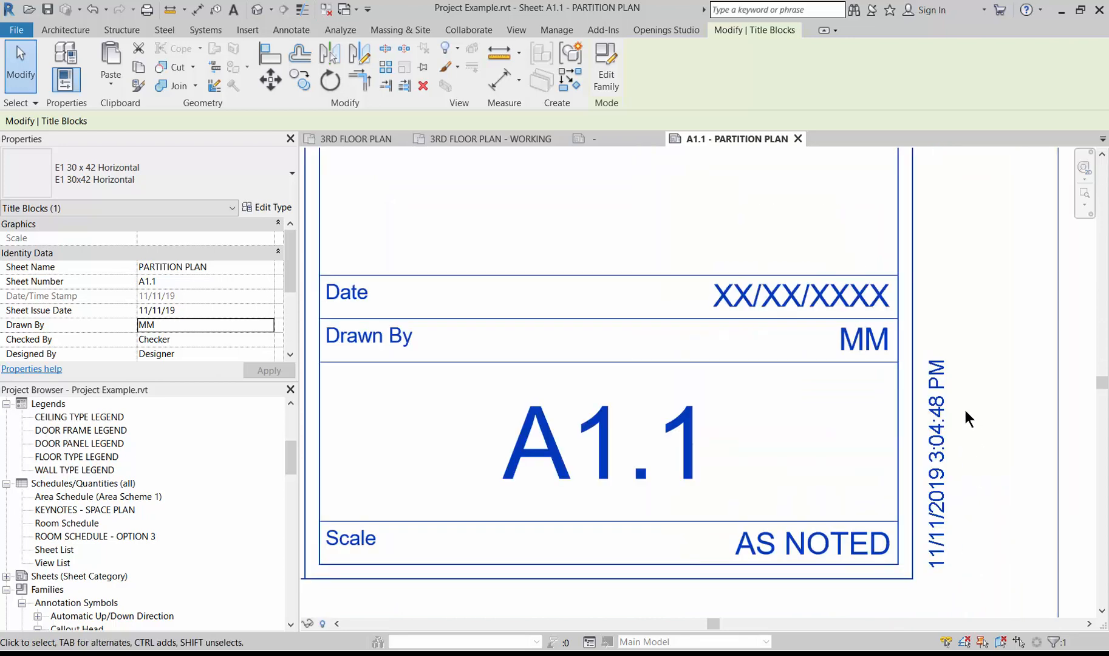
scroll(1007, 496, down, 3)
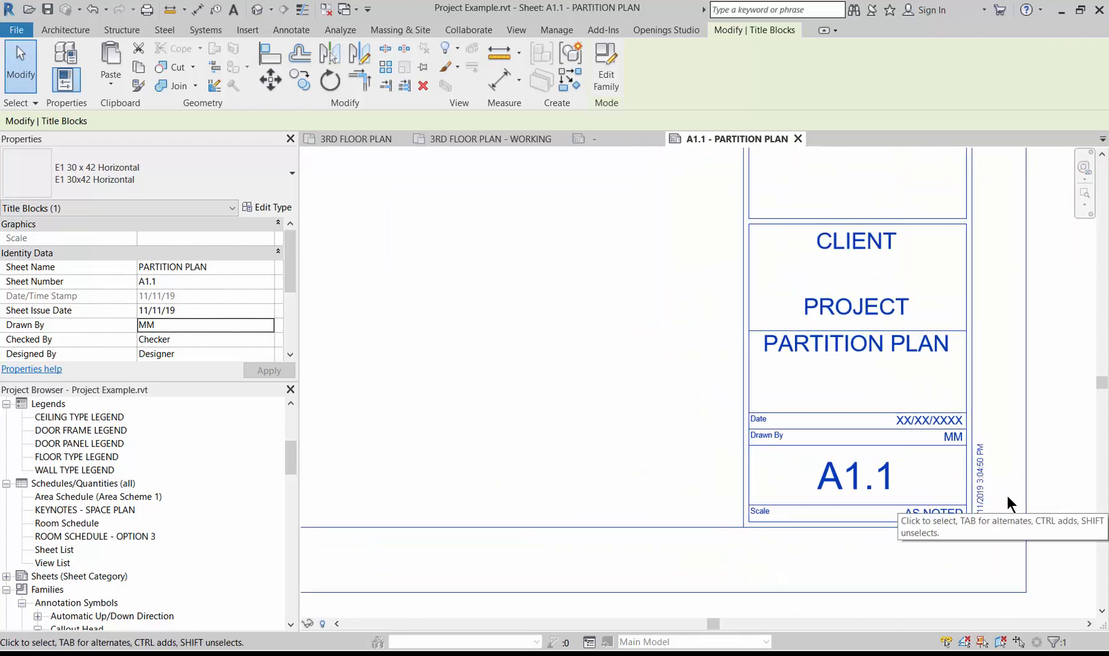
scroll(974, 509, down, 2)
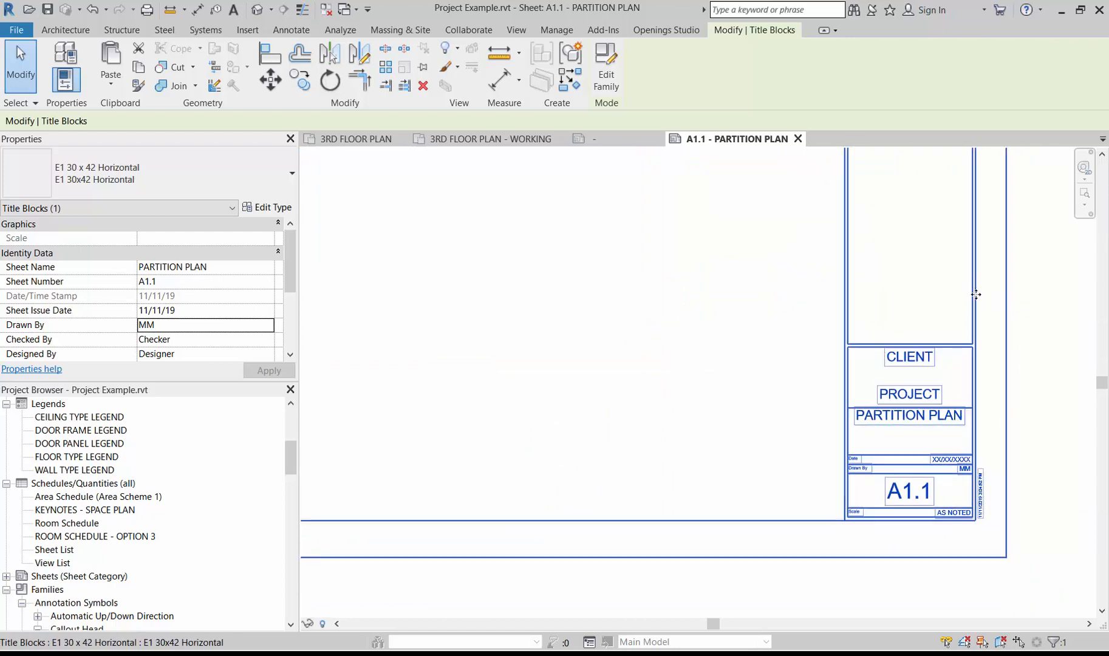
scroll(985, 532, up, 1)
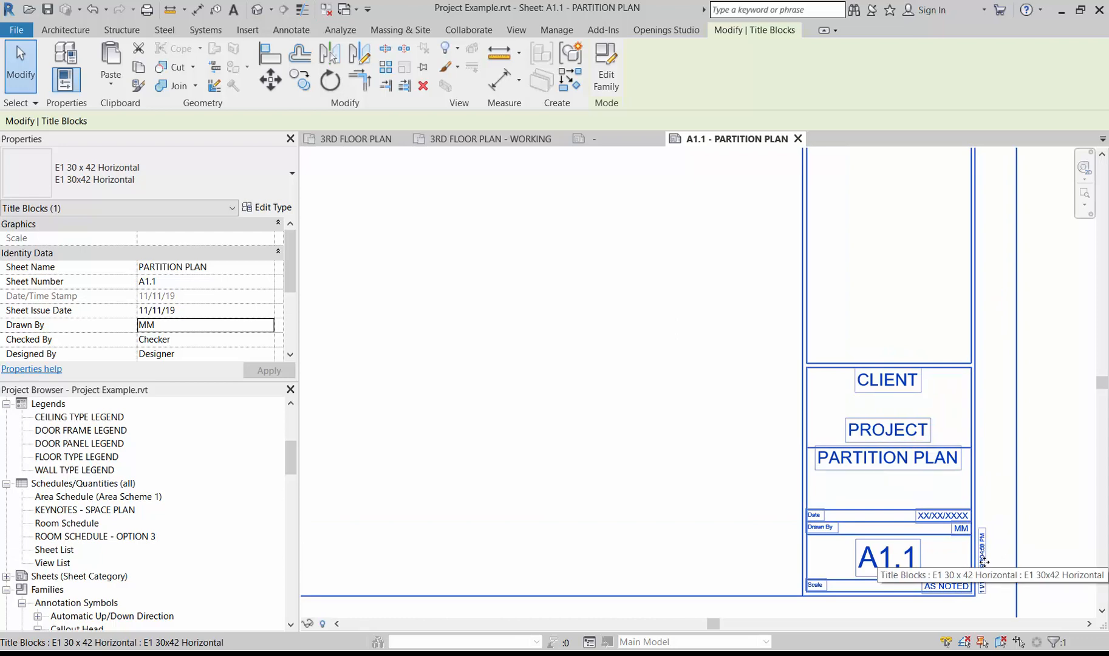
Step: Fill in the A1.1 title block with NETFLIX as the client and TENANT IMPROVEMENT as the project name
click(878, 385)
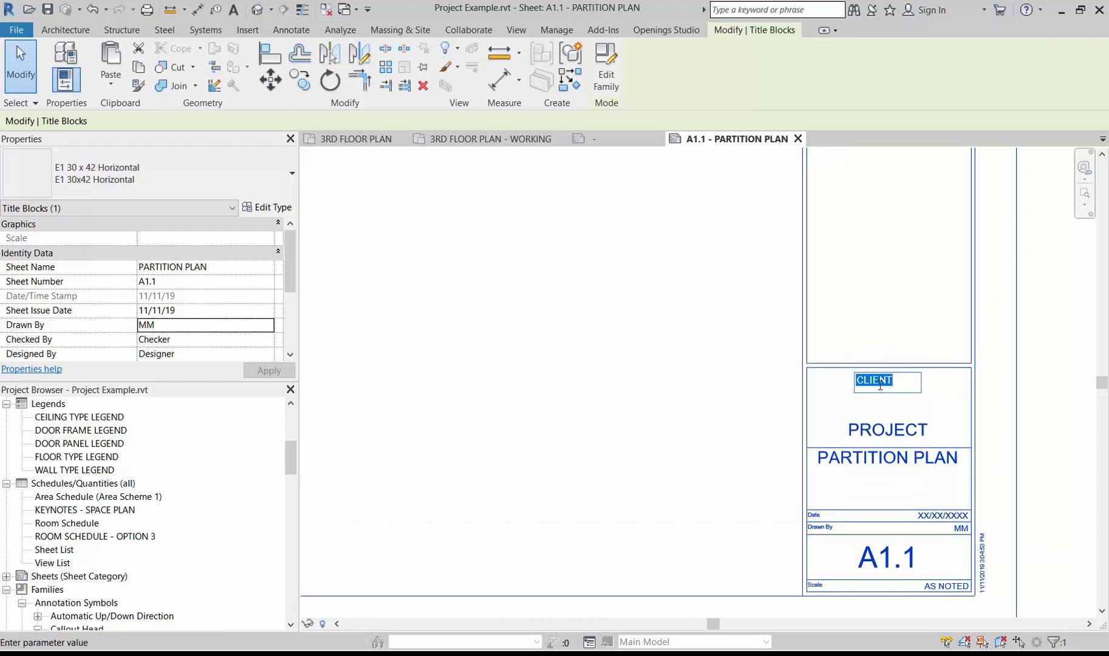
text(NETFLIX)
click(715, 448)
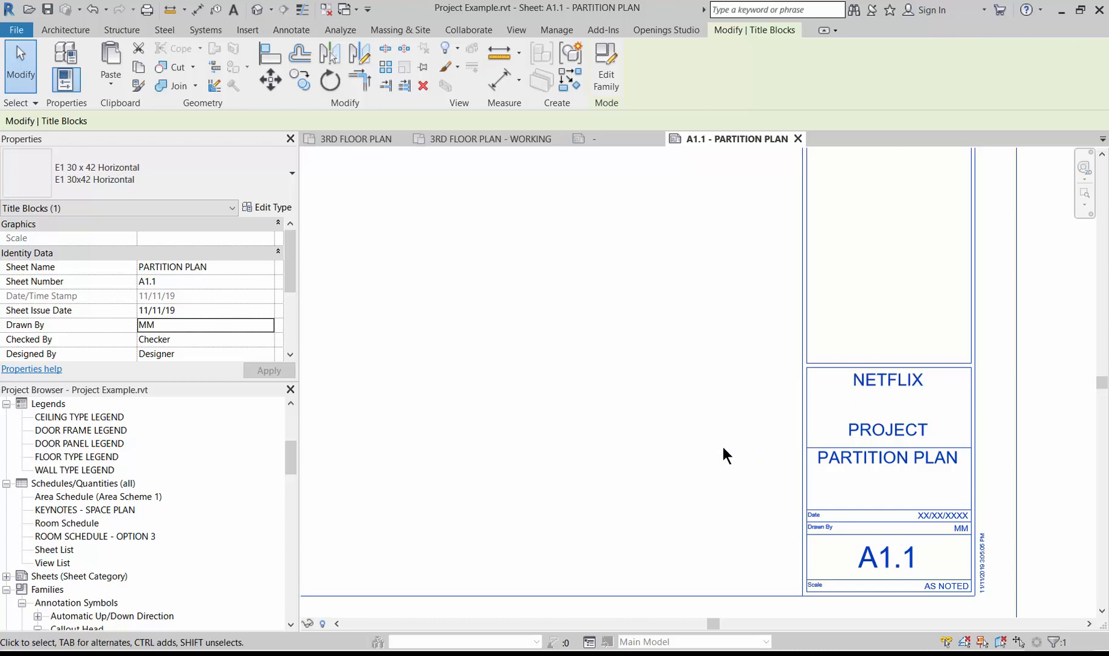
click(879, 430)
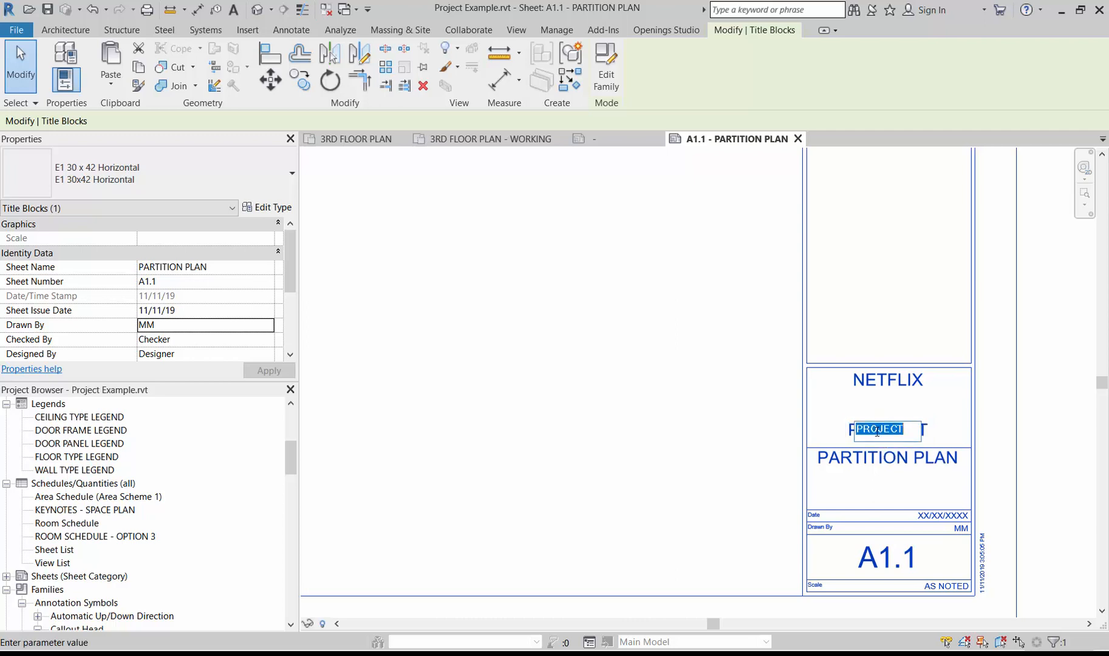
text(TENANT IMP)
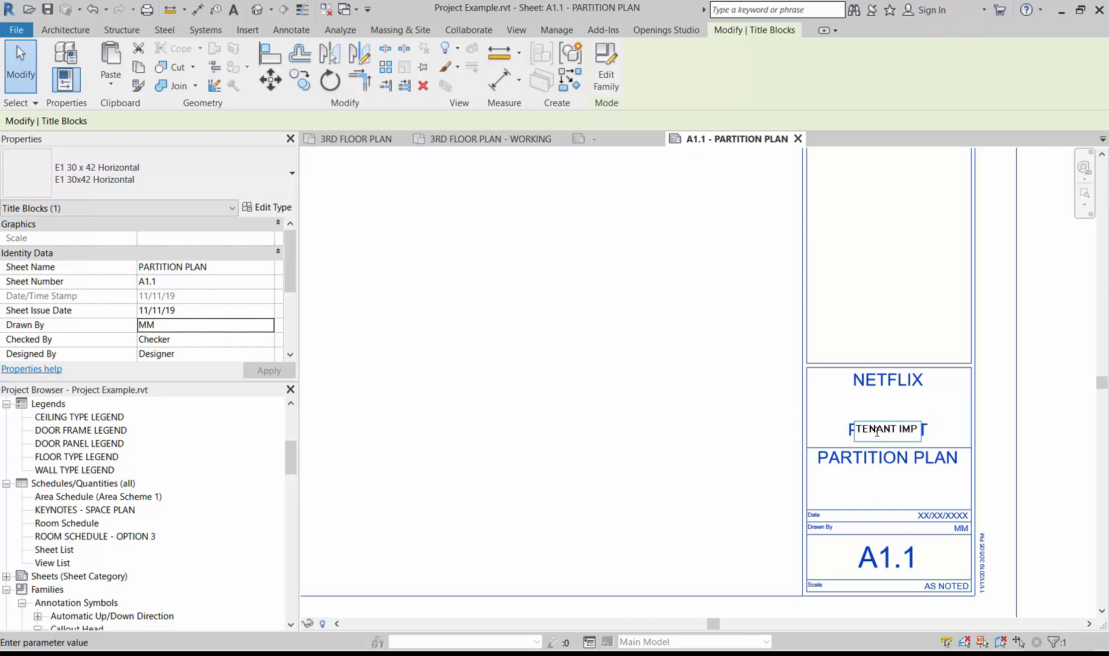
text(ROVEMENT)
click(706, 474)
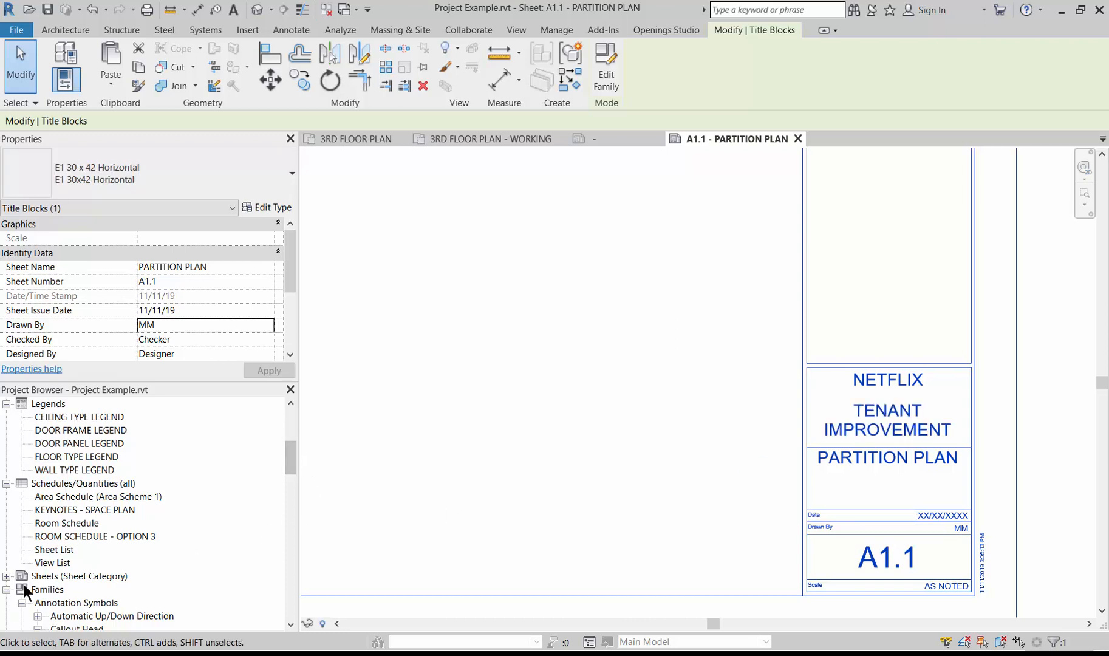
Step: Create a new sheet using the E1 30x42 Horizontal title block
right_click(41, 582)
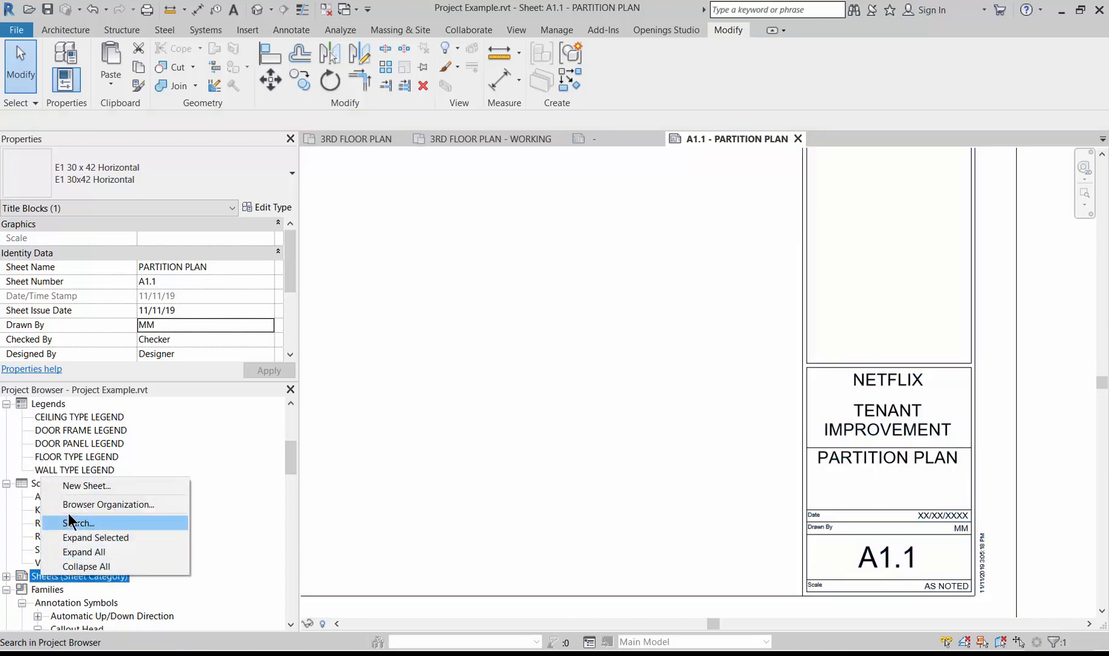
click(68, 486)
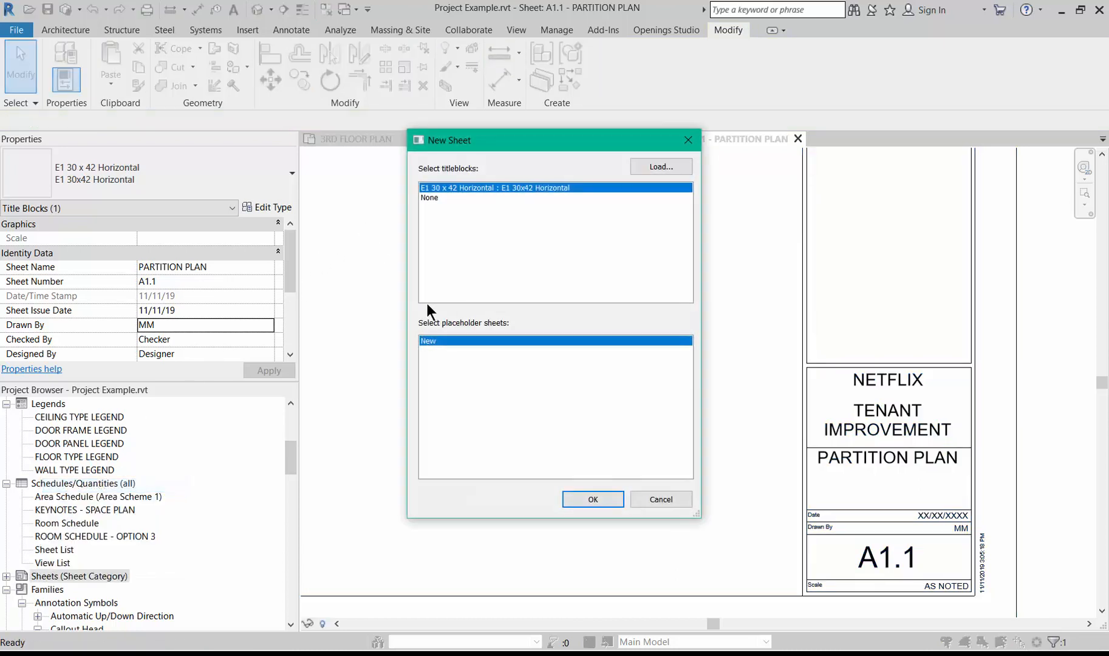
click(590, 499)
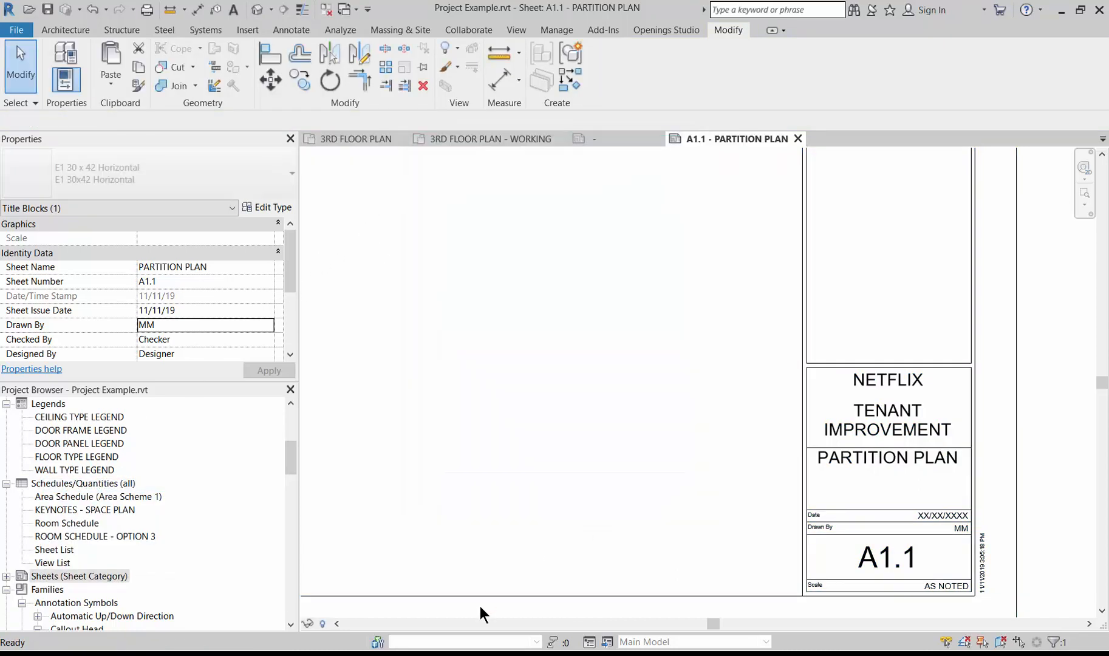
click(563, 539)
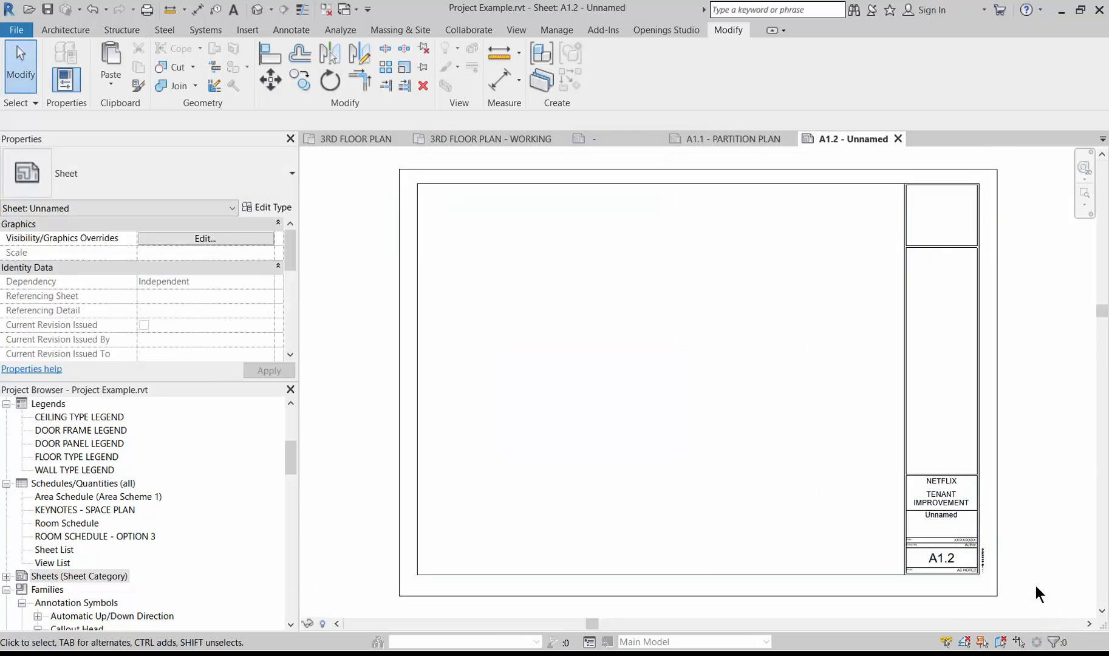
Step: Set the sheet name in the A1.2 title block to REFLECTED CEILING PLAN
scroll(985, 556, up, 4)
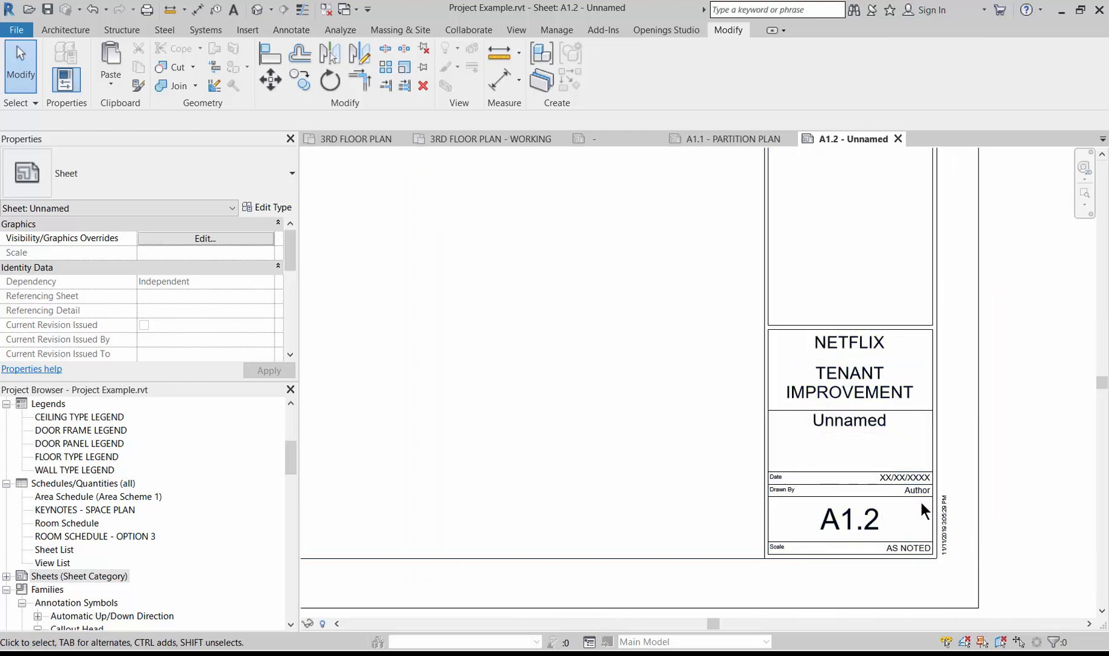
scroll(919, 501, up, 2)
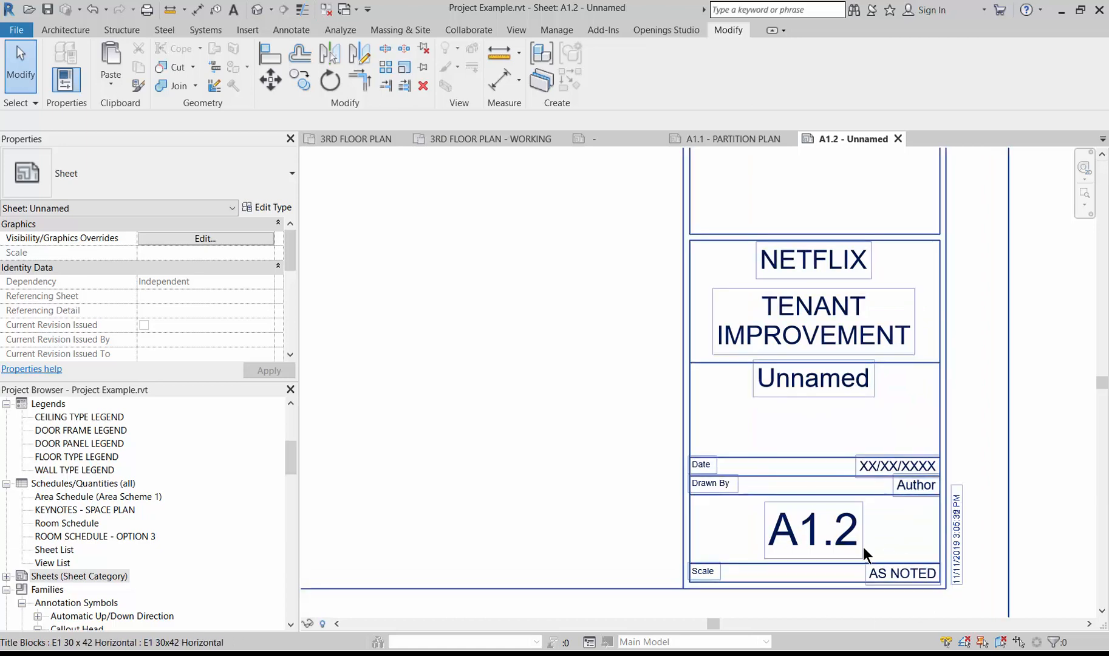
scroll(847, 544, down, 2)
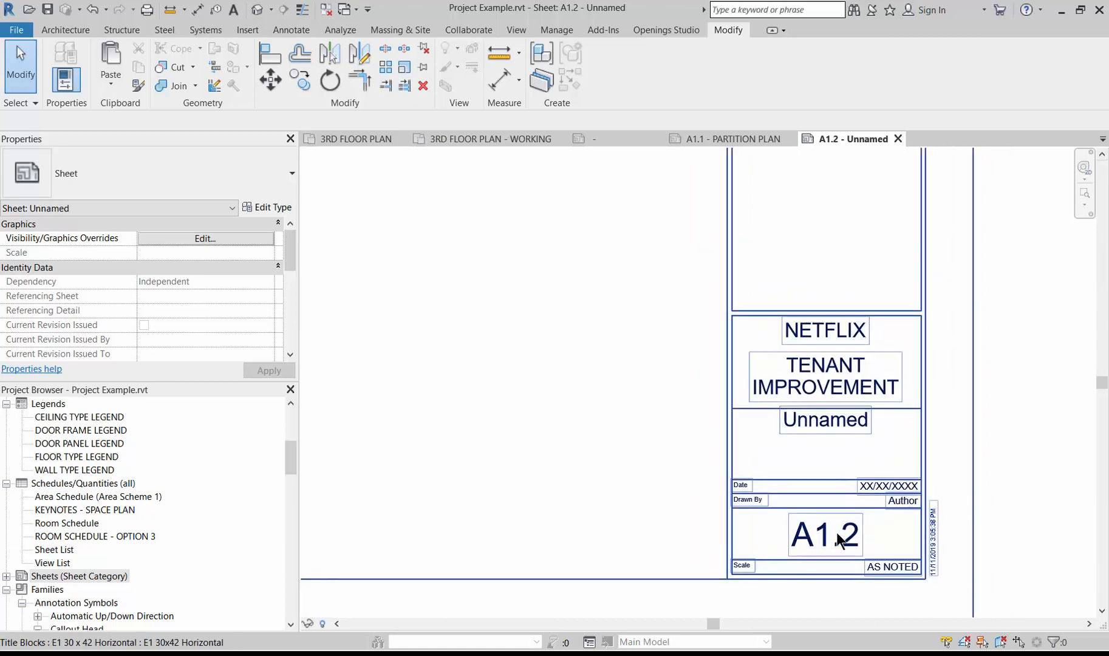
click(812, 425)
click(810, 424)
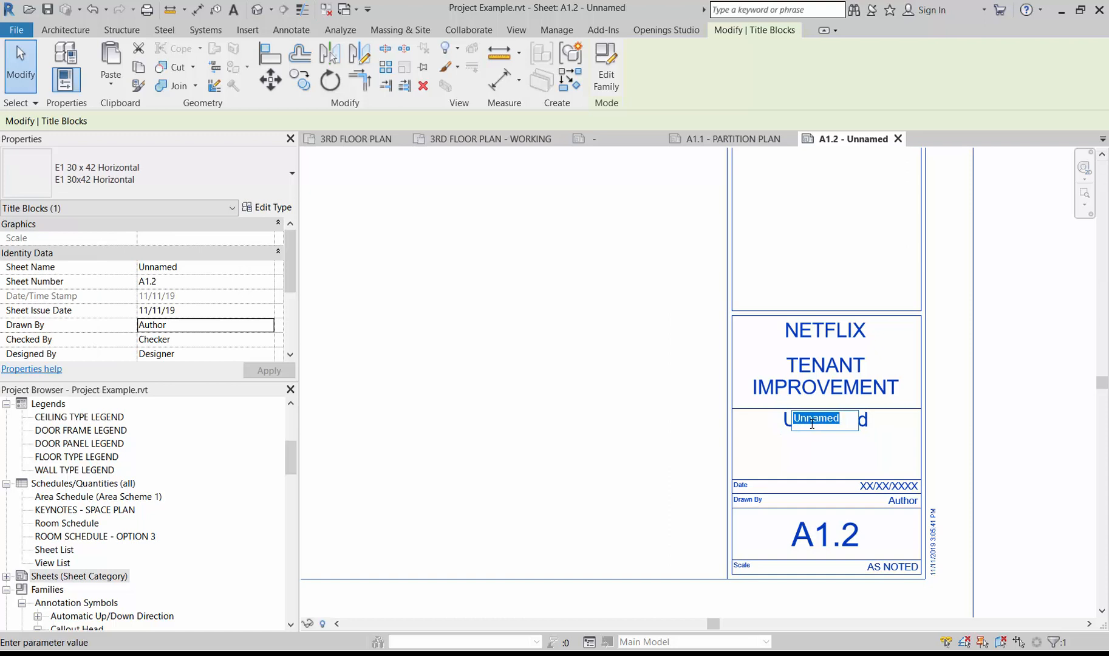
text(REFLECTED CE)
text(ILING PLAN)
click(614, 469)
click(603, 496)
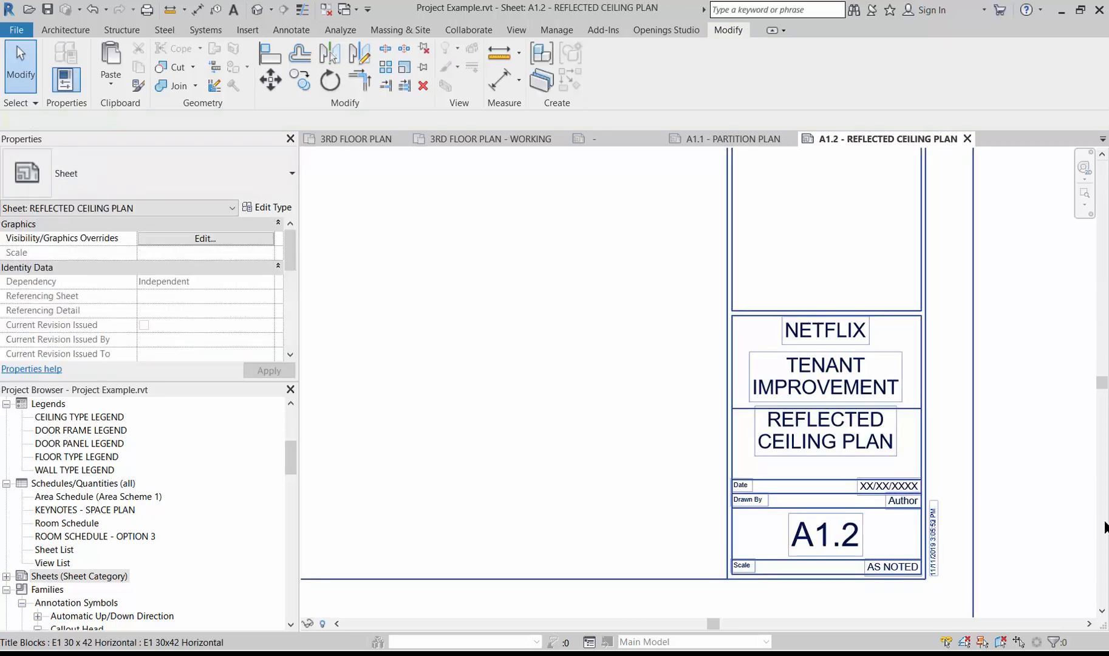
Step: Add hidden-style detail lines on sheet A1.1, offset 1/2" inside the bottom and left borders by picking the border lines
scroll(823, 535, down, 5)
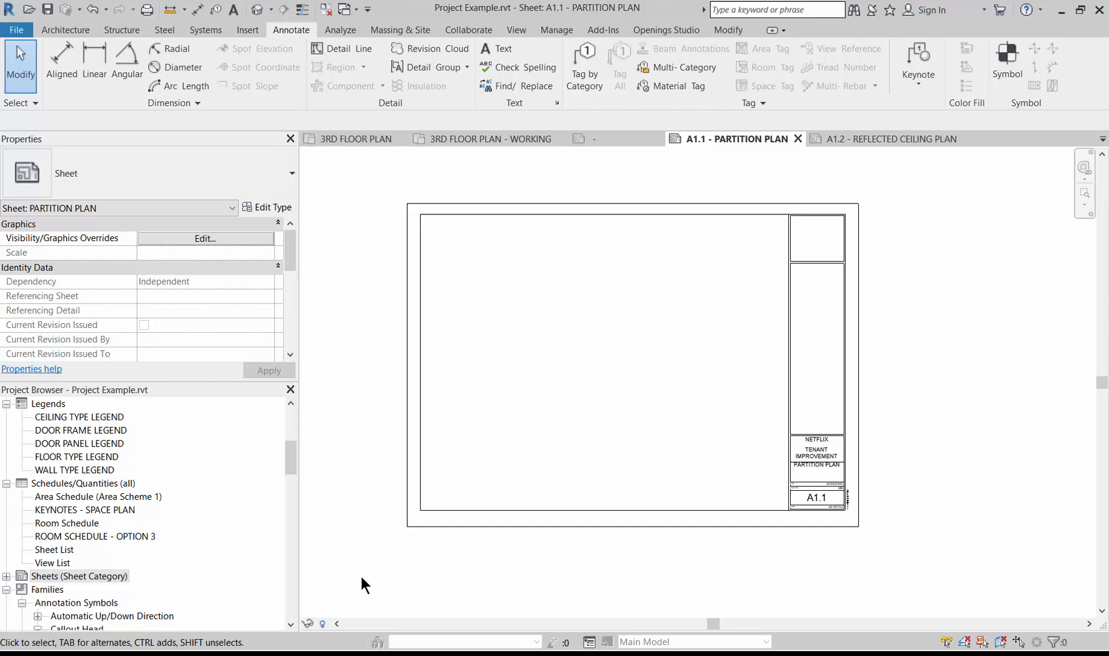
click(331, 47)
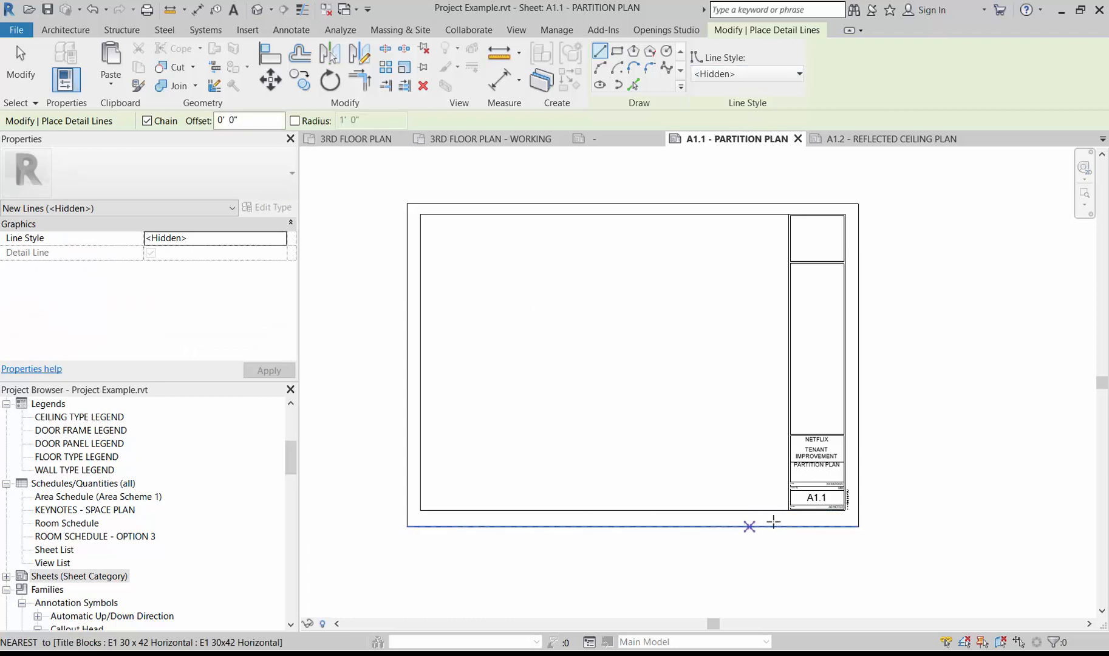
scroll(421, 509, up, 3)
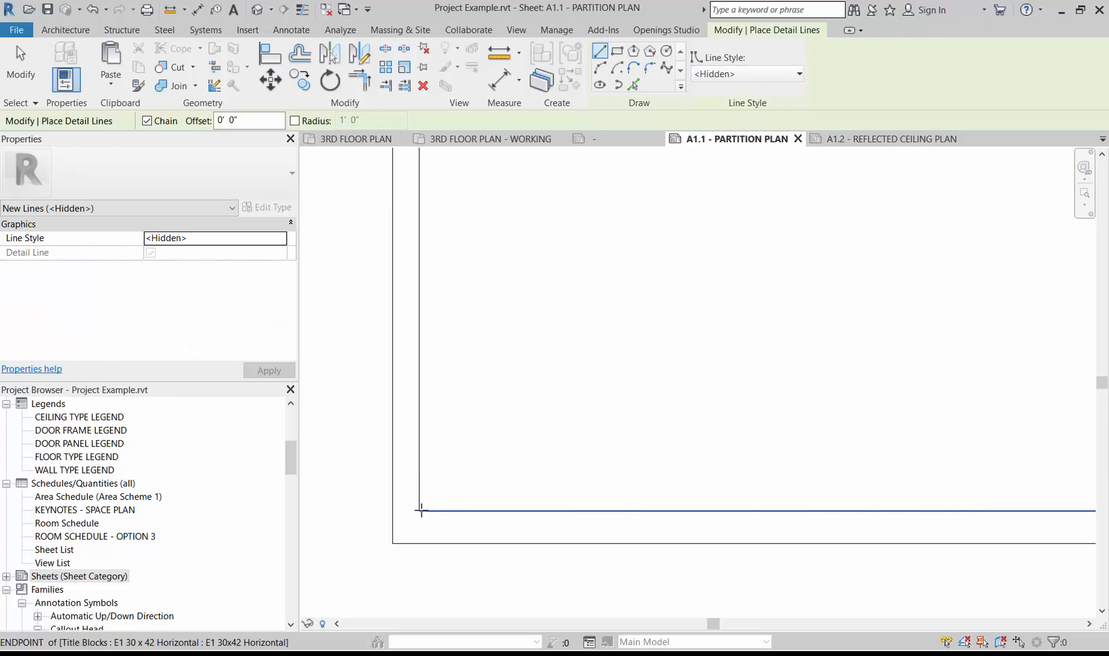
scroll(419, 510, up, 2)
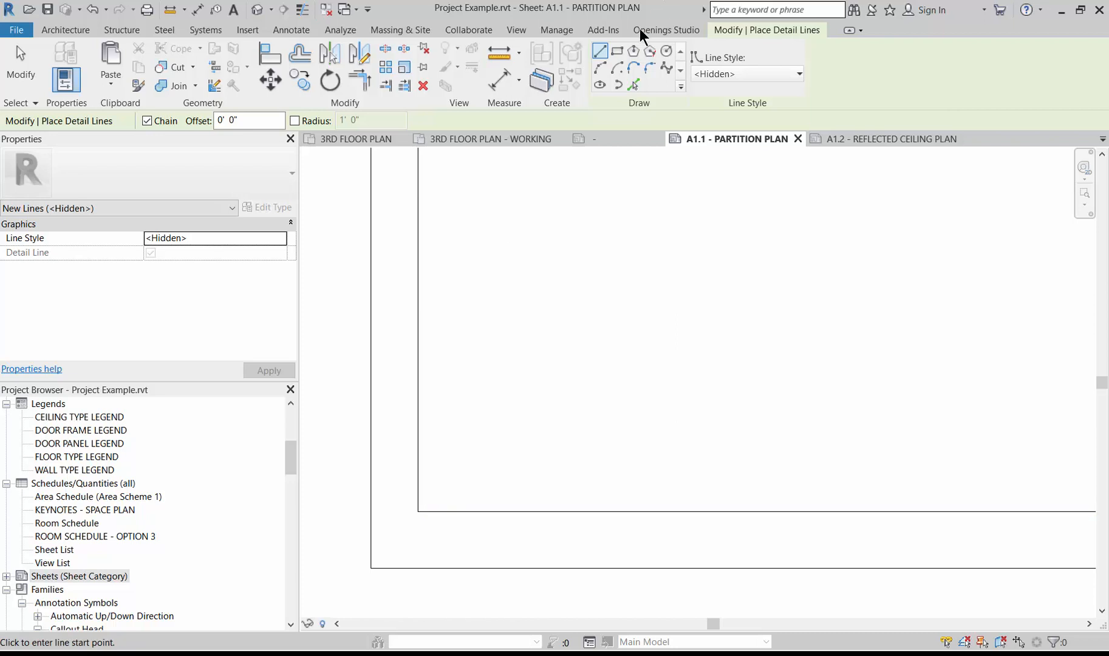
click(633, 86)
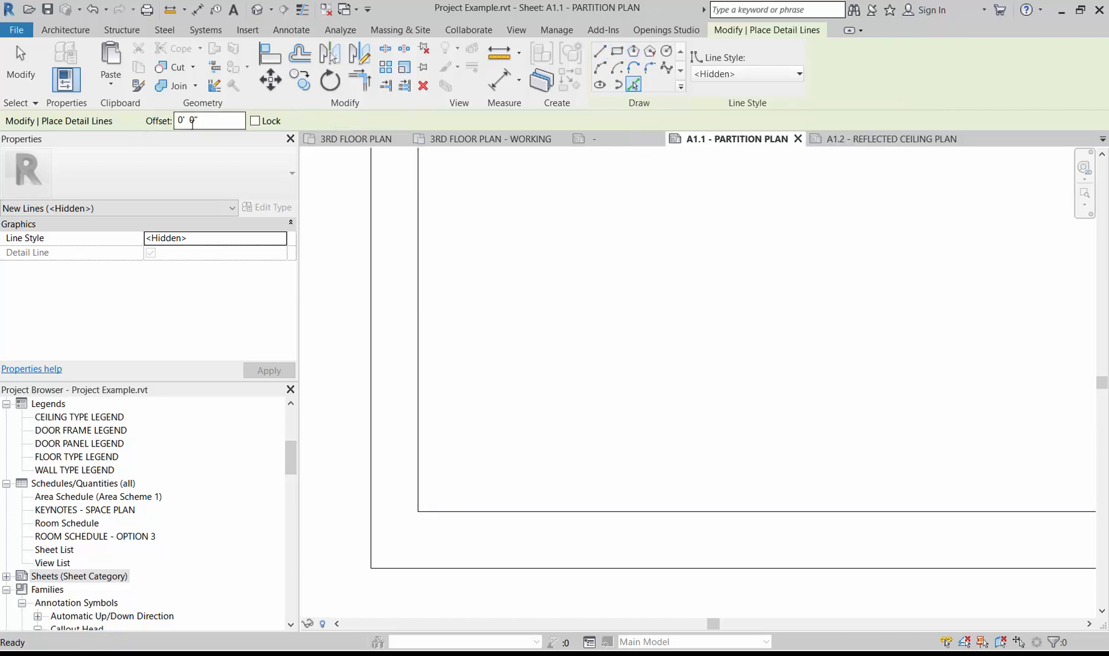
text(.5)
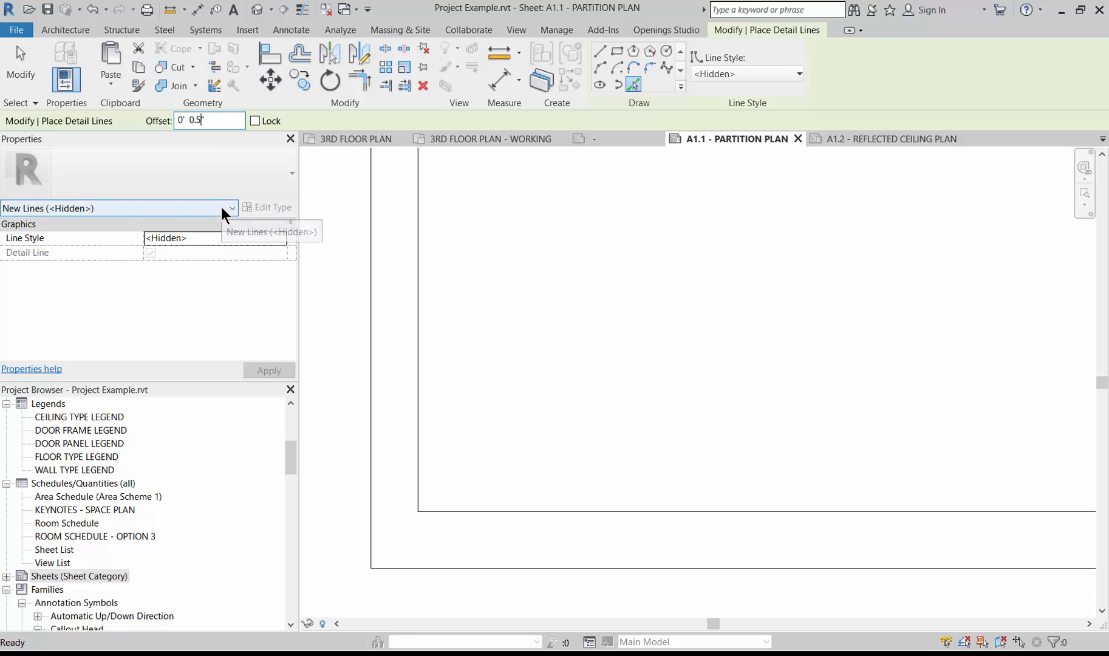
click(467, 508)
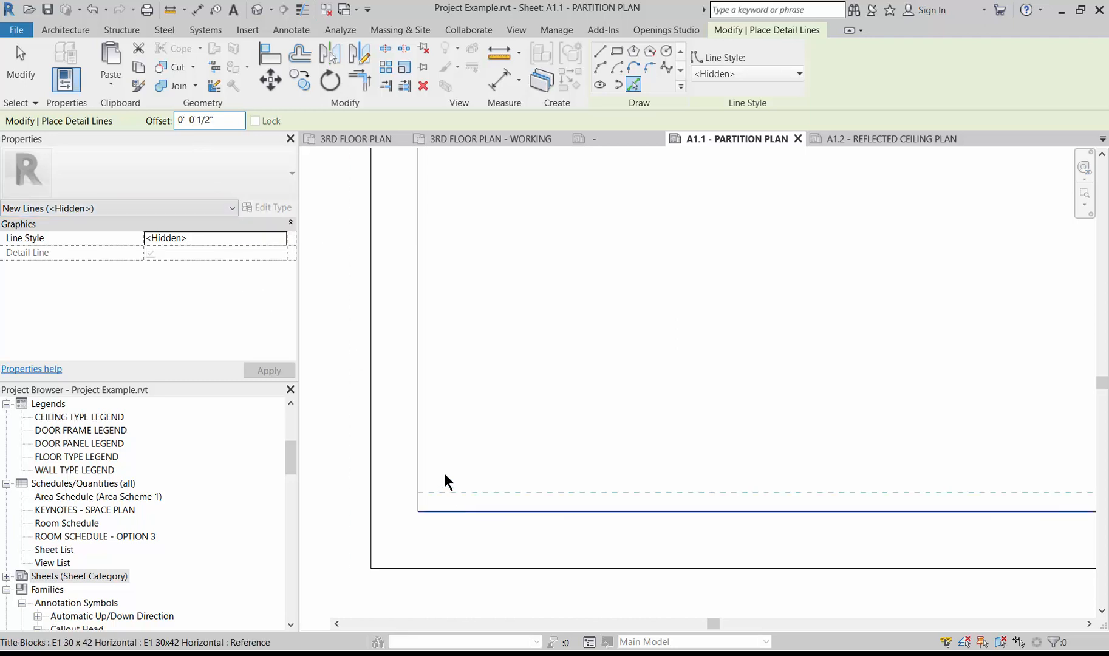
scroll(265, 587, down, 3)
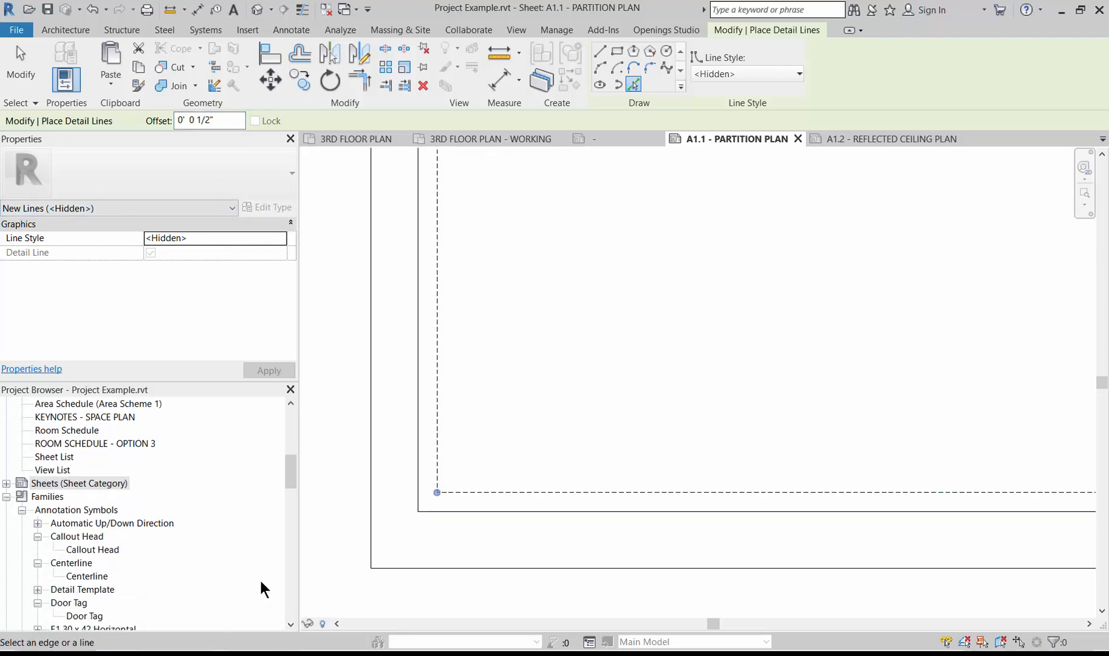
Step: Add hidden-style detail lines on sheet A1.1, offset 1/2" inside the title block strip's left edge and the top border
scroll(504, 462, down, 2)
scroll(501, 462, down, 3)
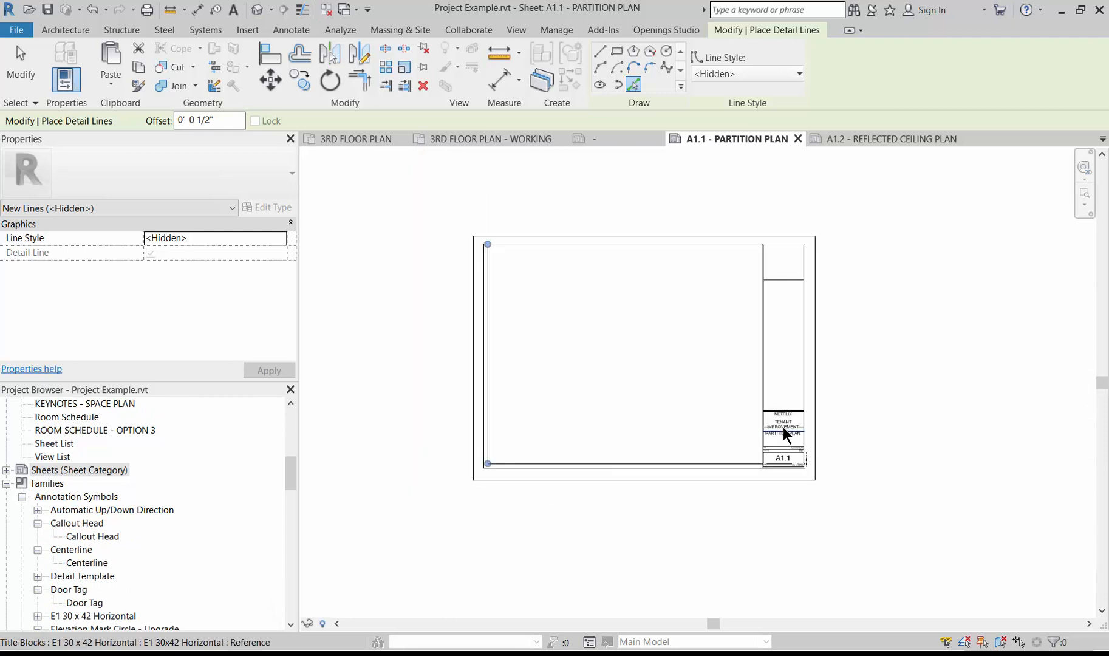
scroll(787, 433, up, 5)
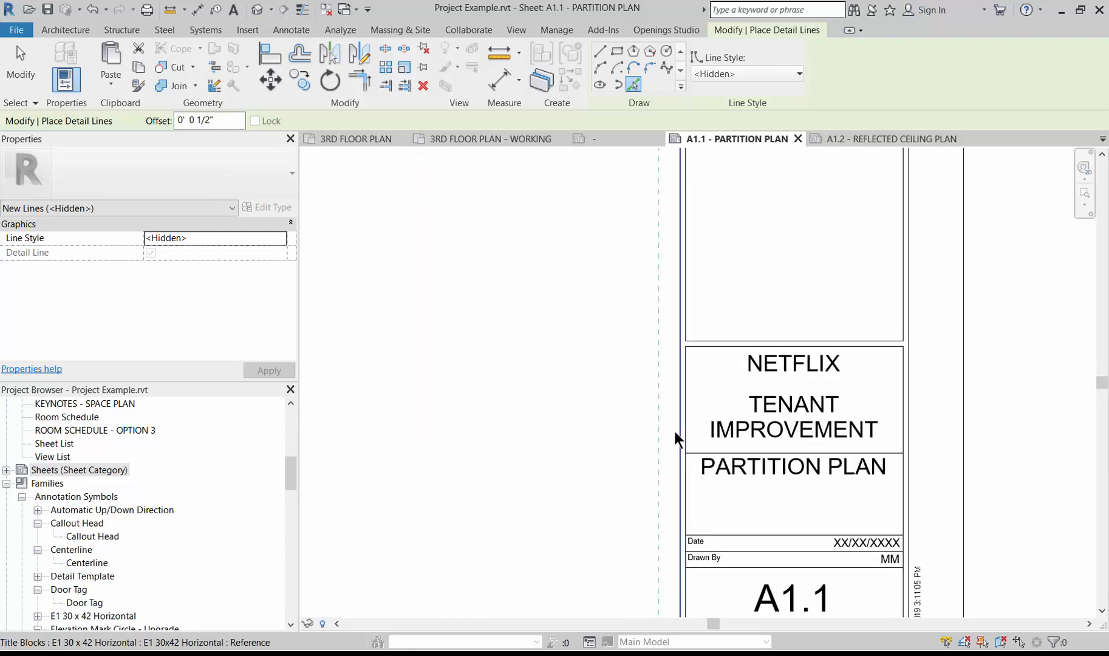
click(675, 438)
scroll(765, 534, down, 4)
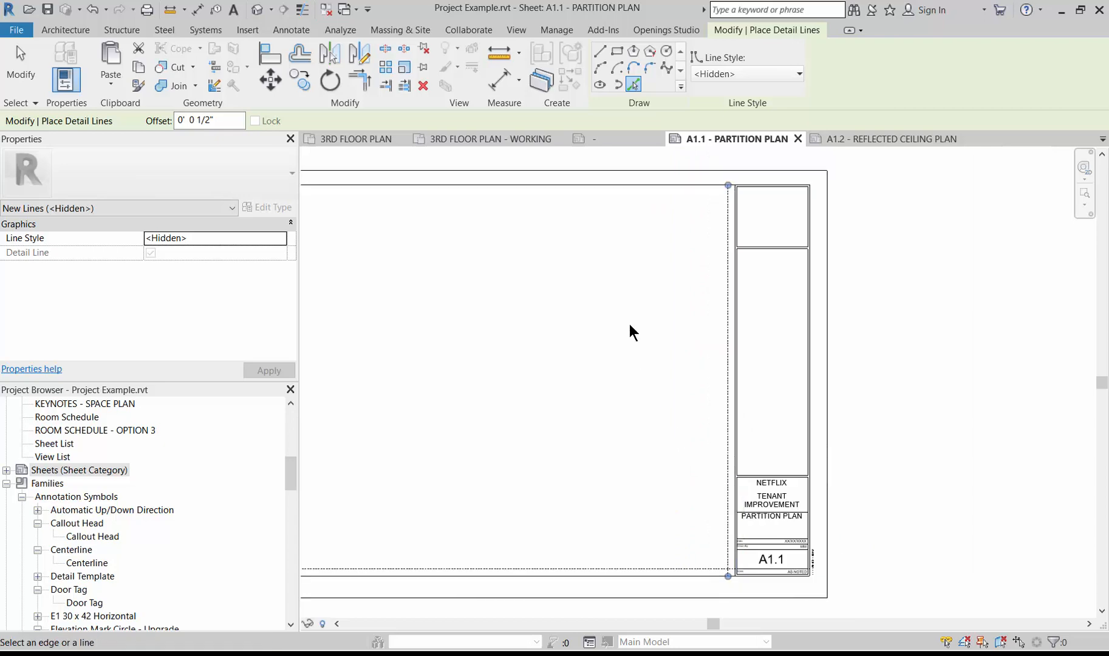
click(603, 254)
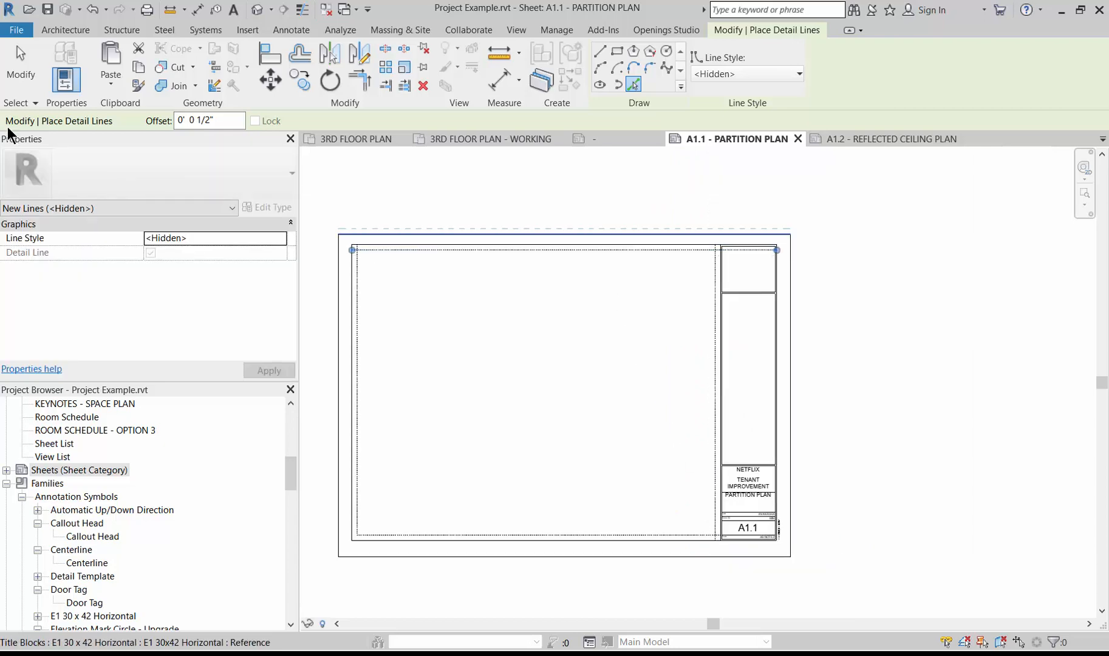
key(Escape)
key(Escape)
scroll(935, 352, down, 1)
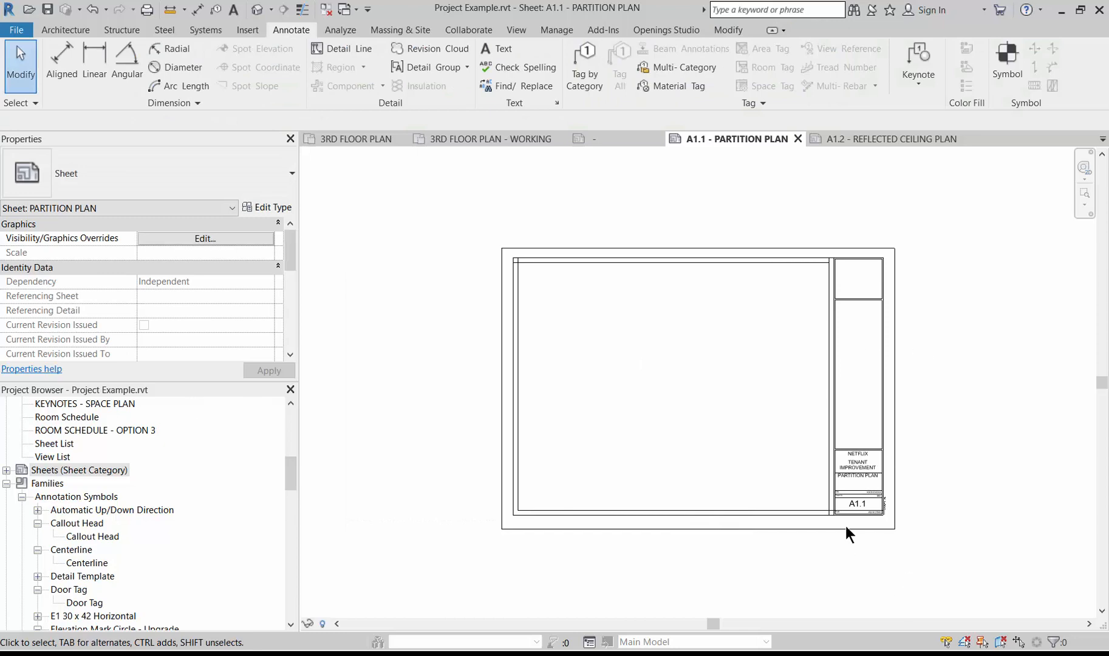
Step: Shorten the bottom hidden guide line so it ends at the vertical guide line beside the title block strip
scroll(844, 522, up, 3)
scroll(840, 516, up, 5)
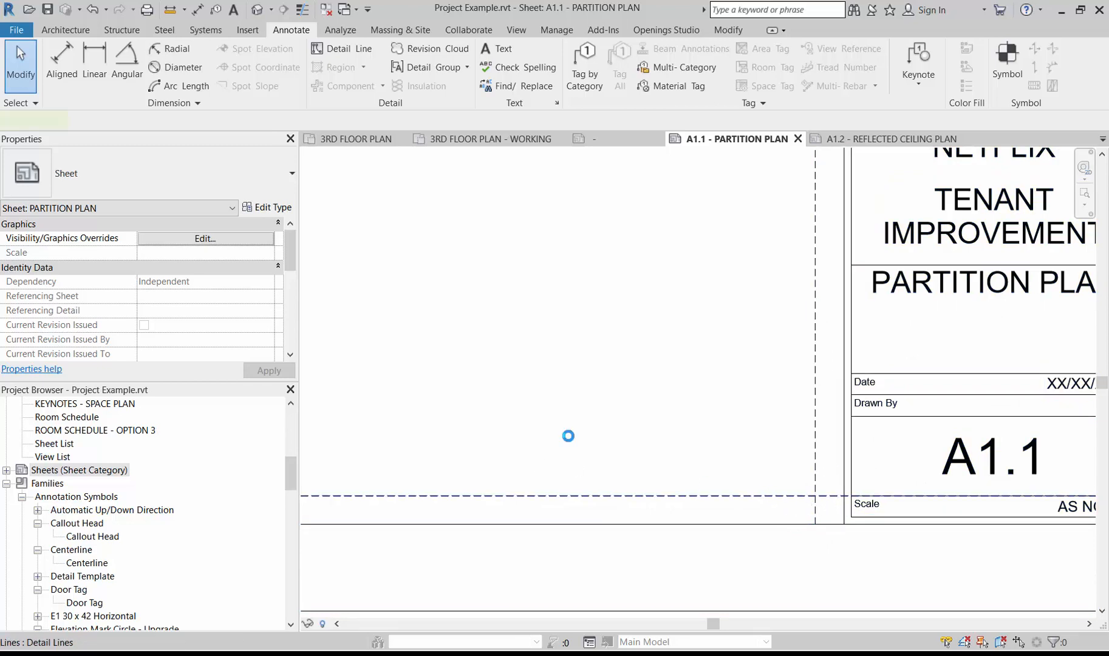
scroll(568, 436, down, 5)
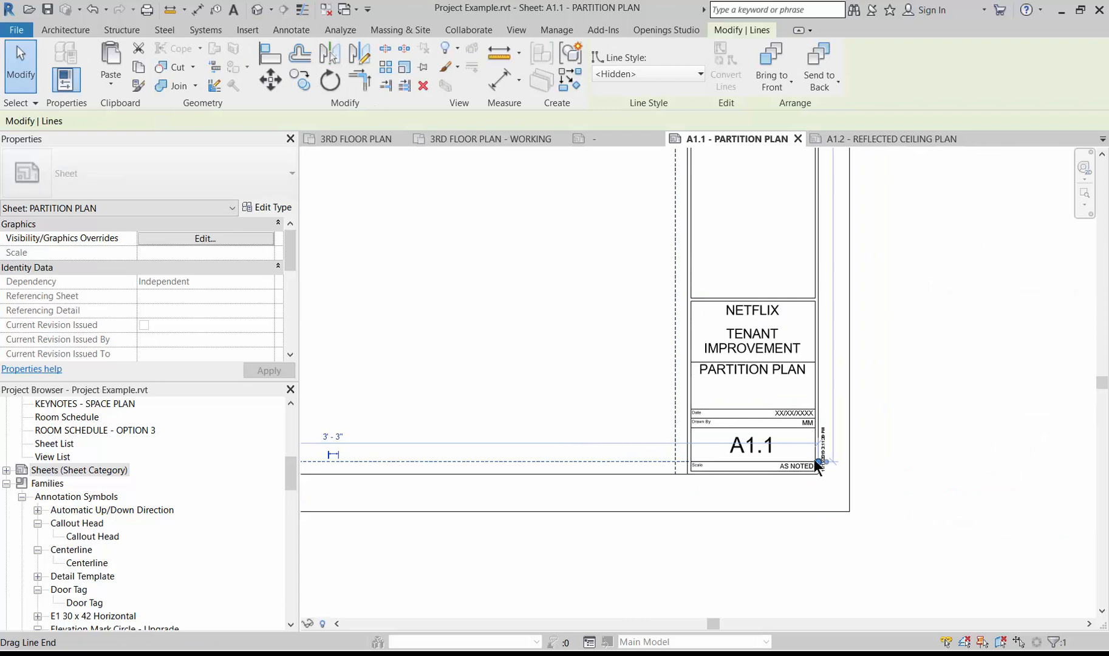
drag(673, 459, 683, 574)
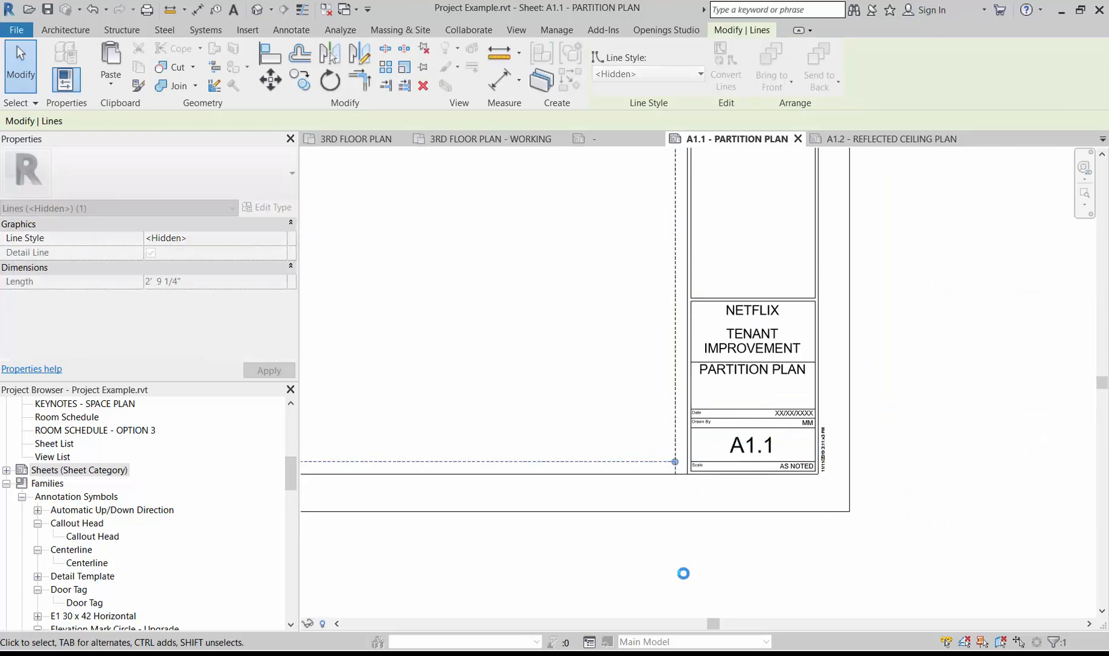
key(Escape)
scroll(946, 522, down, 2)
scroll(947, 522, down, 1)
key(Escape)
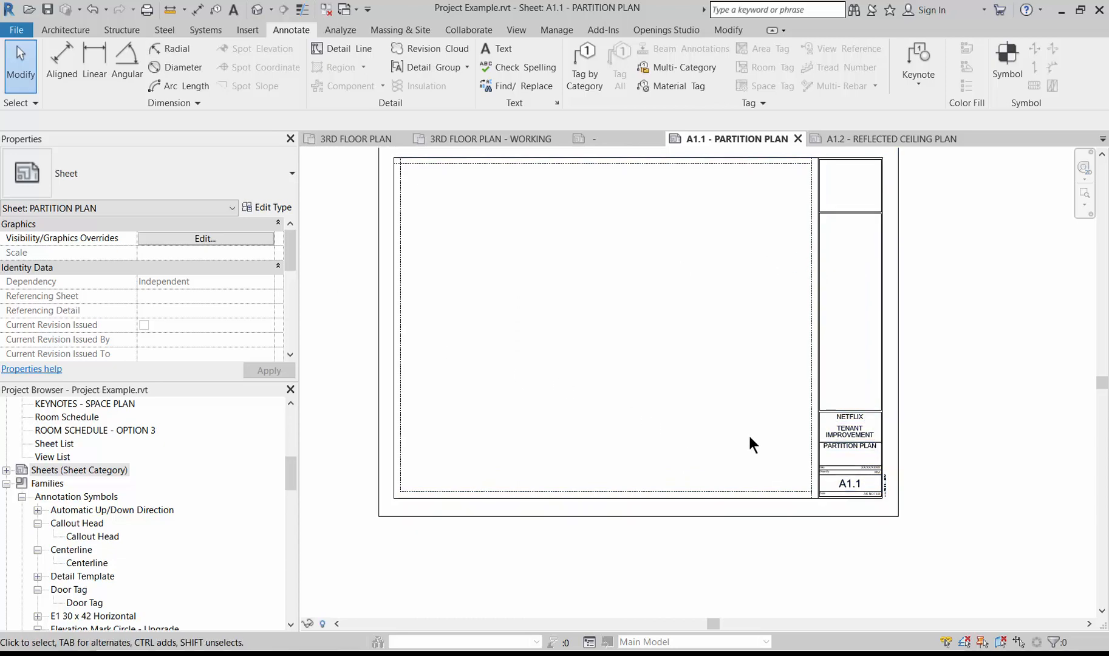
Step: Copy the vertical guide line beside the title block strip about 5" to the left into the drawing area
click(812, 443)
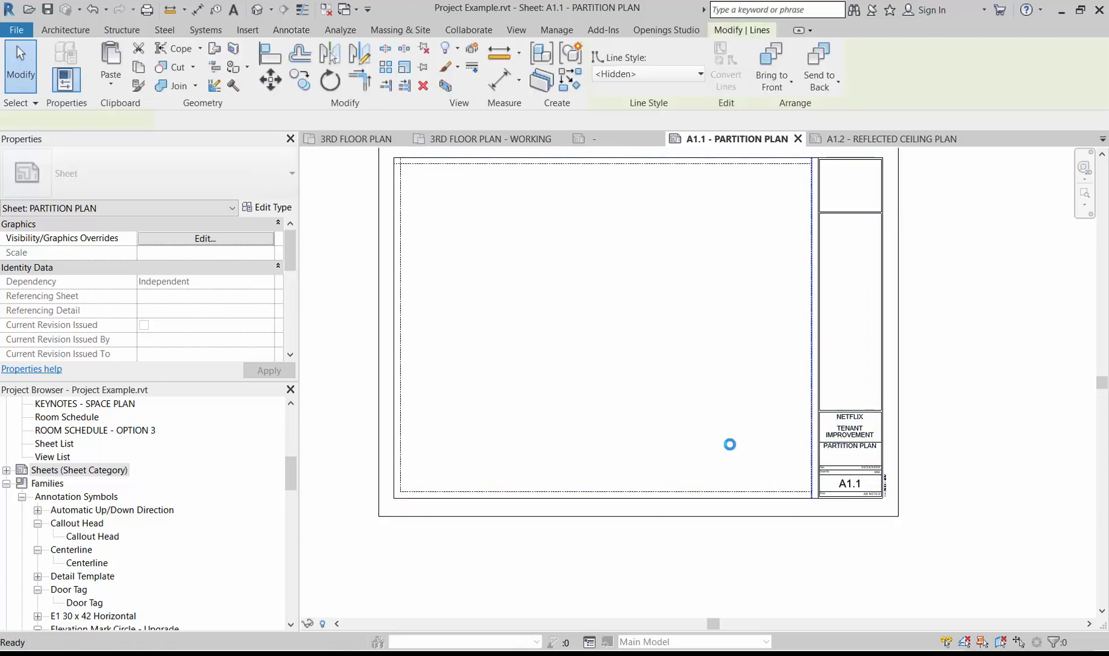
key(c)
key(o)
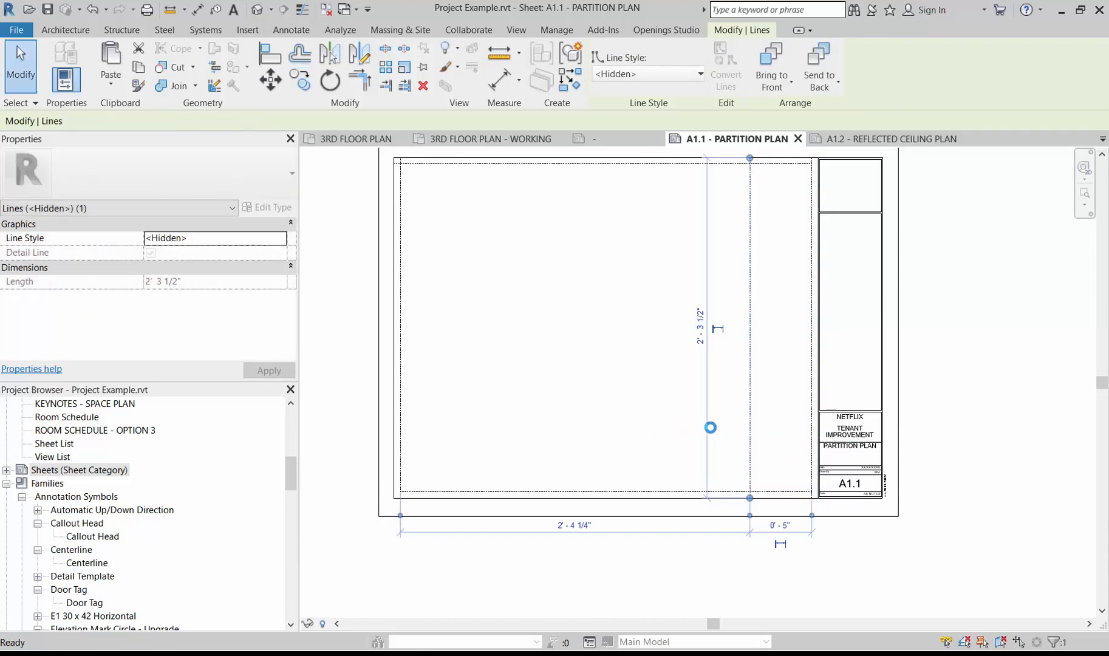
drag(707, 428, 750, 436)
Step: Make three more copies of the new vertical guide line with the Multiple option, spaced roughly evenly toward the left border, the last two about 7" apart
key(c)
key(o)
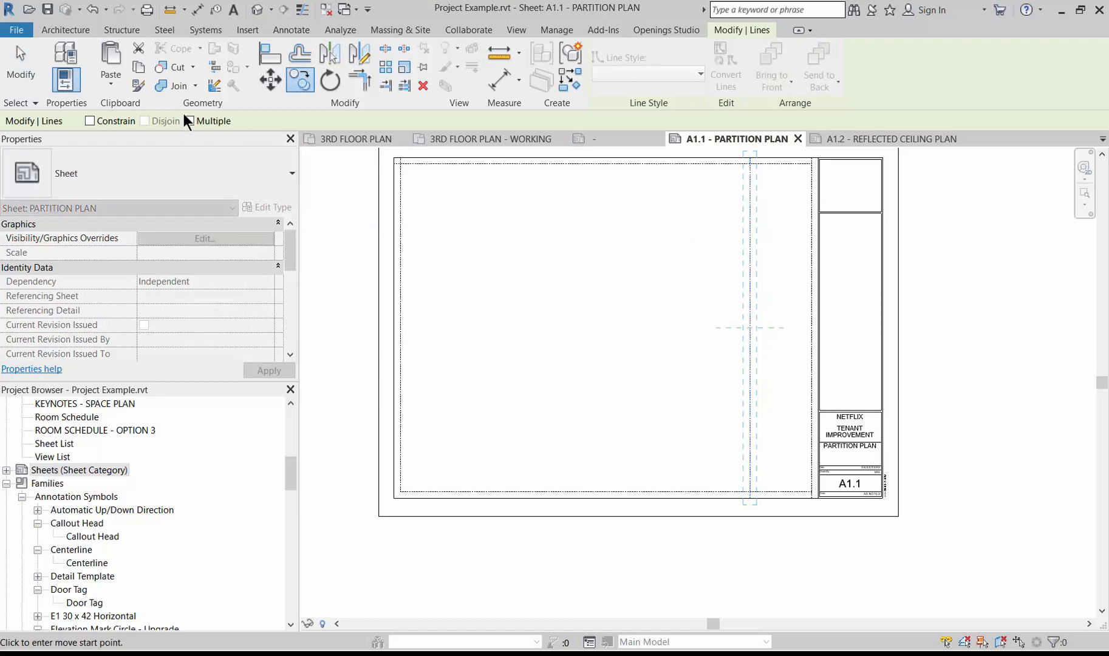
click(189, 121)
click(751, 358)
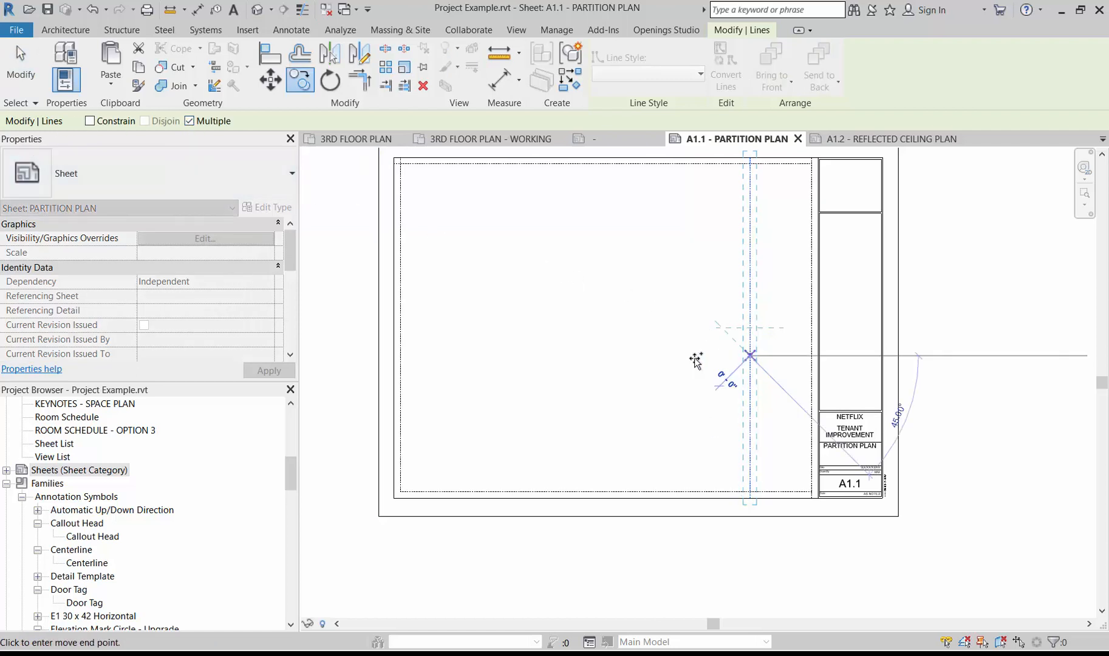
click(675, 355)
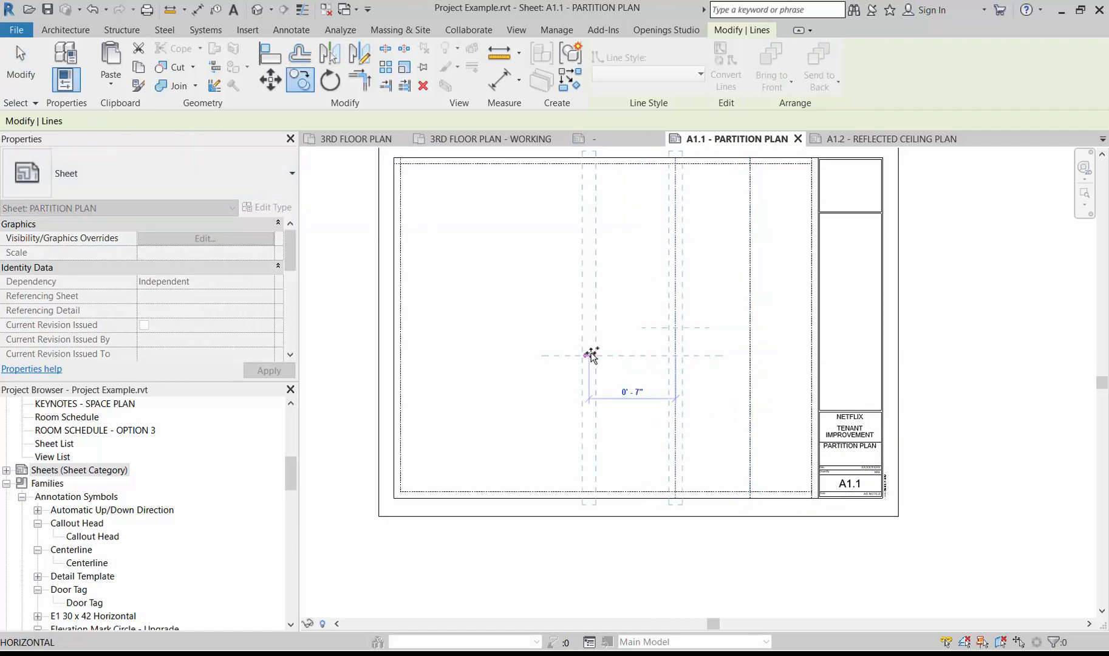
click(589, 355)
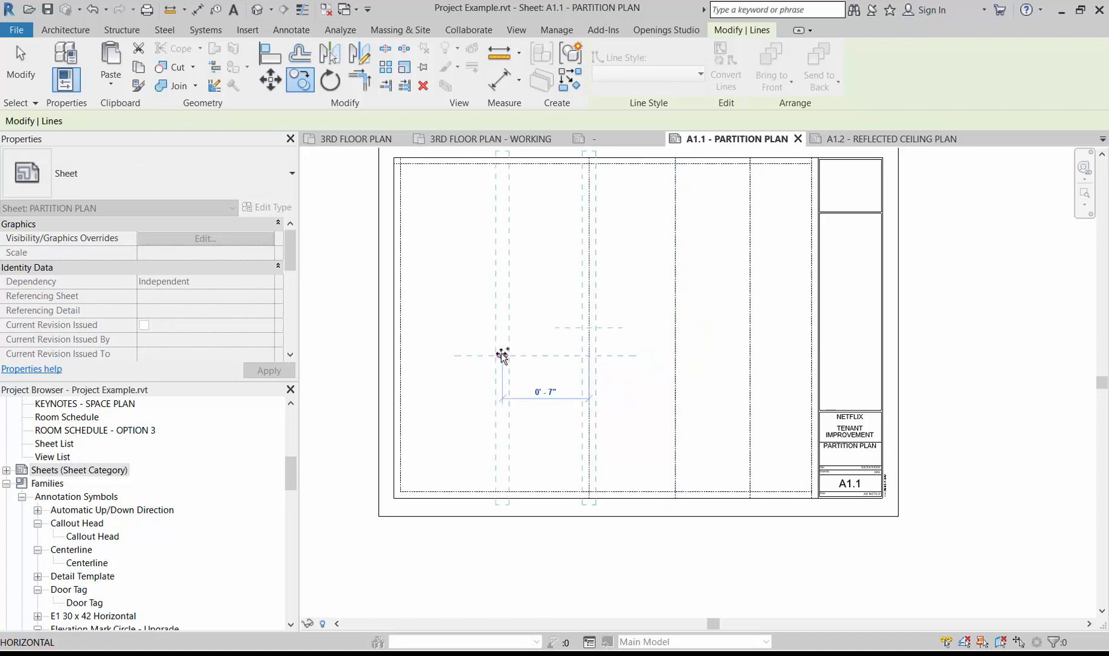
click(502, 355)
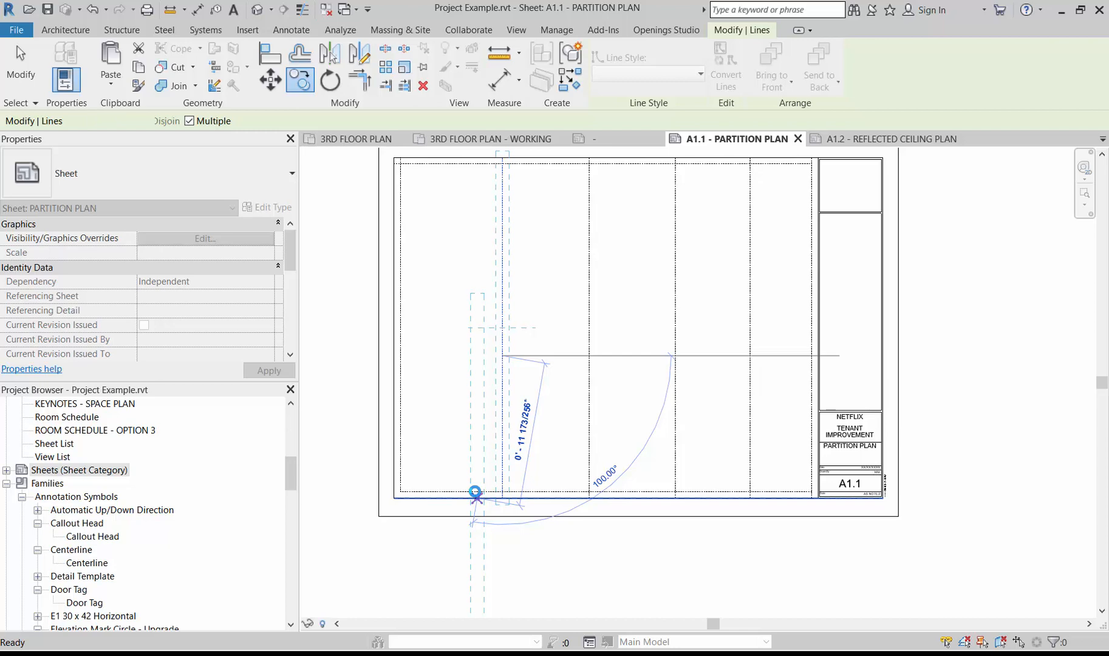
key(Escape)
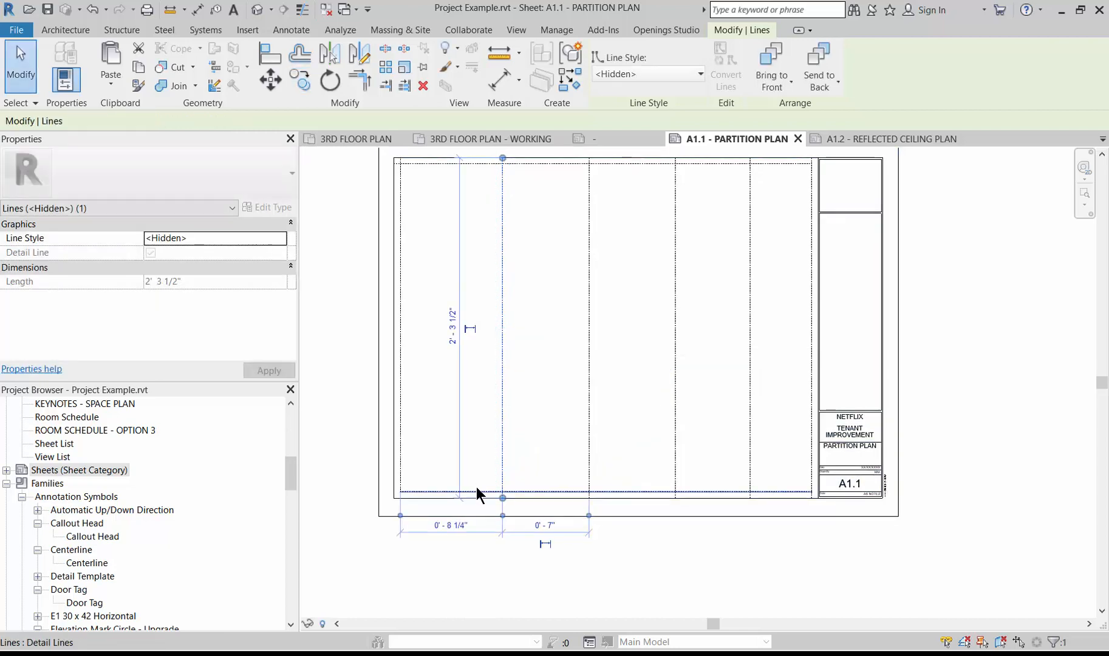
Step: Copy the bottom guide line upward three times, about 6", 7" and 7" apart, to form the horizontal grid lines
click(477, 491)
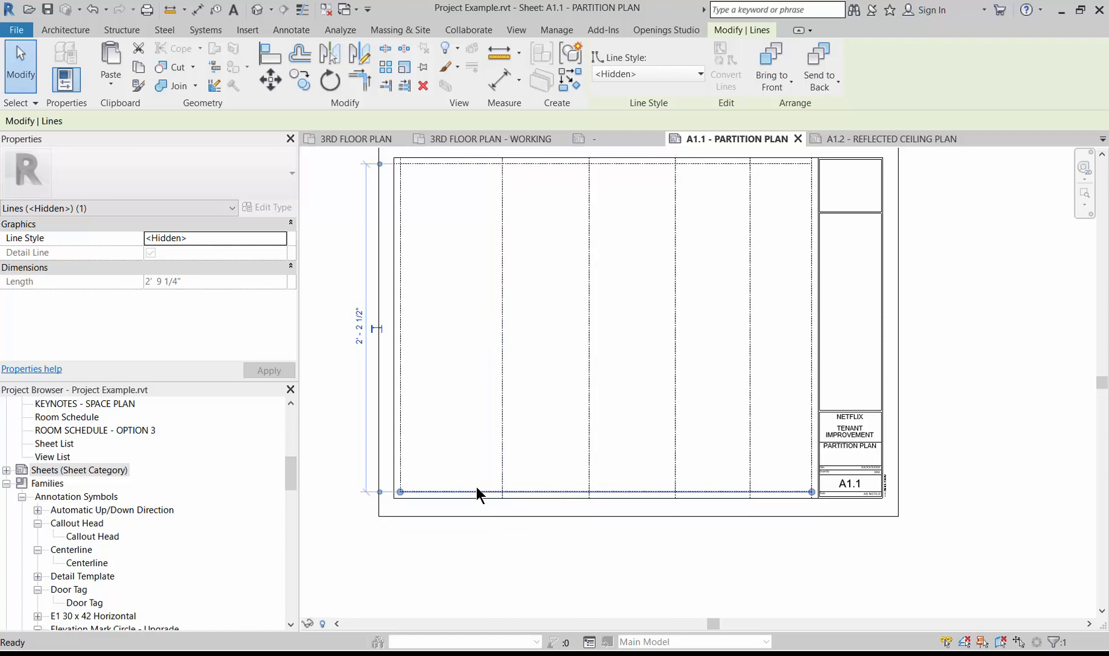
key(c)
key(o)
click(477, 488)
click(478, 418)
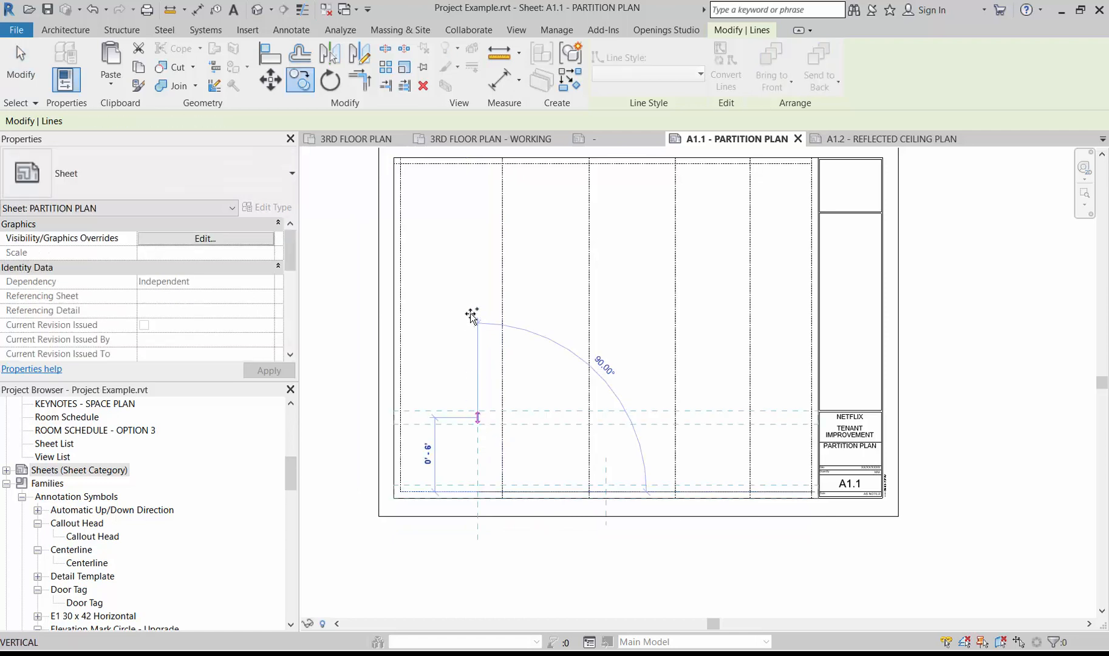
click(478, 330)
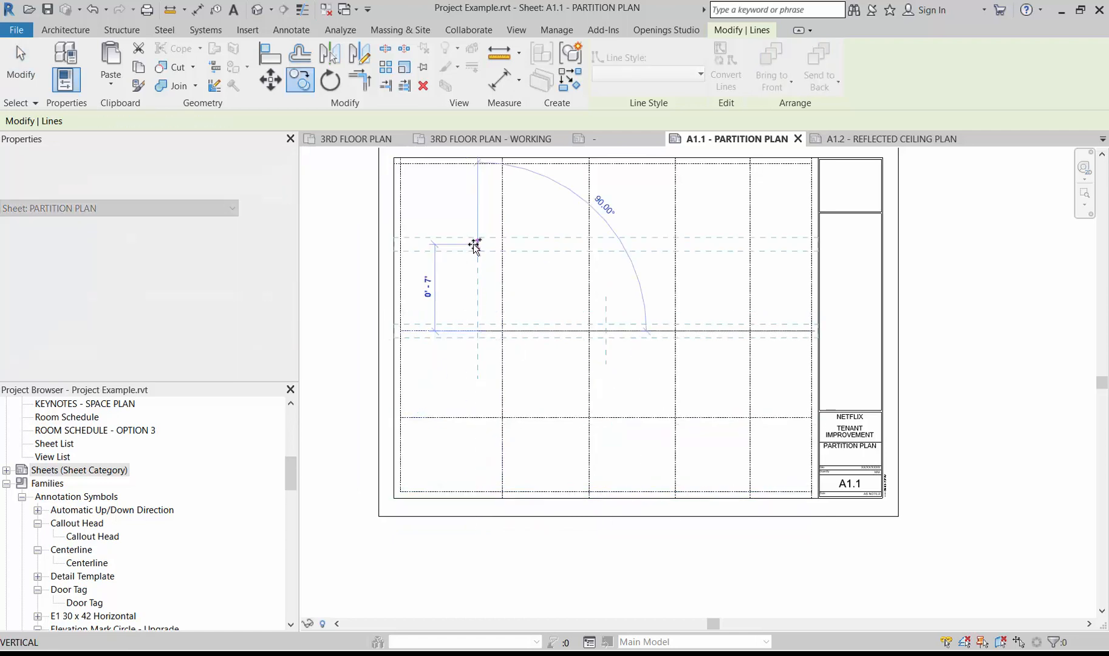
click(477, 244)
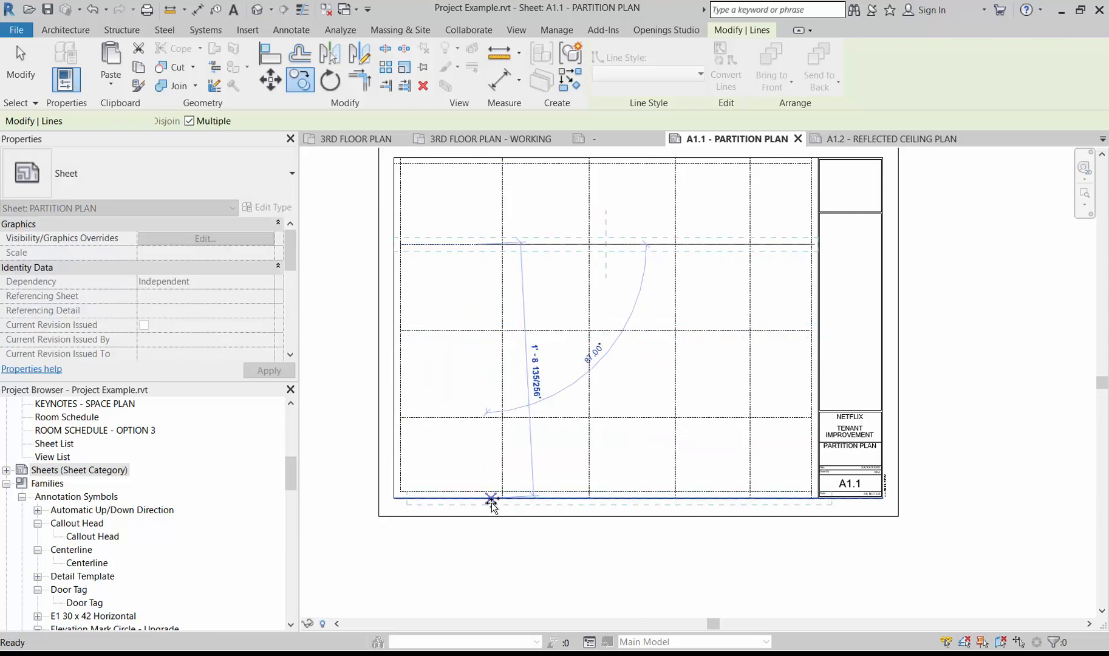
key(Escape)
key(Escape)
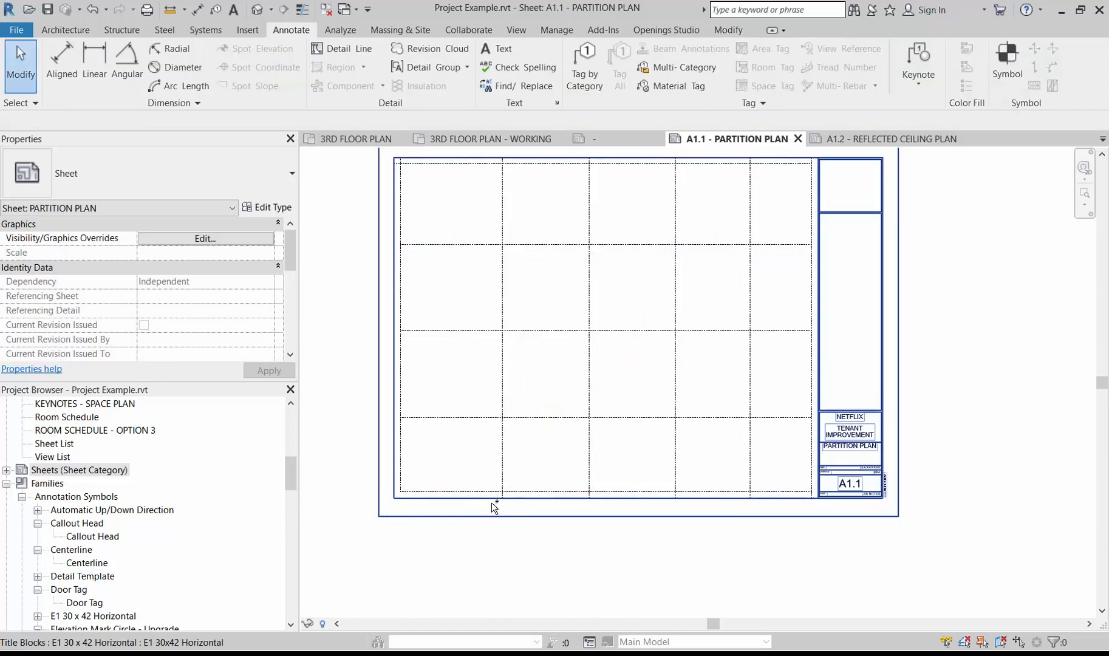
Step: Place one aligned dimension string across all six vertical guide lines near the bottom and make their spacing equal
key(d)
key(i)
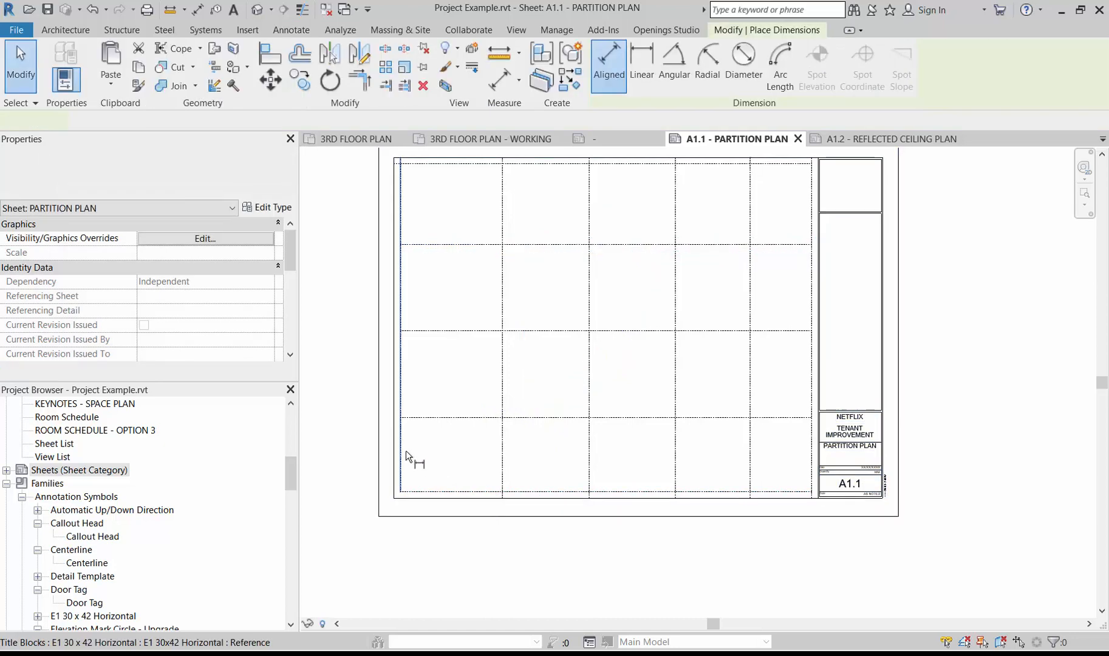
click(502, 453)
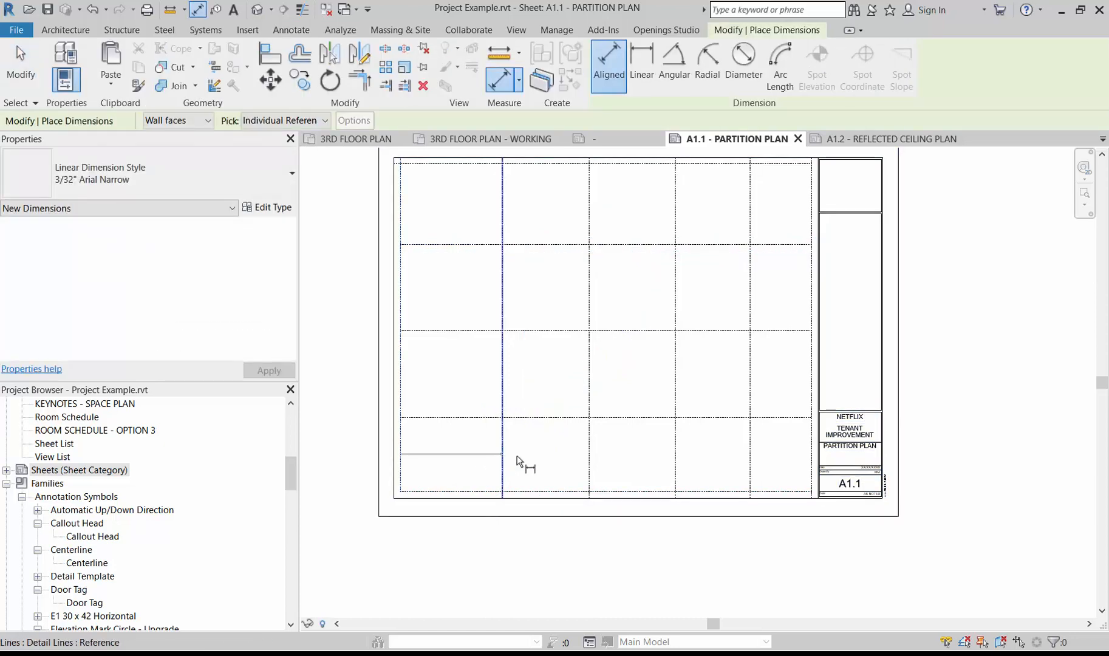
click(589, 462)
click(675, 467)
click(751, 478)
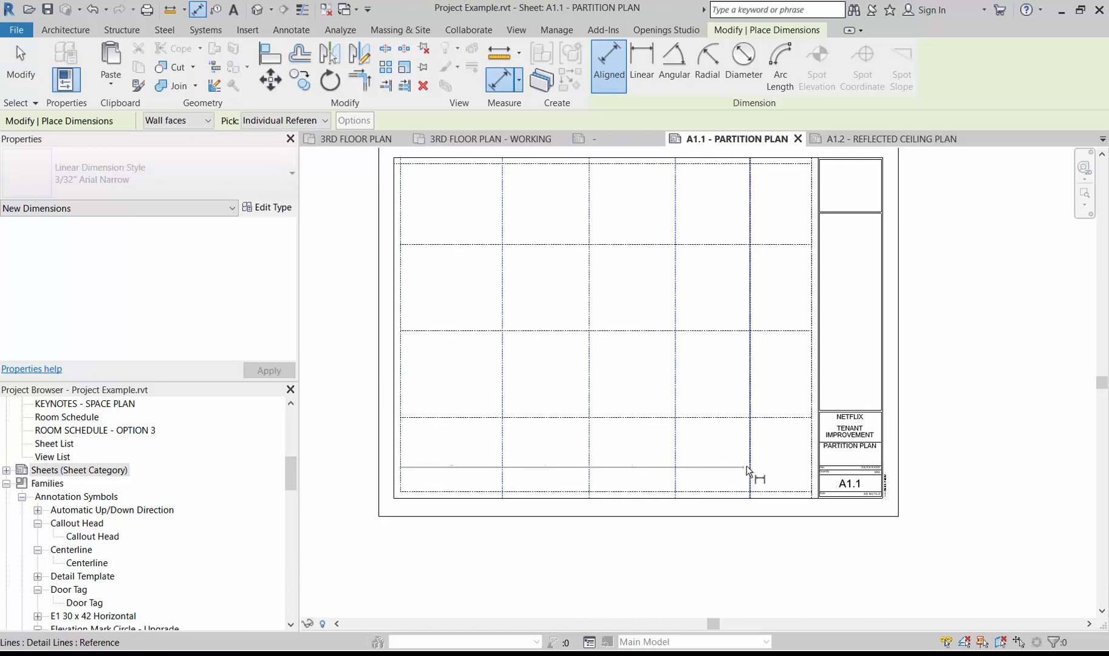
click(808, 476)
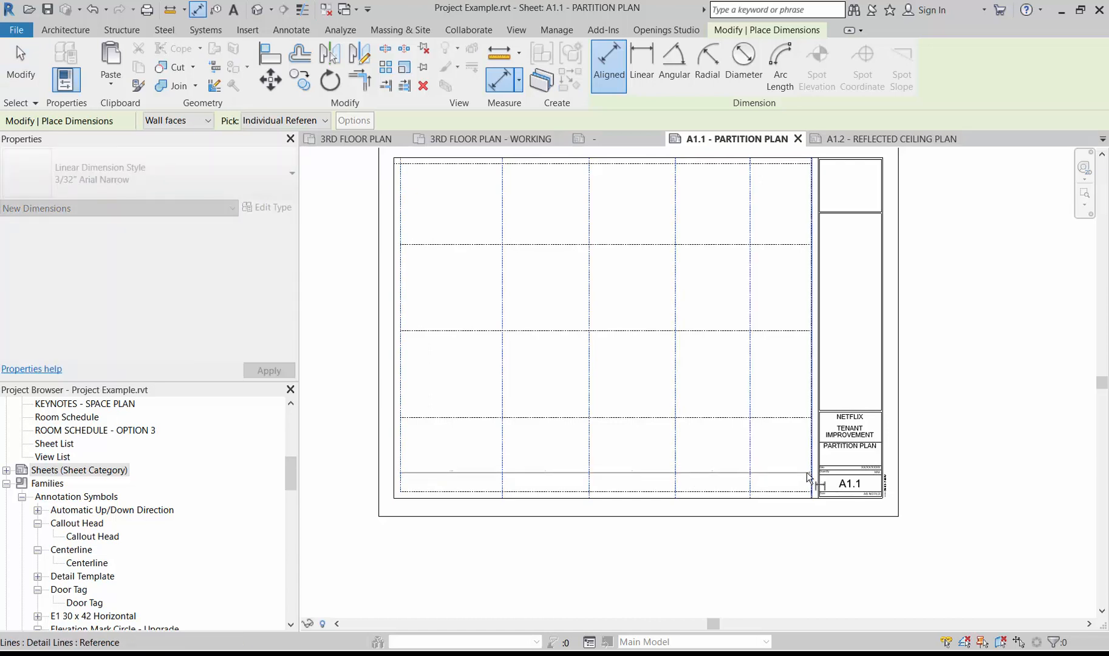
click(788, 481)
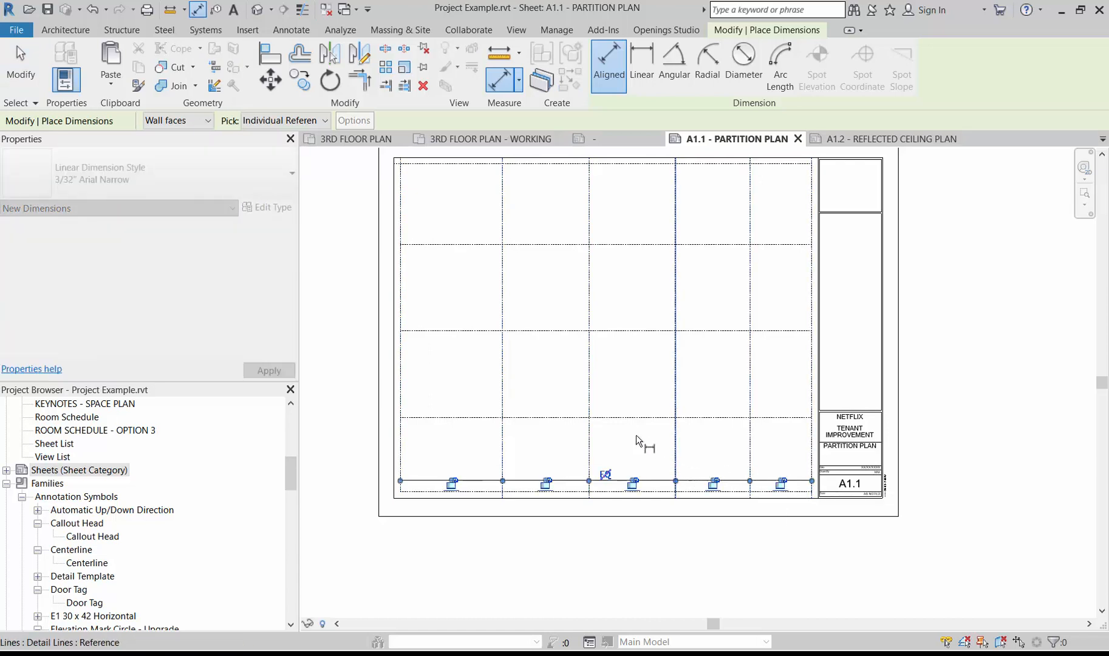
click(606, 475)
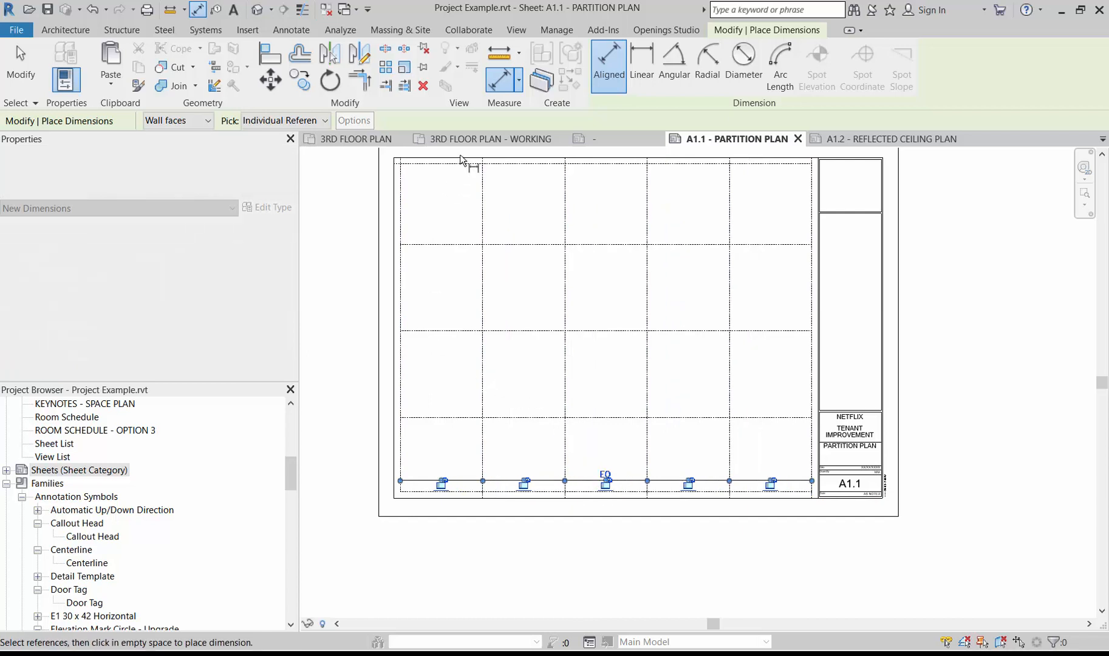
Step: Place one aligned dimension string across all five horizontal guide lines in the first column and make their spacing equal
click(453, 172)
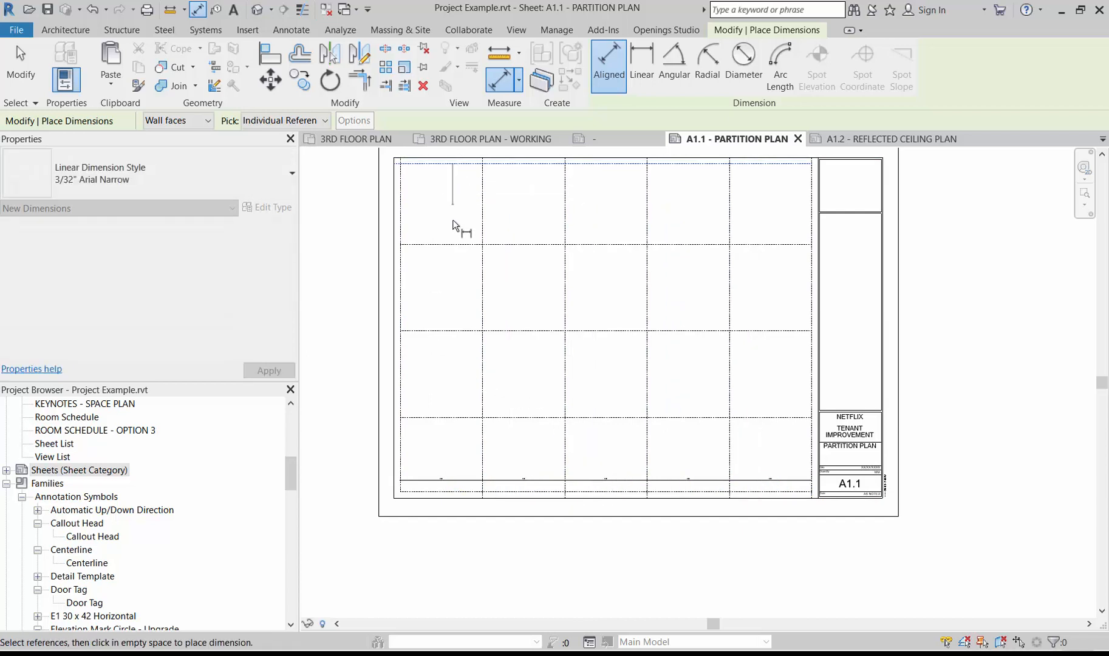
click(451, 245)
click(448, 331)
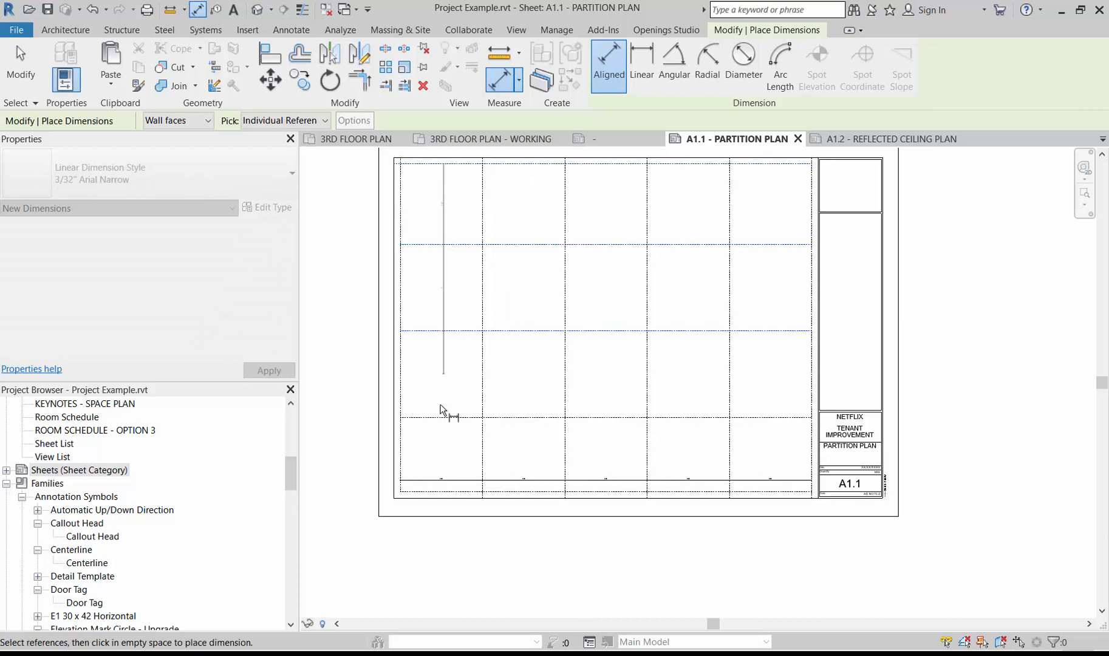
click(441, 419)
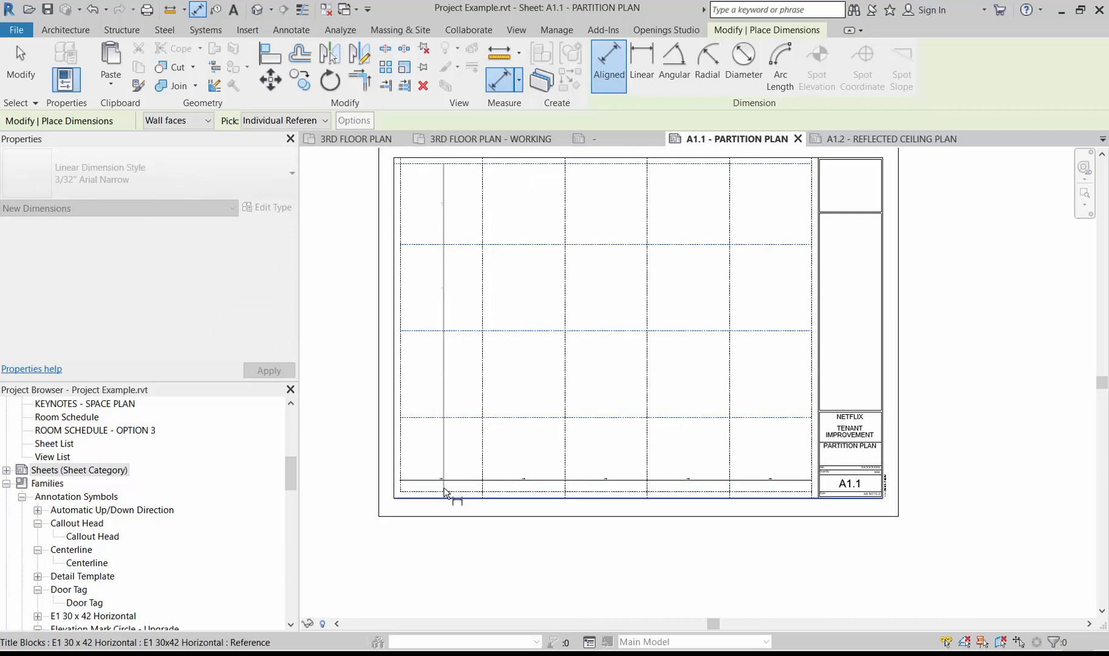
click(445, 490)
click(460, 446)
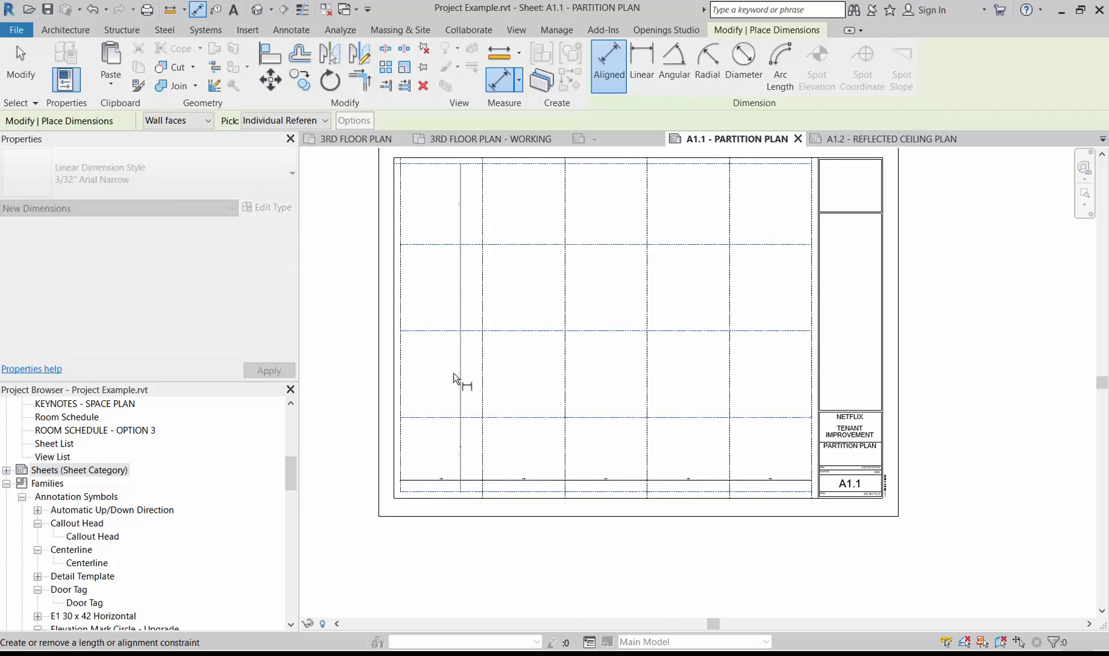
click(468, 328)
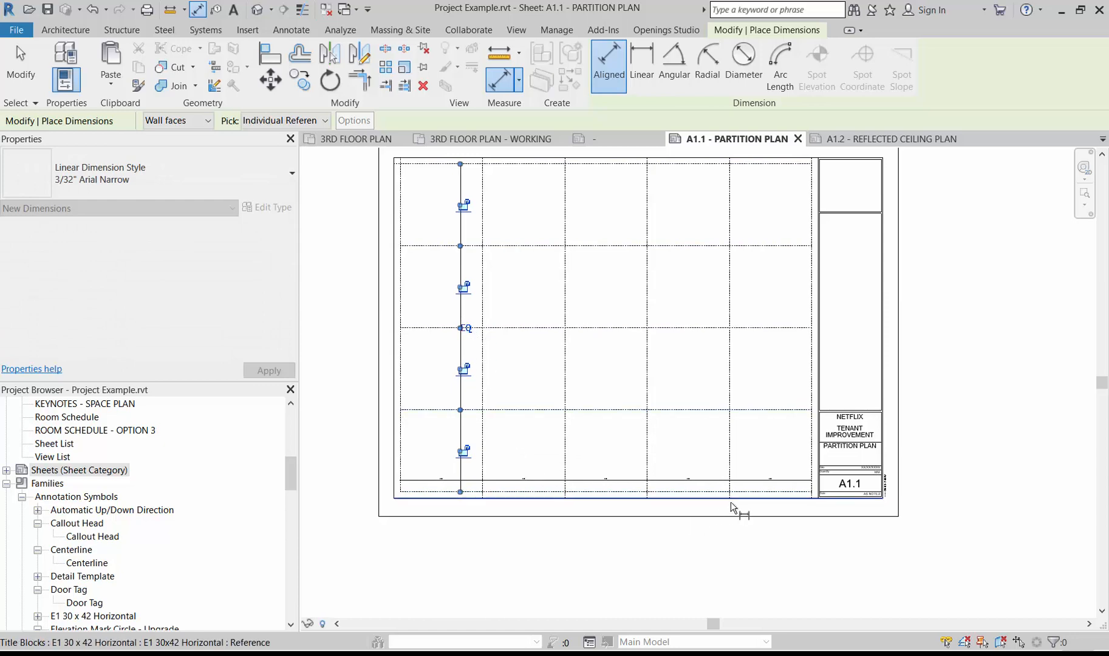
Step: Dimension the height and width of the grid cell at the lower right, next to the title block strip
scroll(855, 481, up, 5)
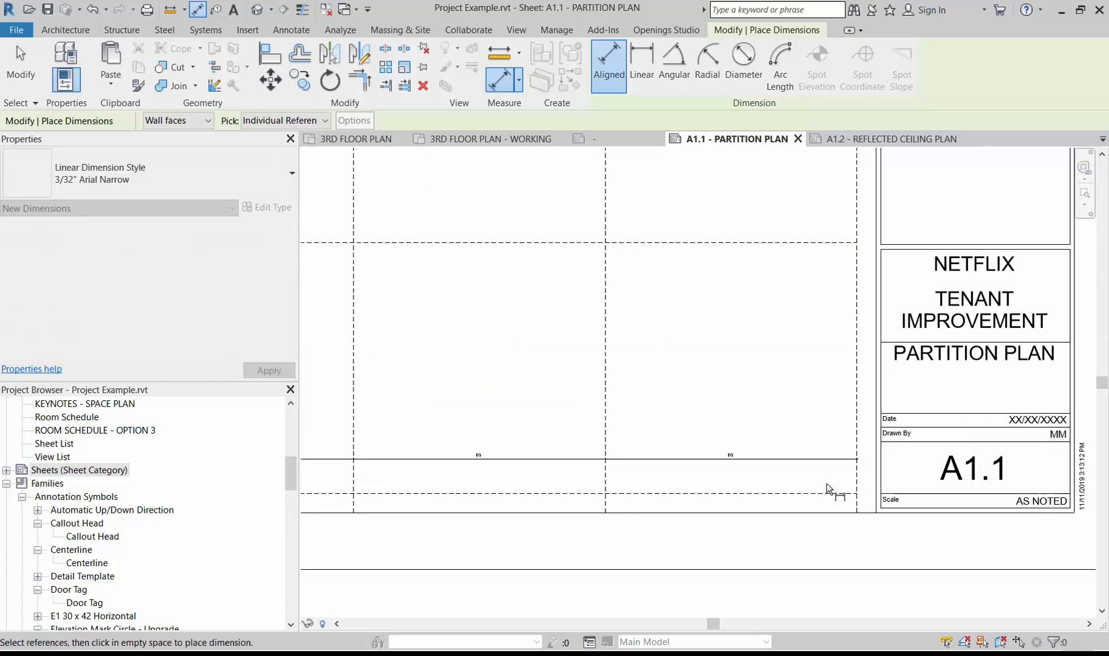
scroll(869, 403, up, 2)
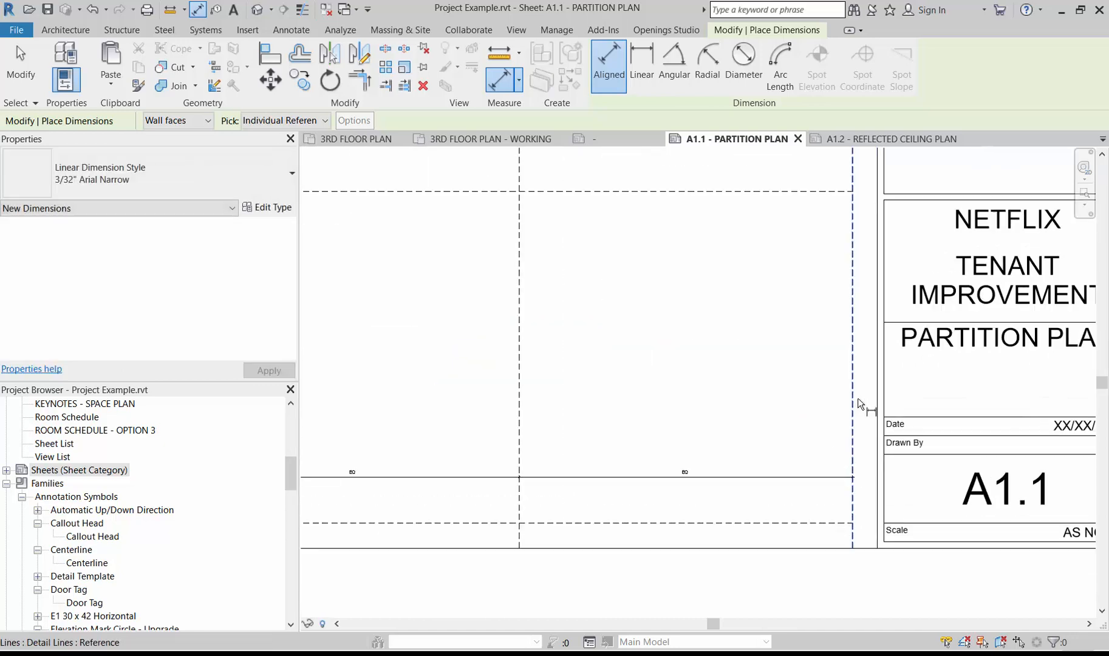
click(763, 192)
click(761, 523)
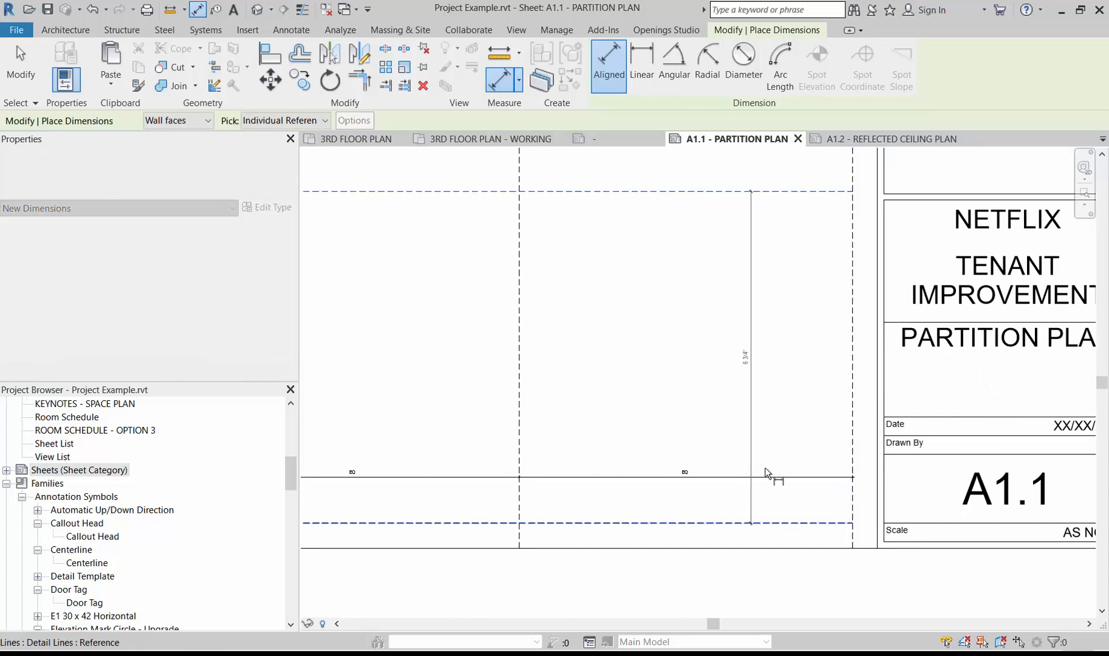
click(782, 444)
click(522, 365)
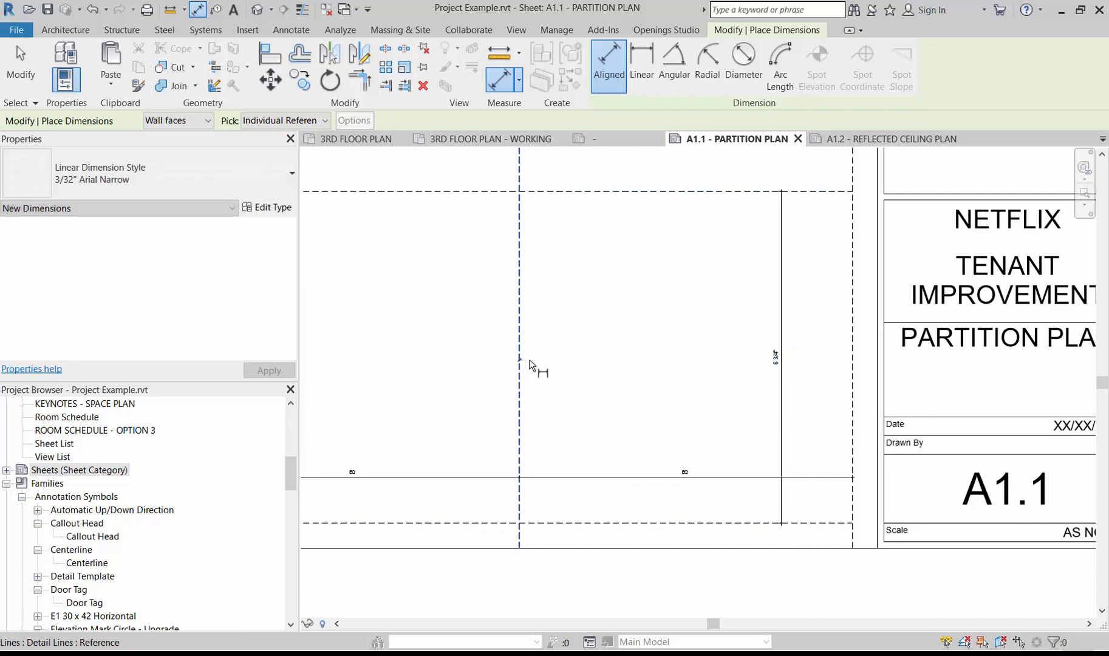
click(853, 381)
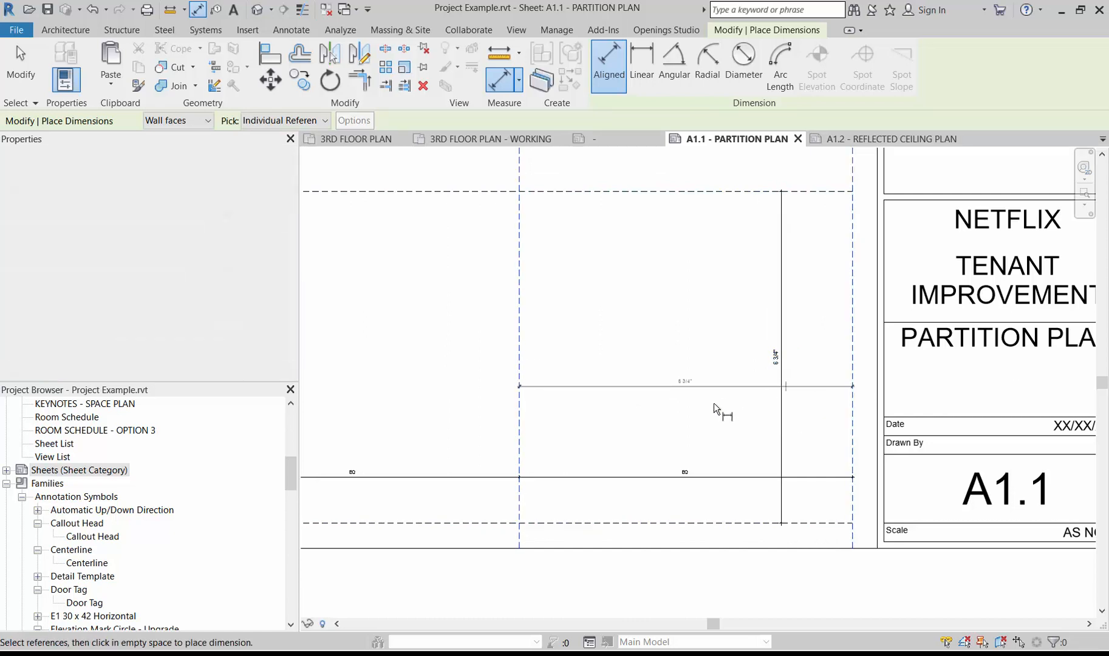
click(712, 403)
scroll(728, 393, up, 3)
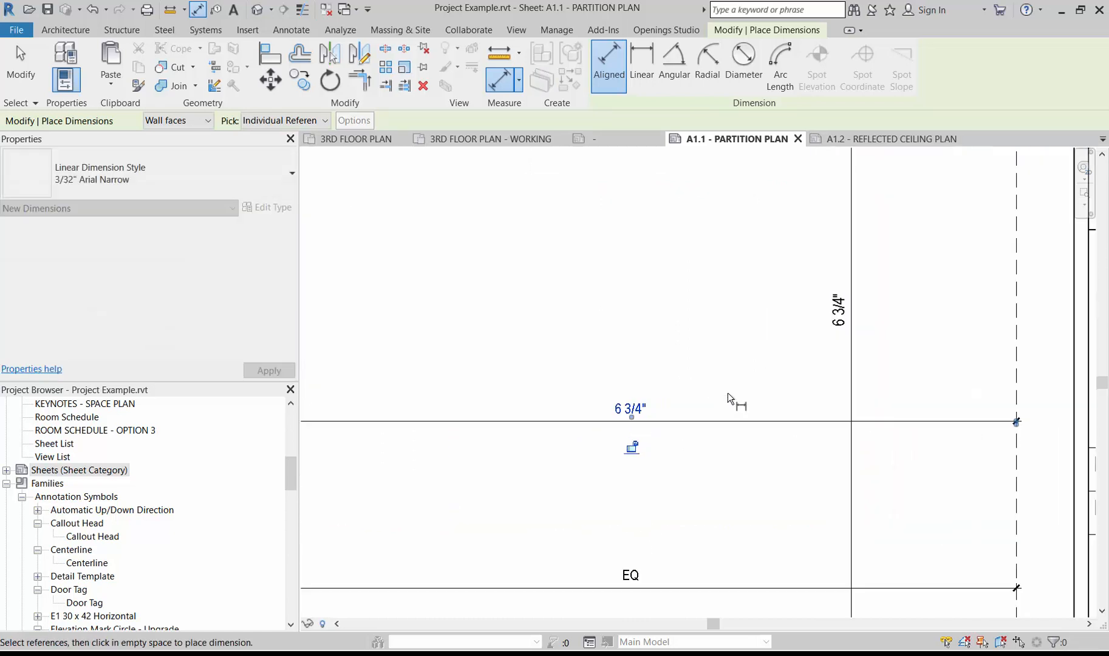
scroll(727, 392, down, 3)
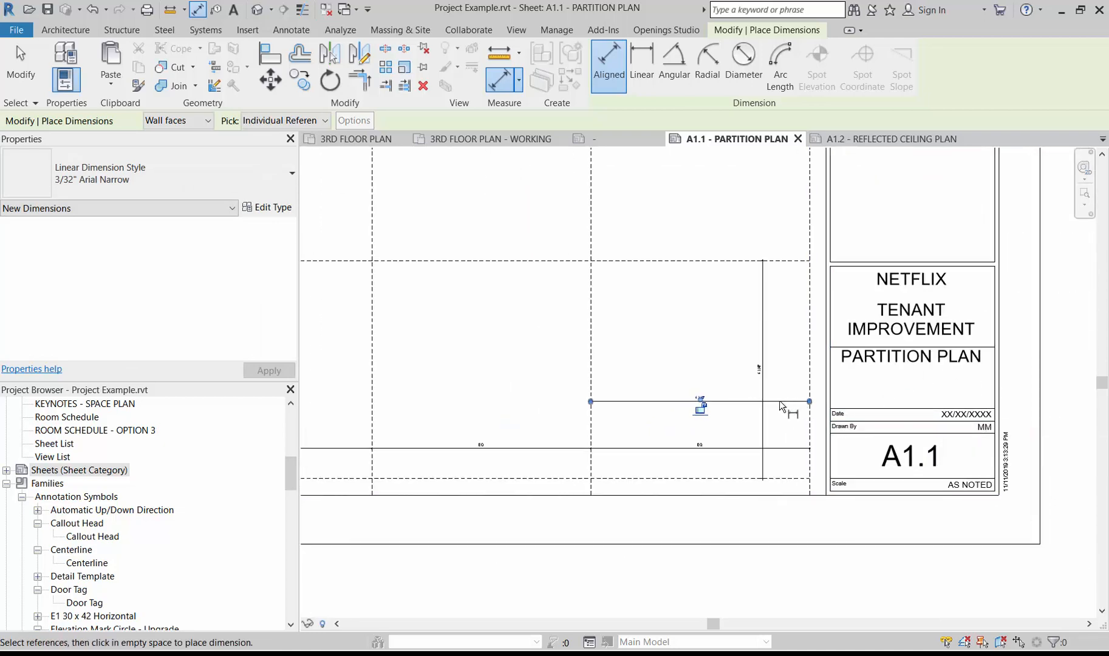
Step: Examine the height and width dimensions of the lower-right grid cell
scroll(698, 374, up, 3)
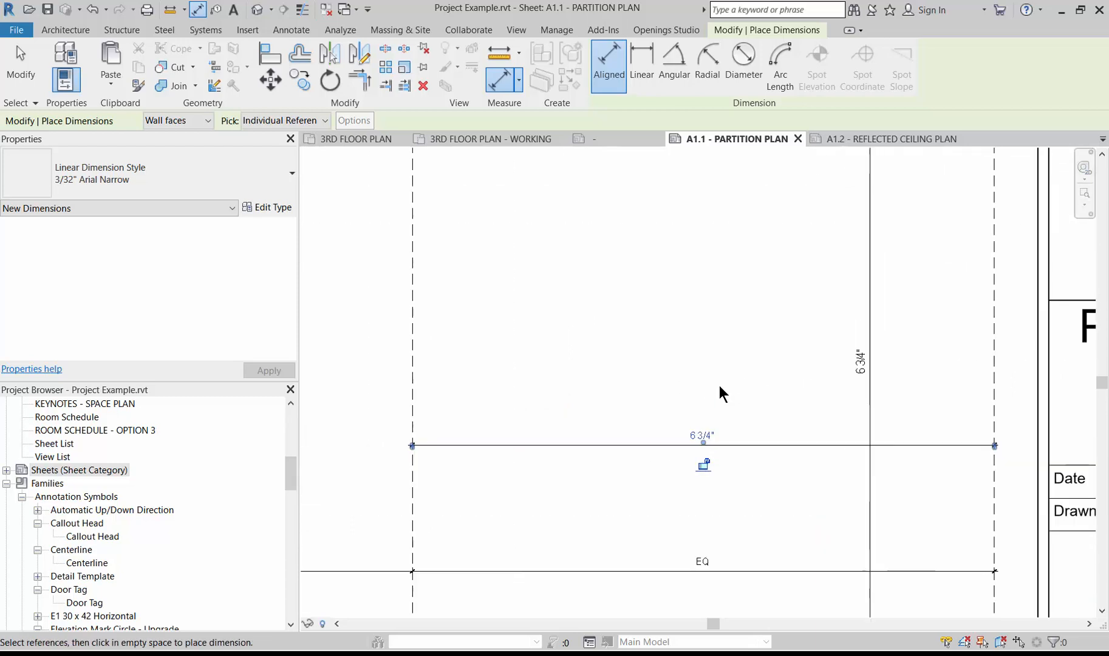
key(Escape)
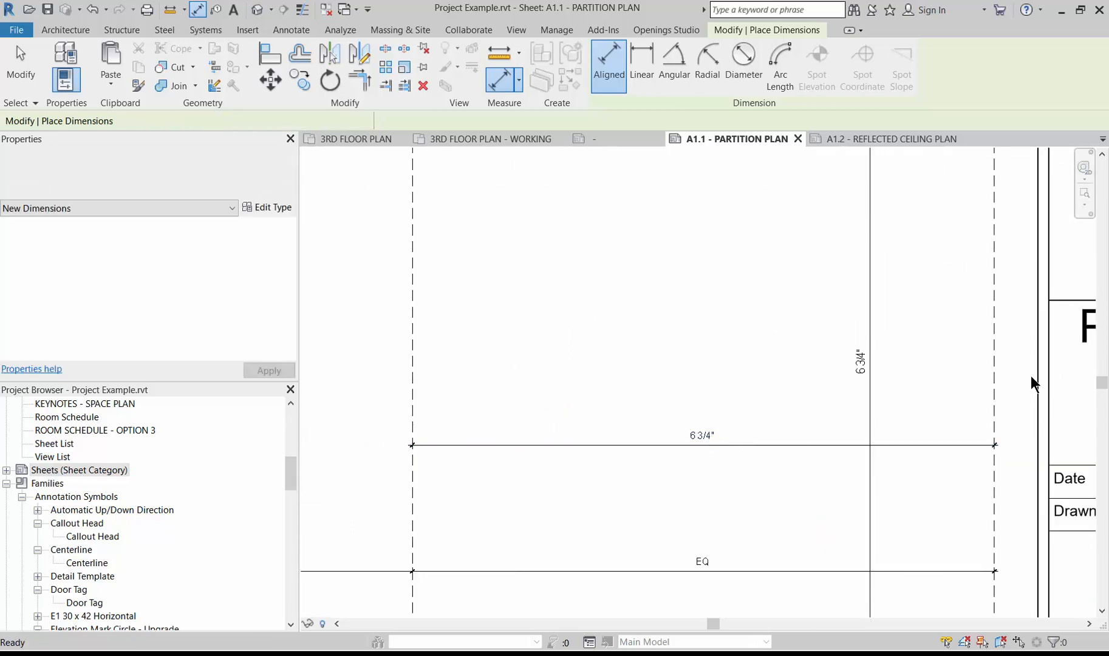
key(Escape)
scroll(895, 360, down, 2)
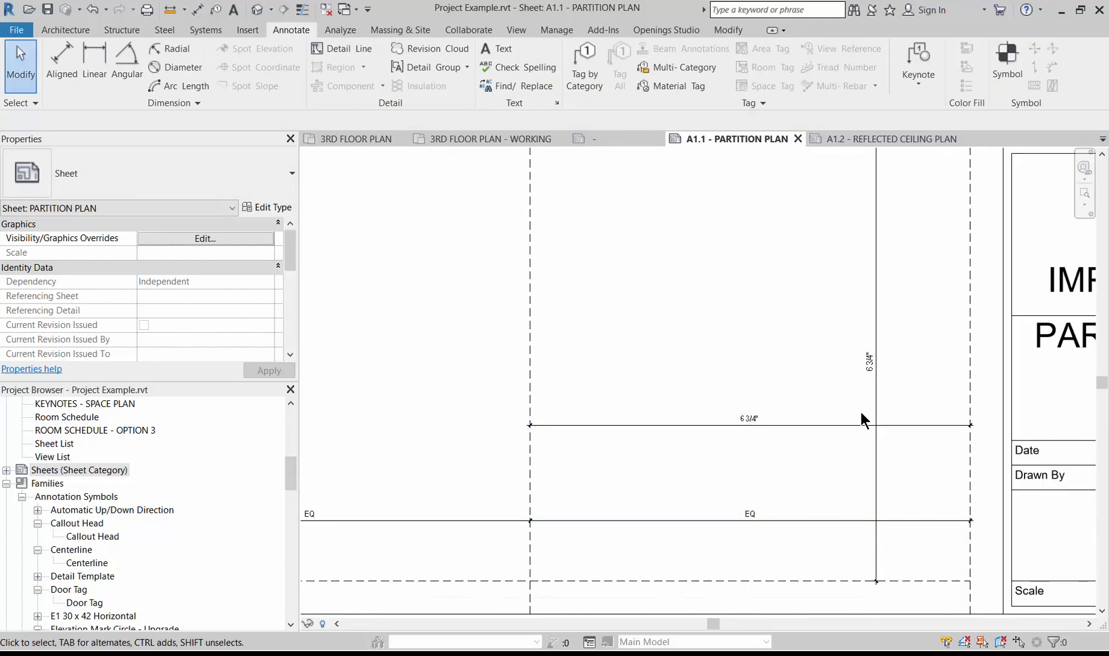
scroll(936, 453, up, 1)
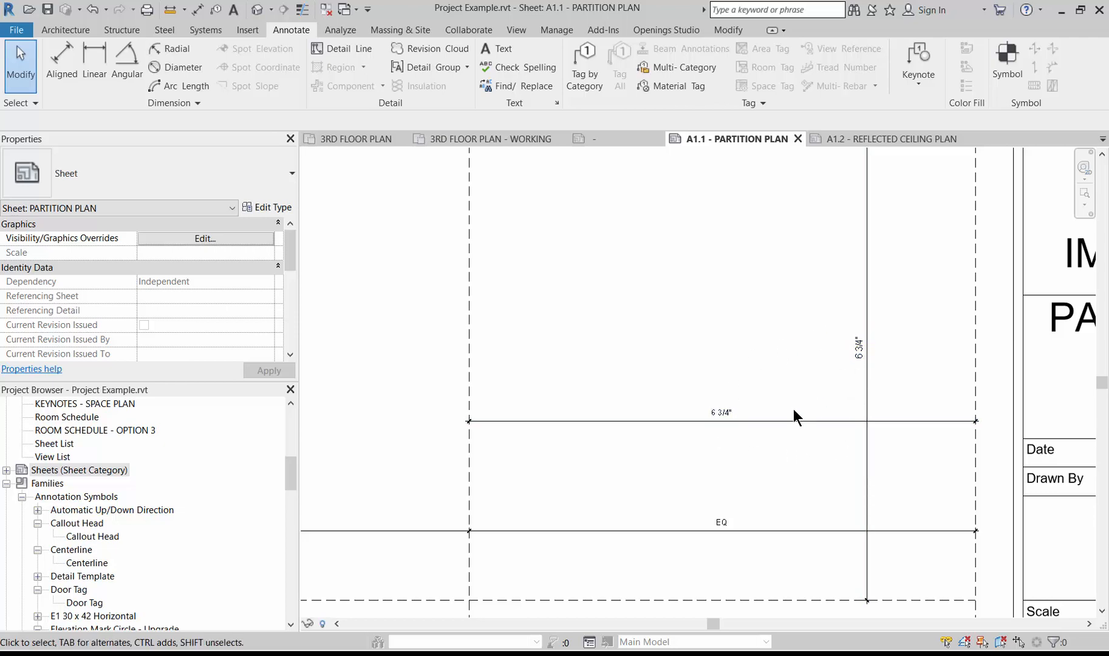
scroll(725, 442, down, 3)
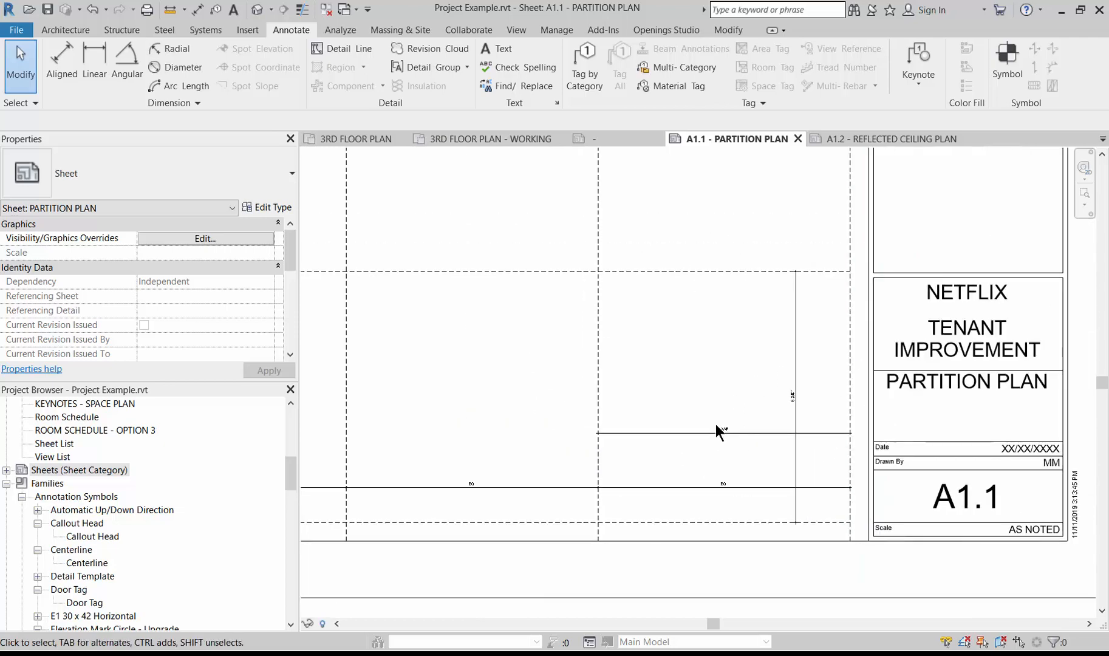
scroll(815, 425, down, 2)
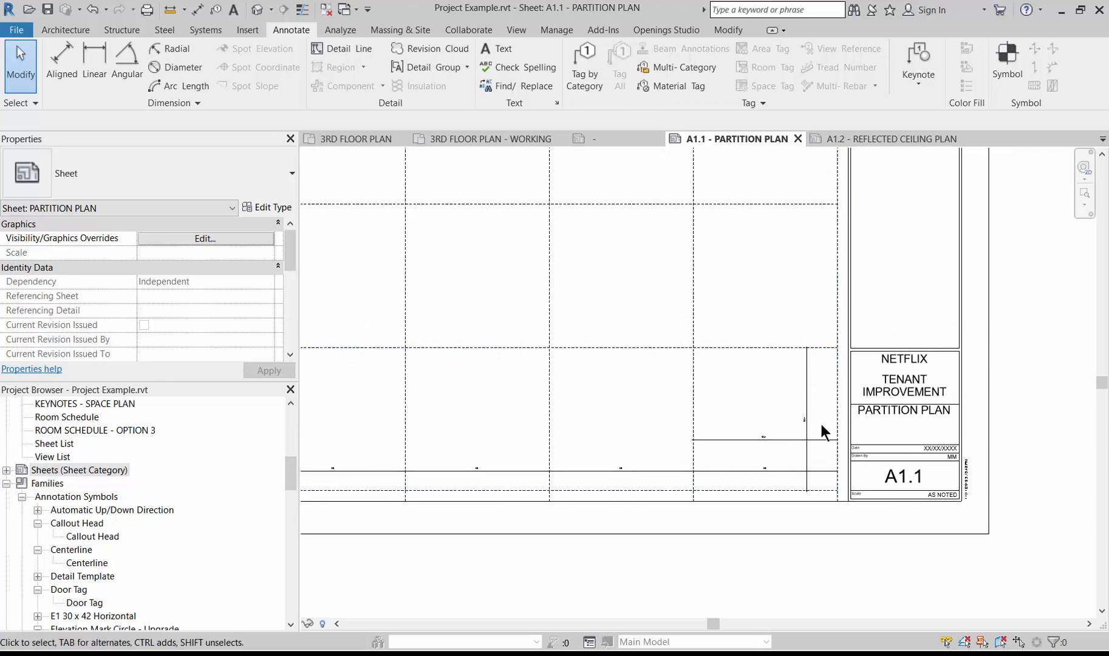
scroll(778, 508, down, 2)
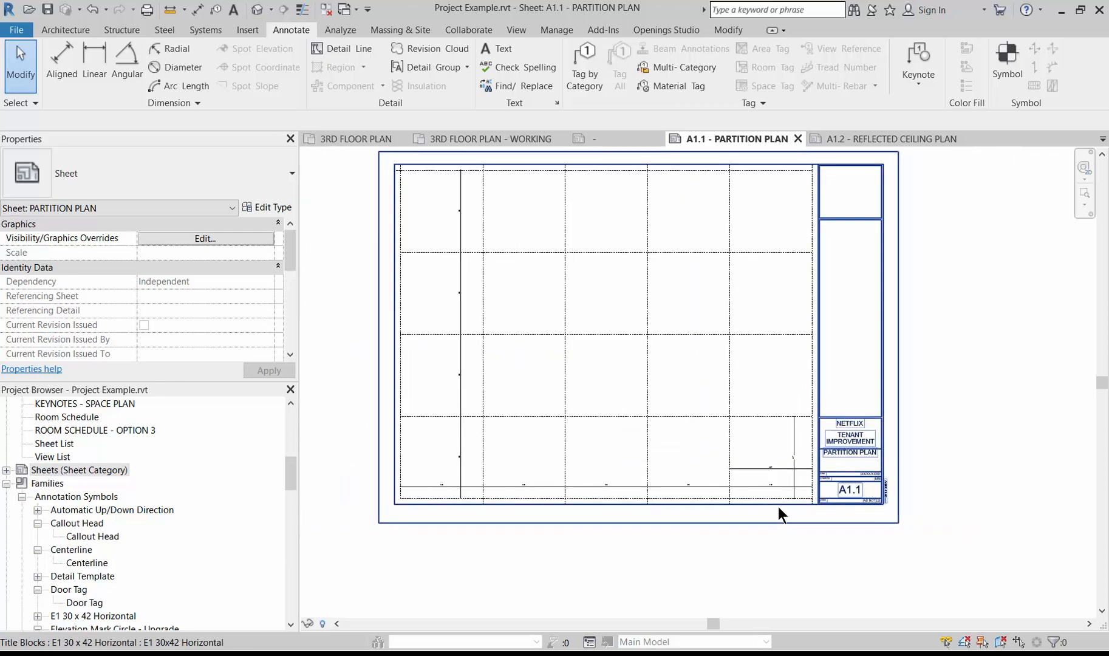
Step: Copy the horizontal guide line above the bottom row 0.5" downward, leaving a narrow gap between the two lowest rows
scroll(777, 500, up, 1)
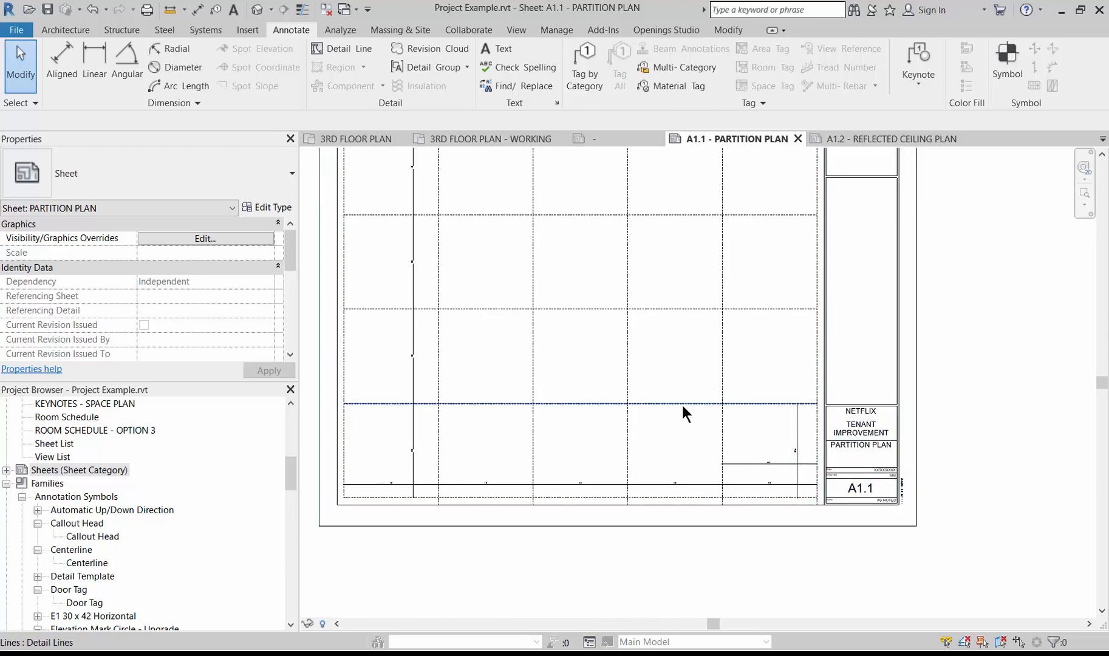
drag(682, 405, 680, 414)
key(c)
key(o)
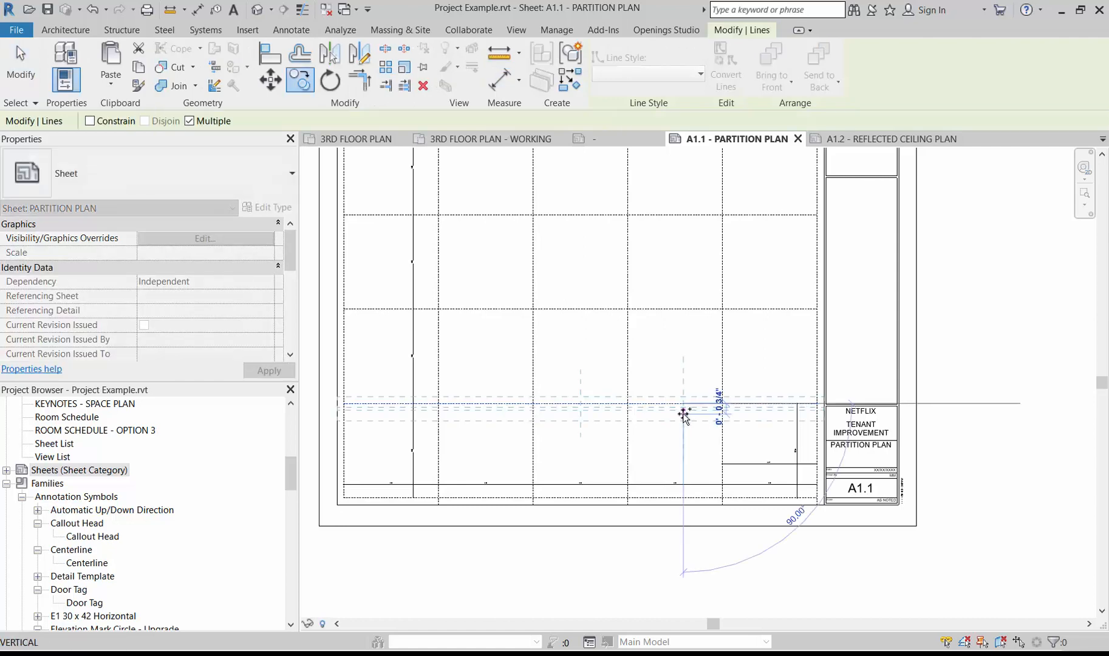
text(0 0.5)
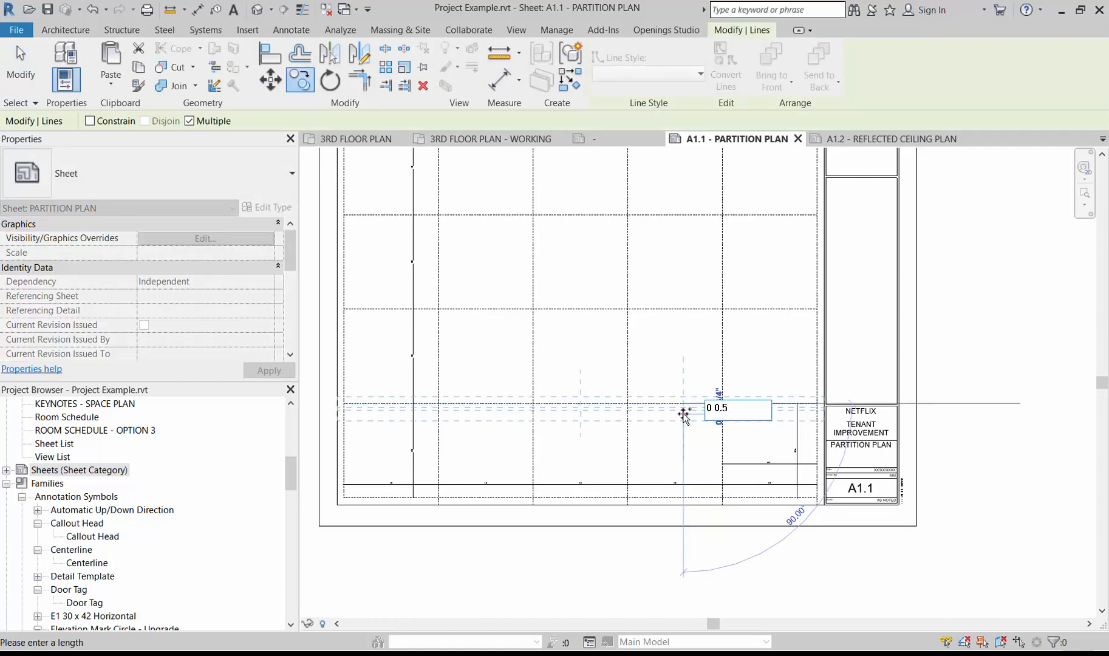
key(Return)
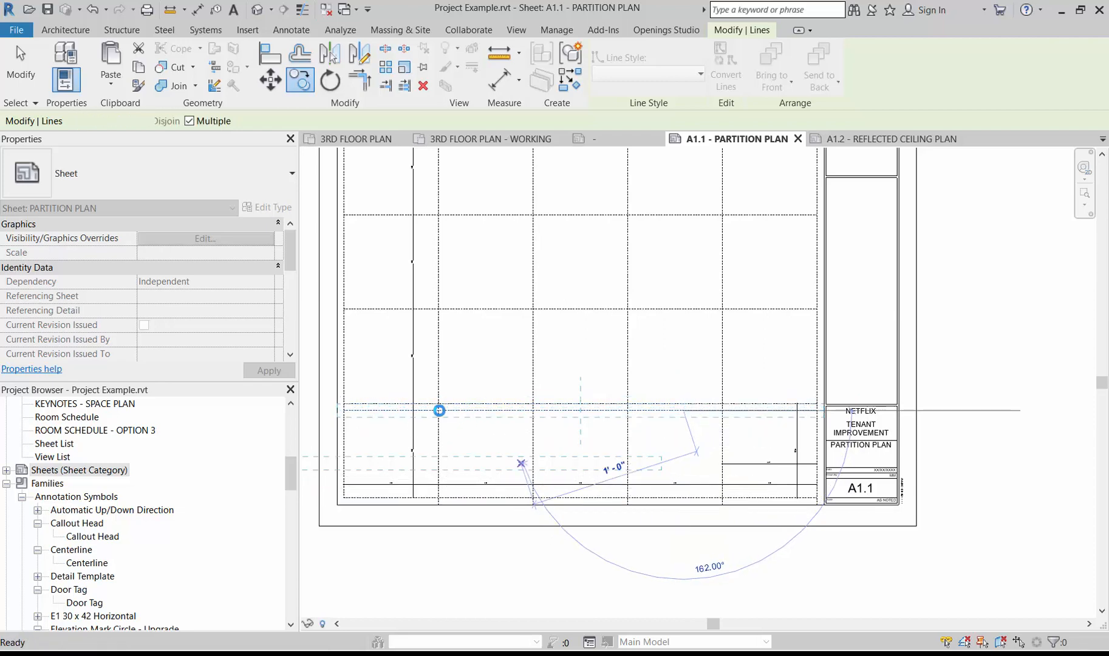
key(Escape)
key(Escape)
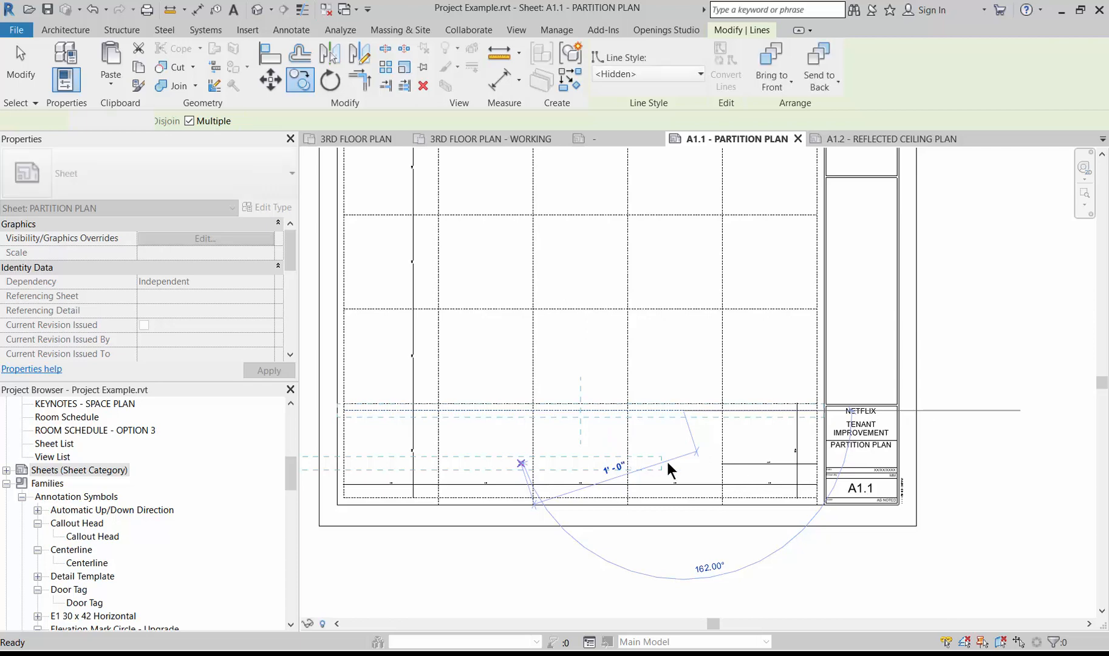
key(Escape)
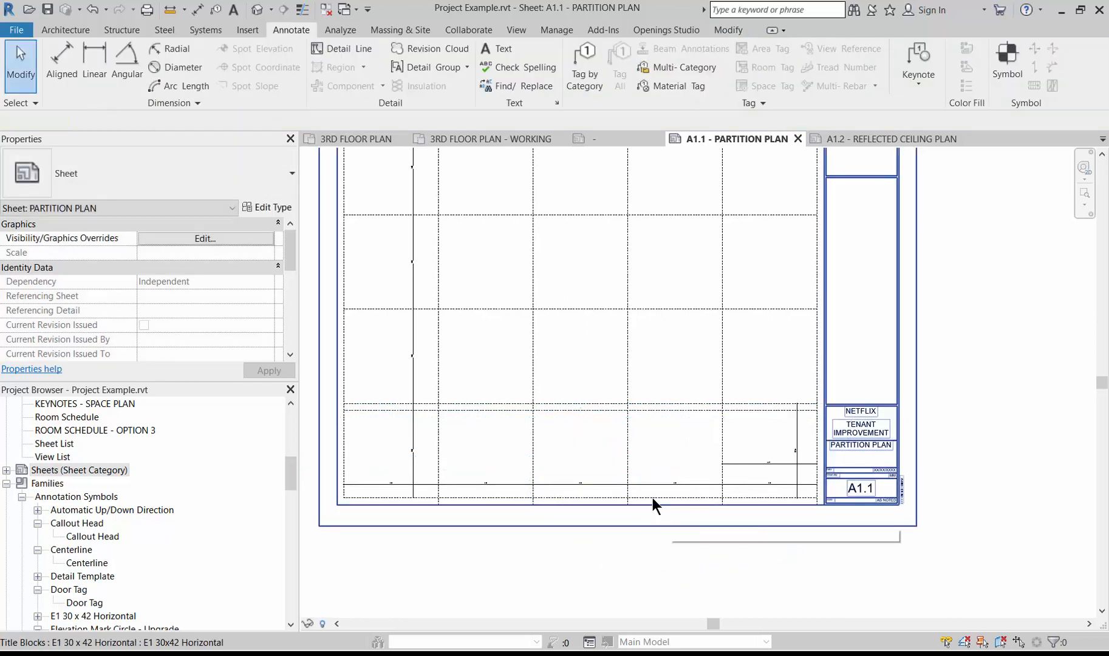
Step: Review the guide-line grid on sheet A1.1 and compare it with sheet A1.2
scroll(652, 498, down, 1)
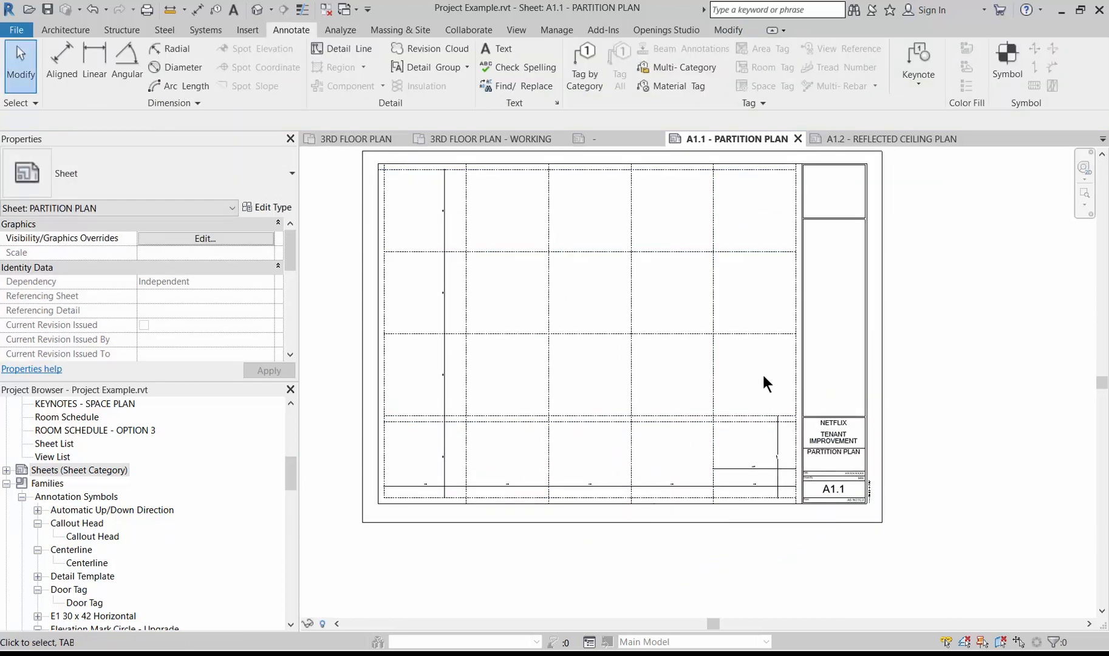
scroll(765, 168, up, 1)
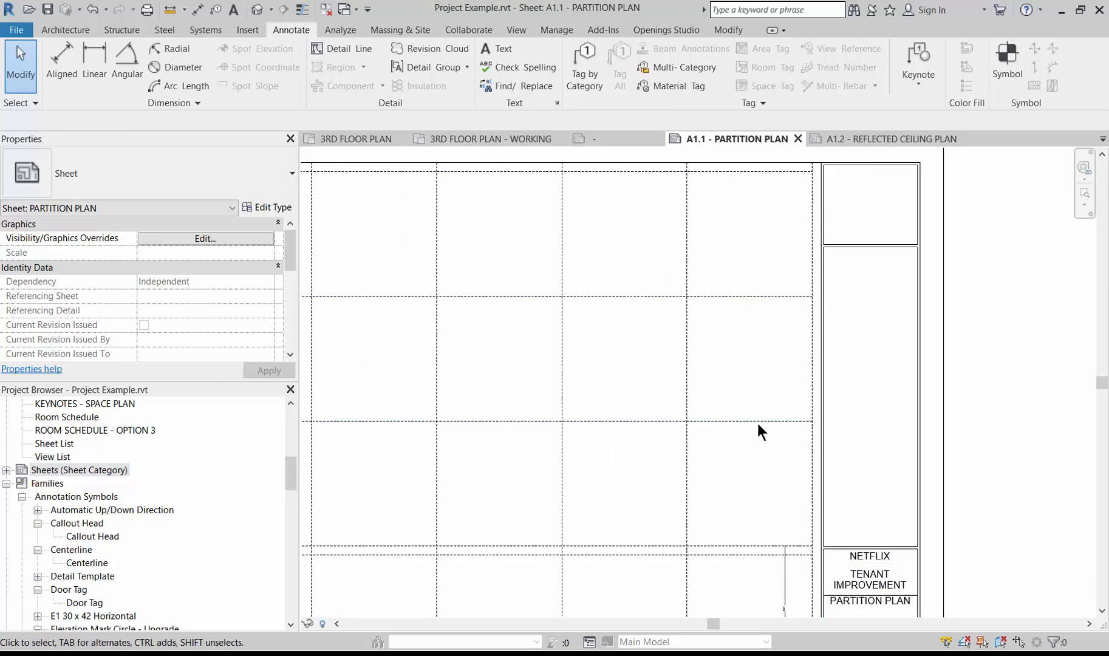
scroll(840, 315, down, 1)
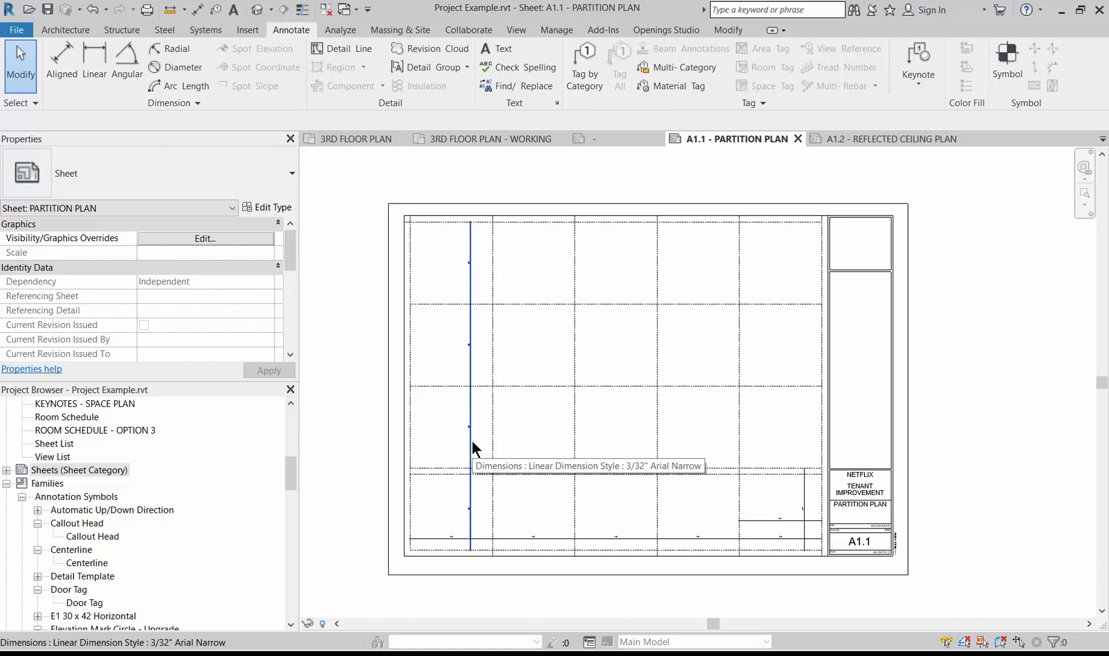
click(875, 140)
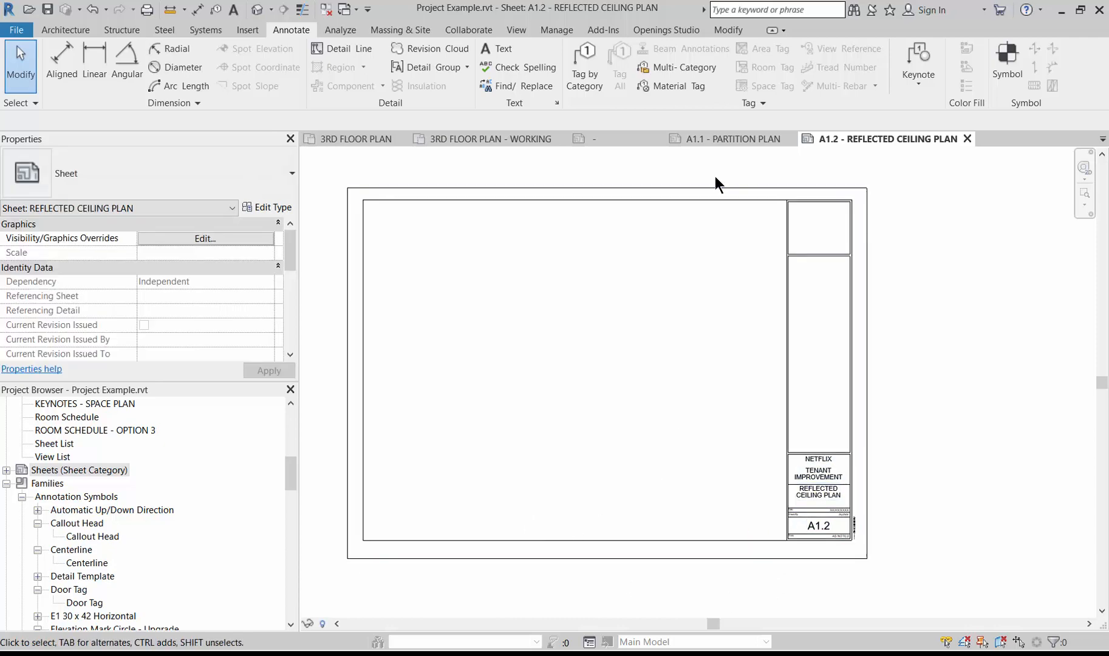
click(731, 139)
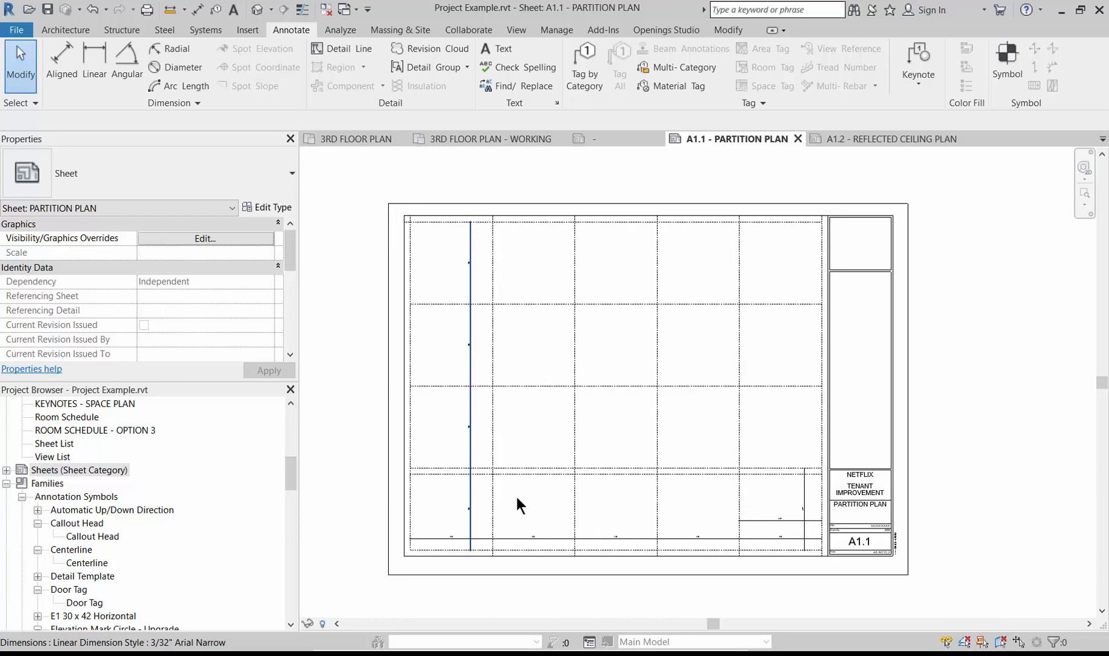
Step: Delete both equal-spacing dimension strings, keeping the lines constrained, and the lower-right cell's height and width dimensions
click(521, 513)
key(Delete)
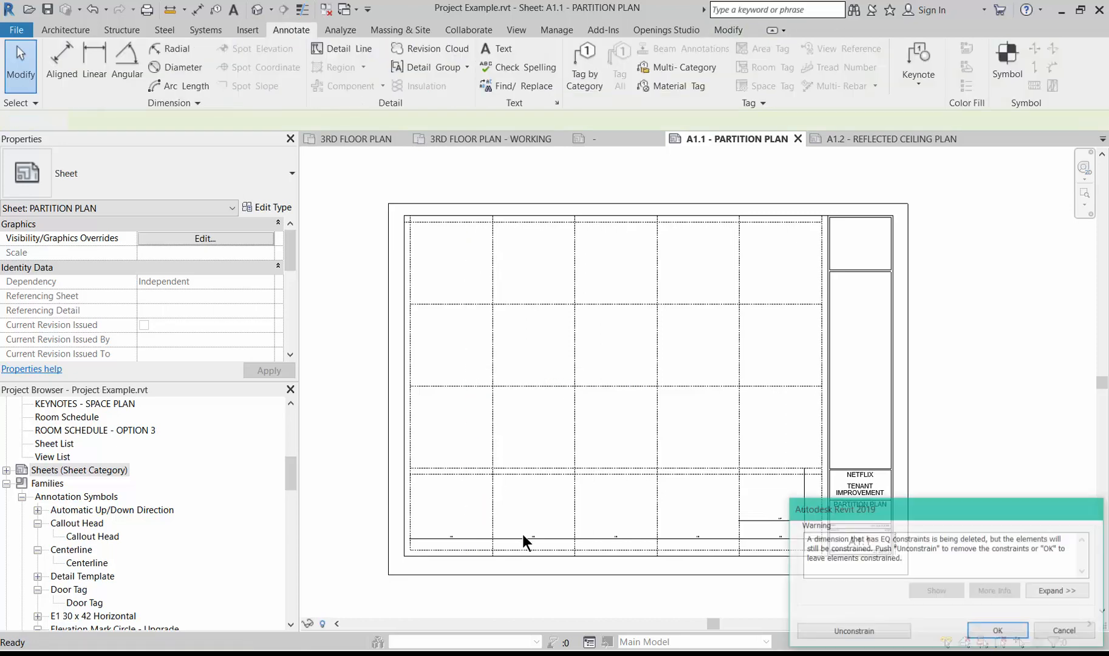
key(Return)
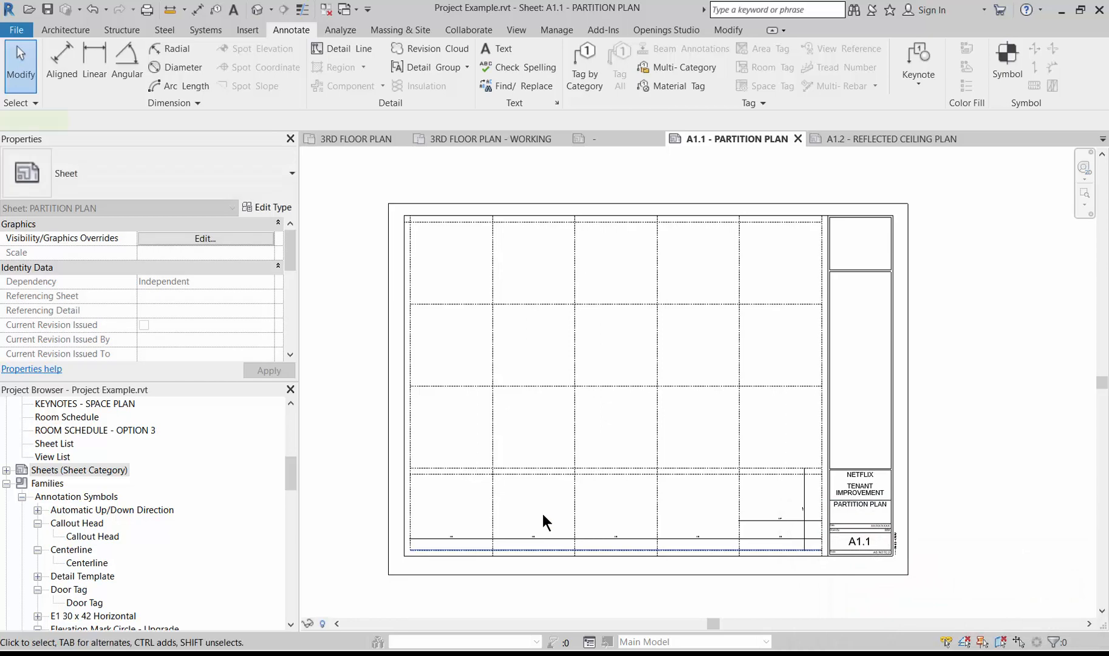
click(652, 538)
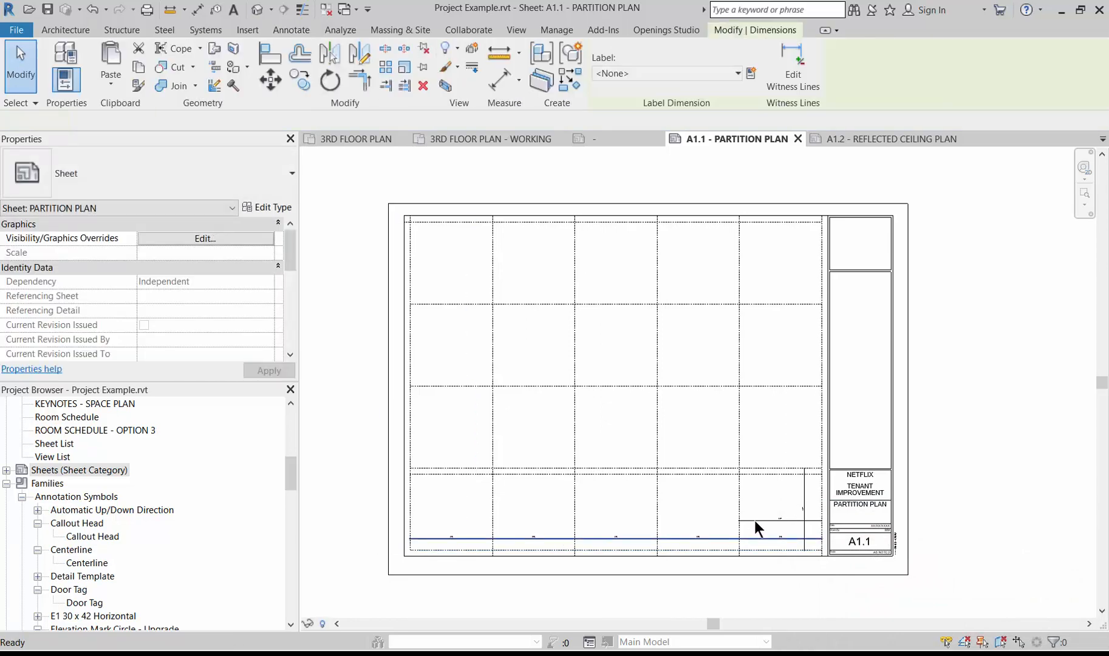
key(Delete)
key(Return)
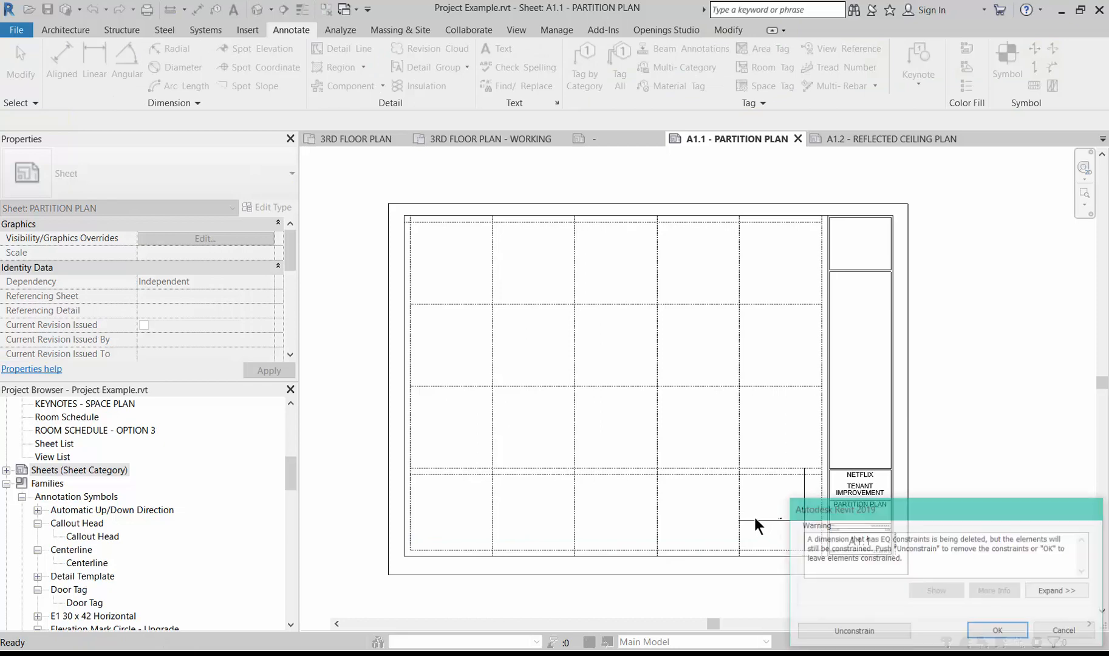
click(804, 494)
key(Delete)
Step: Copy all the hidden-style guide lines from A1.1 to the clipboard and paste them onto sheet A1.2, aligned to the current view
drag(358, 183, 838, 577)
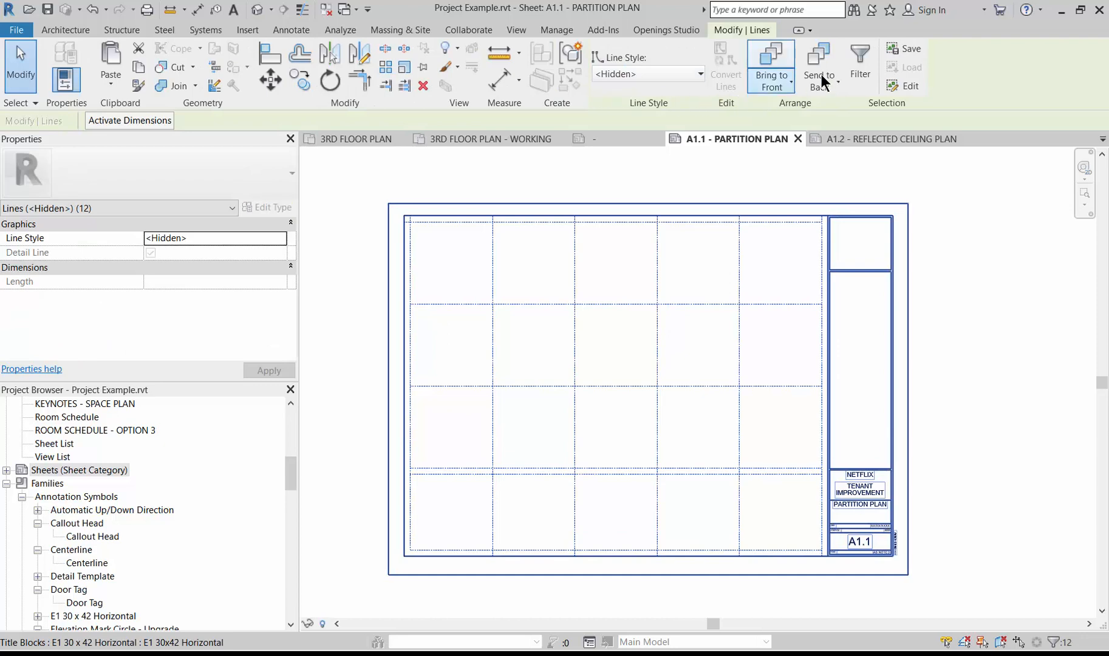
click(858, 72)
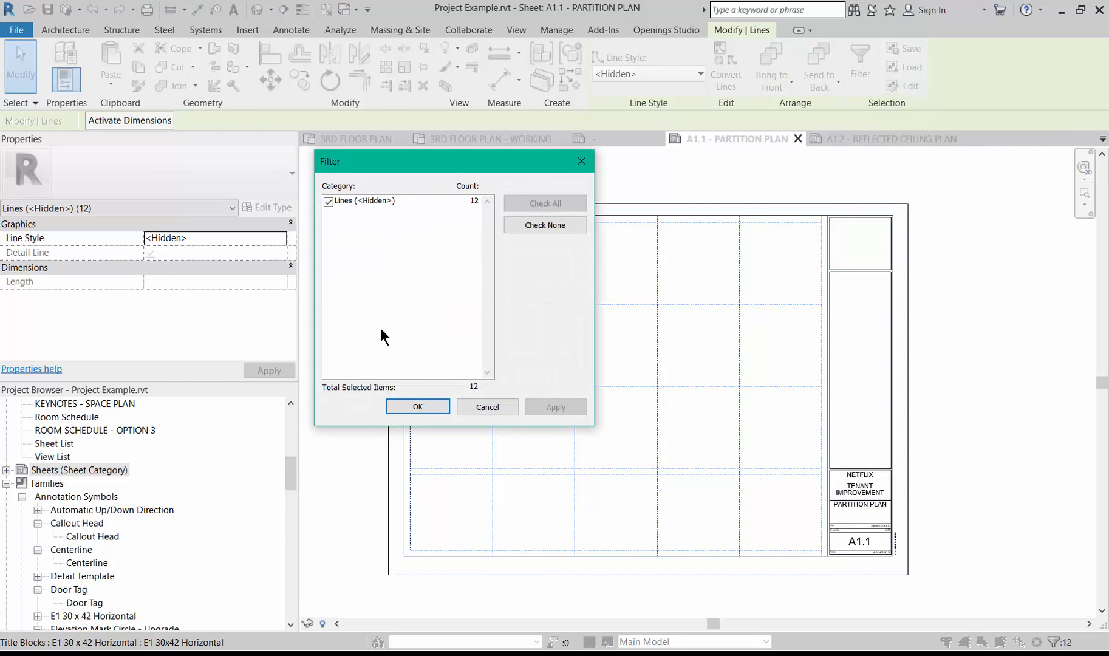
click(402, 403)
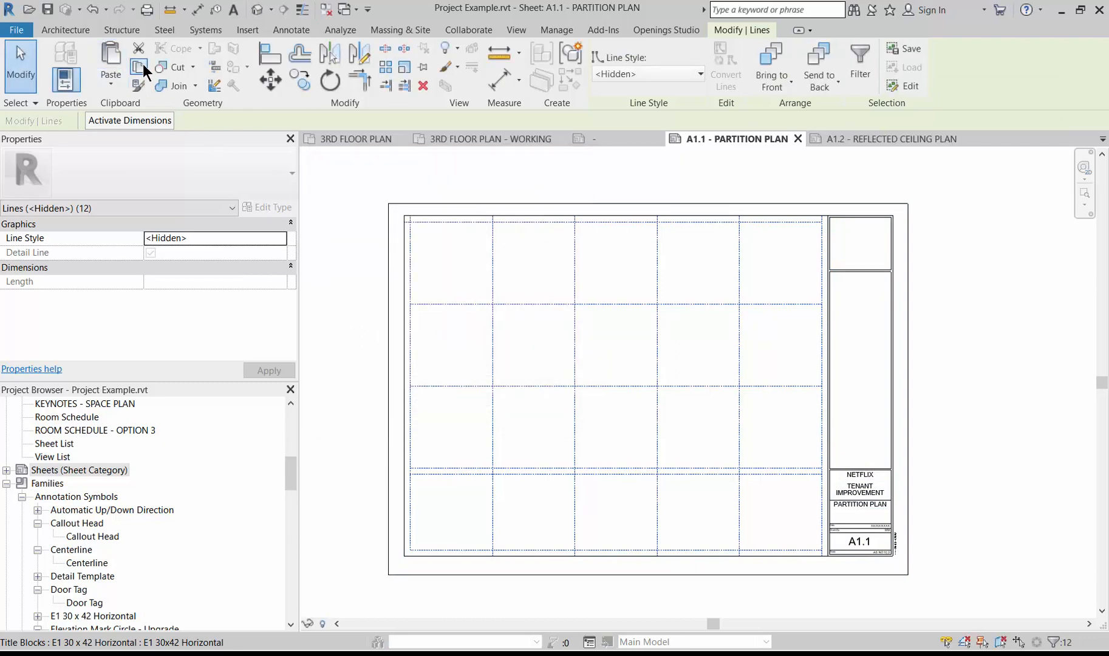
click(142, 64)
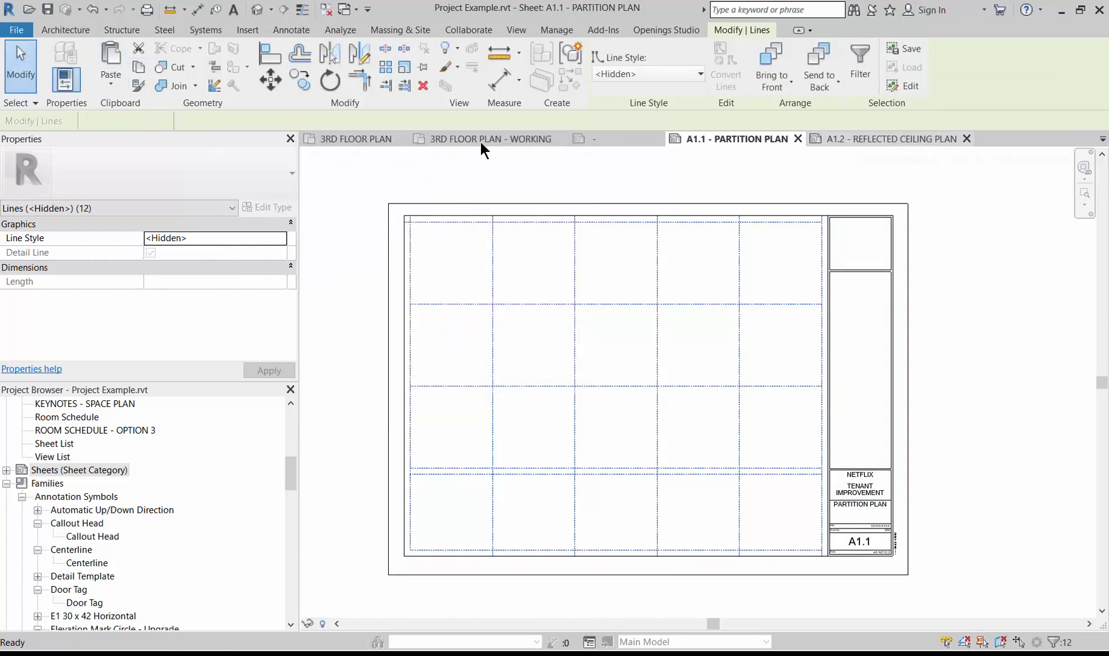
click(100, 88)
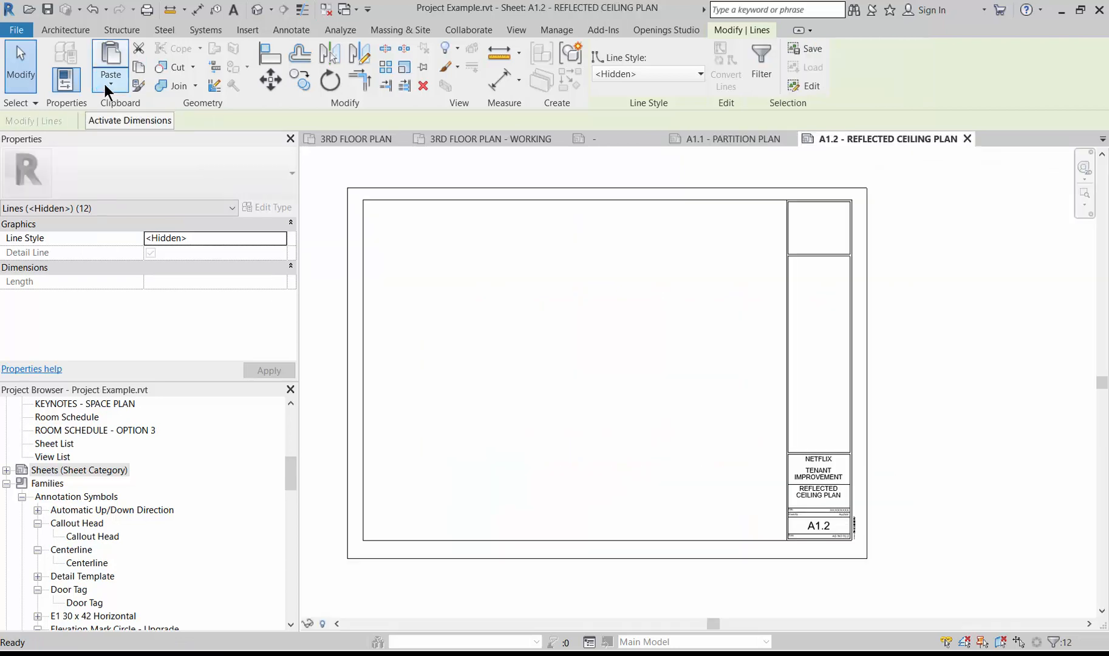
click(105, 84)
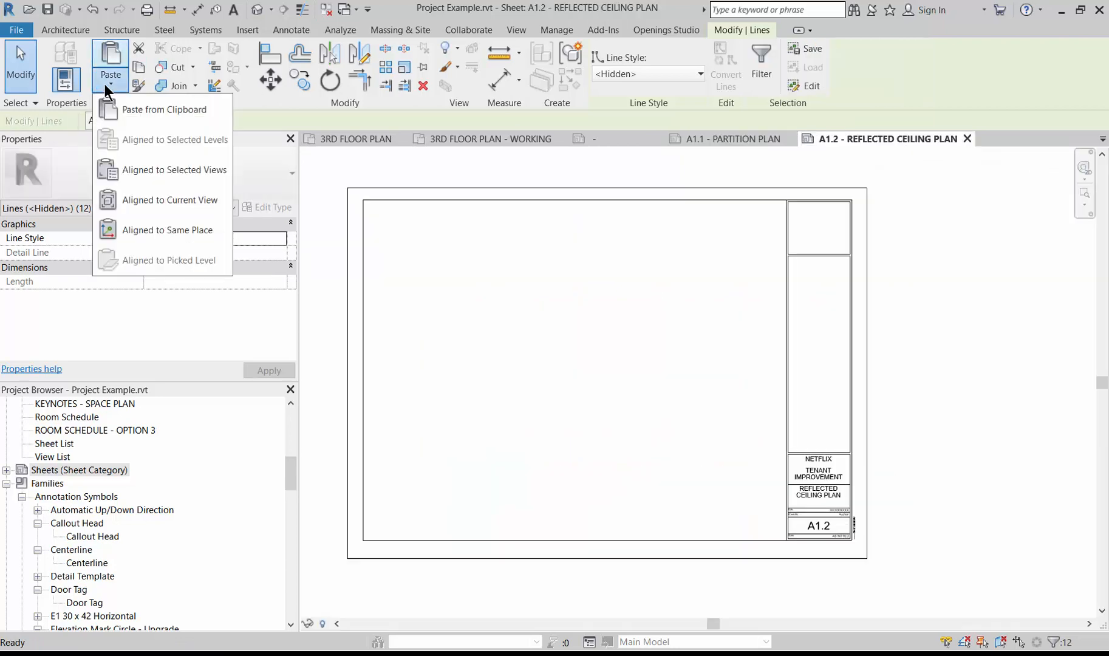
click(149, 197)
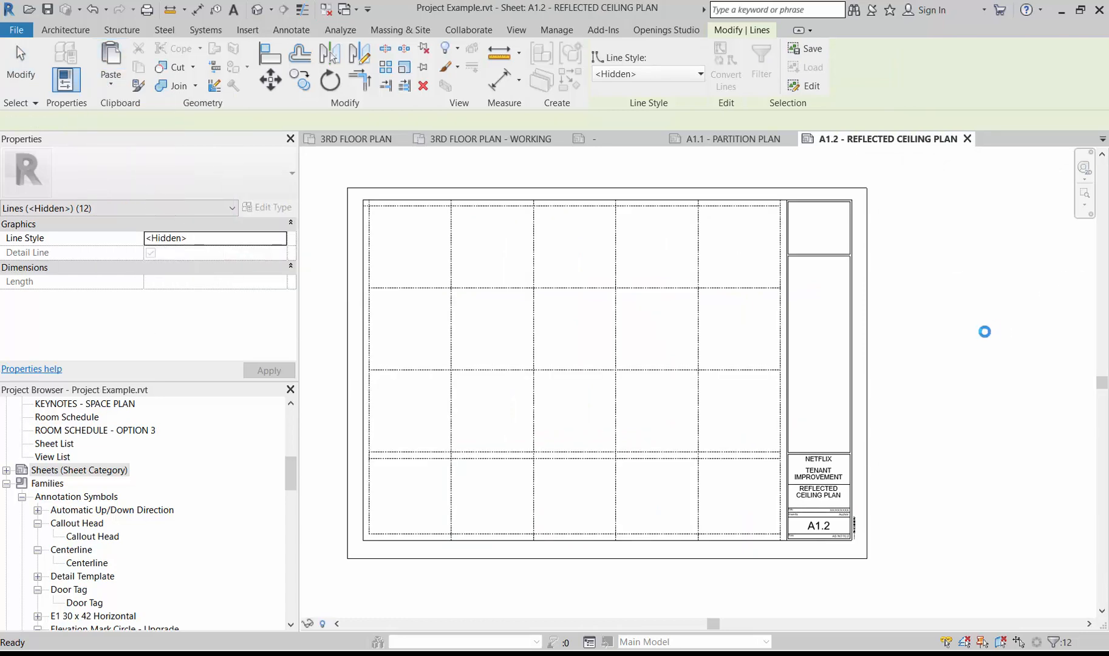
key(Escape)
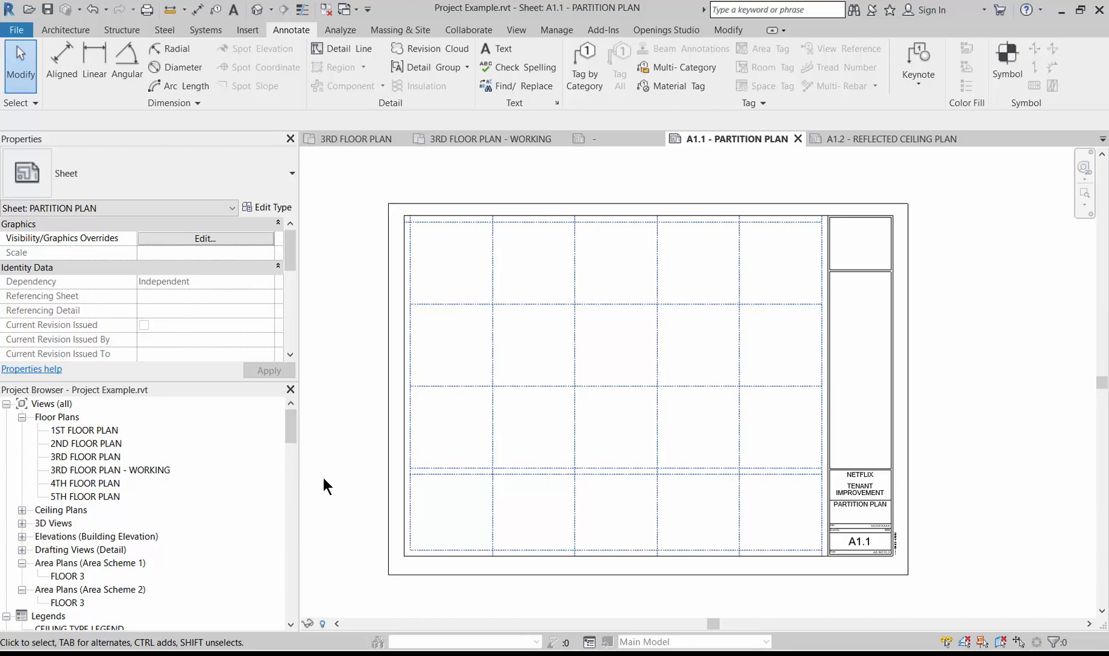
Step: Place the 3RD FLOOR PLAN view on sheet A1.1, centred within the upper three rows of the guide grid
click(101, 455)
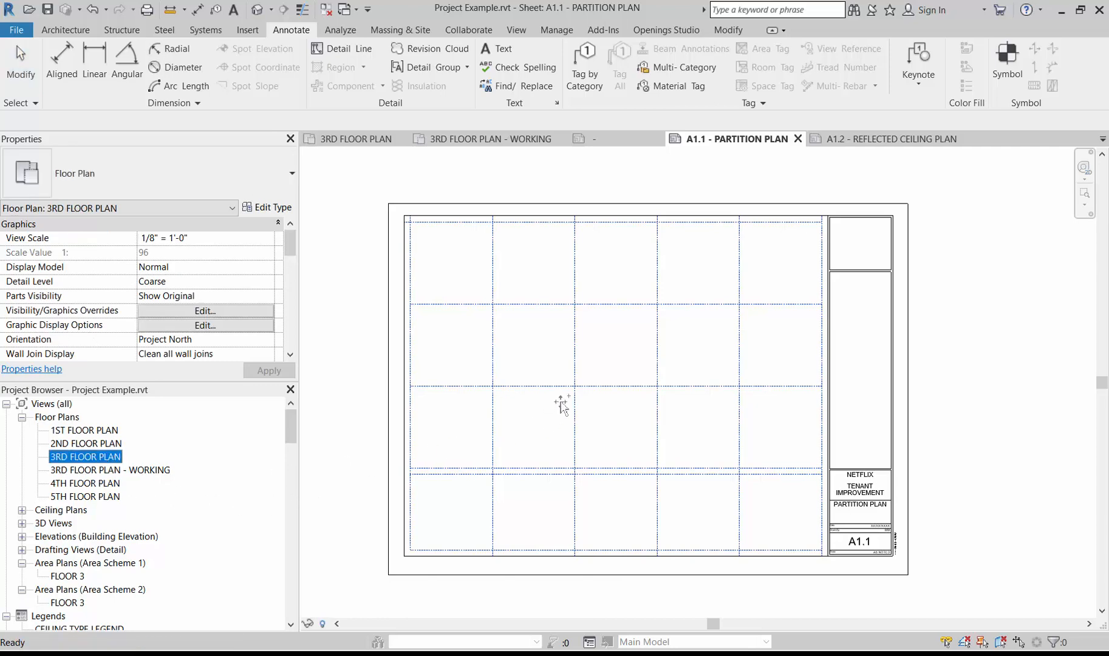
drag(615, 373, 623, 374)
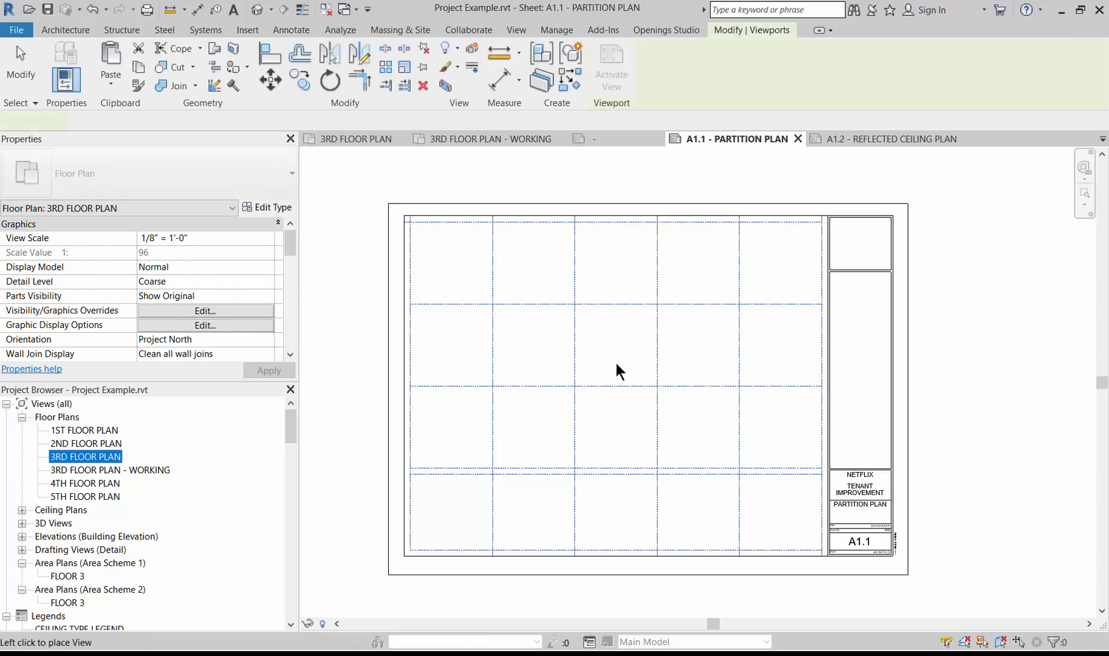
click(613, 343)
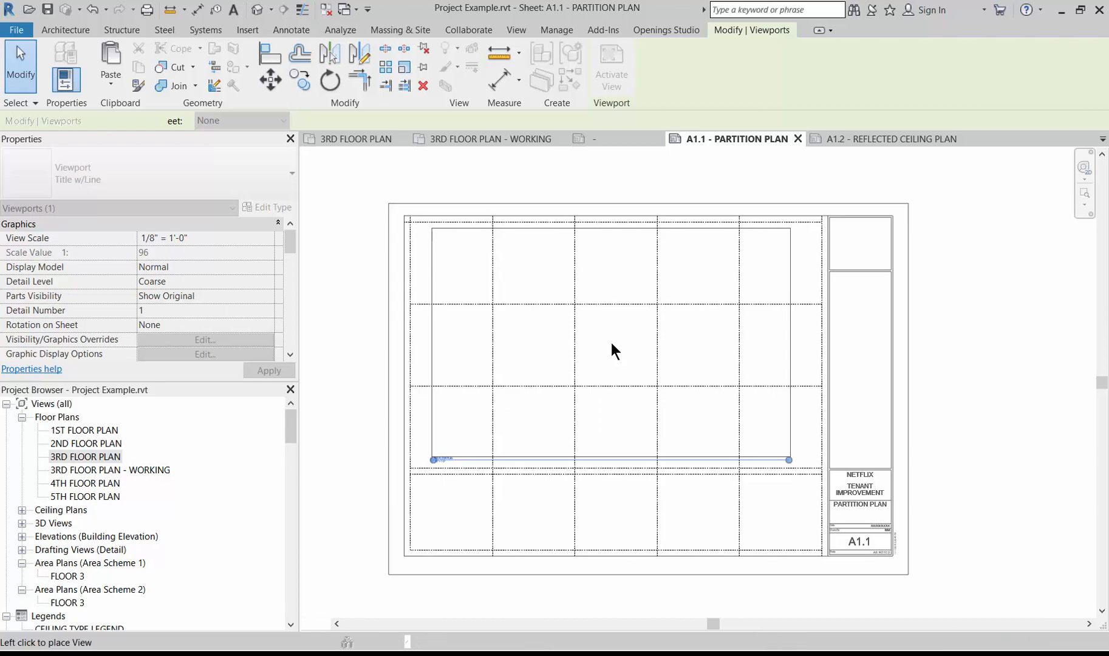
key(ctrl)
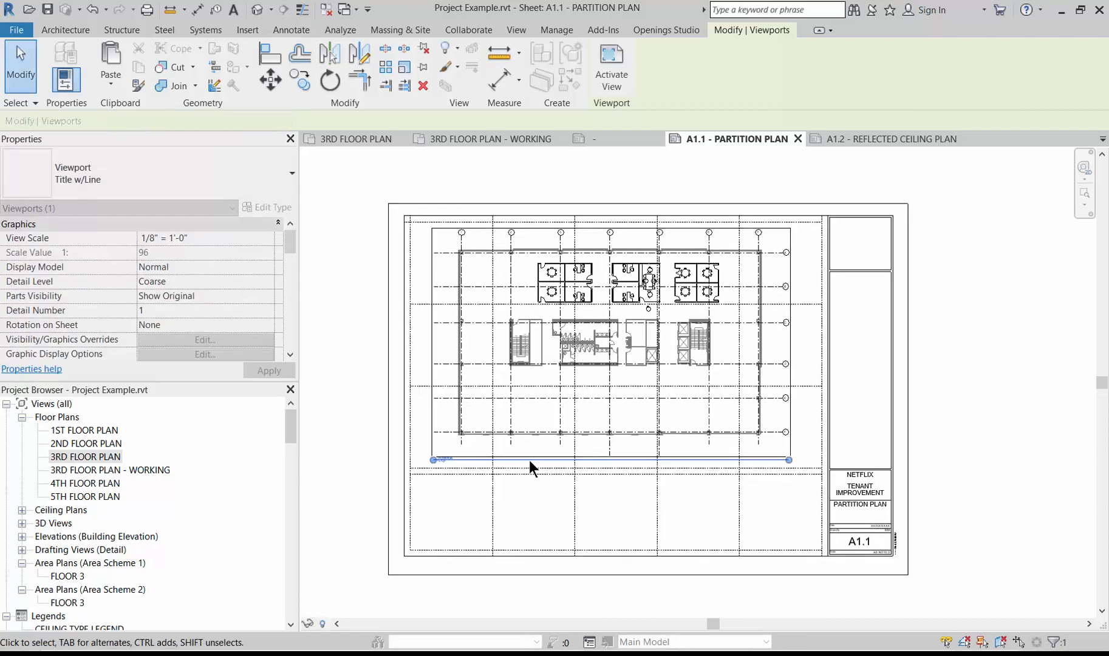
scroll(526, 441, up, 2)
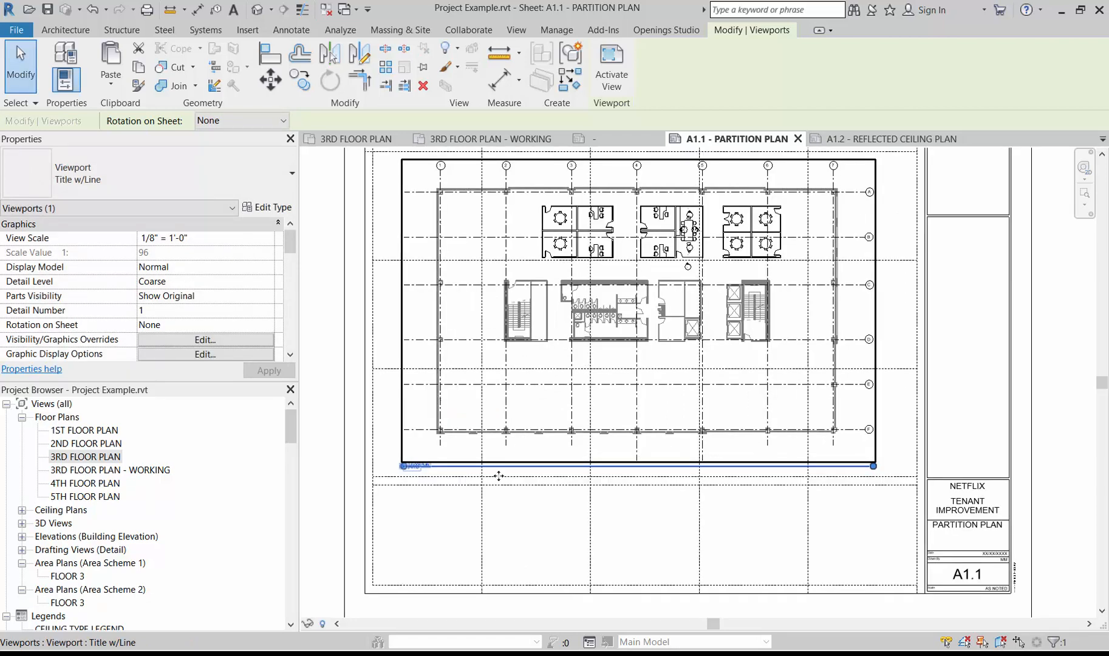
Step: Inspect the 3RD FLOOR PLAN viewport title and how the plan sits within the guide grid on sheet A1.1
scroll(382, 459, up, 4)
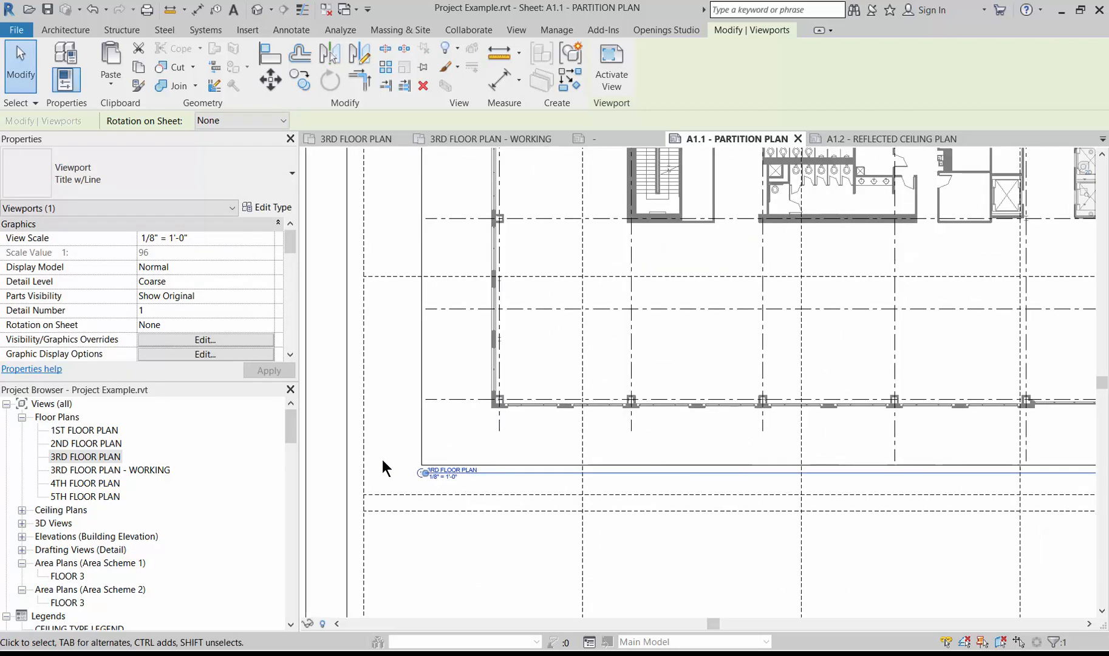
scroll(414, 549, up, 2)
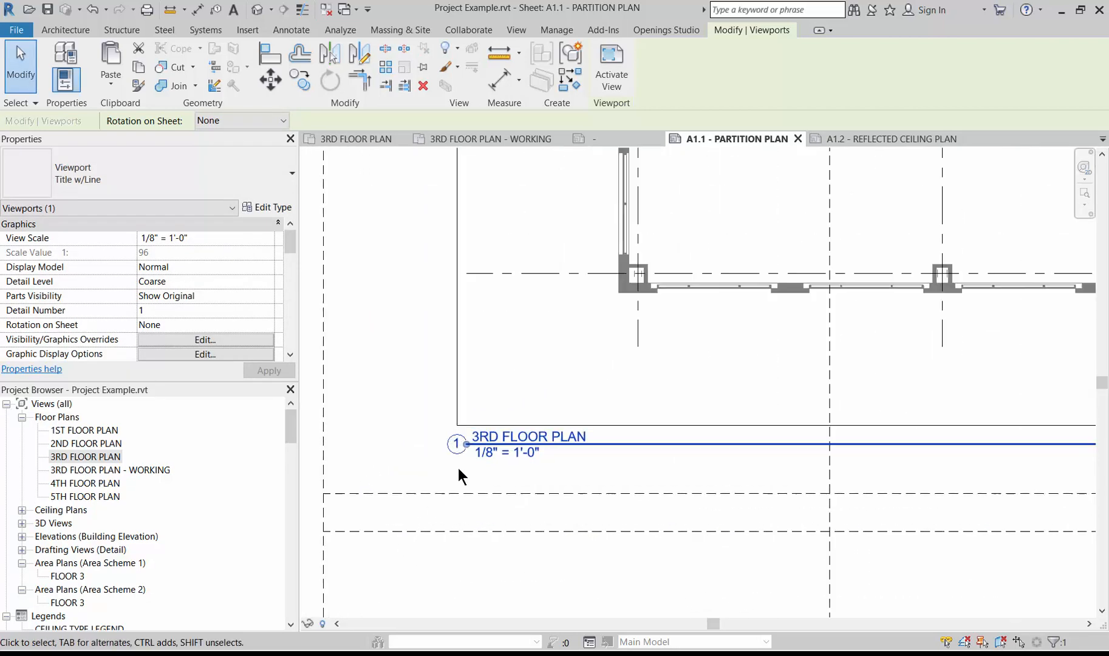
click(395, 434)
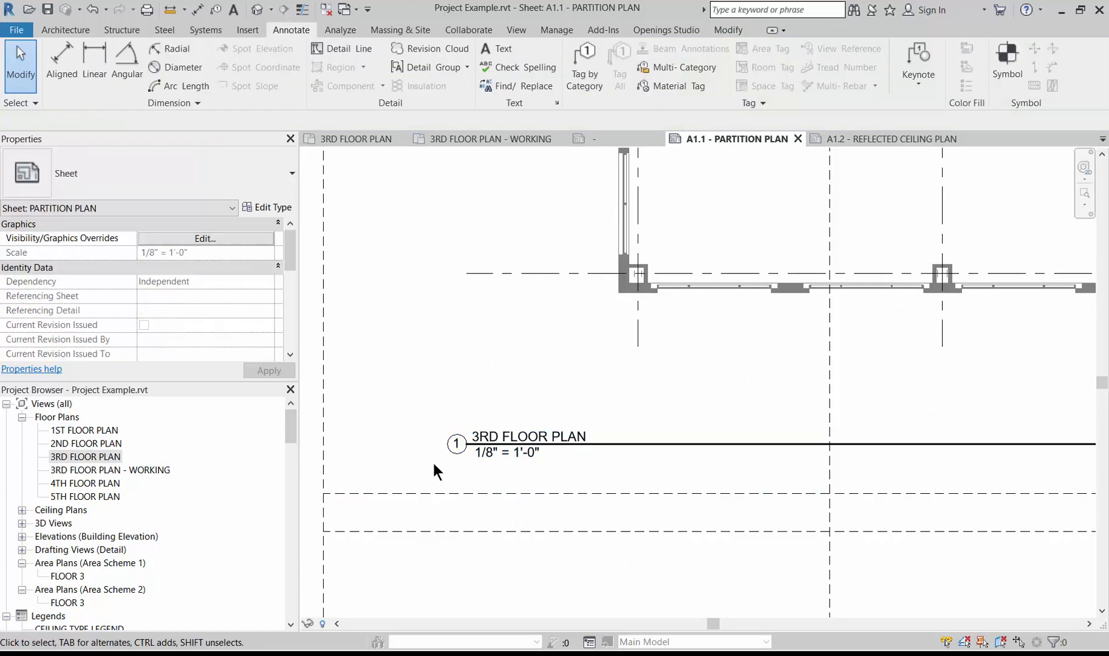
scroll(399, 478, down, 5)
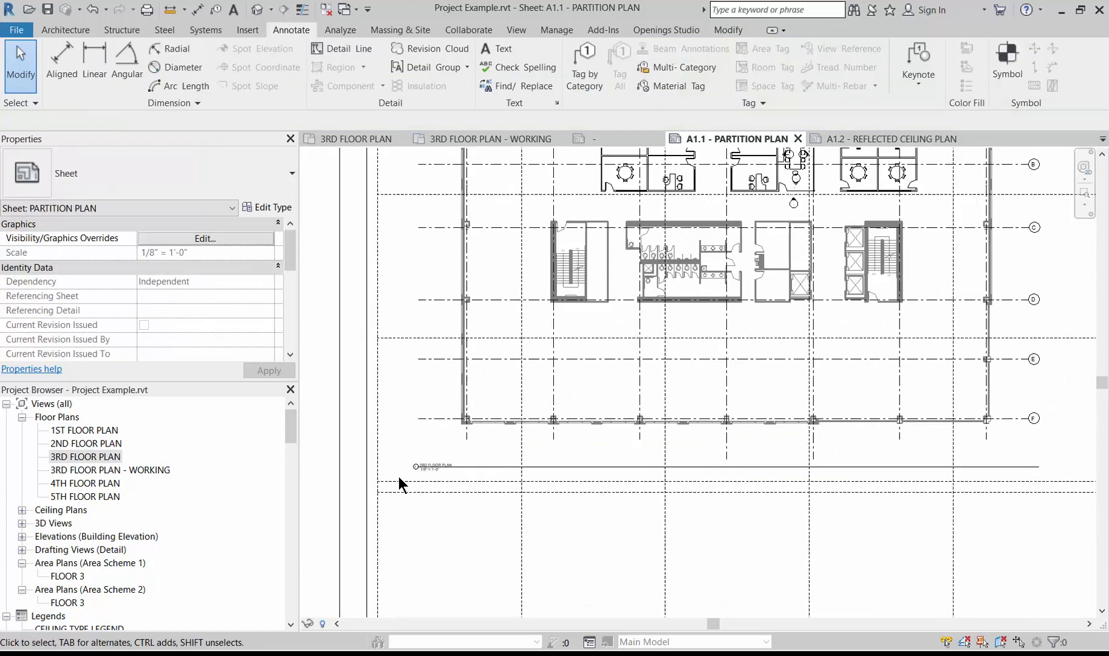
scroll(398, 477, down, 1)
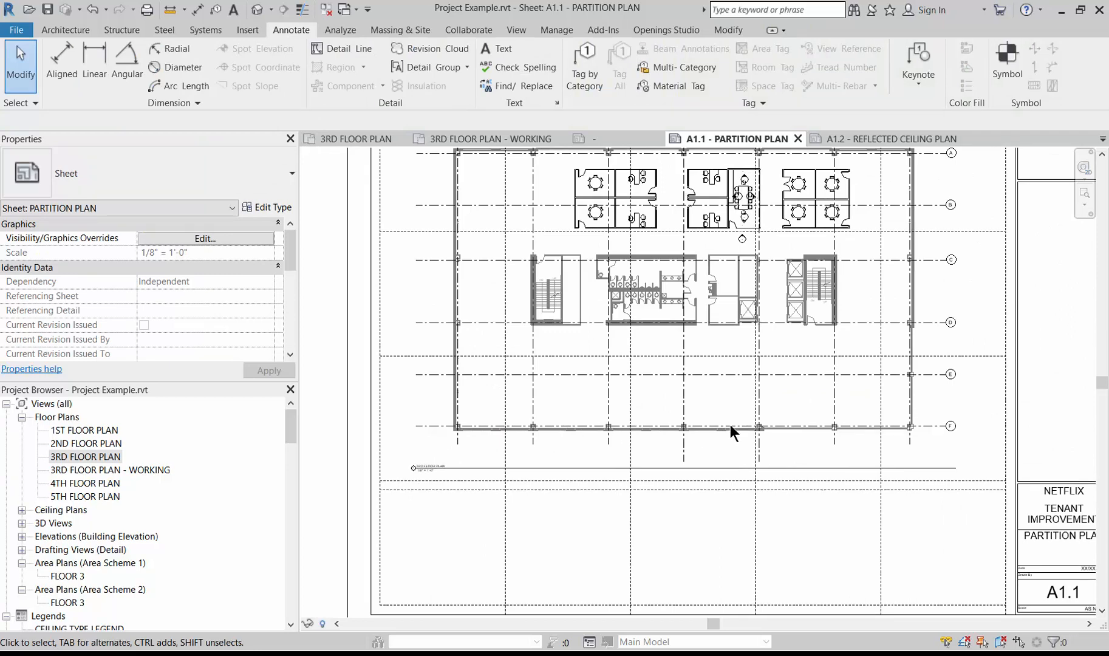
scroll(523, 458, down, 2)
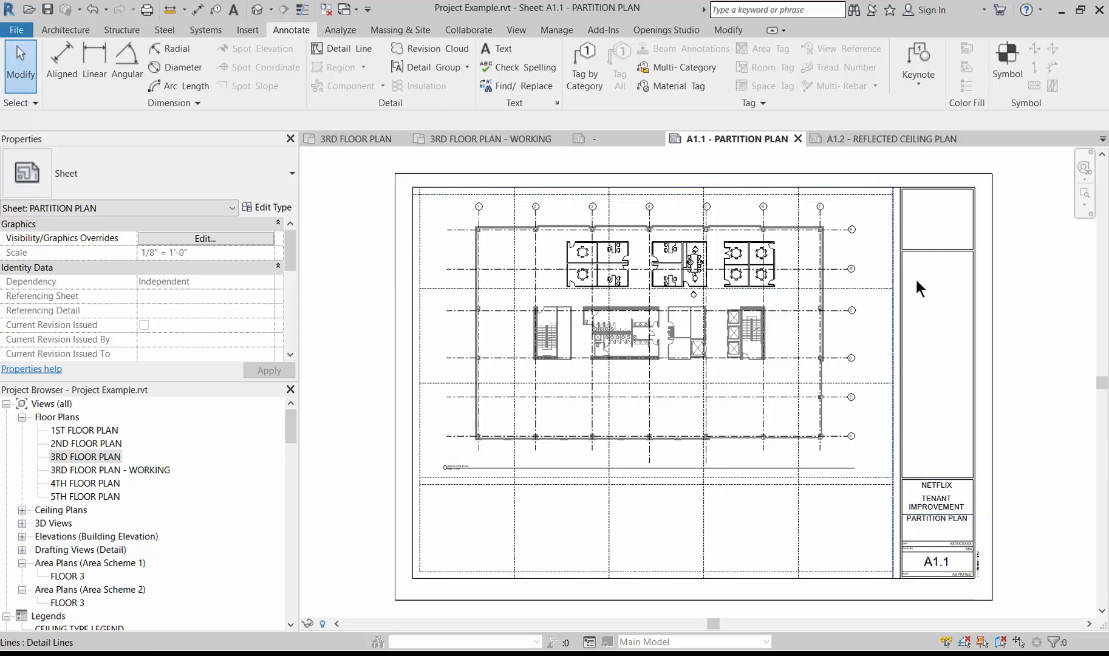
scroll(860, 437, up, 5)
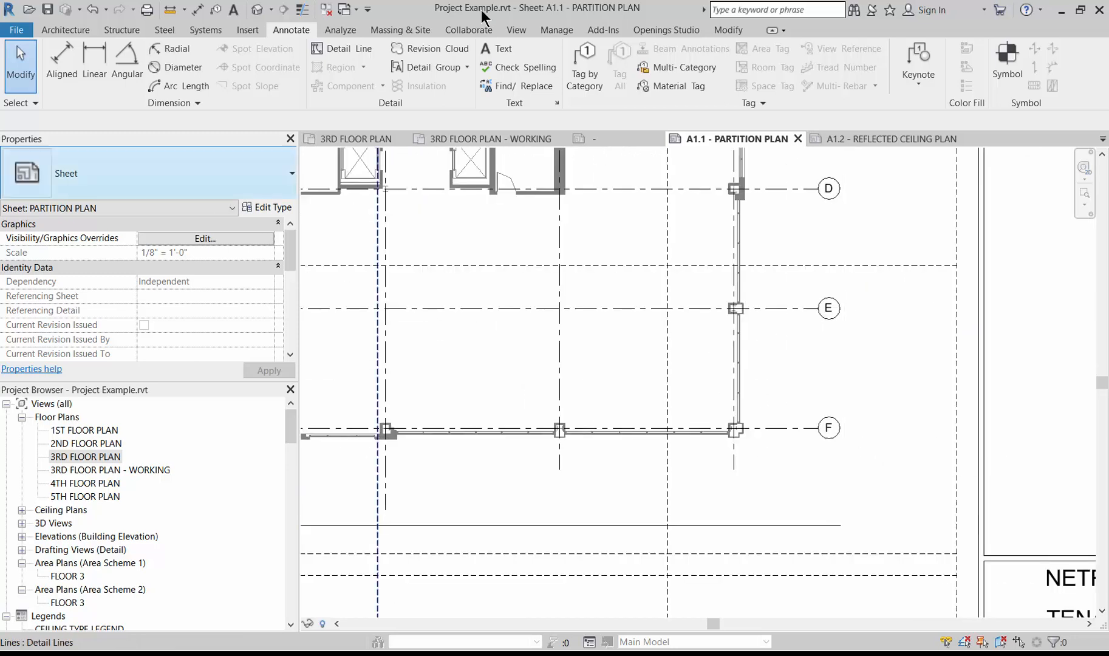
scroll(710, 514, down, 4)
scroll(722, 511, up, 1)
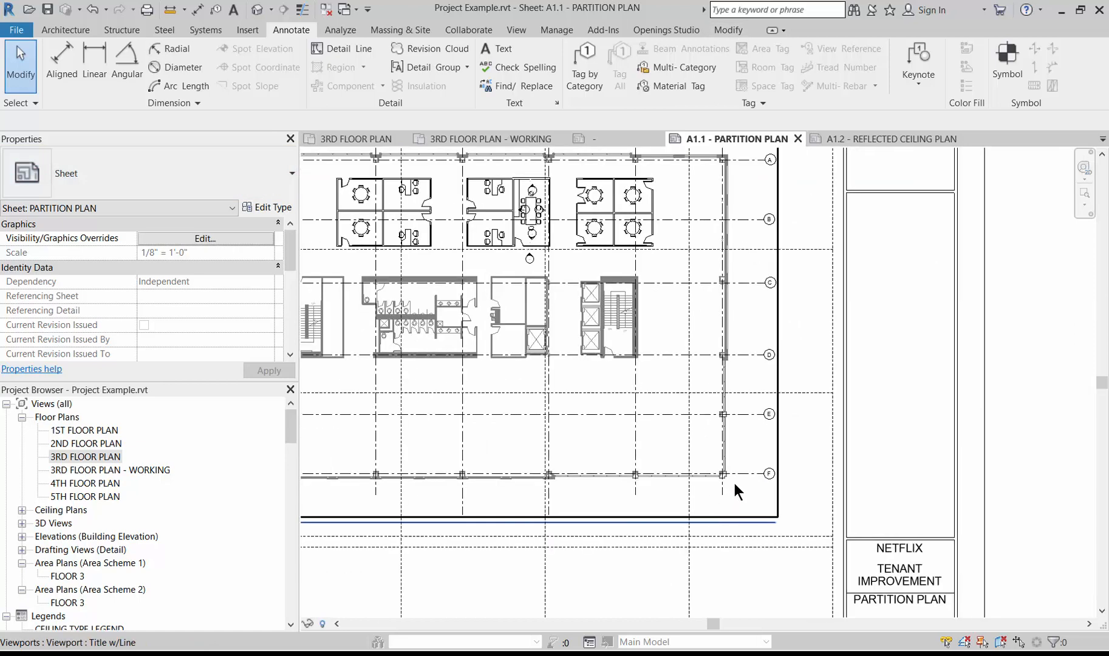
Step: Draw a horizontal hidden-style detail line on sheet A1.1 from the grid 7/A intersection to the guide grid's right-hand edge line
scroll(720, 505, down, 4)
scroll(728, 250, up, 3)
scroll(732, 298, up, 3)
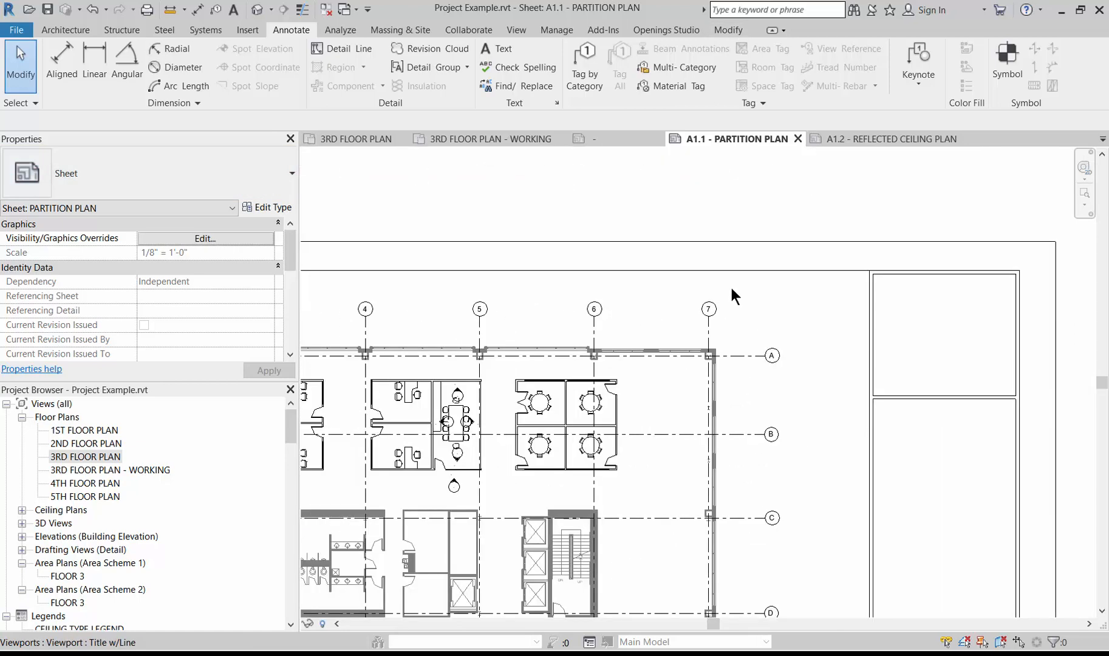
click(570, 81)
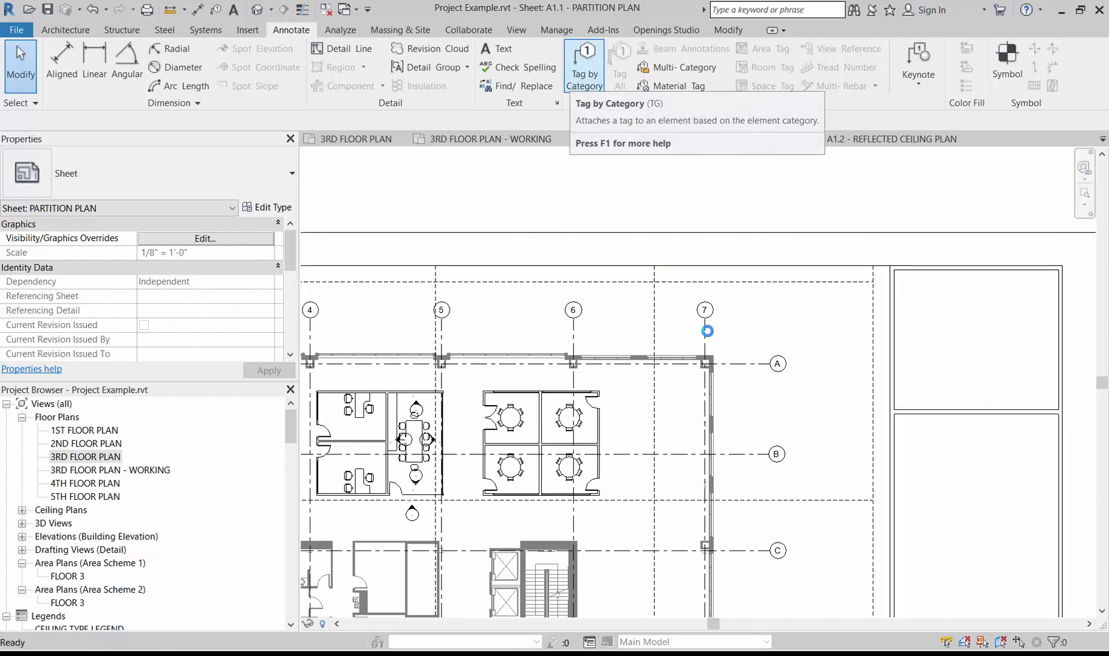
key(d)
key(l)
scroll(707, 340, up, 4)
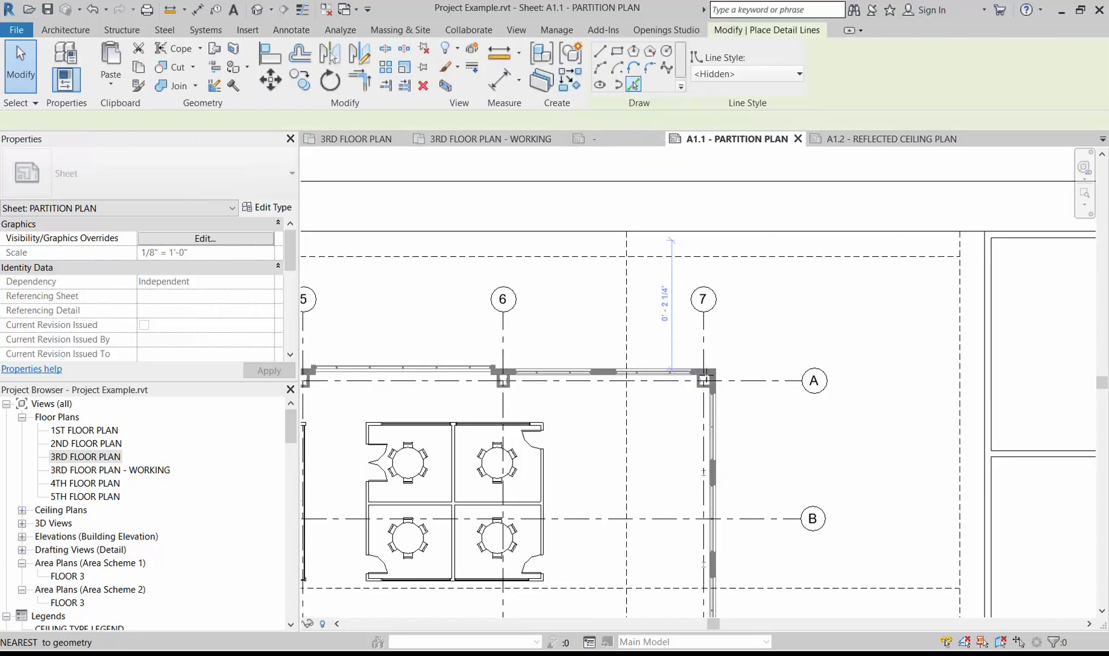
click(702, 389)
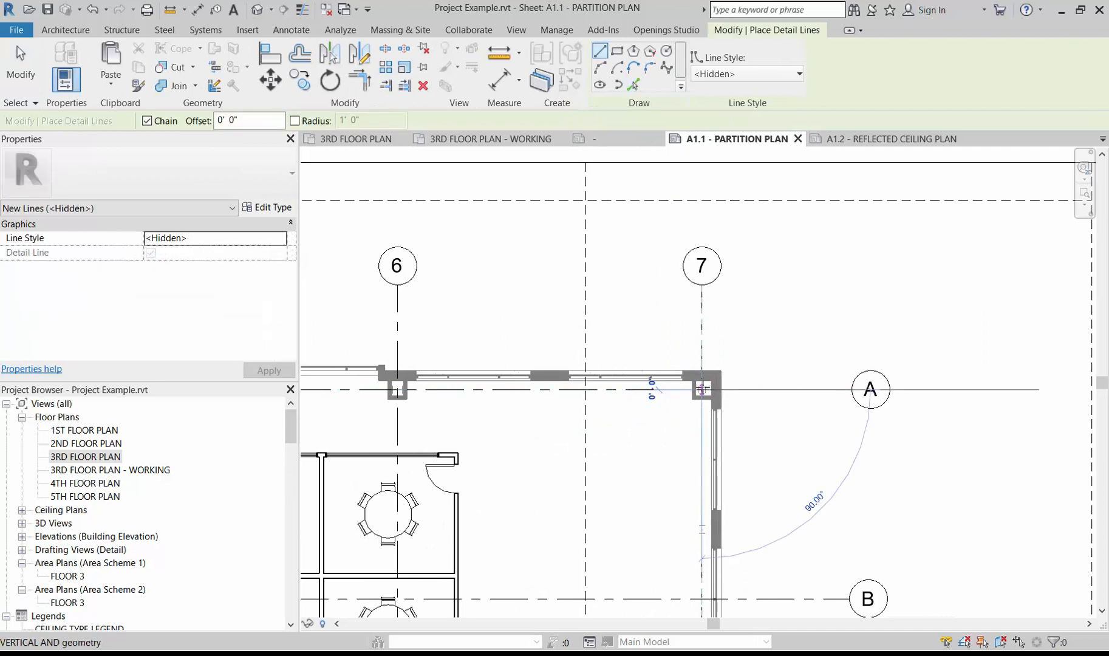
scroll(702, 389, down, 1)
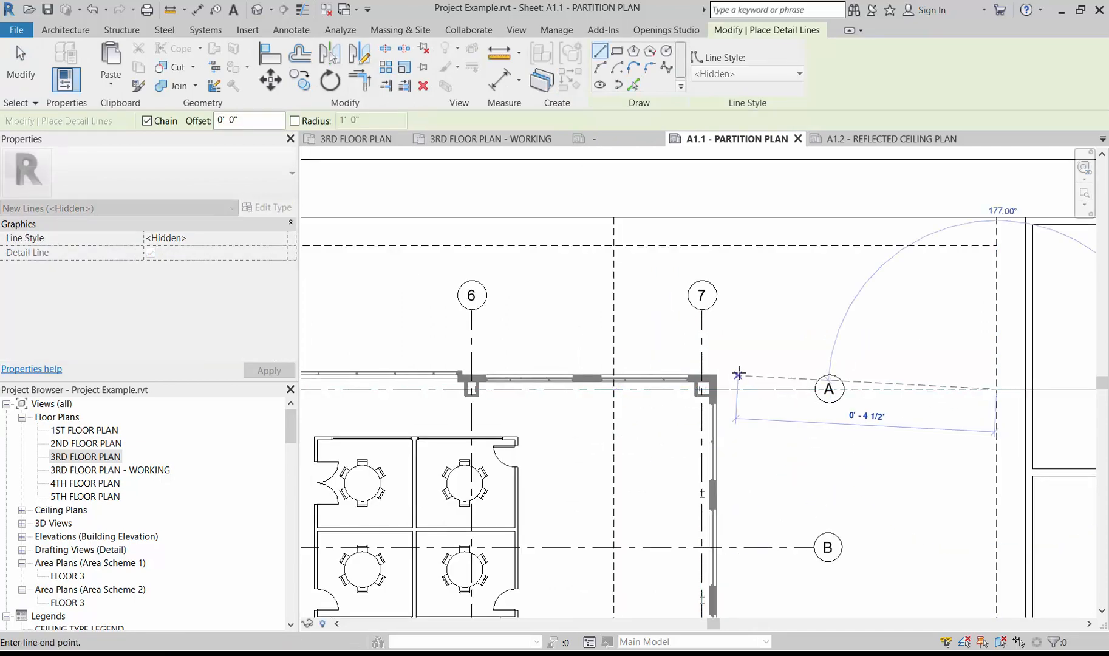
key(Escape)
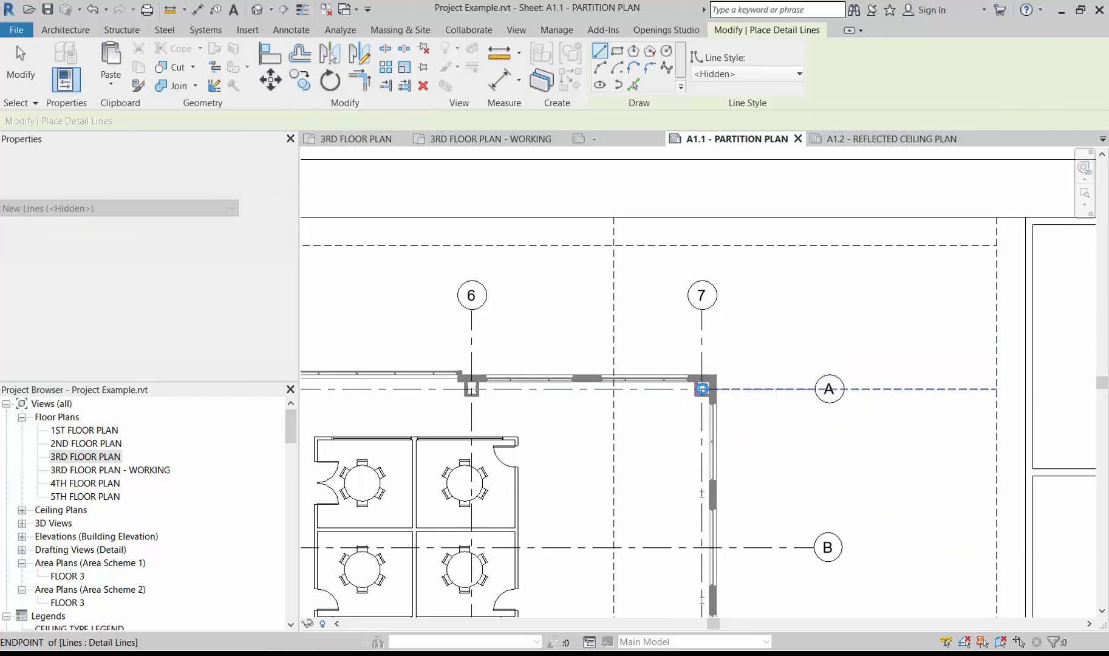
Step: Draw a vertical hidden-style detail line from the grid 7/A intersection up to the title block's inner border
click(702, 350)
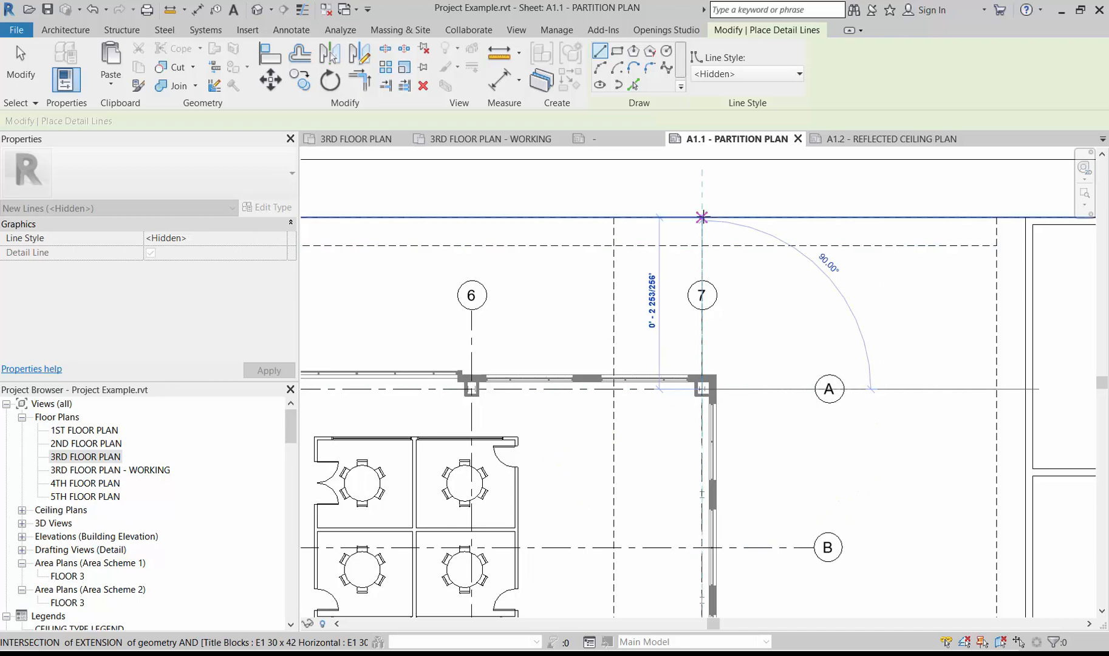
key(Escape)
key(Escape)
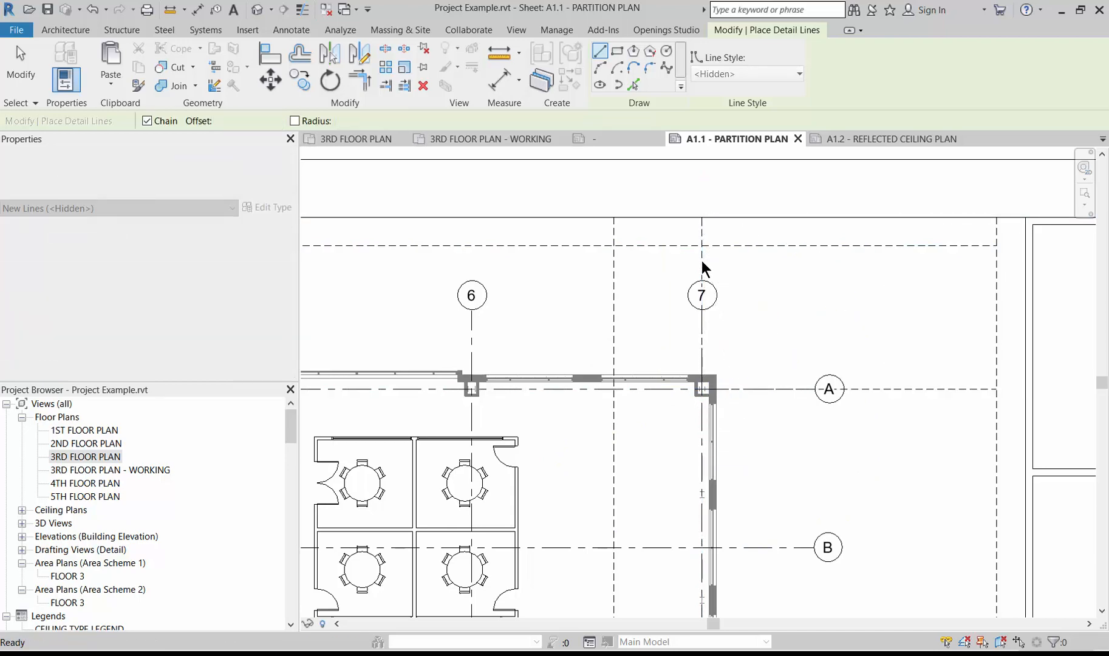
Step: Copy both grid 7/A reference lines to the clipboard and paste them onto sheet A1.2, aligned to the current view
click(876, 390)
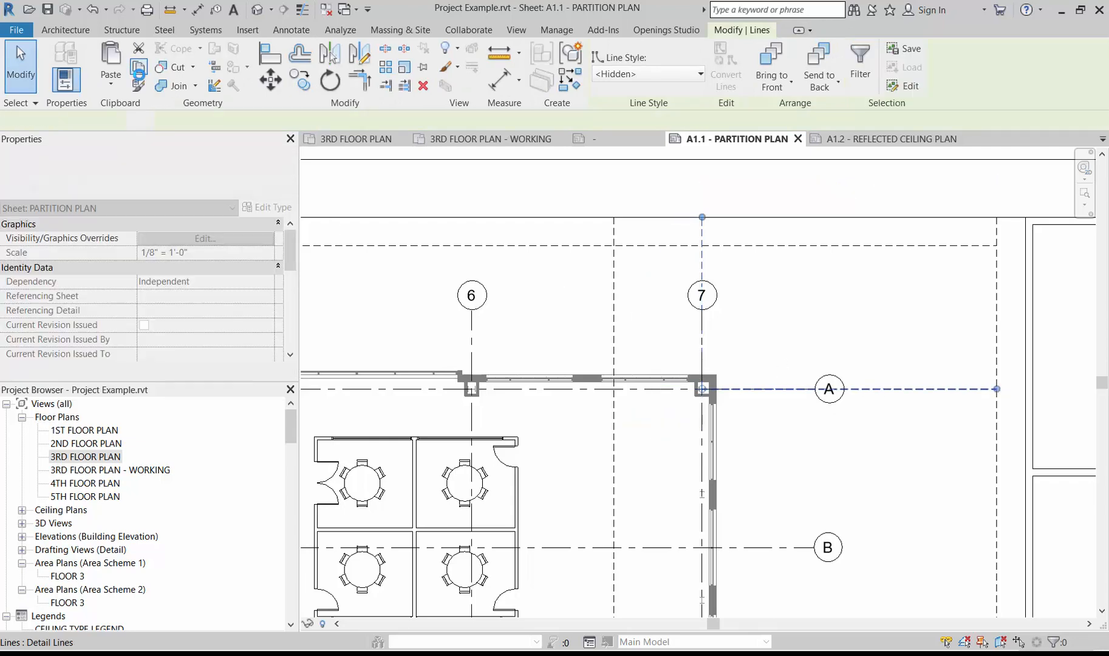
click(843, 84)
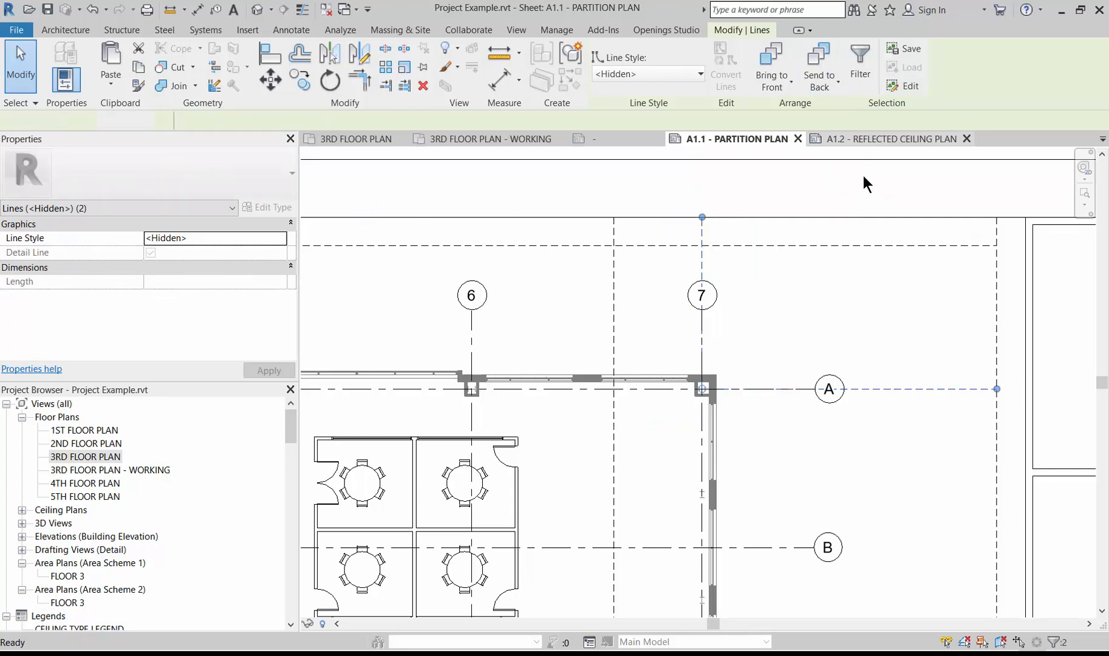
click(870, 138)
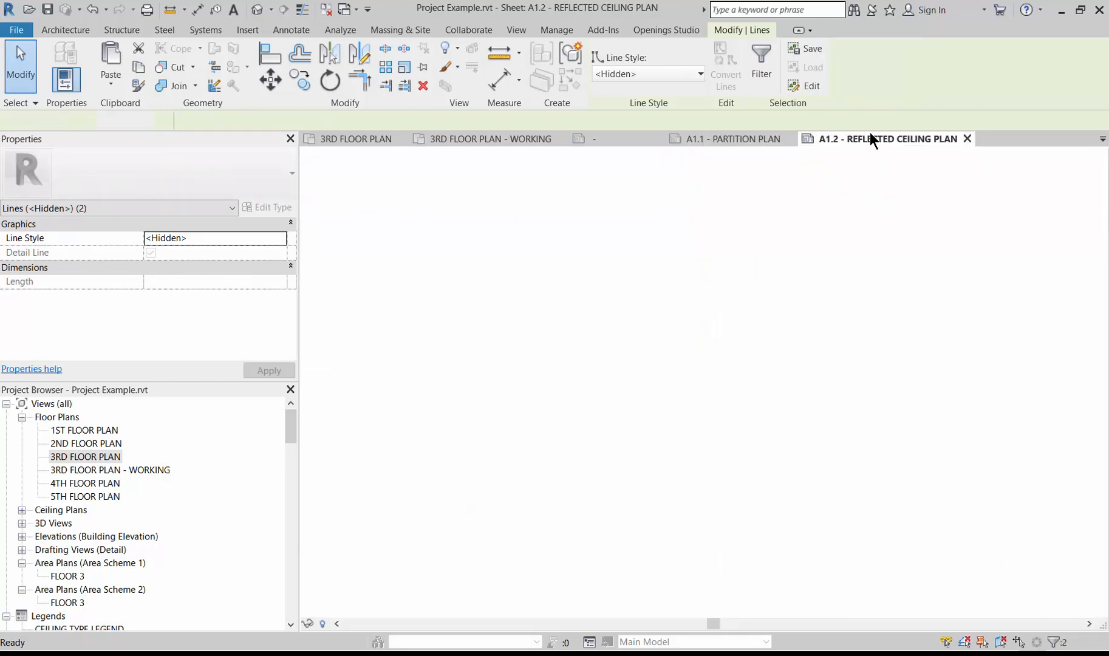
click(114, 85)
click(164, 200)
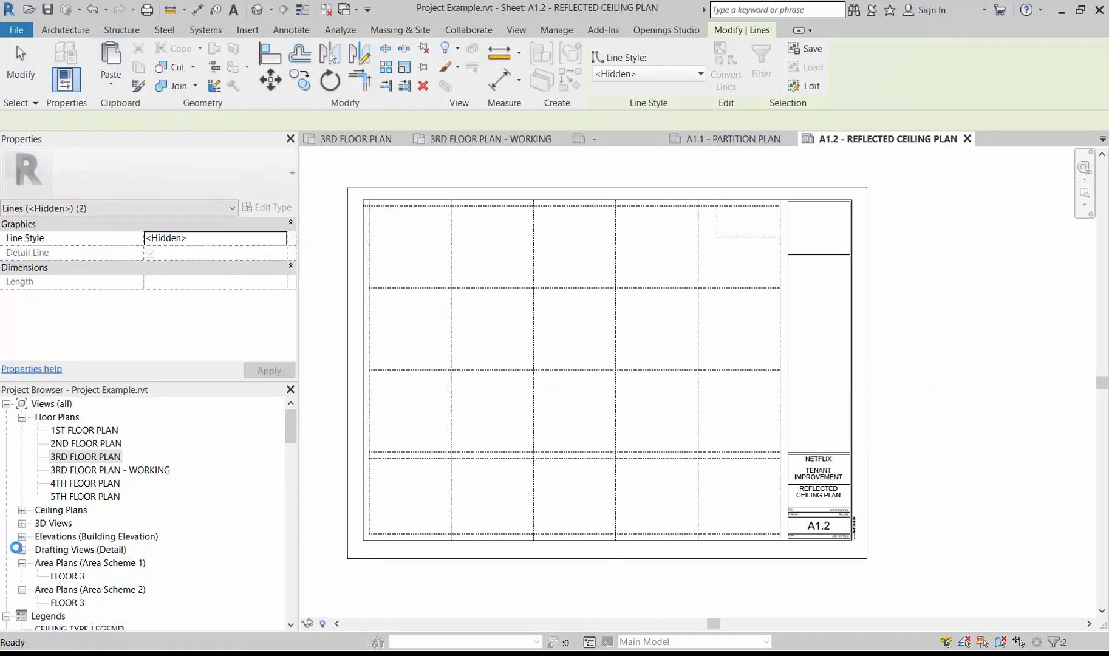
Step: Place the 3RD FLOOR REFLECTED CEILING PLAN view on sheet A1.2 within the upper three rows of the guide grid
click(22, 511)
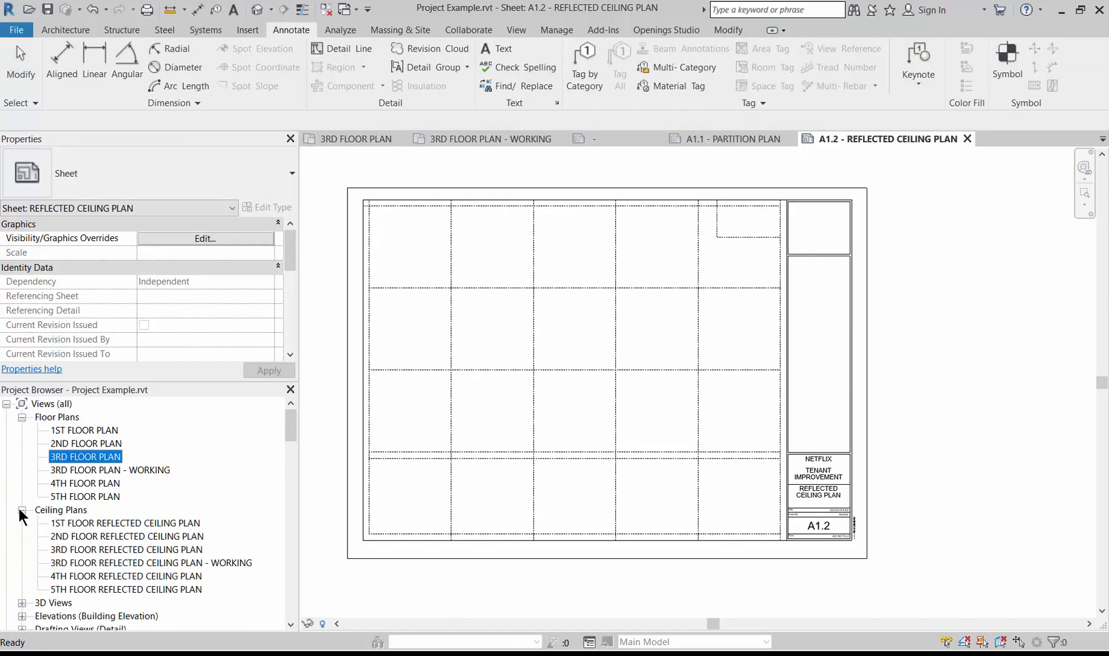
click(102, 550)
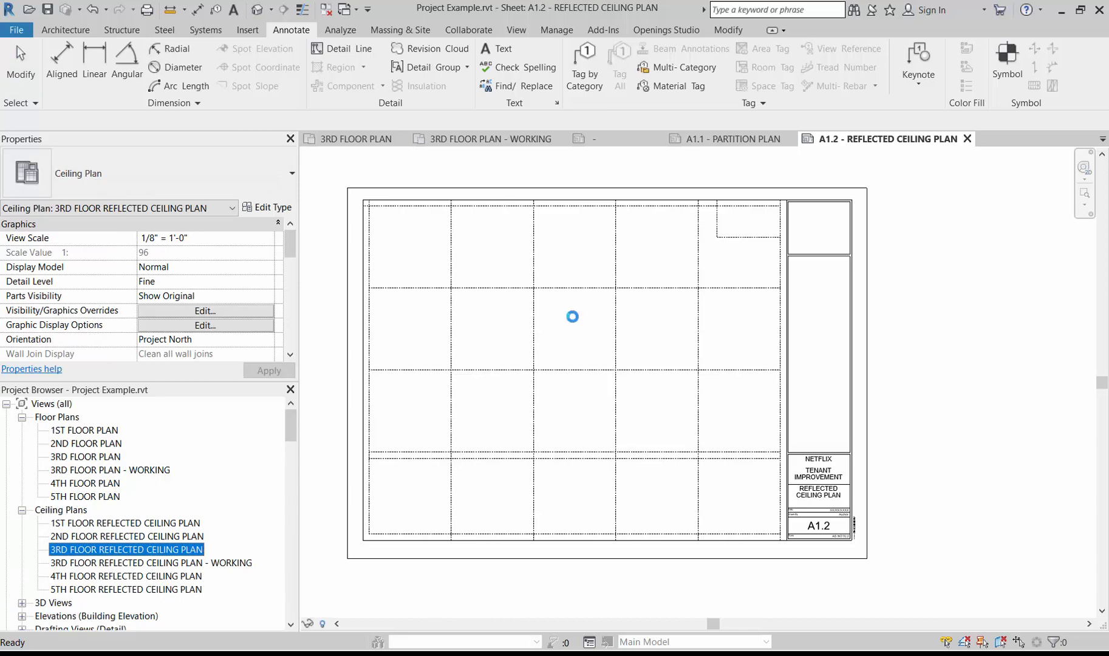
click(572, 317)
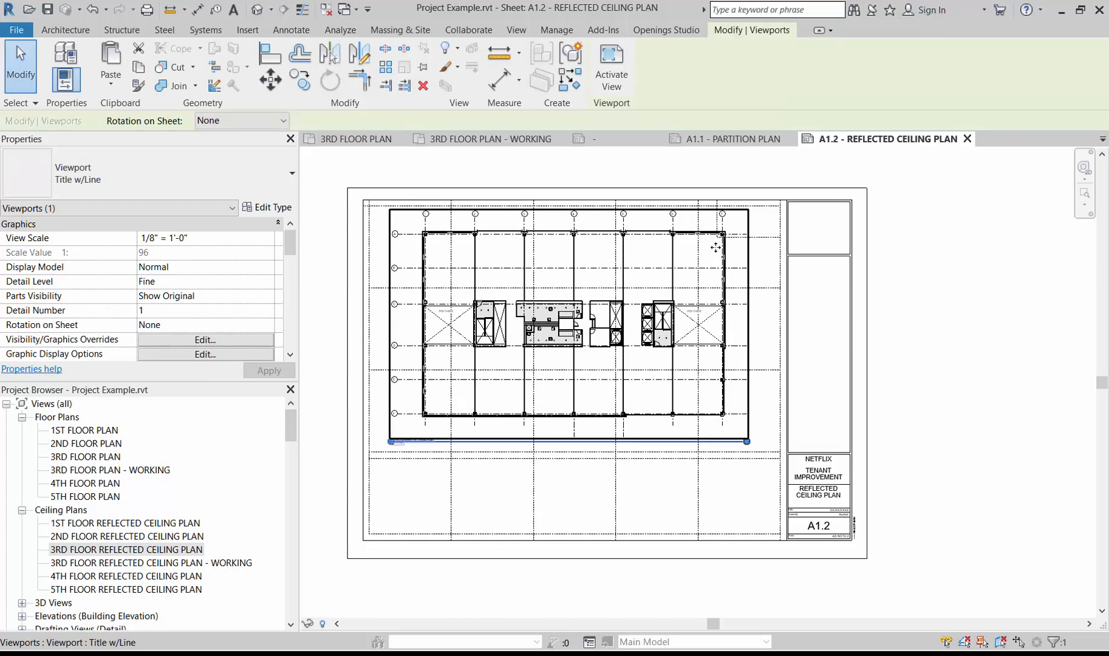
Step: Nudge the ceiling plan viewport down and to the left until its grid 7/A intersection roughly meets the reference lines' corner
scroll(725, 232, up, 5)
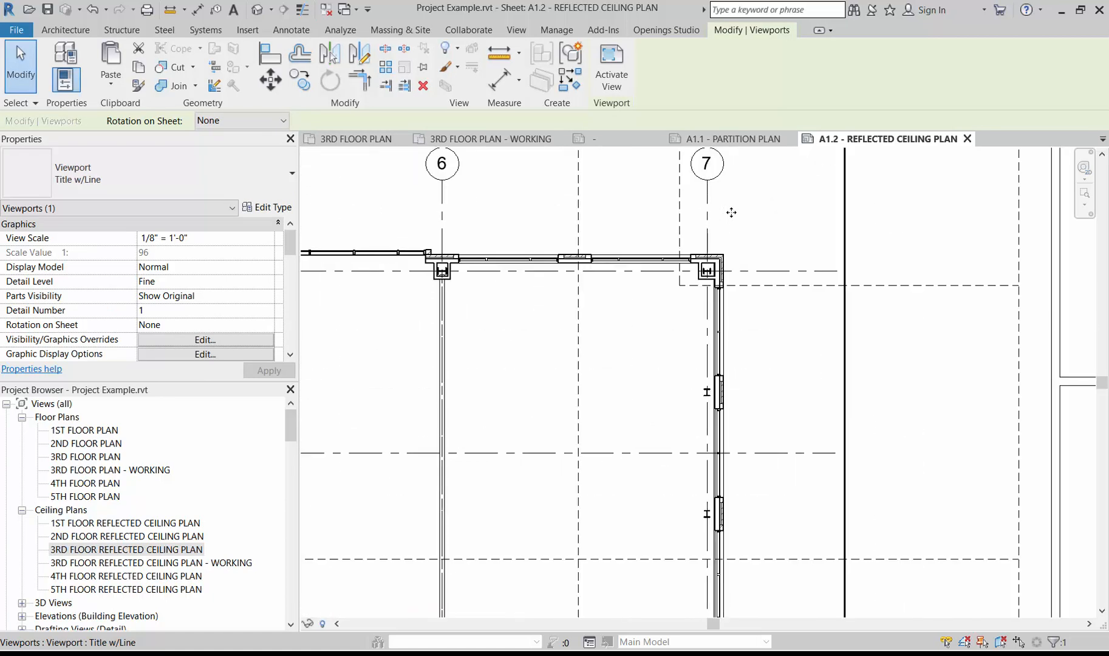
key(Down)
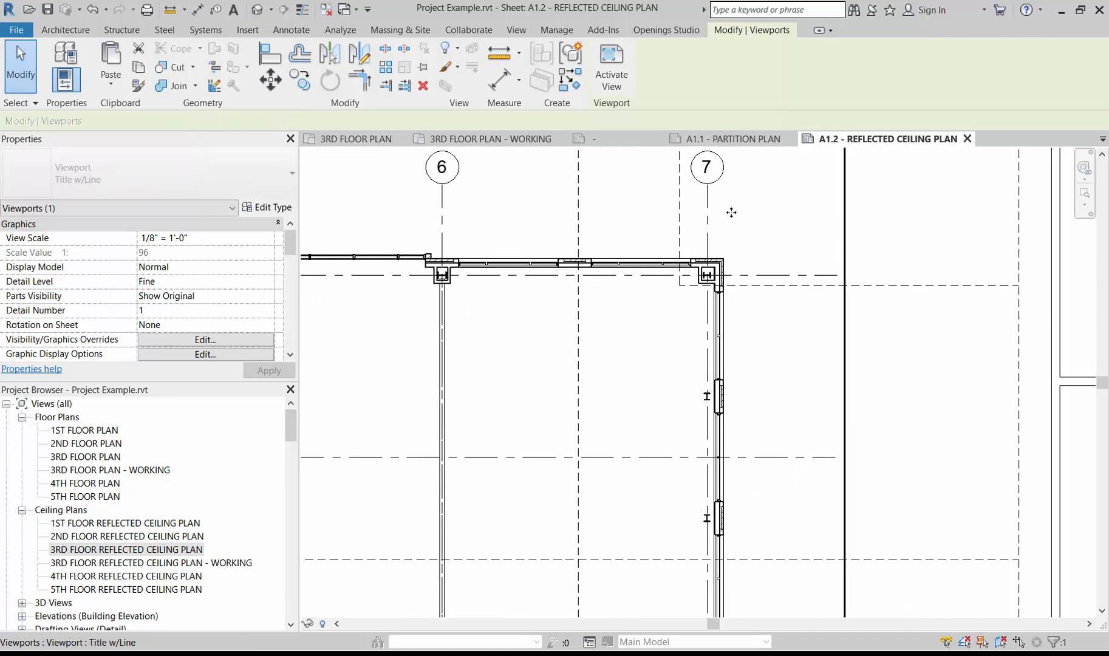
key(Down)
key(Down)
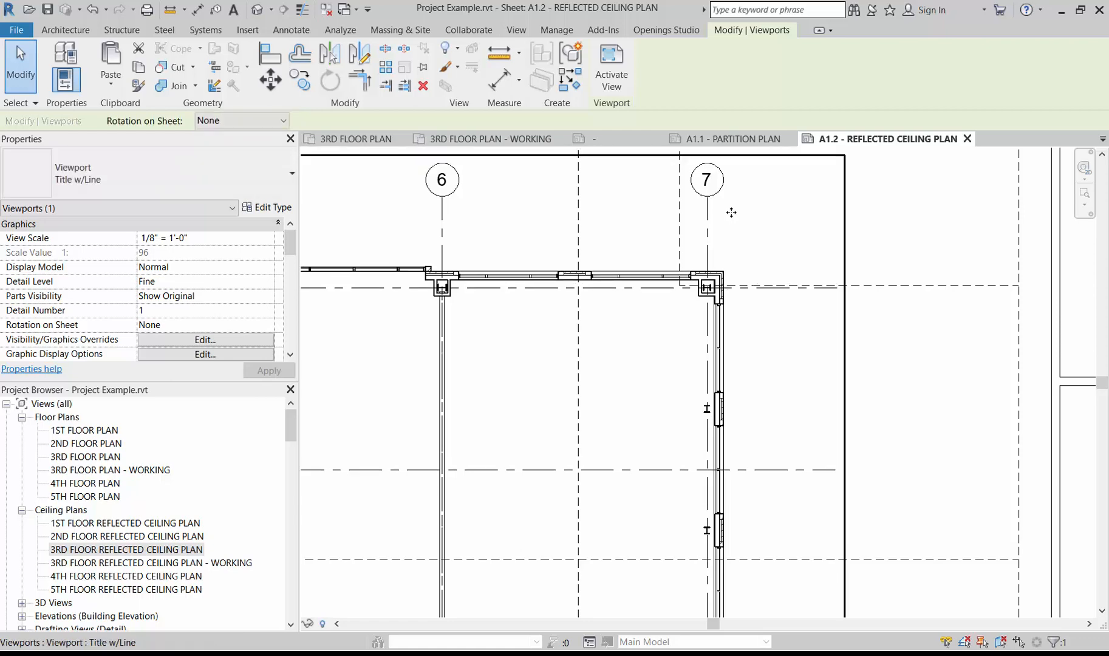
key(Left)
key(Left)
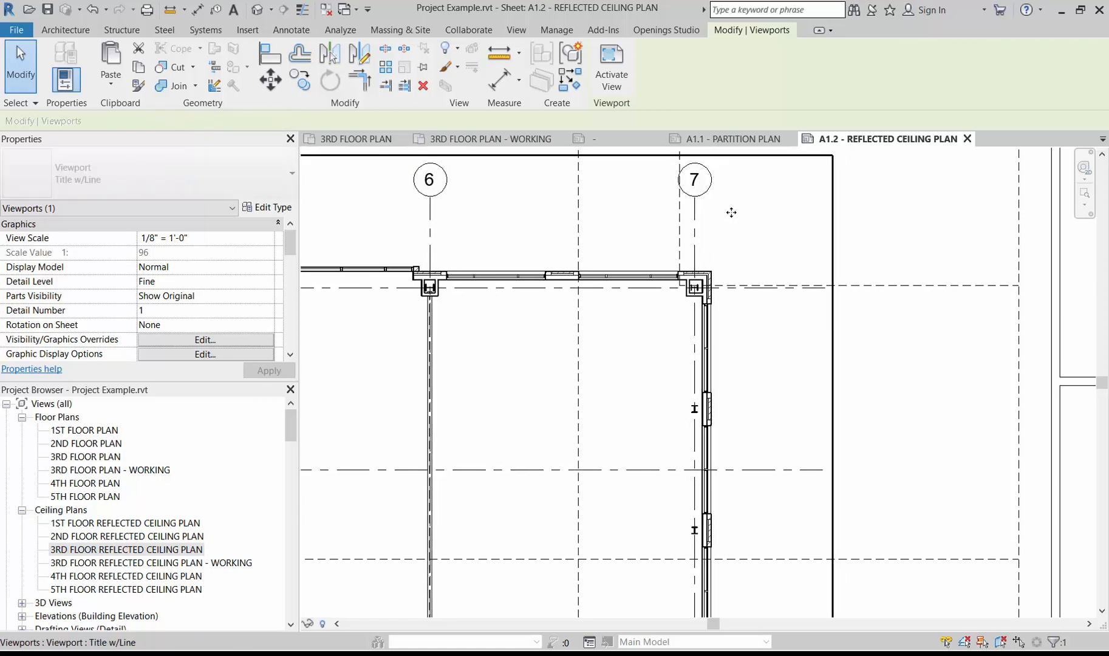
key(Left)
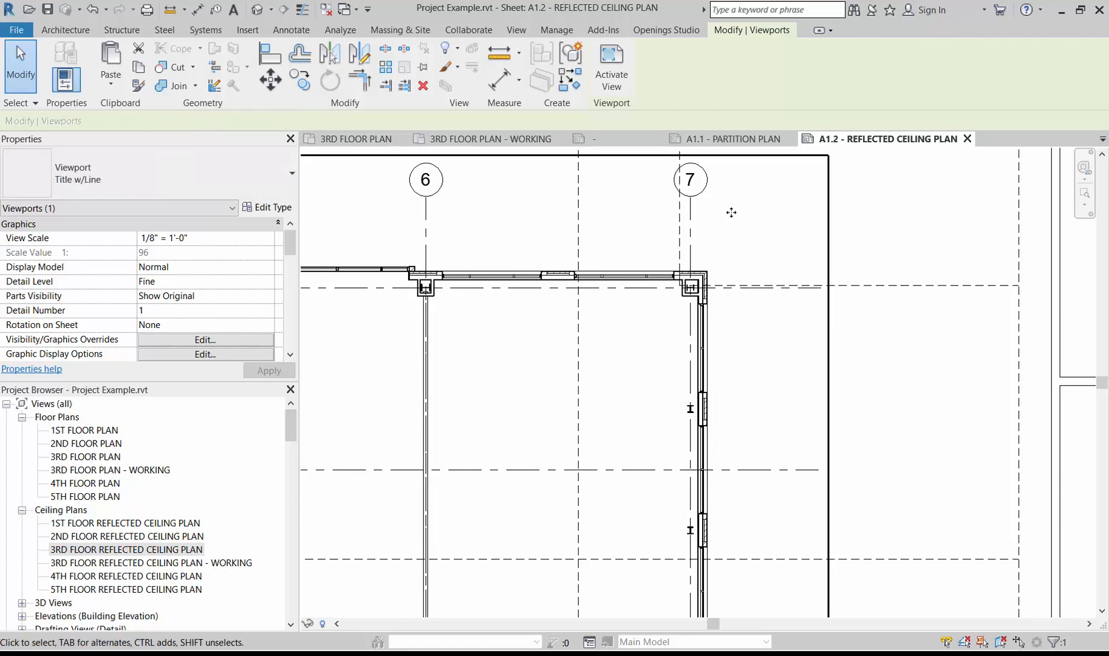
key(Left)
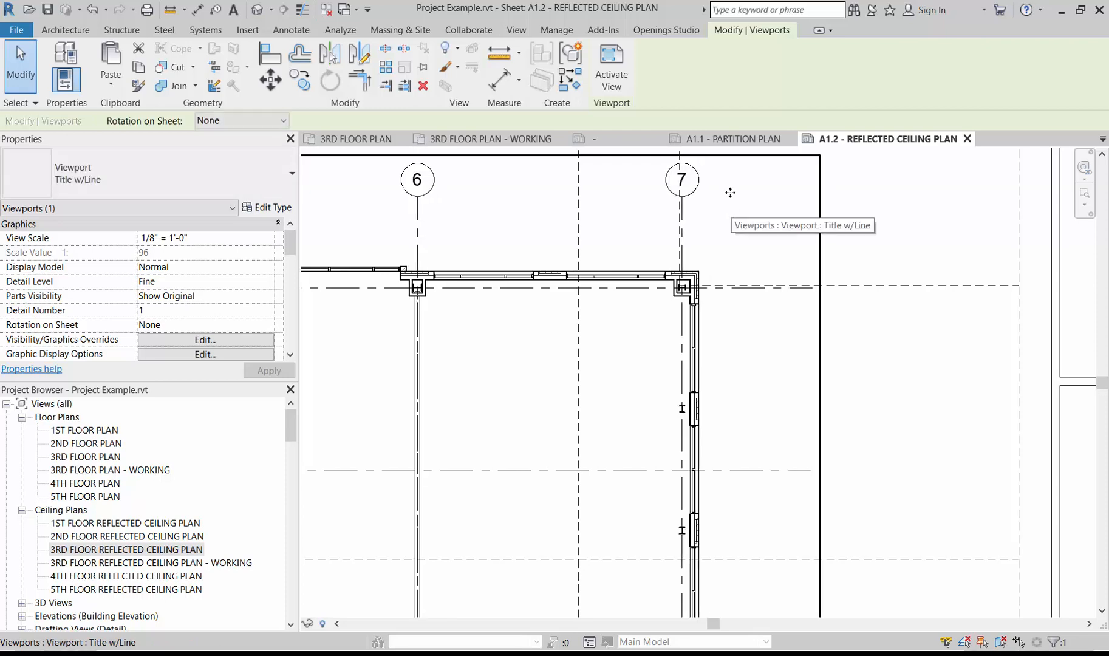
Step: Fine-tune the ceiling plan viewport up and to the left so grids 7 and A coincide with the reference lines, and deselect it
scroll(727, 244, up, 3)
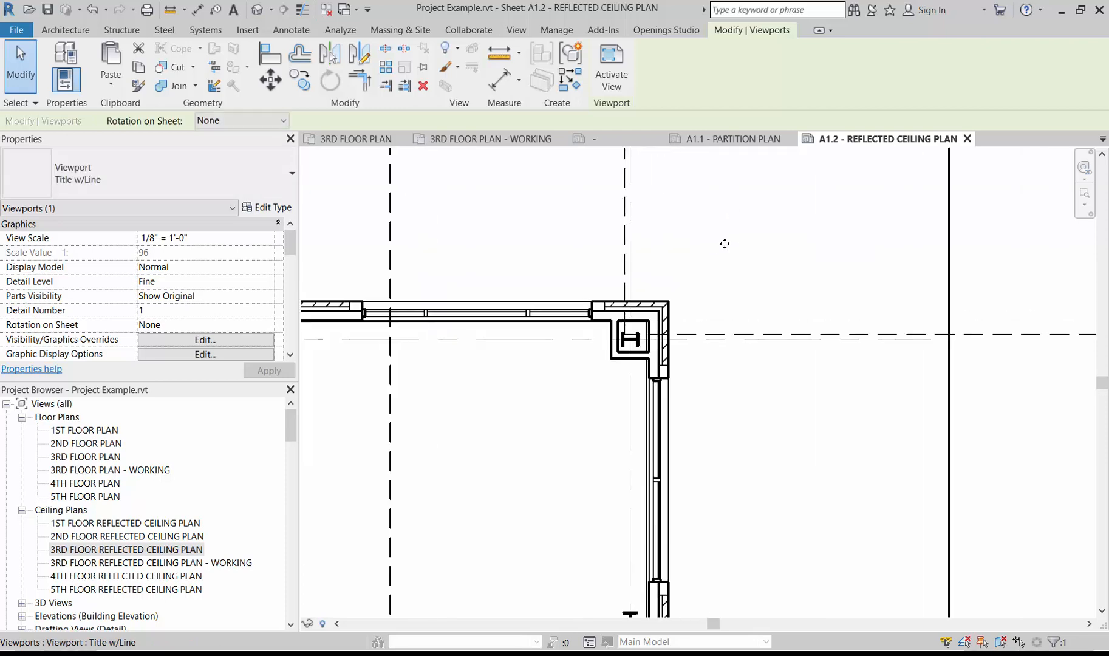
key(Up)
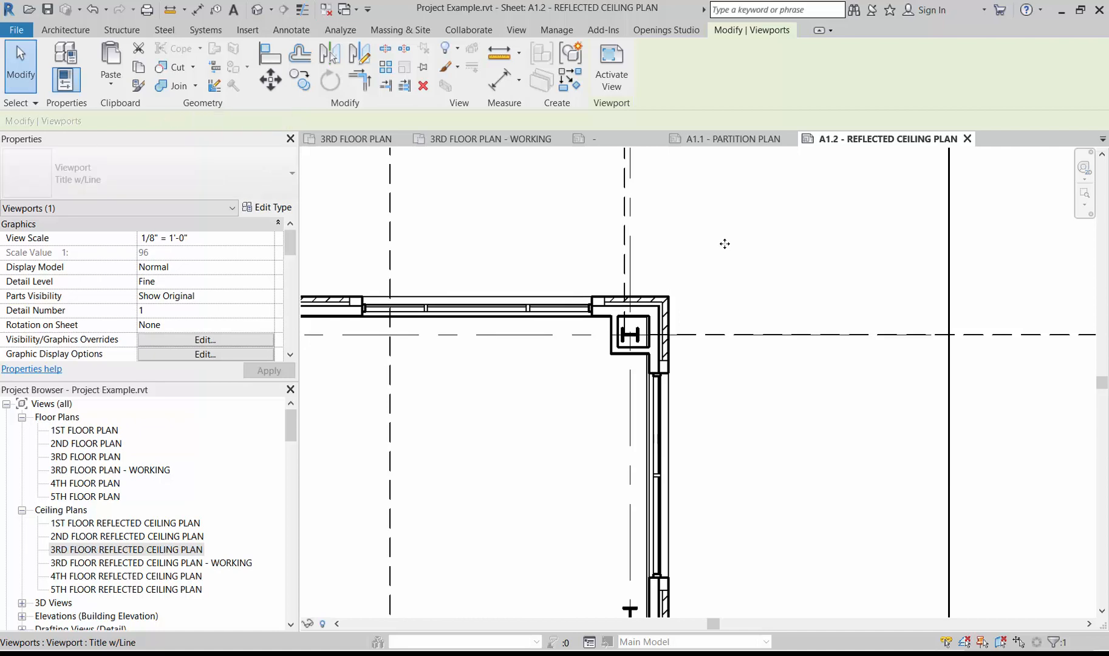
key(Left)
key(Left)
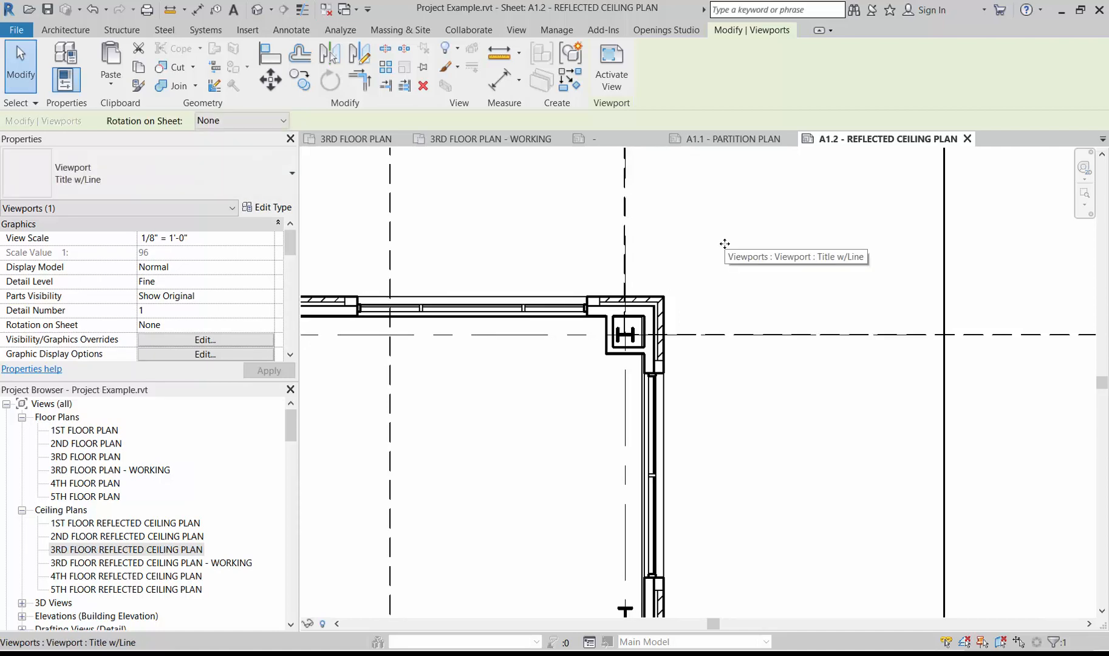
scroll(724, 244, down, 4)
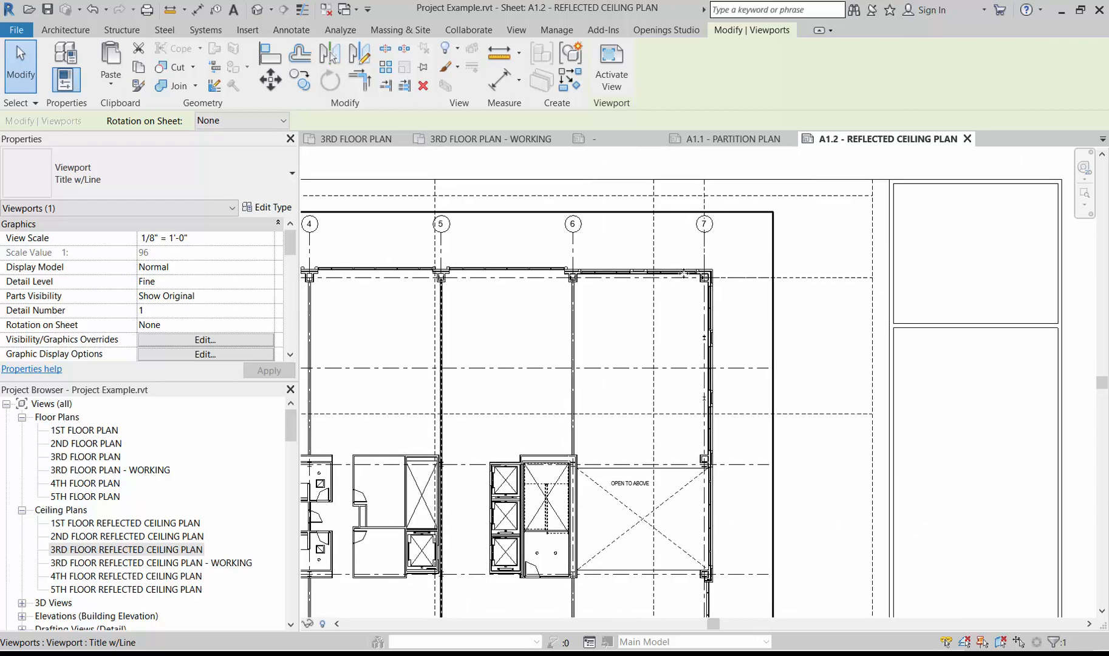
scroll(812, 246, down, 4)
click(818, 314)
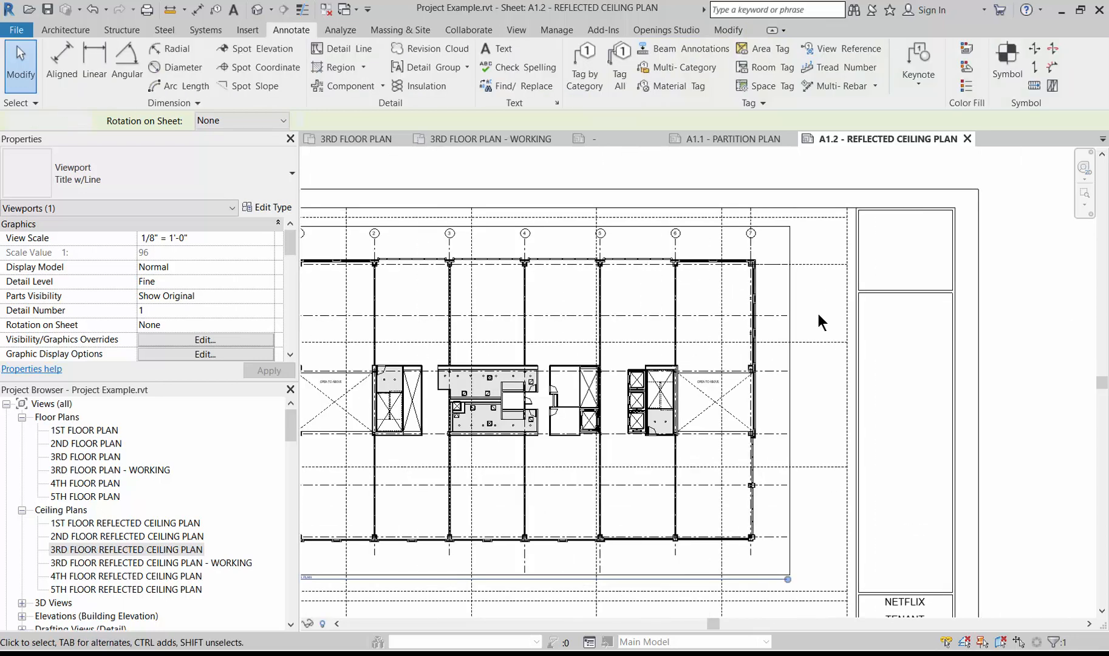
Step: On sheet A1.1, change the 3RD FLOOR PLAN viewport's type to Title Only
click(736, 136)
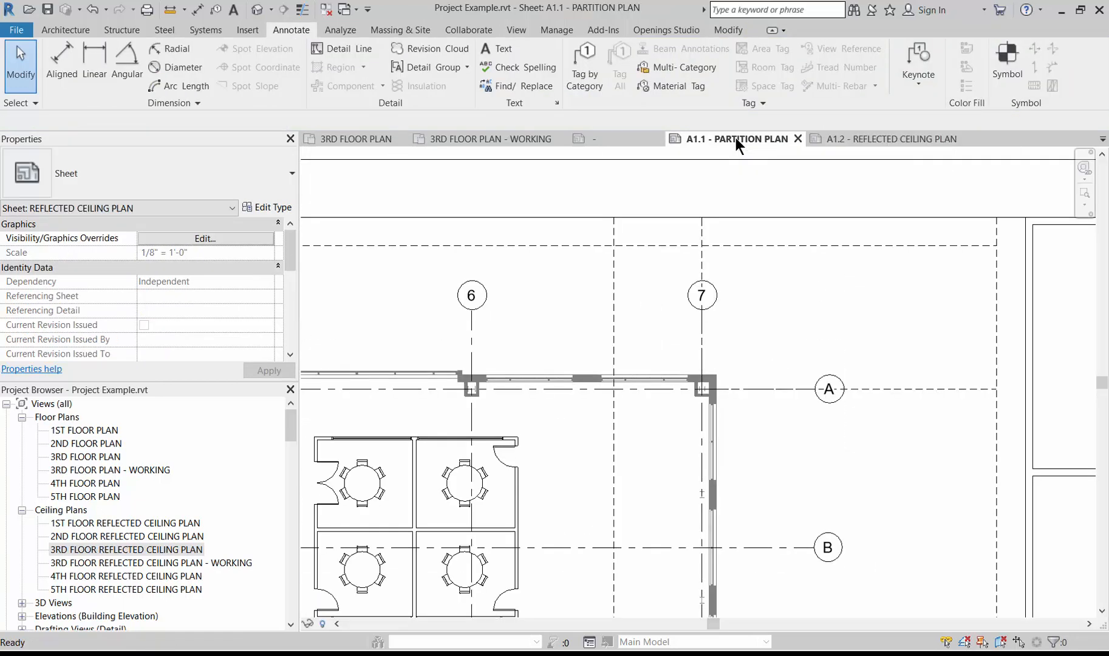
scroll(796, 193, down, 5)
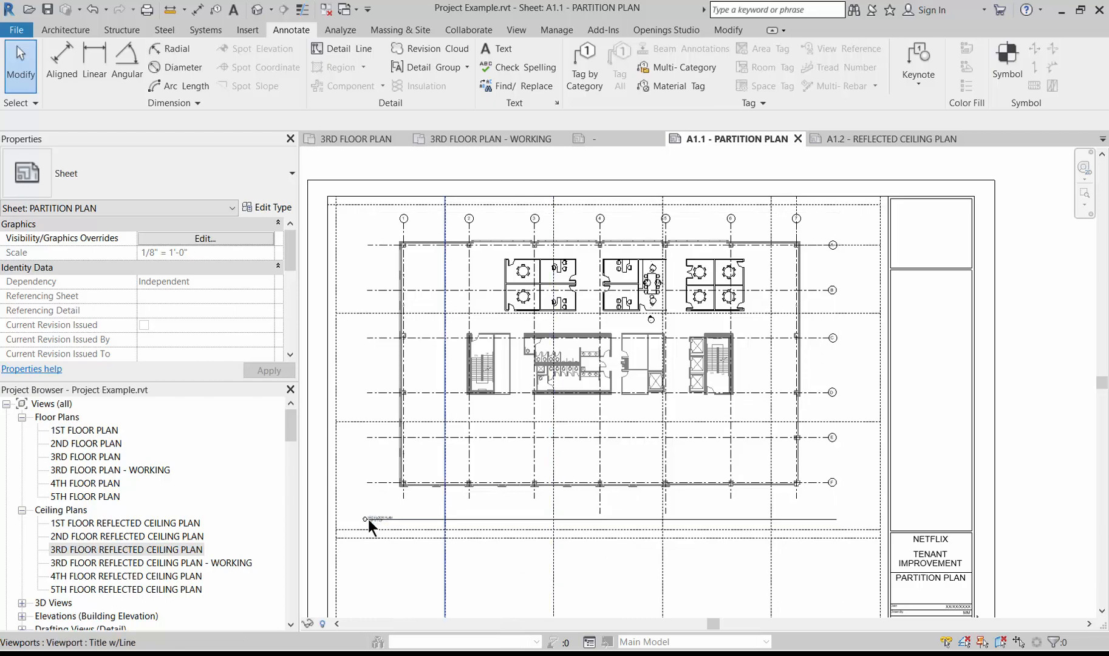
scroll(468, 510, up, 4)
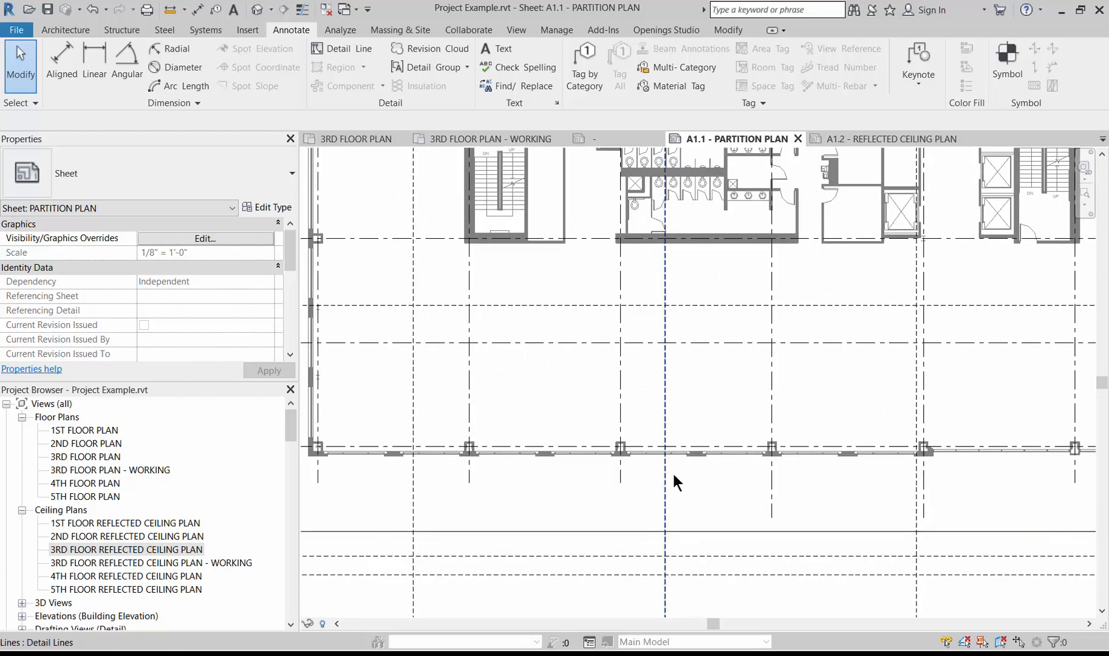
scroll(607, 468, down, 3)
scroll(419, 508, up, 3)
scroll(474, 428, up, 3)
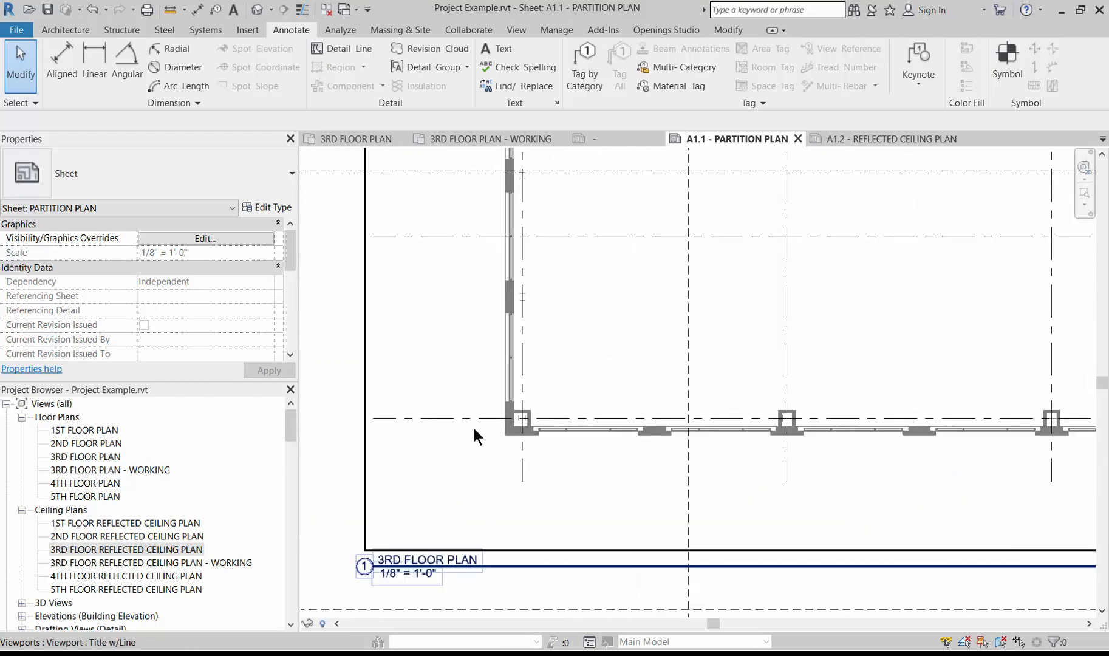
click(562, 395)
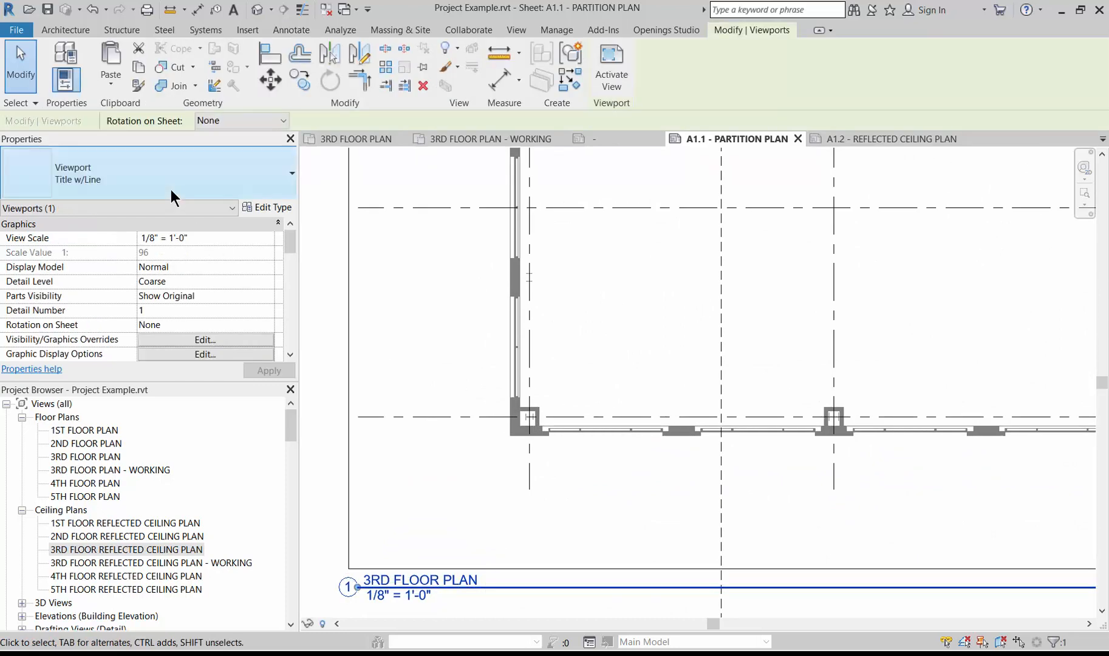
click(167, 181)
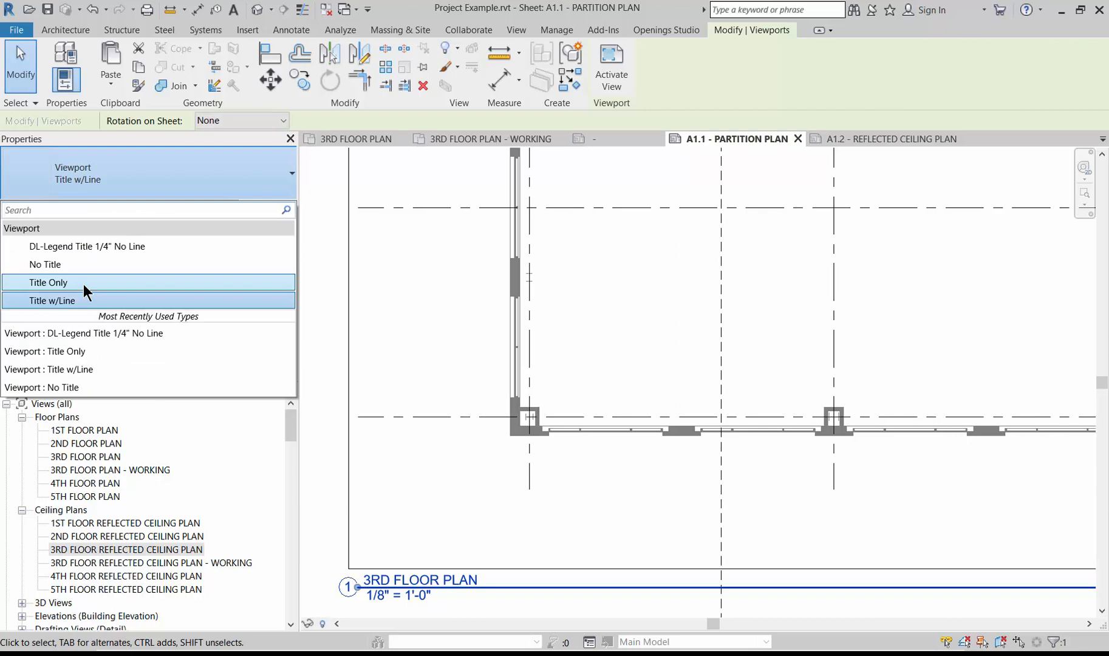
click(83, 283)
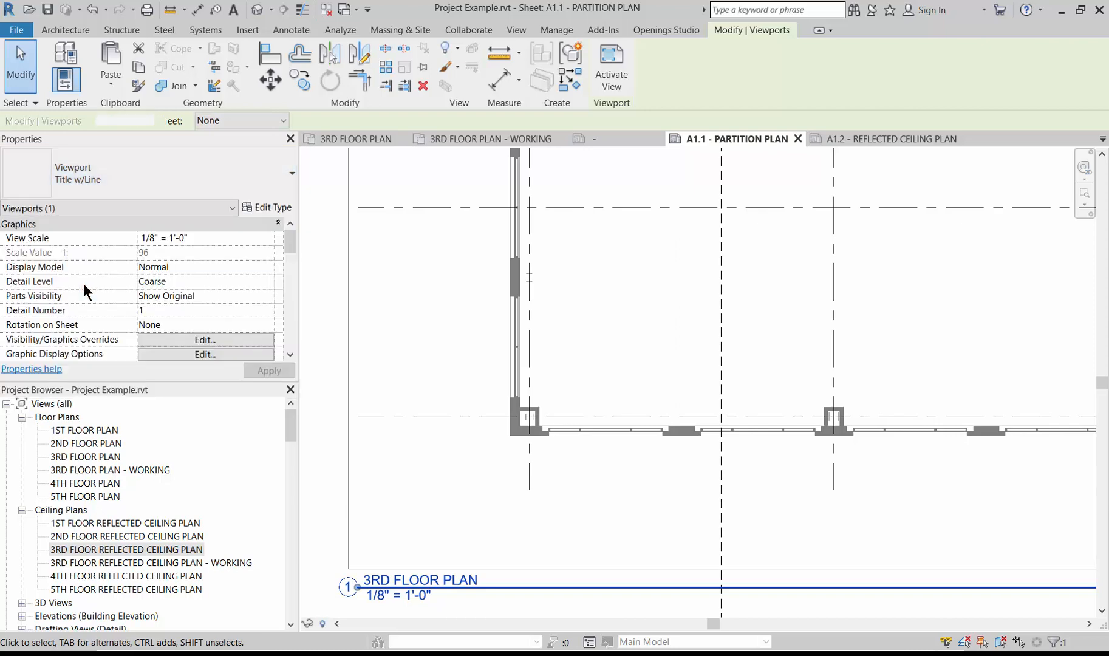
Step: Try the No Title type on the floor plan viewport, restore it to Title w/Line, and deselect it
click(131, 188)
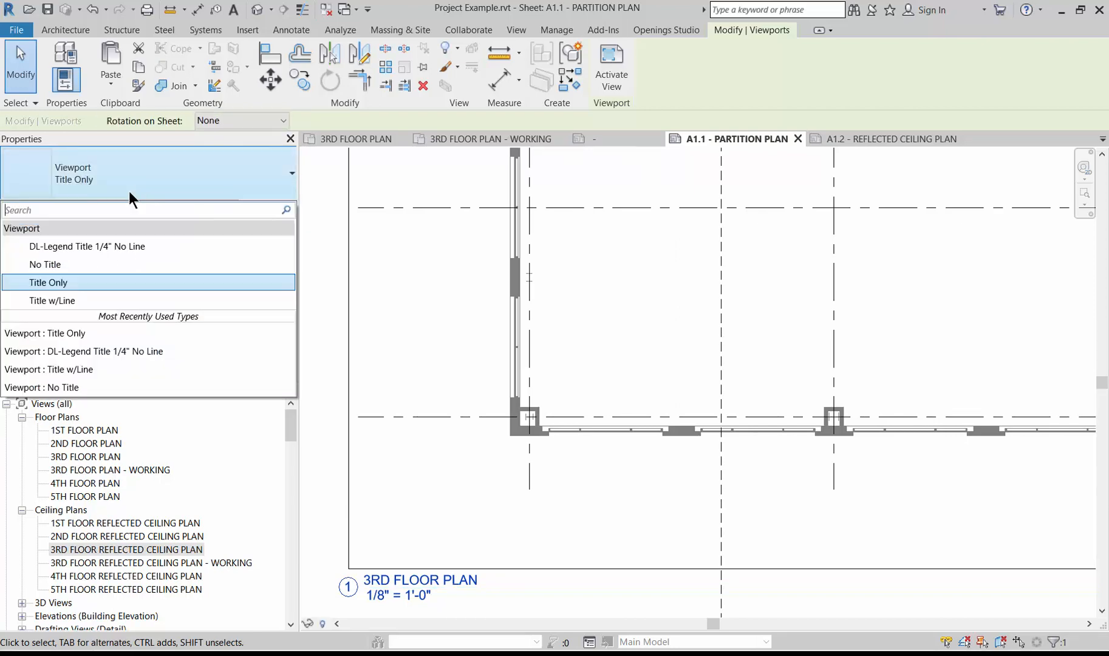
click(69, 261)
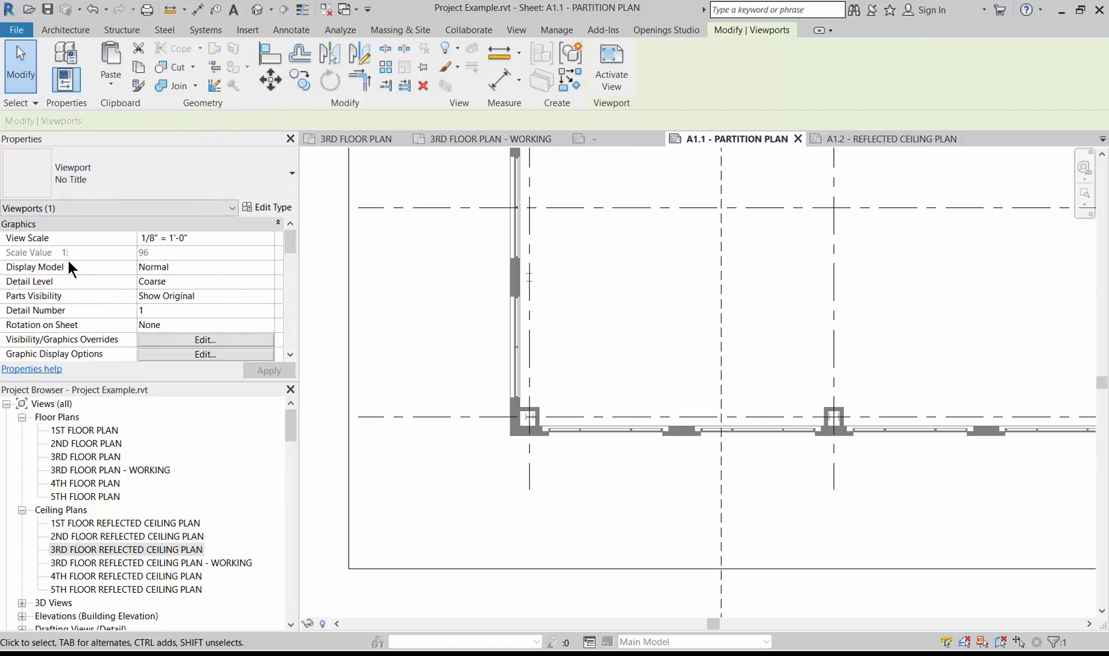
click(133, 168)
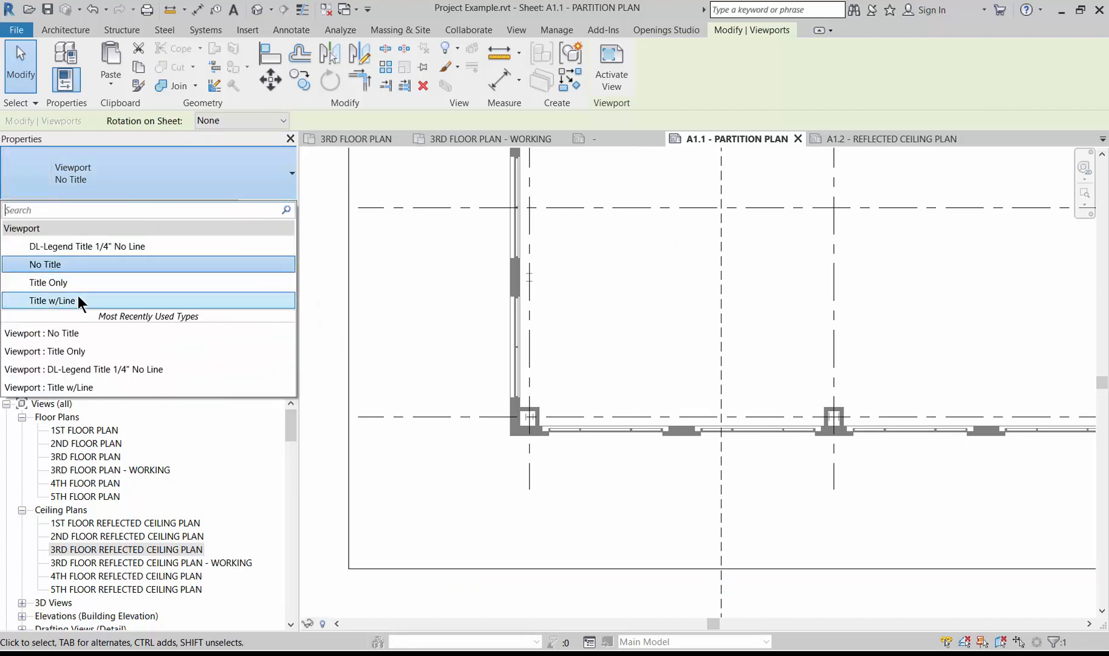
click(77, 296)
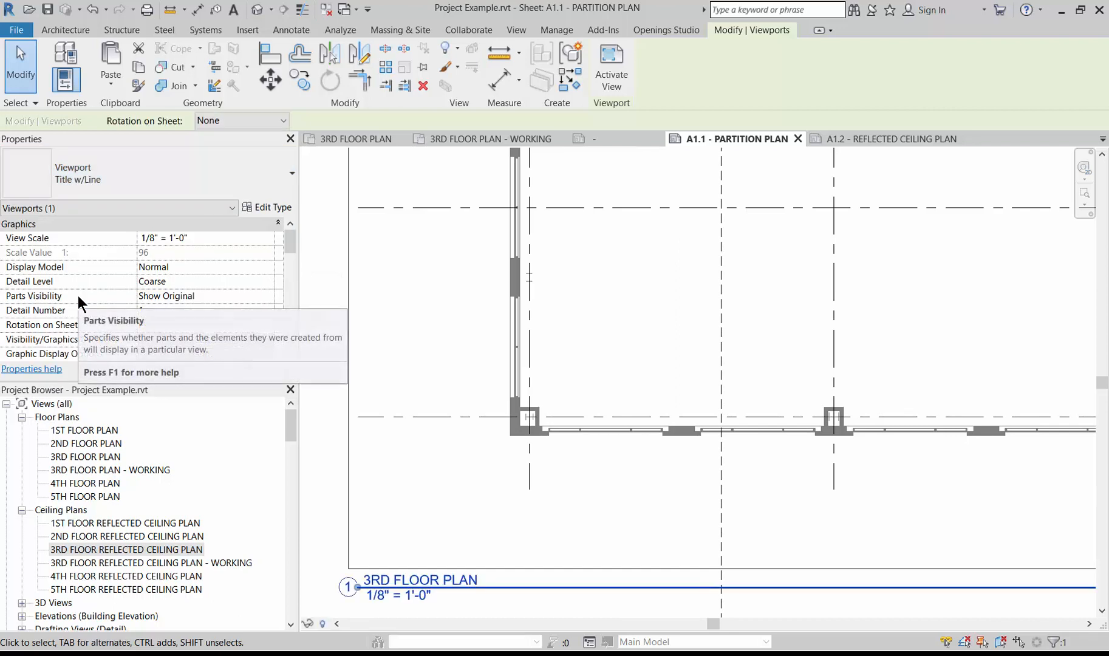
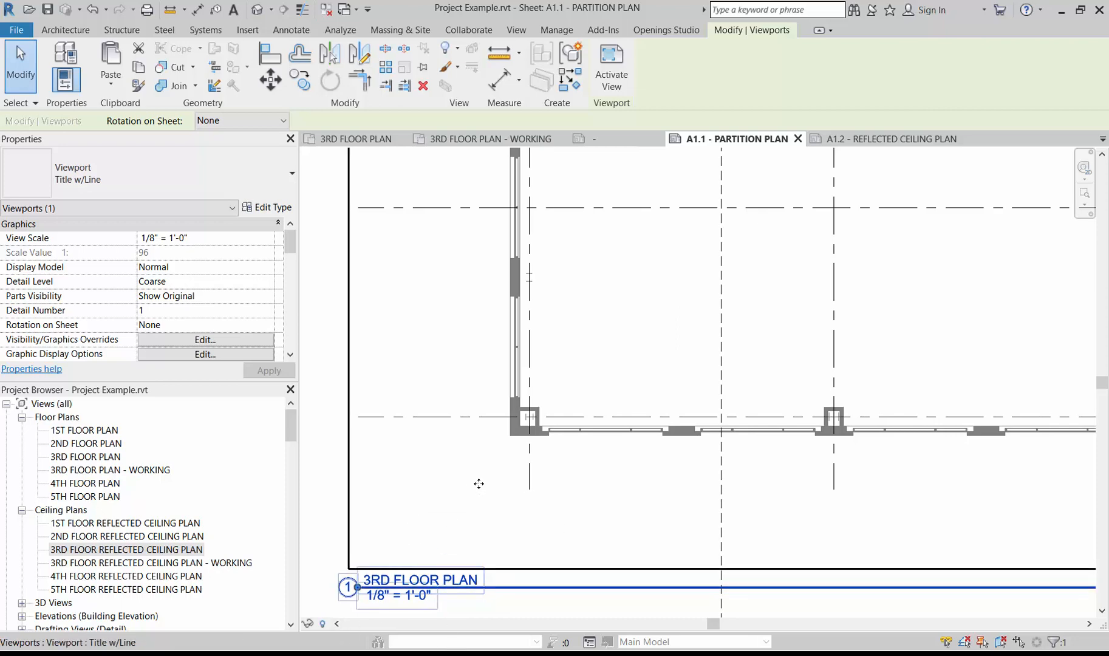
click(319, 472)
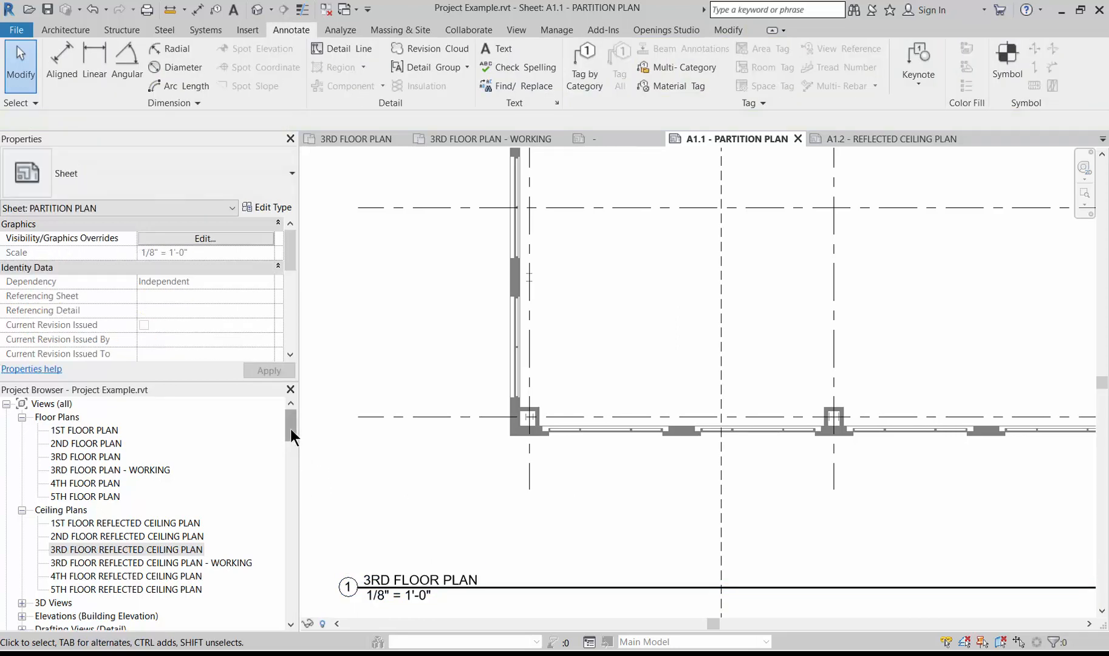
Step: Open the View Title annotation family for editing, dismissing the save reminder and its options without changes
mouse_move(290, 429)
mouse_down()
mouse_move(293, 598)
mouse_move(290, 489)
mouse_move(295, 548)
mouse_up()
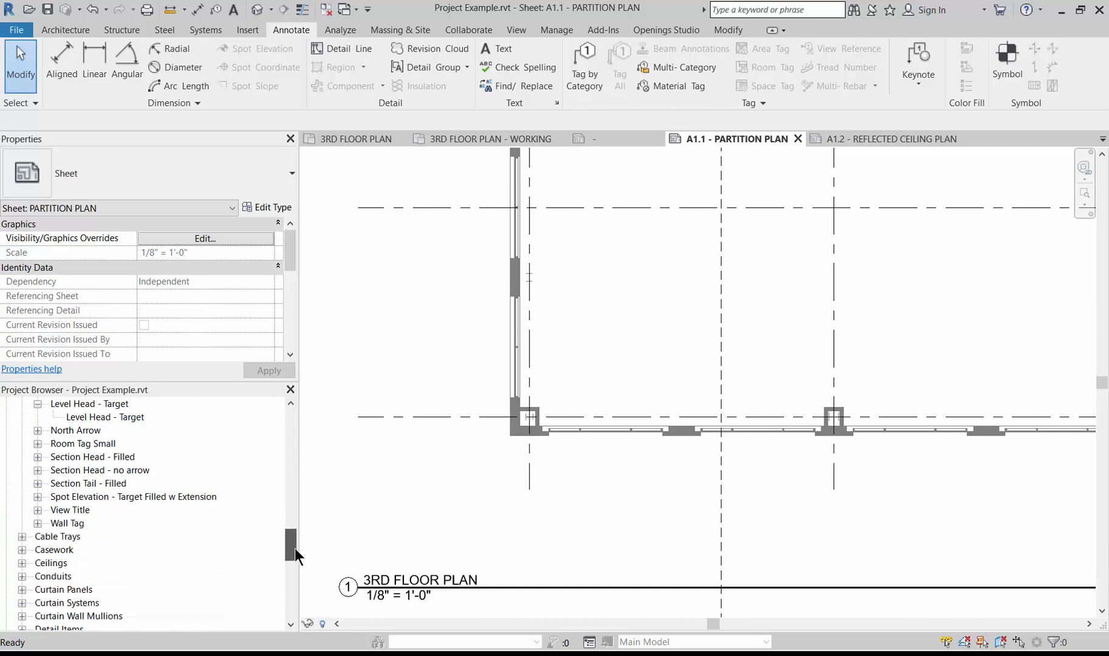
click(37, 510)
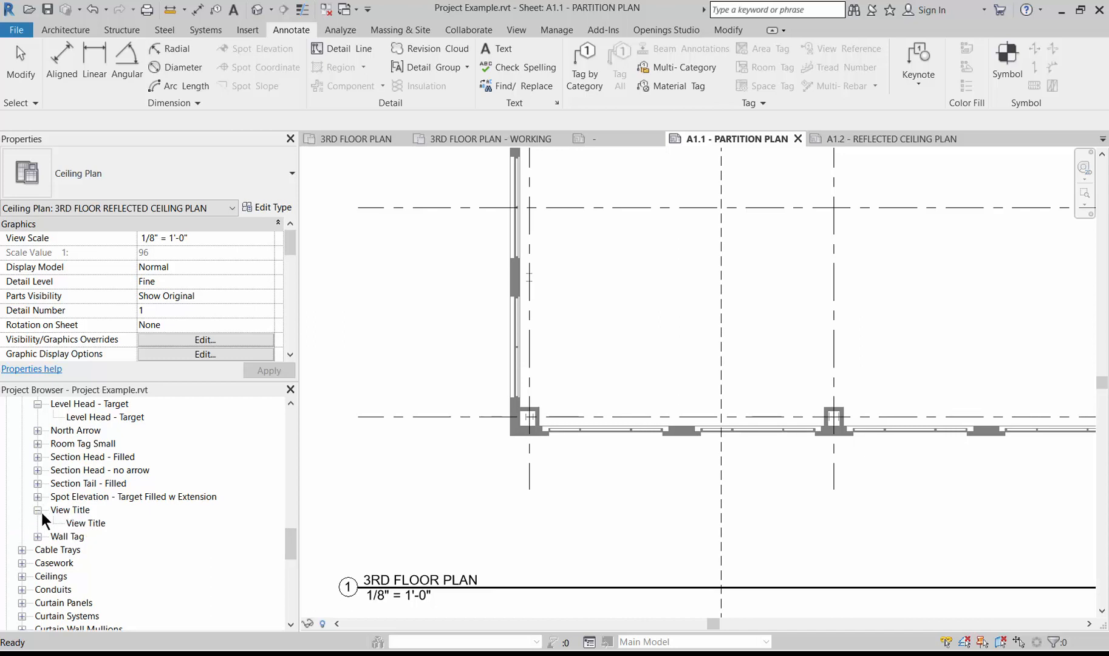
click(38, 510)
right_click(65, 510)
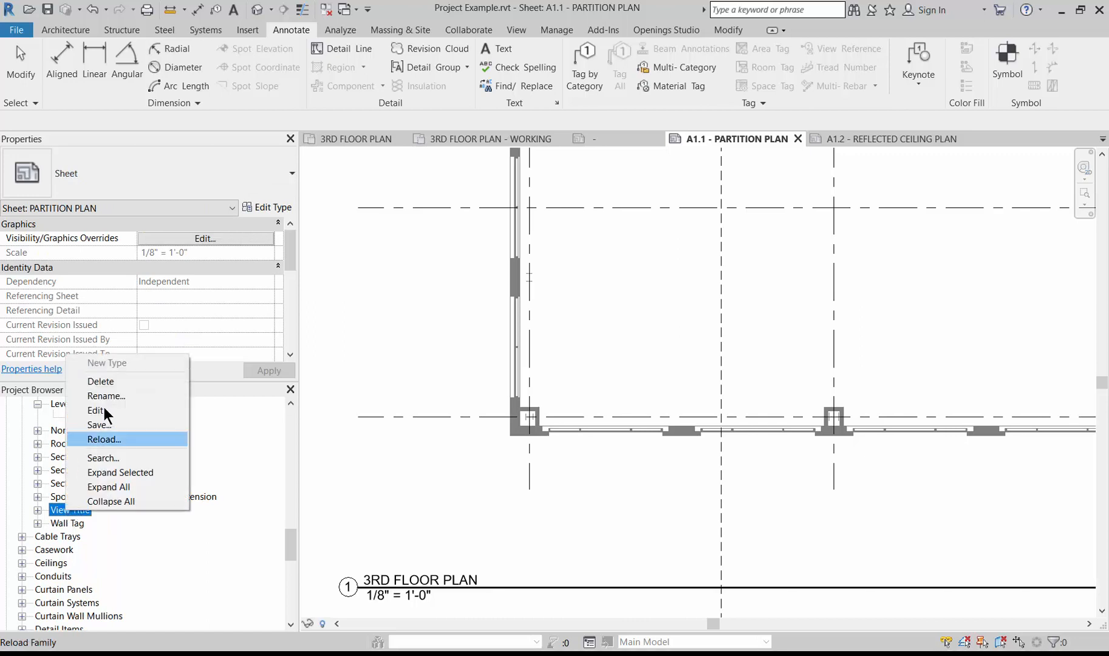
click(102, 413)
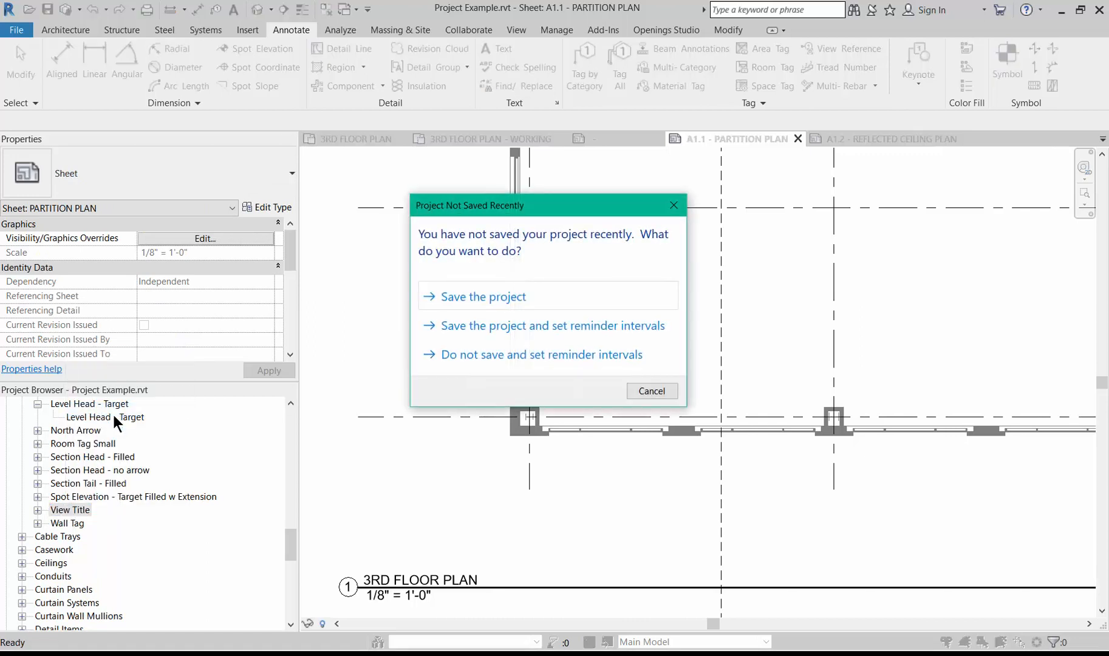
click(609, 349)
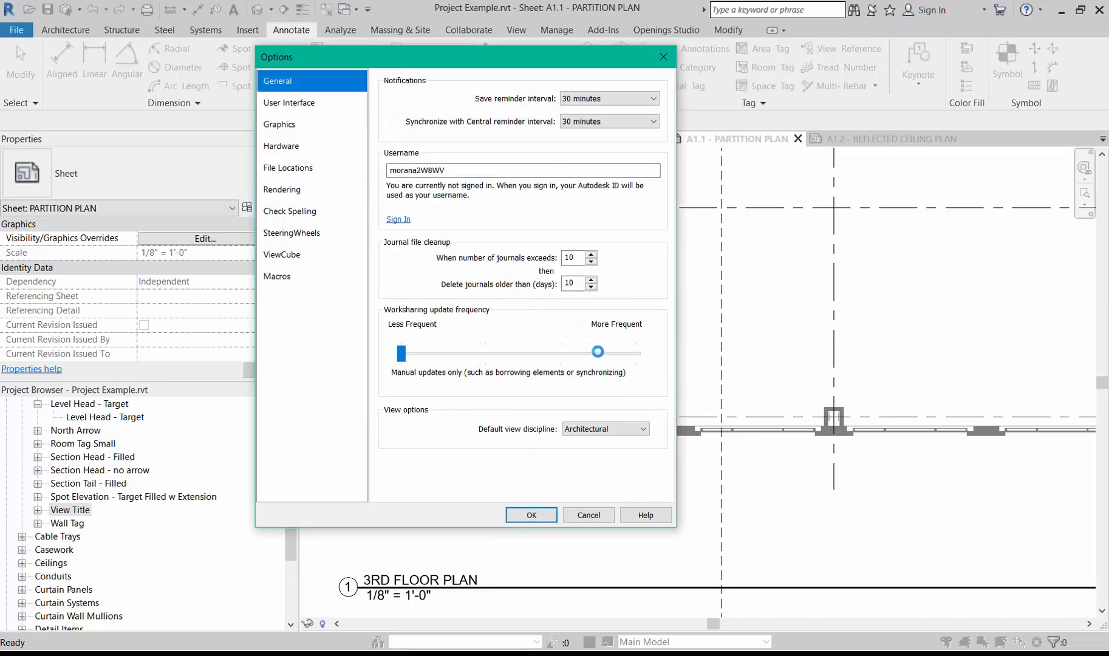
click(580, 514)
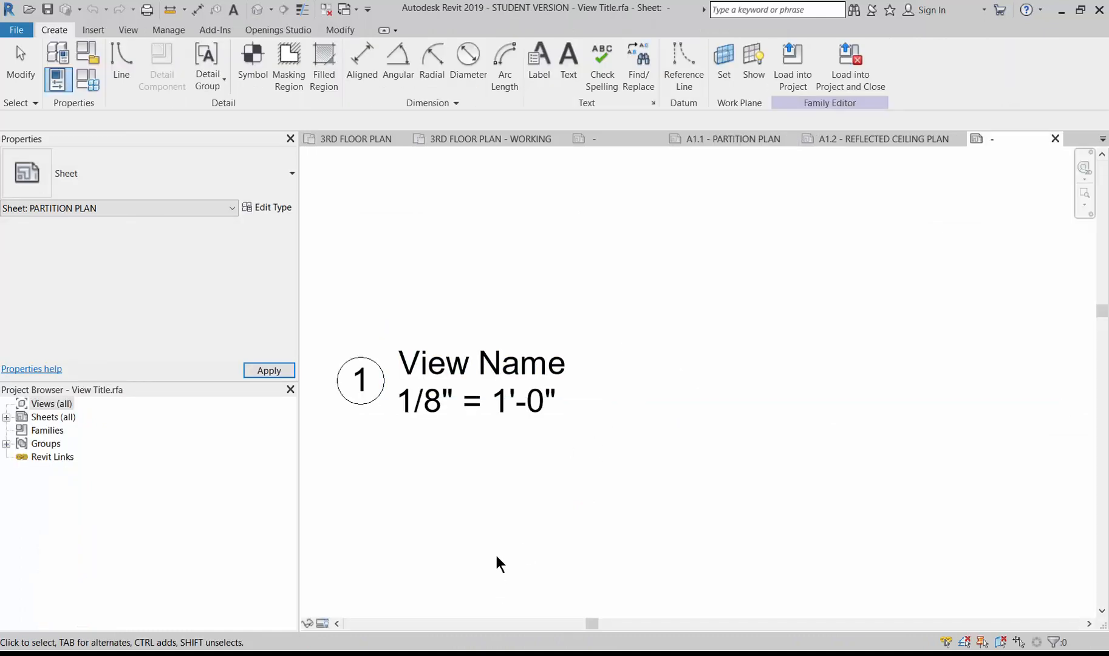
Step: Rename the View Name label's type to Label 1/8", keeping Arial as its text font
click(484, 362)
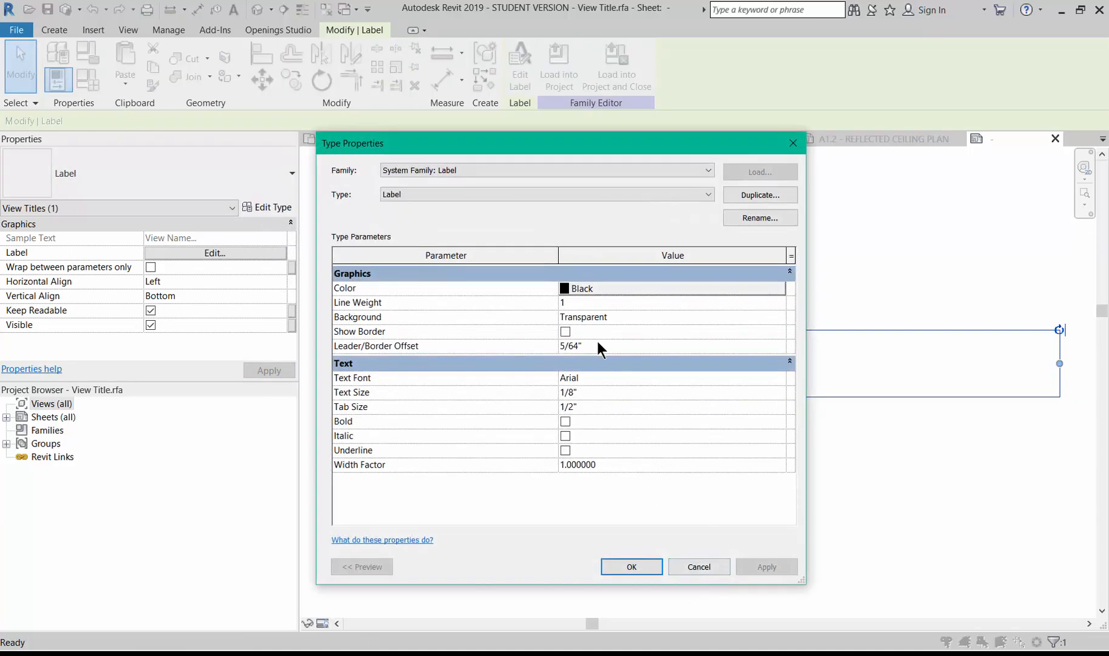
click(781, 377)
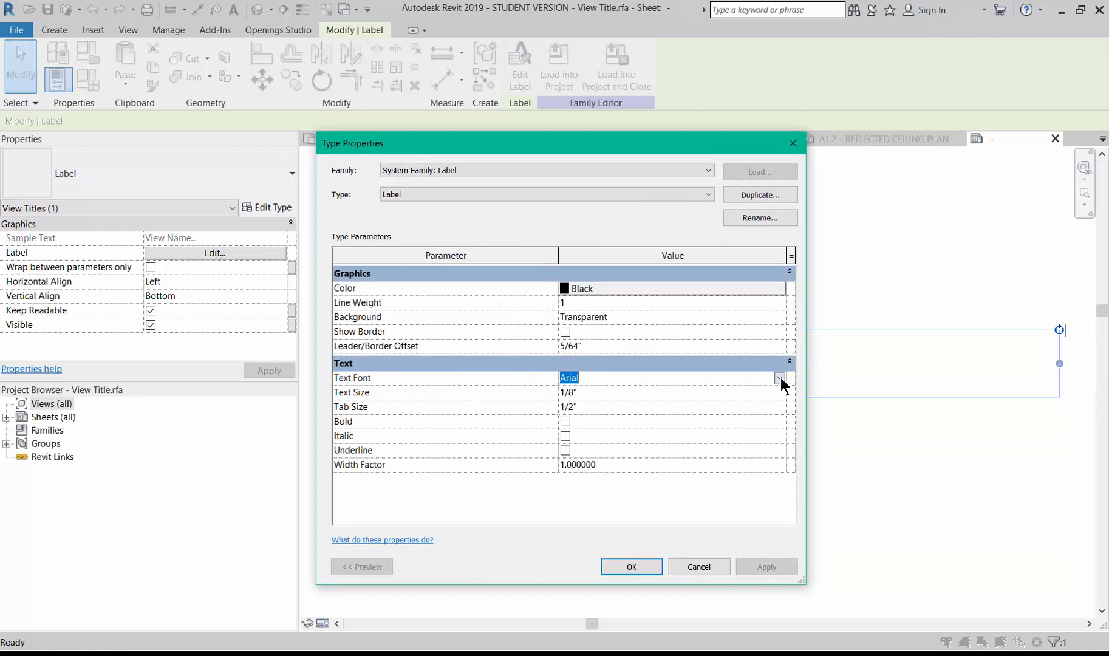
click(779, 378)
click(779, 378)
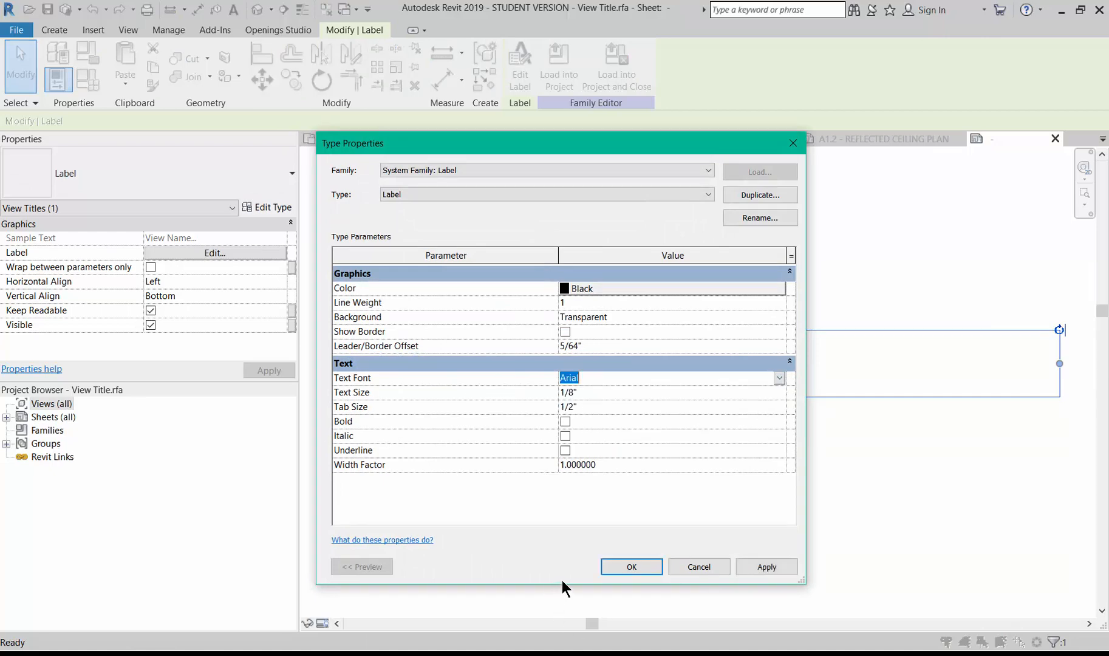
click(768, 219)
click(425, 402)
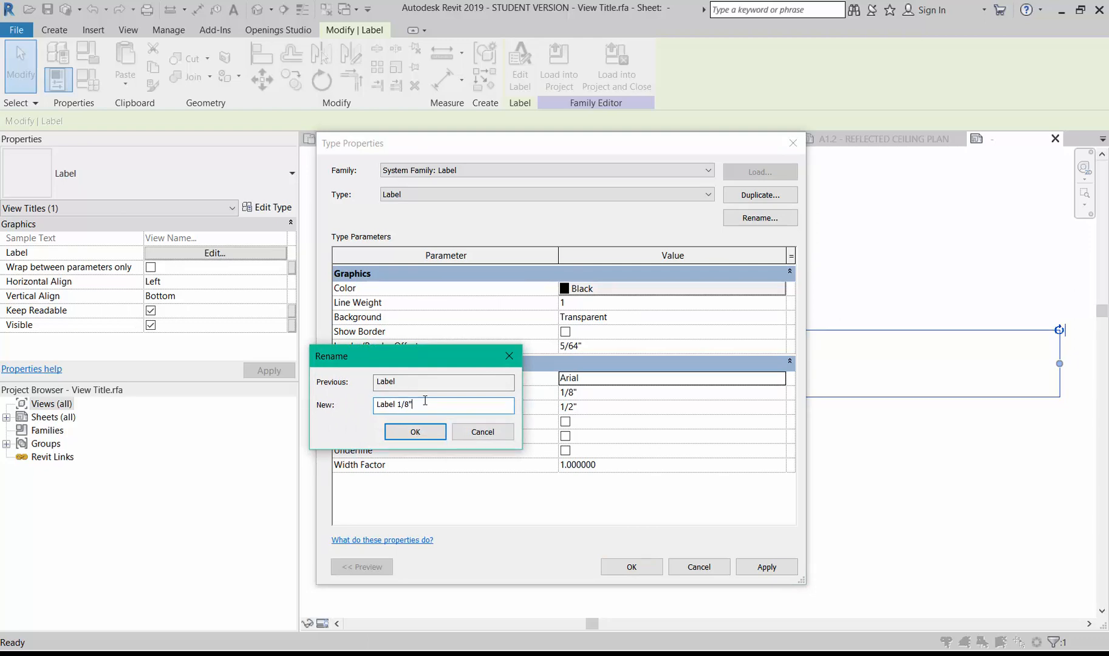
click(415, 432)
Step: Duplicate the label type as Label 1/4", set its text size to 1/4", and apply it to the View Name label
click(741, 196)
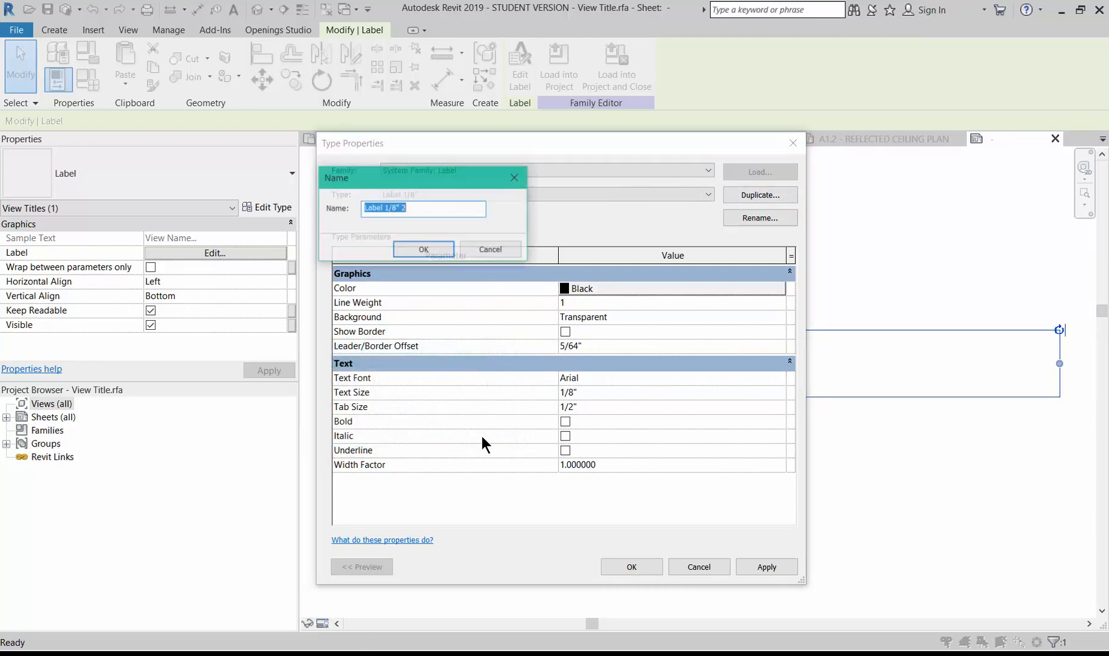
drag(396, 208, 399, 209)
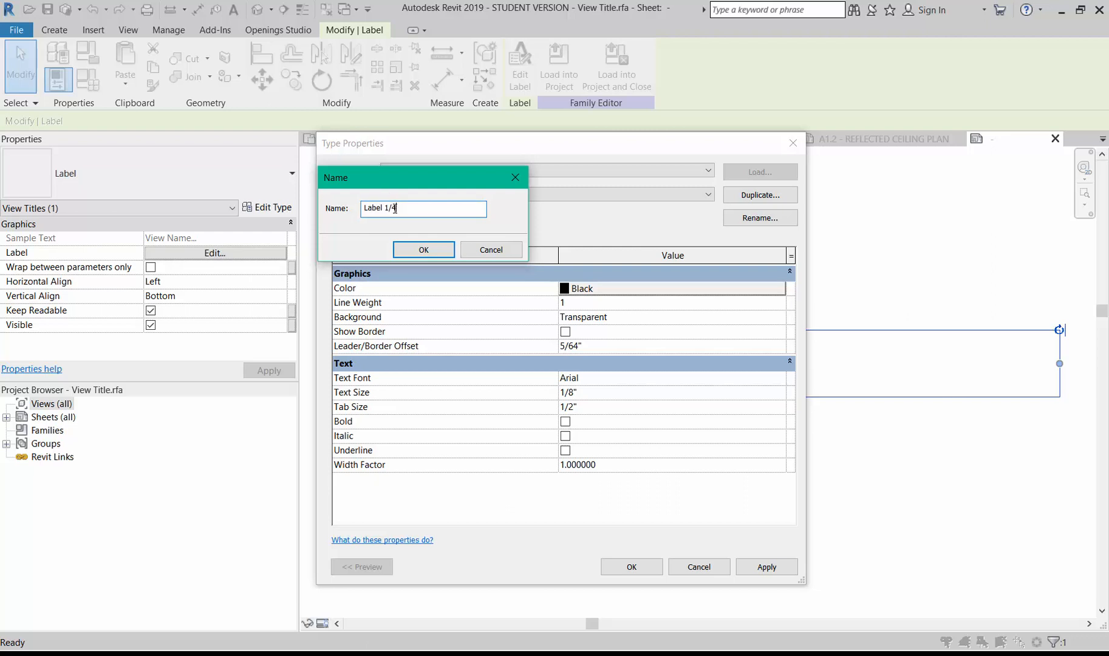
click(424, 250)
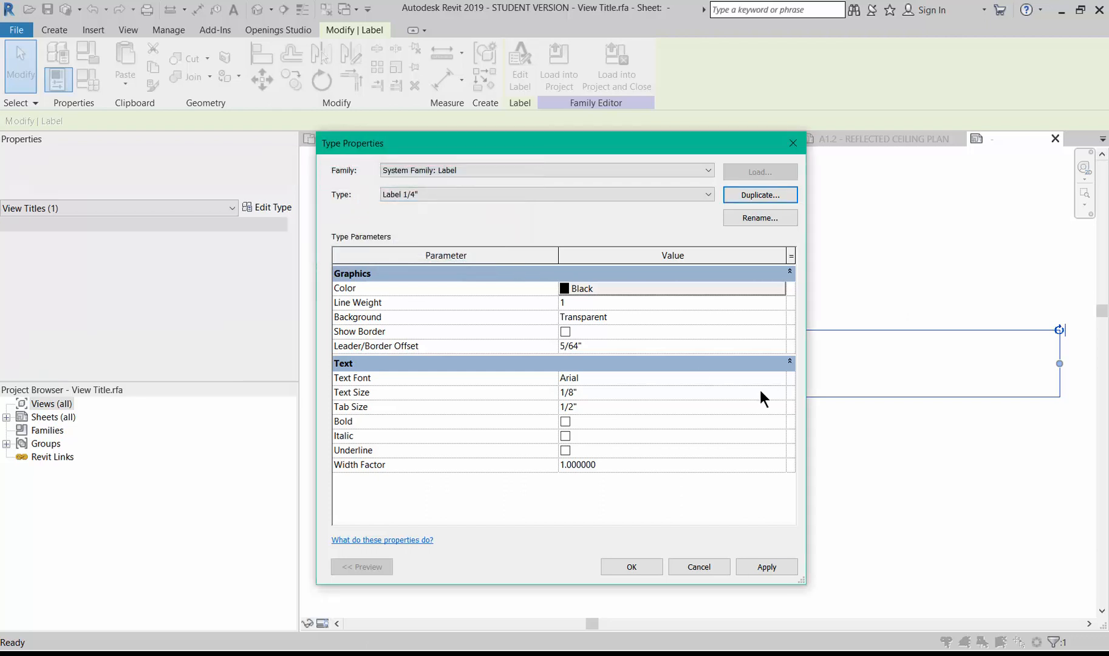
click(780, 395)
click(780, 395)
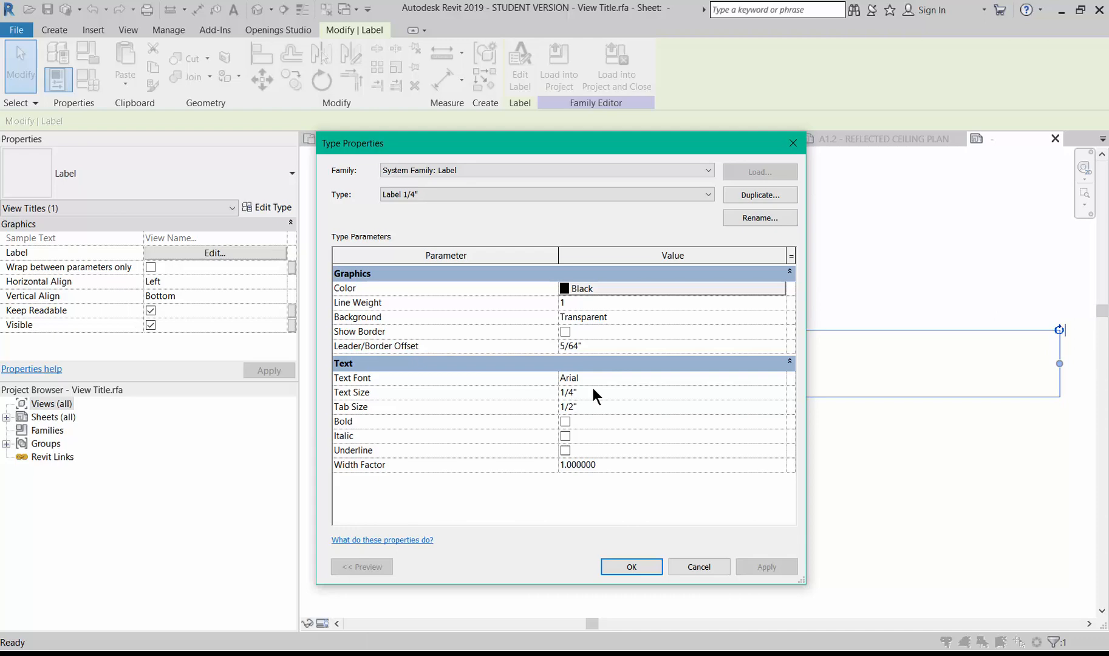
click(623, 569)
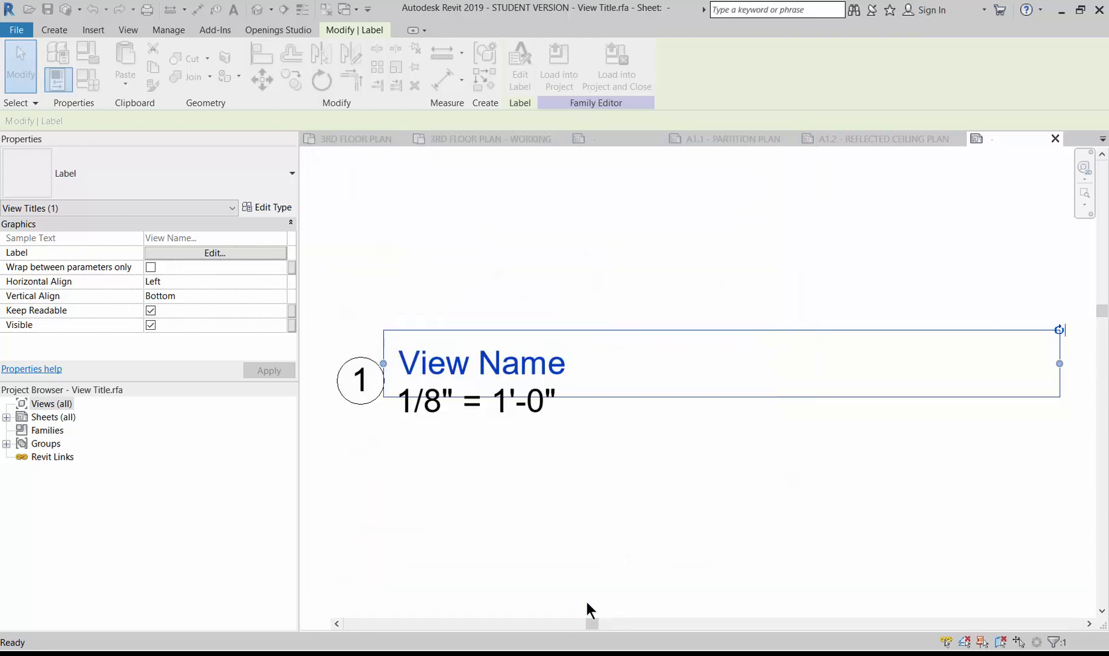
click(511, 578)
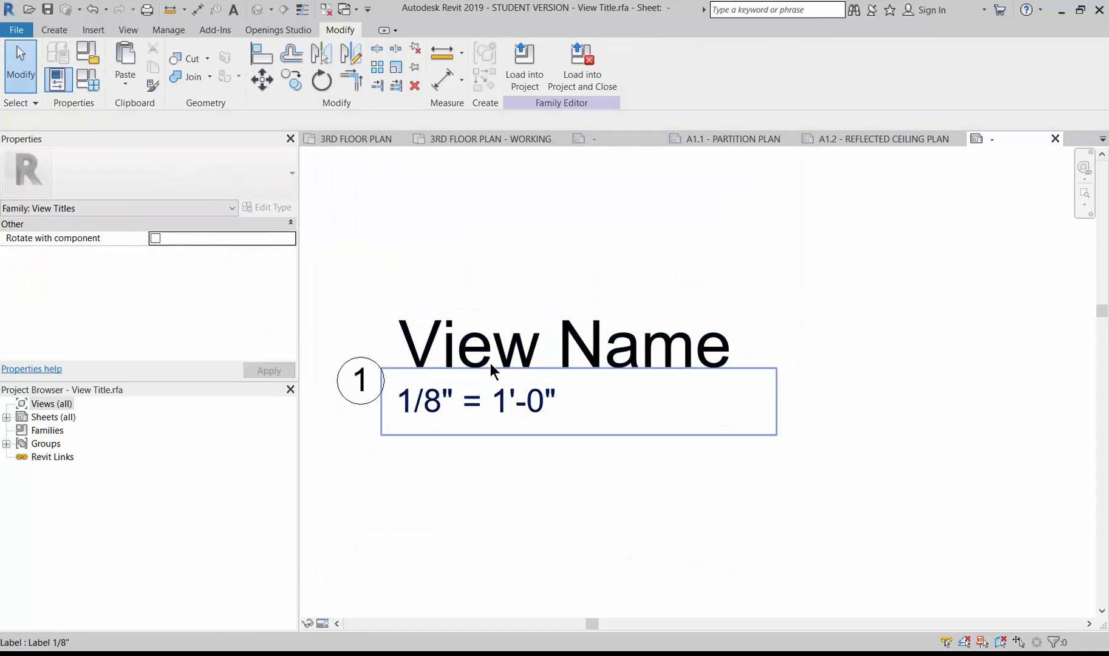
Step: Copy the View Name label, paste it aligned to the current view, and assign the copy the Label 1/8" type
click(531, 352)
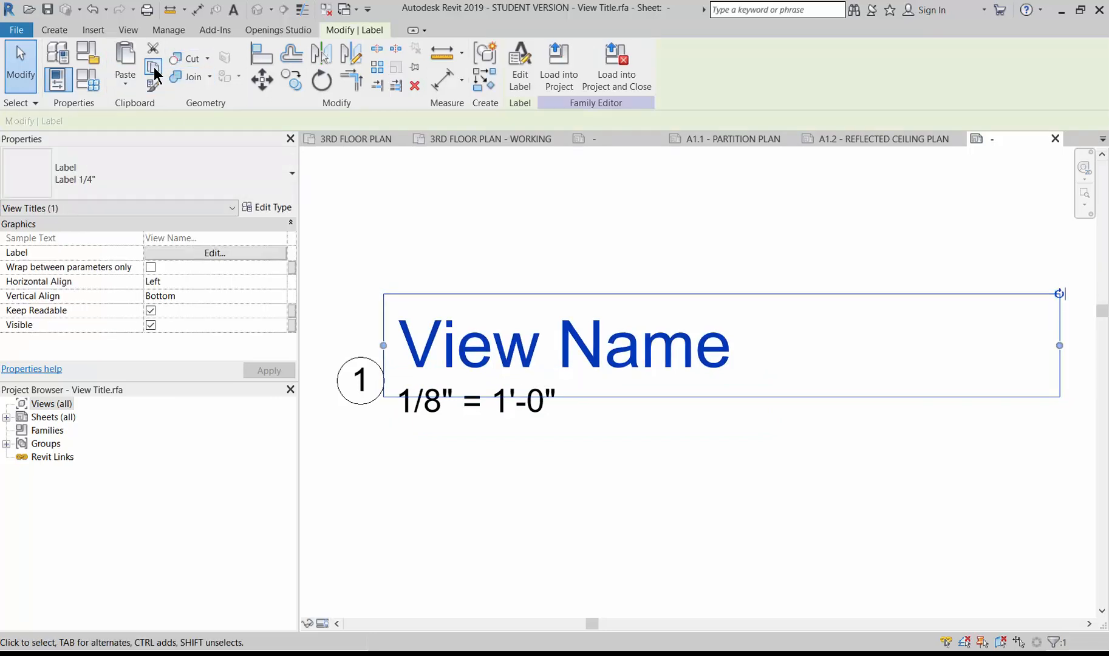
click(127, 86)
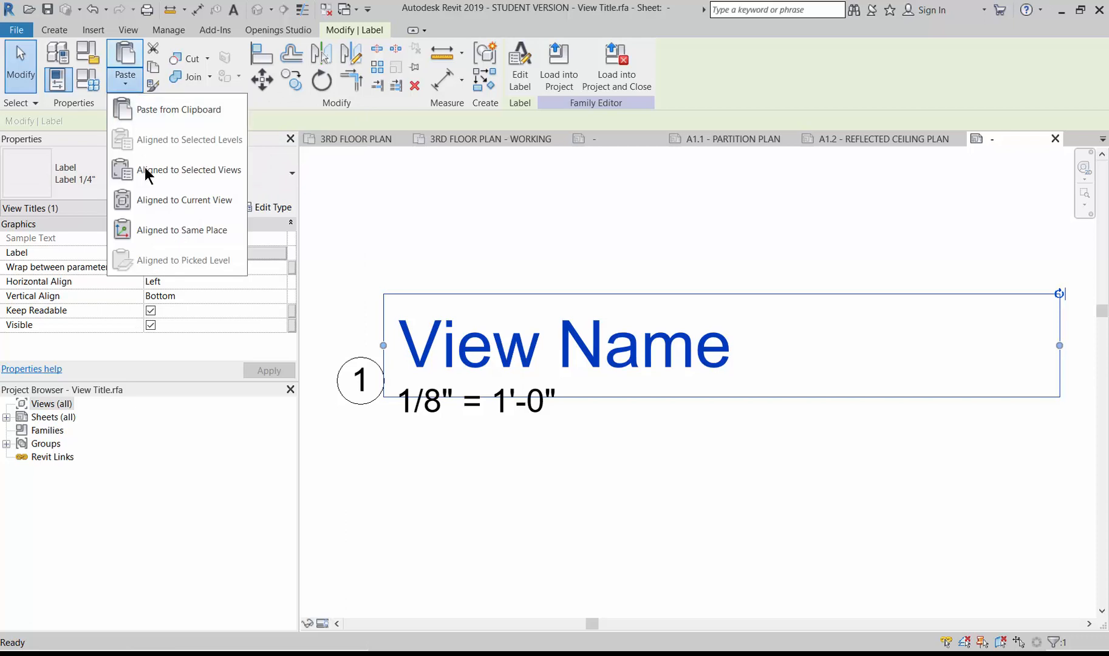
click(154, 199)
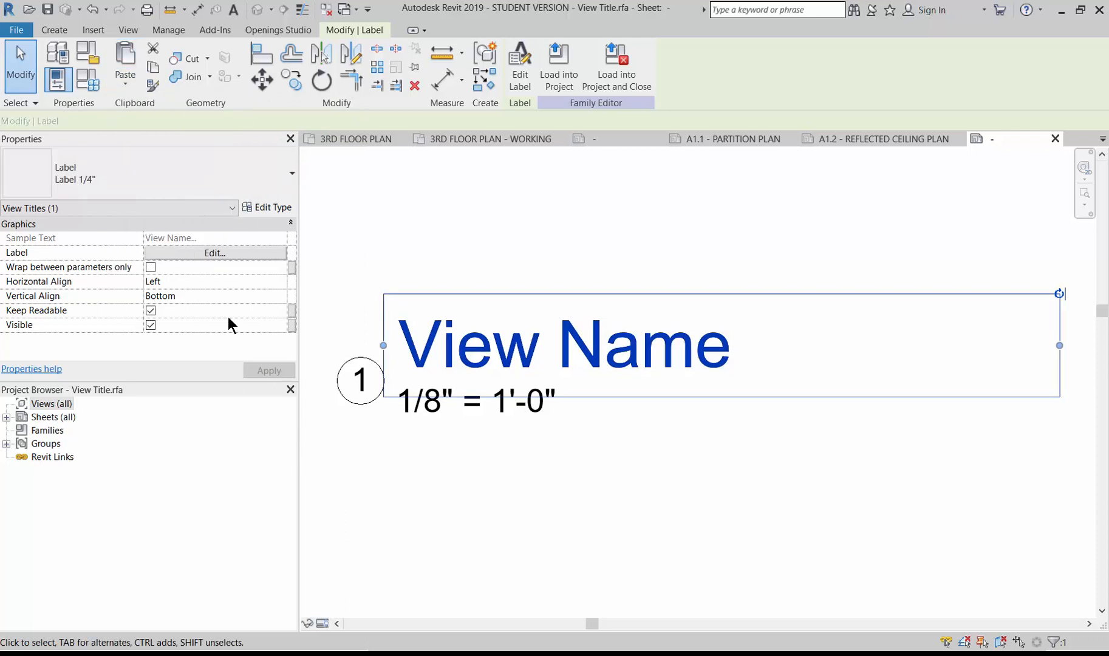
click(178, 193)
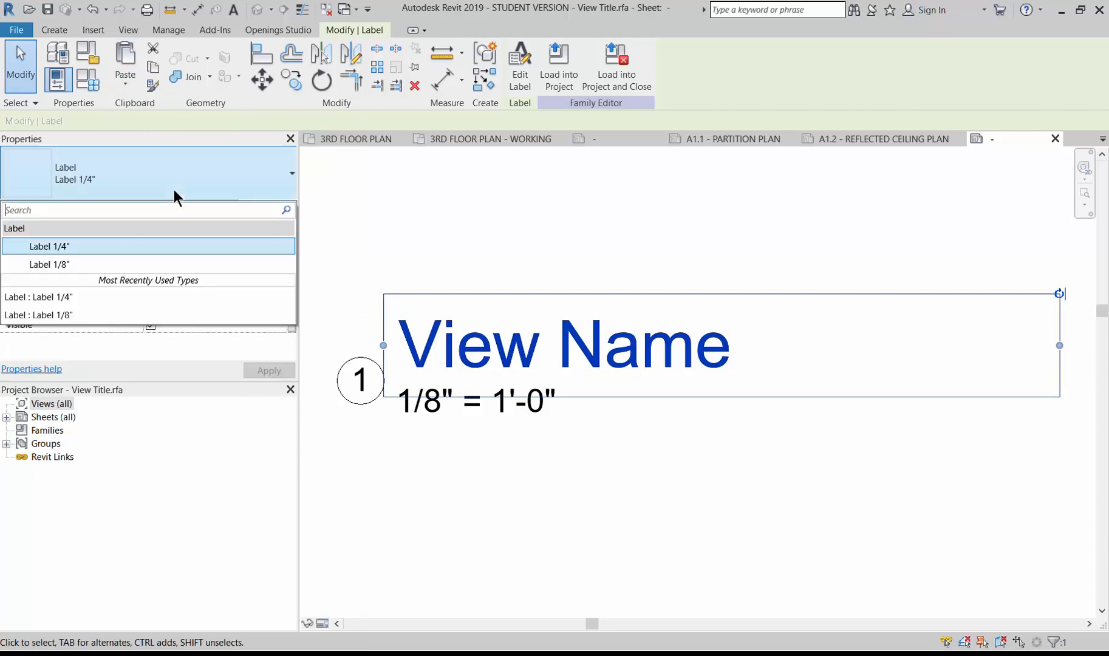
click(140, 264)
click(579, 541)
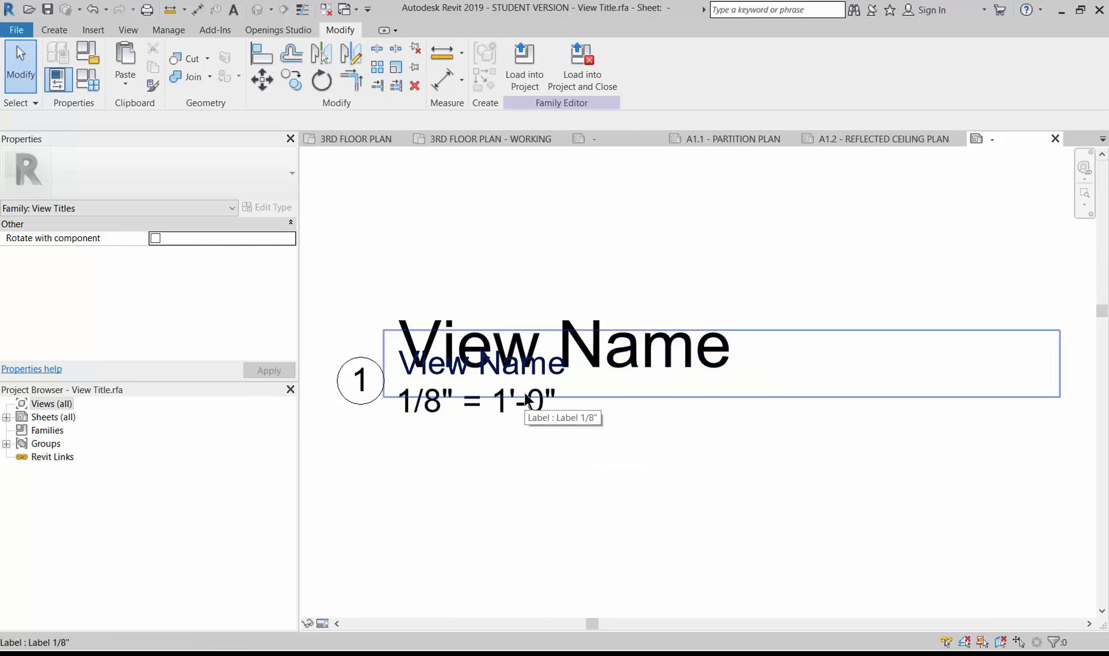
Step: Associate the Label 1/4" View Name label's visibility with a new type parameter "1/4" Title" grouped under Visibility
click(653, 352)
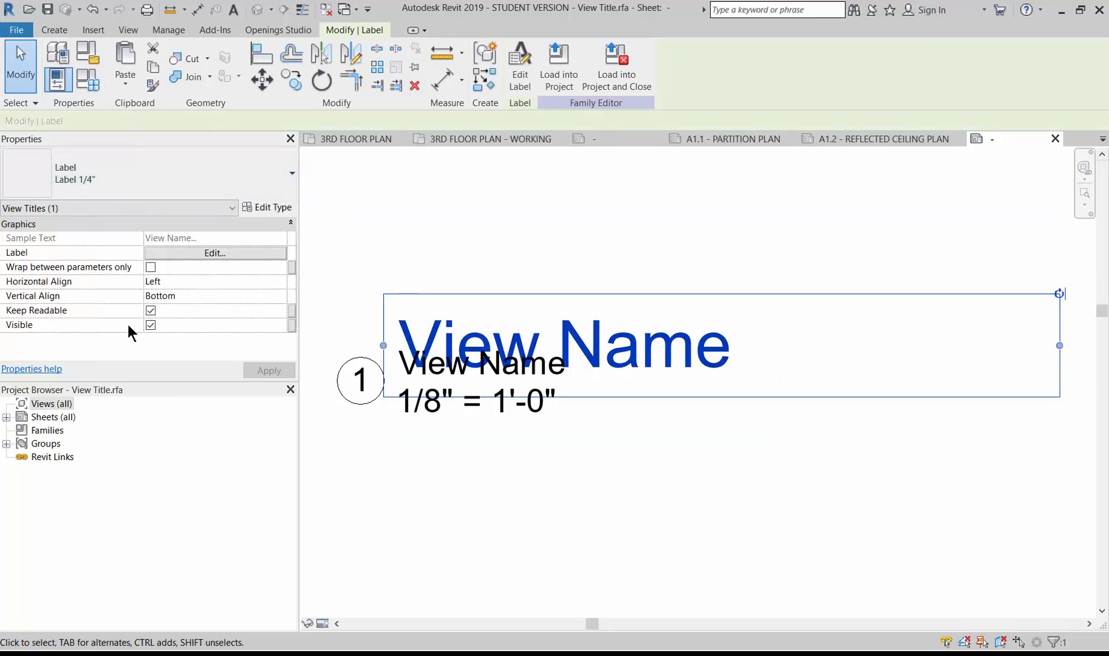
click(291, 325)
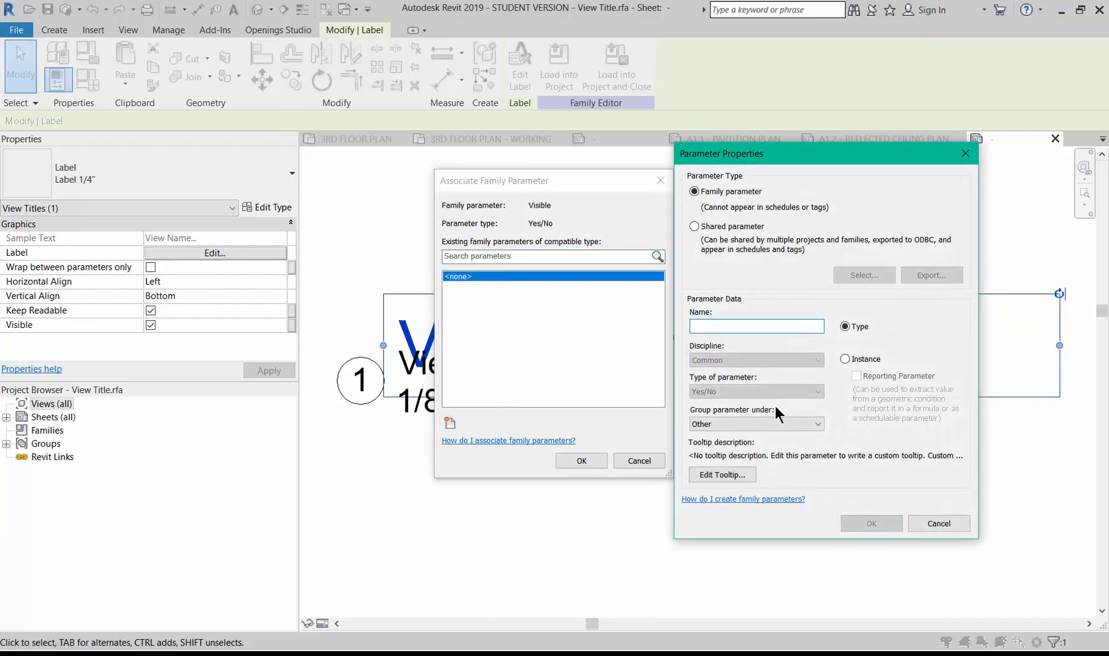
text(1/4" Title)
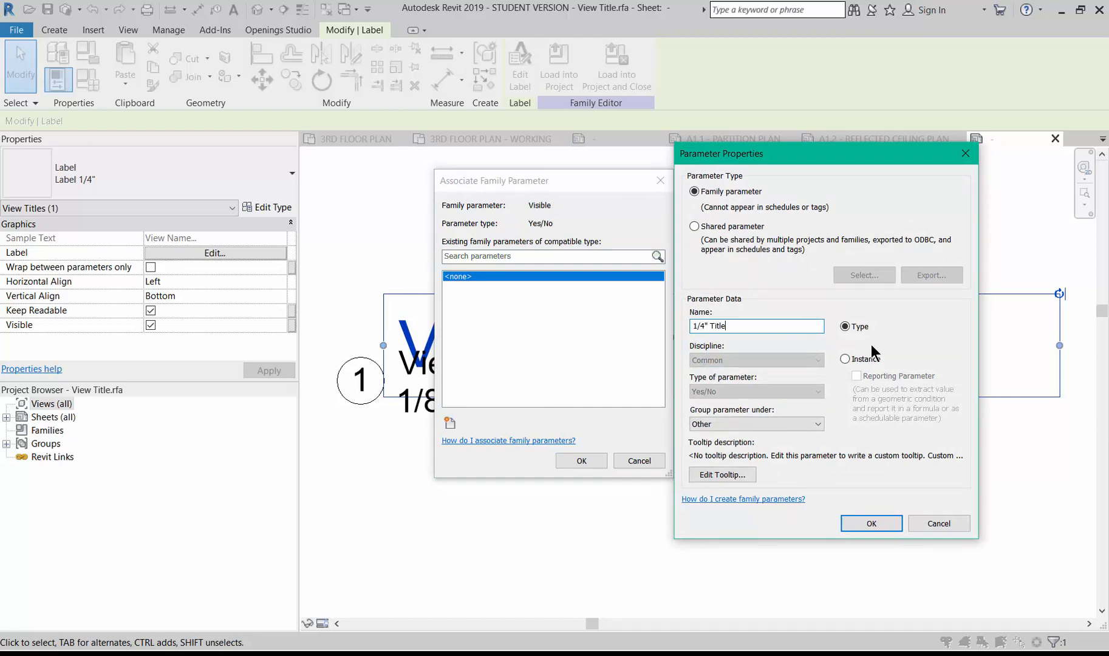
click(767, 425)
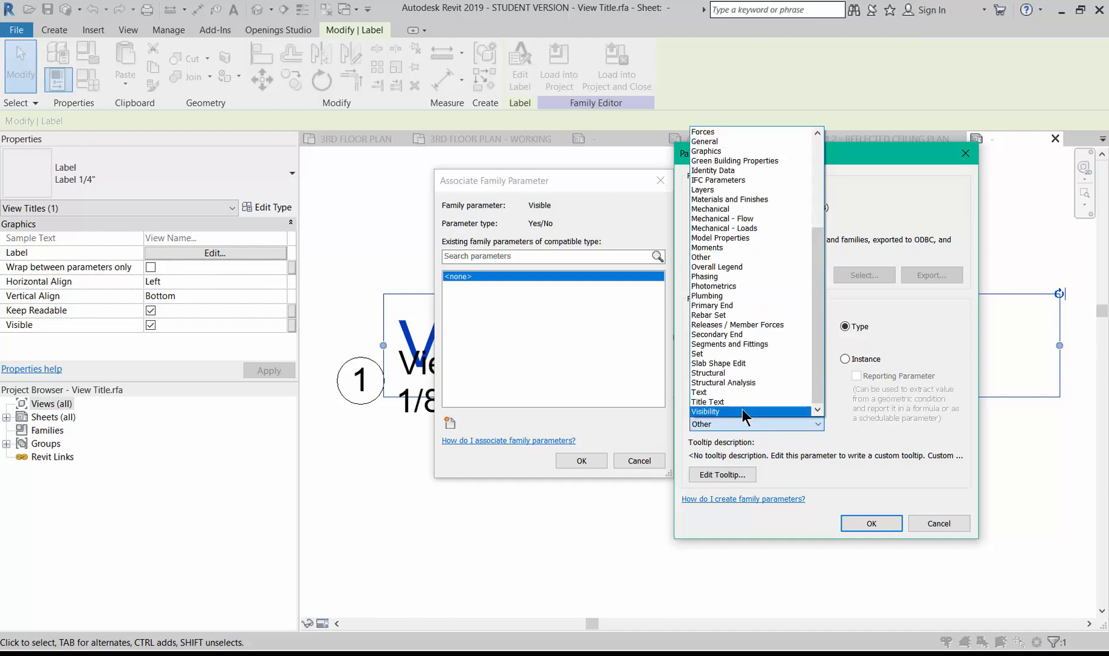
click(742, 412)
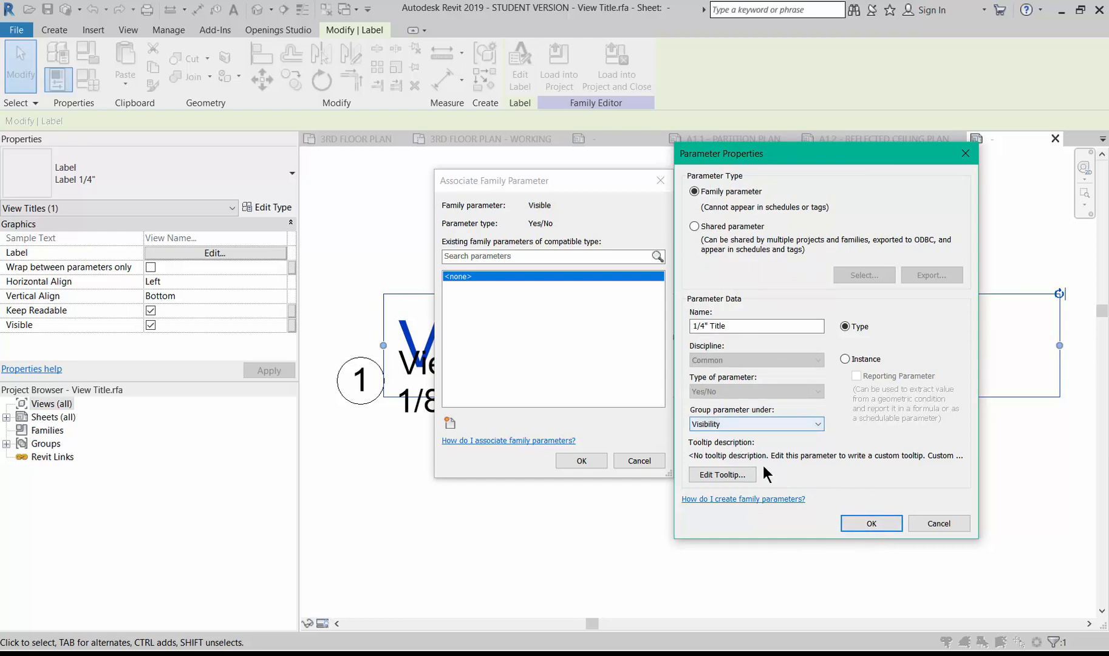
click(868, 525)
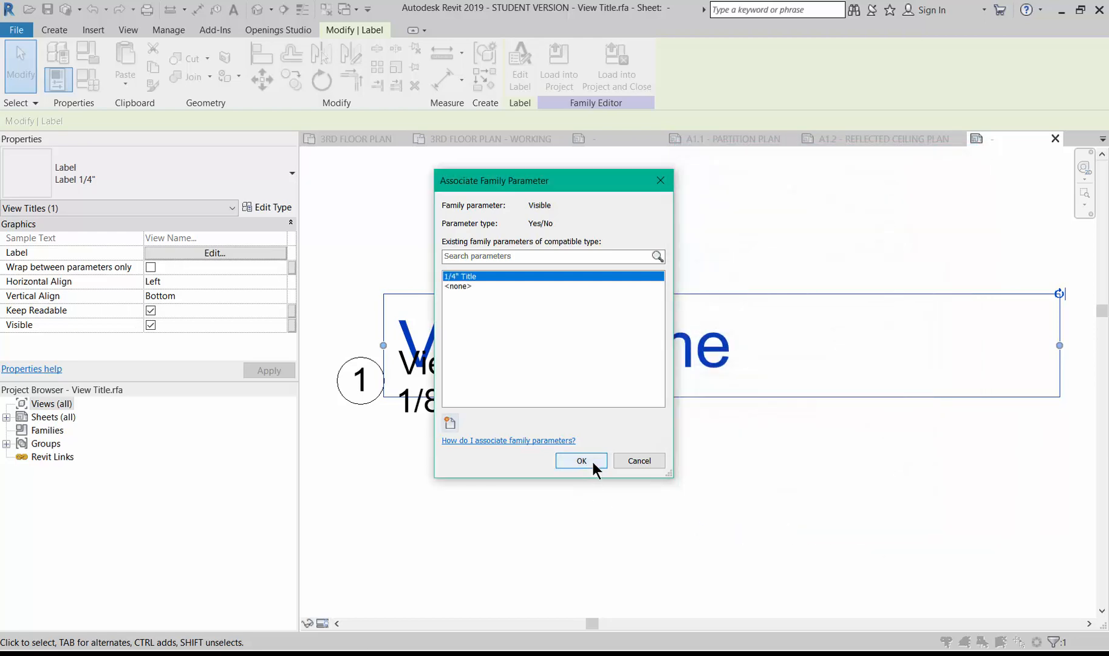
click(591, 461)
click(521, 513)
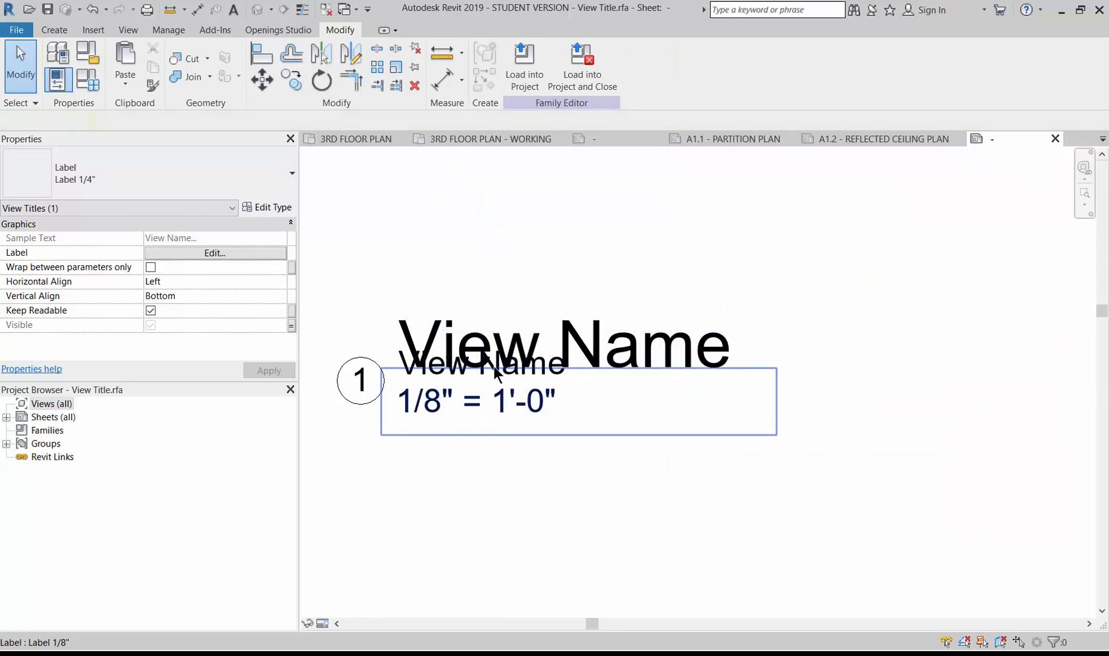
Step: Associate the Label 1/8" View Name label's visibility with a new type parameter "1/8" Title" grouped under Visibility
click(497, 365)
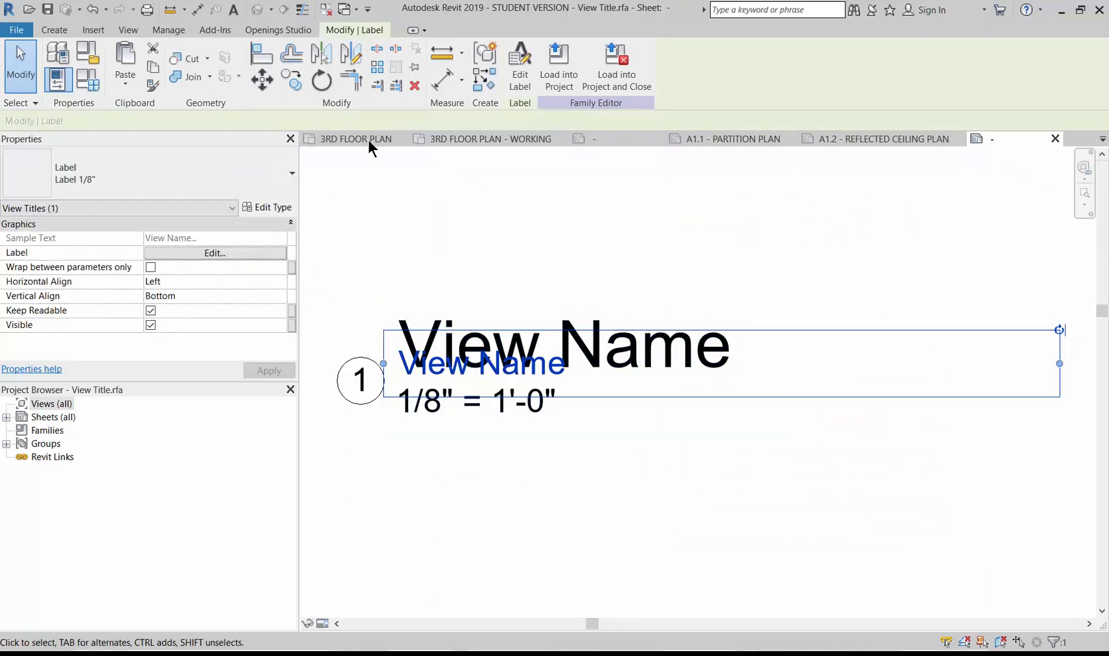
click(292, 325)
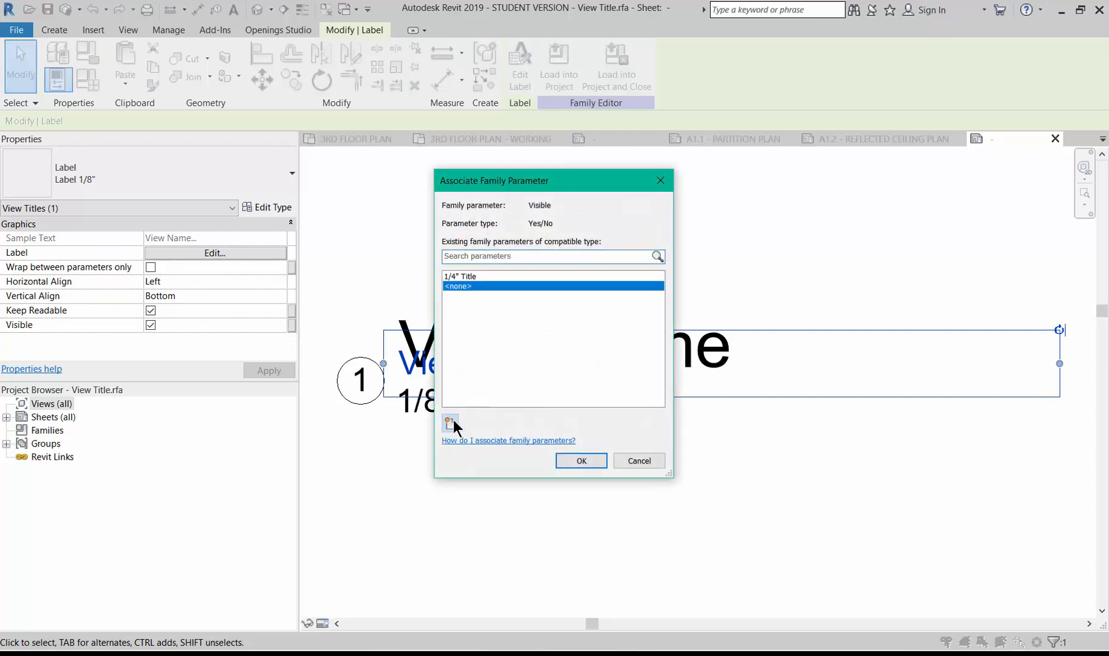
click(450, 423)
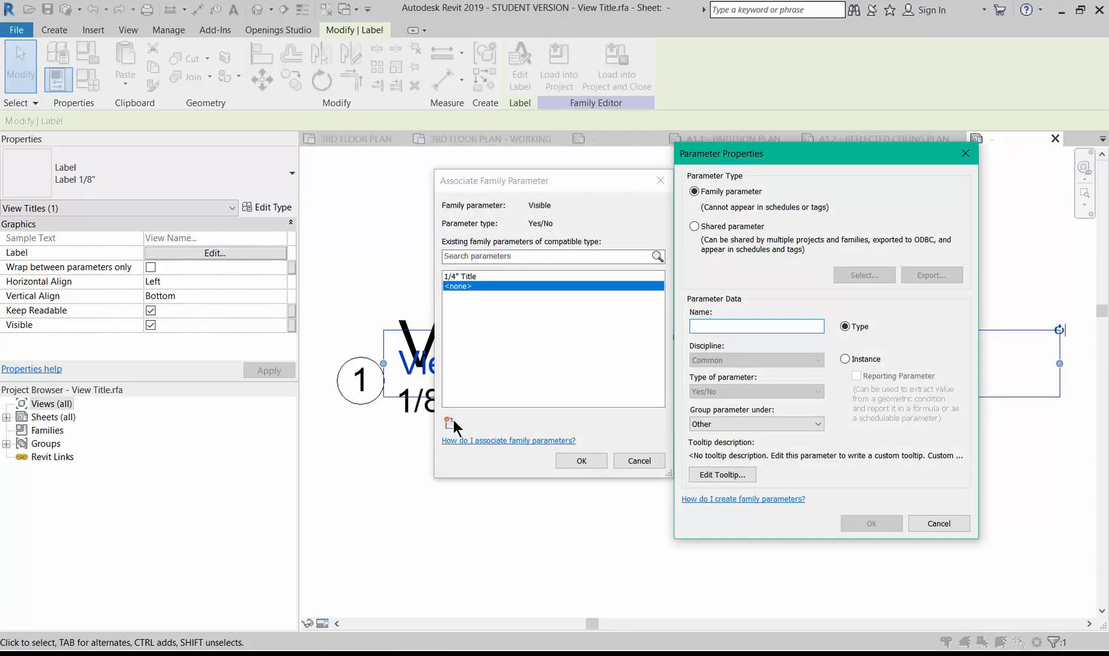
text(1/8" Title)
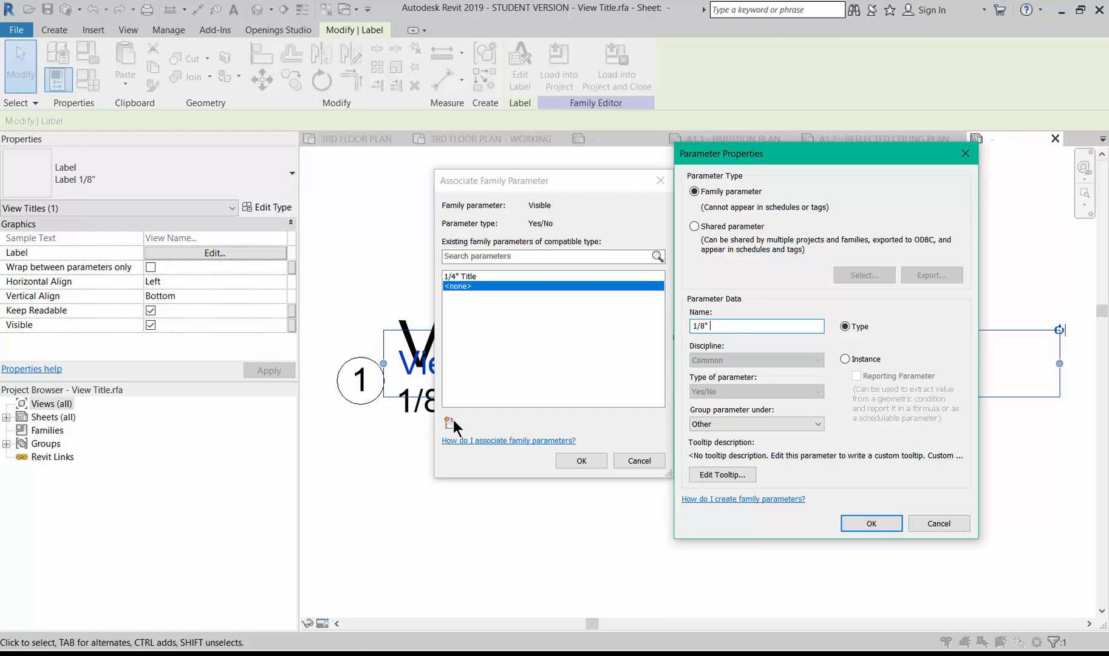
click(697, 424)
click(704, 405)
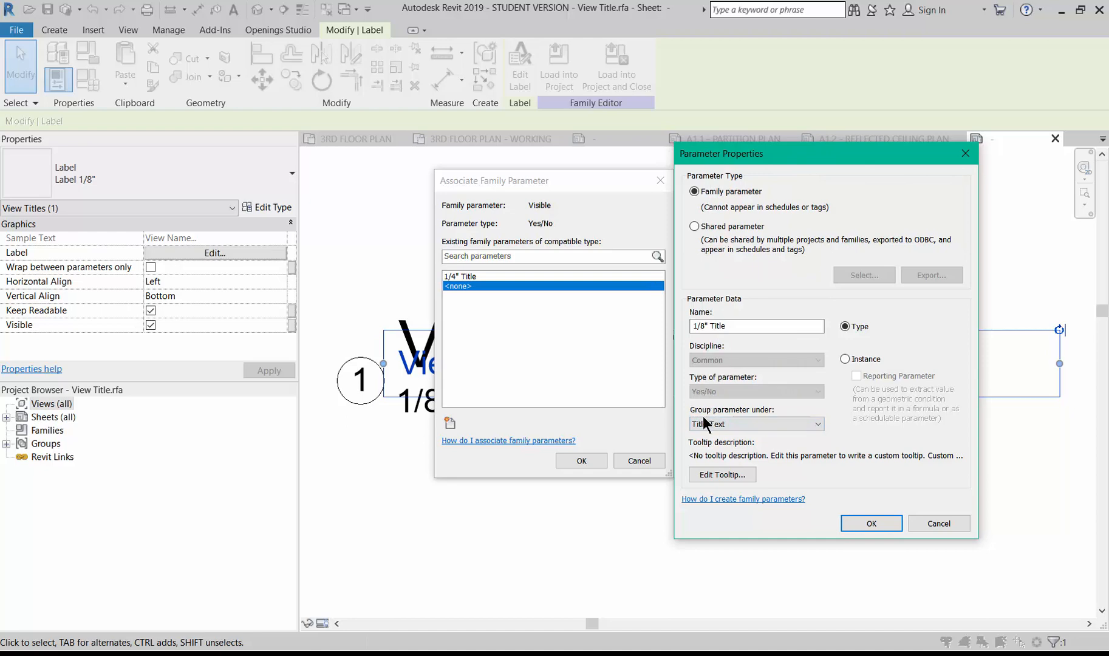
click(705, 424)
click(705, 412)
click(868, 523)
click(556, 463)
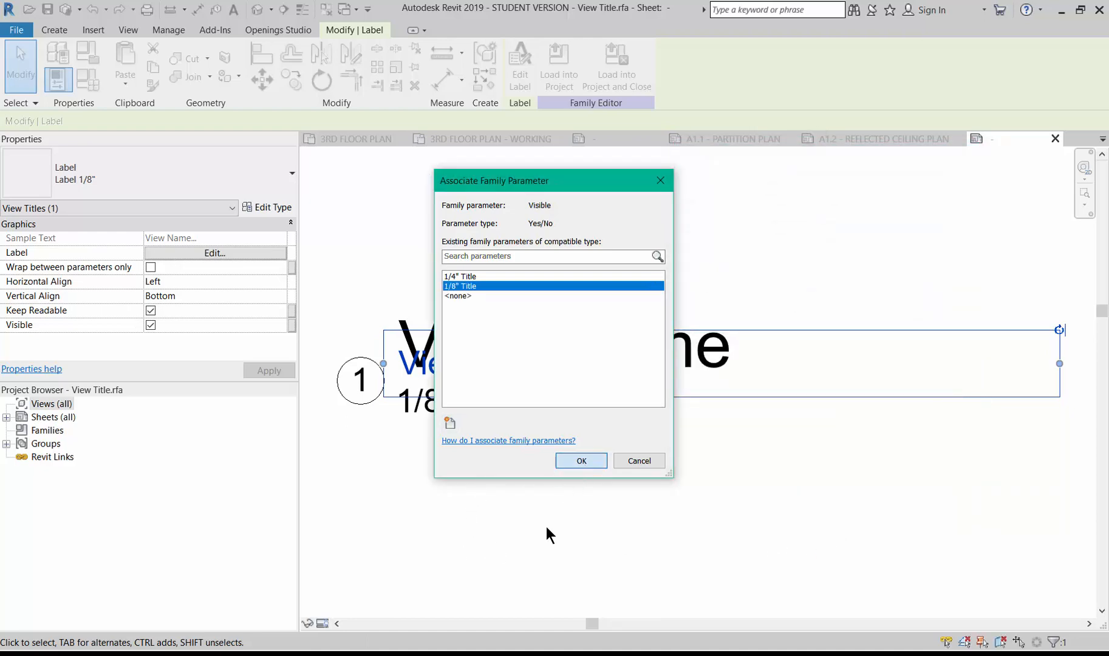
click(508, 552)
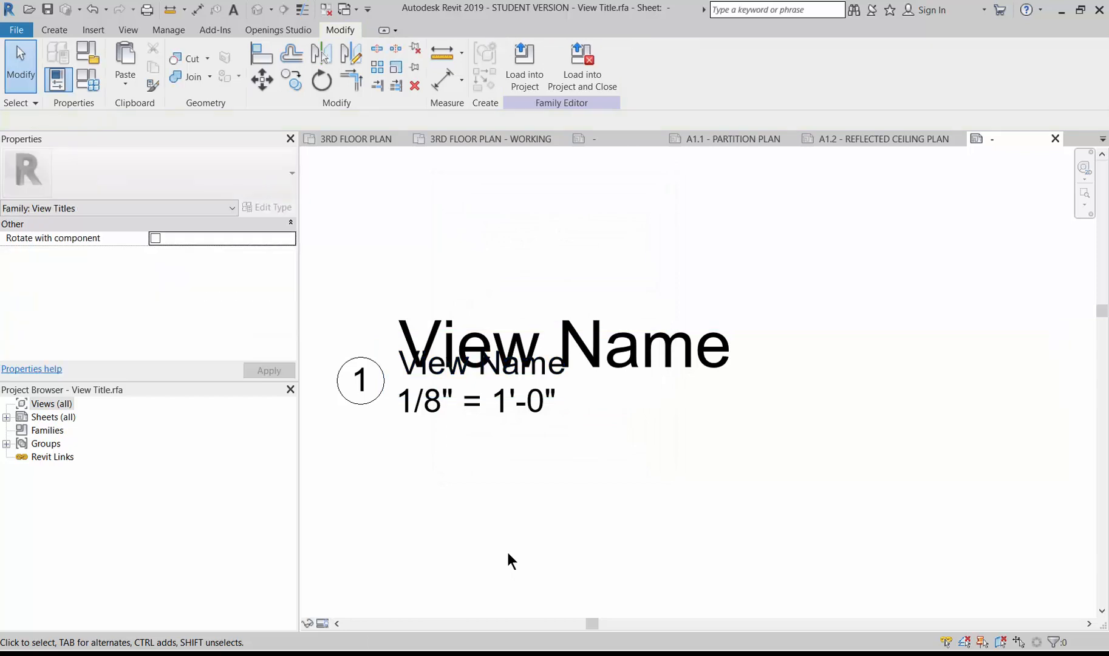
Step: Associate the view scale label's visibility with a new type parameter "Scale" grouped under Visibility, leaving its label type properties untouched
click(461, 406)
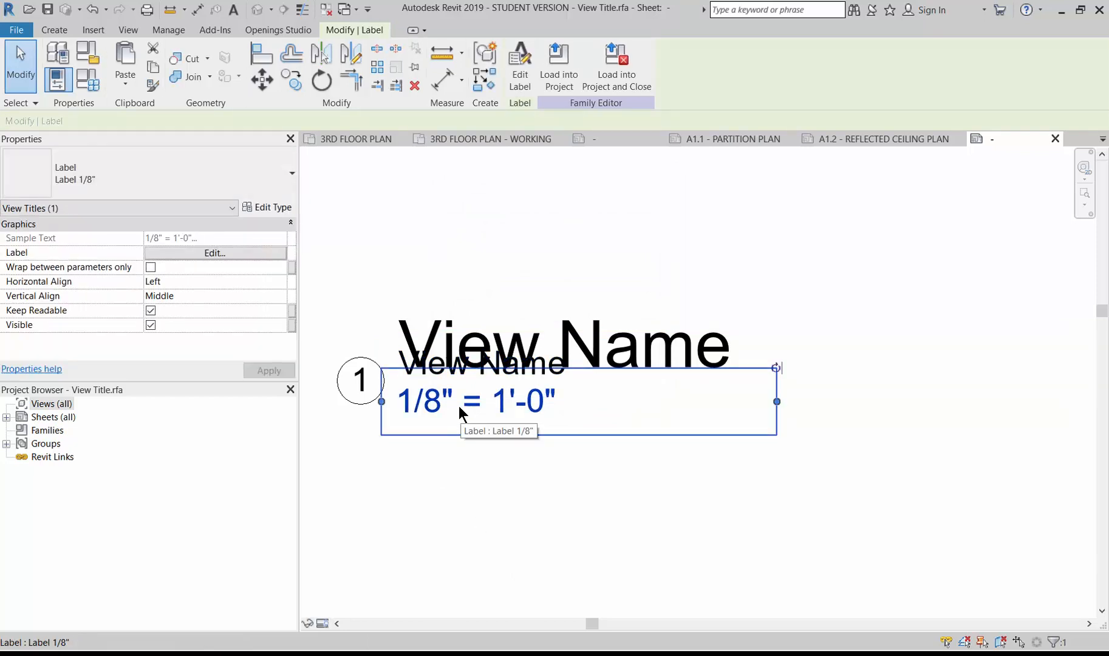
click(264, 207)
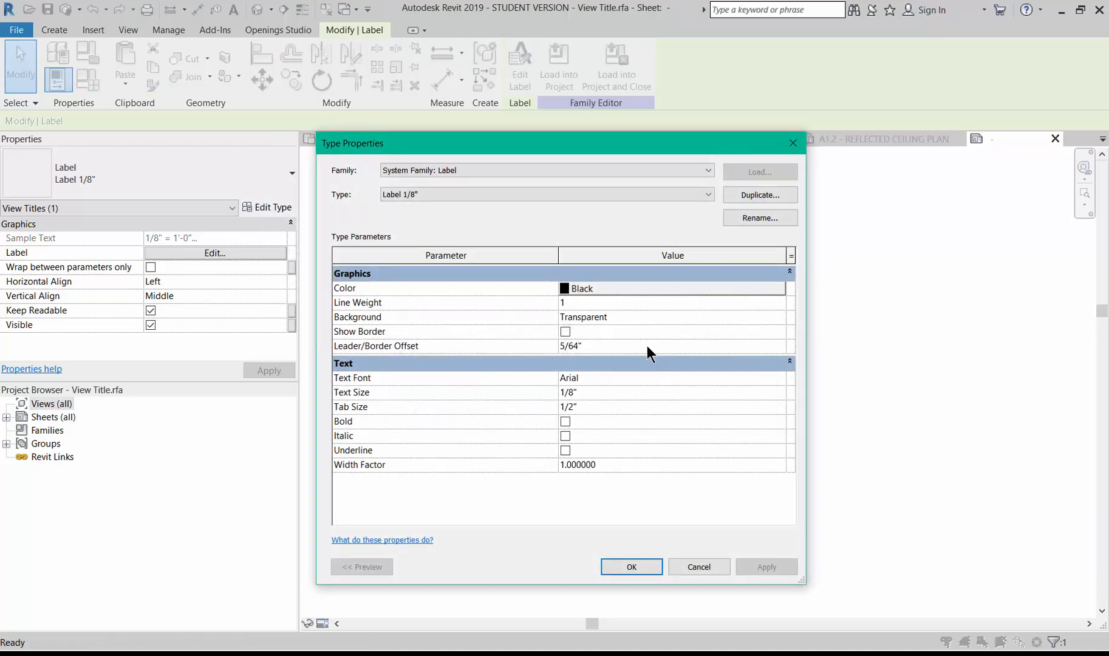
click(714, 571)
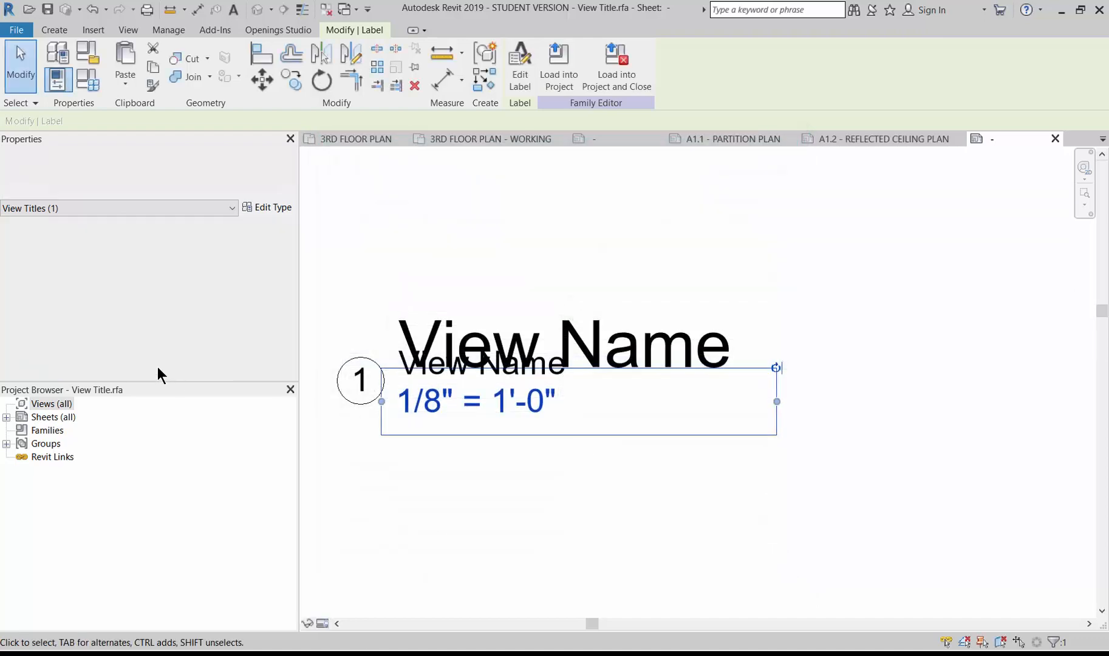
click(292, 325)
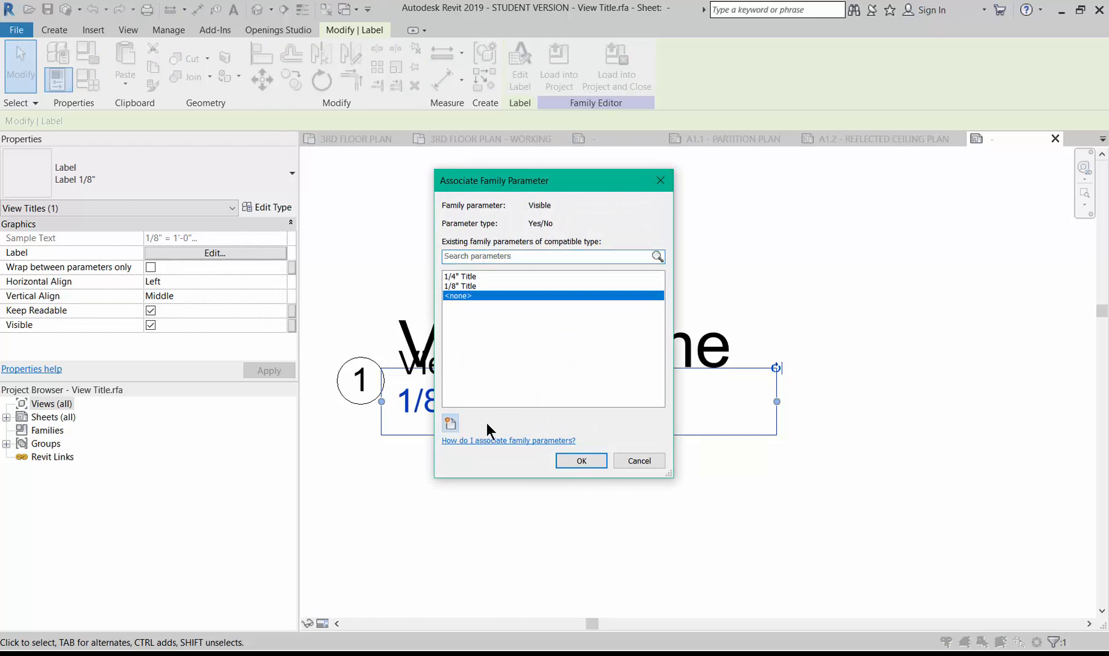
text(Scale)
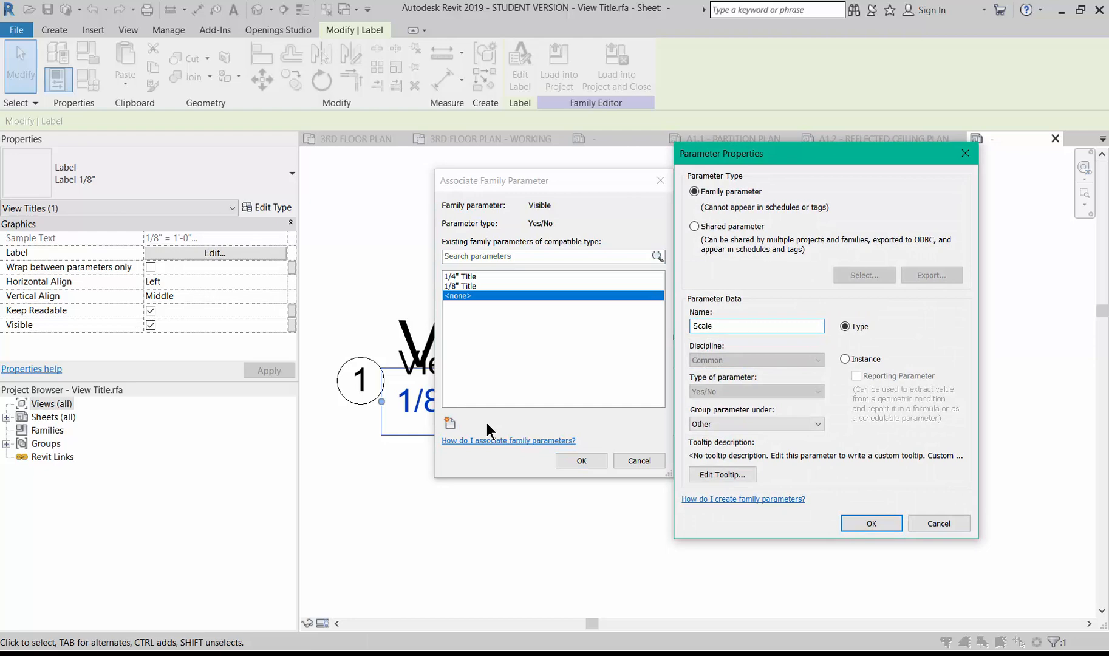
click(699, 425)
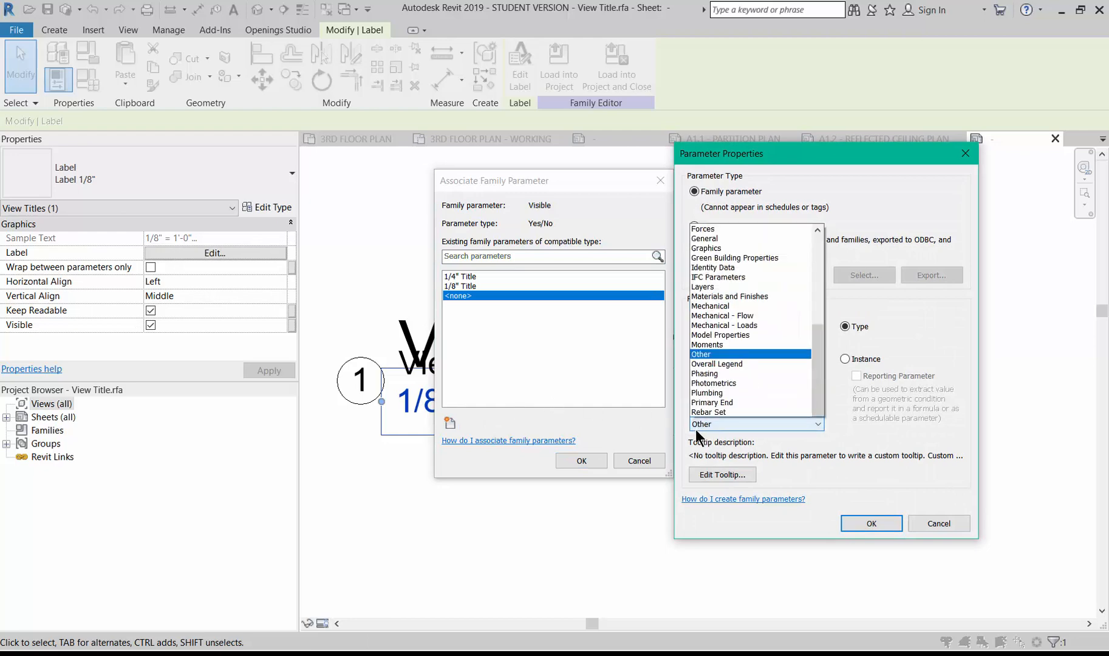
click(704, 411)
click(877, 526)
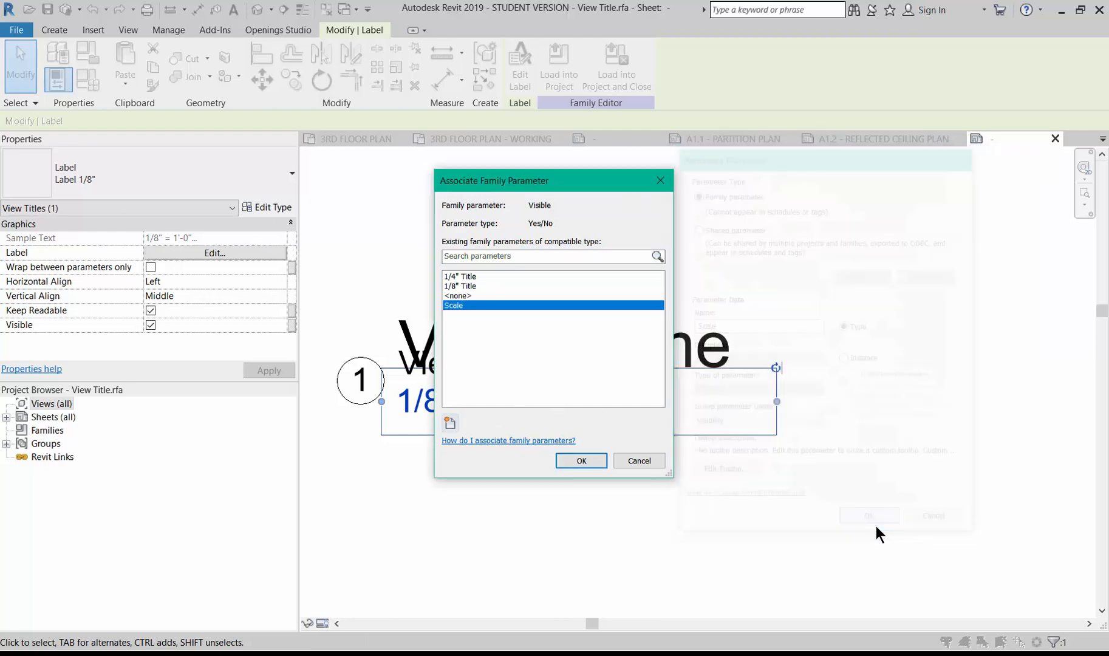
click(582, 461)
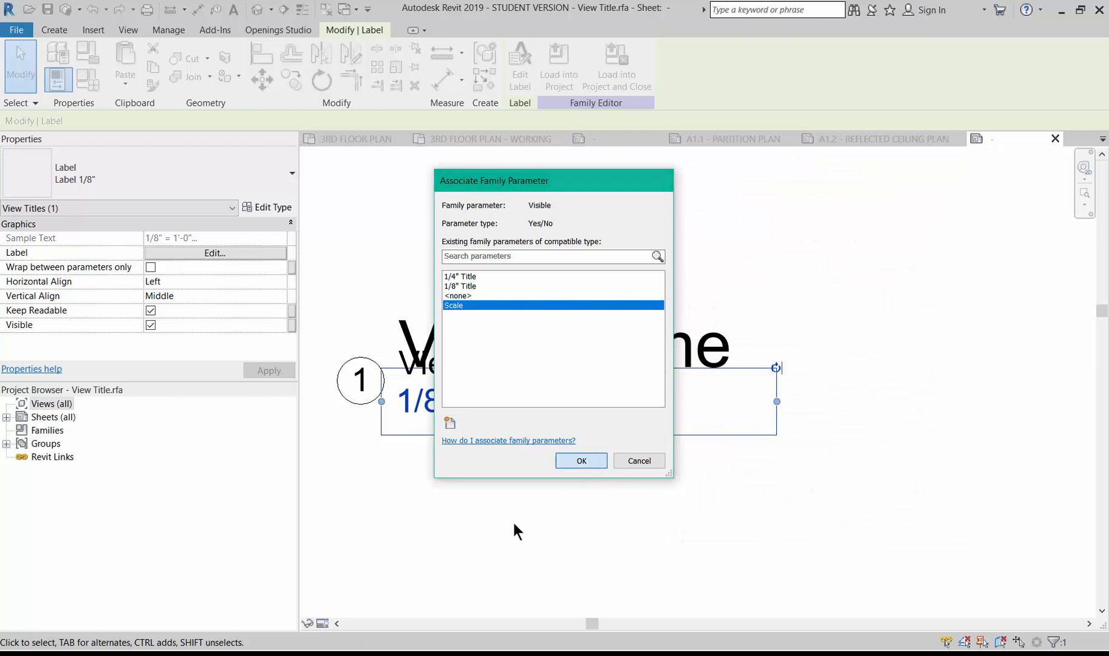
click(357, 400)
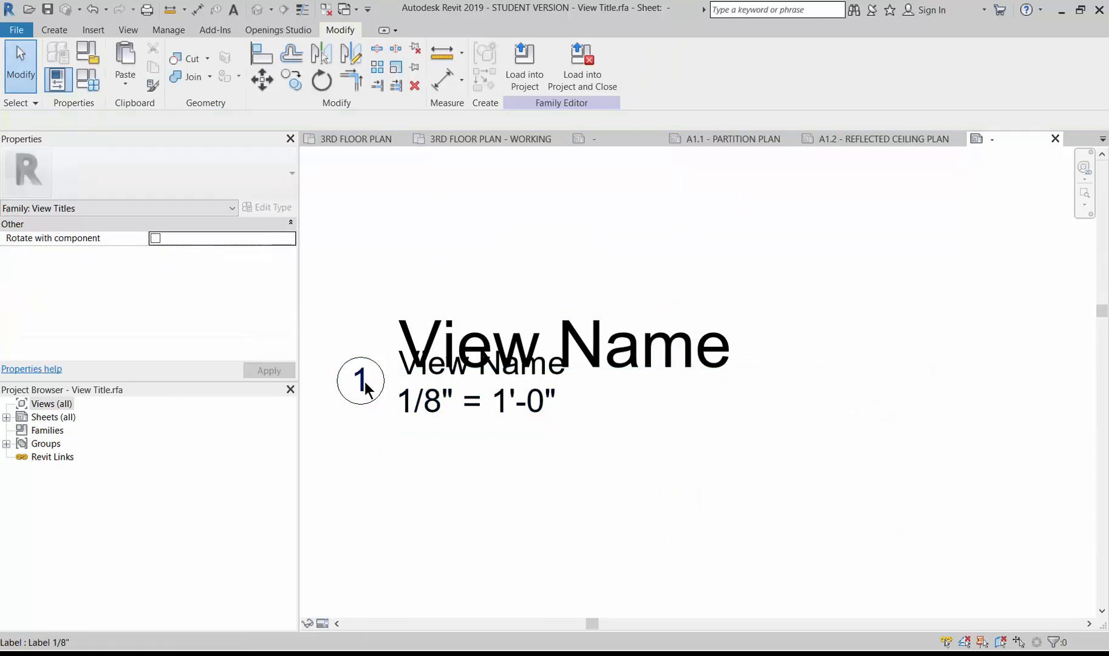
Step: Associate the visibility of the view number label and both arcs of its circle with a new "View Number" type parameter grouped under Visibility
click(357, 383)
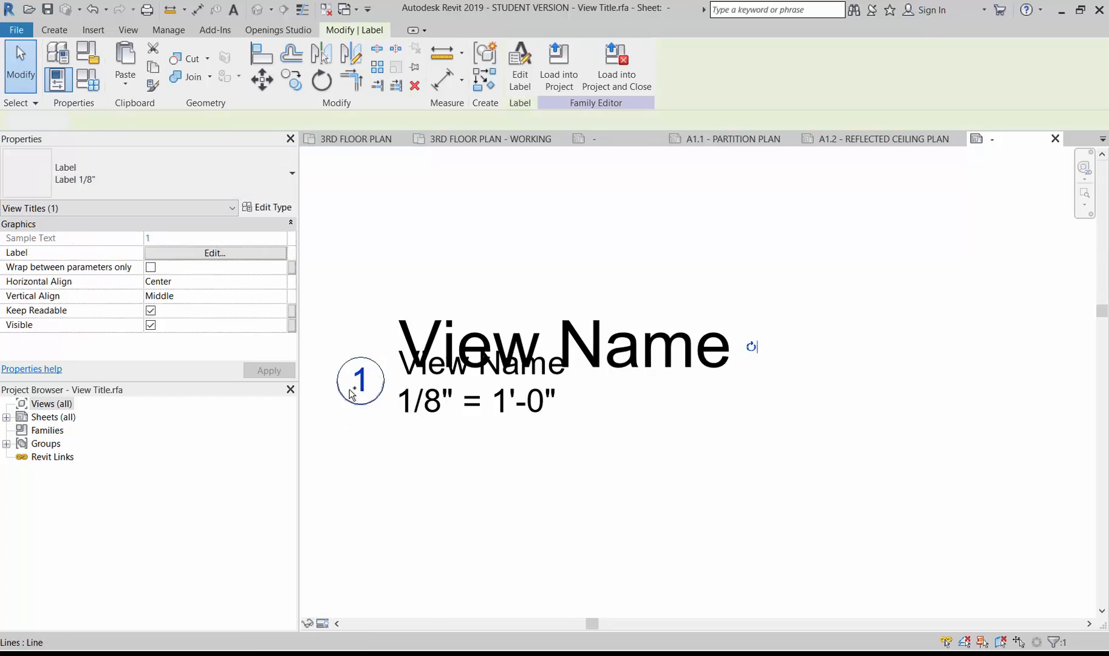
ctrl+click(349, 357)
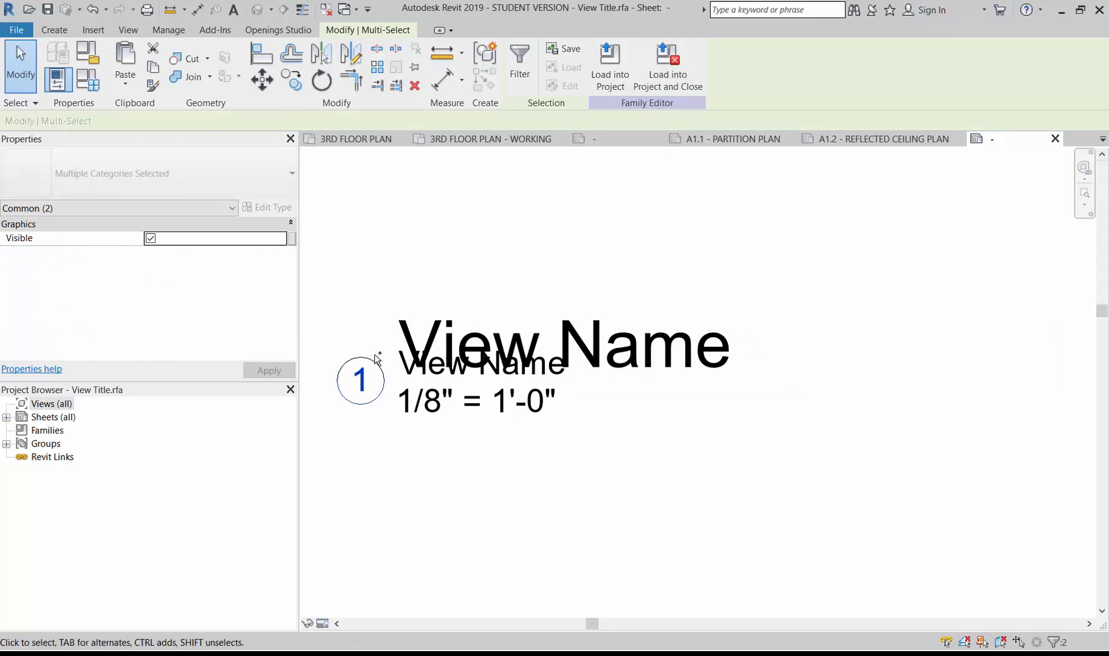
ctrl+click(375, 359)
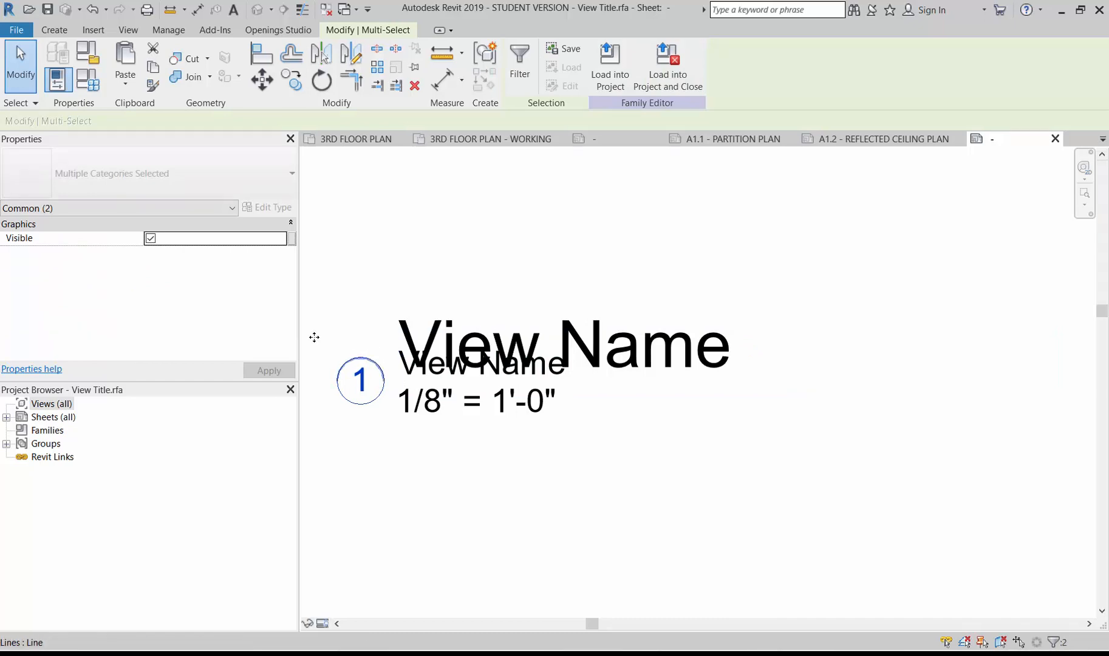
click(290, 239)
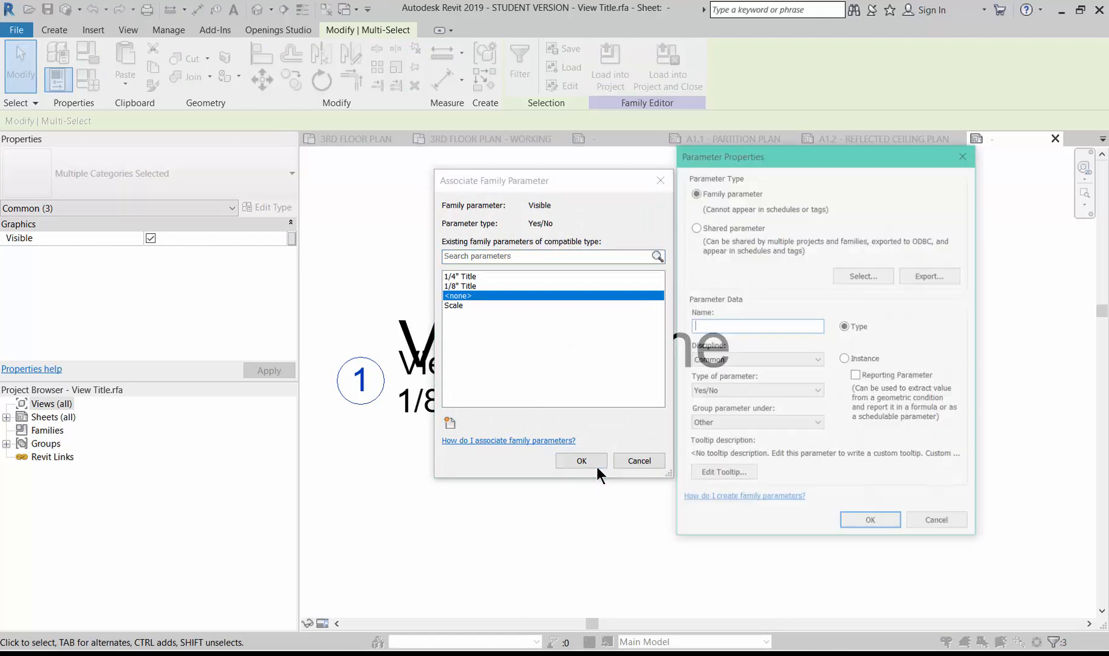
text(View Number)
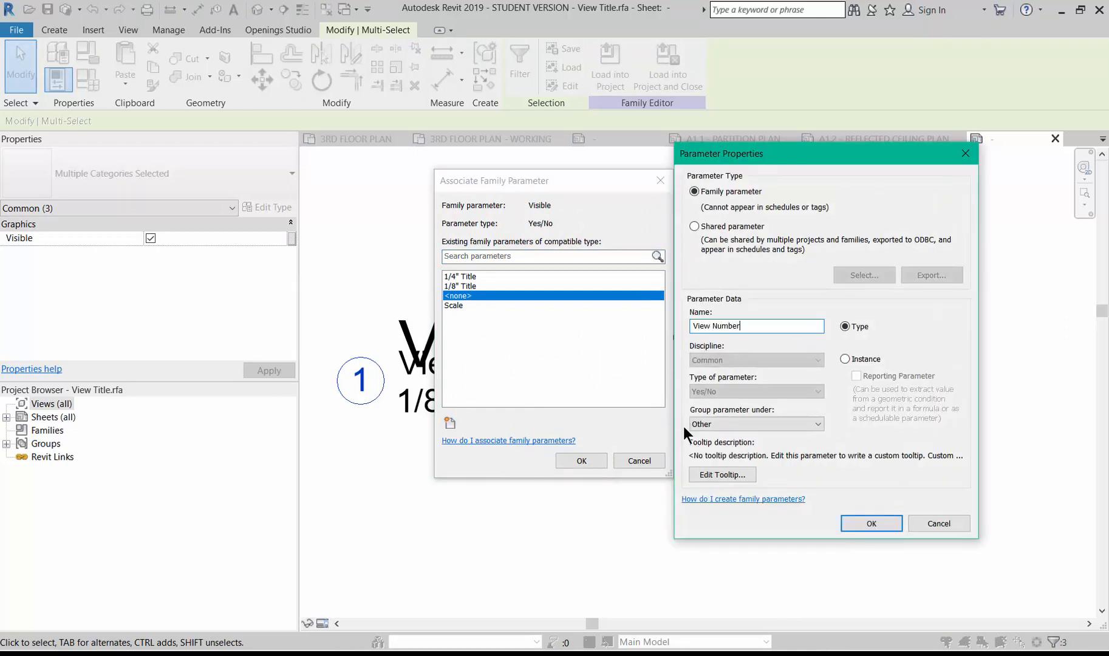
click(703, 424)
click(710, 411)
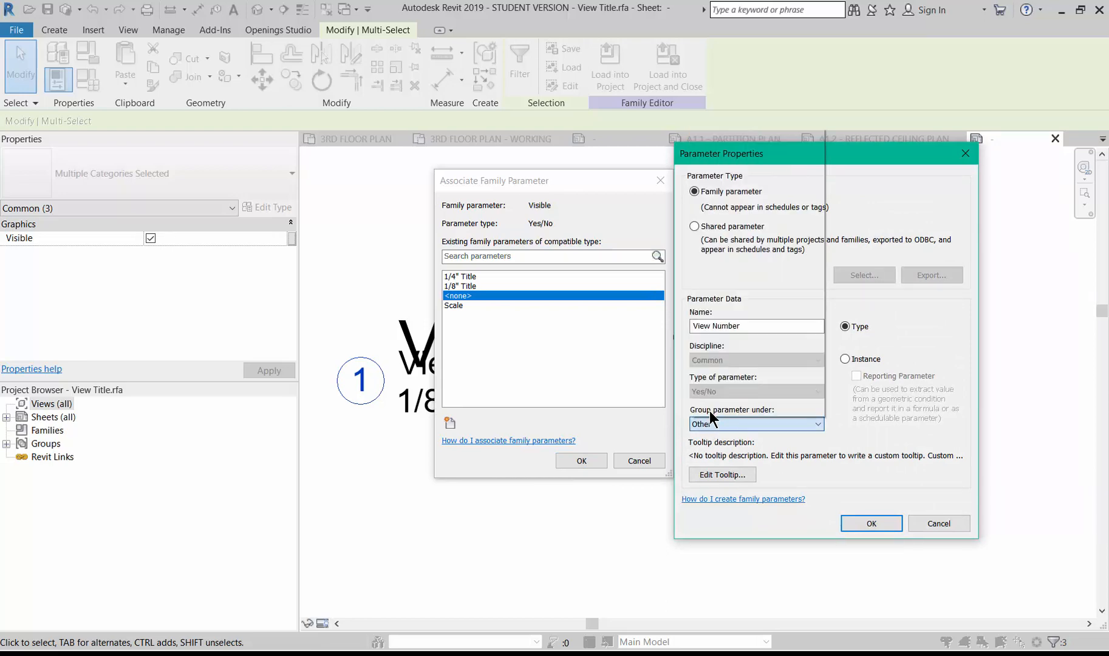
click(853, 521)
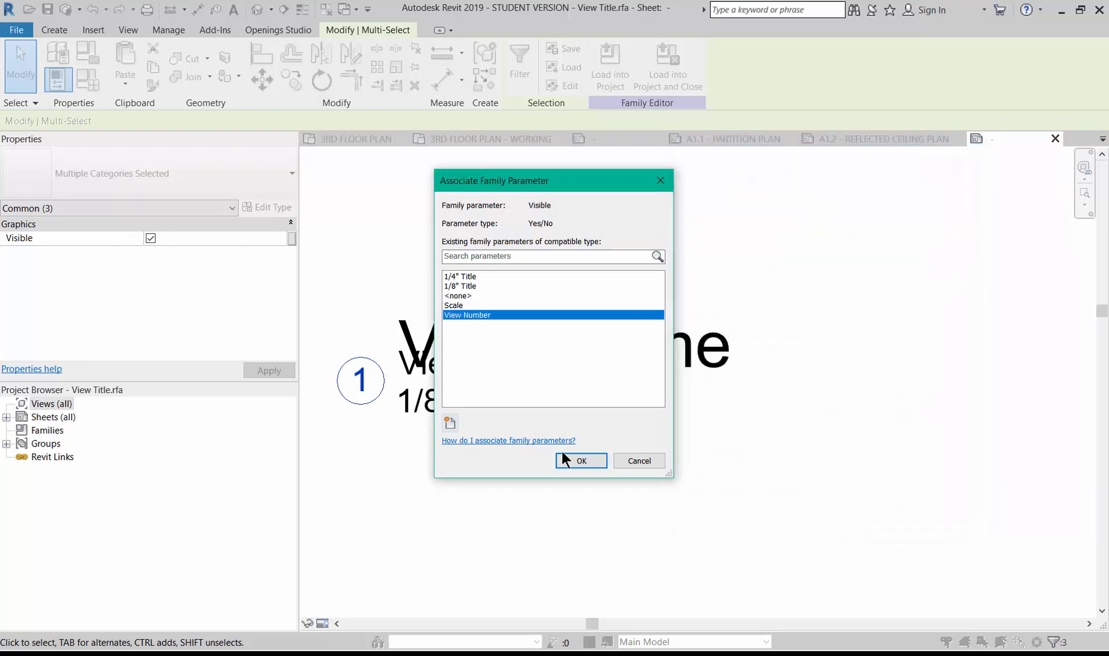
click(573, 463)
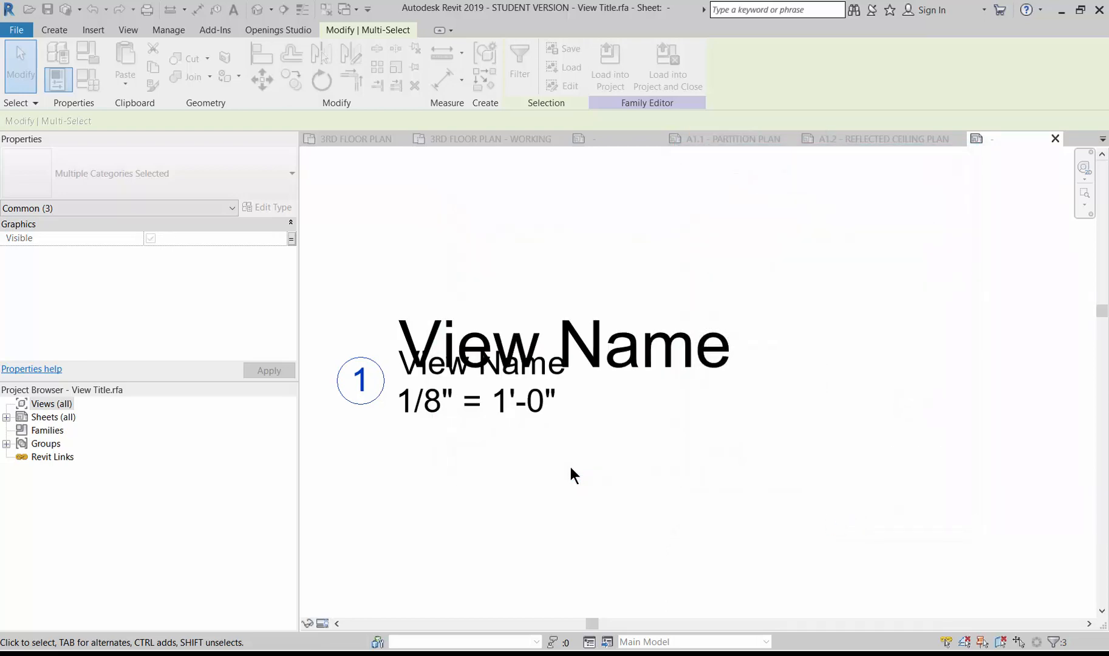
click(469, 538)
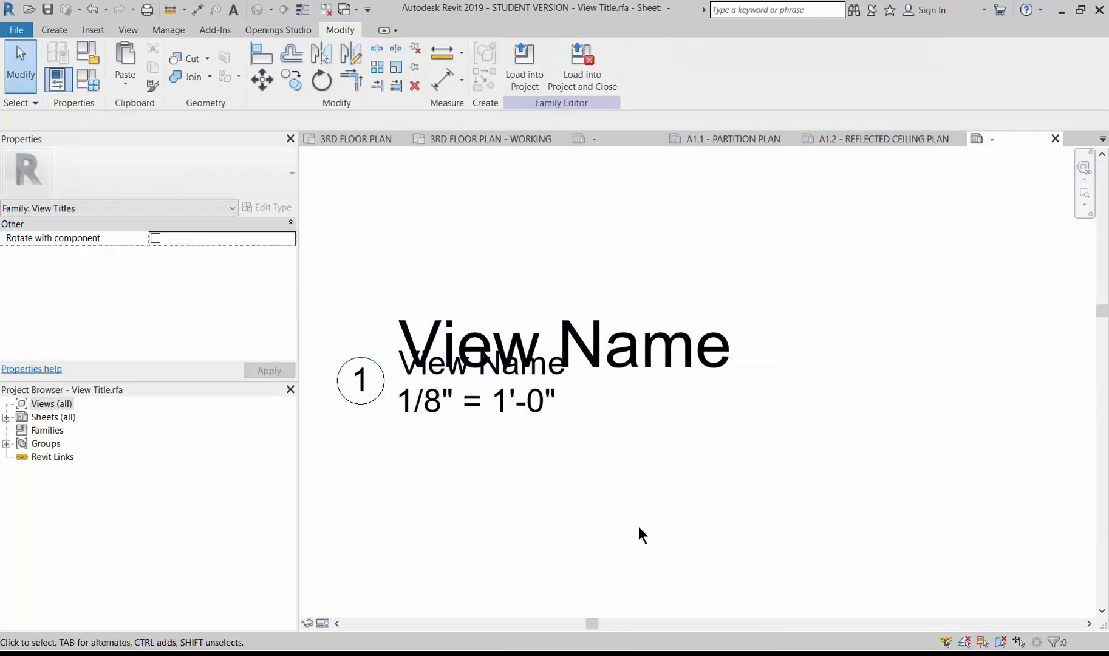
Step: Create a new family type named "Drawing Title with Scale" in the View Title family
click(85, 92)
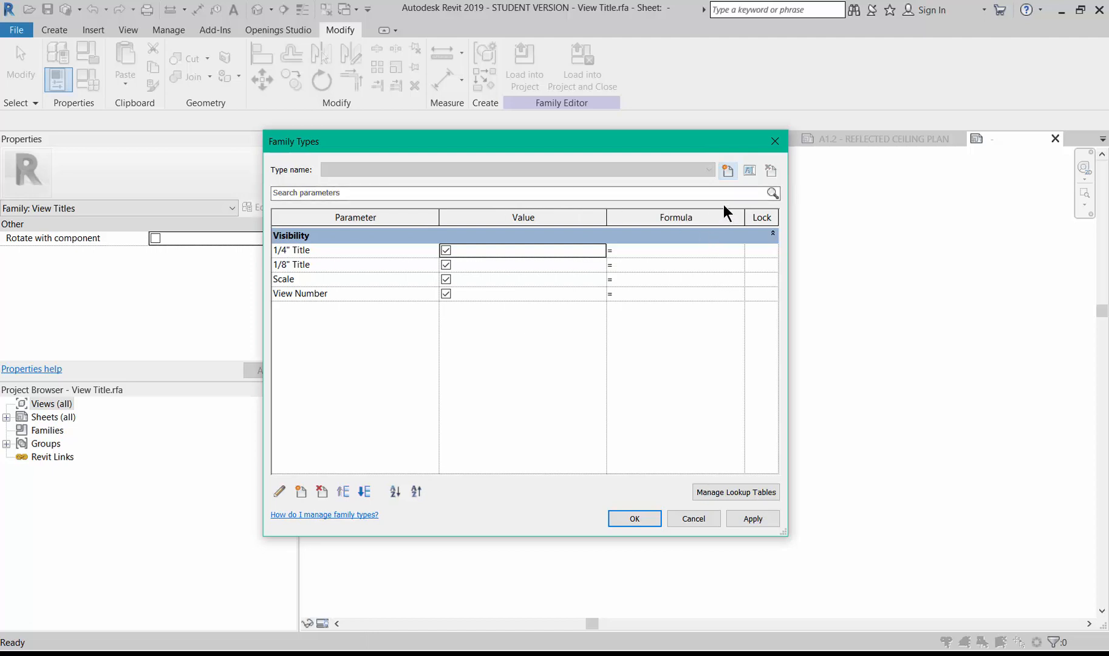
click(722, 172)
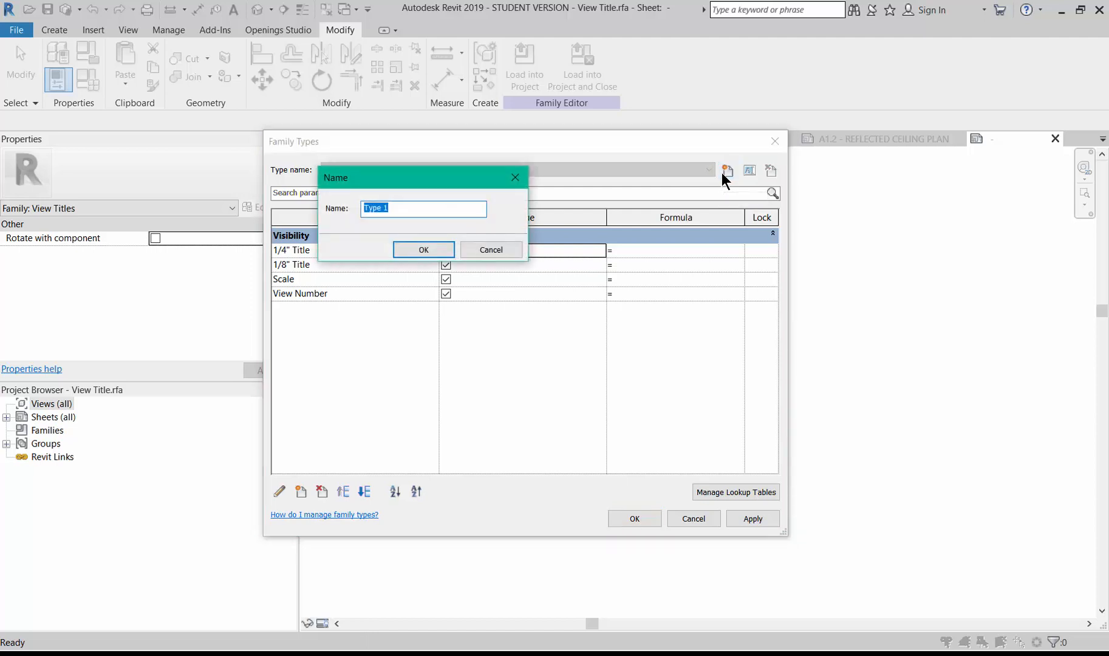
text(Drawi)
text(ng Title with Scale)
click(419, 249)
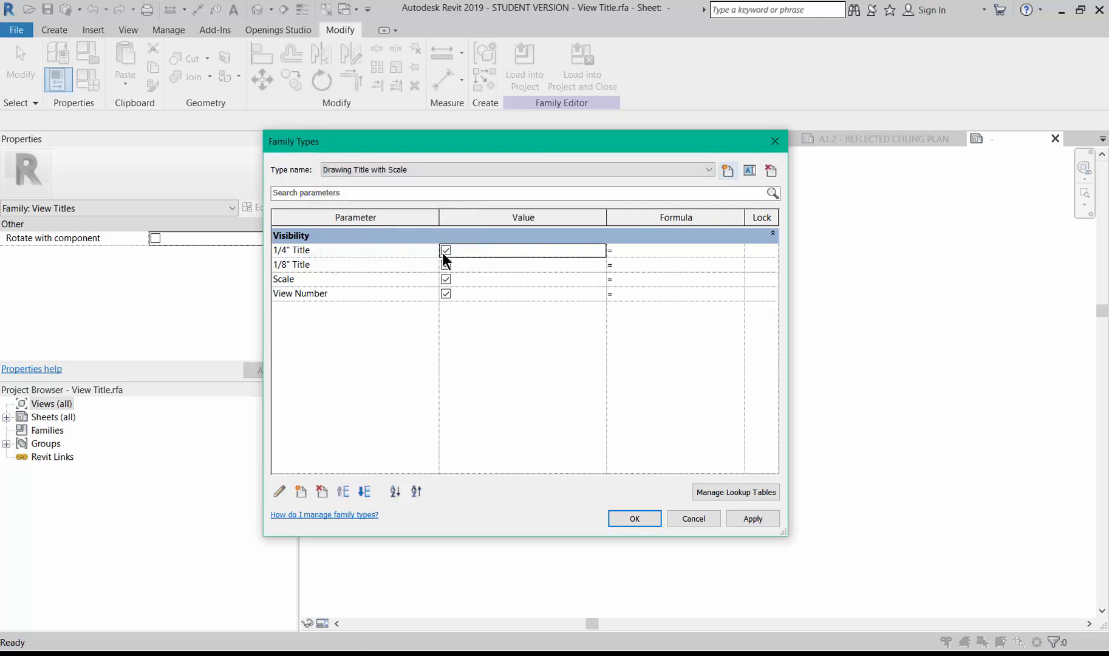
Step: Turn off 1/4" Title for the "Drawing Title with Scale" type and create a "Drawing Title without Scale" type with Scale also turned off
click(446, 251)
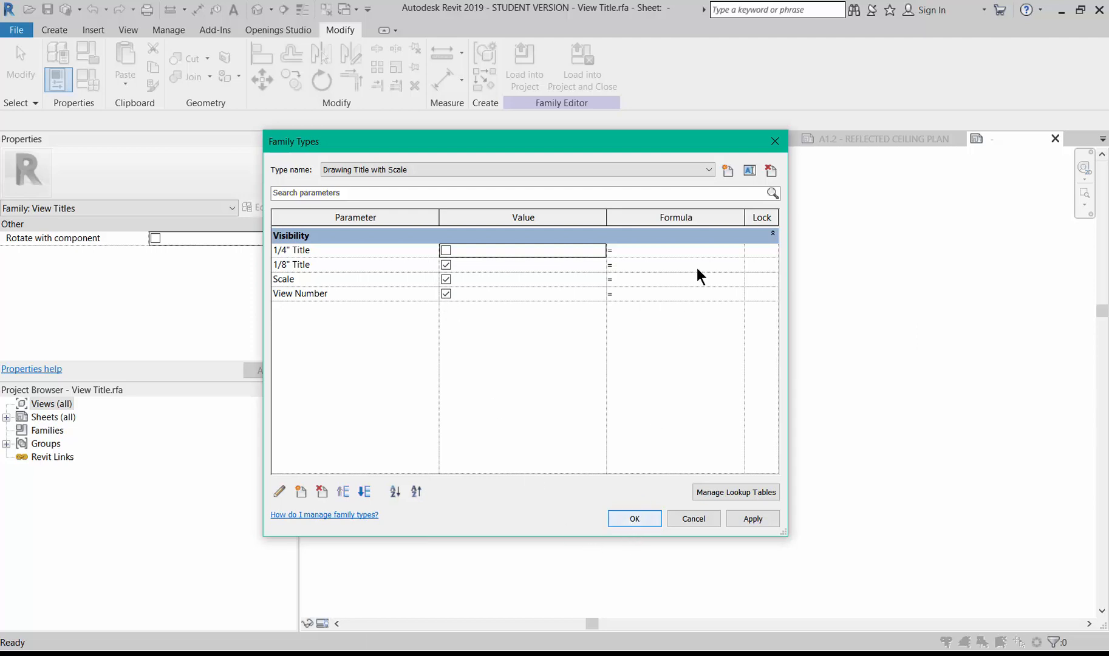
click(727, 170)
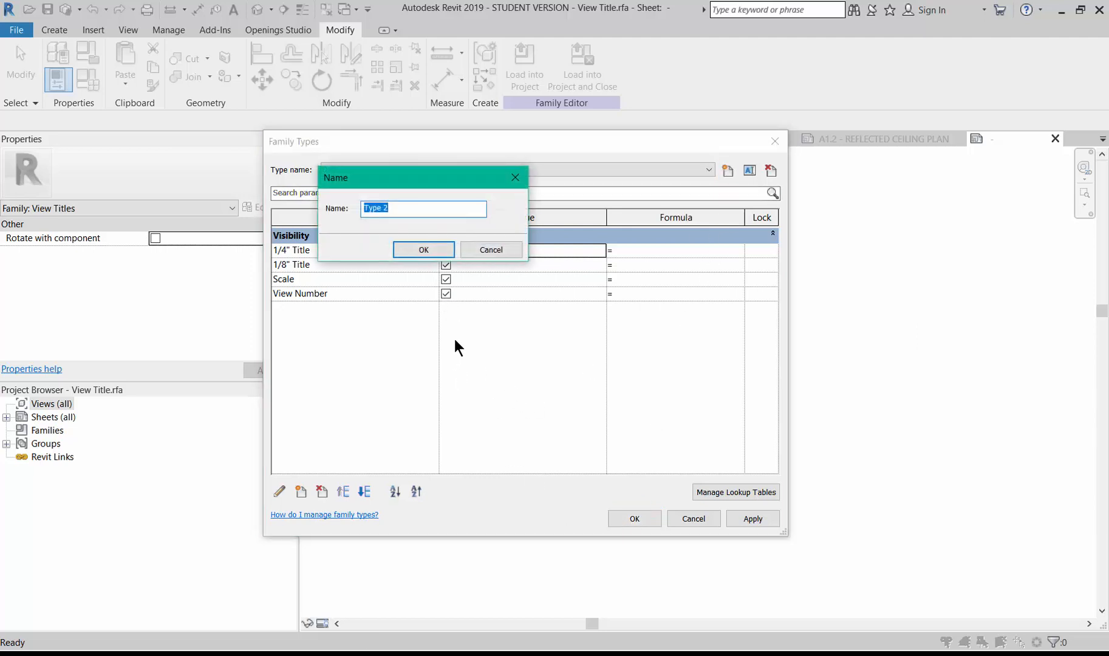
text(Drawg)
key(BackSpace)
text(ing Title without Scale)
click(426, 248)
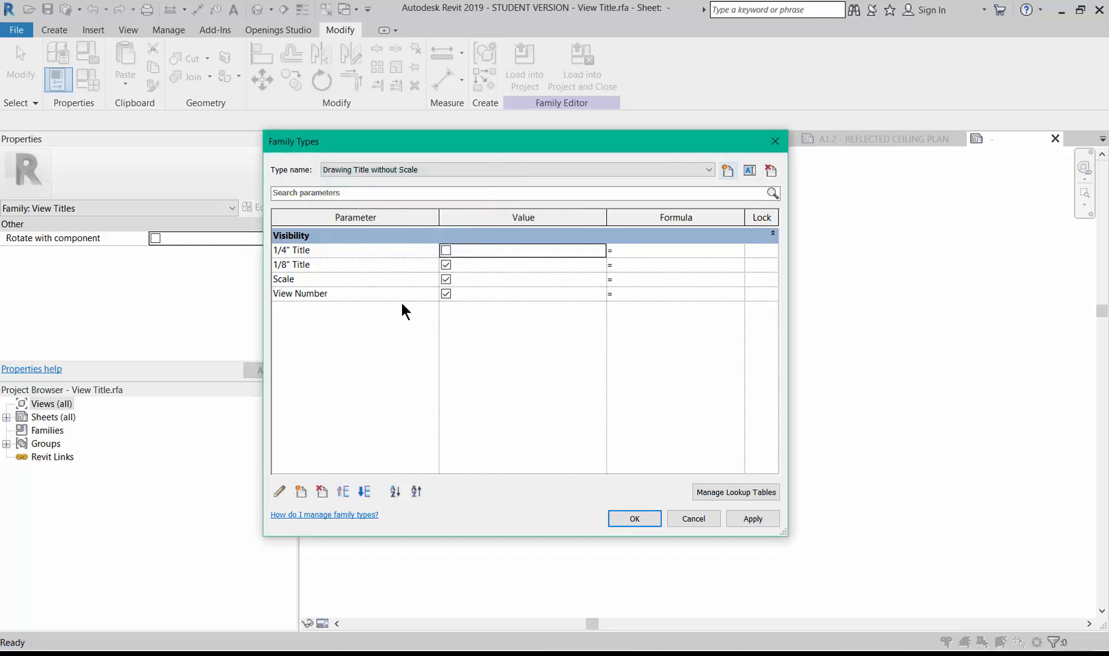
click(445, 278)
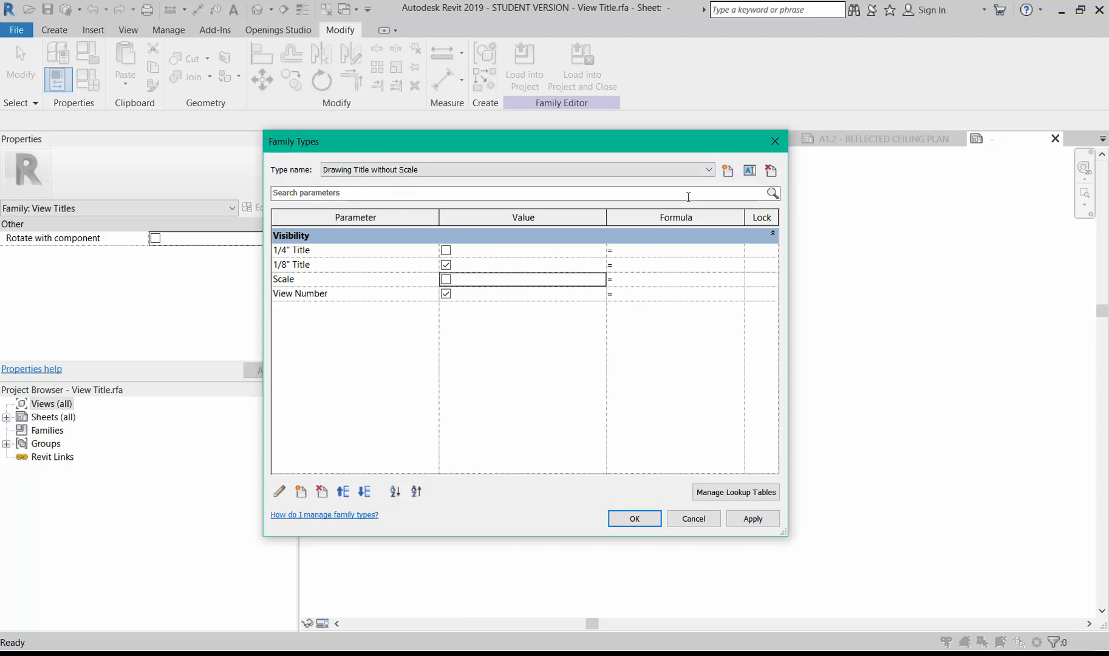
Step: Create a "Legend Title" family type with only 1/4" Title visible, turning off 1/8" Title and View Number, and accept the family types
click(728, 170)
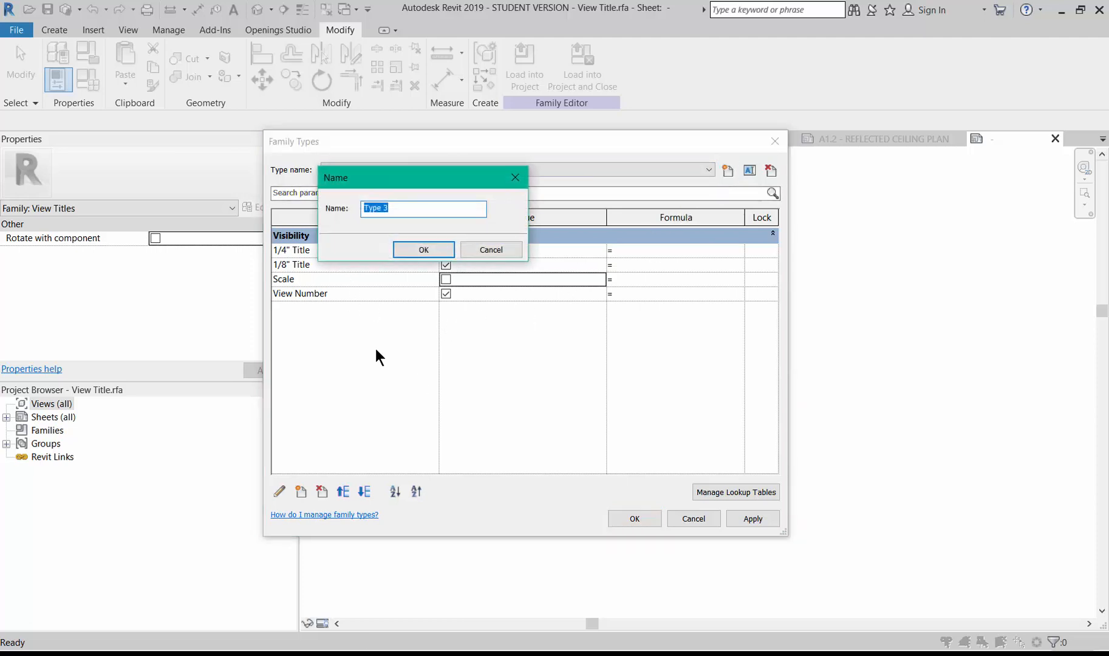
text(Legend Title)
click(423, 250)
click(444, 265)
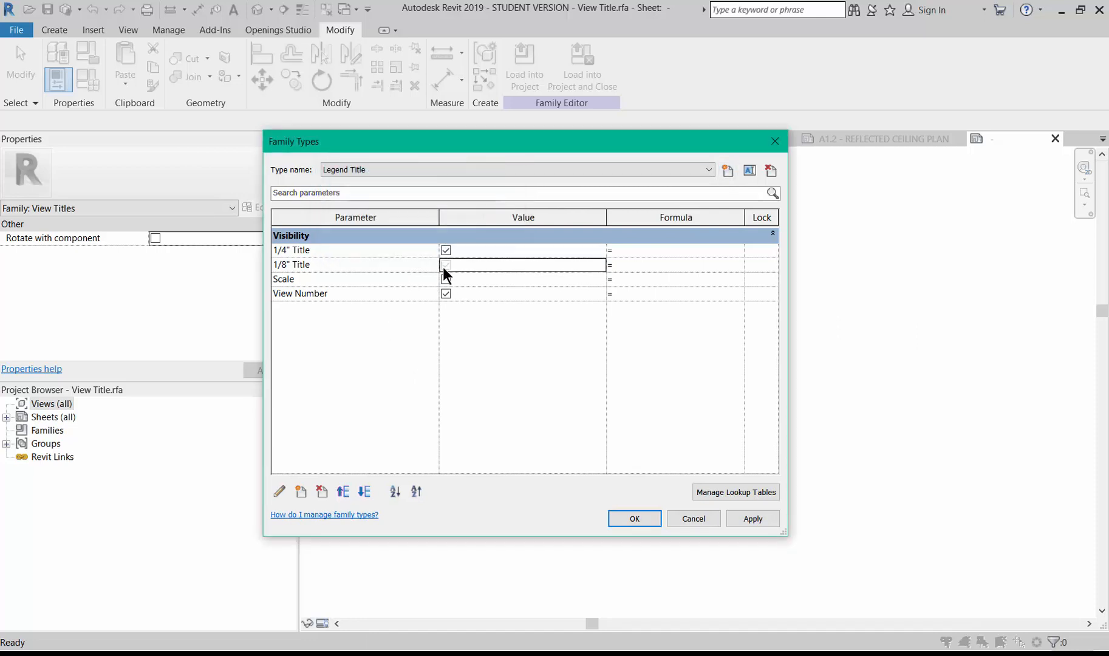
click(444, 294)
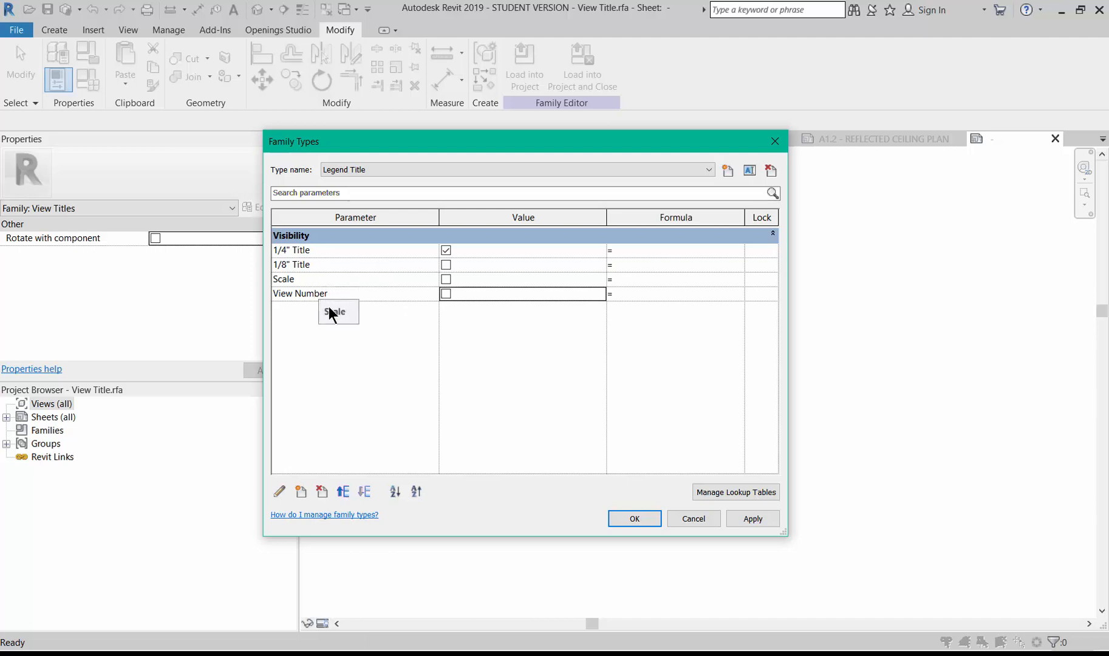
click(635, 519)
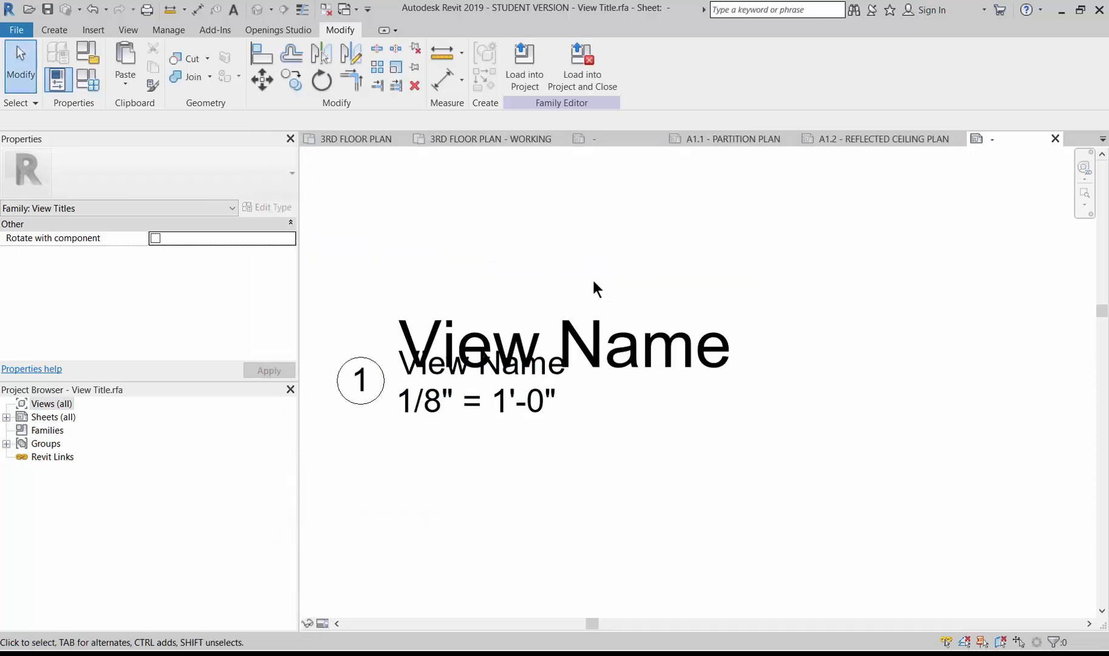
Step: Load the family into Project Example.rvt and close it without saving, overwriting the existing version and its parameter values
click(597, 64)
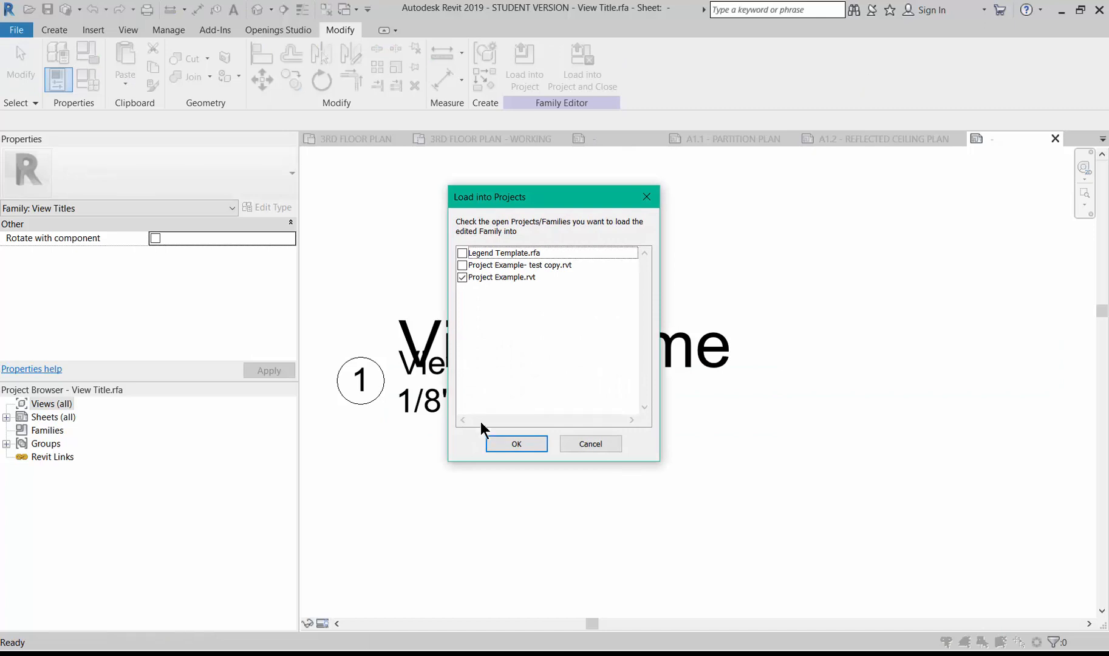
click(504, 443)
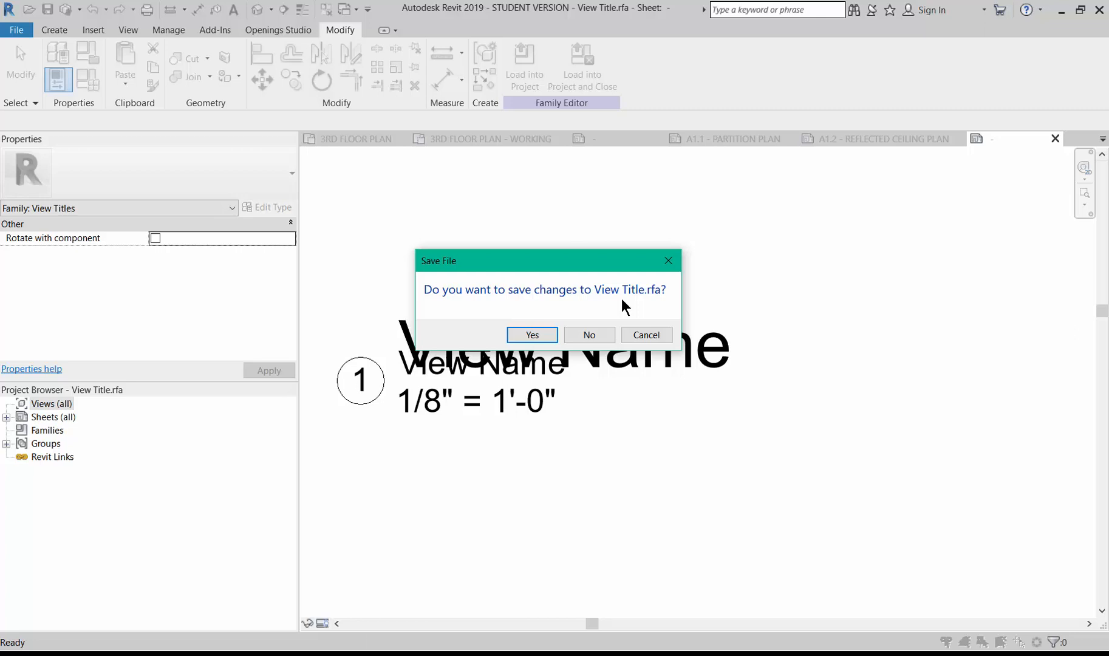
click(595, 335)
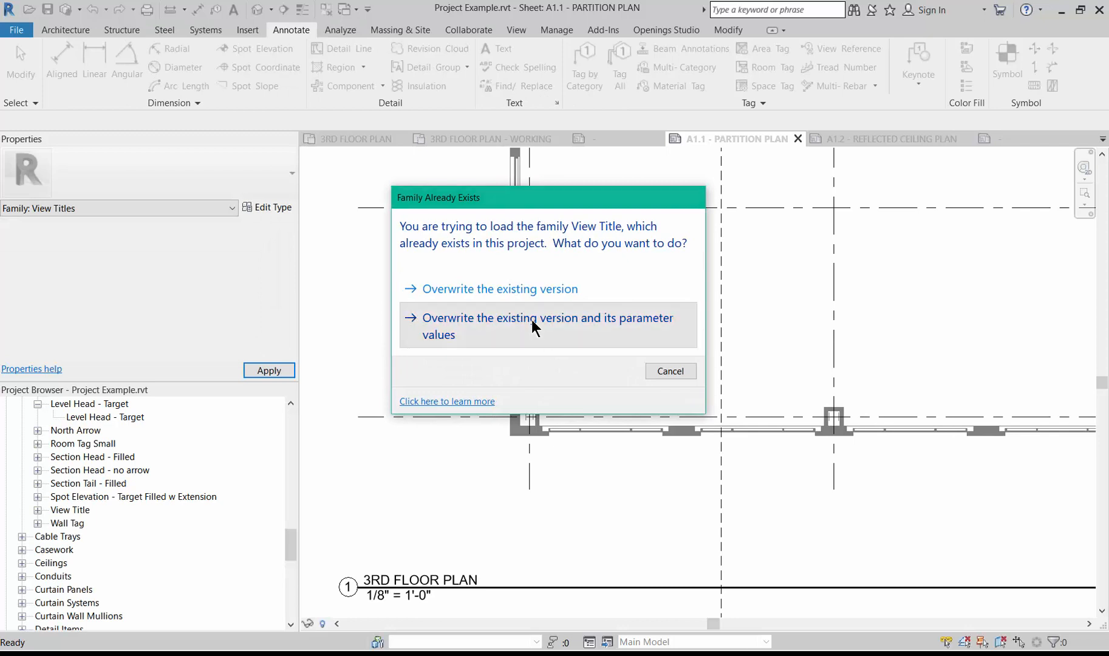
click(532, 325)
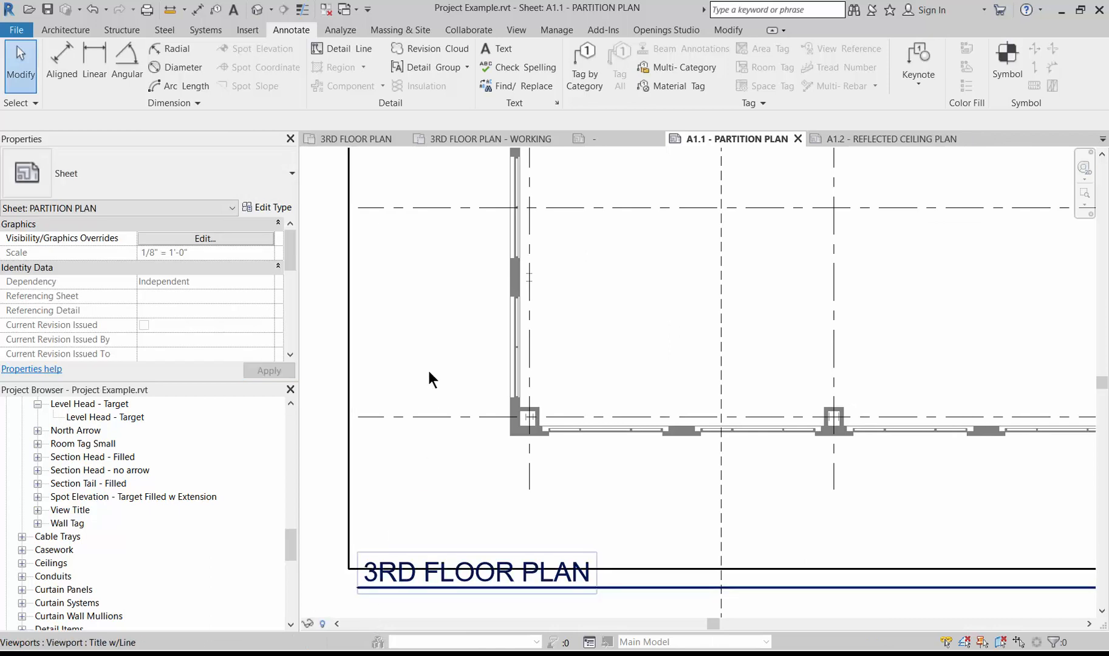
Step: Set the title of the 3RD FLOOR PLAN viewport's type on sheet A1.1 to "View Title : Drawing Title with Scale"
click(427, 368)
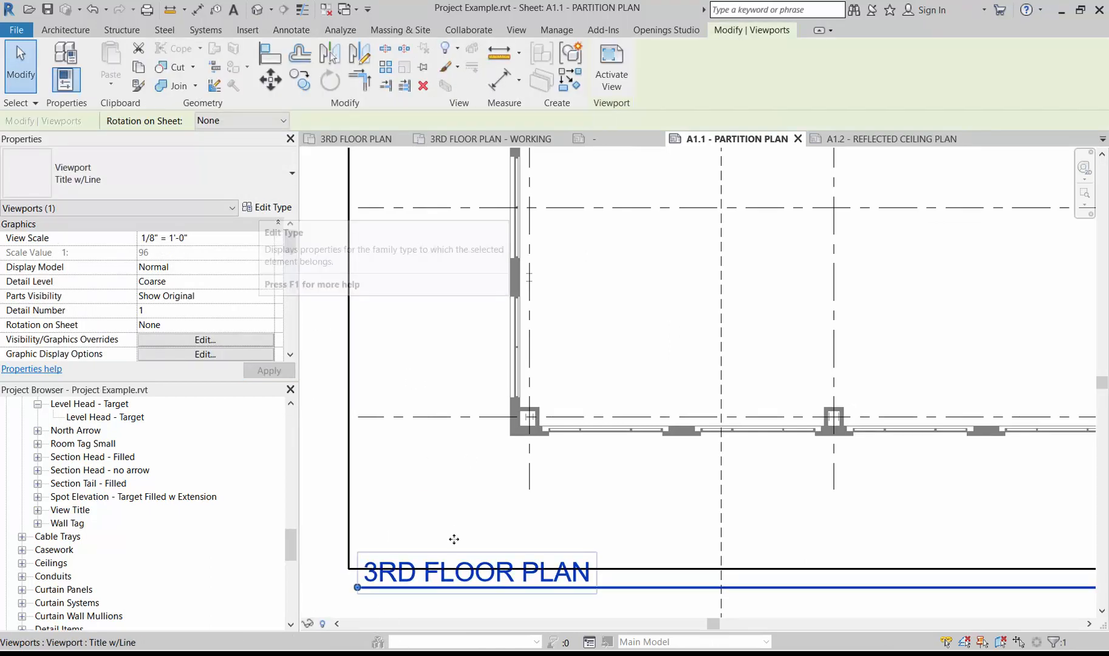
click(261, 209)
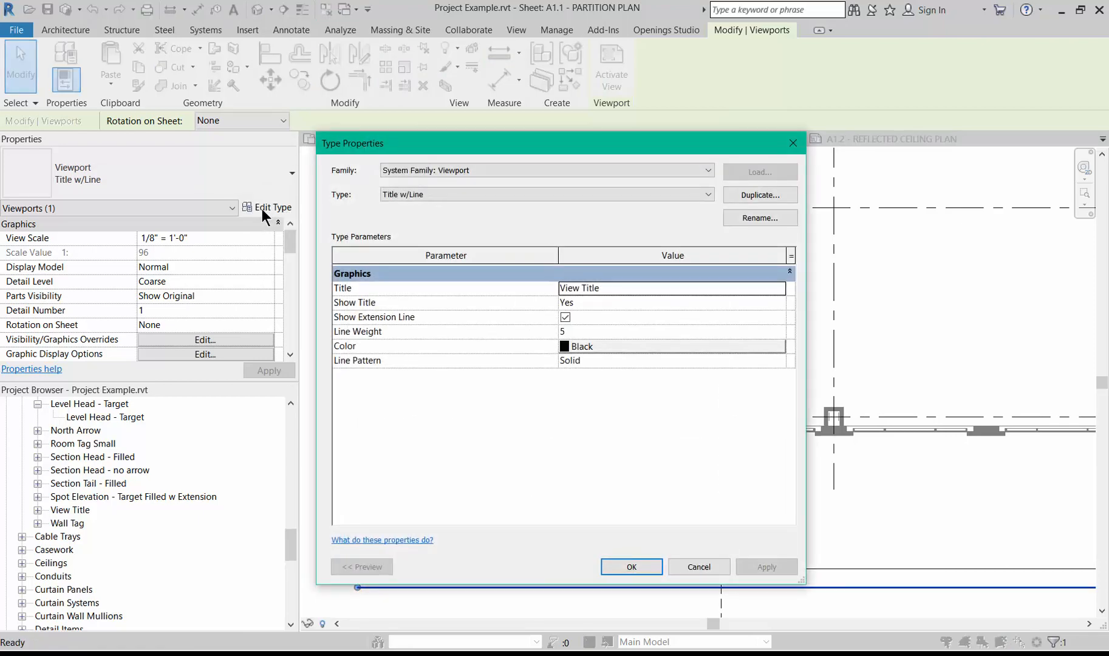
click(780, 288)
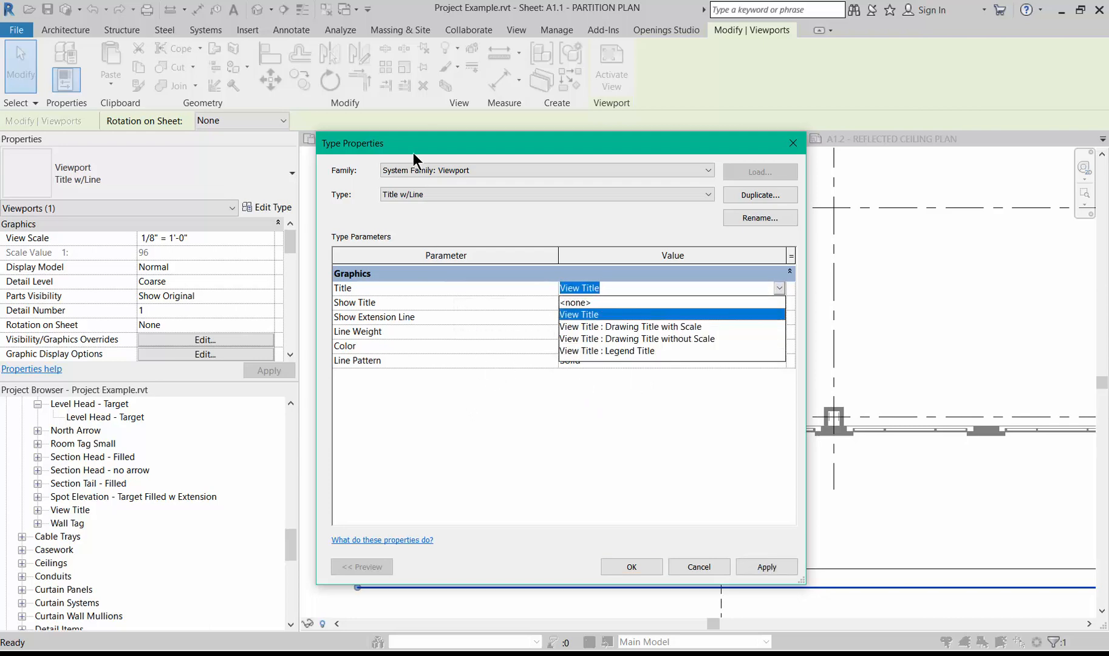
click(617, 326)
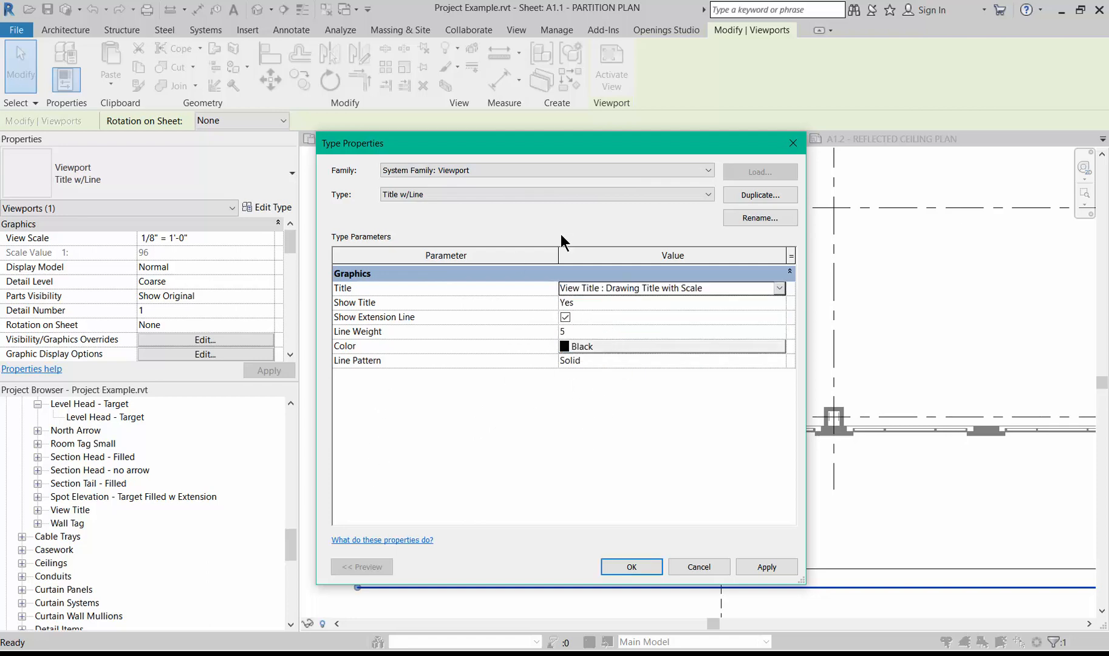
Step: Rename the Title w/Line viewport type as "Drawing Title with Scale" and apply the type changes to the sheet
click(756, 216)
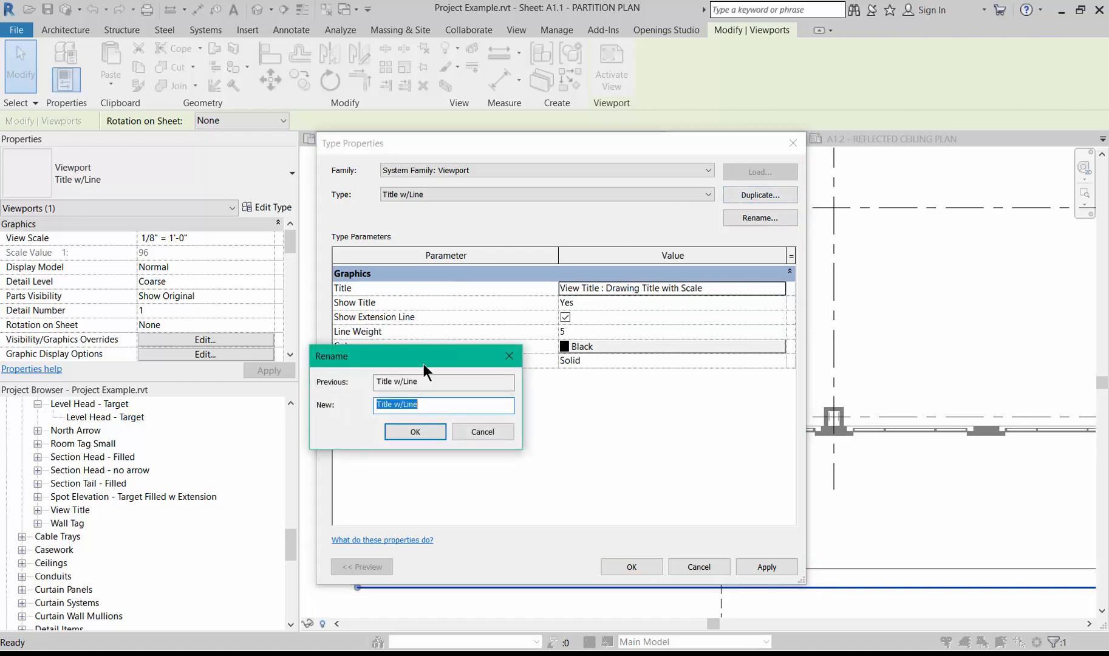
click(421, 404)
text(and Scale)
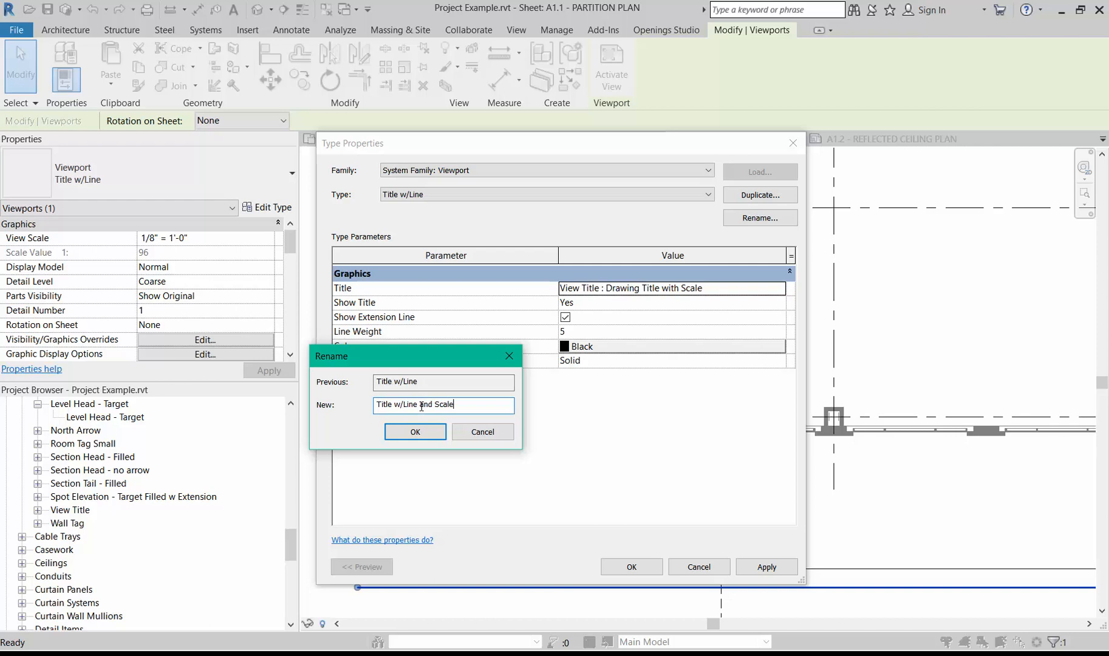
drag(378, 403, 413, 408)
text(Drawing Title)
key(BackSpace)
key(BackSpace)
key(BackSpace)
key(BackSpace)
key(BackSpace)
key(BackSpace)
key(Delete)
key(Delete)
key(Delete)
text(Title with)
click(417, 433)
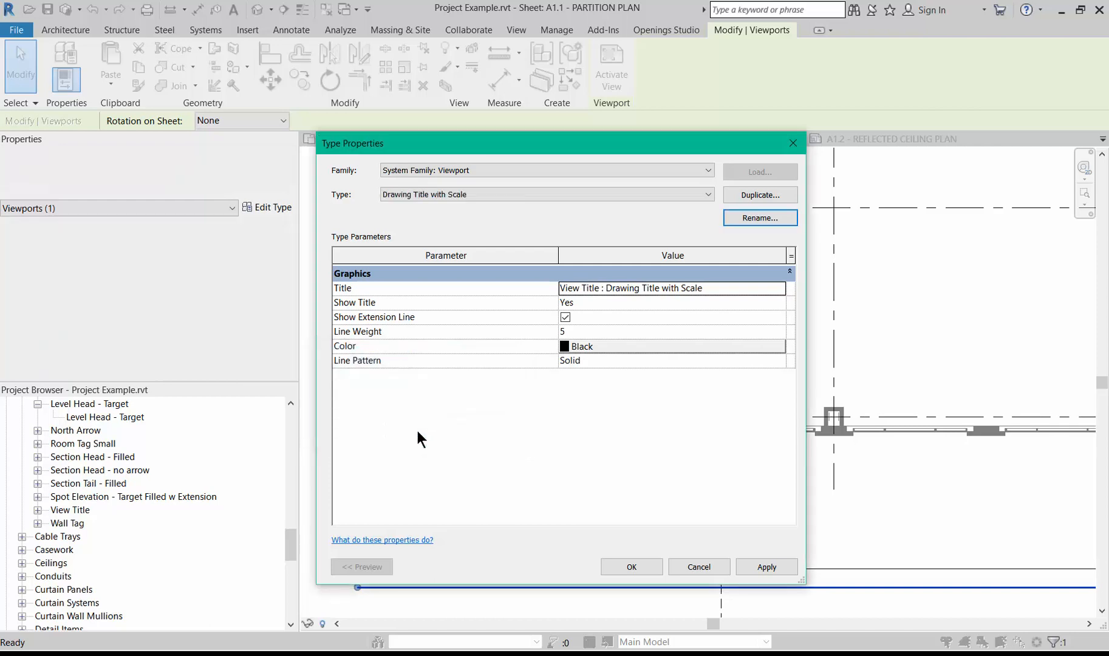
click(532, 192)
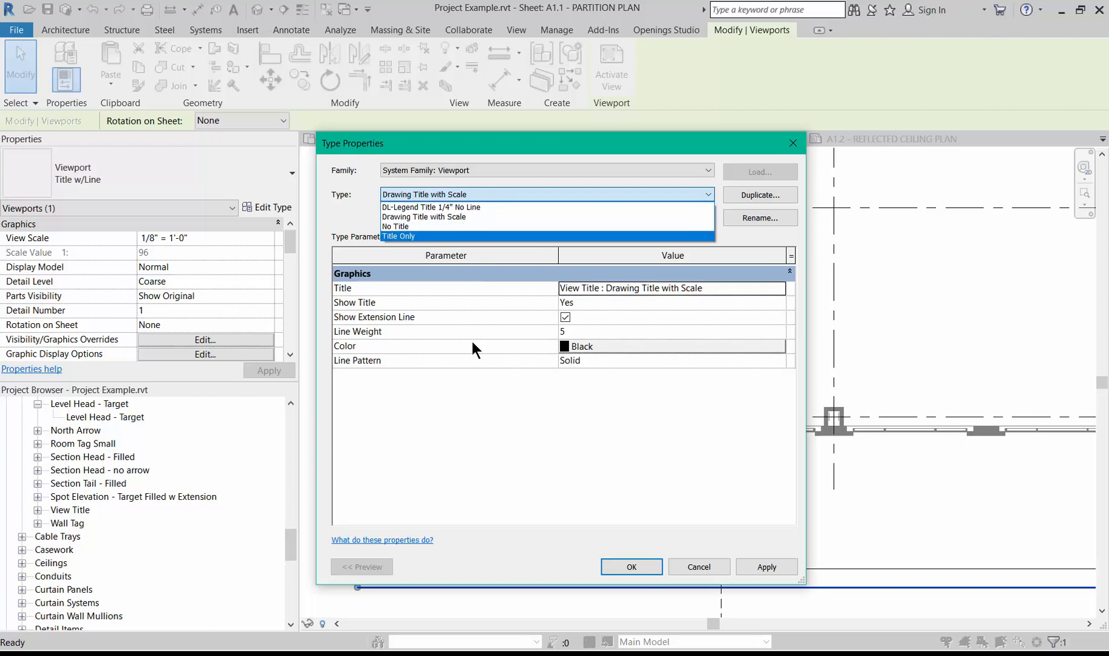
click(463, 420)
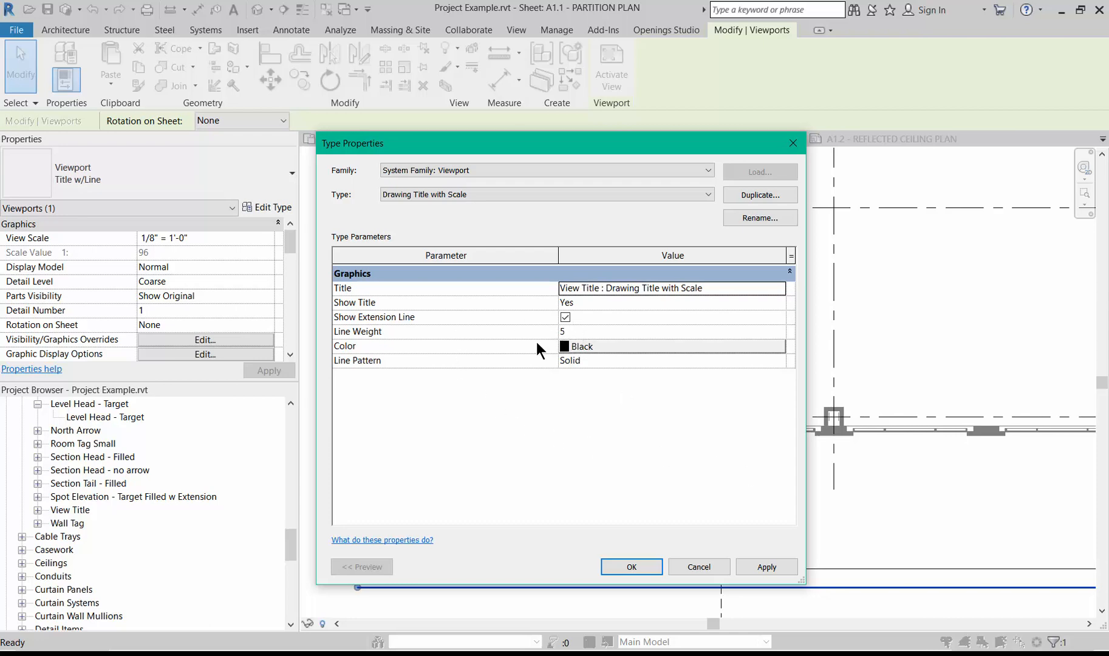
click(636, 568)
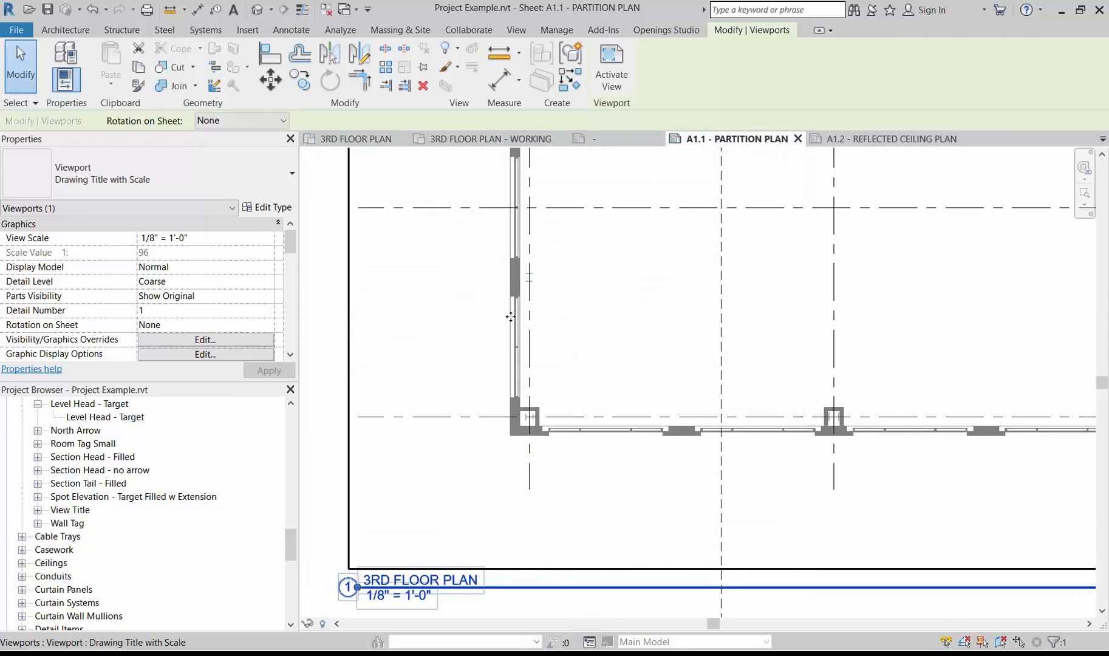
scroll(424, 502, down, 2)
scroll(402, 507, up, 2)
click(401, 508)
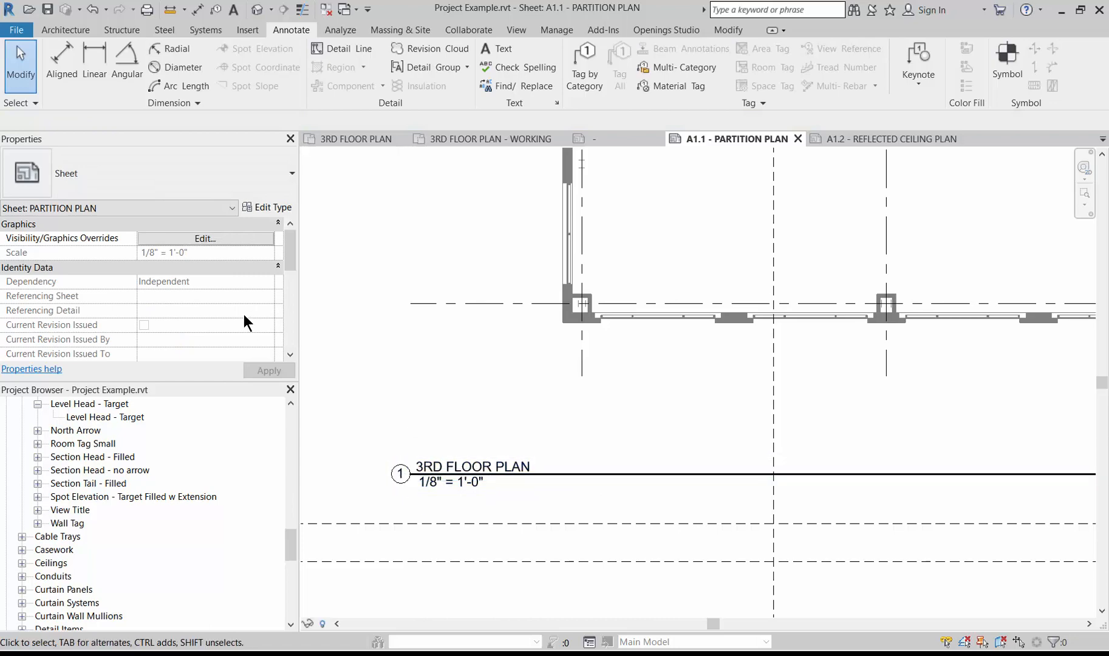
Step: Switch the 3RD FLOOR PLAN viewport to the DL-Legend Title 1/4" No Line type and rename that type as "Drawing Title without Scale"
click(268, 206)
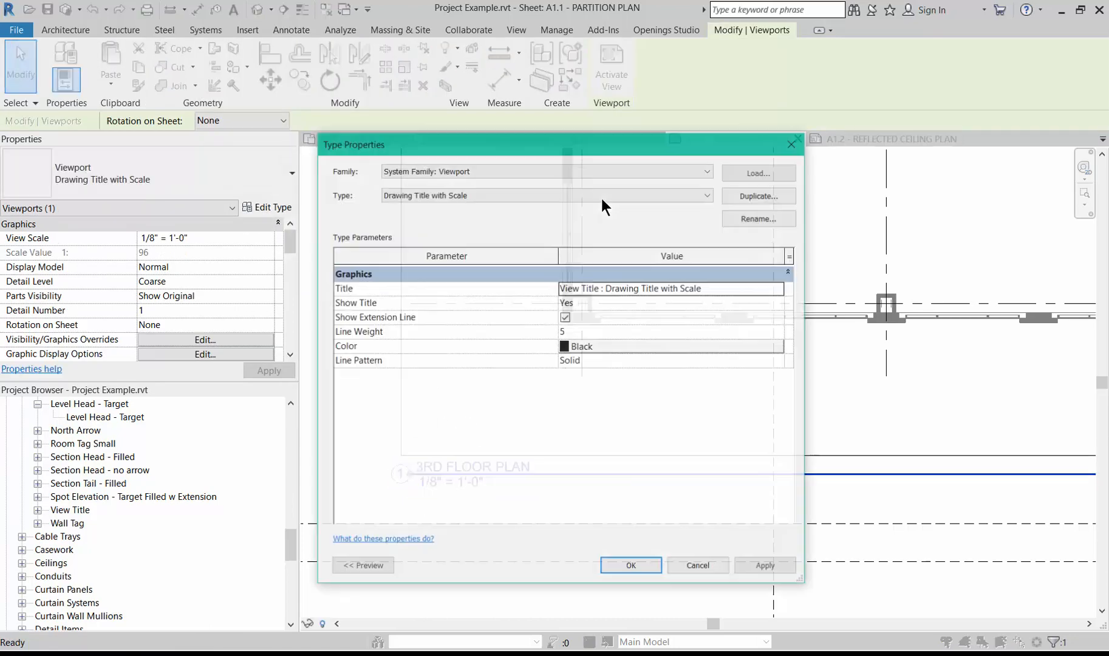
click(633, 192)
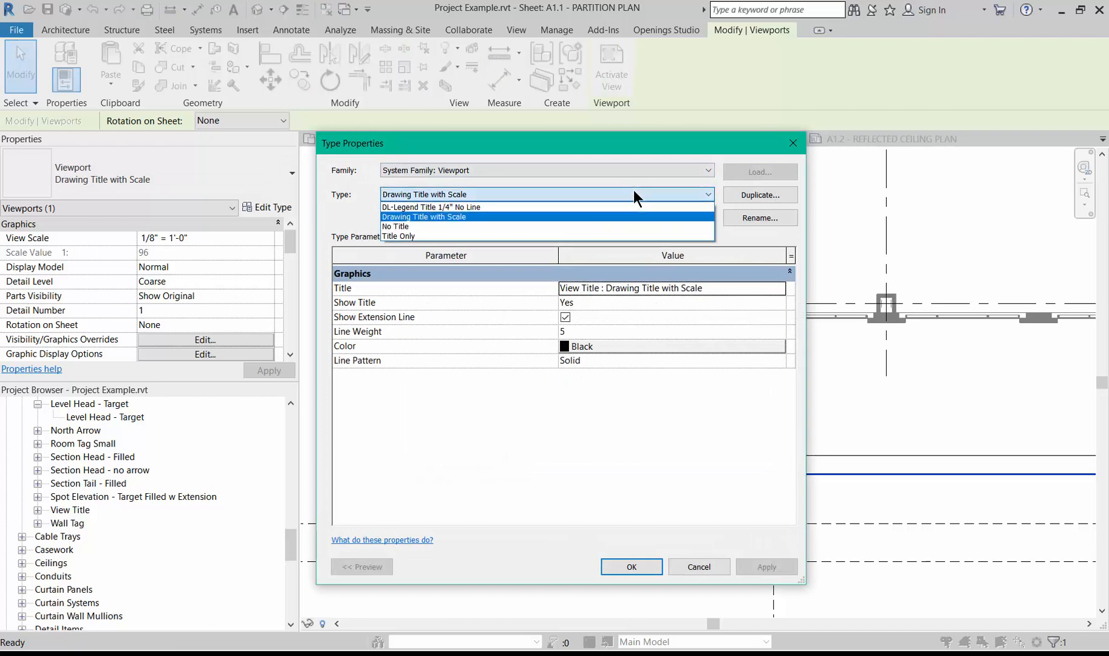
click(595, 207)
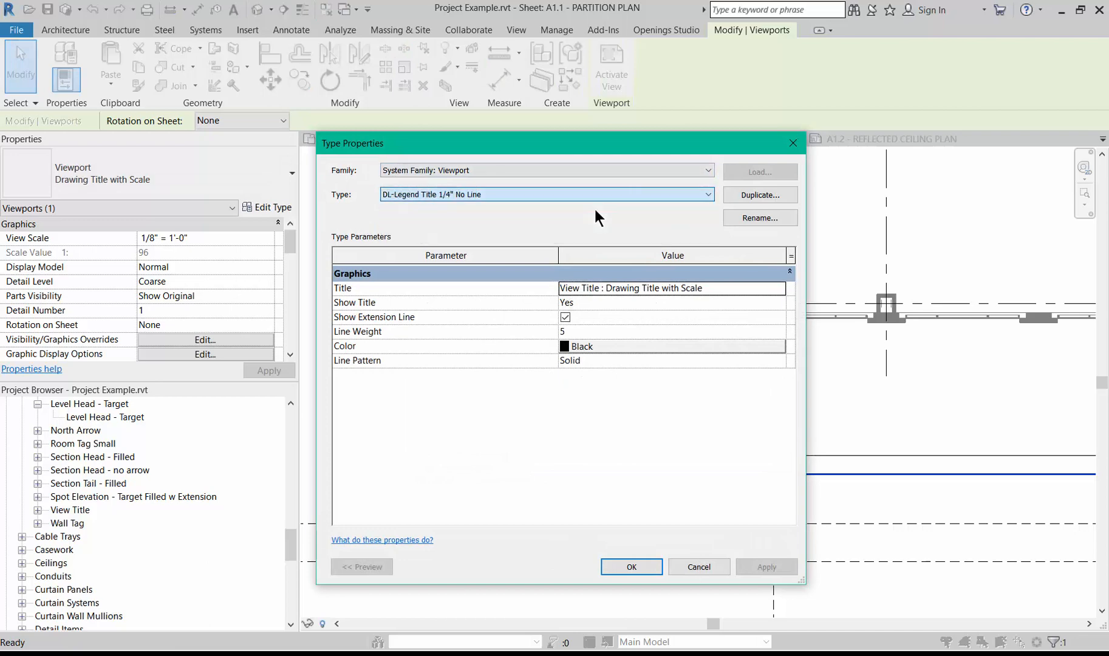
click(739, 216)
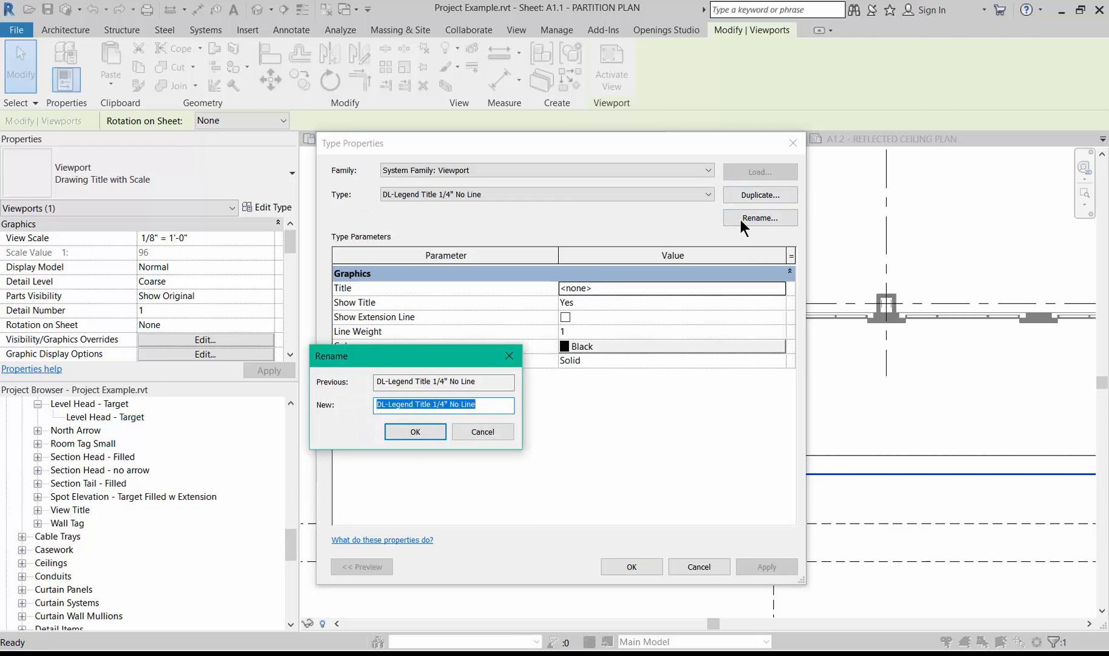
text(Drawi)
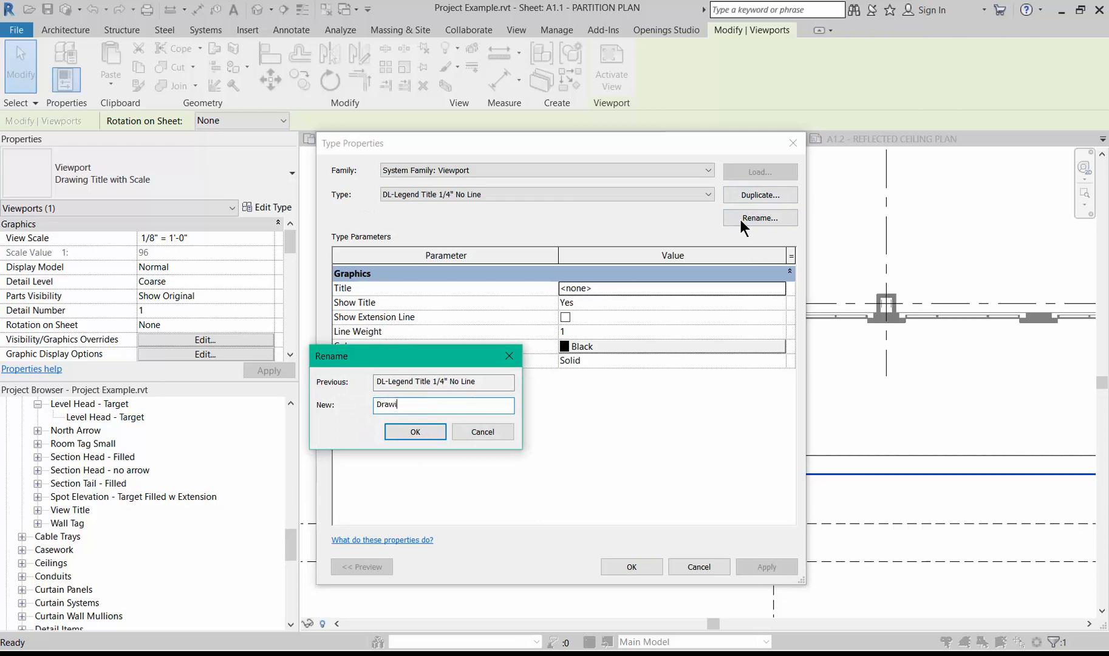
text(ng Title without Scale)
click(433, 432)
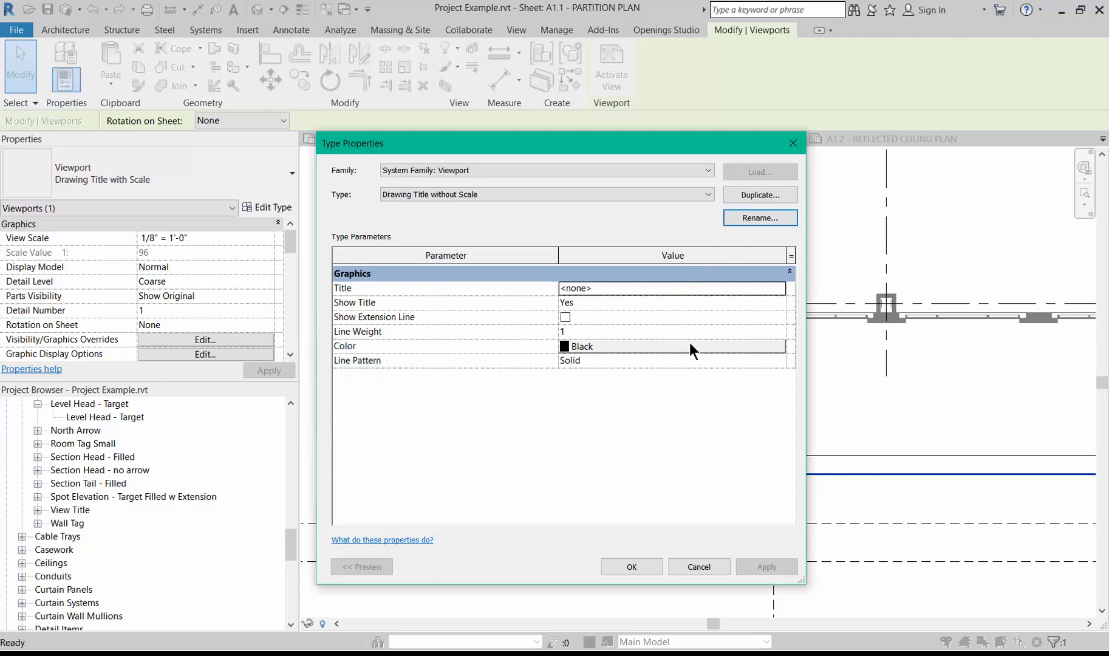
Step: Give this viewport type the title "View Title : Drawing Title without Scale", a visible extension line and line weight 5
click(774, 289)
click(777, 289)
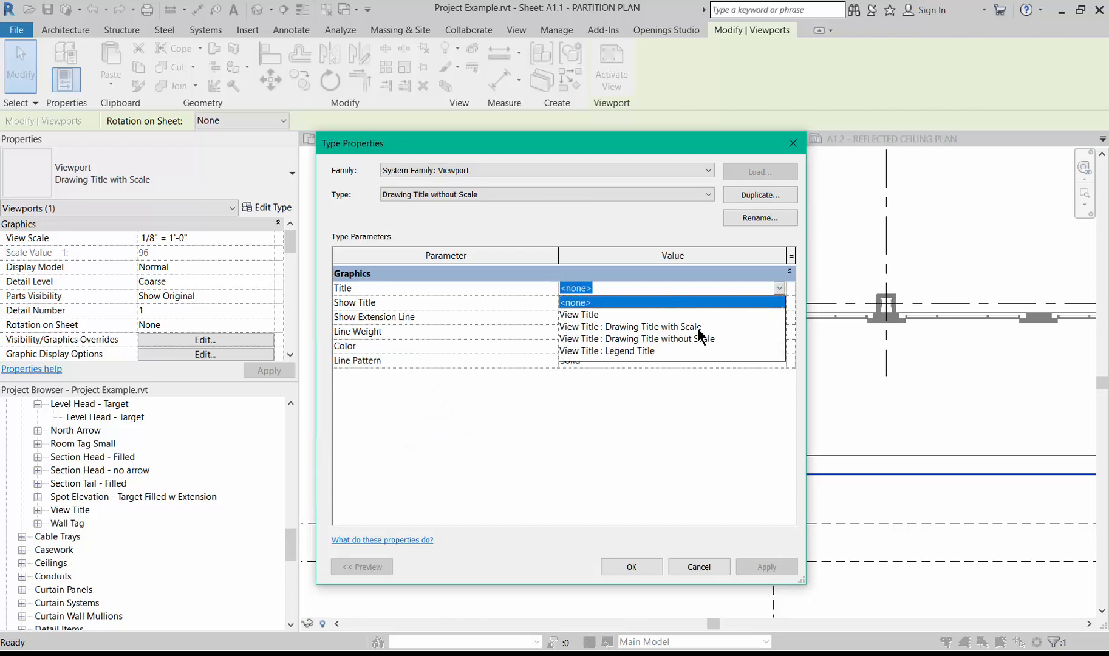
click(684, 341)
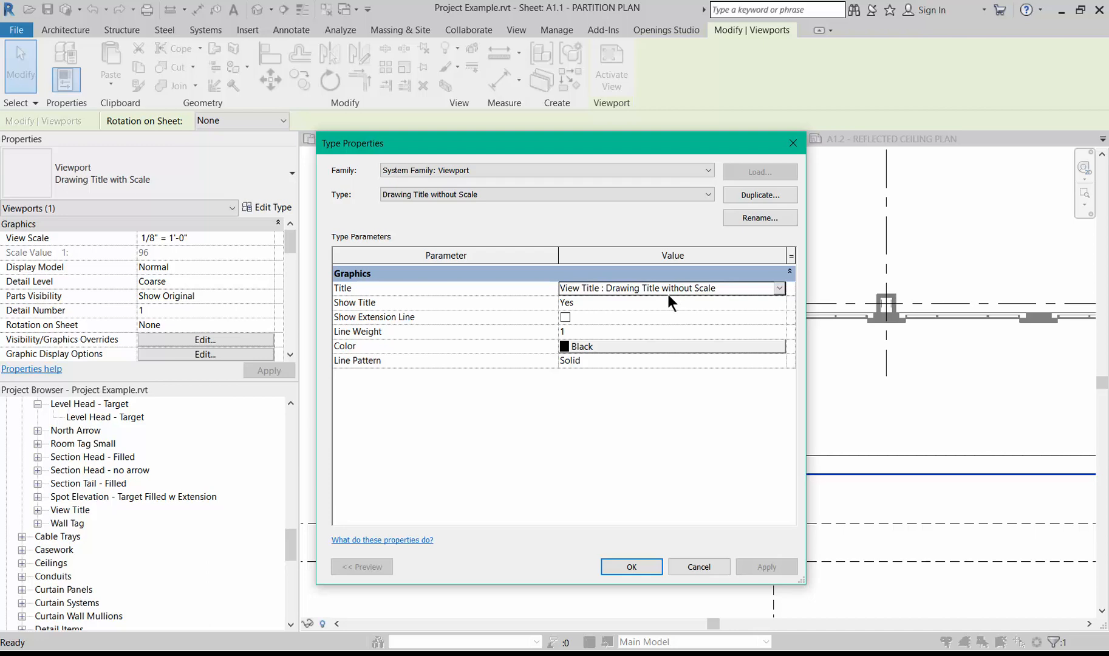
click(565, 317)
click(566, 332)
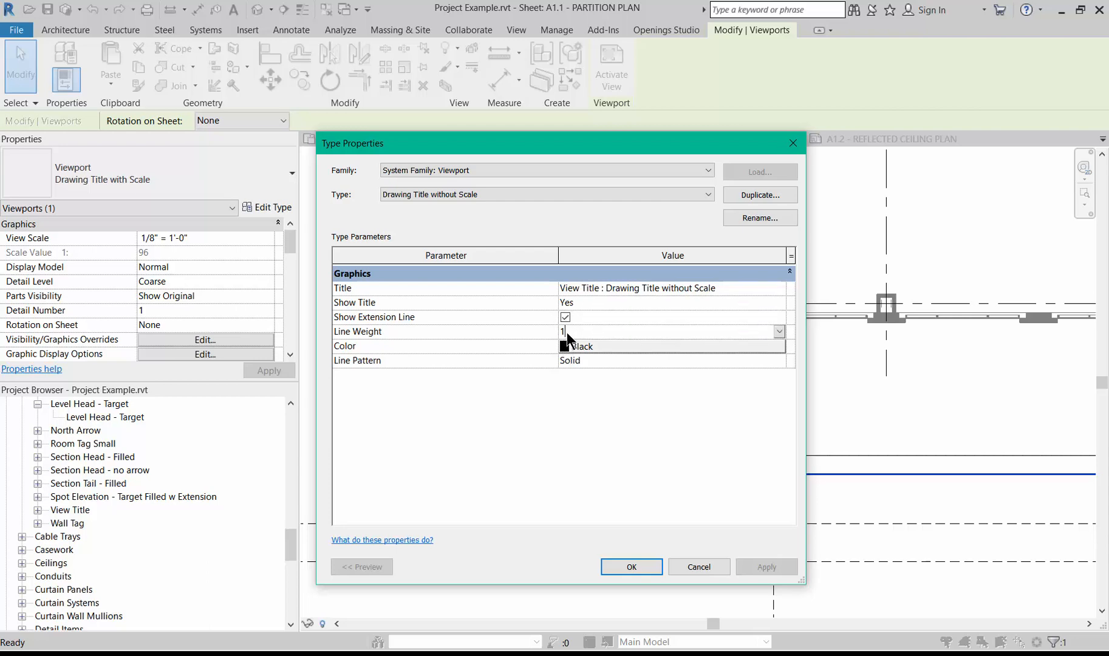
text(5)
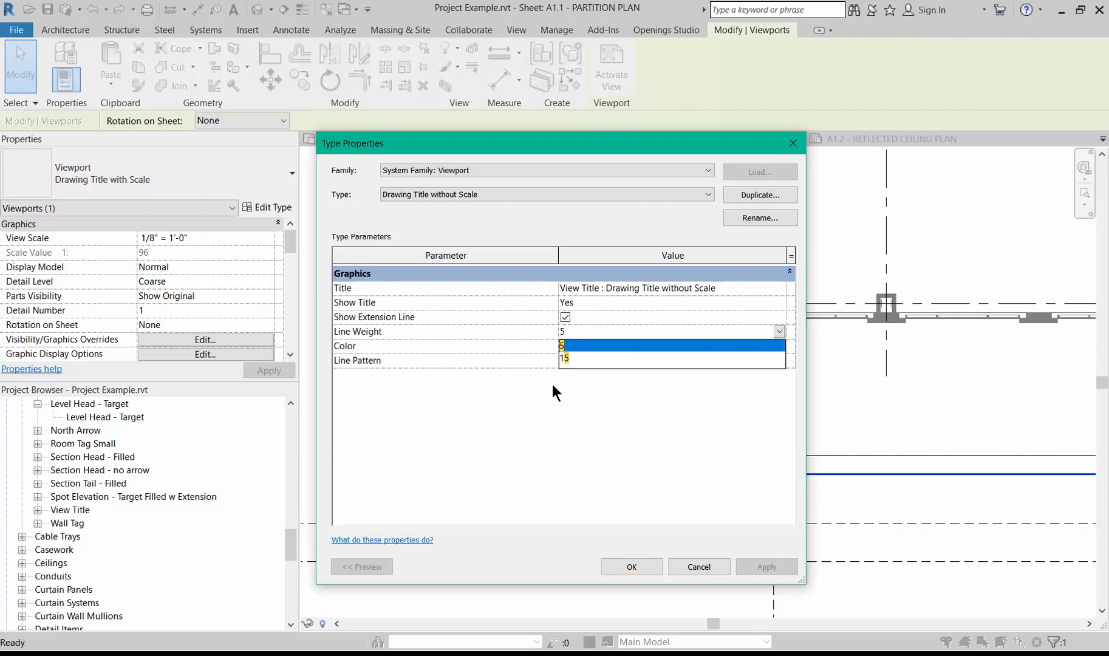
click(623, 568)
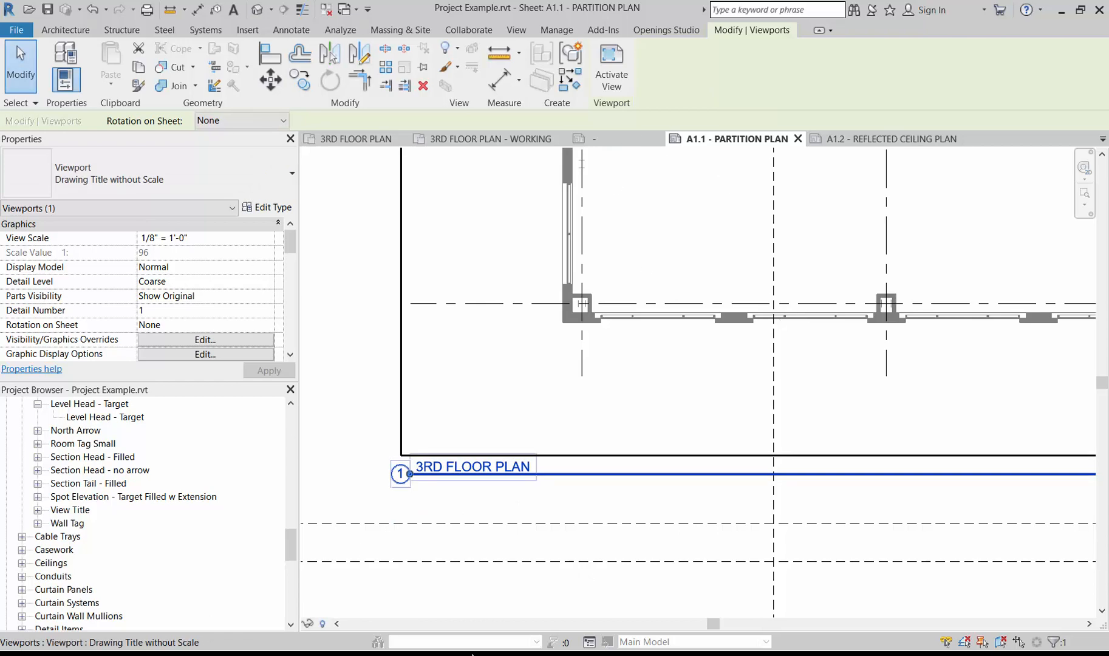
Step: Switch the 3RD FLOOR PLAN viewport on sheet A1.1 to the No Title type
click(260, 210)
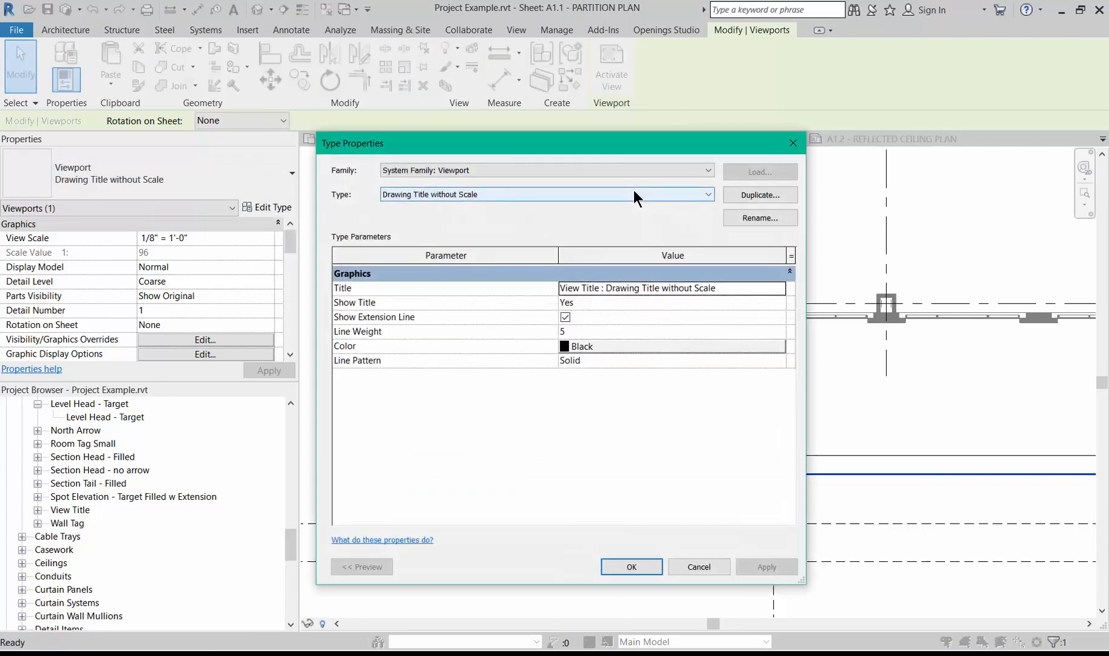
click(631, 193)
click(594, 224)
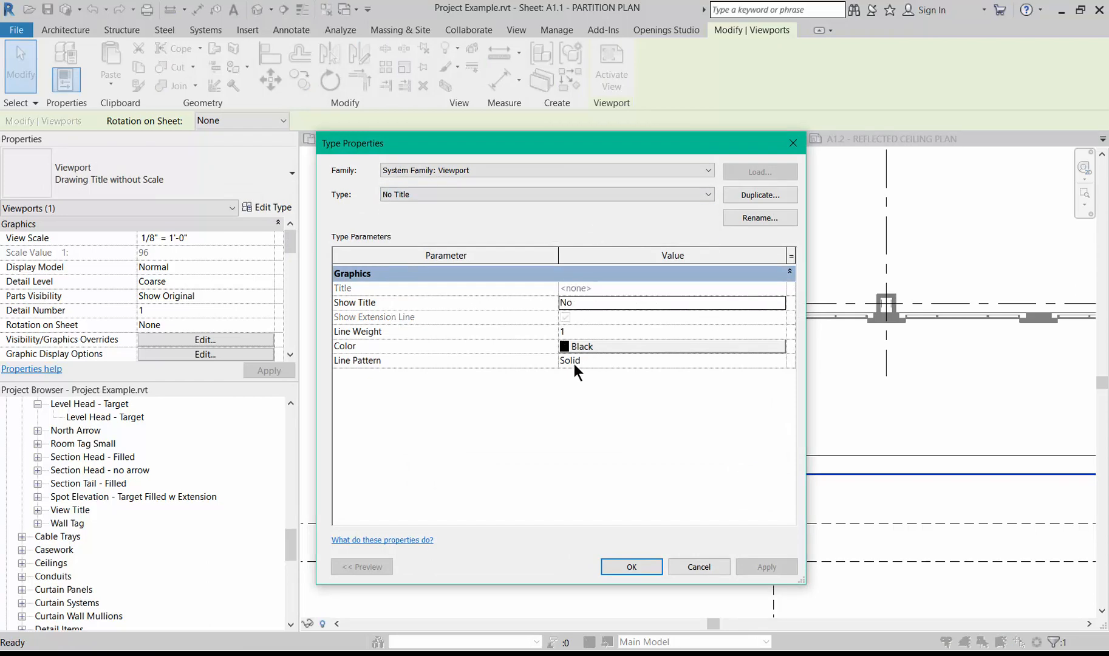
click(628, 566)
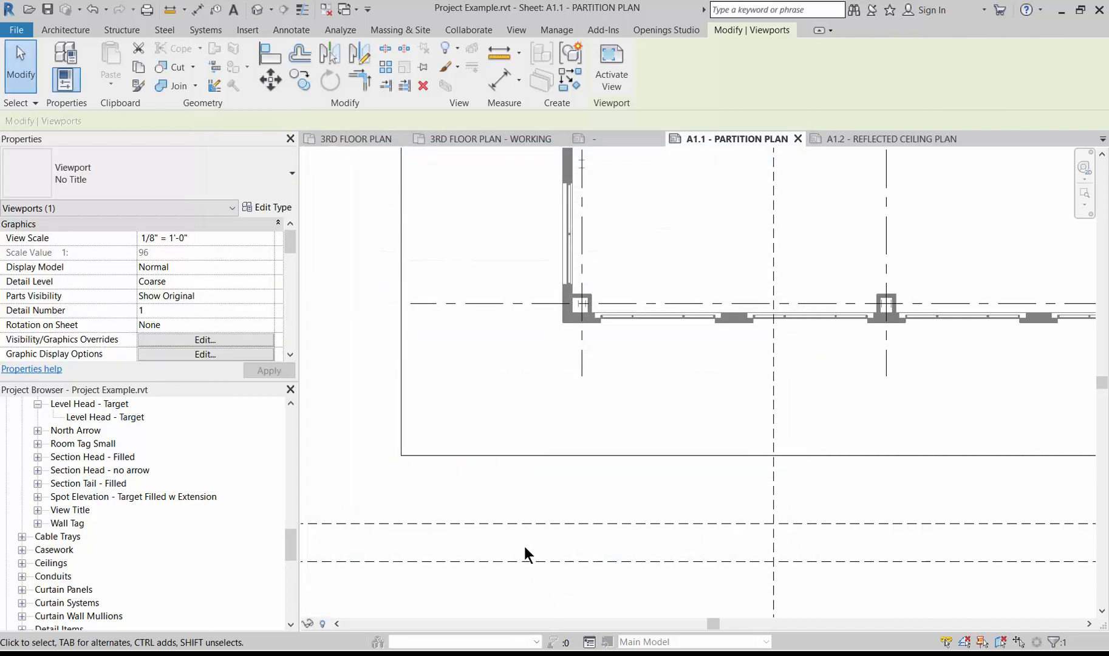
Step: Switch the viewport to the Title Only type and give that type the title "View Title : Legend Title" and a visible extension line
click(223, 169)
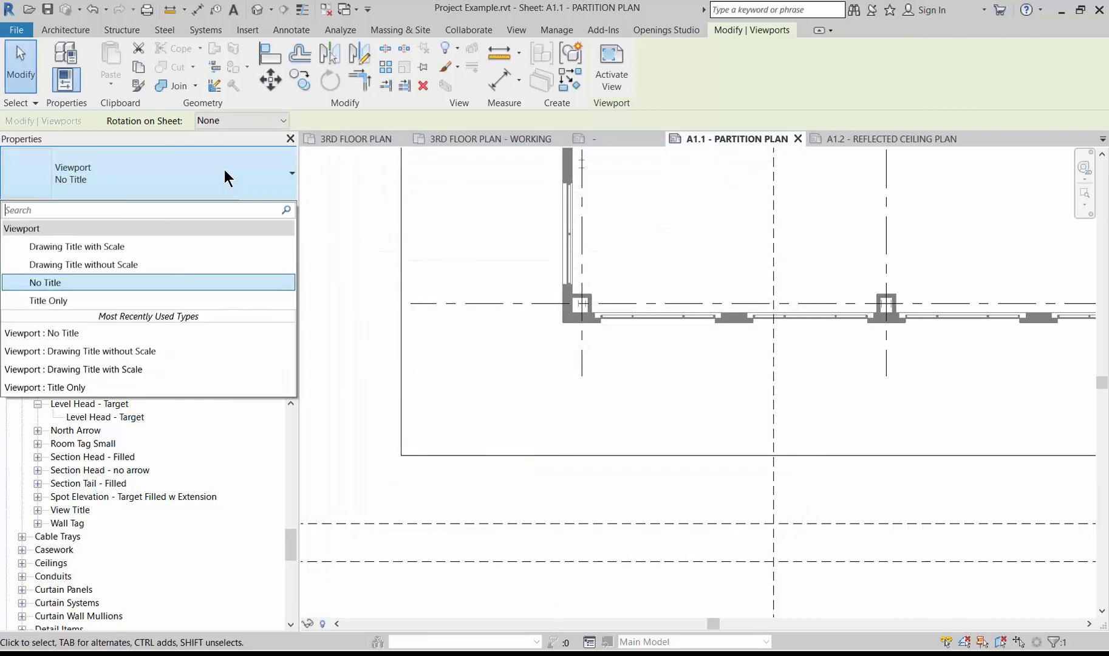
click(169, 296)
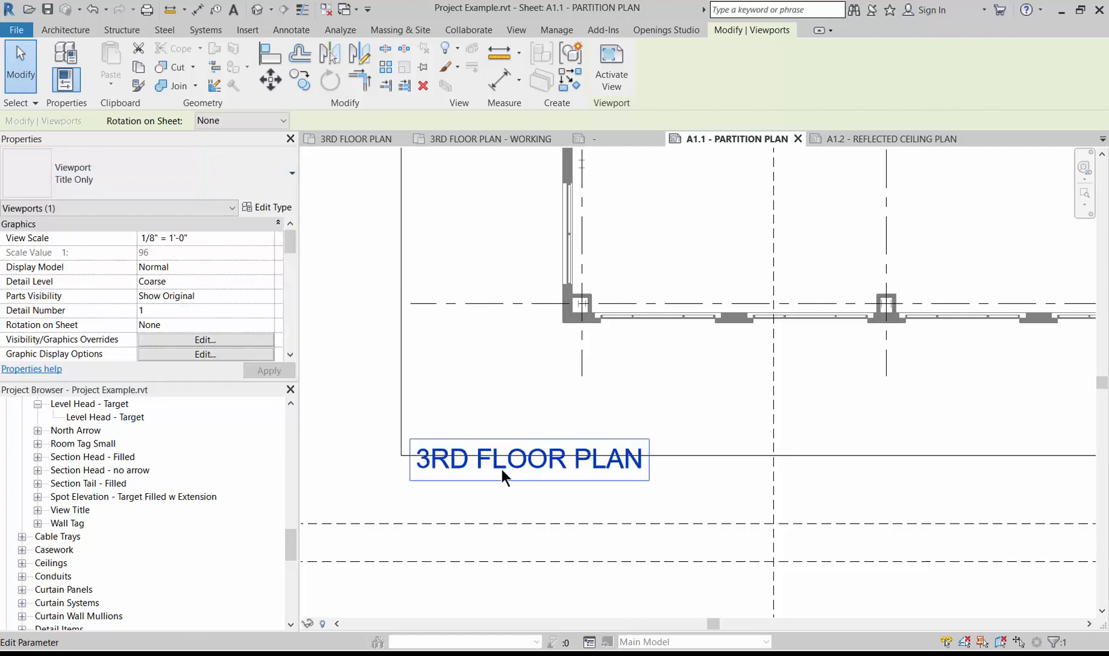
click(270, 207)
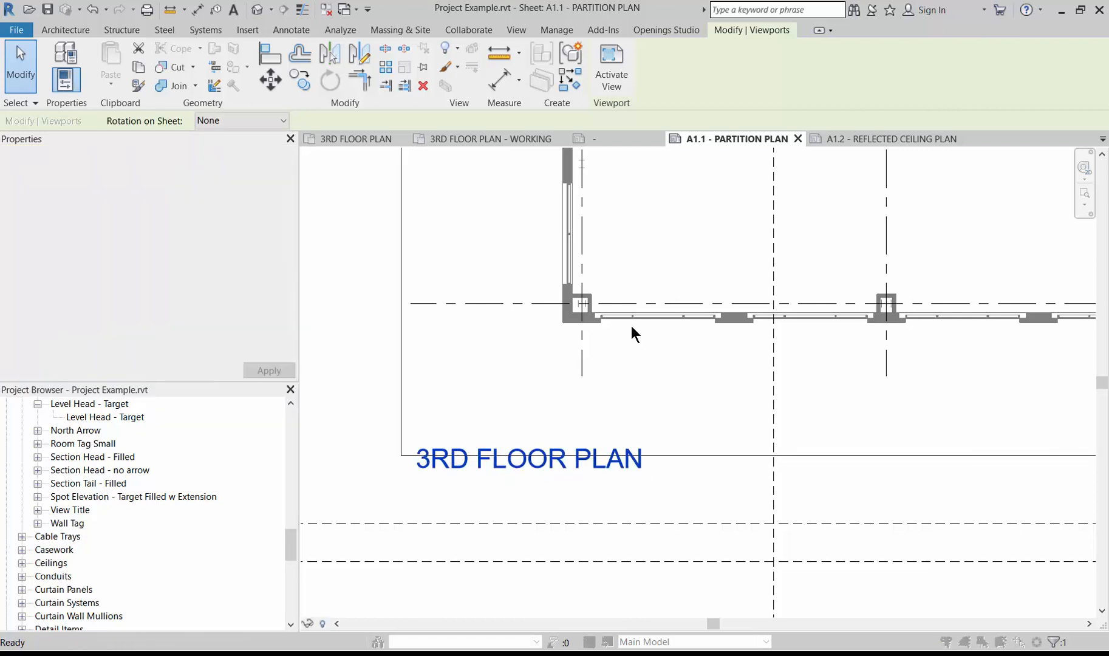
click(778, 284)
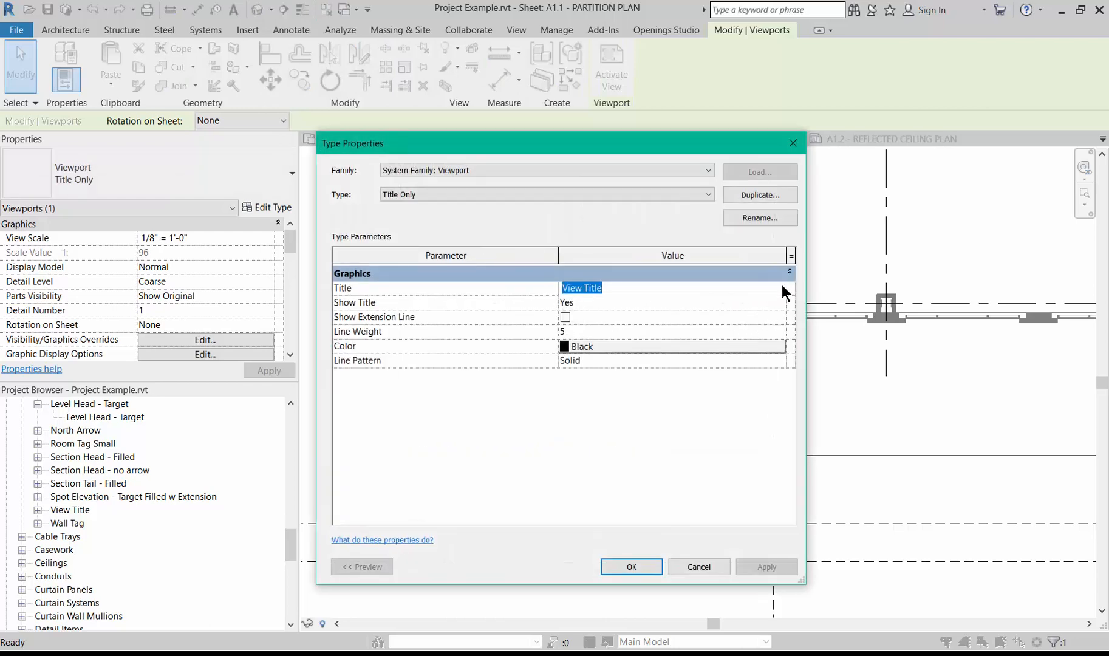
click(779, 286)
click(607, 351)
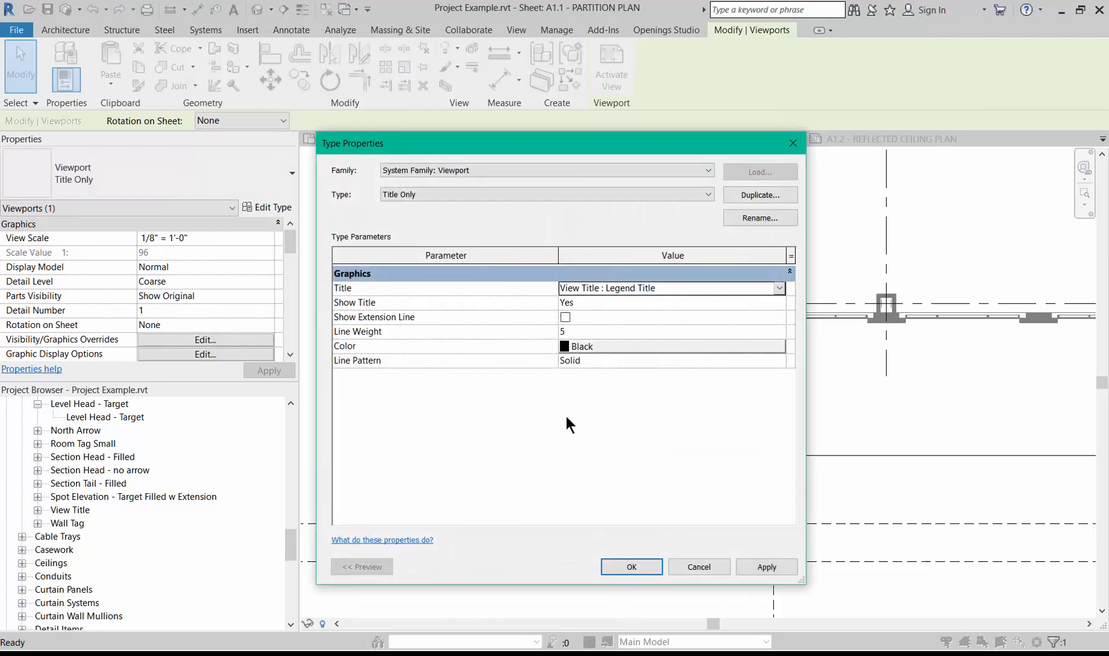
click(565, 317)
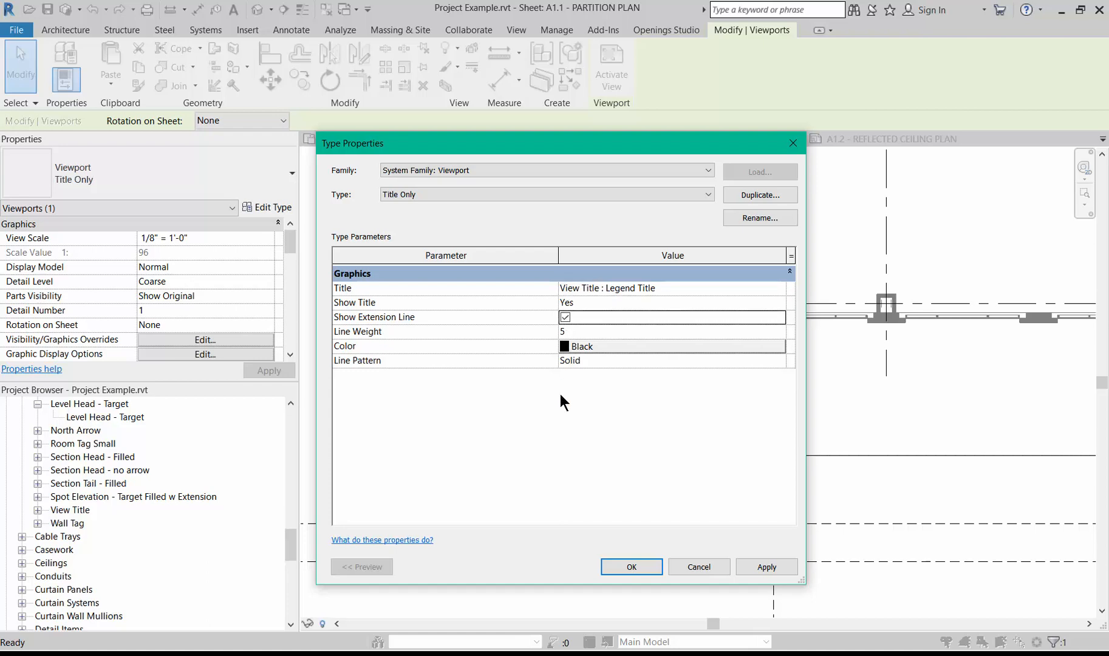
click(621, 564)
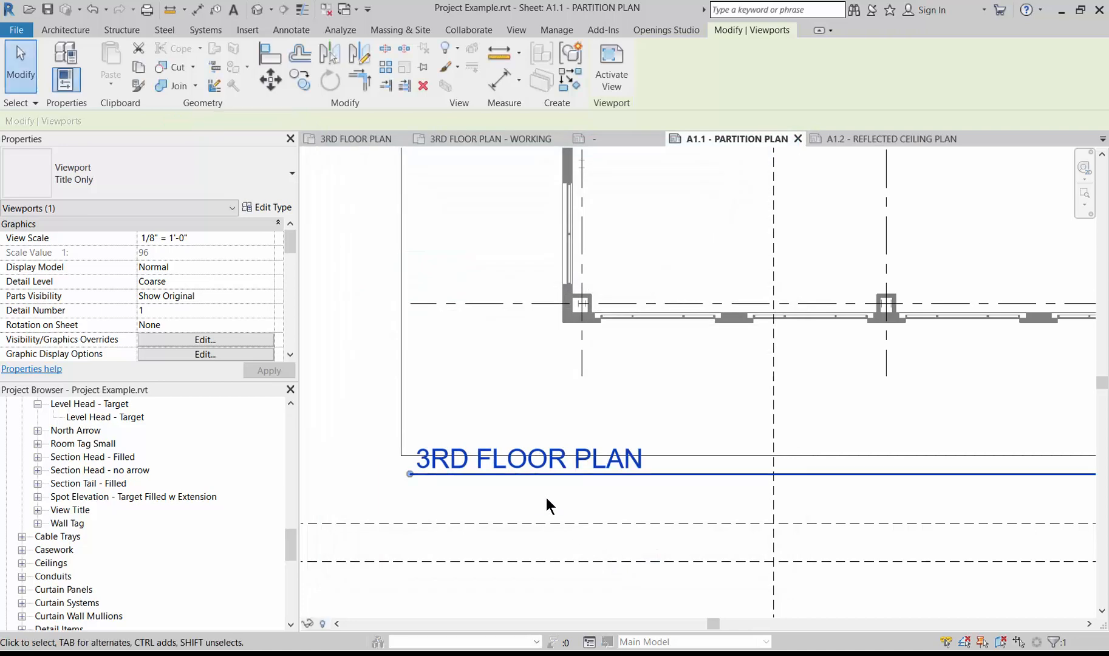
Step: Shorten the viewport's title line to roughly the width of the 3RD FLOOR PLAN title text
scroll(449, 374, down, 5)
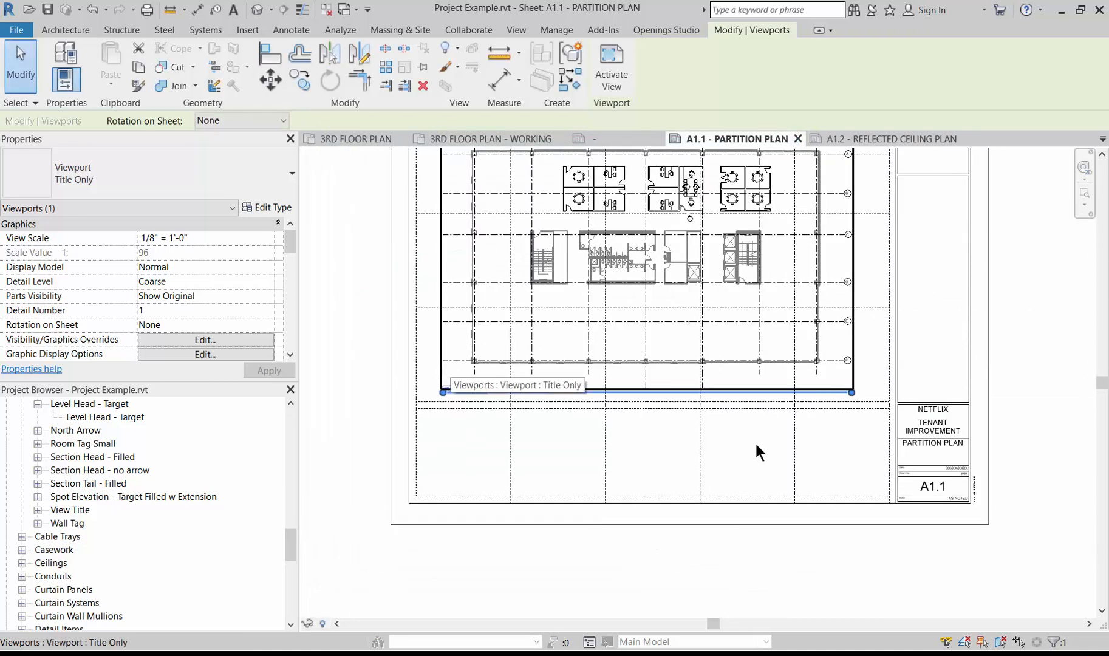
mouse_move(849, 391)
mouse_down()
mouse_move(503, 397)
mouse_move(474, 454)
mouse_up()
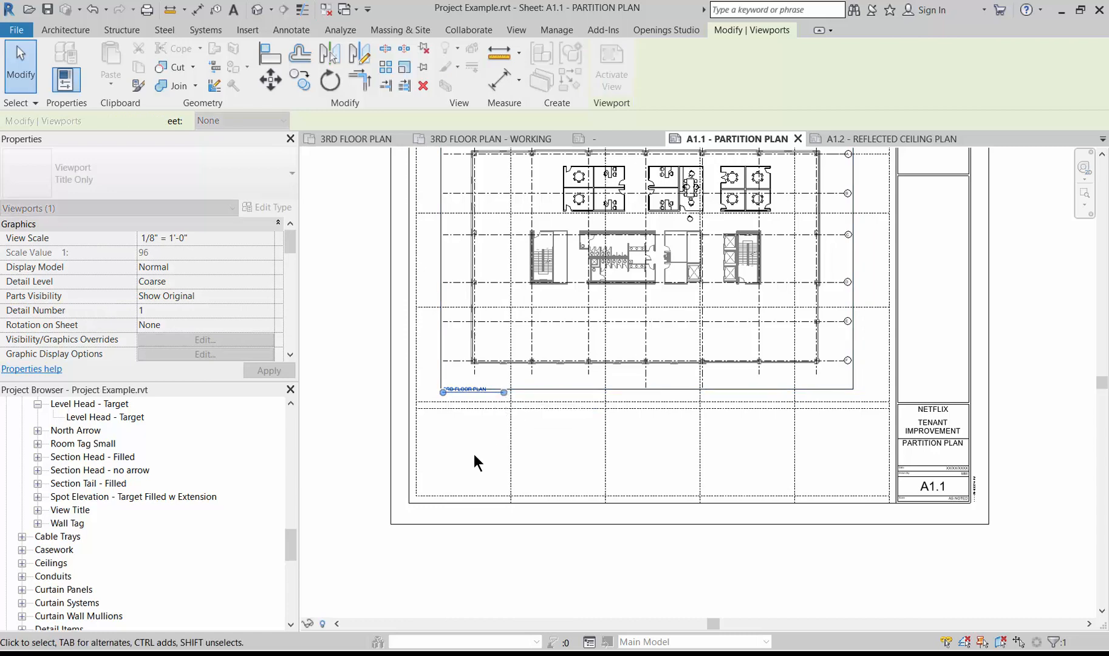
click(472, 452)
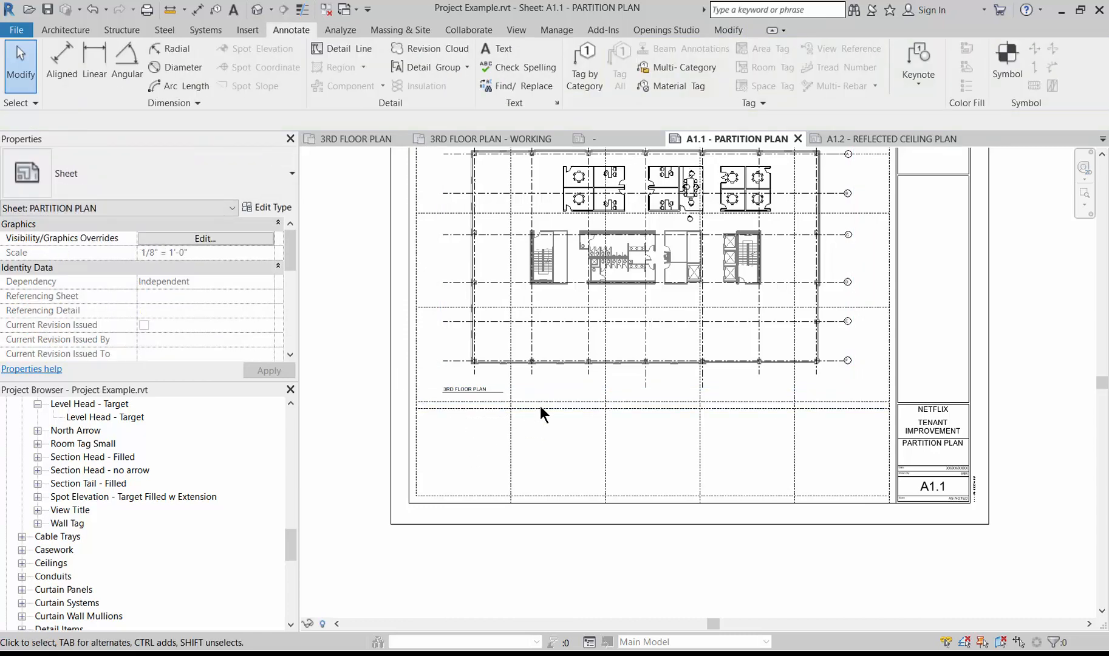
Step: Switch the 3RD FLOOR PLAN viewport to the Drawing Title with Scale type
scroll(544, 214, up, 1)
scroll(536, 502, down, 1)
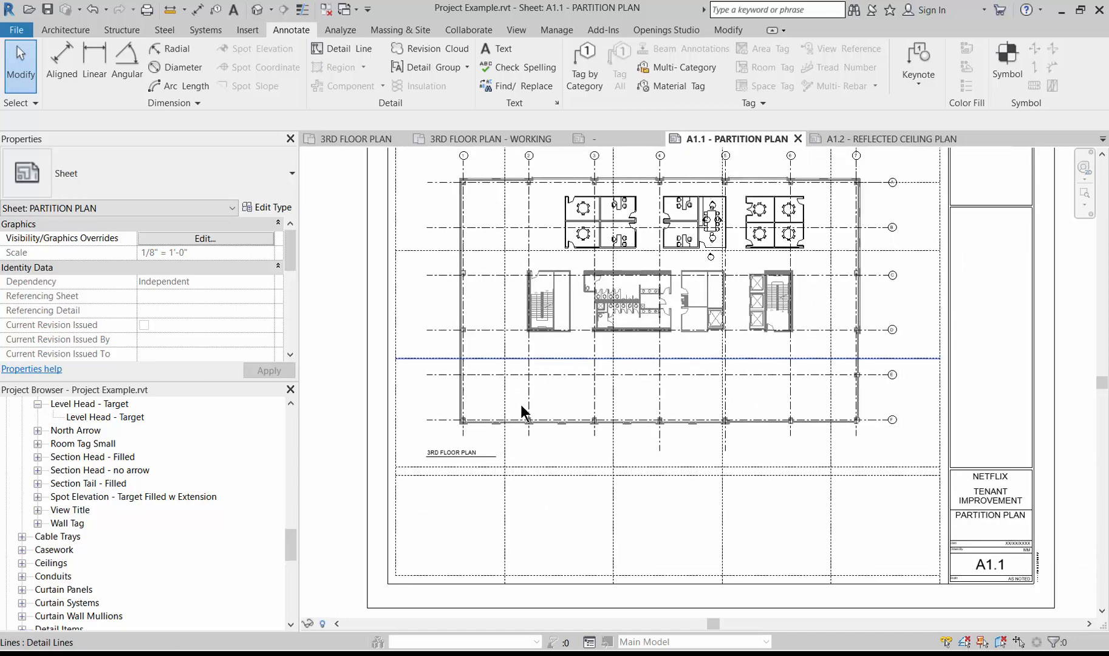
click(520, 404)
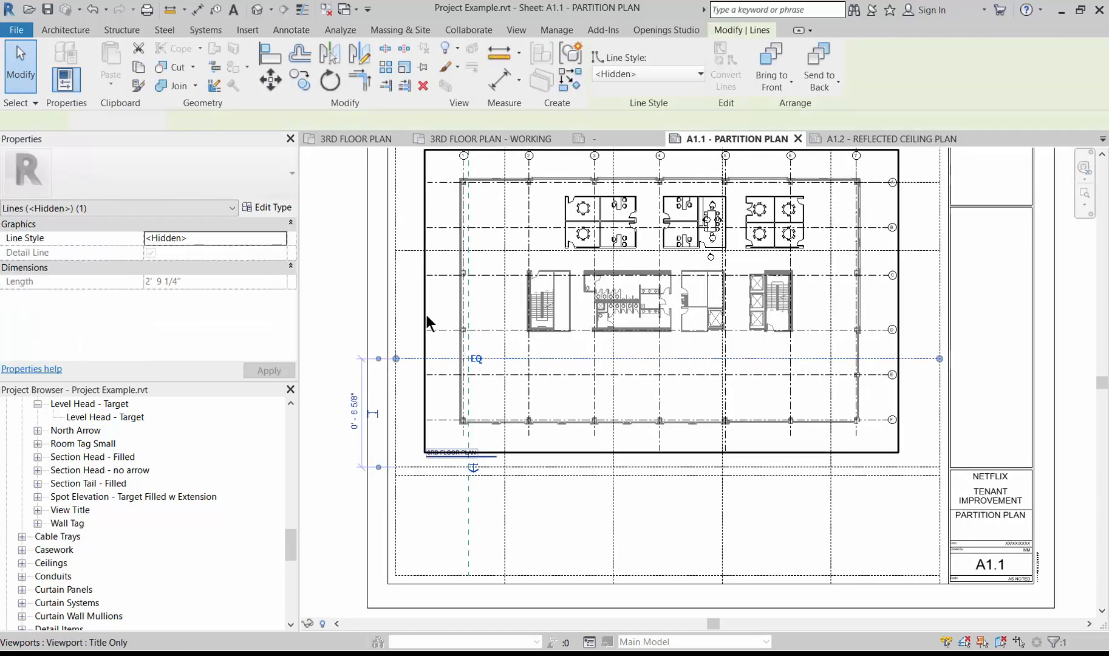
click(190, 176)
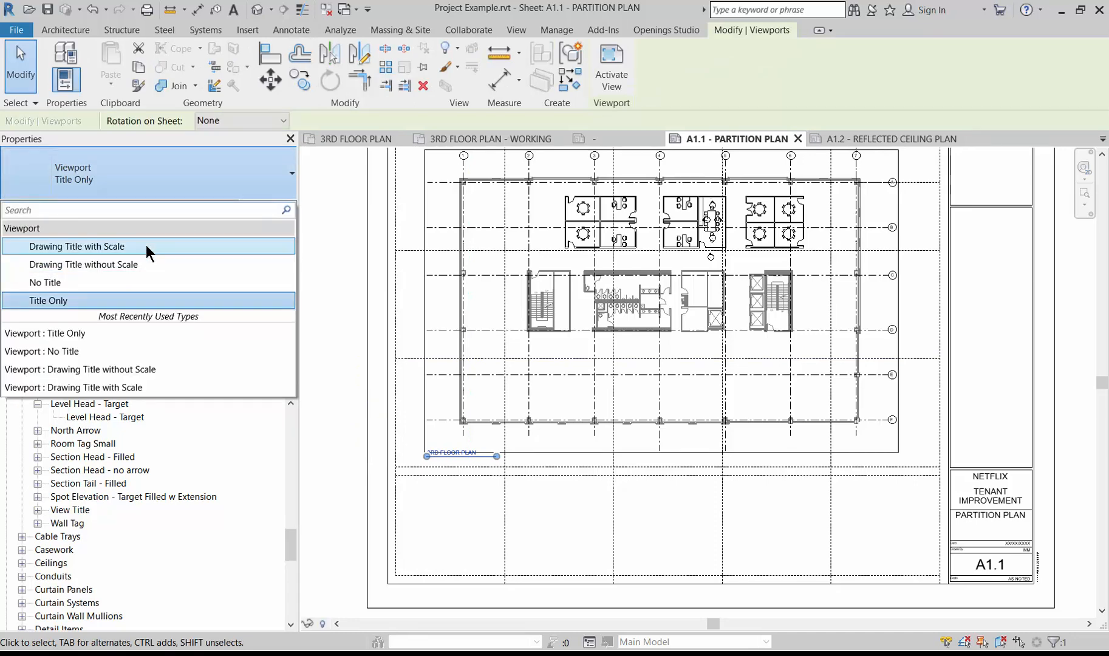
click(351, 422)
click(460, 511)
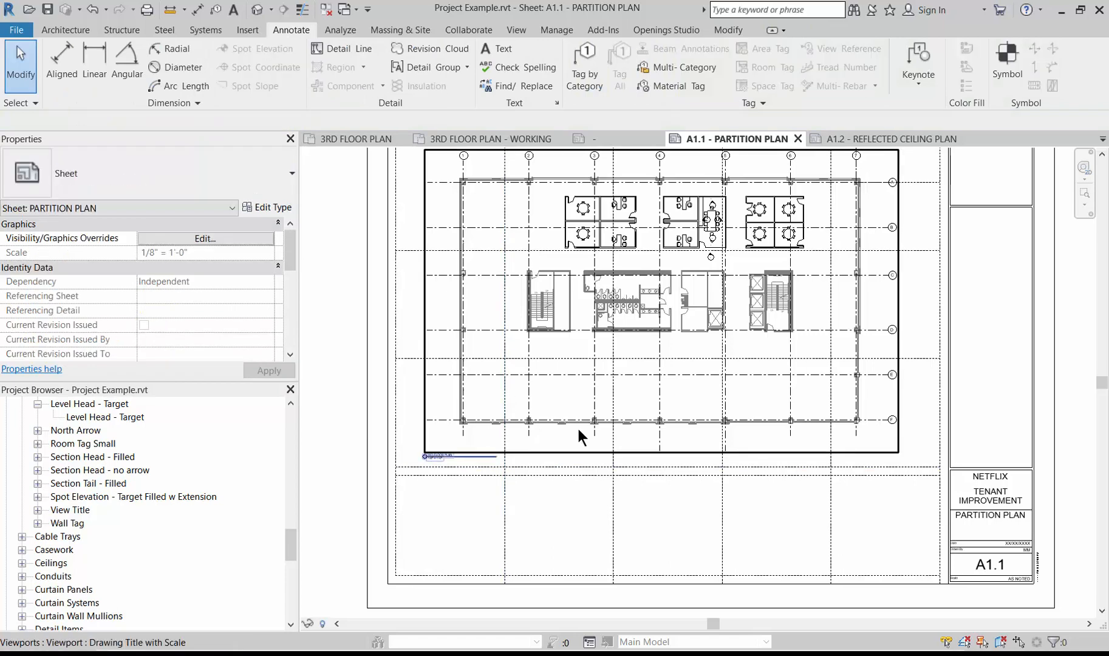
Step: Extend the viewport's title line until it ends at the viewport's right edge
click(501, 457)
drag(498, 456, 900, 457)
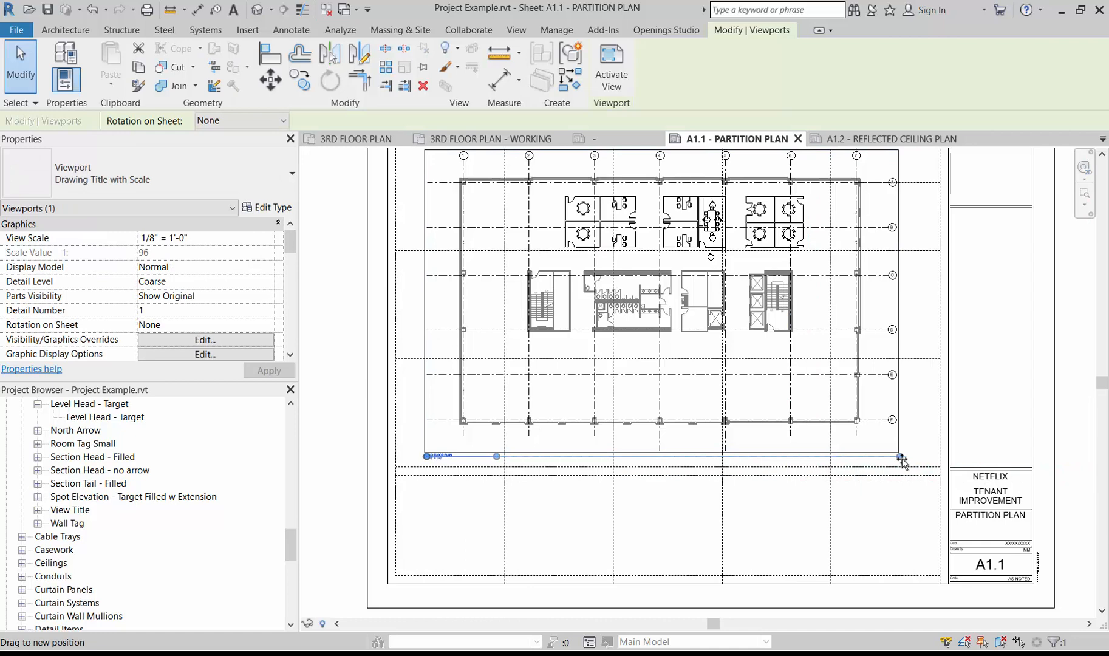
click(760, 542)
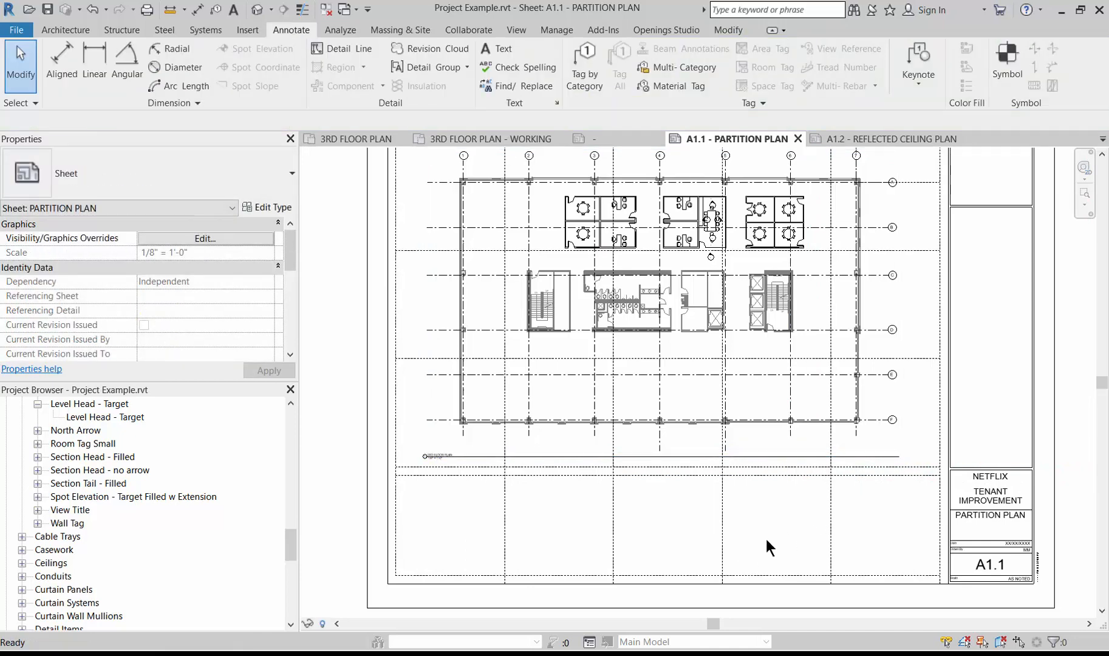
Step: Trace the whole title line from its right end to the title bubble with a <Hidden> detail line about 2'-5" long
key(d)
key(l)
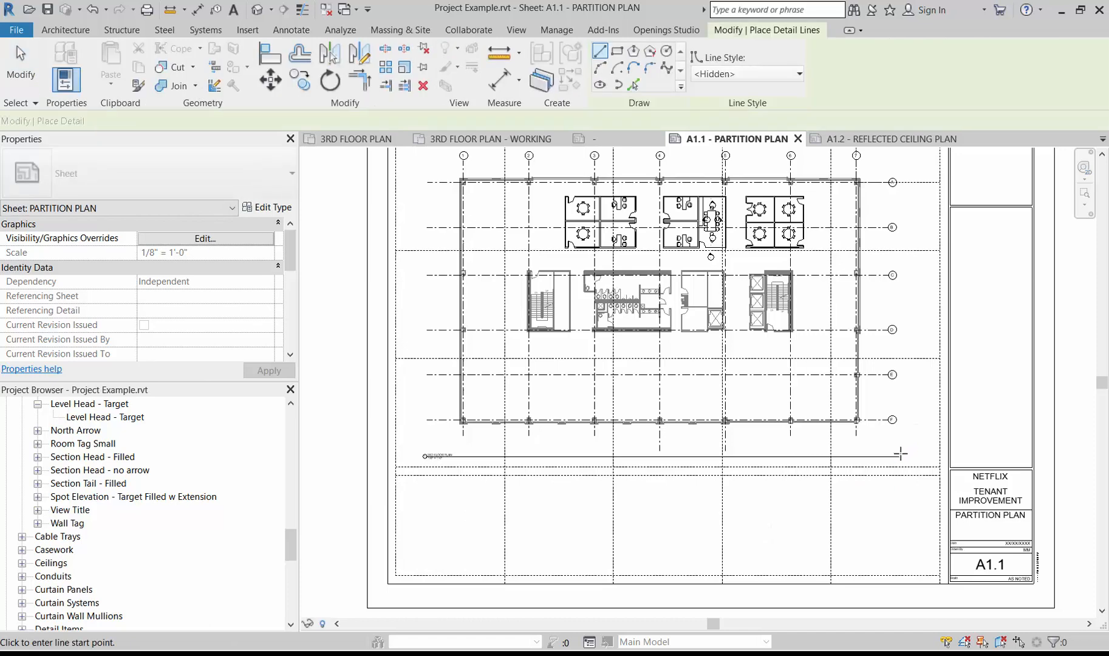
scroll(898, 457, up, 5)
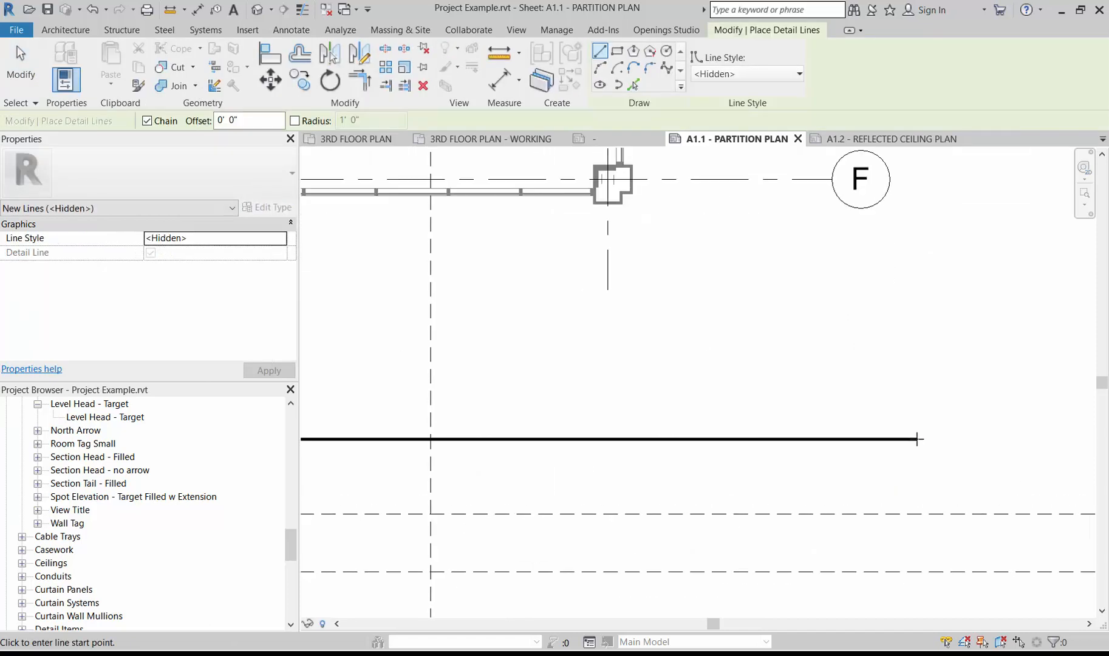
click(915, 438)
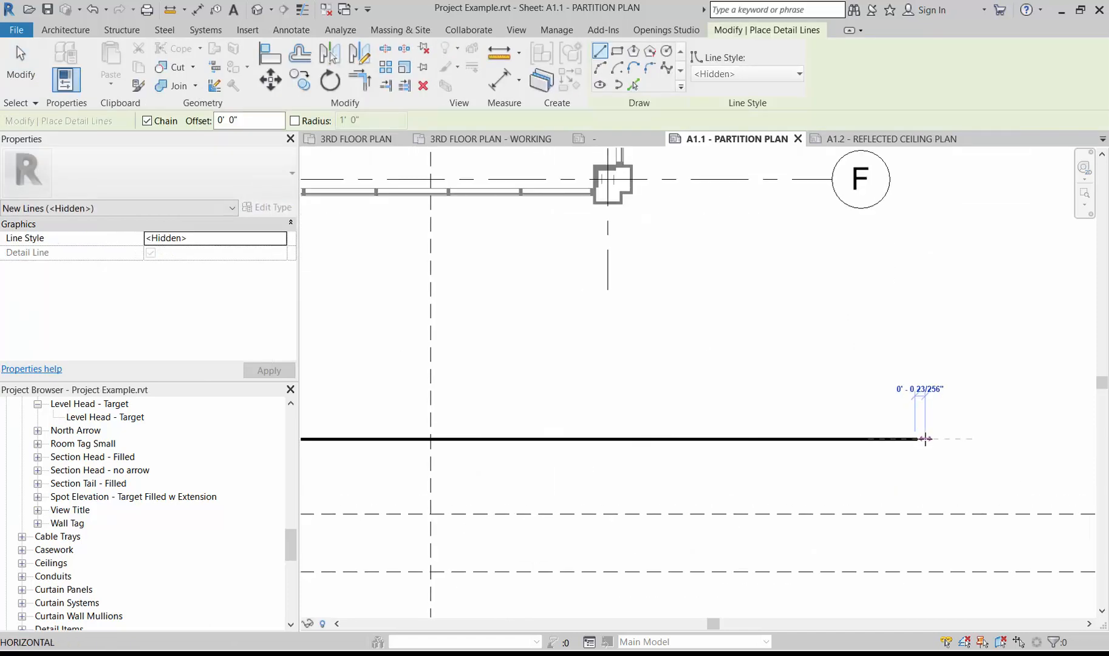
scroll(915, 438, down, 5)
scroll(673, 438, down, 3)
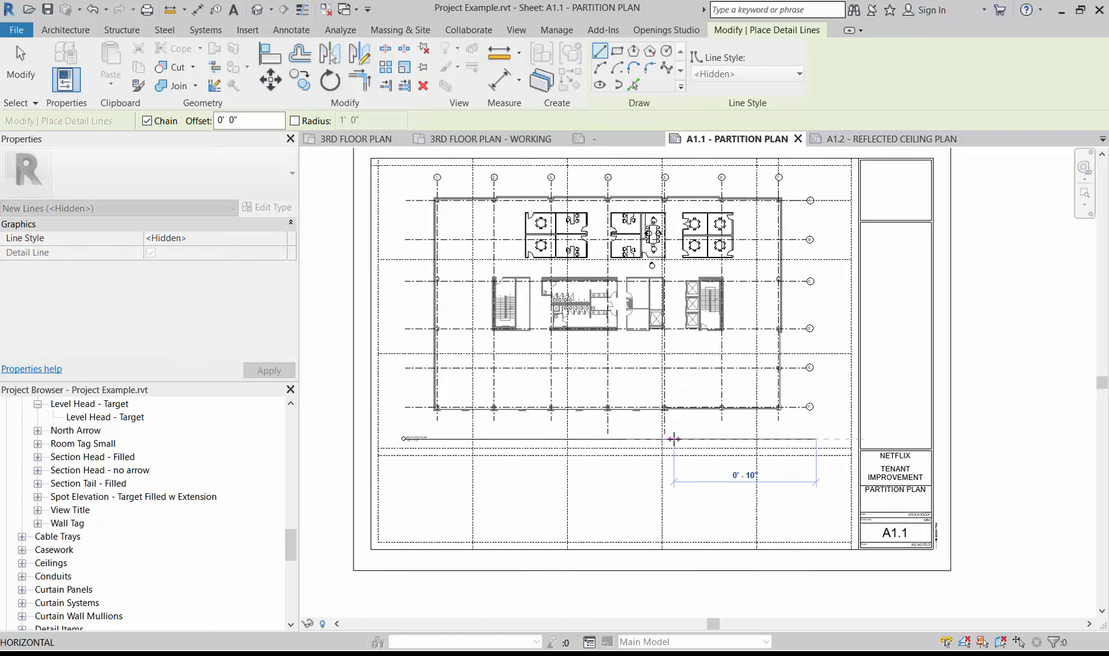
scroll(384, 450, up, 5)
scroll(384, 451, up, 5)
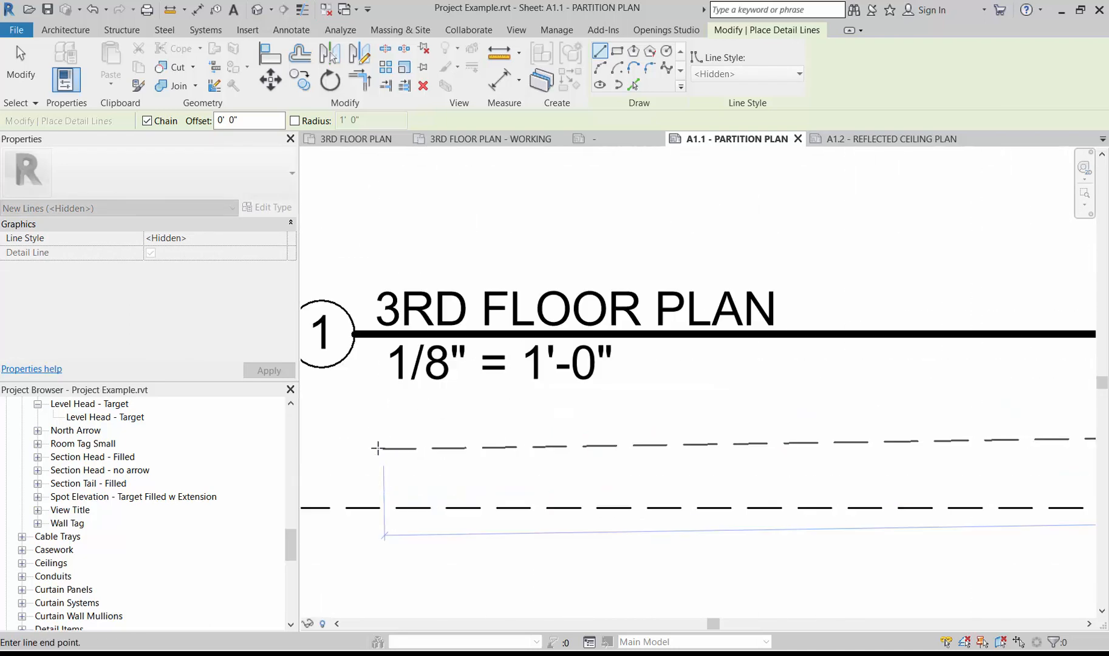
click(350, 316)
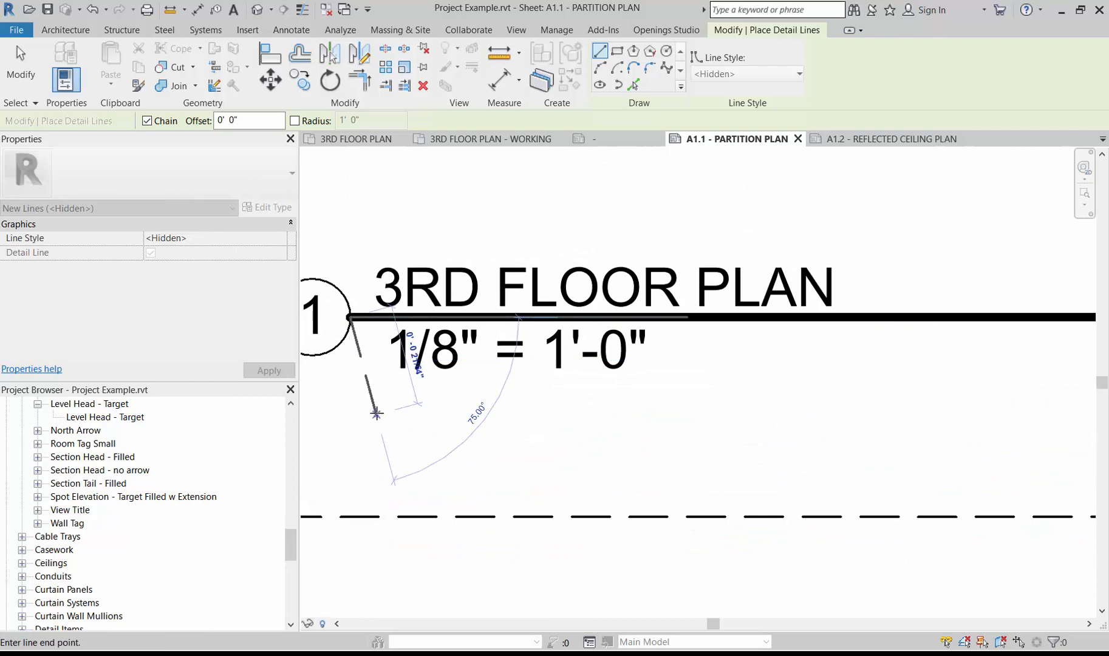
scroll(367, 404, down, 3)
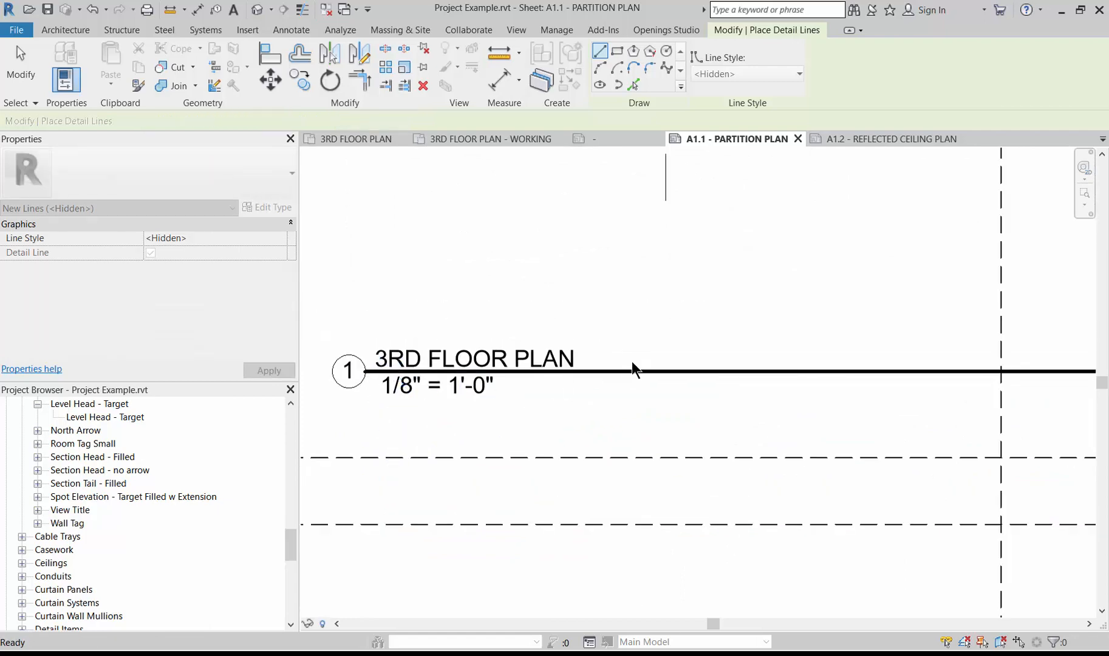
key(Escape)
key(Escape)
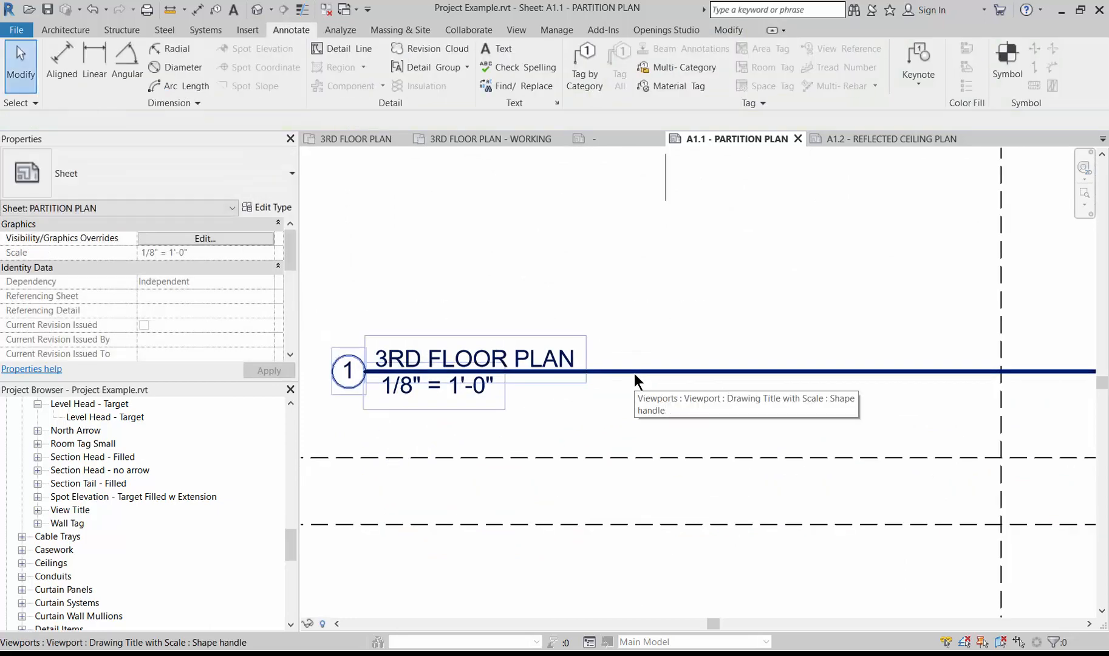
Step: Copy the hidden detail line over the title line and paste it in the same place on sheet A1.2
key(Tab)
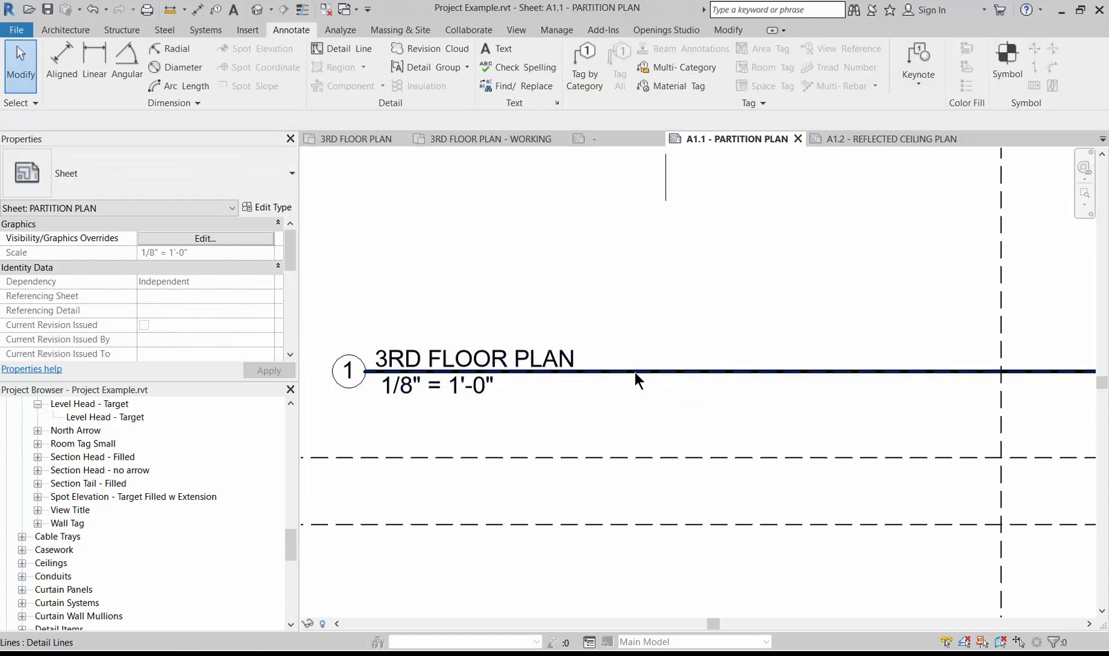
click(635, 372)
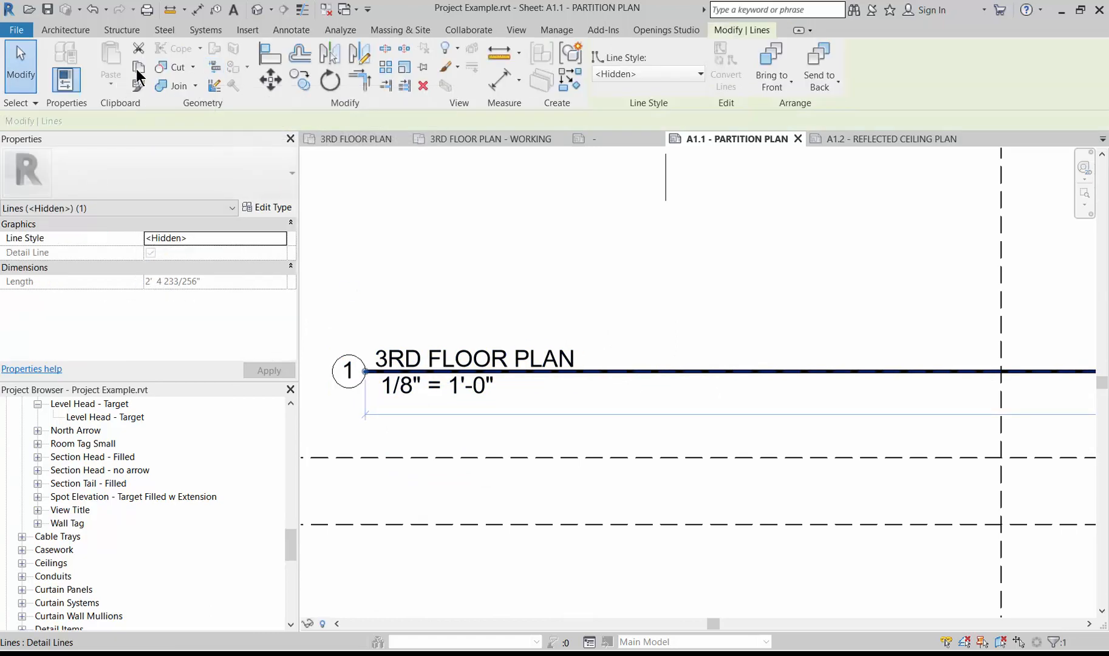
click(139, 68)
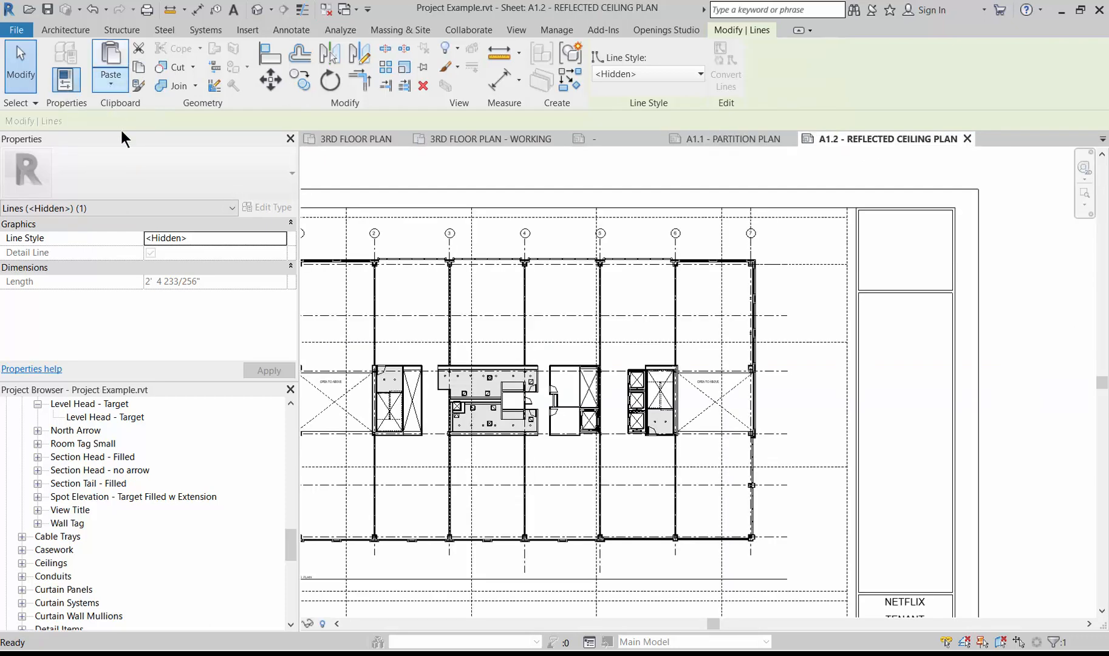
click(142, 189)
click(811, 300)
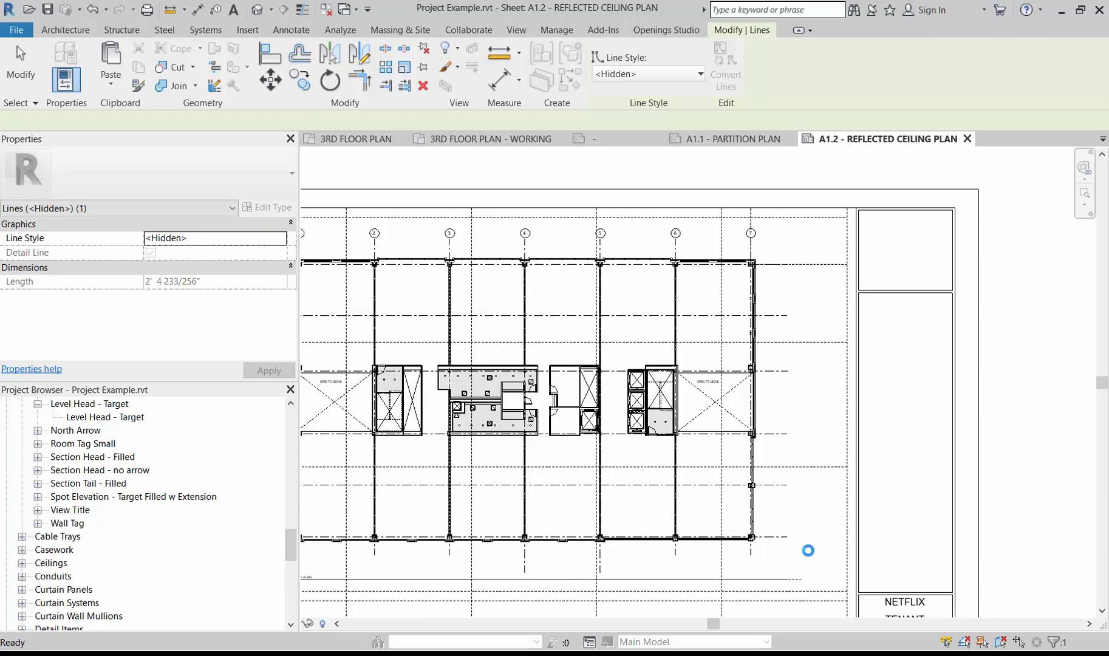
scroll(808, 550, down, 2)
click(807, 548)
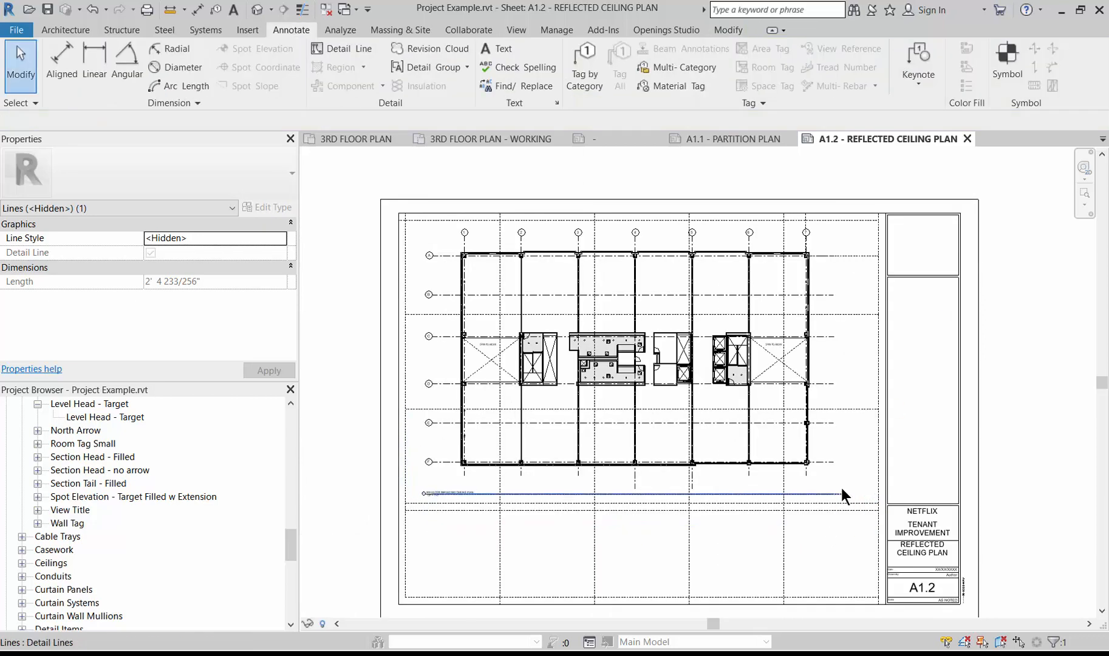
scroll(842, 487, up, 3)
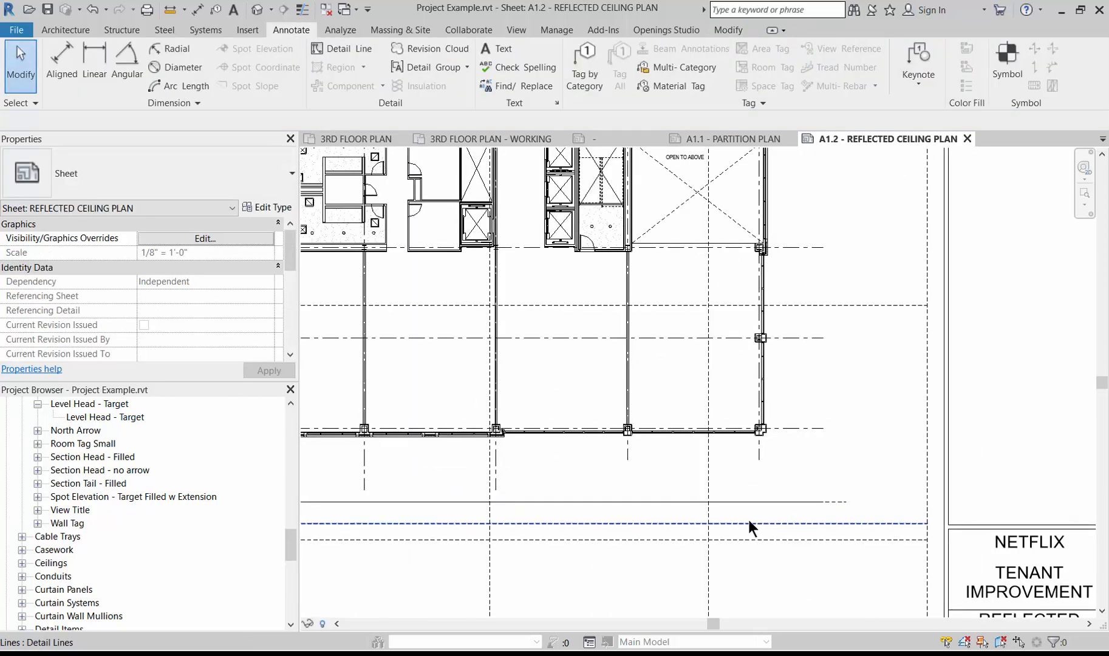
scroll(999, 413, down, 4)
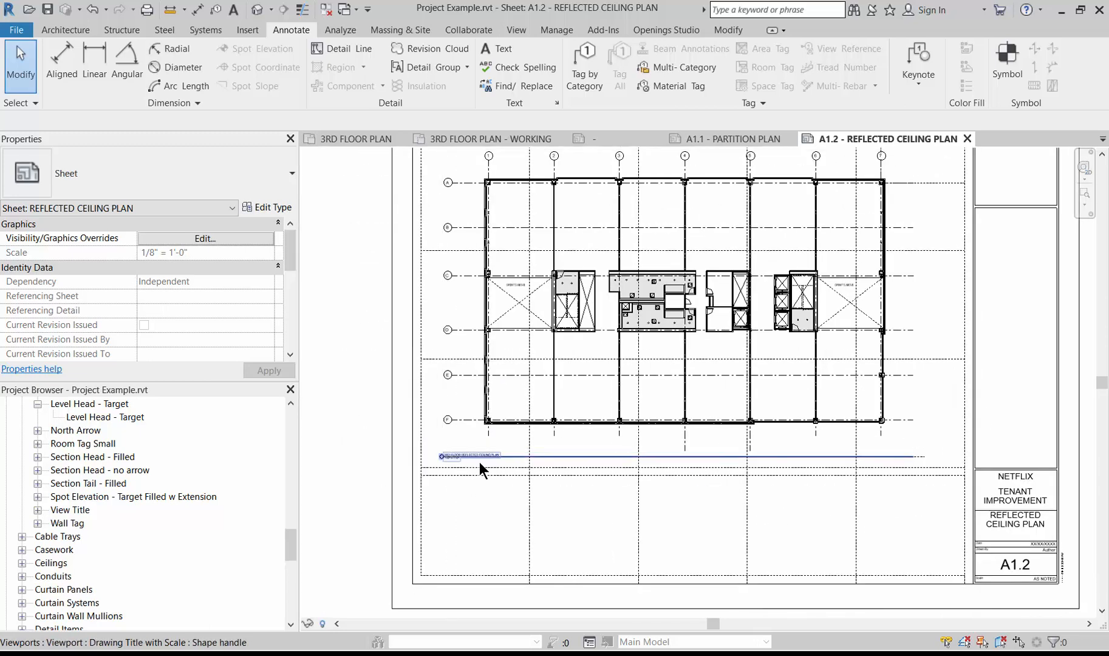
scroll(479, 468, up, 5)
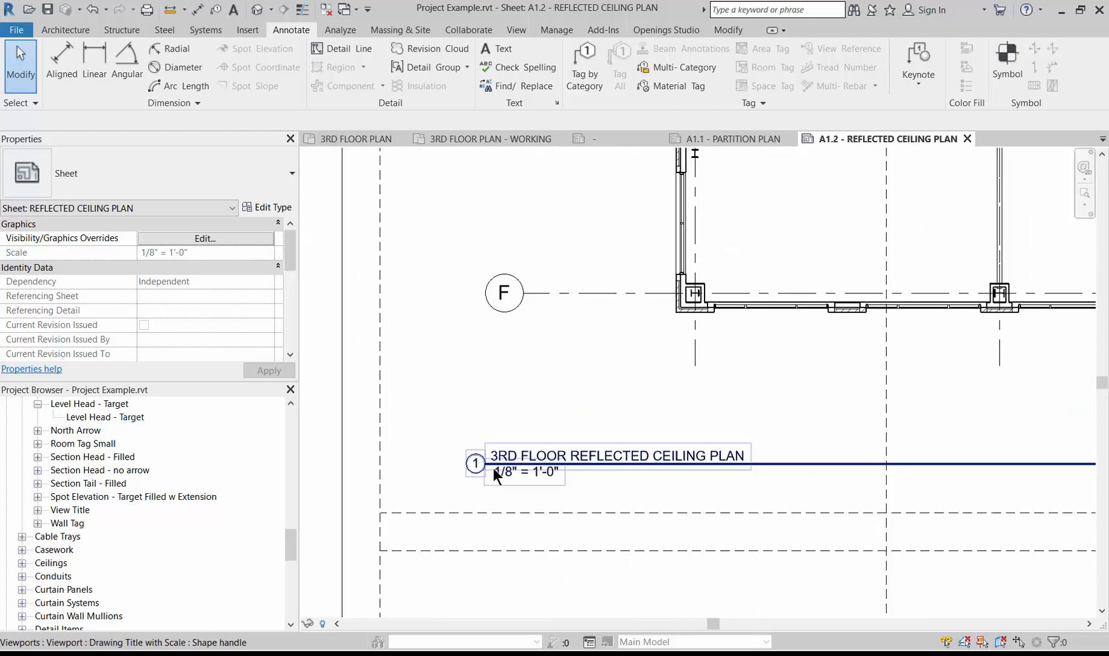
Step: Move the 3RD FLOOR REFLECTED CEILING PLAN viewport title onto the pasted hidden line on sheet A1.2 and check its line's end
drag(497, 466, 552, 468)
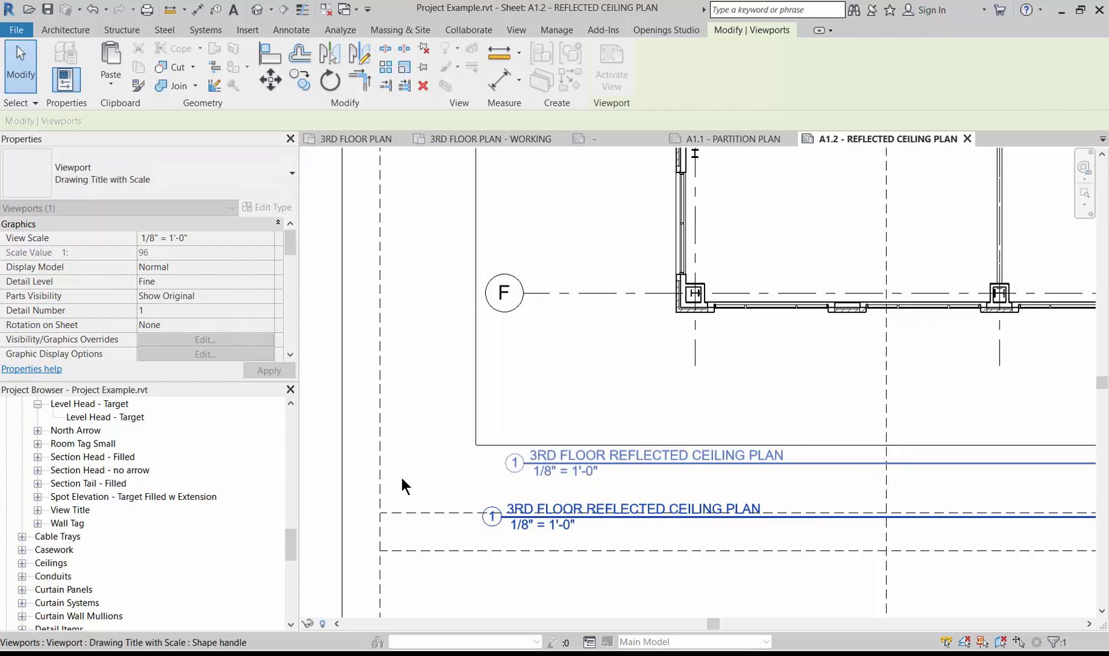
scroll(413, 451, down, 6)
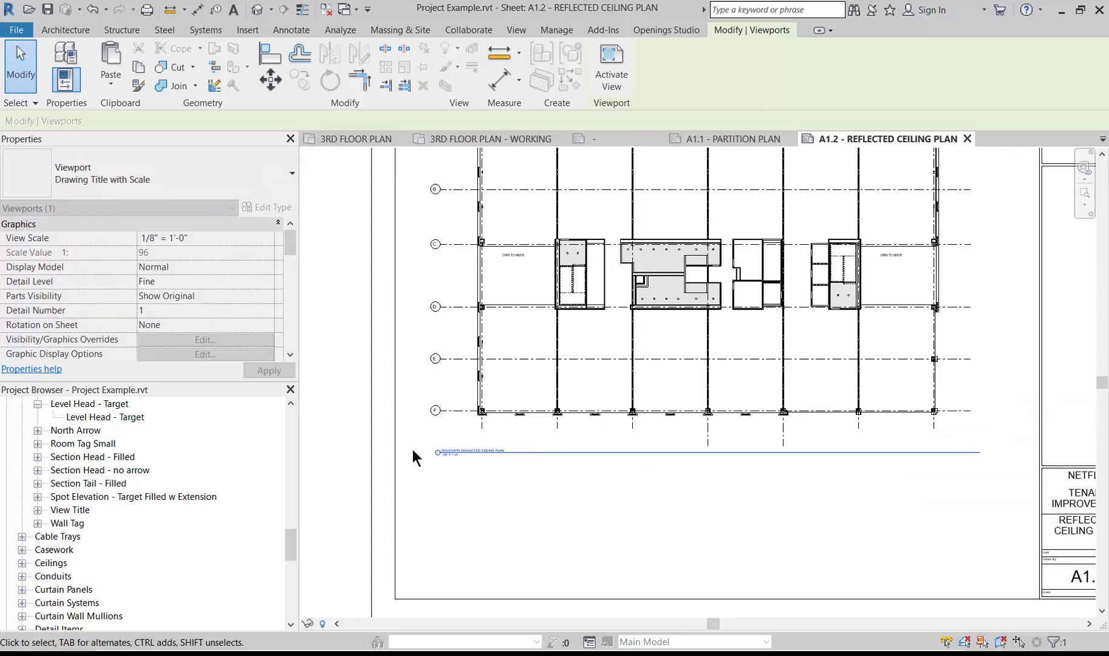
scroll(911, 448, up, 3)
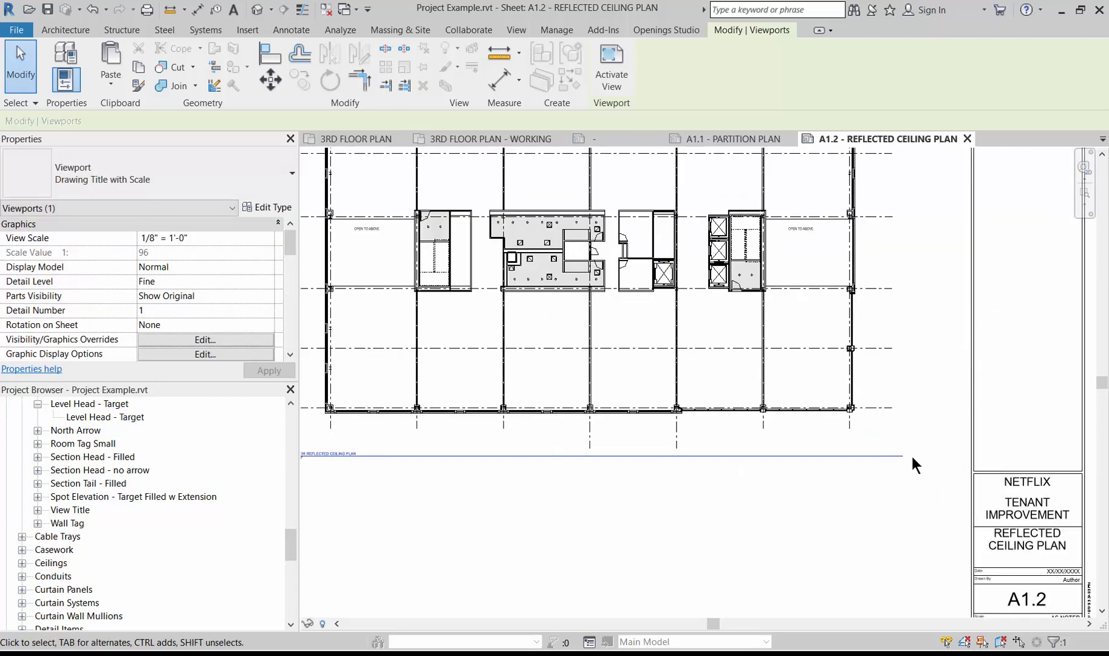
scroll(911, 456, up, 4)
click(829, 496)
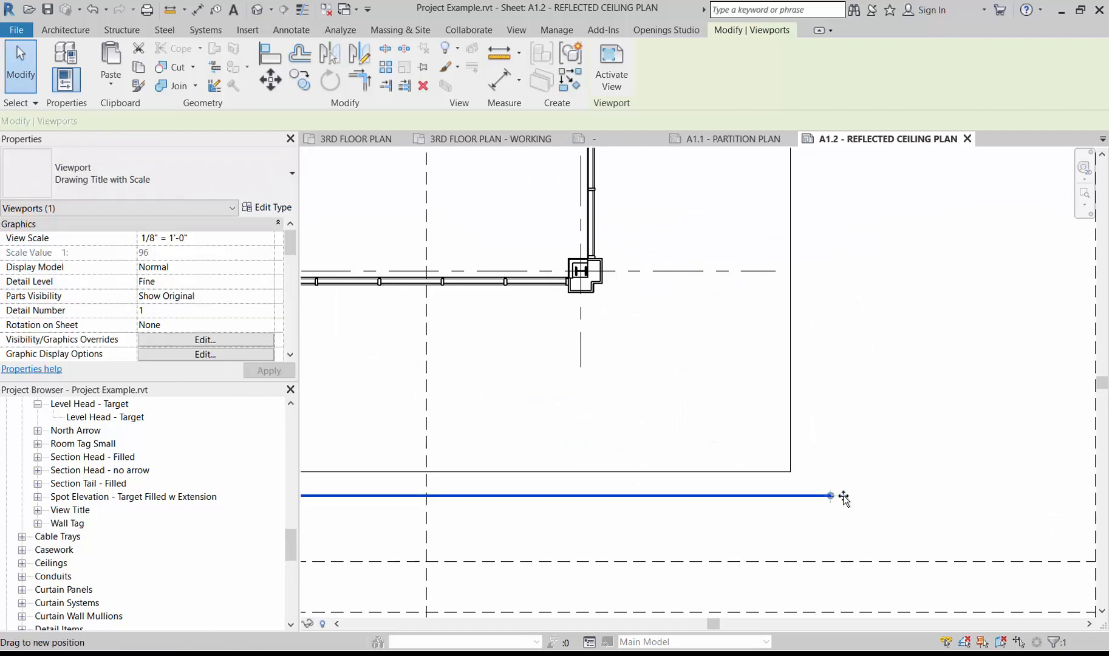
key(Escape)
scroll(934, 409, down, 4)
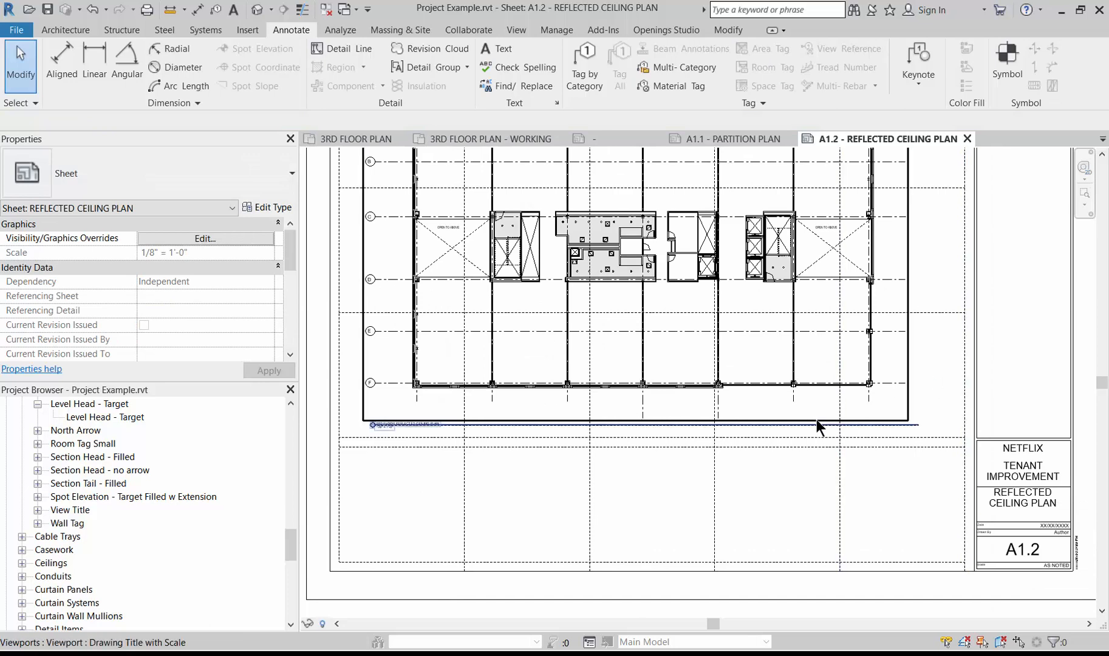
scroll(816, 419, down, 2)
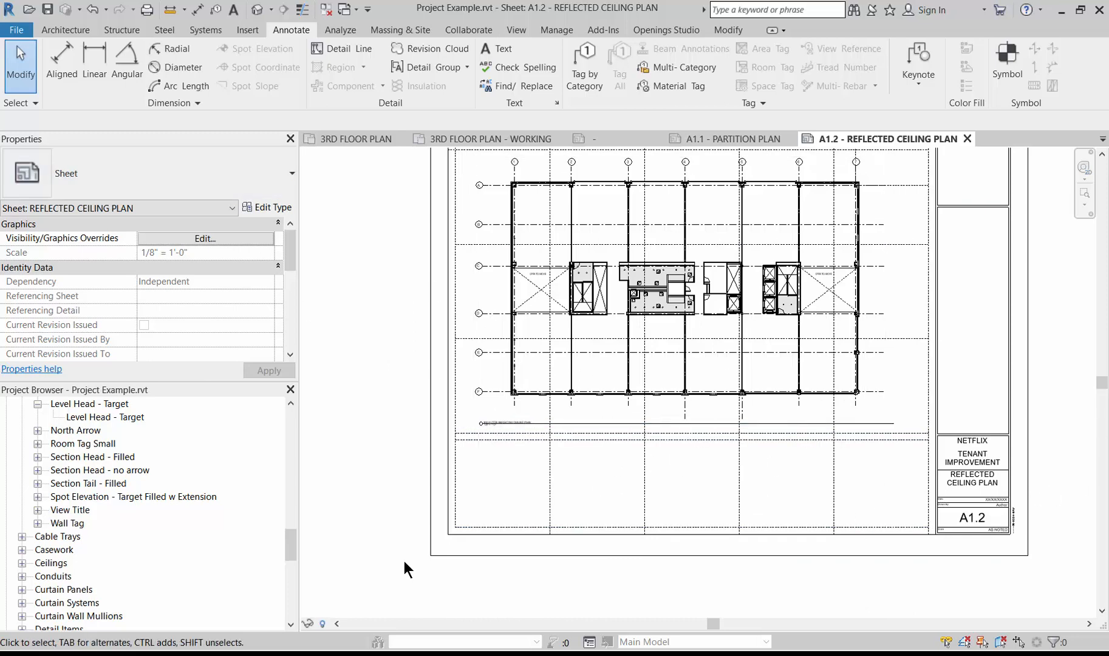
scroll(404, 561, down, 2)
scroll(903, 447, up, 1)
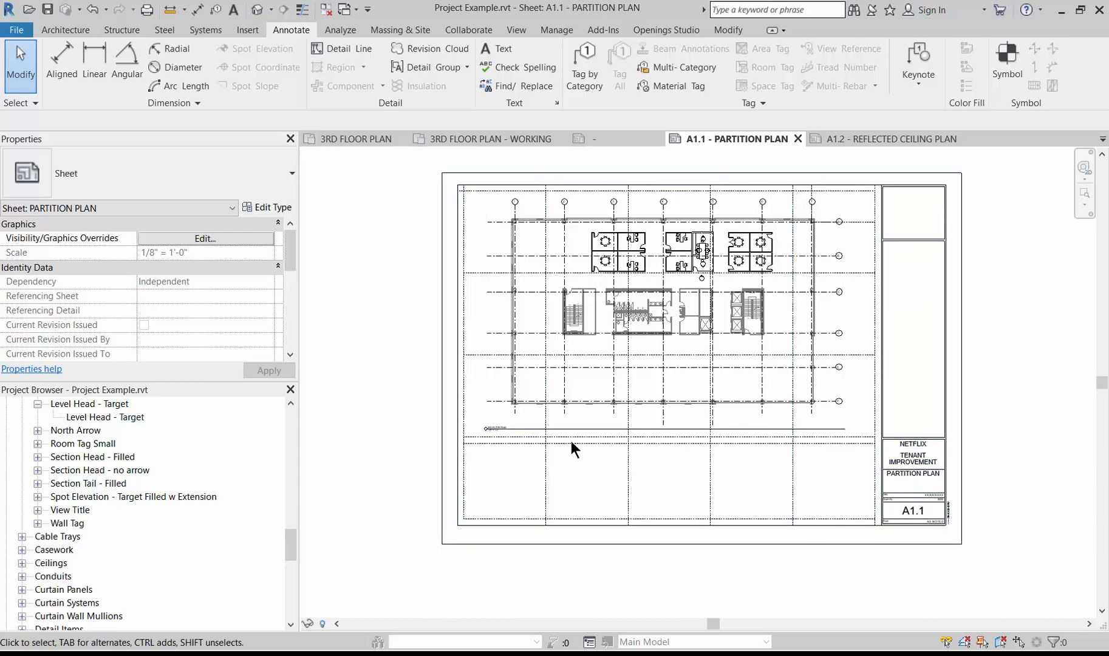
Step: Create a new annotation symbol family from the Generic Annotation.rft template and delete its red instruction note
click(18, 32)
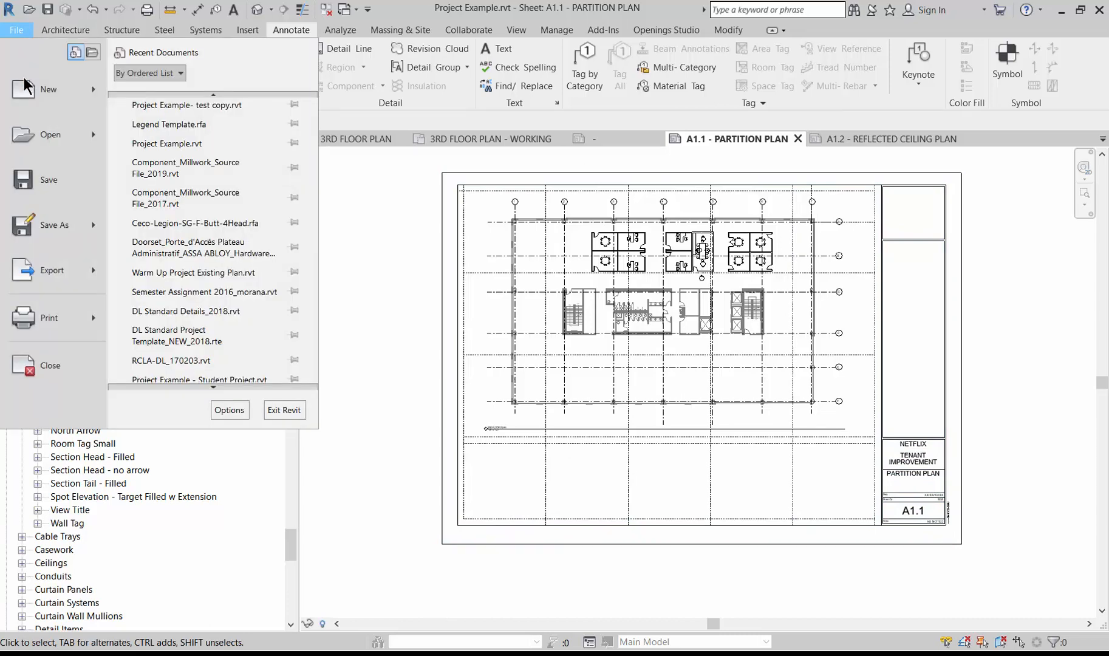
mouse_move(48, 92)
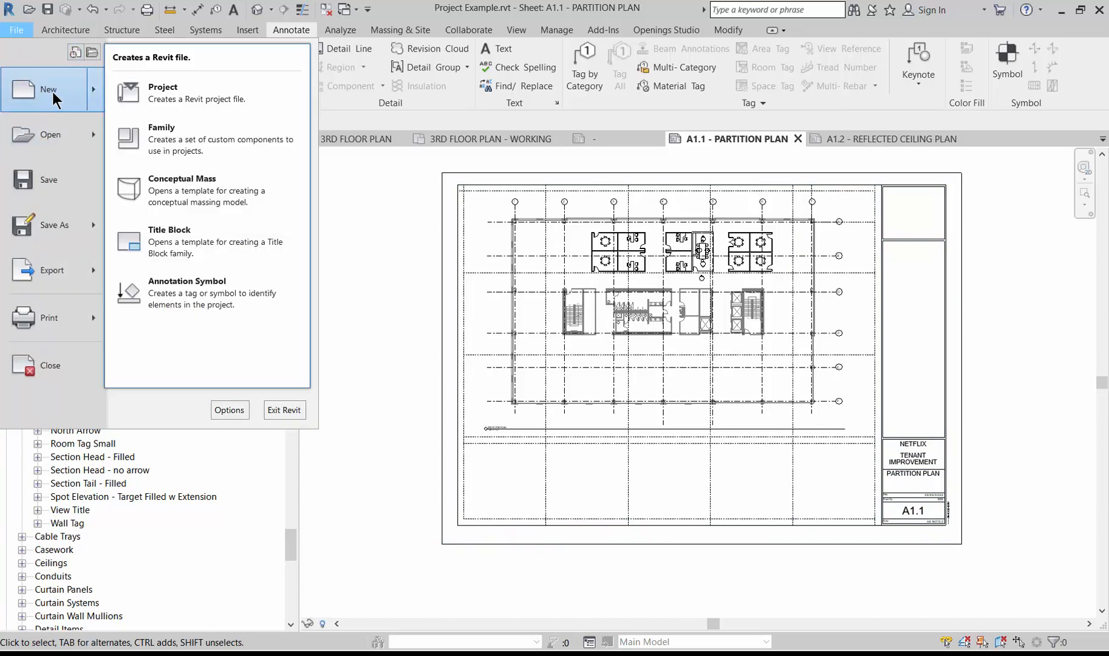
click(217, 294)
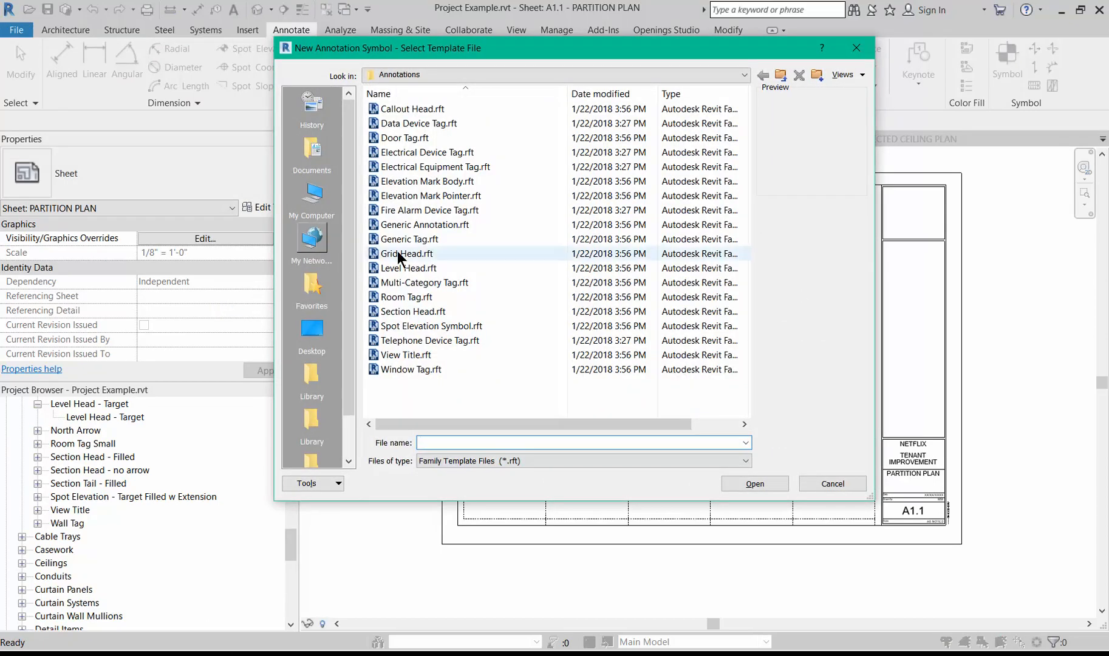
click(429, 224)
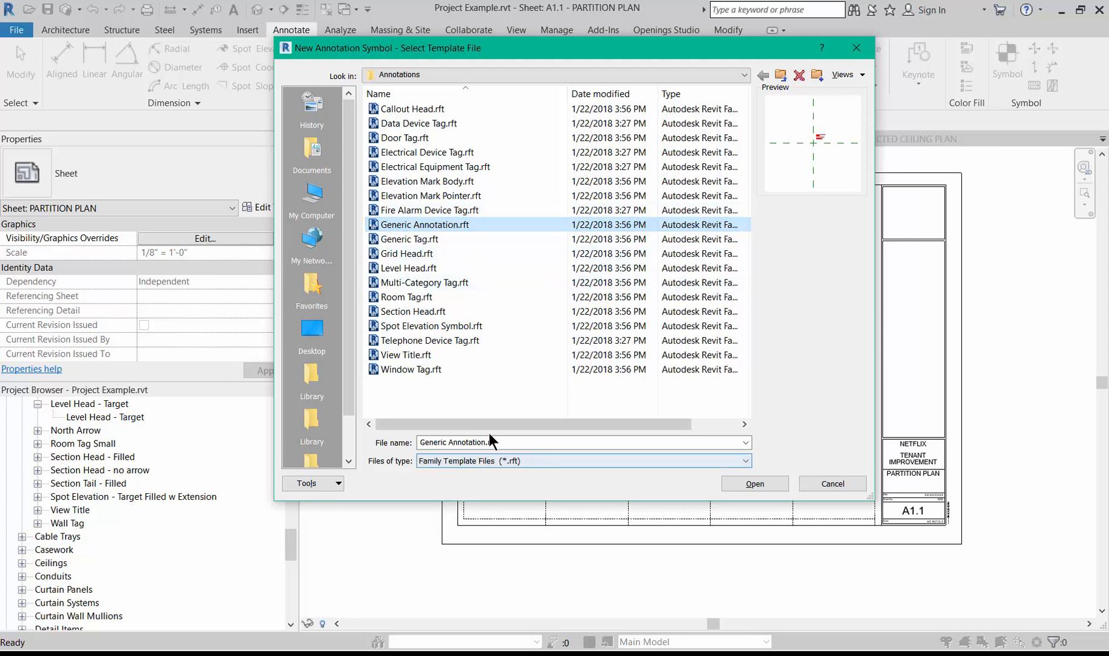
click(752, 480)
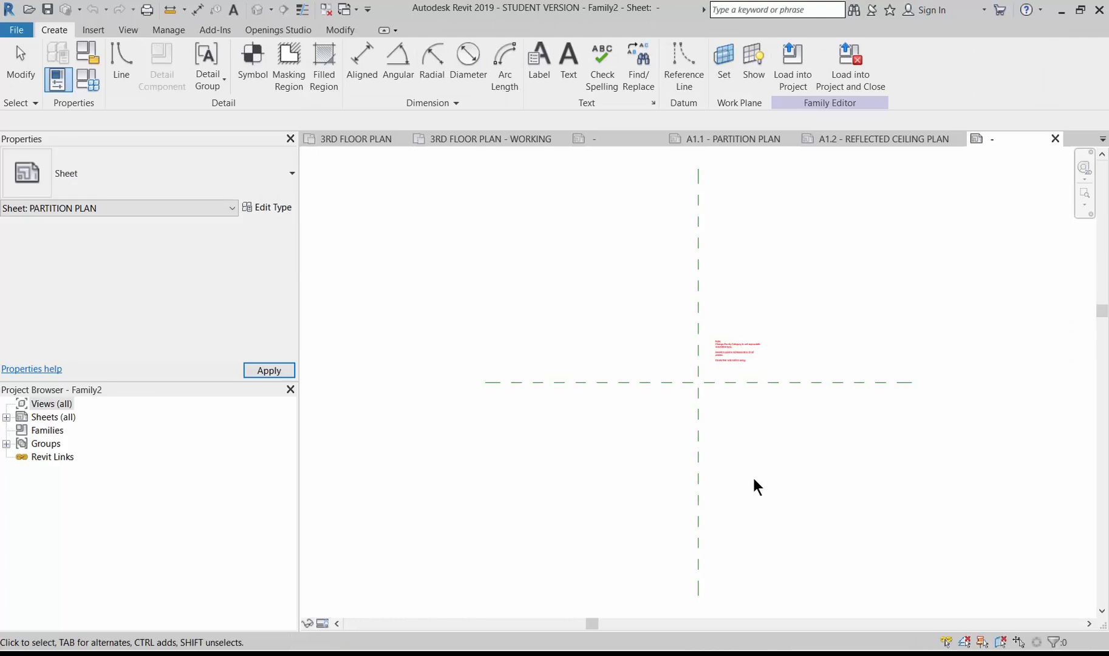
click(731, 345)
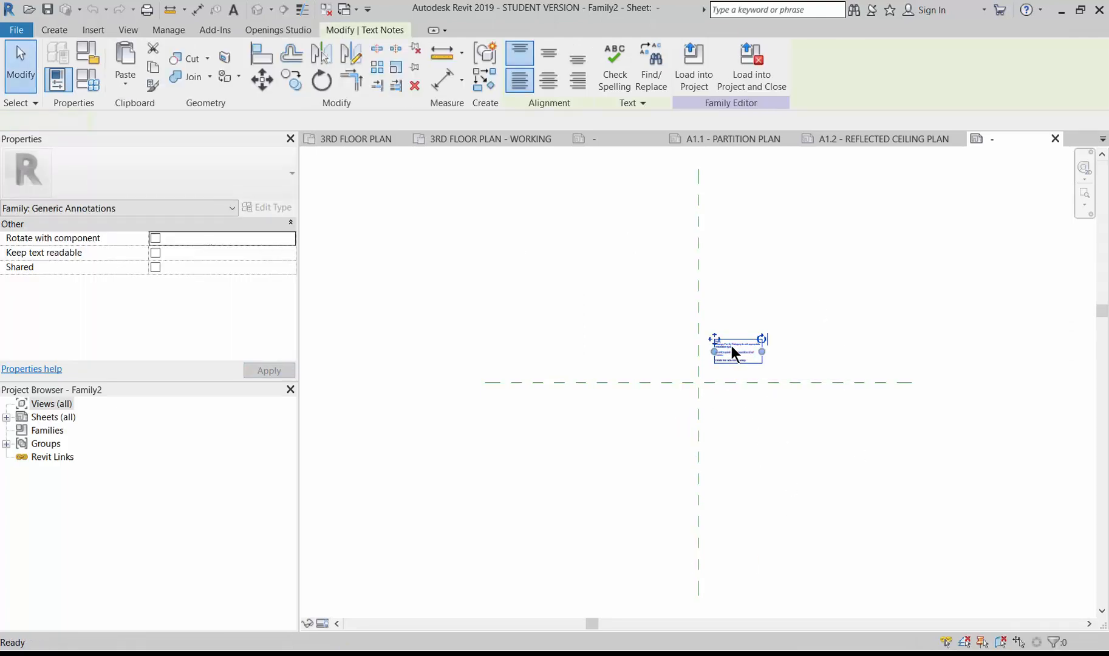
key(Delete)
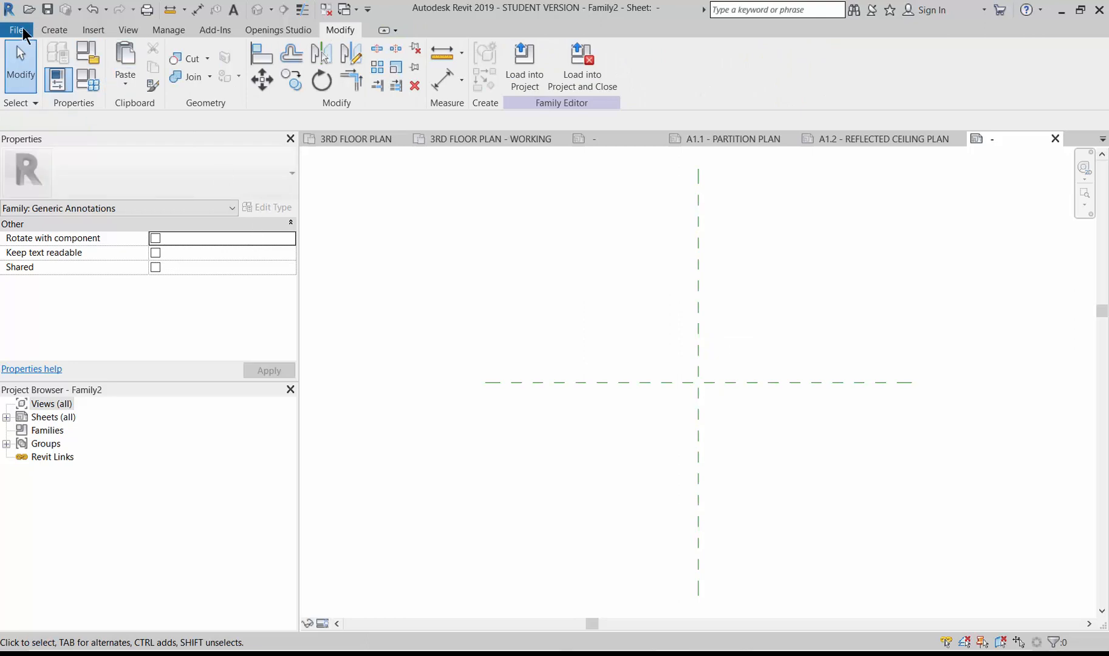
click(26, 35)
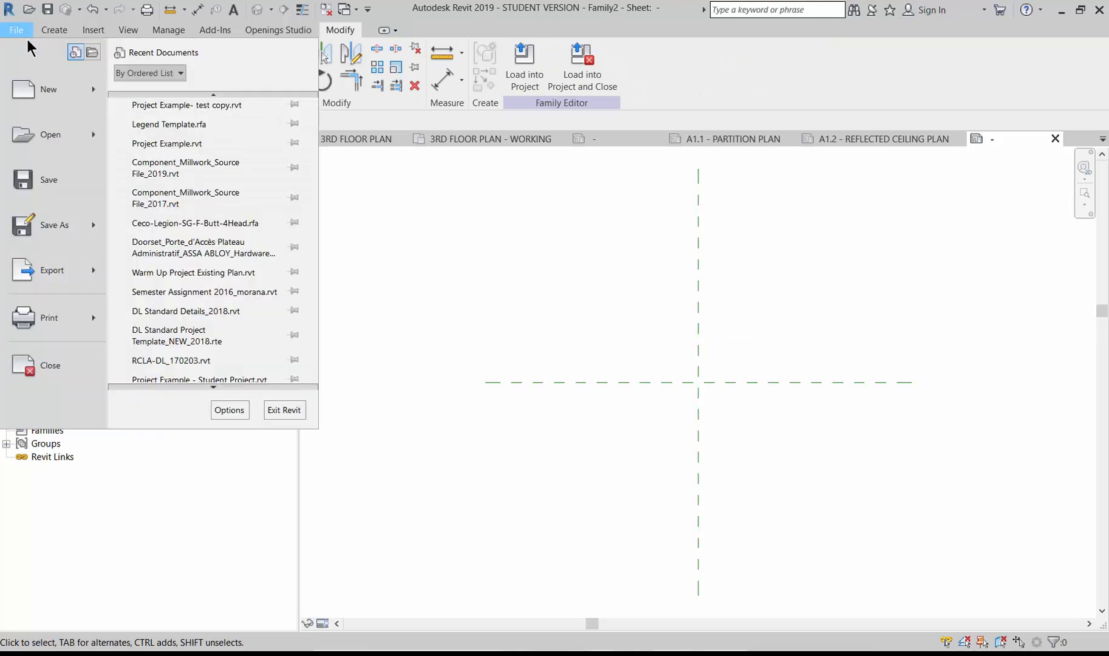
mouse_move(57, 225)
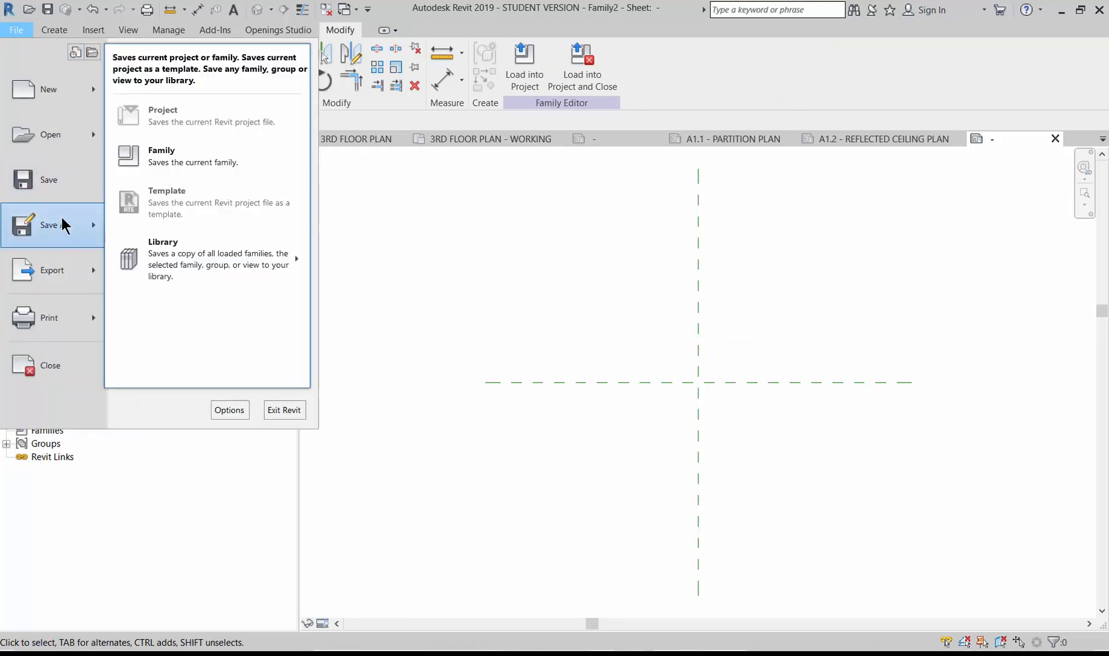
click(152, 165)
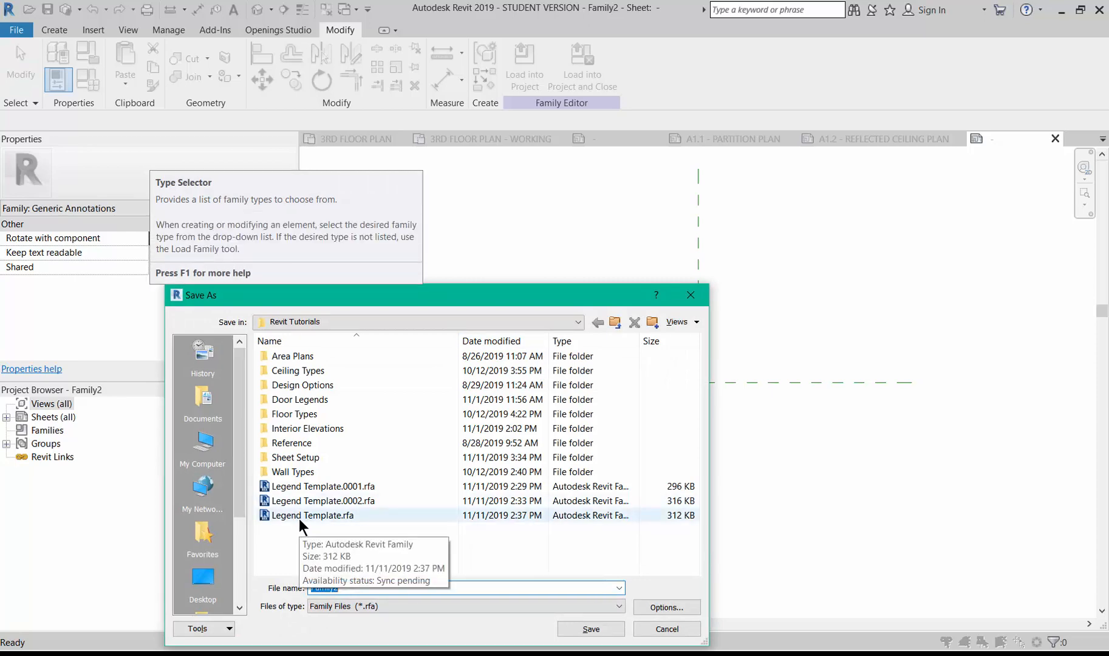
key(Escape)
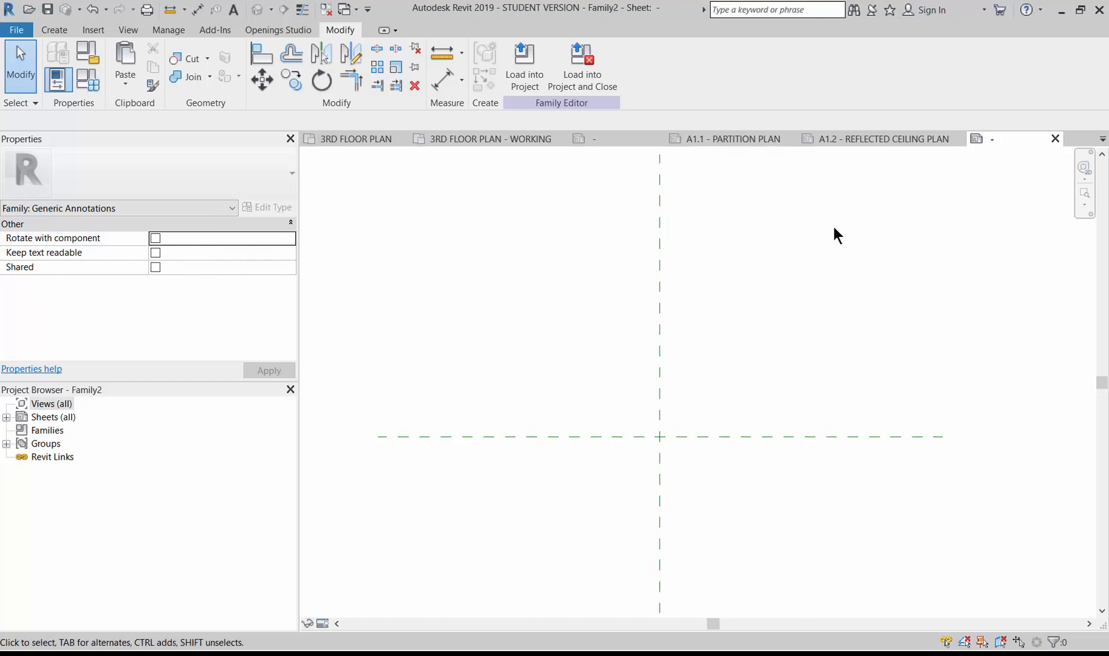
Step: Examine the empty lower area and grid of the A1.1 - PARTITION PLAN sheet, and return to the annotation family
click(764, 138)
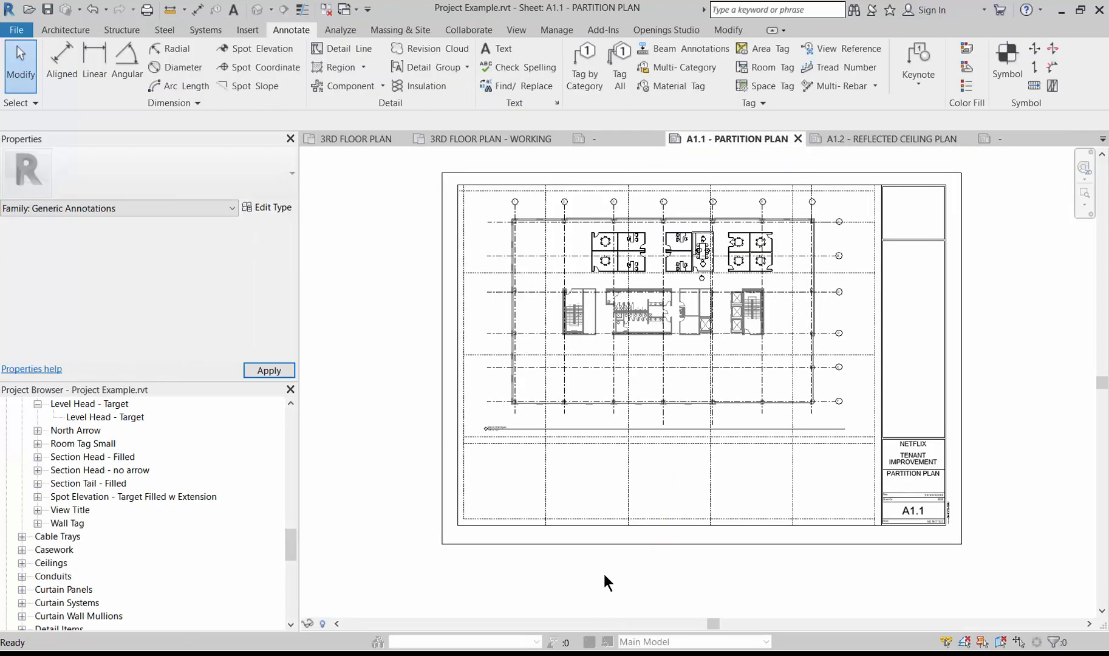
scroll(897, 521, up, 3)
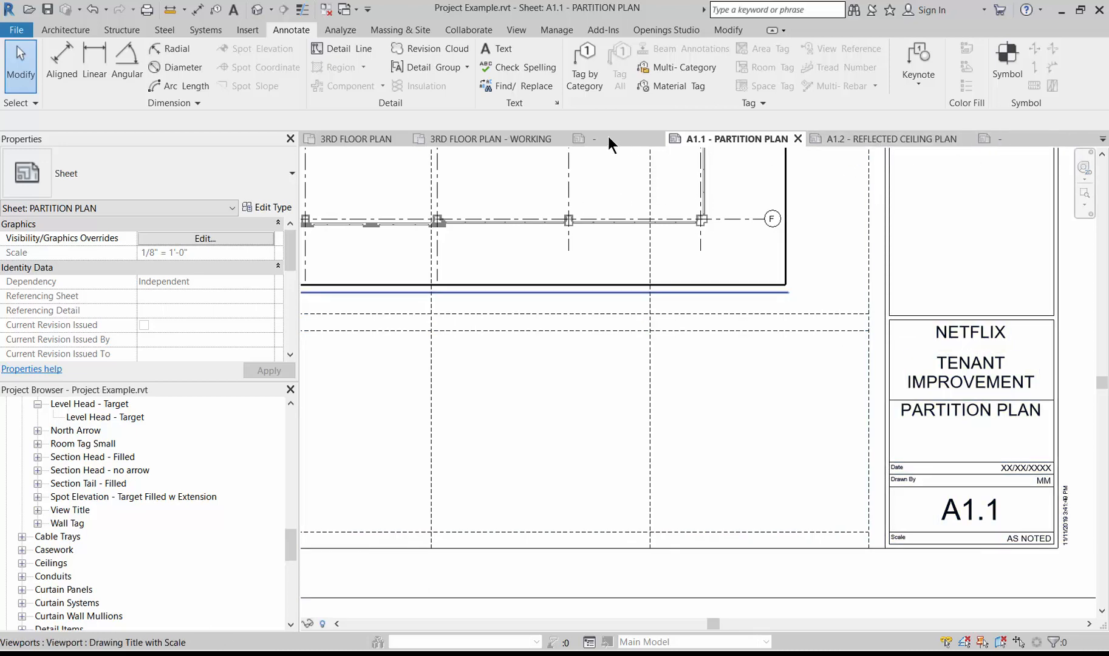
click(1001, 139)
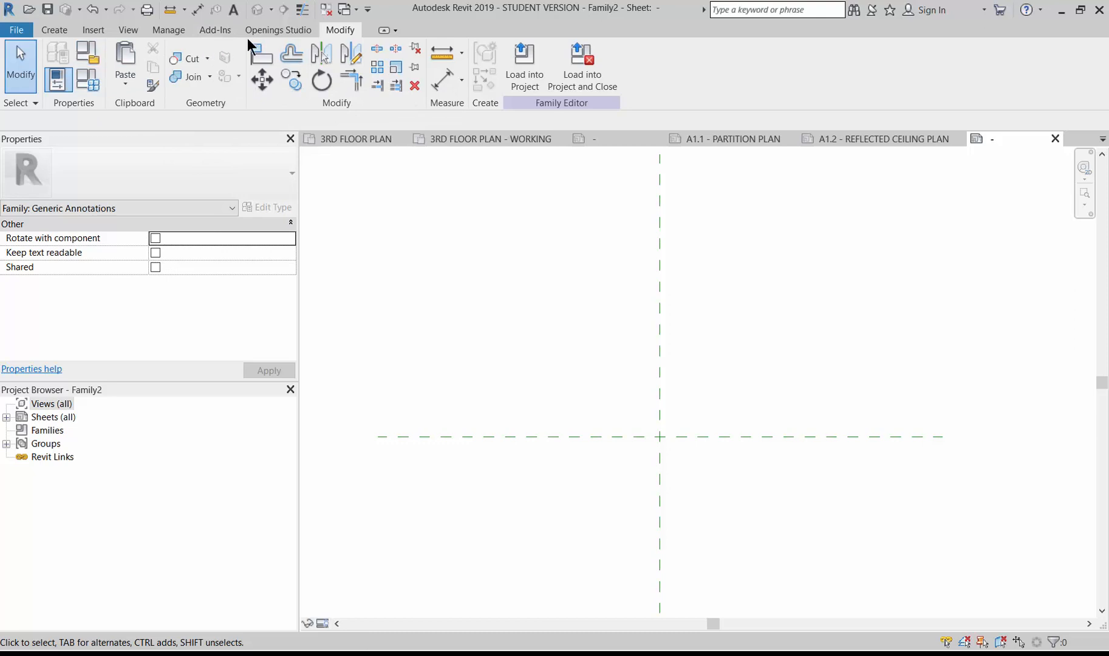
Step: Create a Hidden Lines subcategory under Generic Annotations in the family's object styles
click(166, 30)
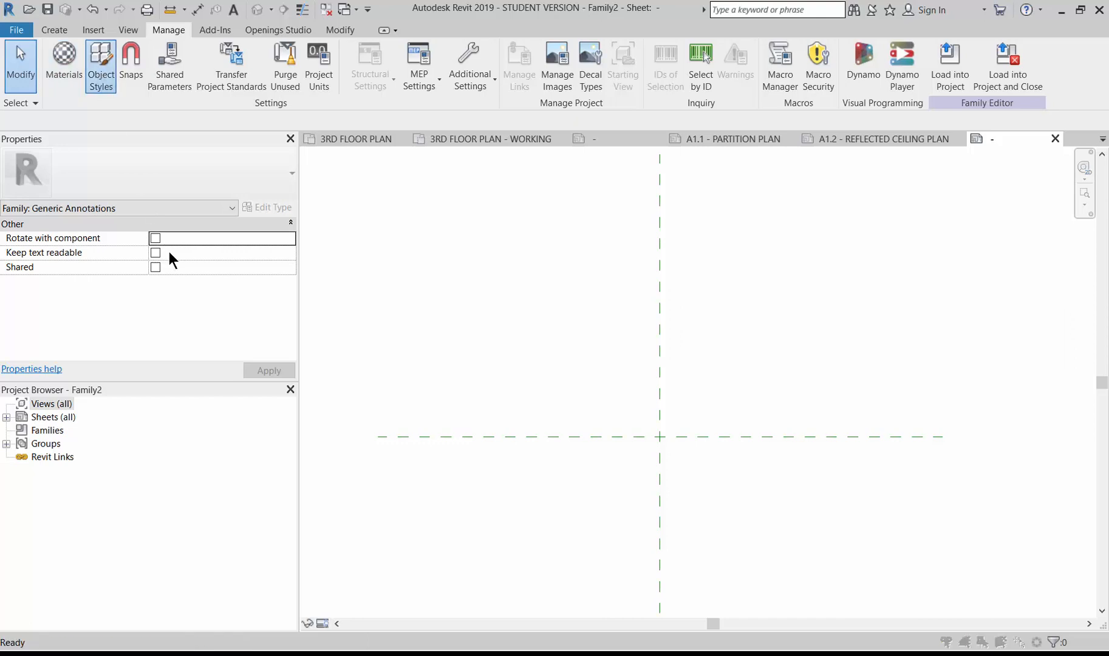
click(186, 229)
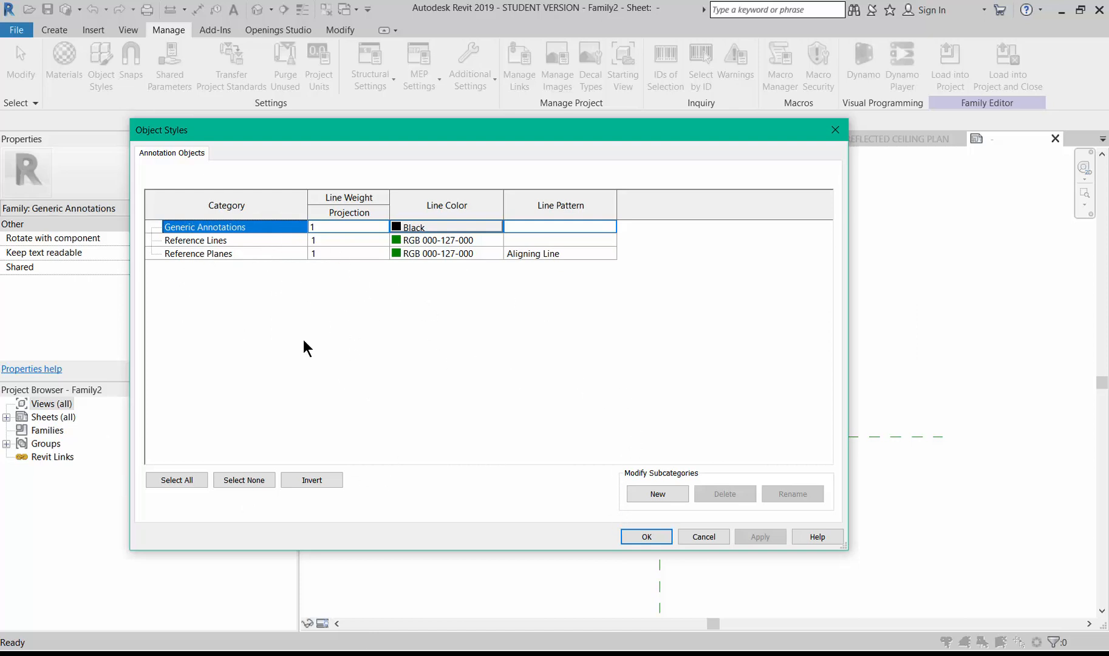
click(659, 495)
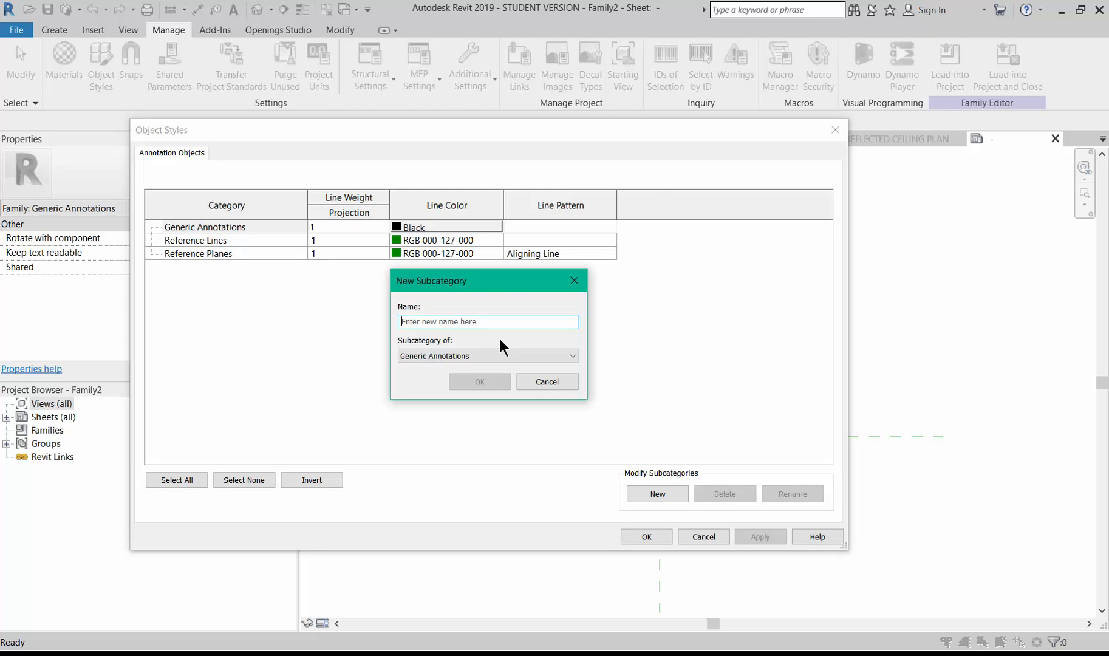
text(Hi)
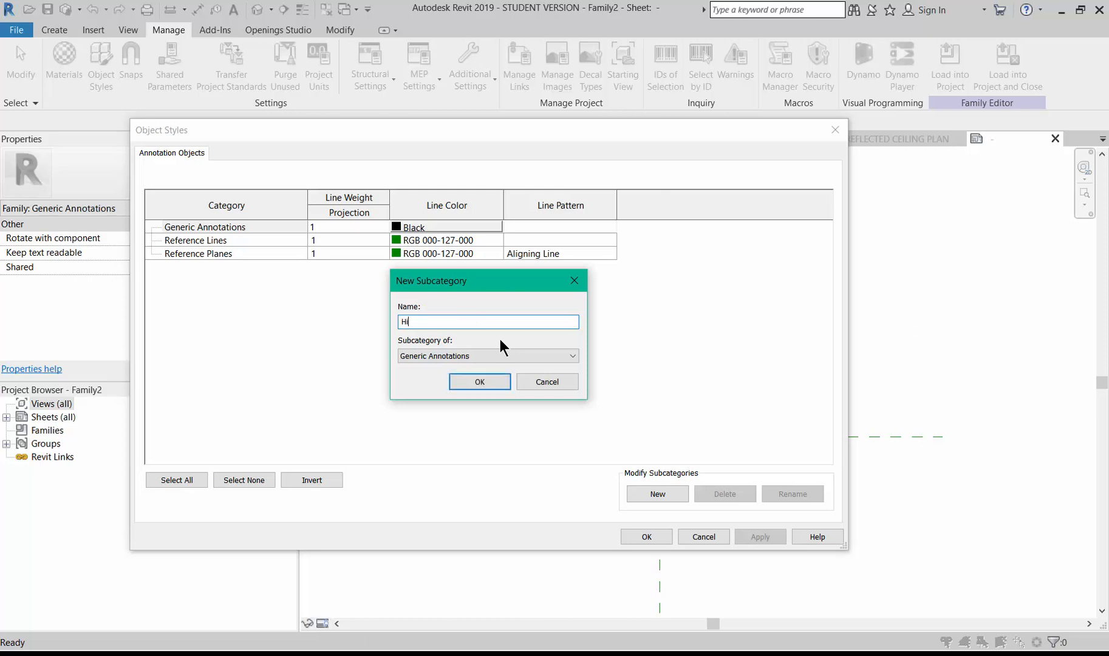
text(dden Lines)
click(480, 382)
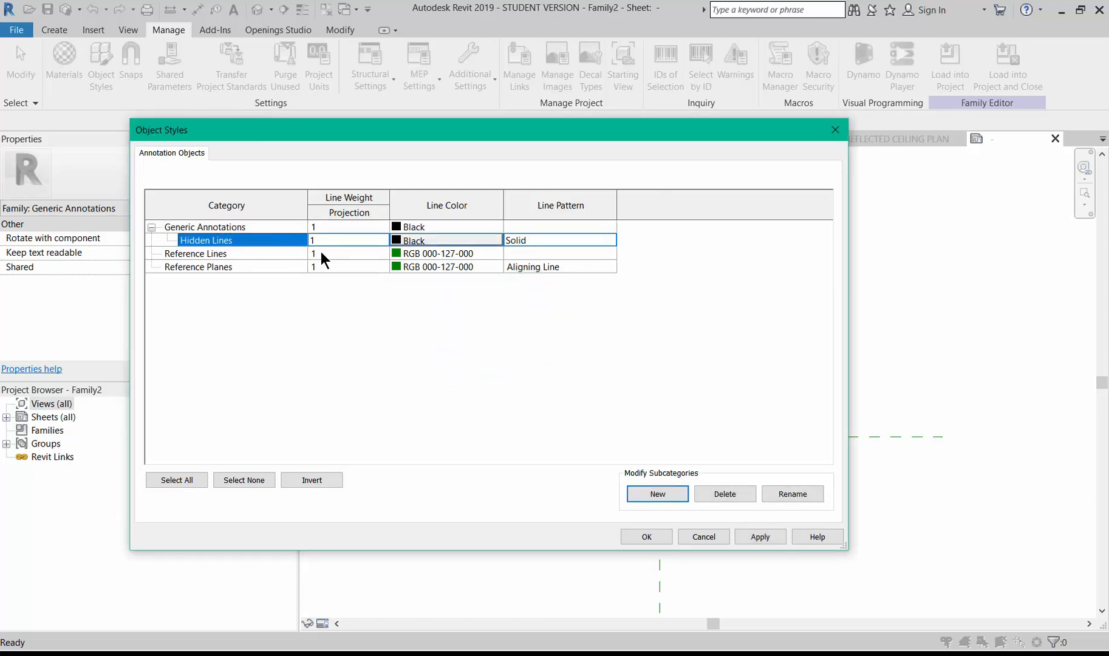
Step: Set the Hidden Lines subcategory to green RGB 000-128-000 with the Dash line pattern and apply the object styles
click(474, 242)
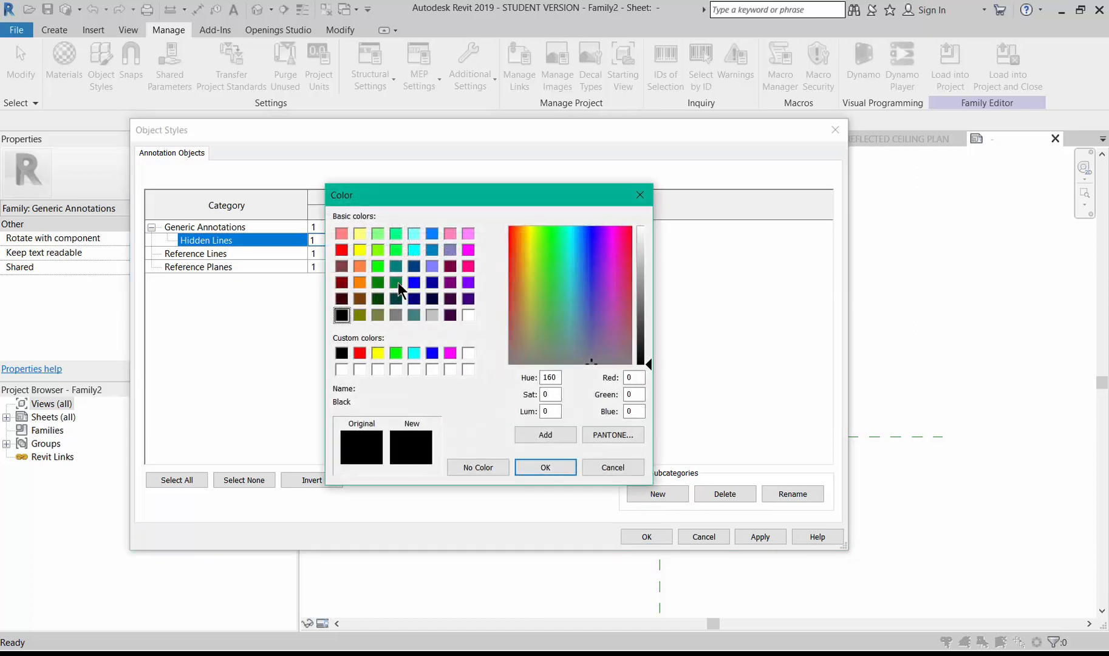
click(378, 283)
click(546, 467)
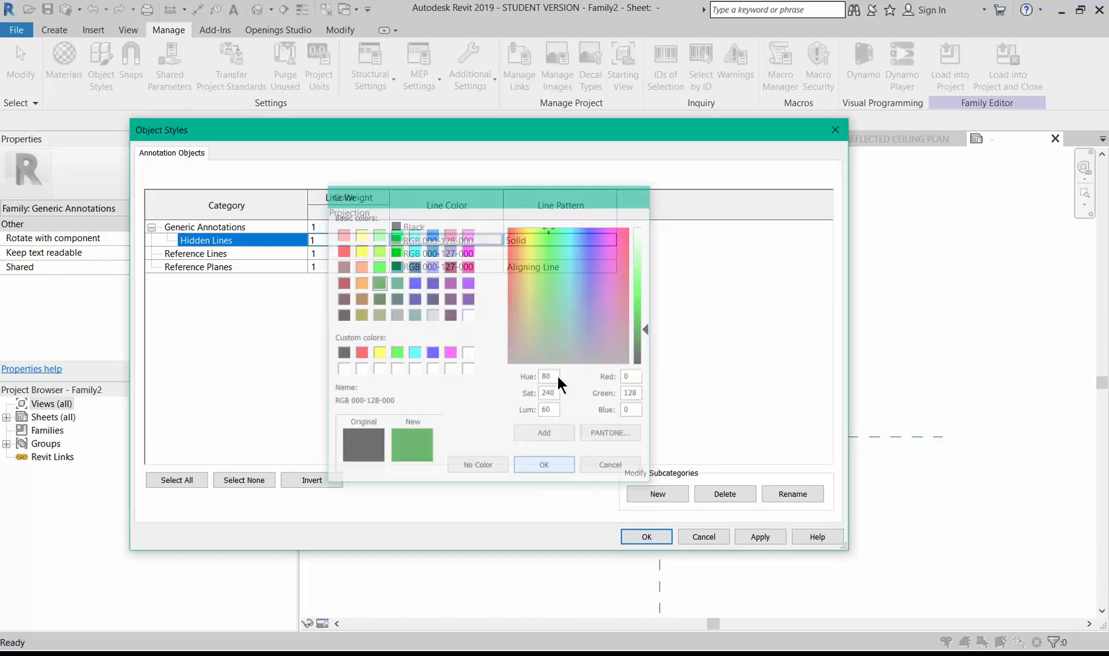
click(558, 241)
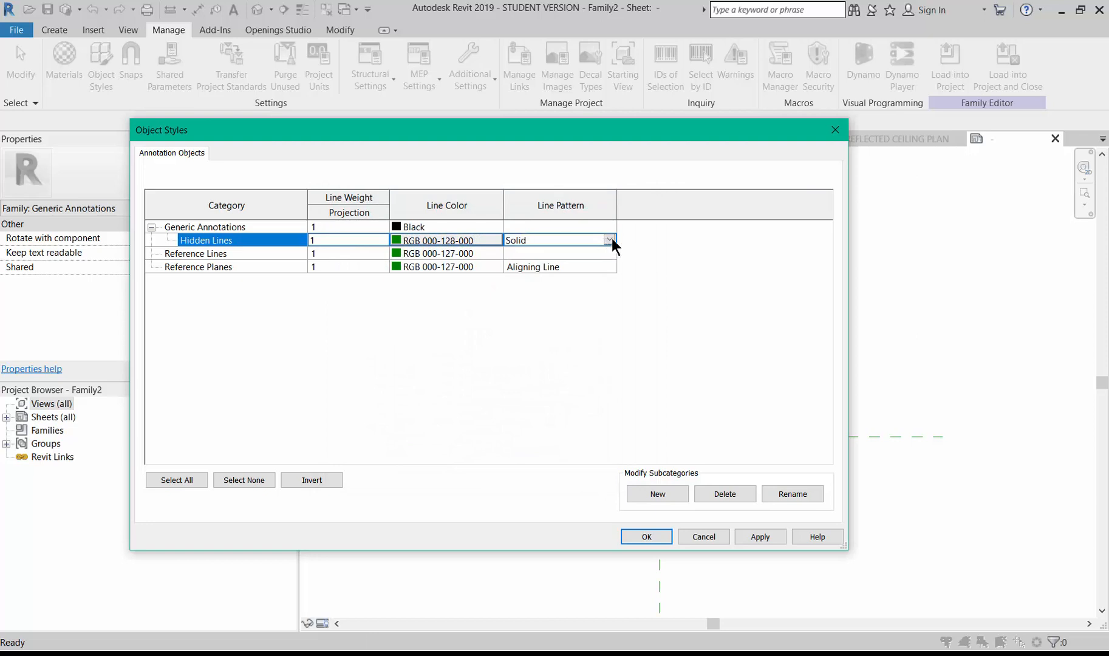
click(609, 239)
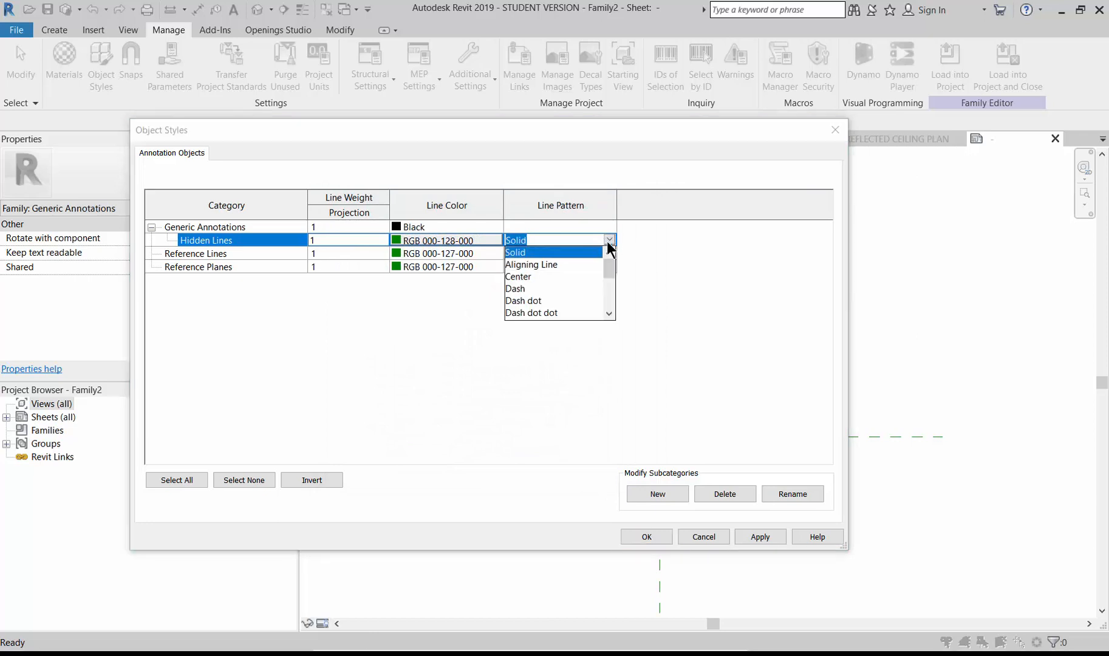
click(521, 290)
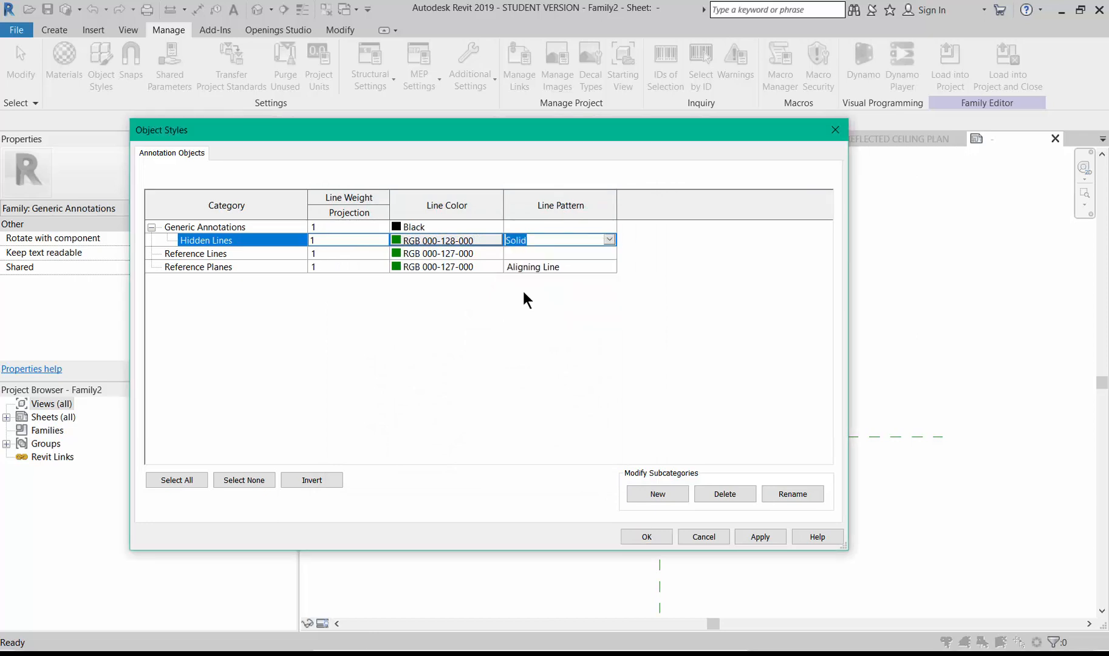
click(660, 535)
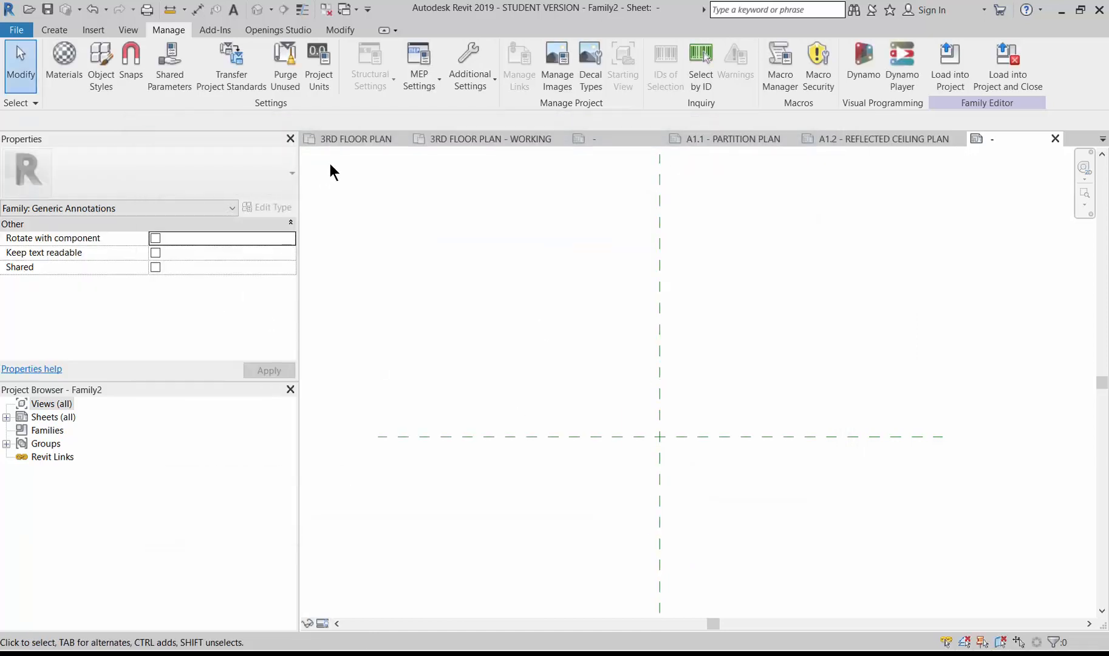
Step: Draw a 6.75" square in Hidden Lines, up and to the left from the intersection of the reference planes
click(67, 31)
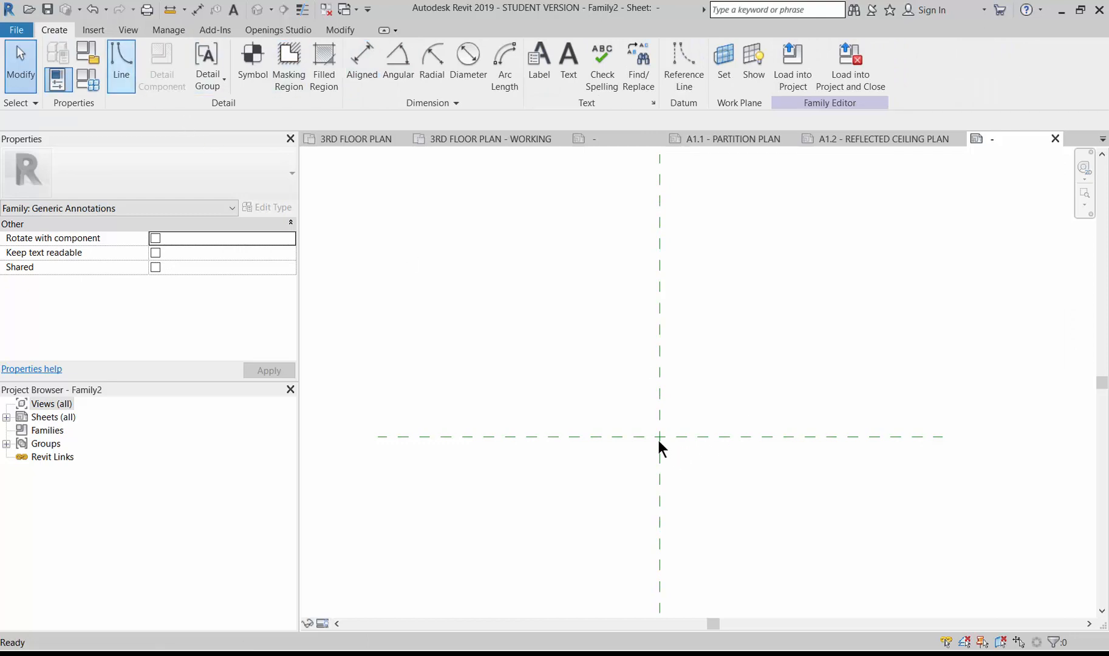
click(644, 74)
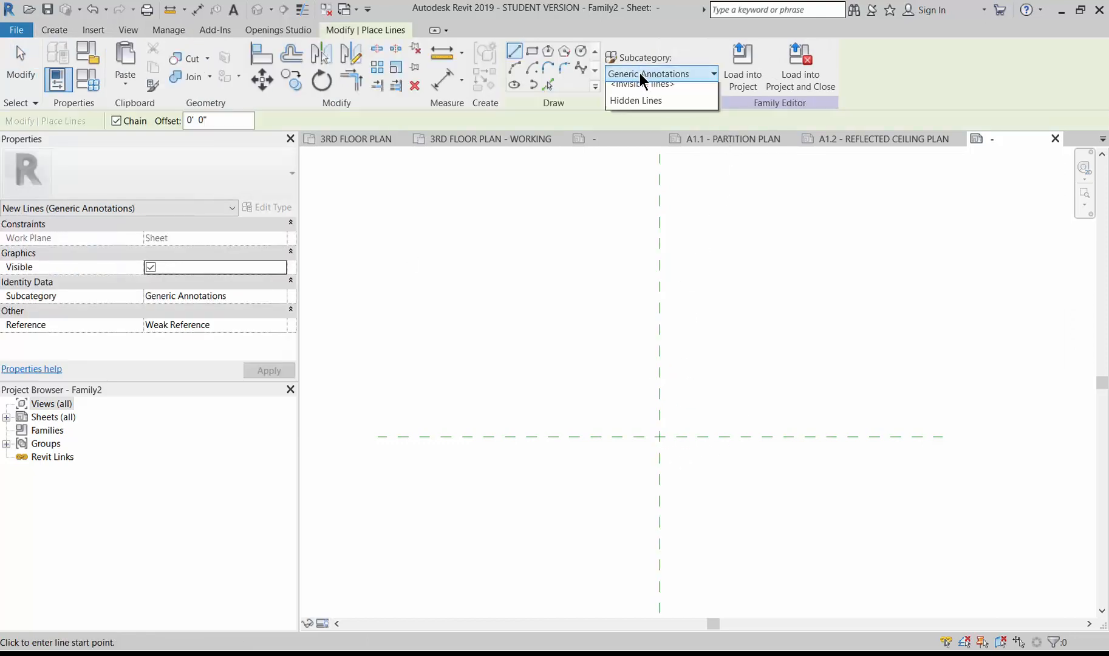
click(635, 123)
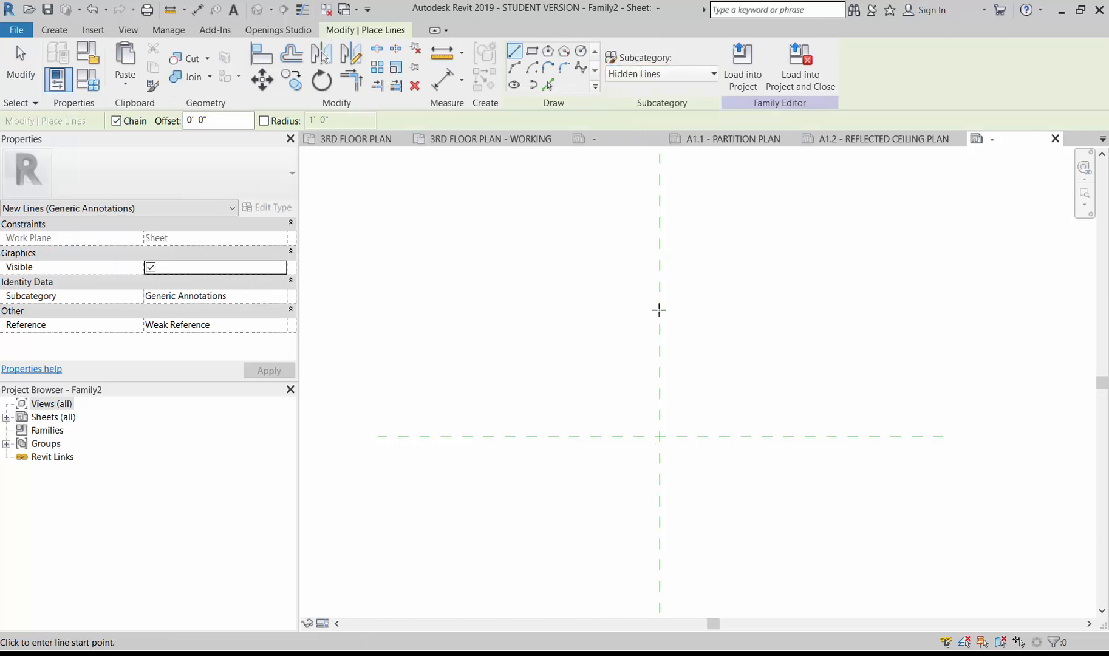
click(660, 436)
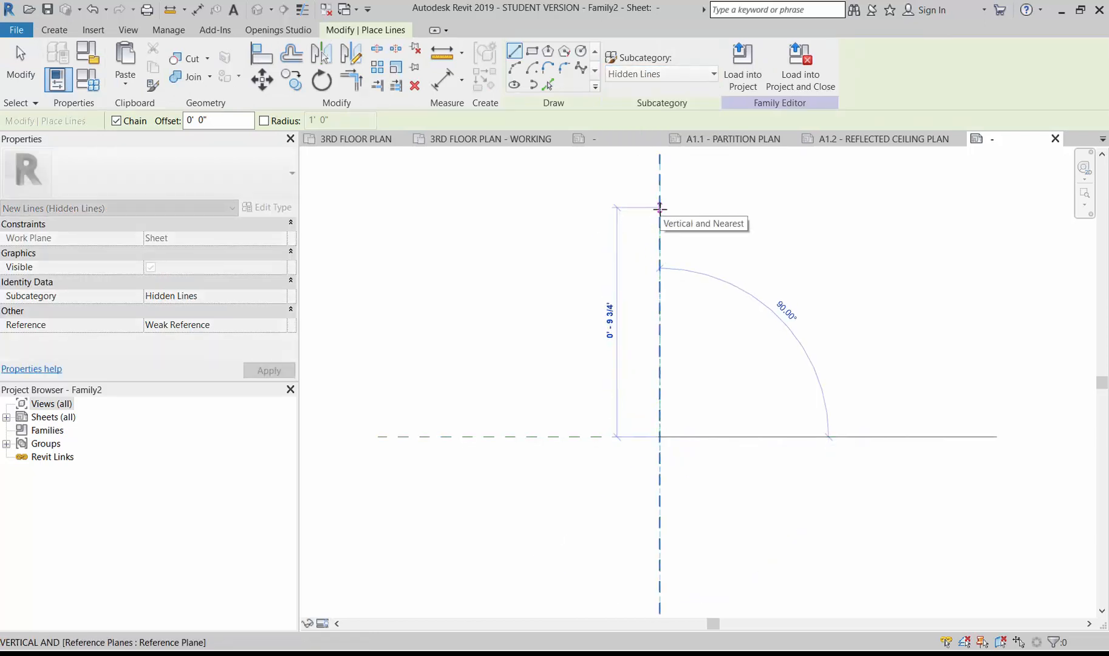
text(0 6.75)
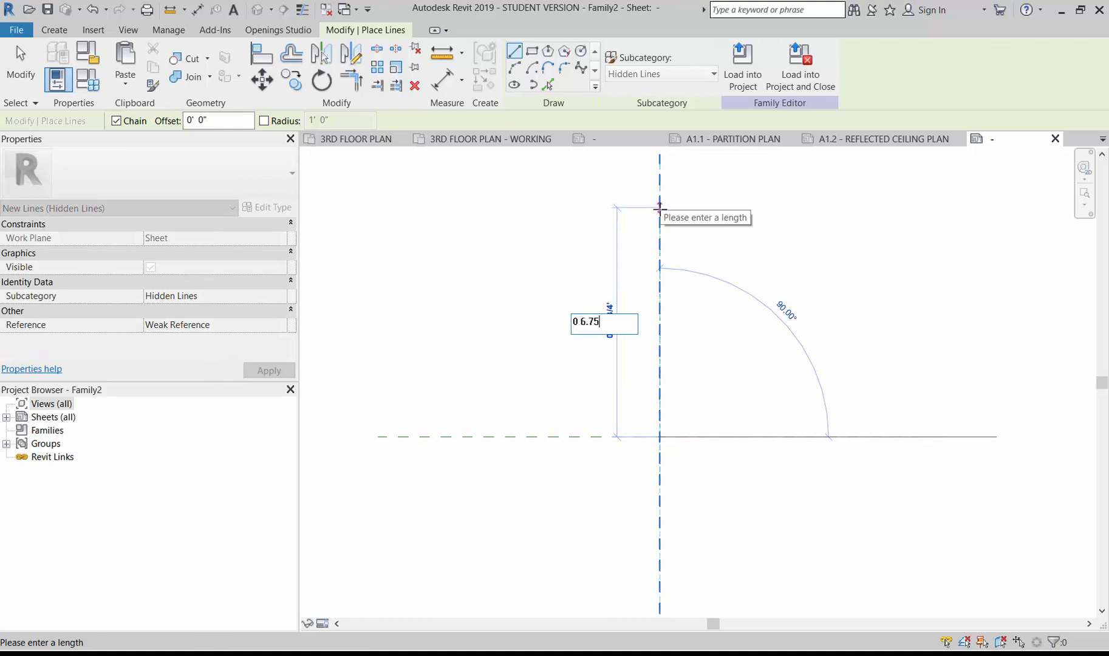
key(Return)
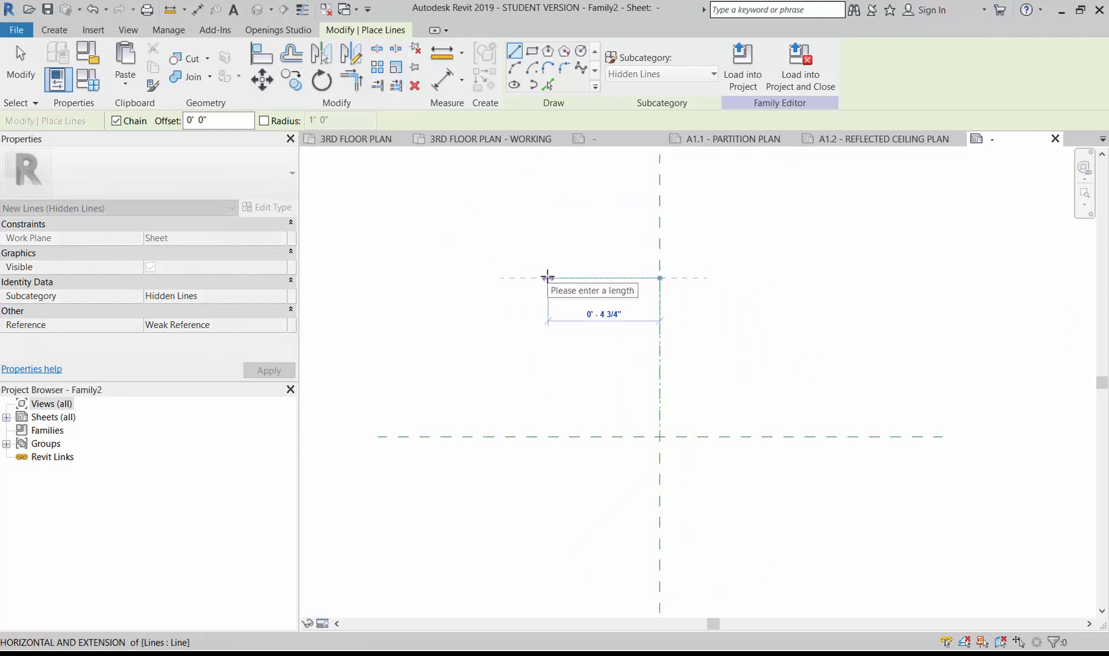
text(0 6.75)
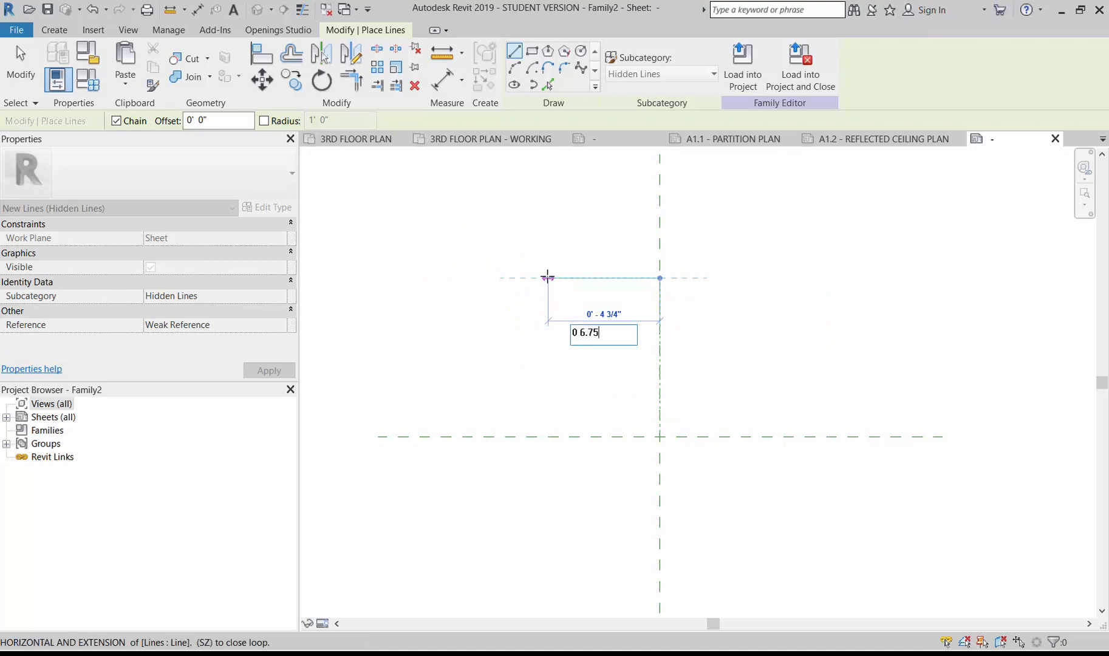
key(Return)
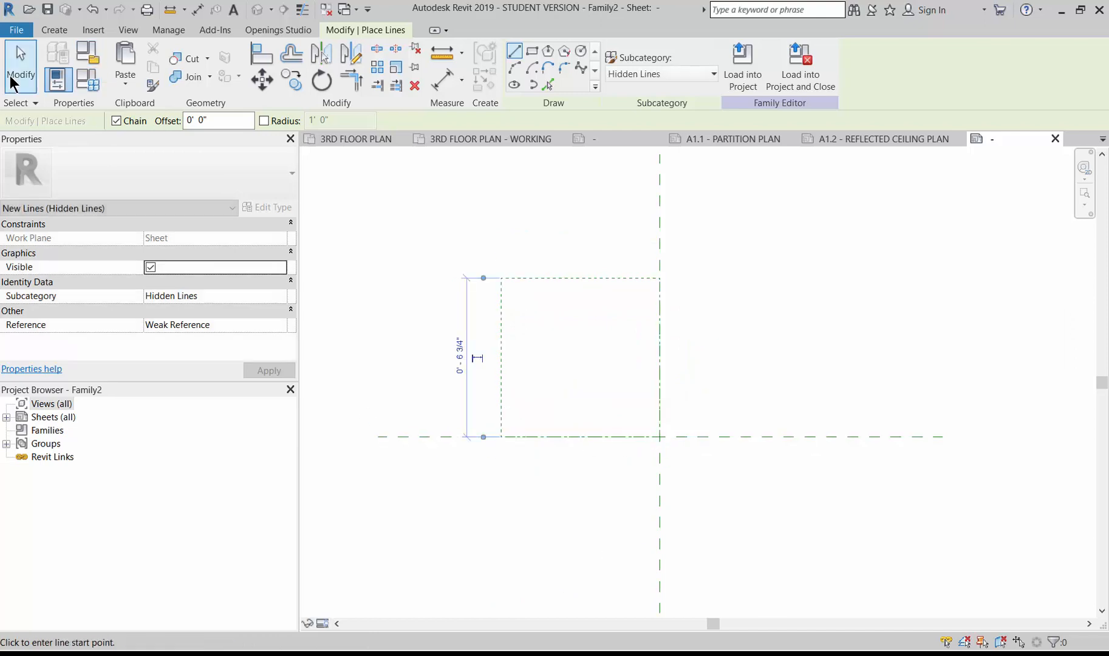
click(12, 84)
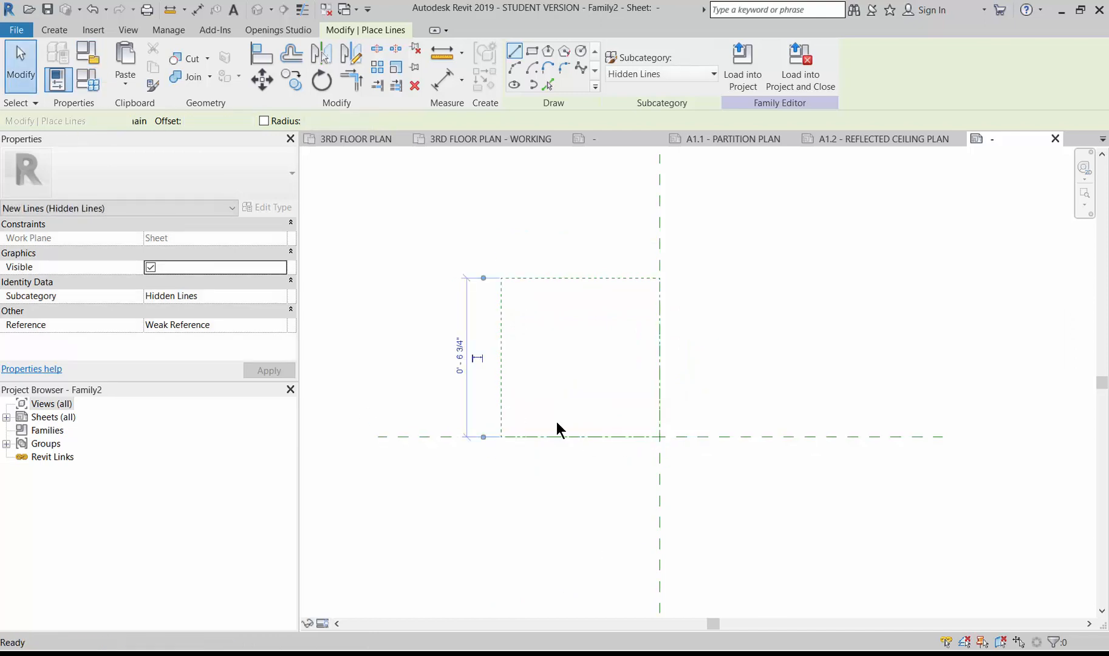
Step: Add Hidden Lines offset 1/2" inward from all four sides of the square, plus another 1/2" below the upper offset line
scroll(650, 419, up, 2)
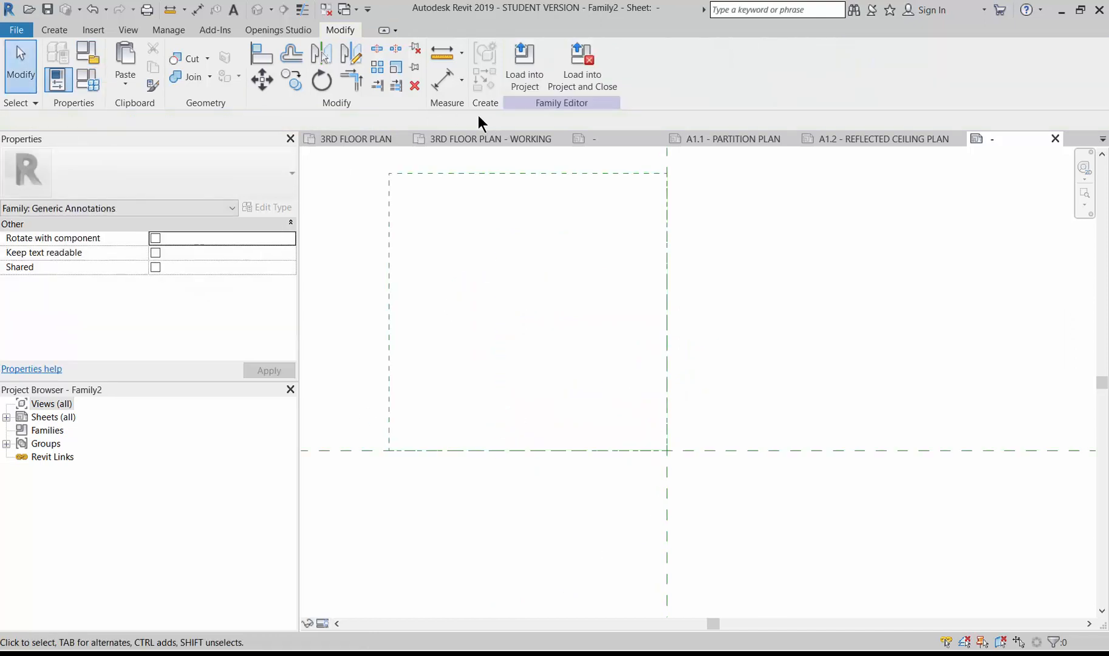
click(57, 30)
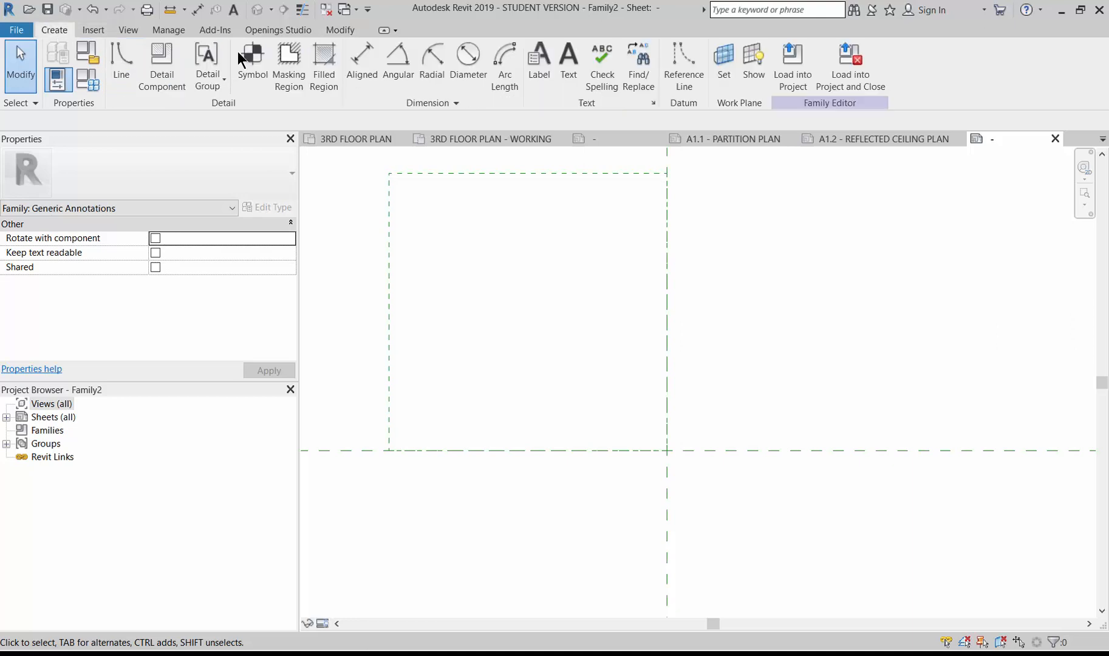
click(136, 74)
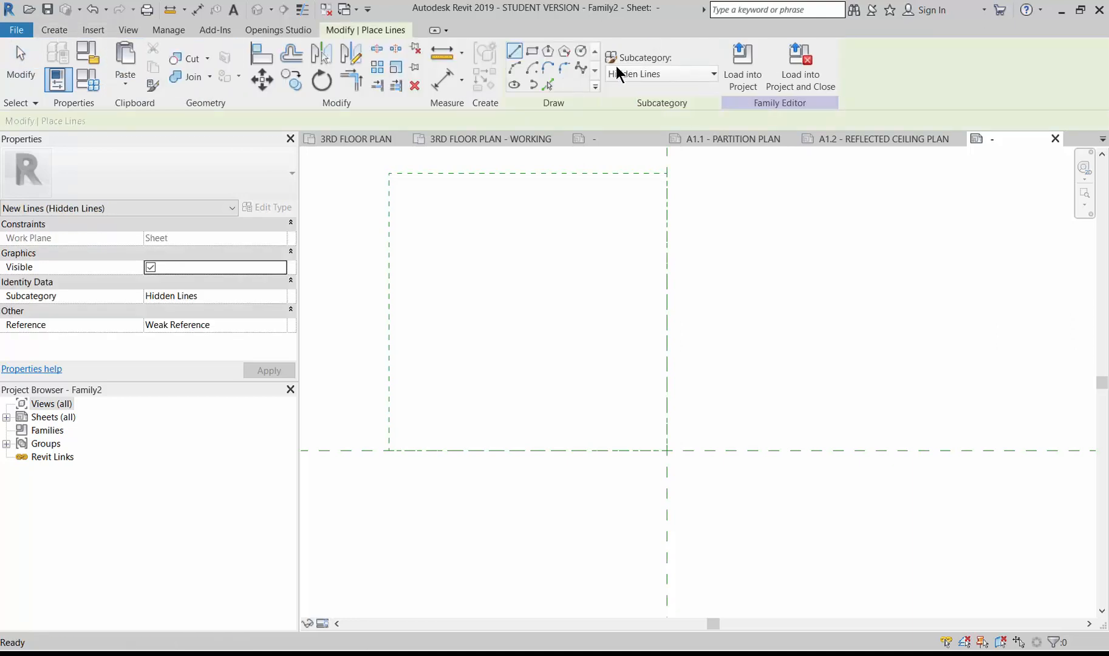
click(662, 71)
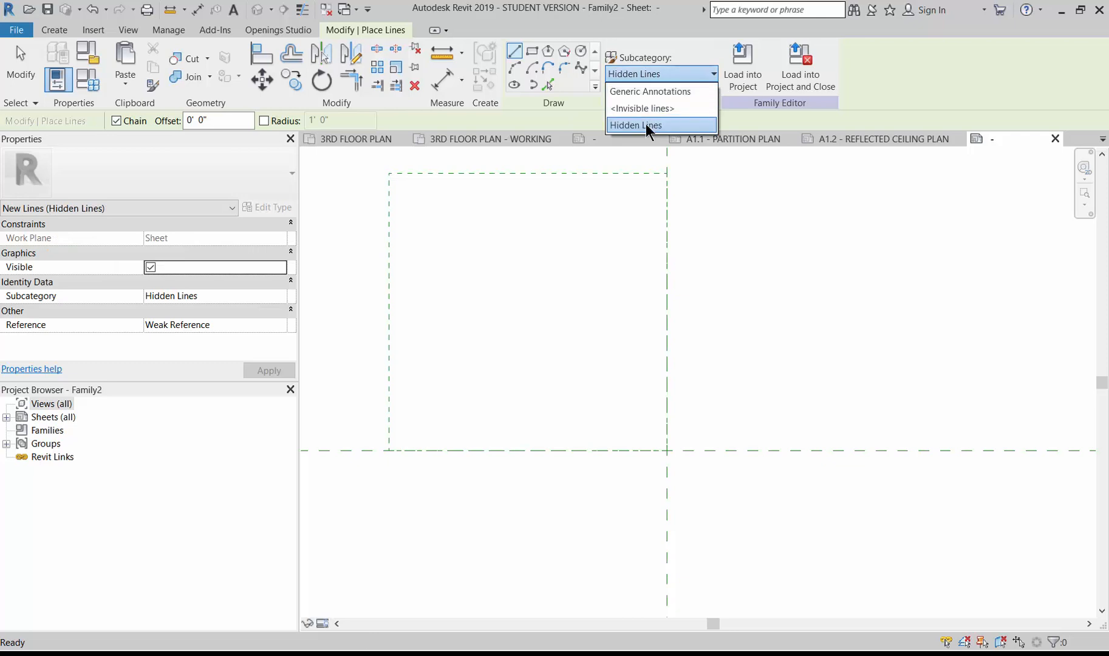
click(642, 124)
click(547, 85)
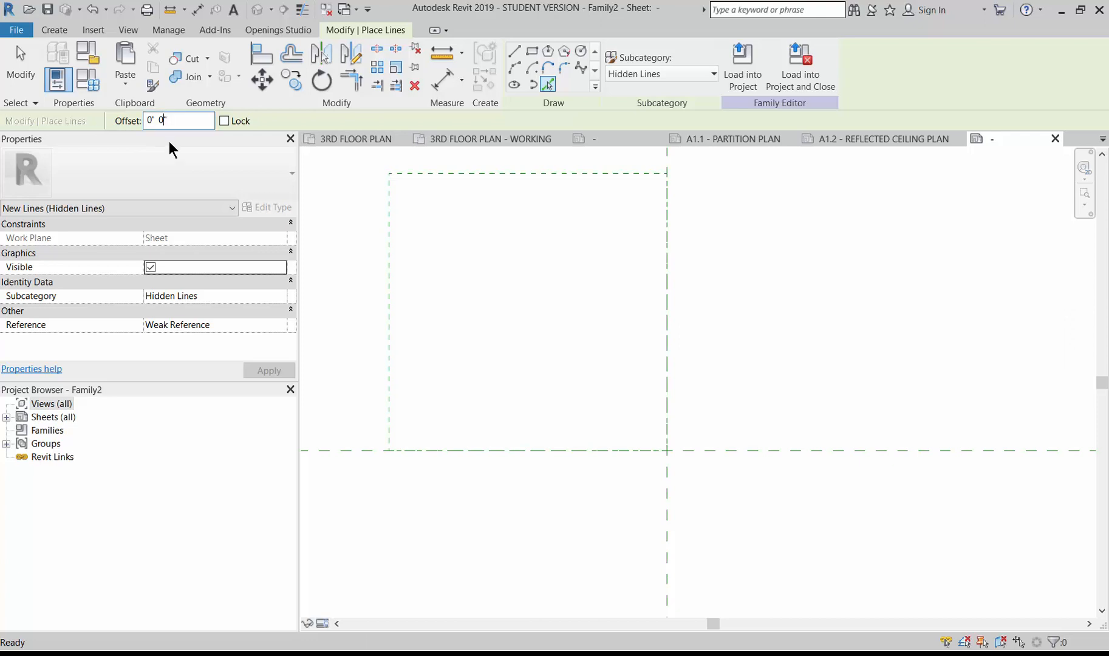
text(.5)
click(394, 269)
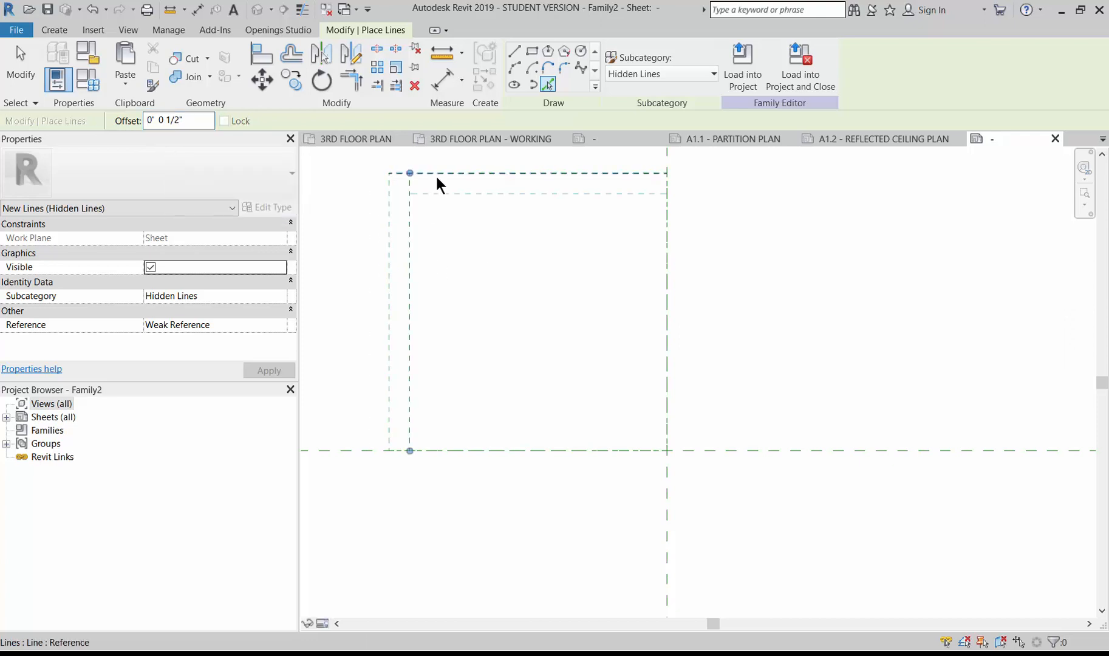
click(437, 179)
click(596, 195)
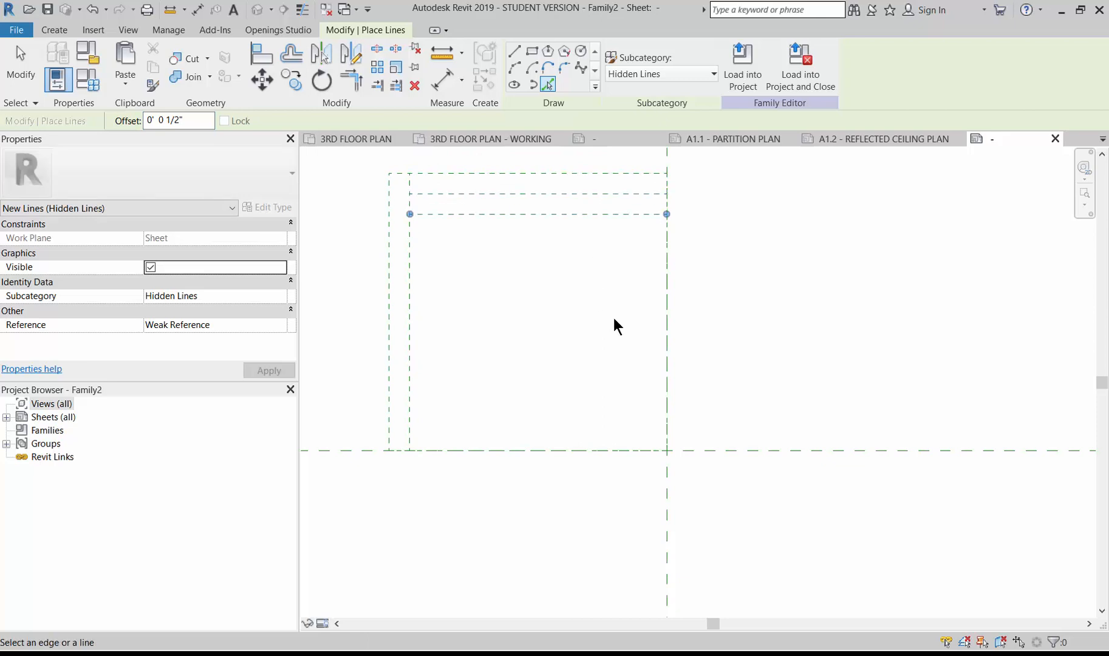
click(659, 319)
click(585, 448)
key(Escape)
key(Escape)
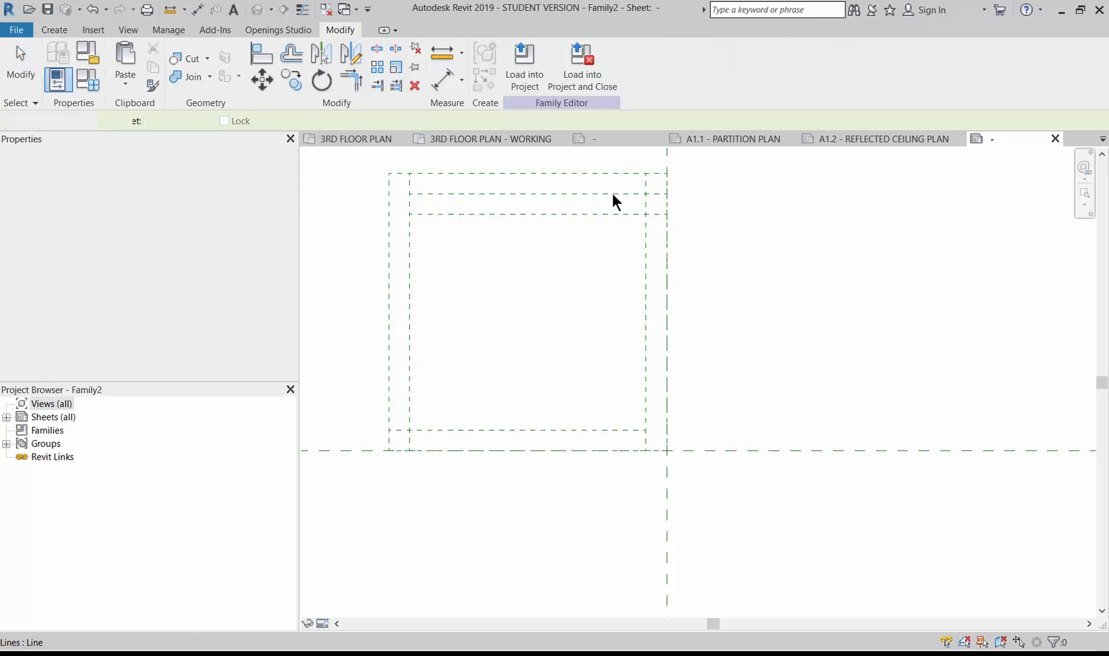
Step: Extend the lower horizontal guide line to the square's right edge and both upper inner guide lines to its left edge
click(645, 429)
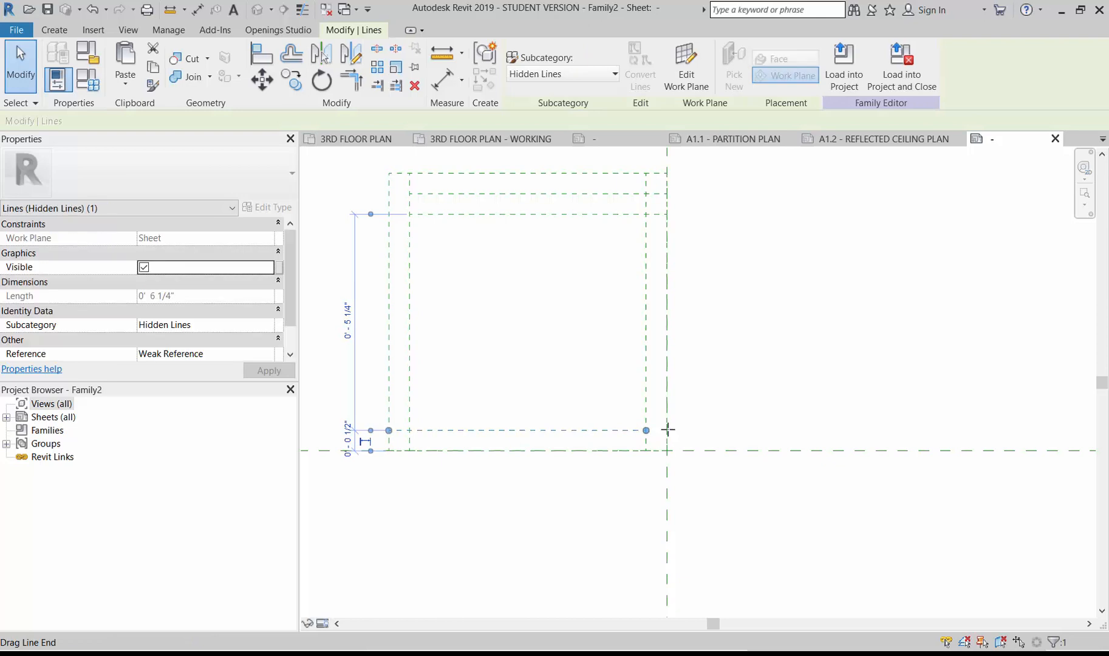
drag(646, 430, 667, 429)
click(580, 522)
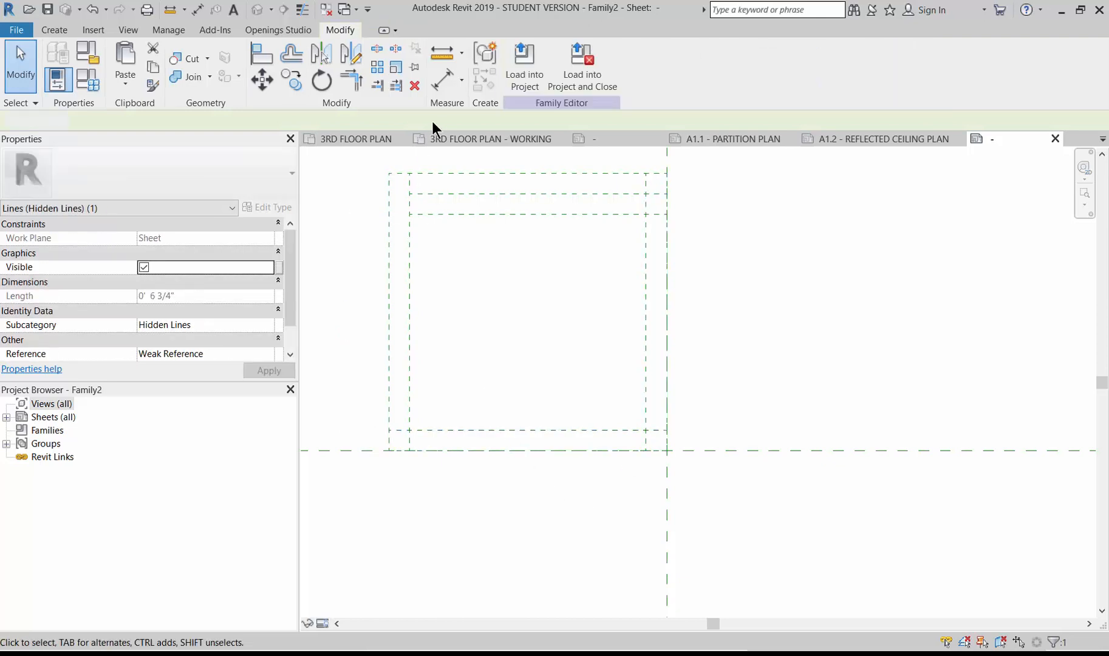
click(409, 213)
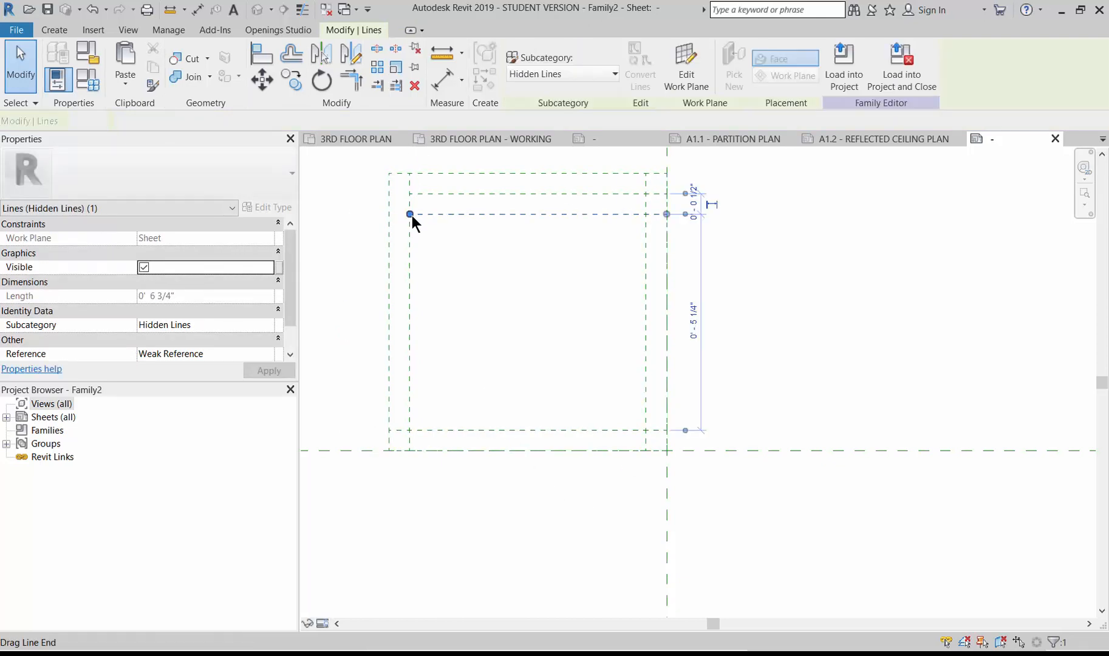
drag(411, 215, 389, 195)
click(425, 194)
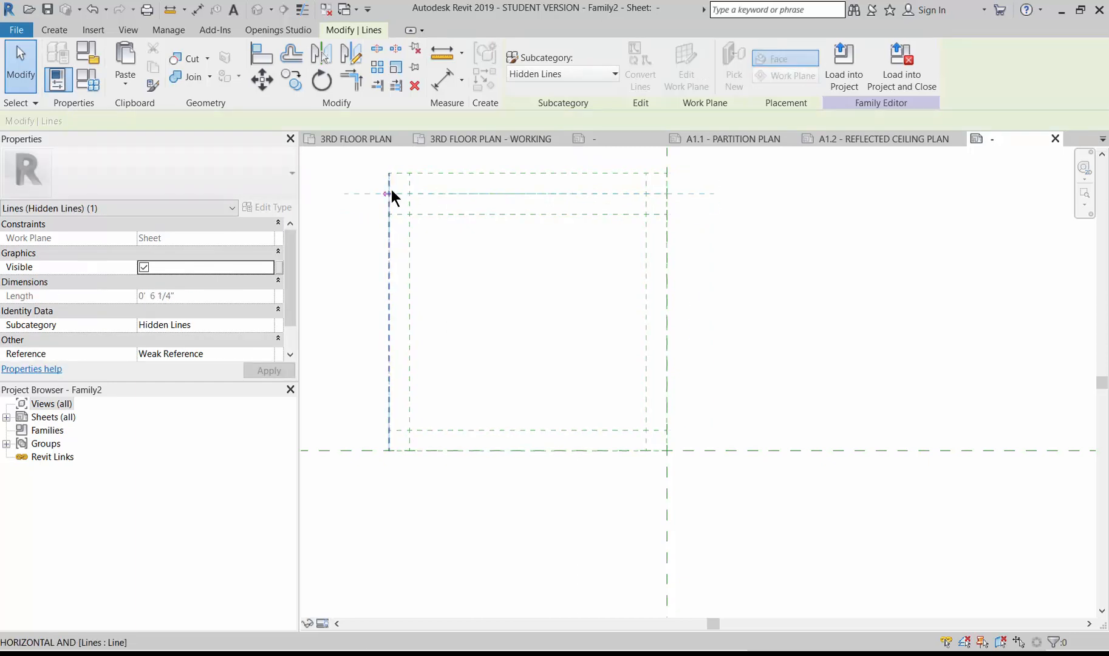
click(456, 349)
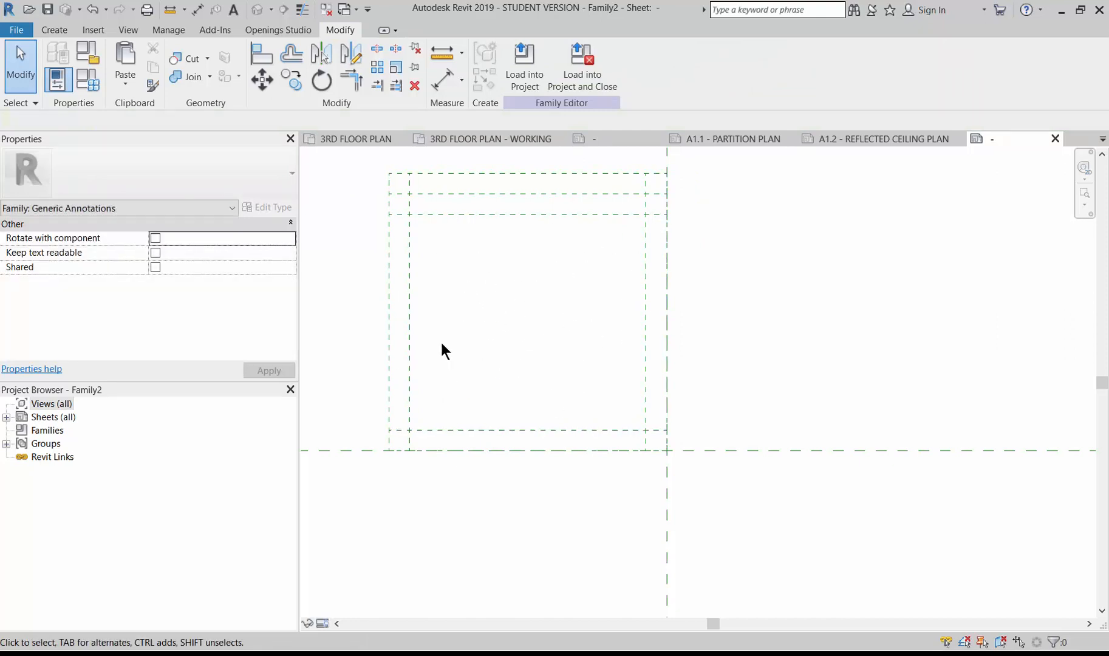
Step: Copy the left inner vertical guide line rightward into the square as an additional column divider
click(415, 336)
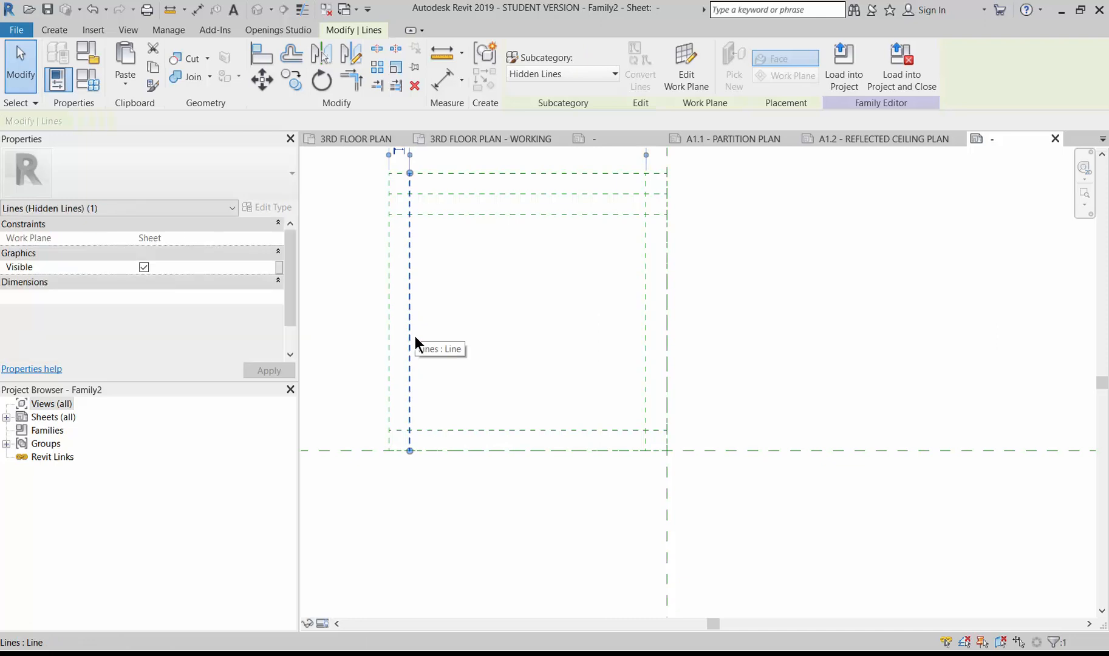
key(c)
key(o)
click(415, 337)
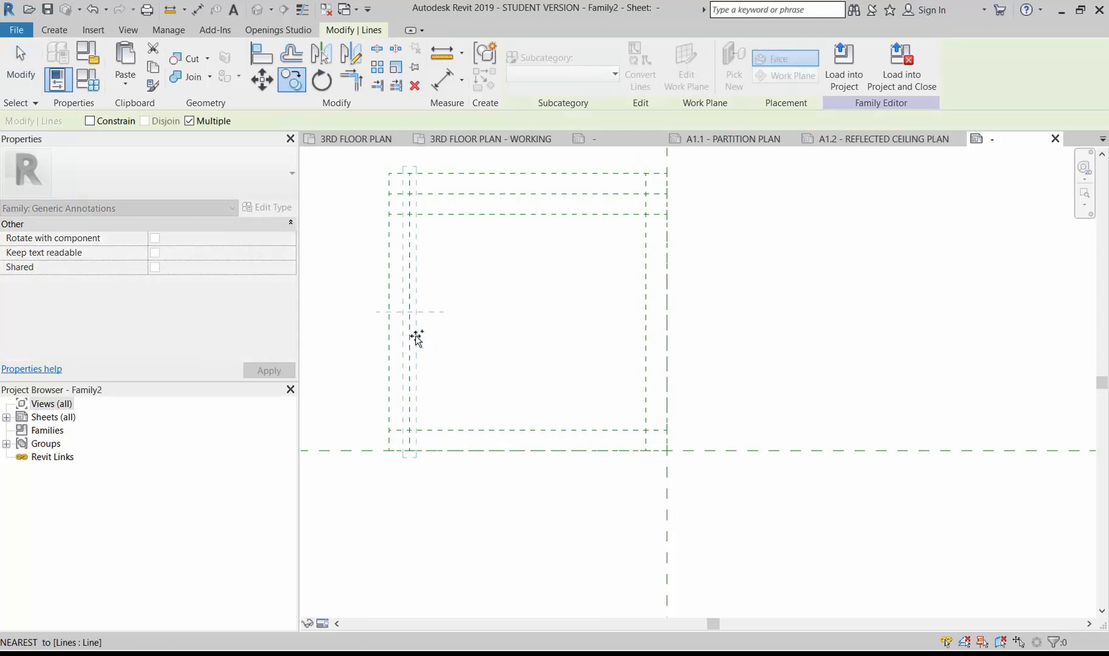
click(491, 337)
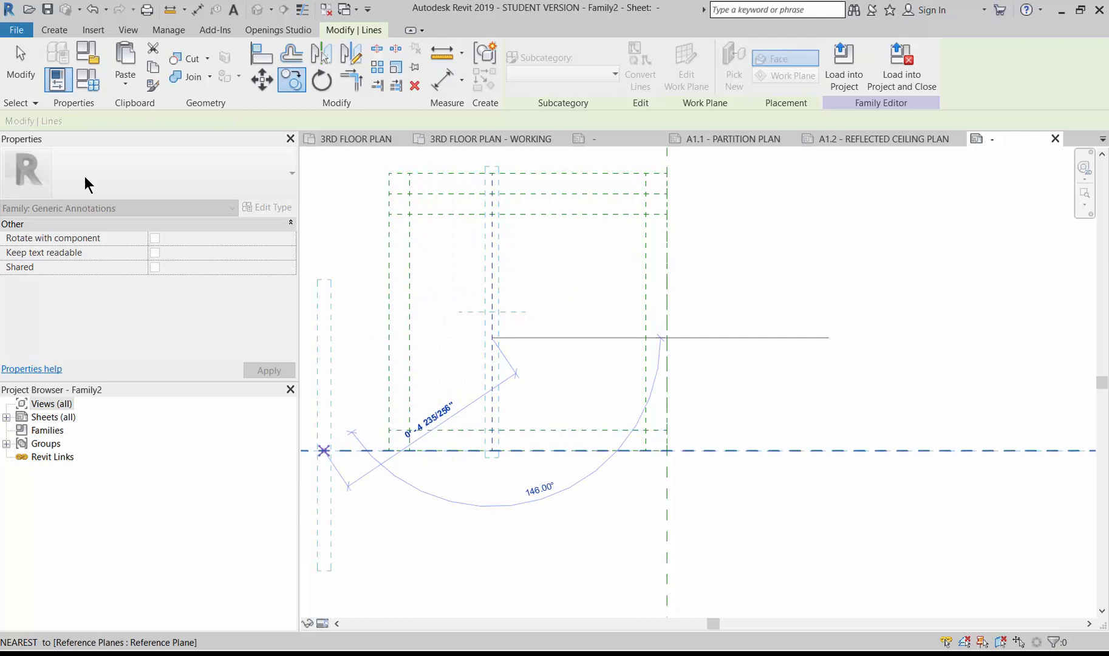
click(21, 64)
key(Escape)
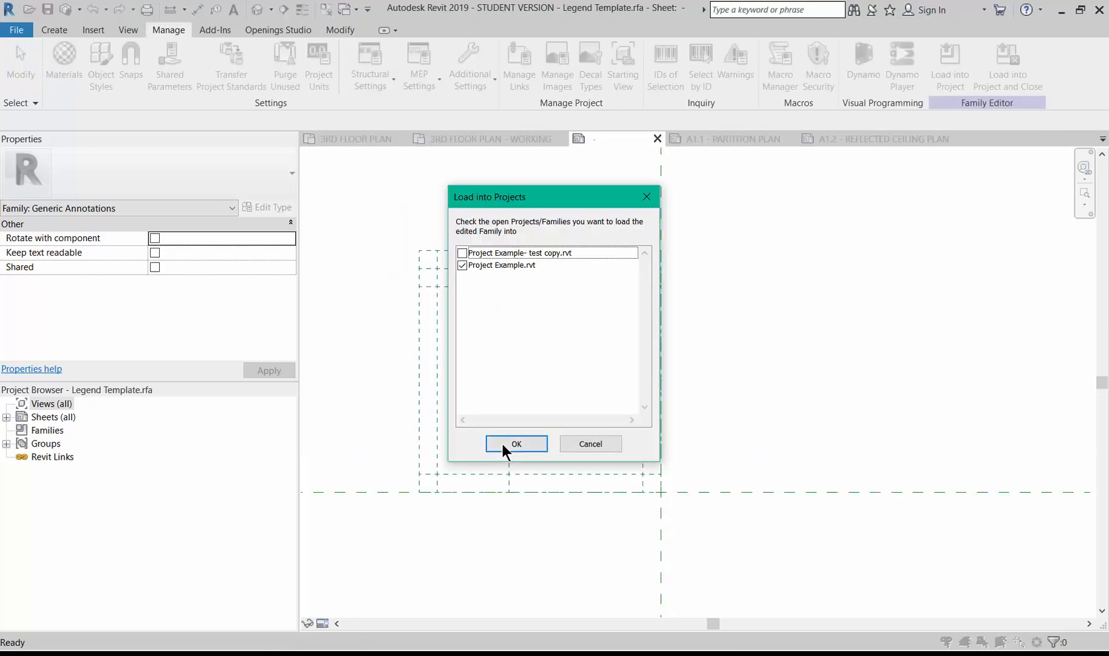
Step: Load the Legend Template family into Project Example.rvt without placing it in the working floor plan
click(515, 444)
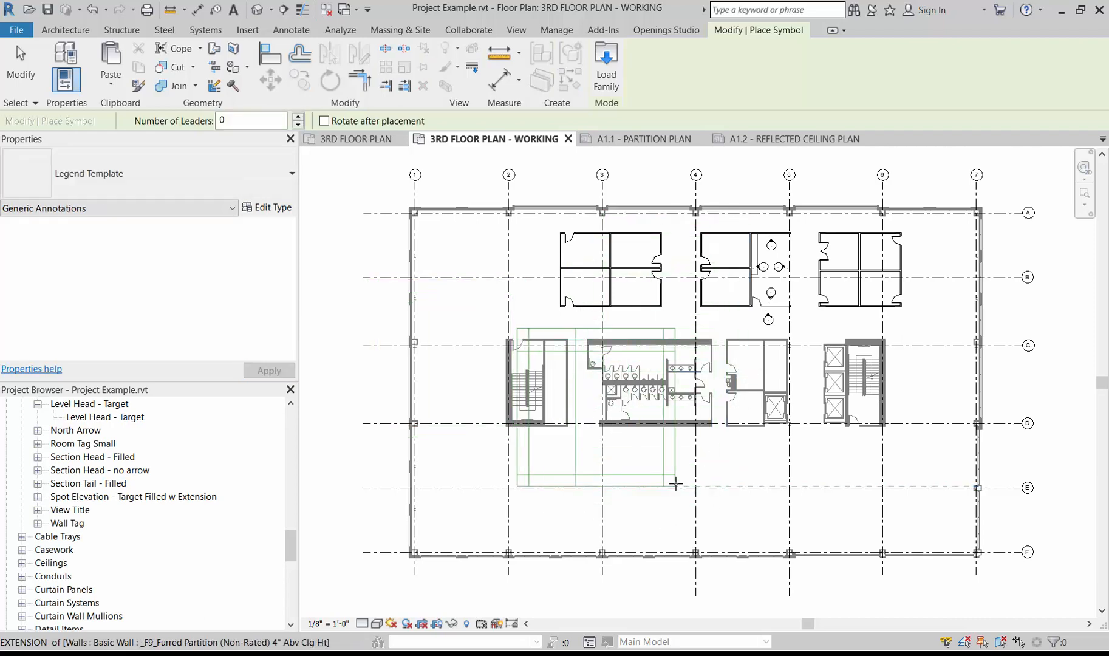
scroll(669, 337, down, 2)
scroll(669, 337, down, 2)
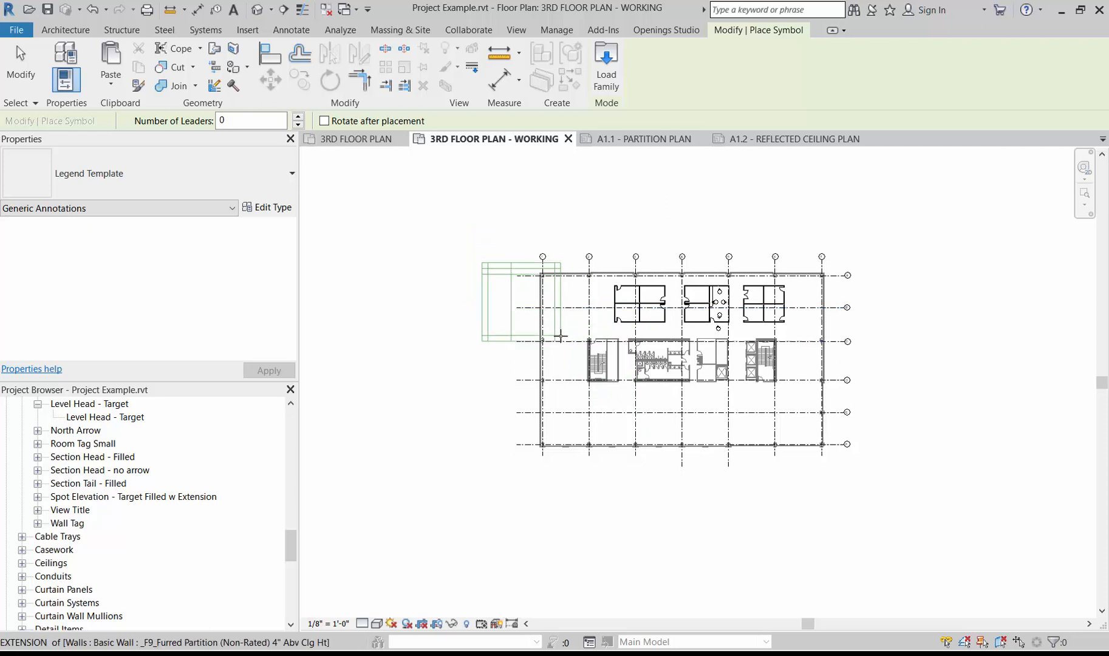
key(Escape)
key(Escape)
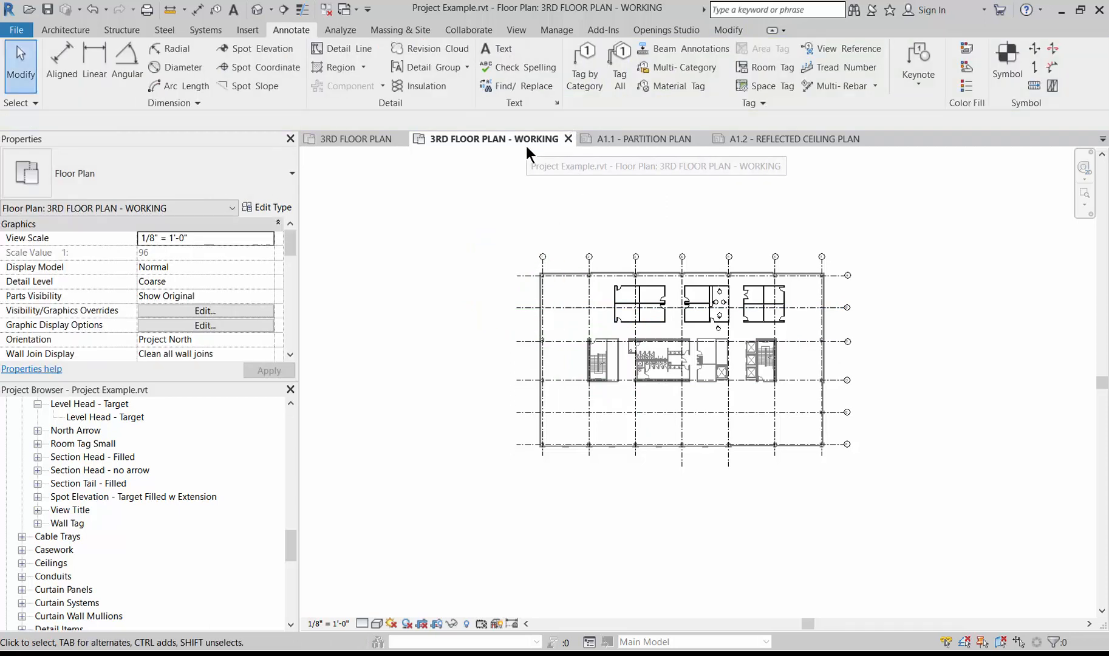
Step: Create a new legend view named PARTITION PLAN LEGEND at a scale of 1/8" = 1'-0"
click(516, 28)
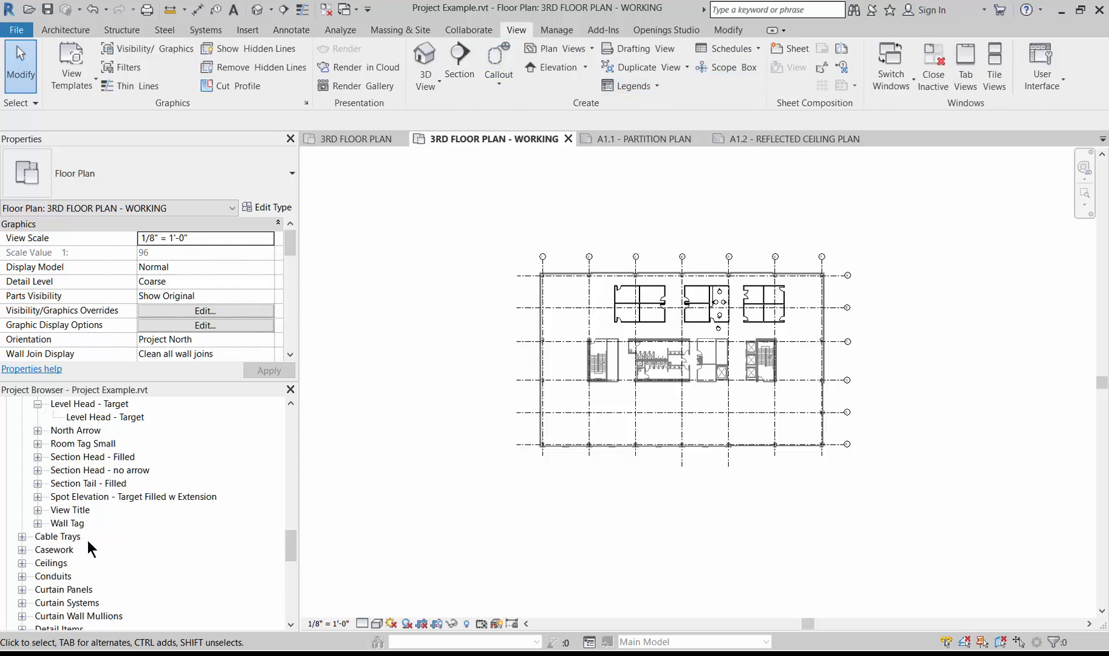
drag(284, 553, 274, 452)
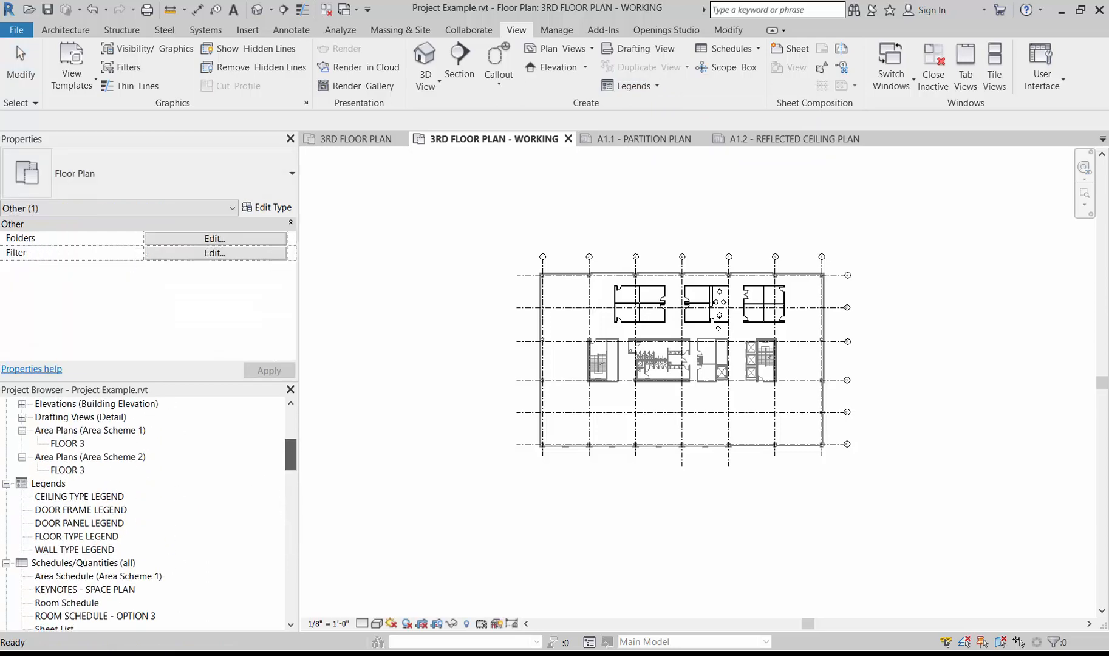
right_click(46, 484)
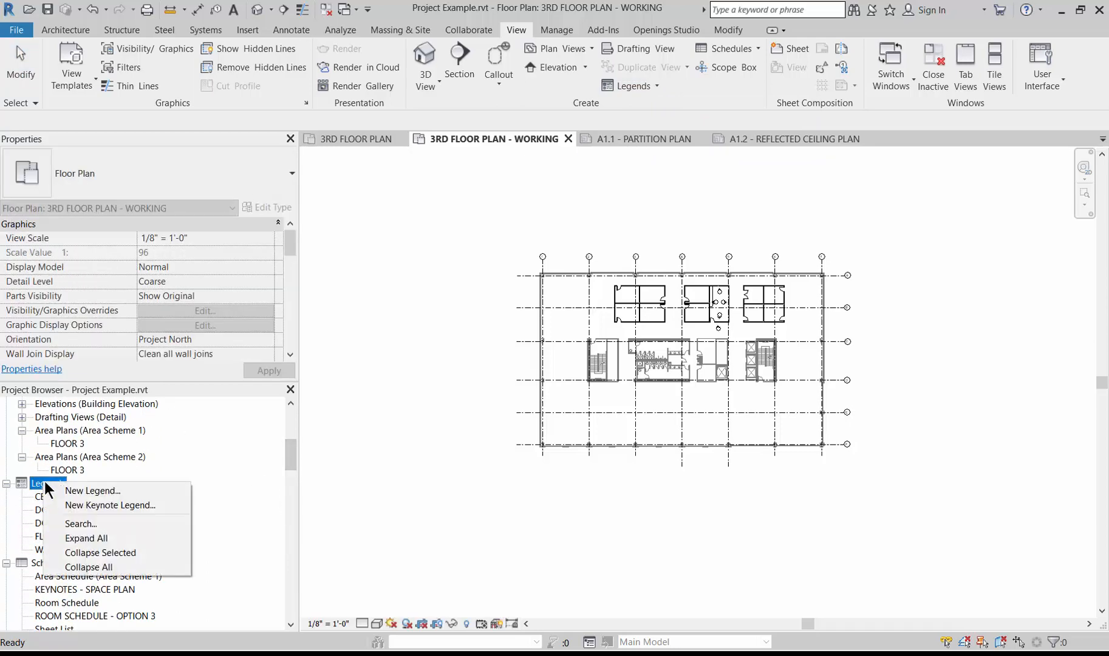
click(68, 491)
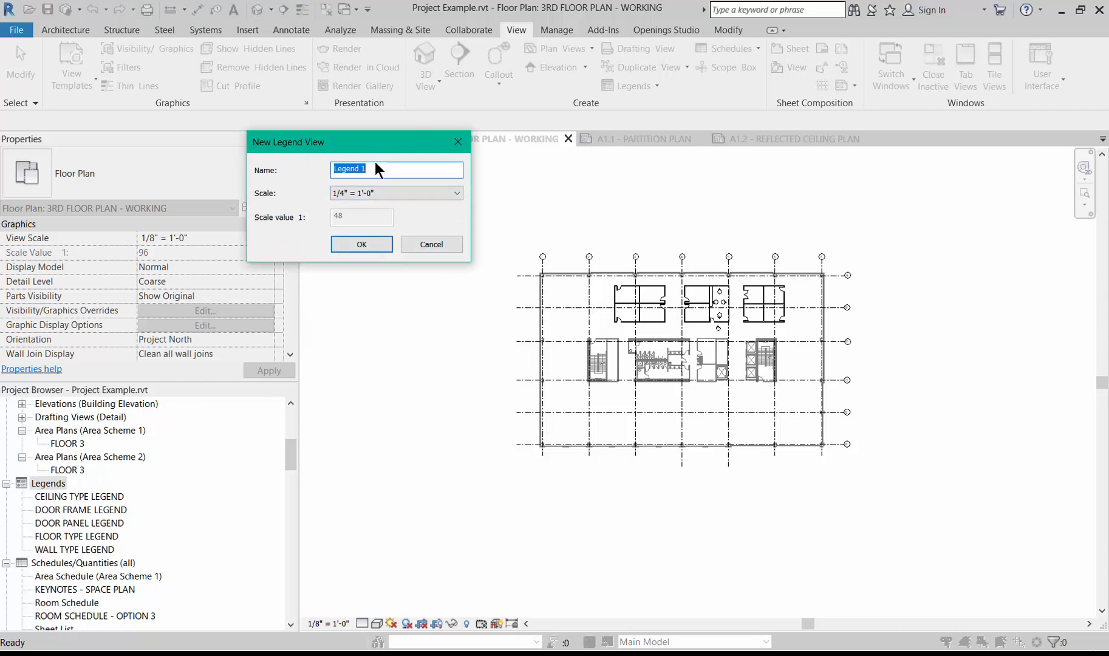
text(PartITION PLAN LEGEND)
click(412, 190)
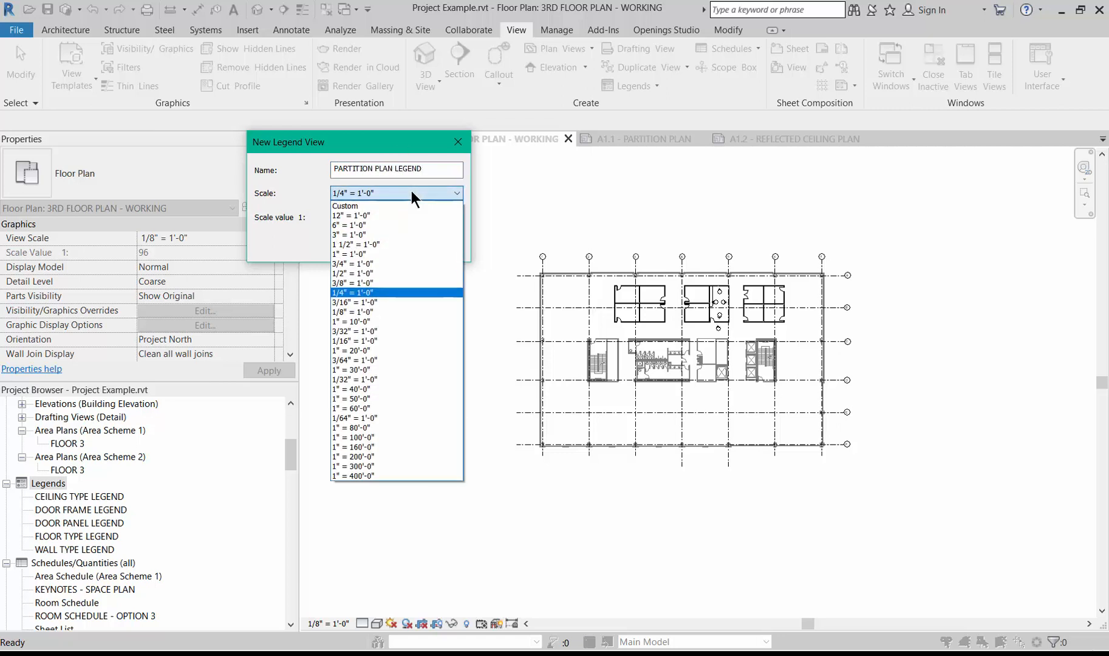
click(363, 311)
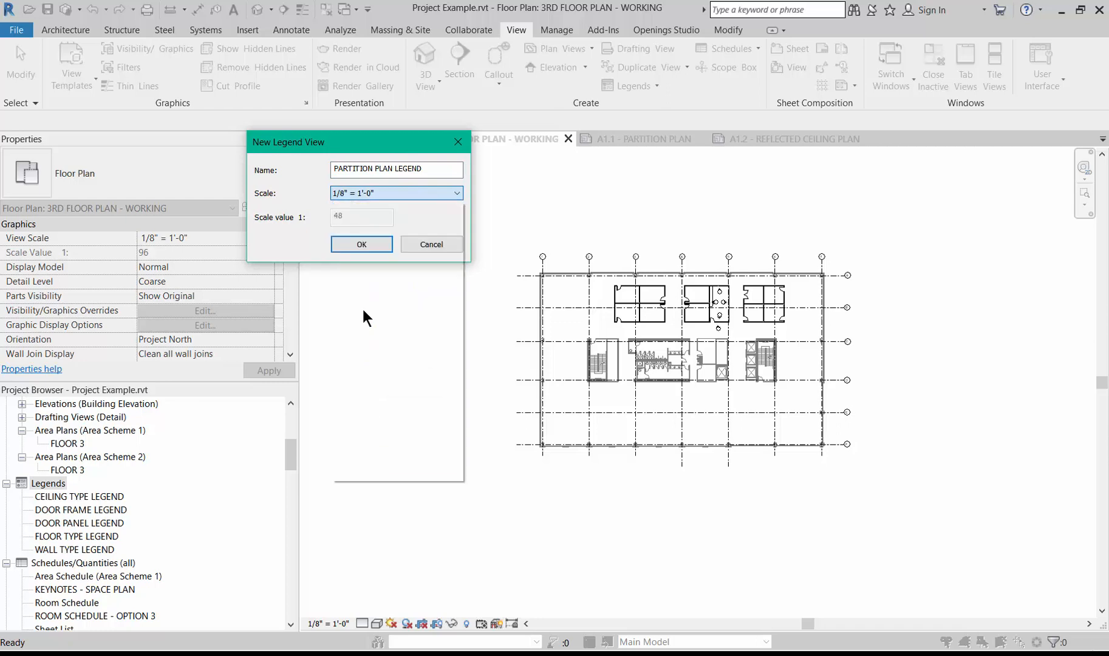
click(354, 245)
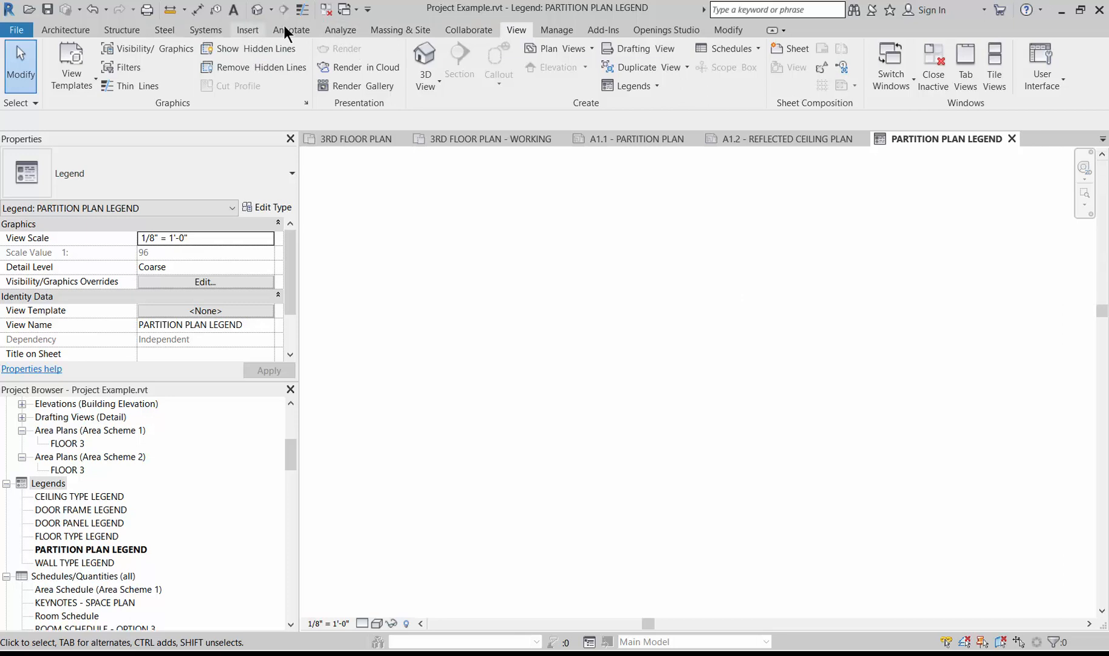
Step: Place one Legend Template symbol in the PARTITION PLAN LEGEND view
click(299, 29)
click(1007, 58)
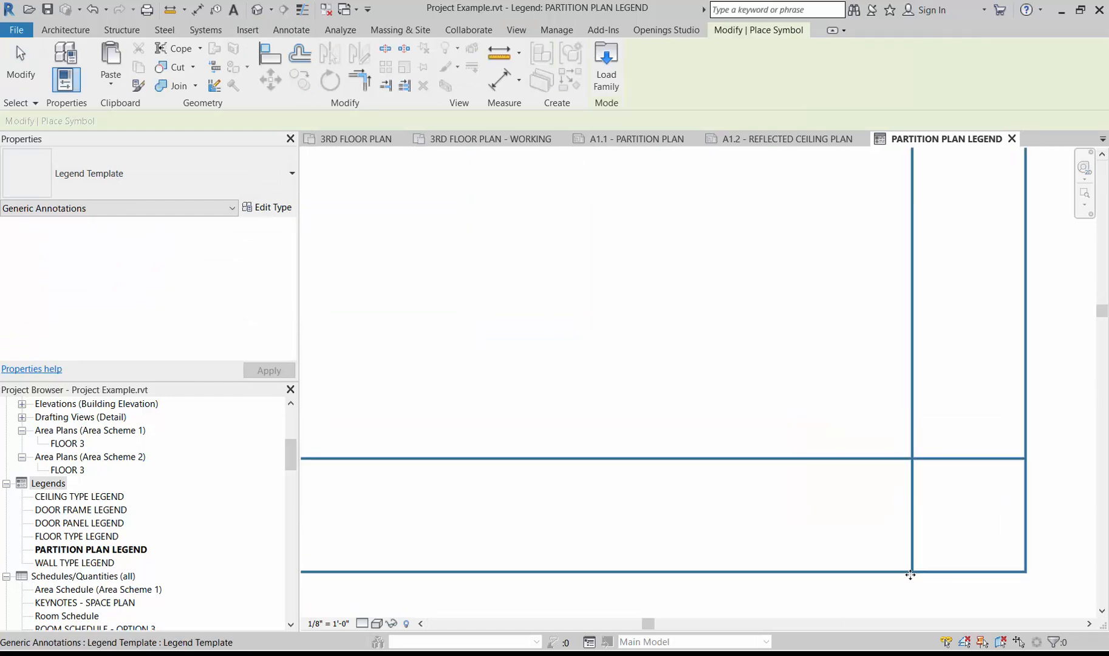
click(911, 572)
scroll(967, 531, down, 3)
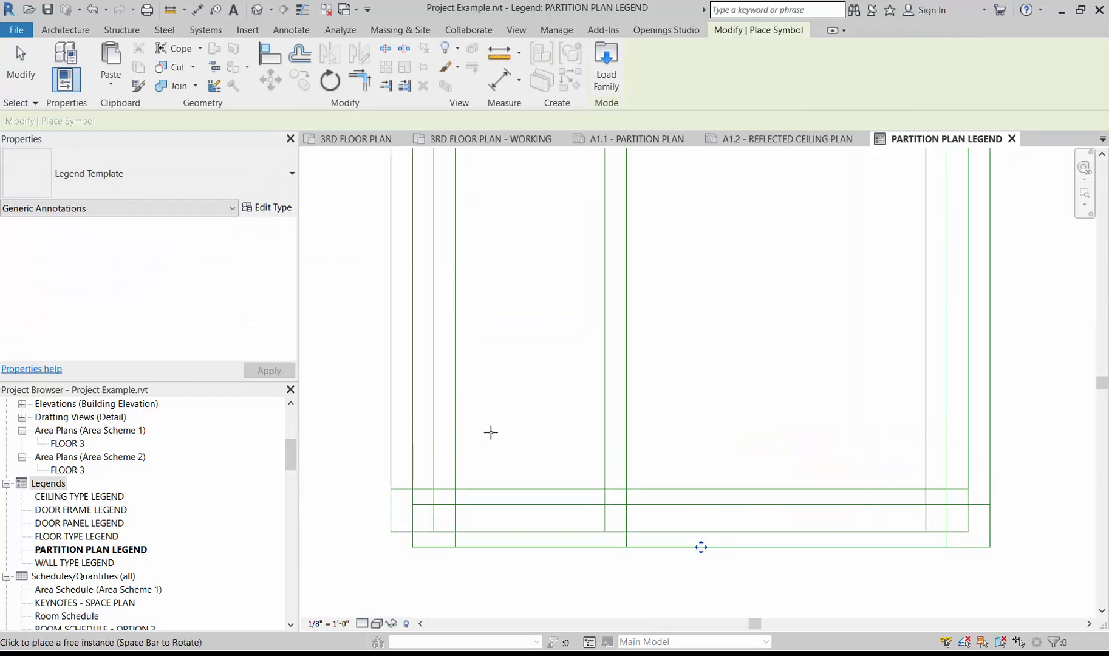
click(359, 420)
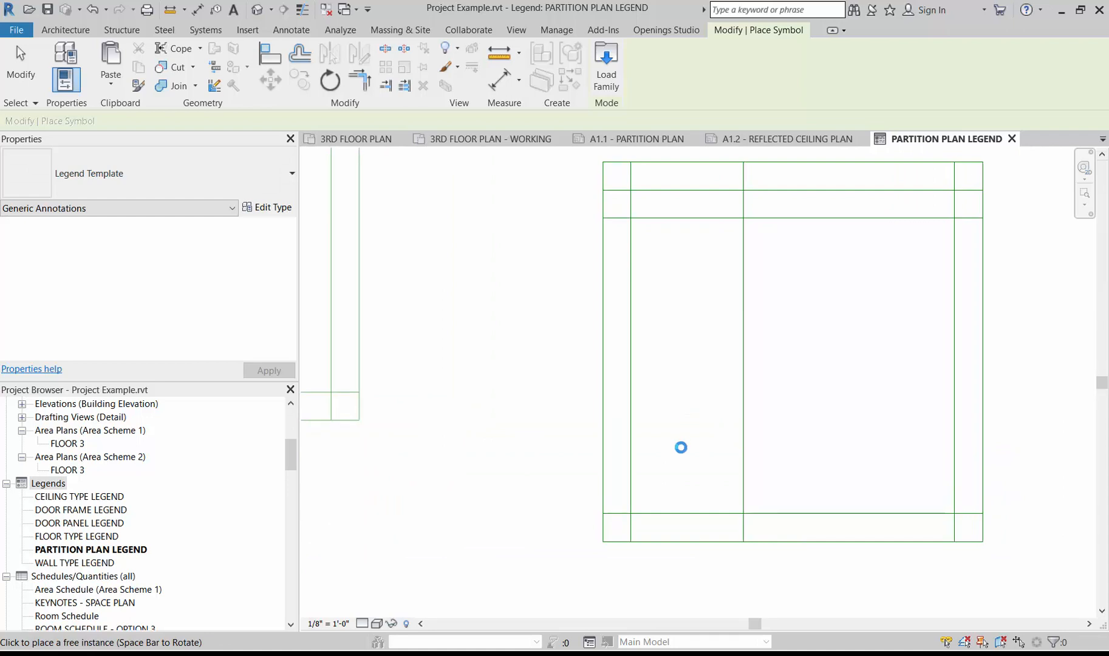
key(Escape)
key(Escape)
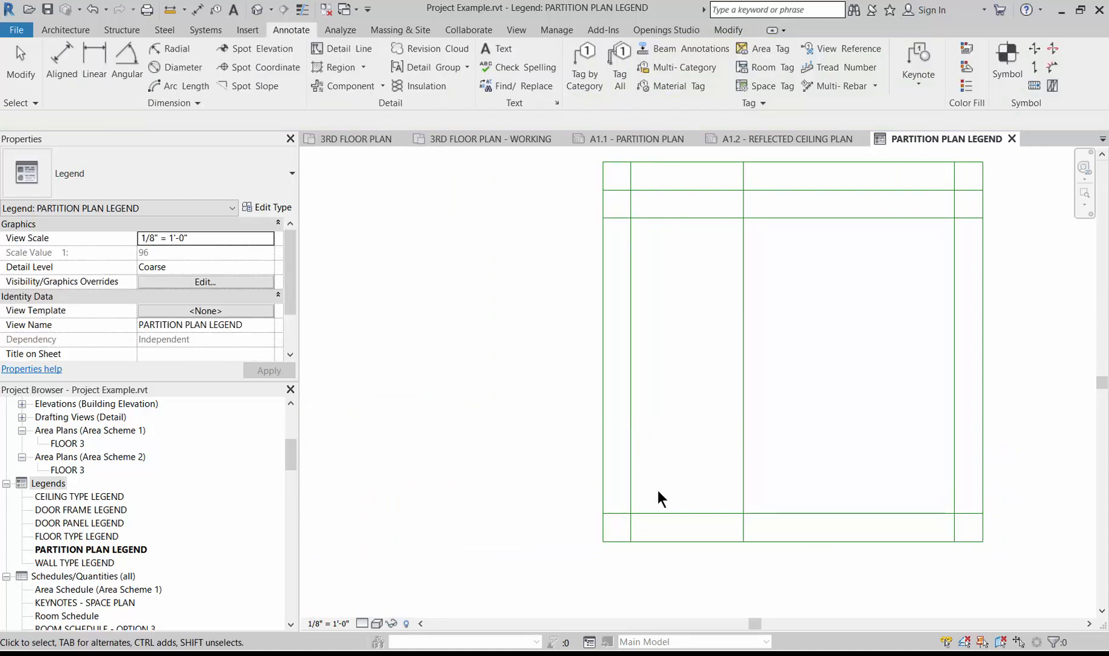
scroll(412, 383, down, 2)
scroll(929, 412, up, 1)
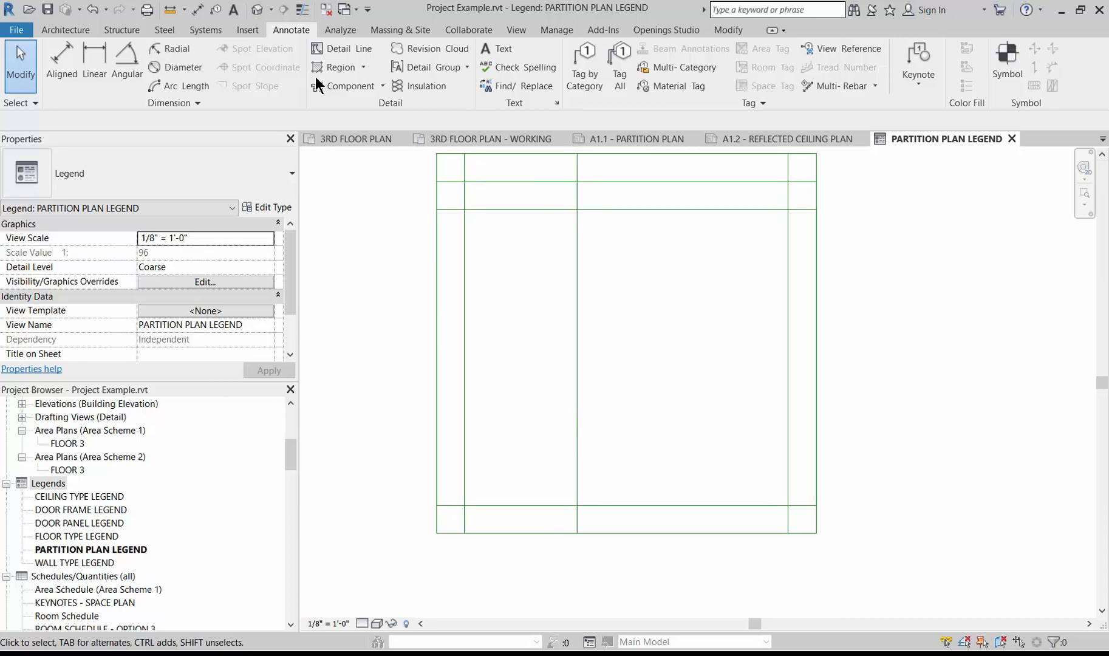
Step: Place a Doors : Single-Flush : 36" x 96" legend component in Floor Plan view, host length 6' 0", below the header lines in the narrow column
click(382, 86)
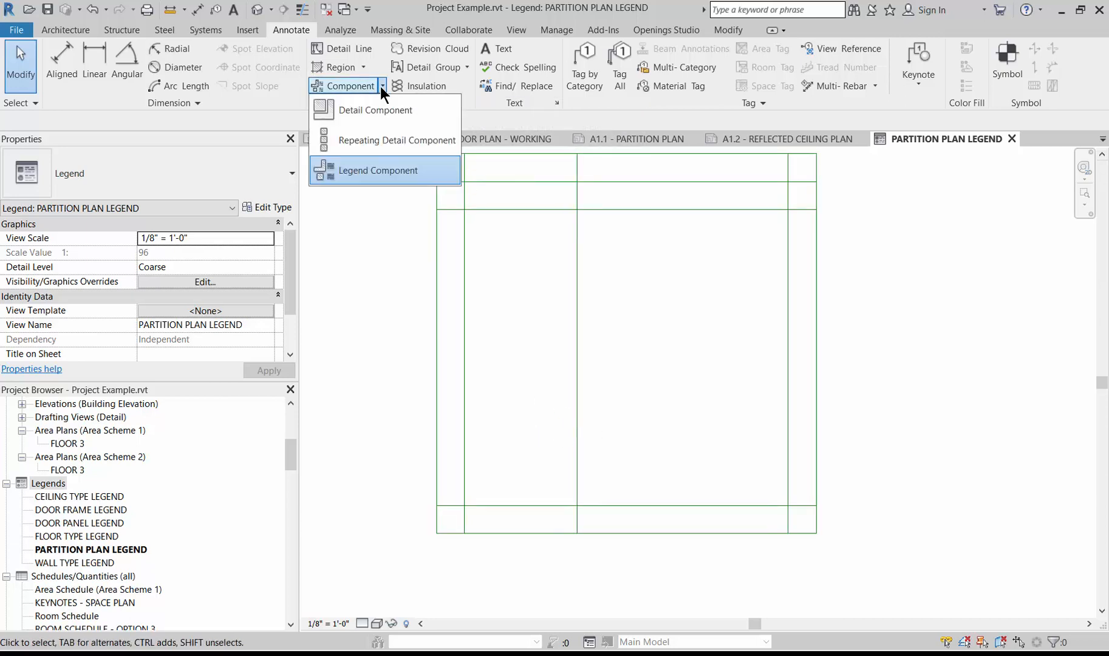
click(350, 172)
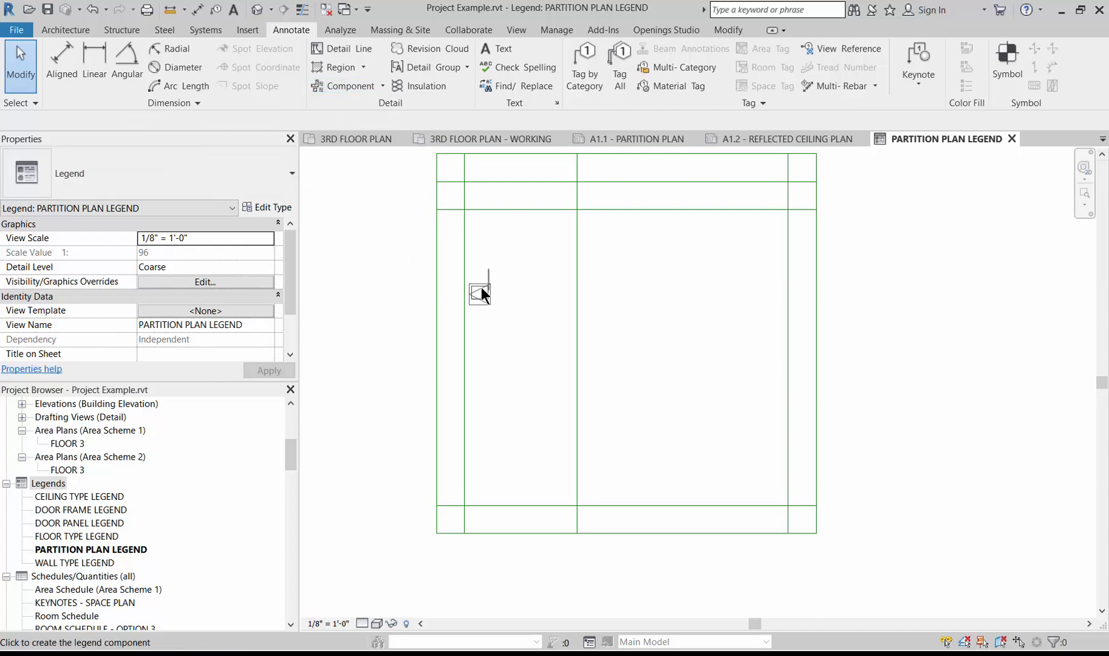
click(180, 117)
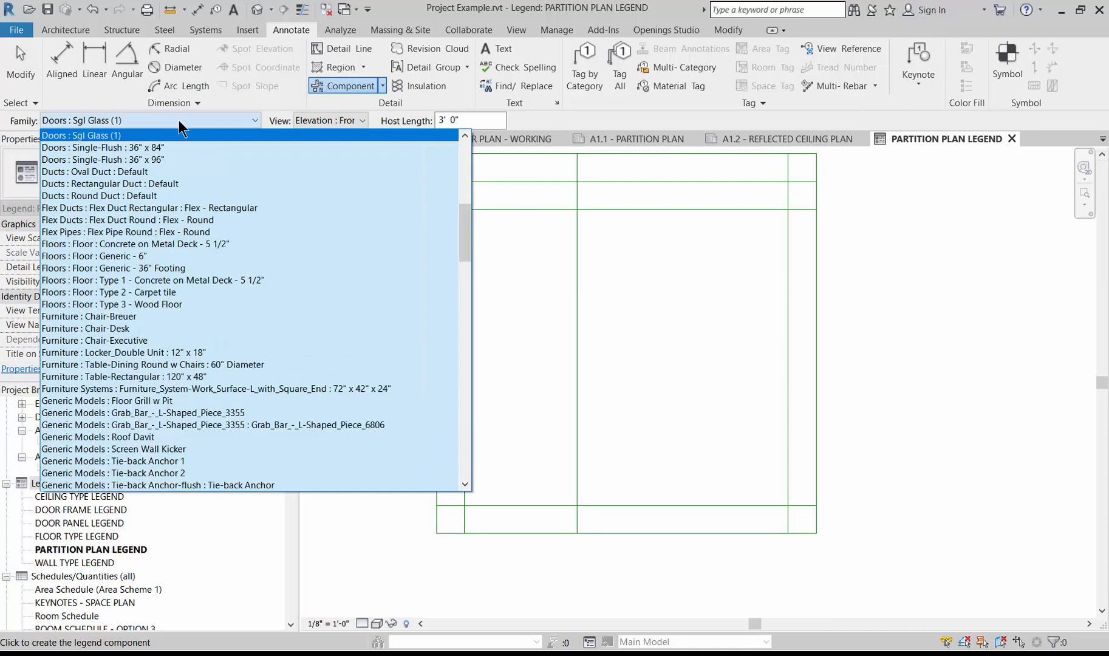
scroll(159, 291, up, 3)
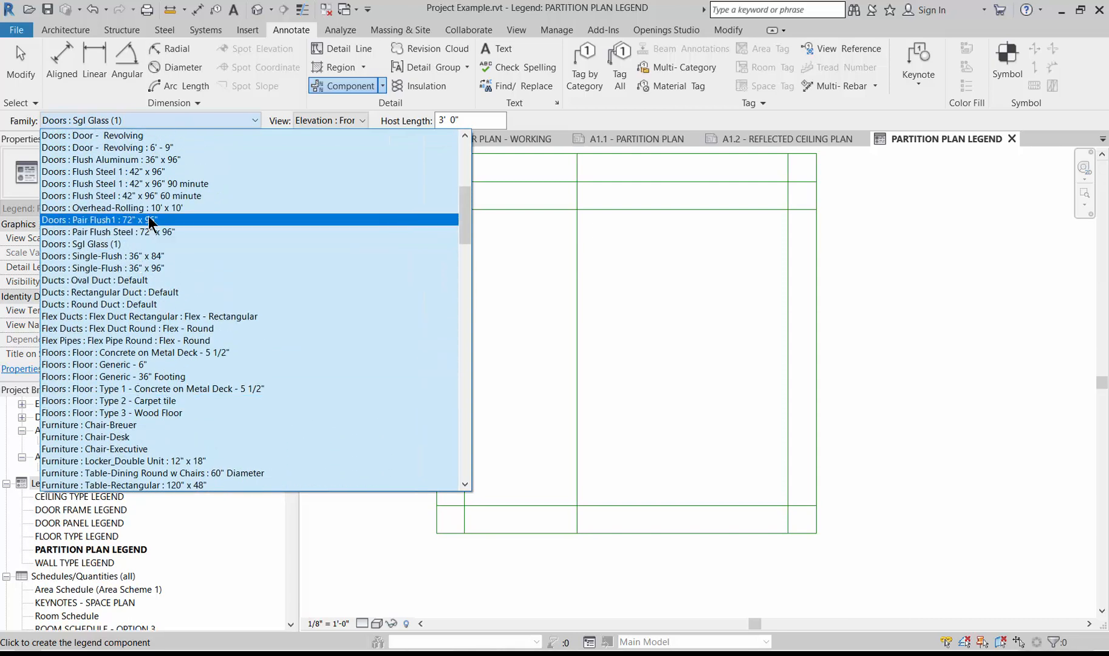
click(141, 271)
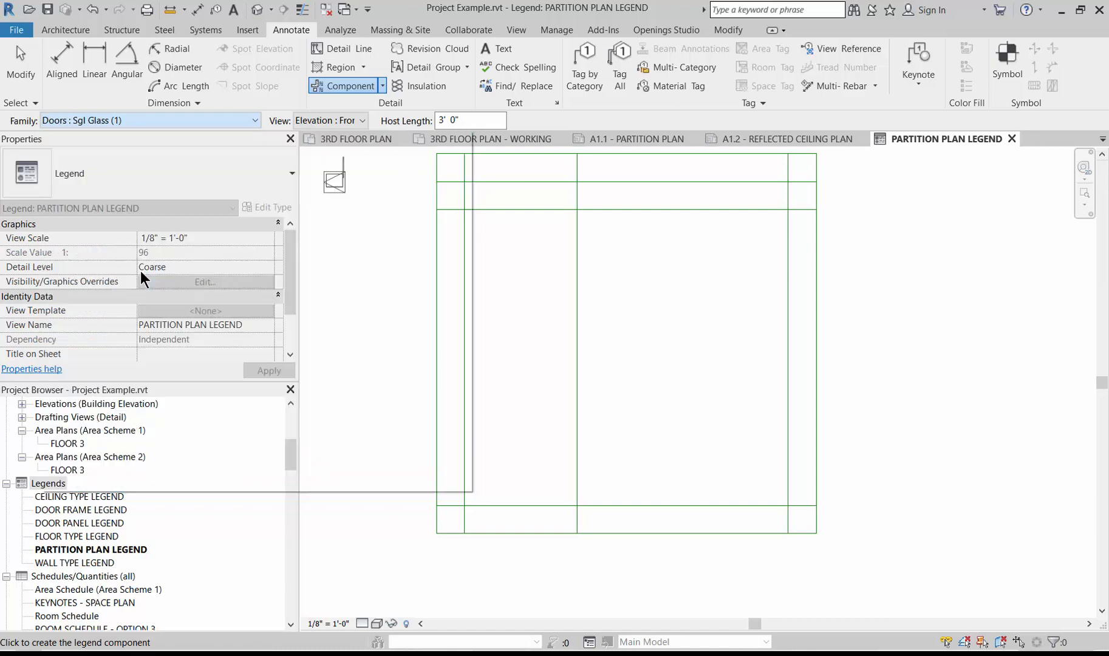
click(351, 119)
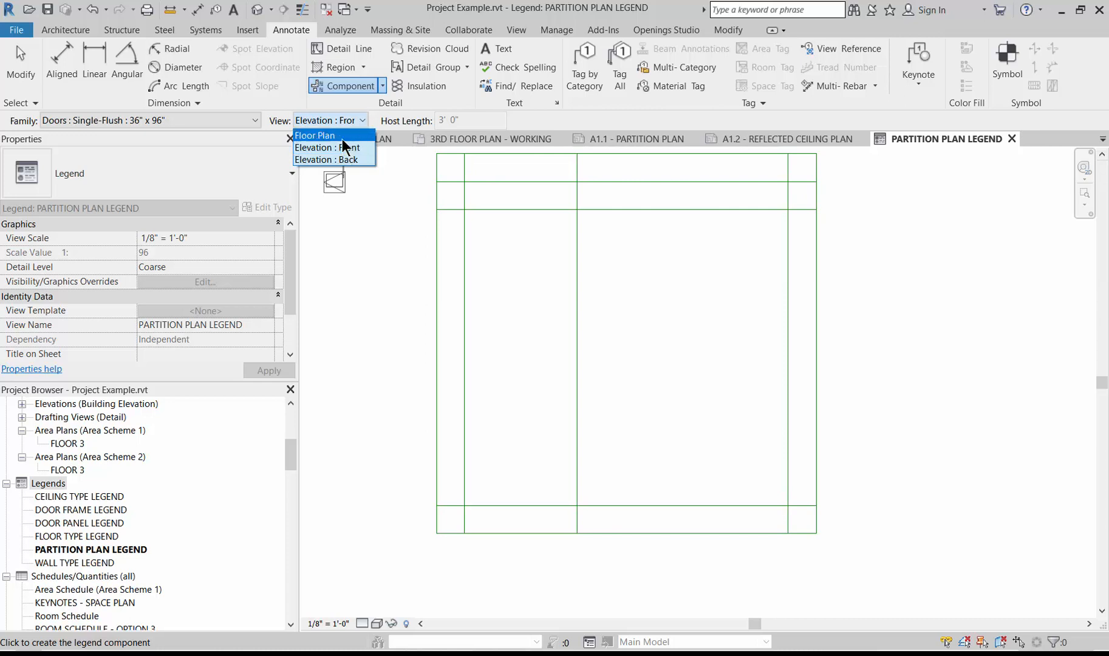
click(342, 136)
drag(461, 120, 427, 119)
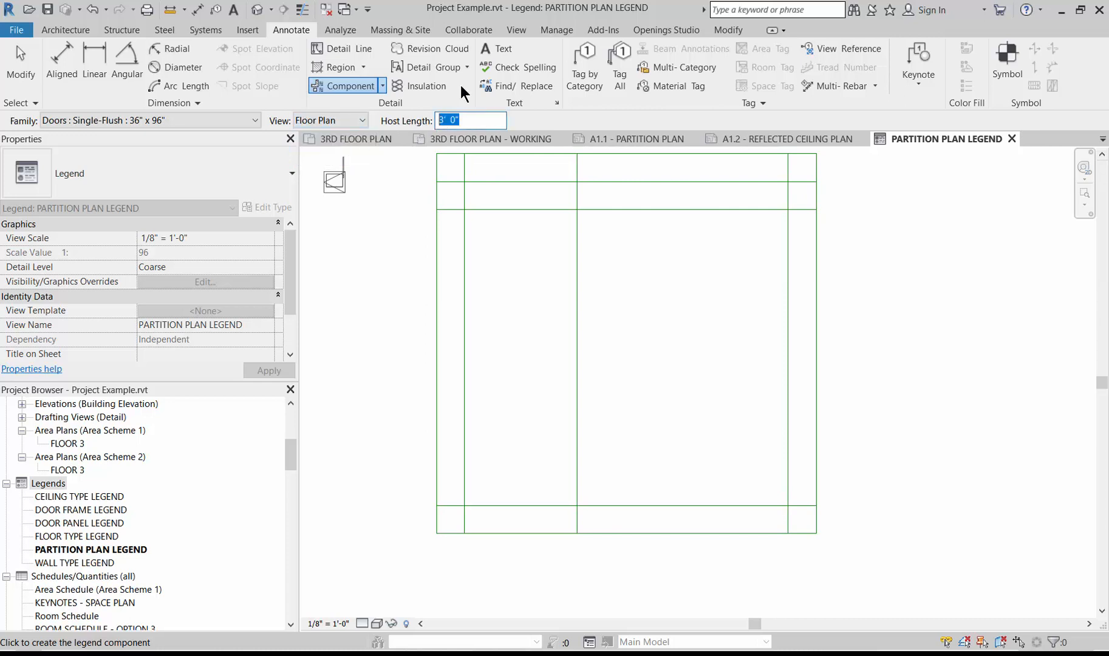
text(6)
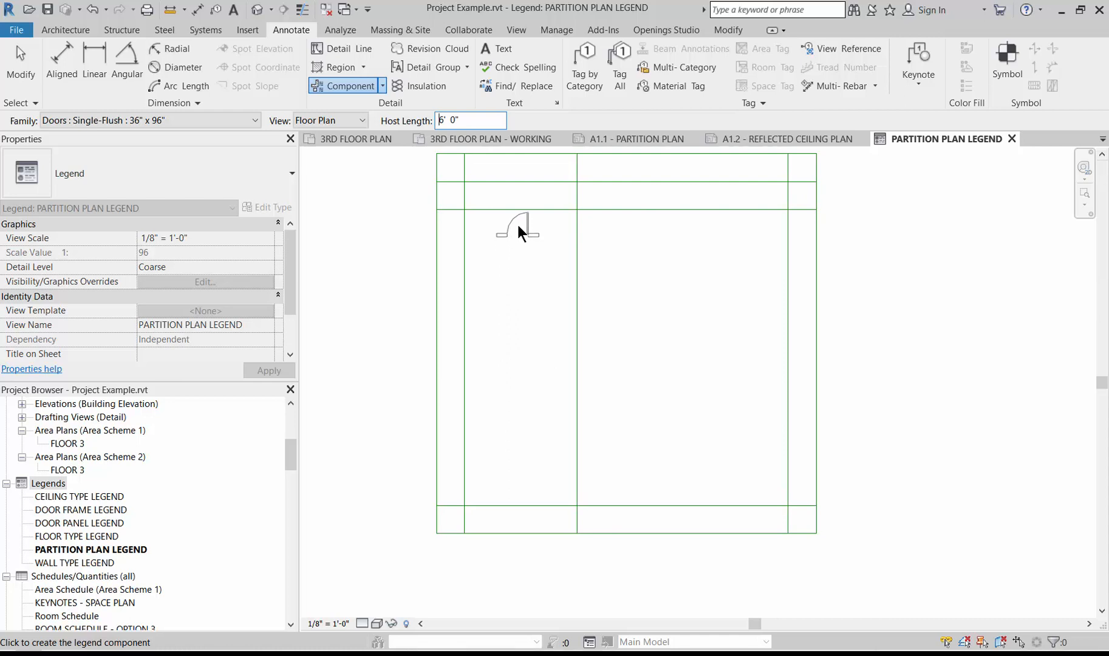
click(518, 225)
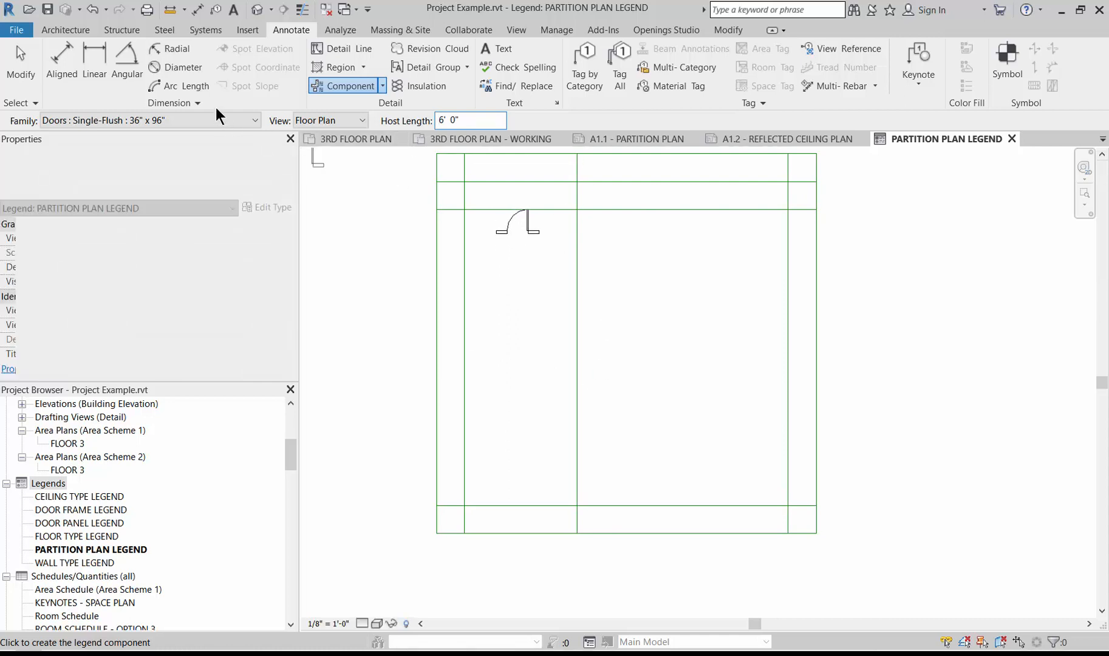
click(24, 70)
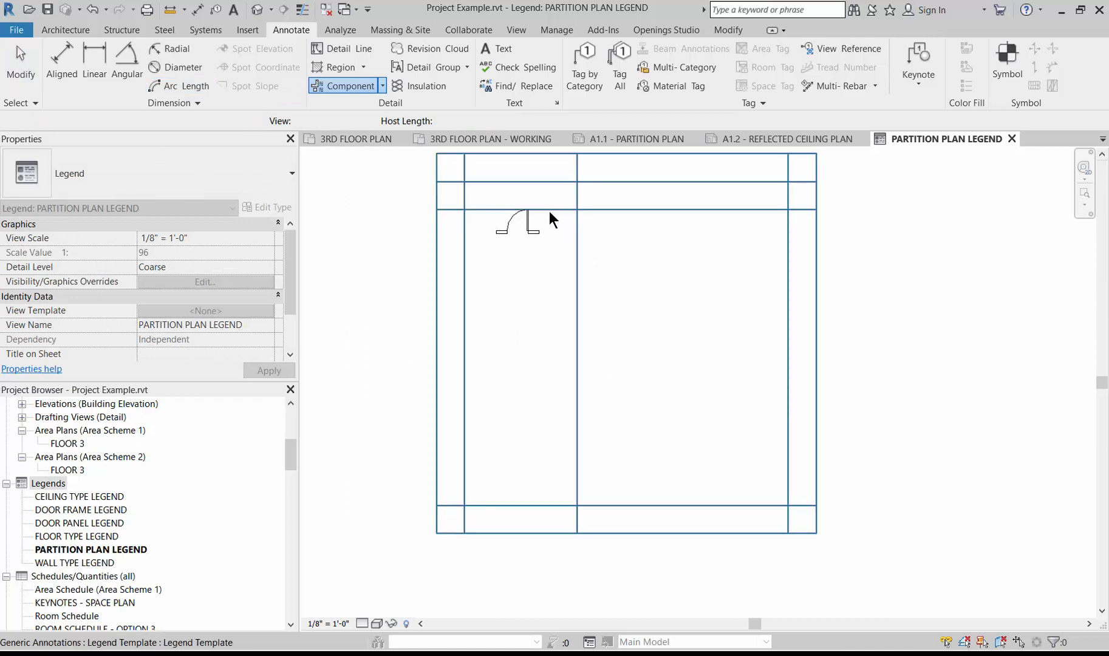
scroll(549, 211, up, 2)
key(Escape)
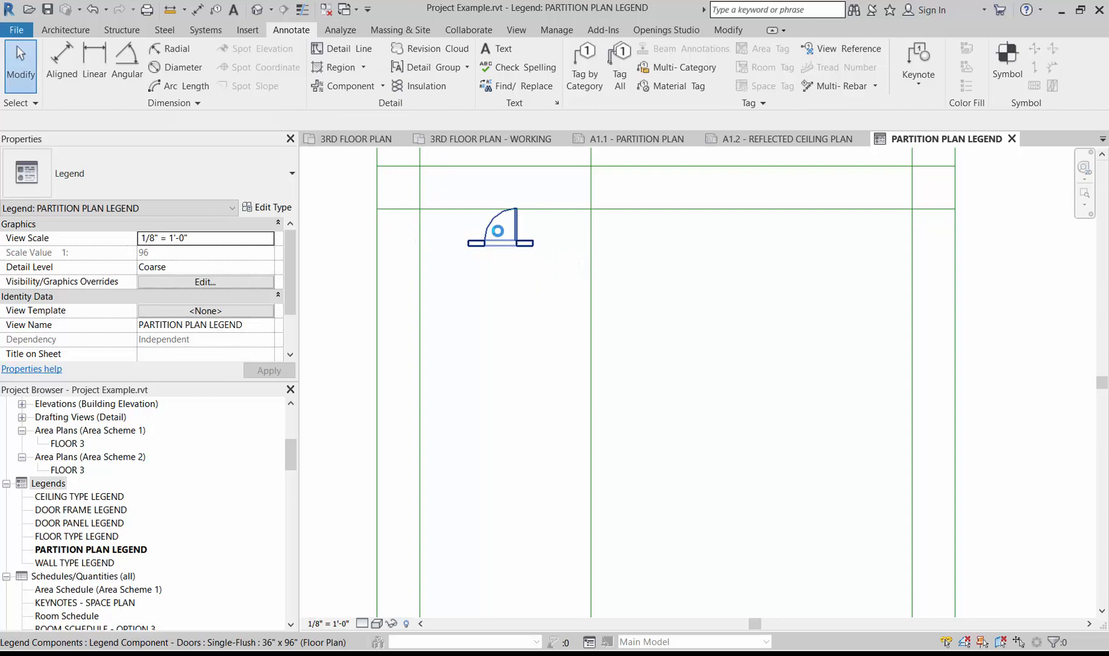
Step: Set the host length of the single-flush door legend component to 9' 0"
click(493, 228)
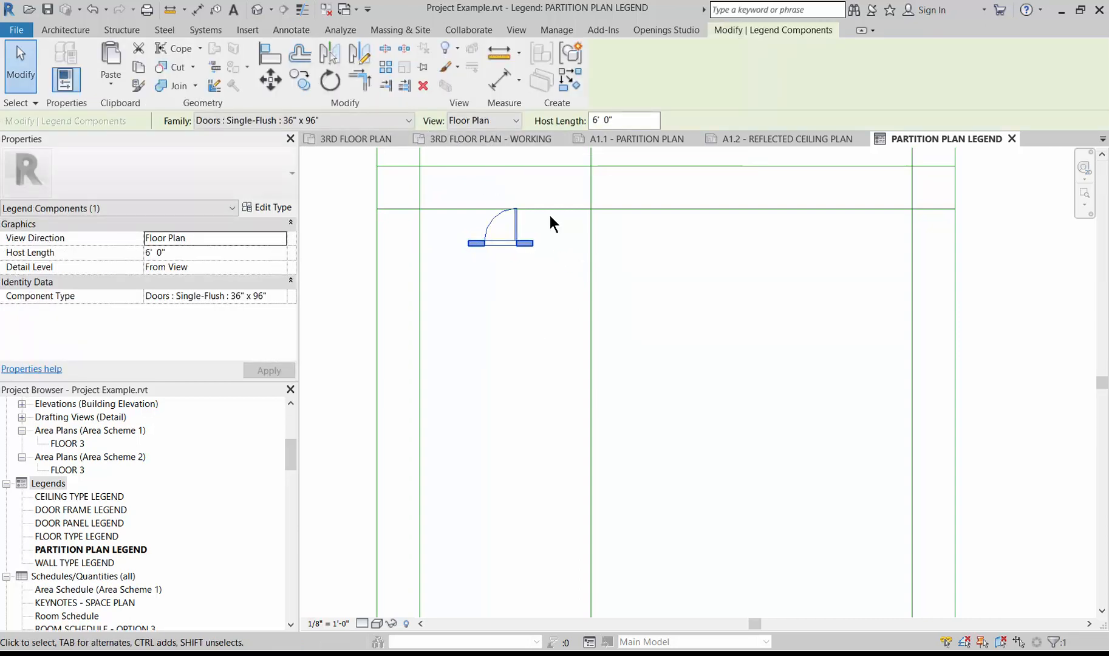
click(646, 119)
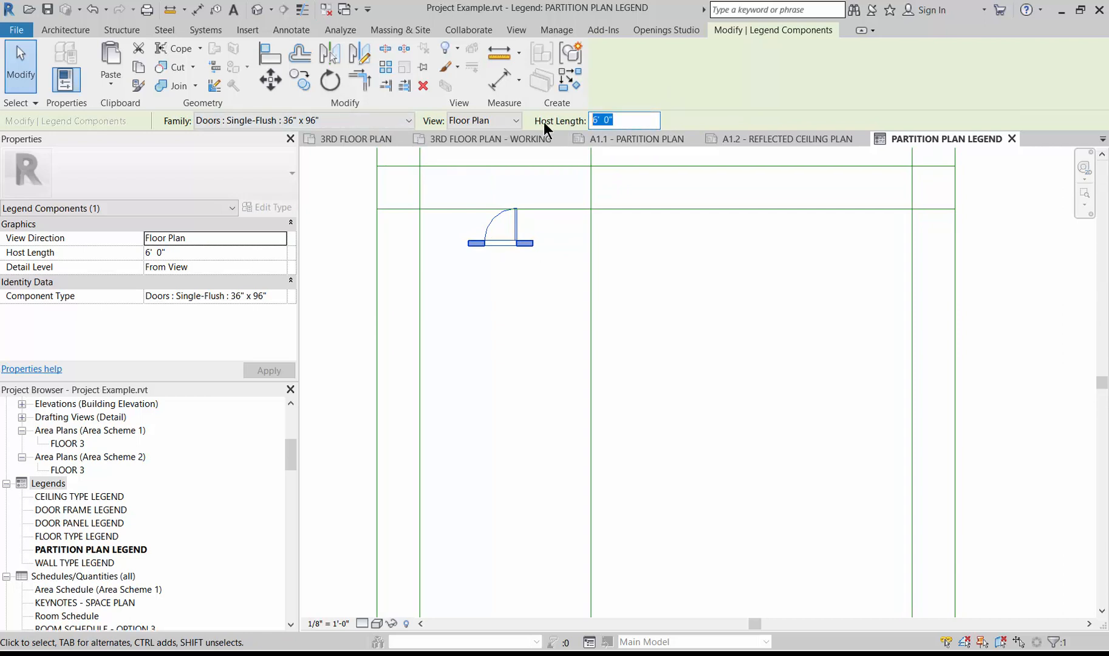
text(9)
key(Return)
click(551, 287)
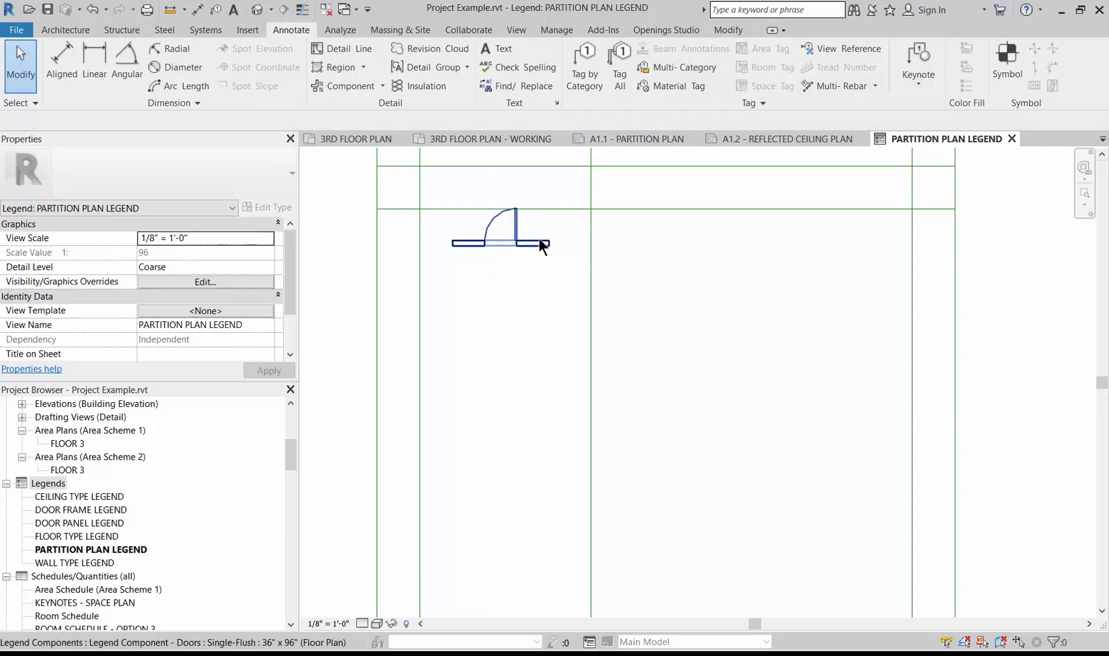
click(538, 294)
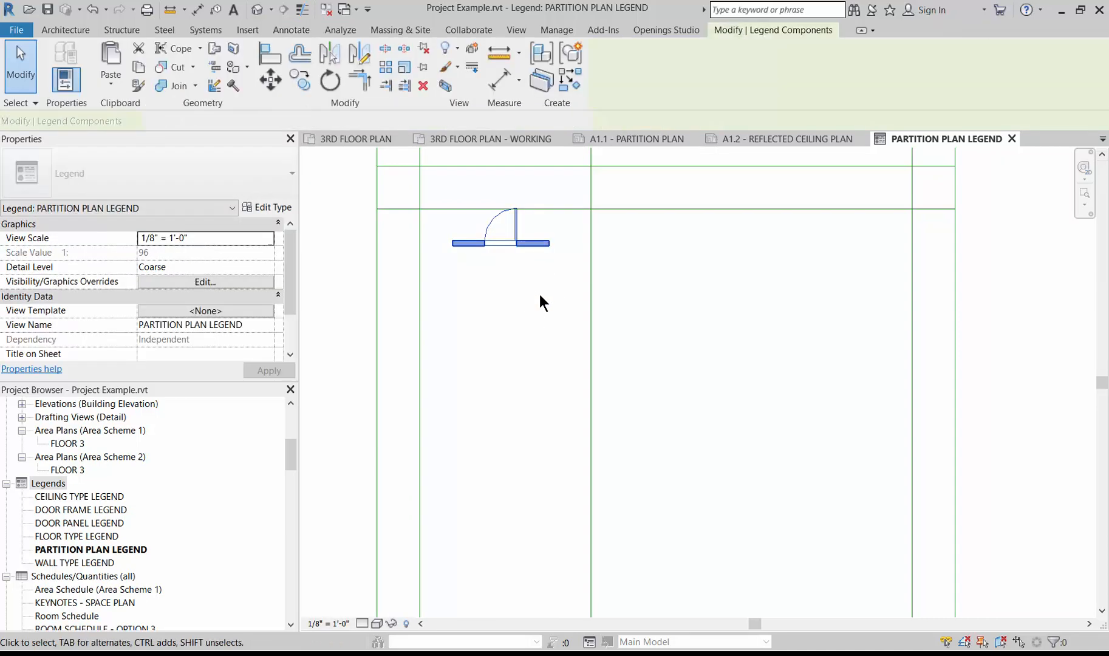
click(561, 284)
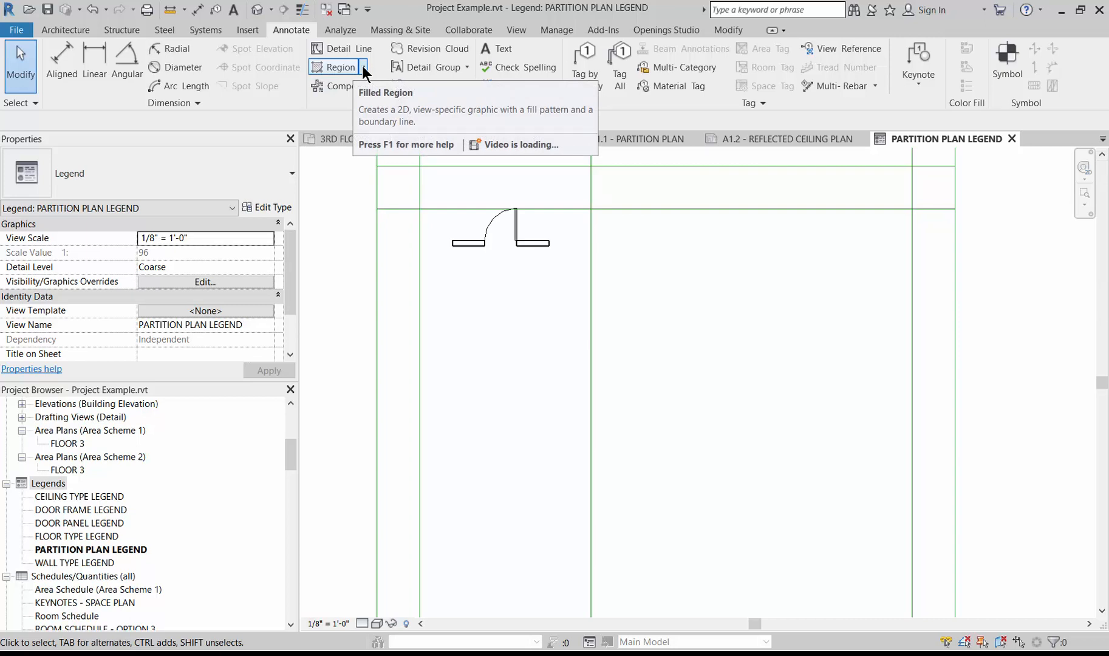
Step: Create a 24" X 48" ACT filled region with a 9'-0" by 6'-0" rectangular boundary in invisible lines, aligned below the door component
click(331, 69)
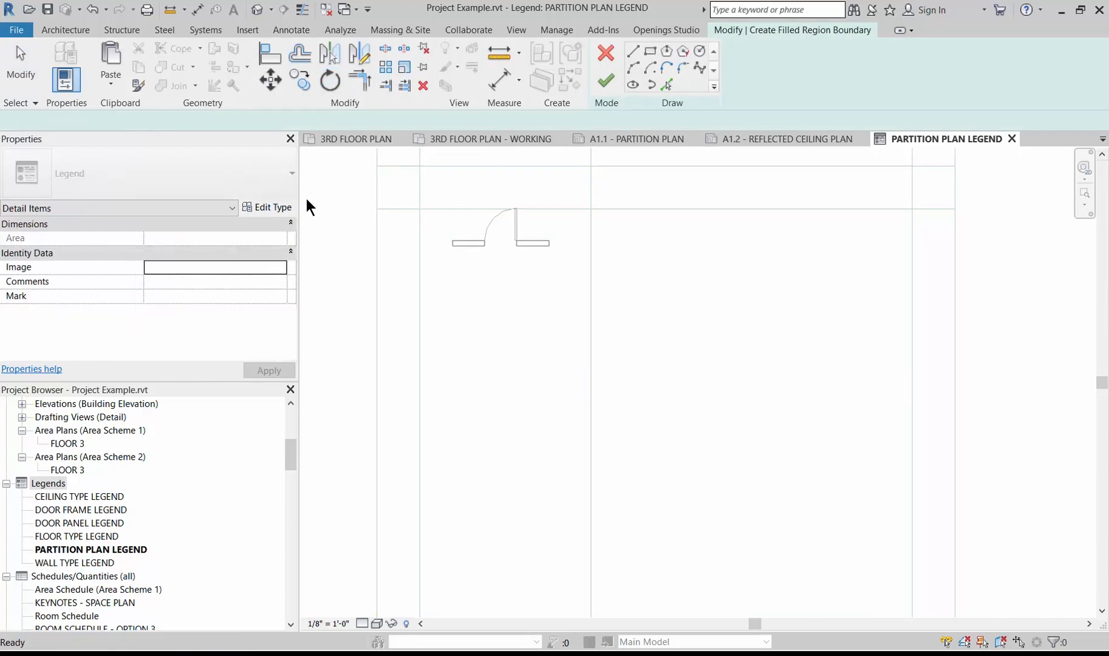
click(229, 186)
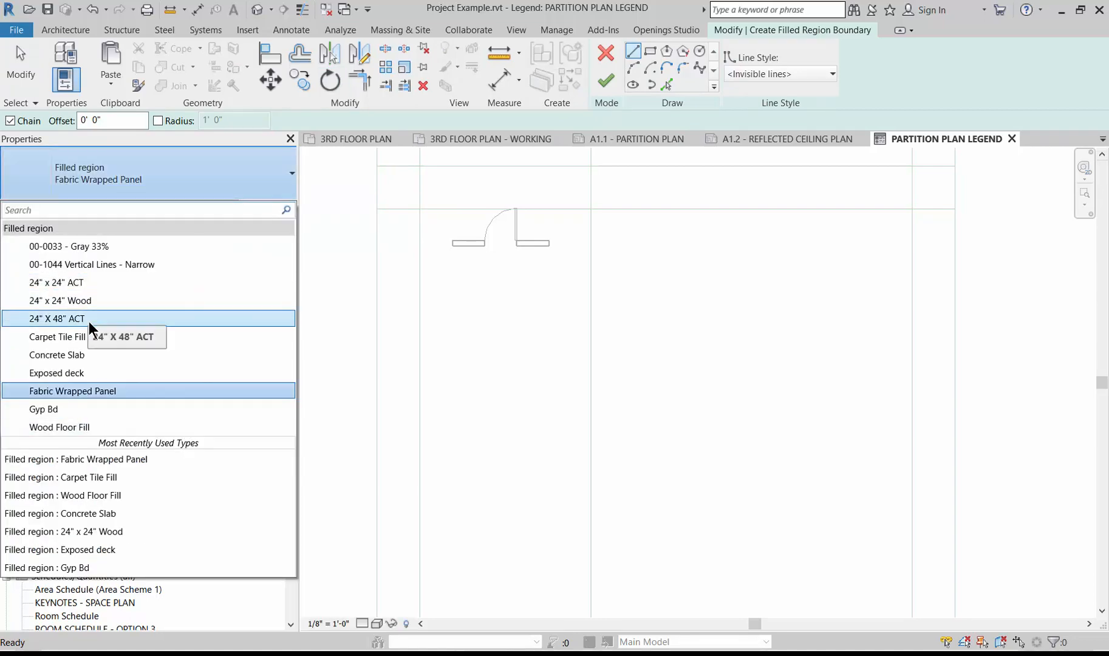
click(89, 322)
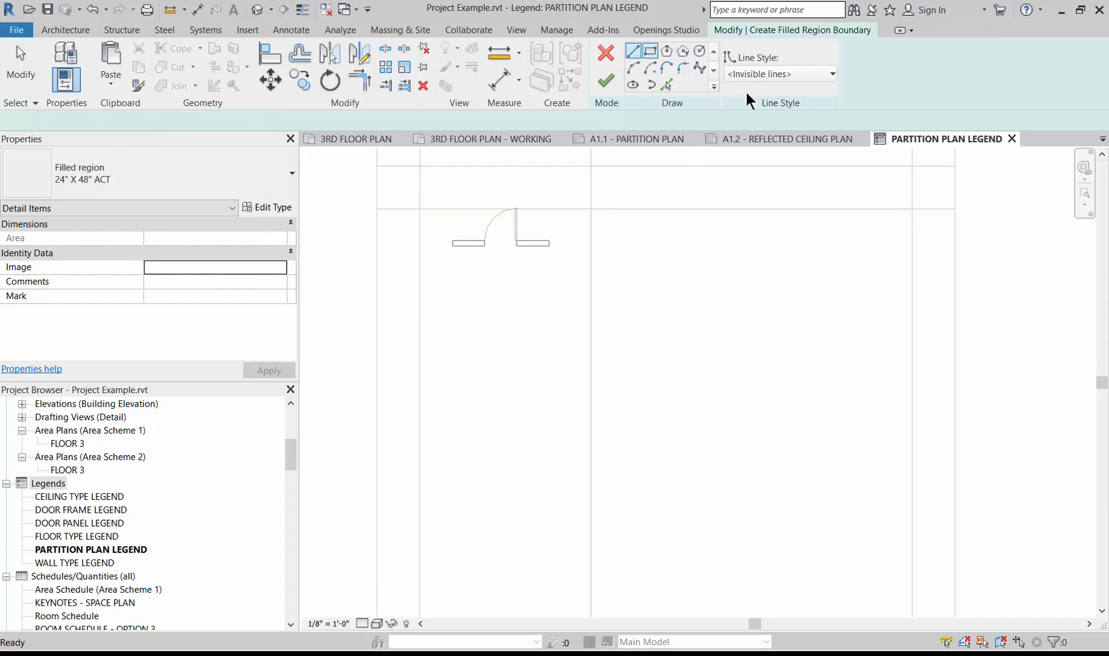
click(650, 53)
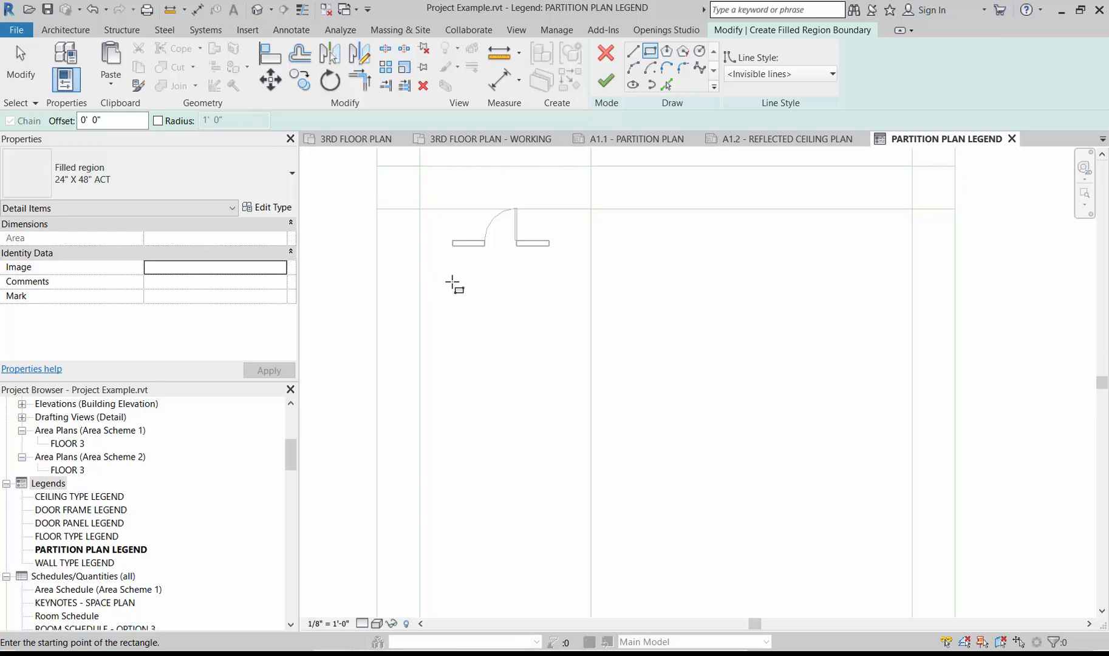
click(452, 281)
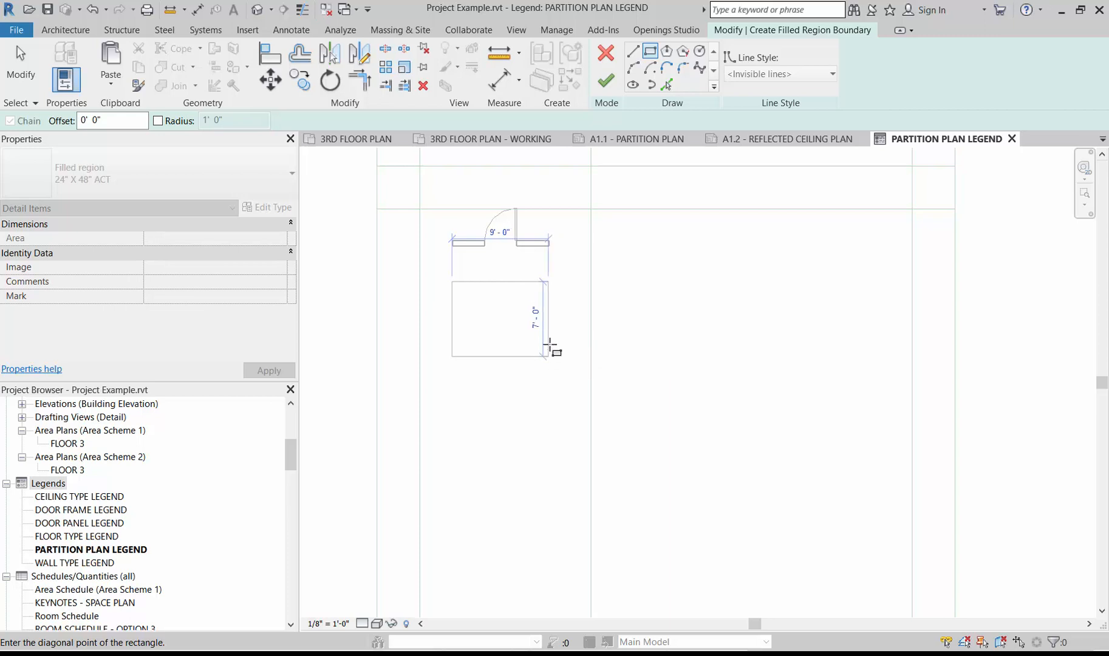
click(548, 346)
click(606, 80)
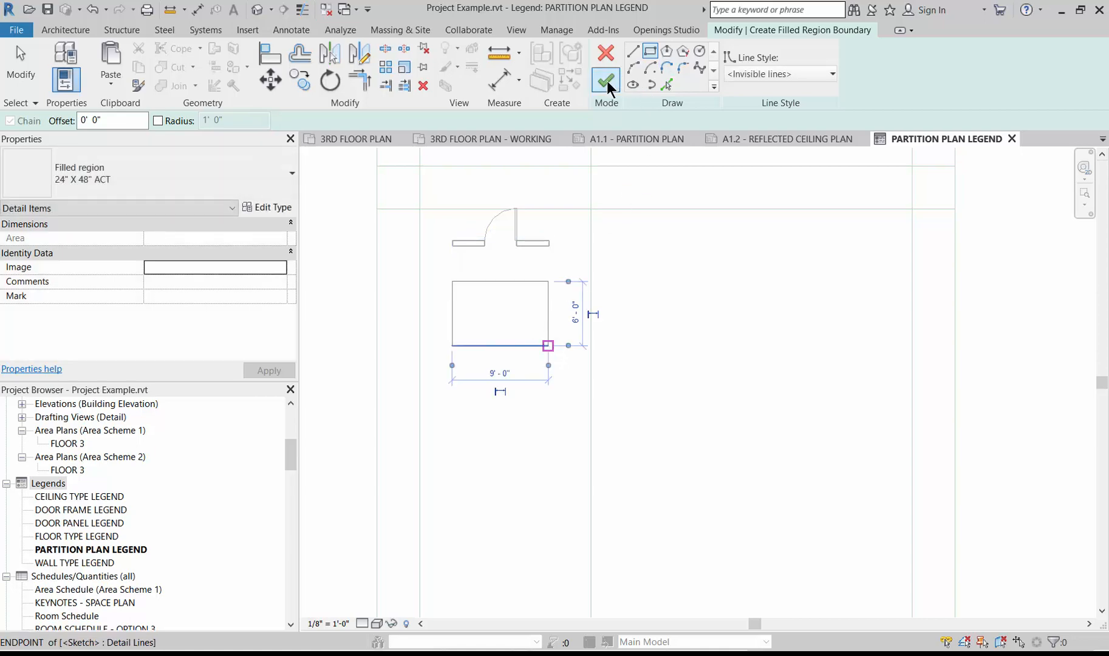
click(617, 383)
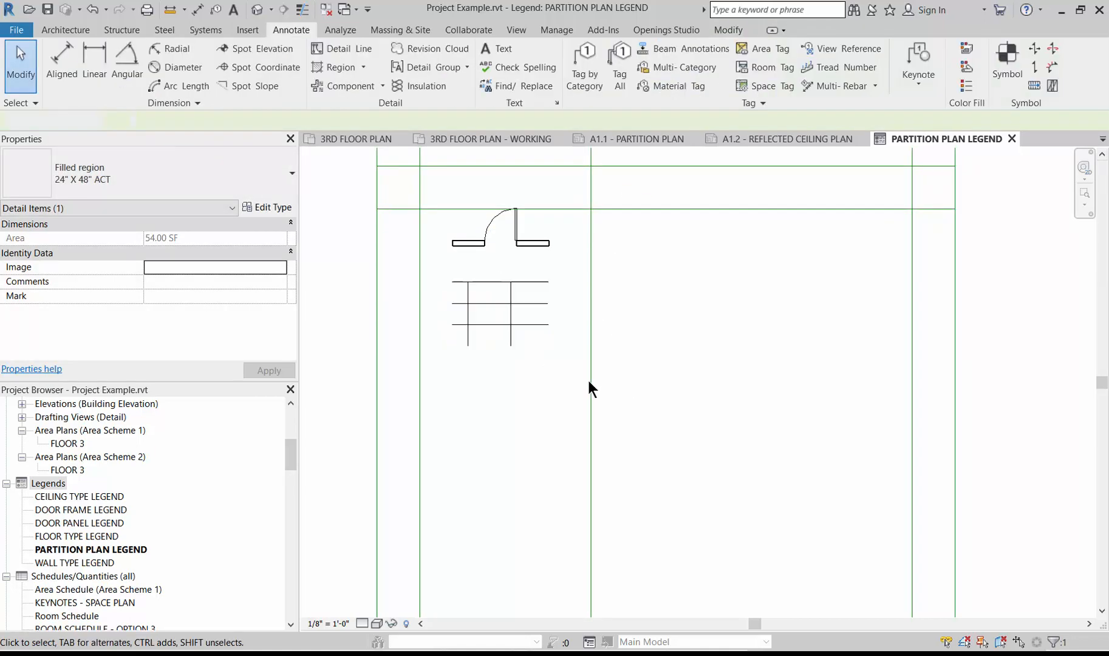
key(Escape)
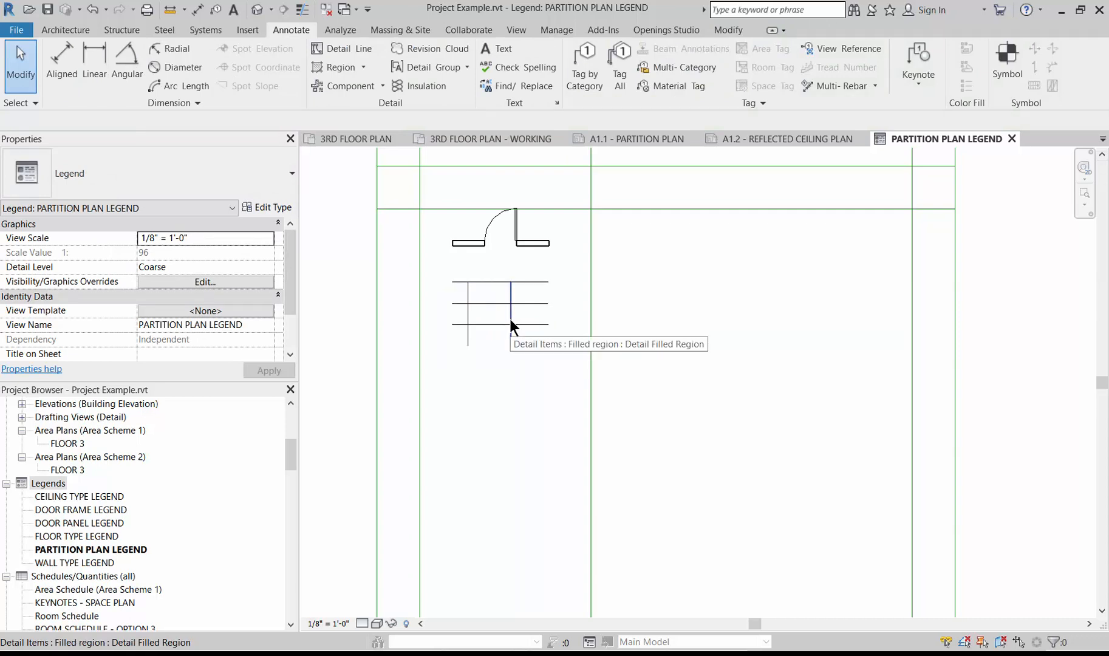
Step: Move the ceiling filled region's grid pattern 1'-0" to the right and 1'-0" down within its boundary
click(520, 317)
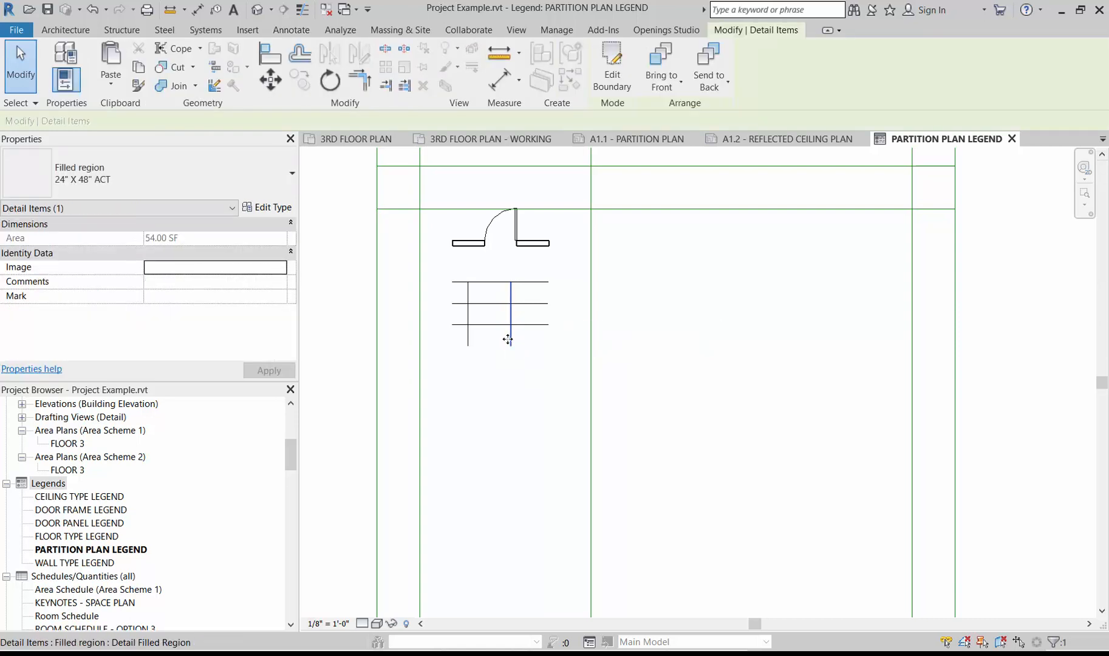
drag(502, 324, 522, 317)
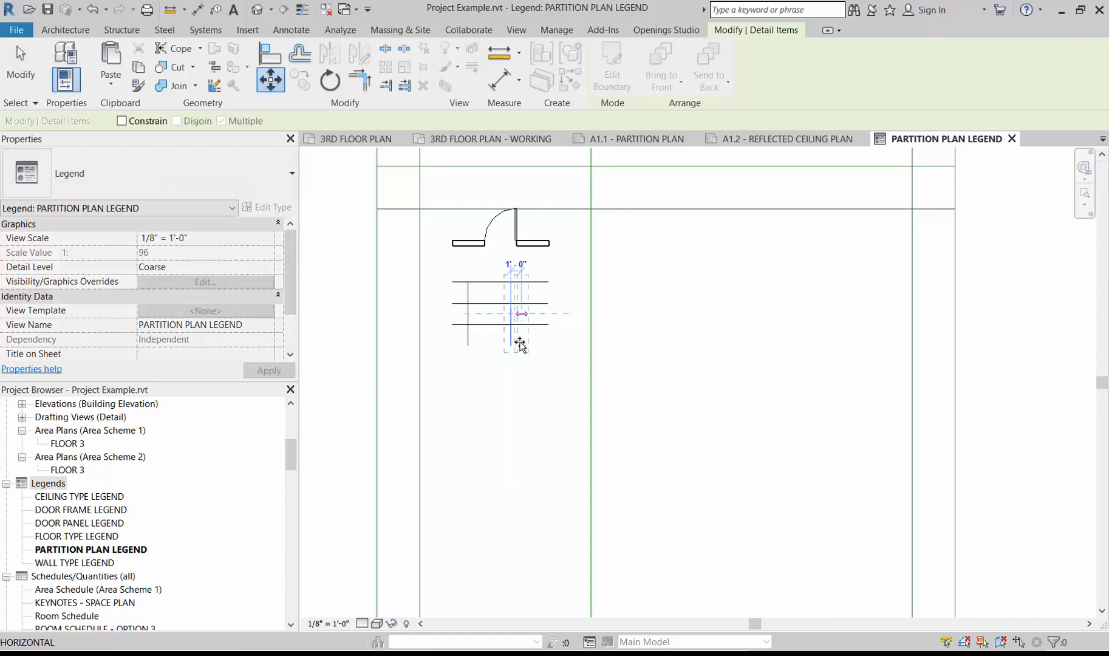
click(516, 395)
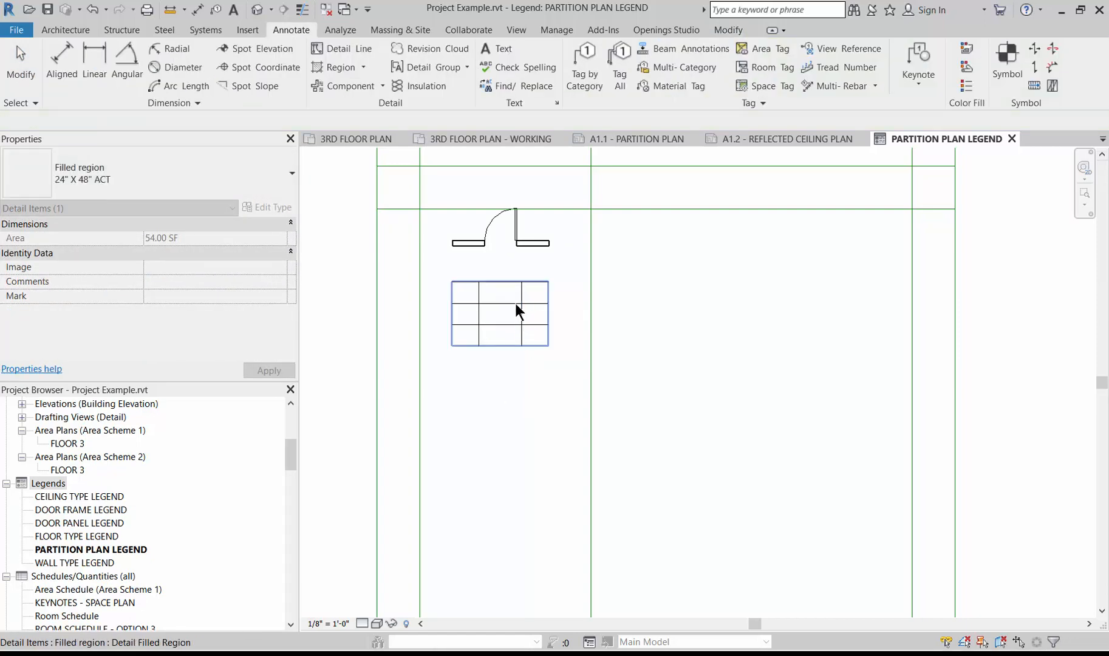
click(516, 304)
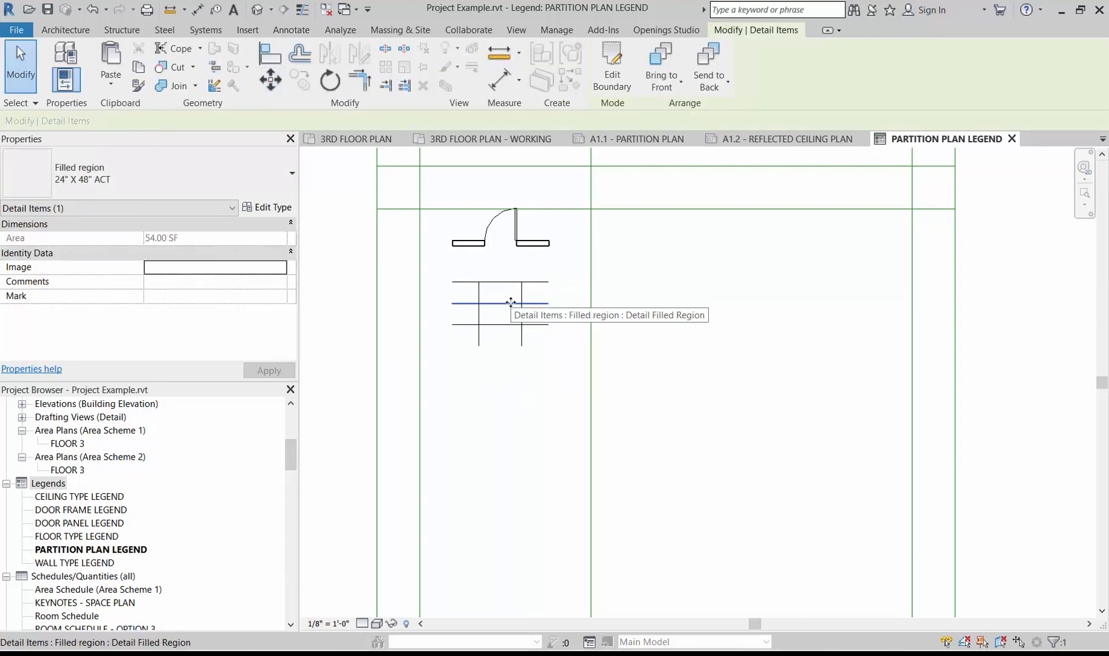
key(m)
key(v)
click(510, 304)
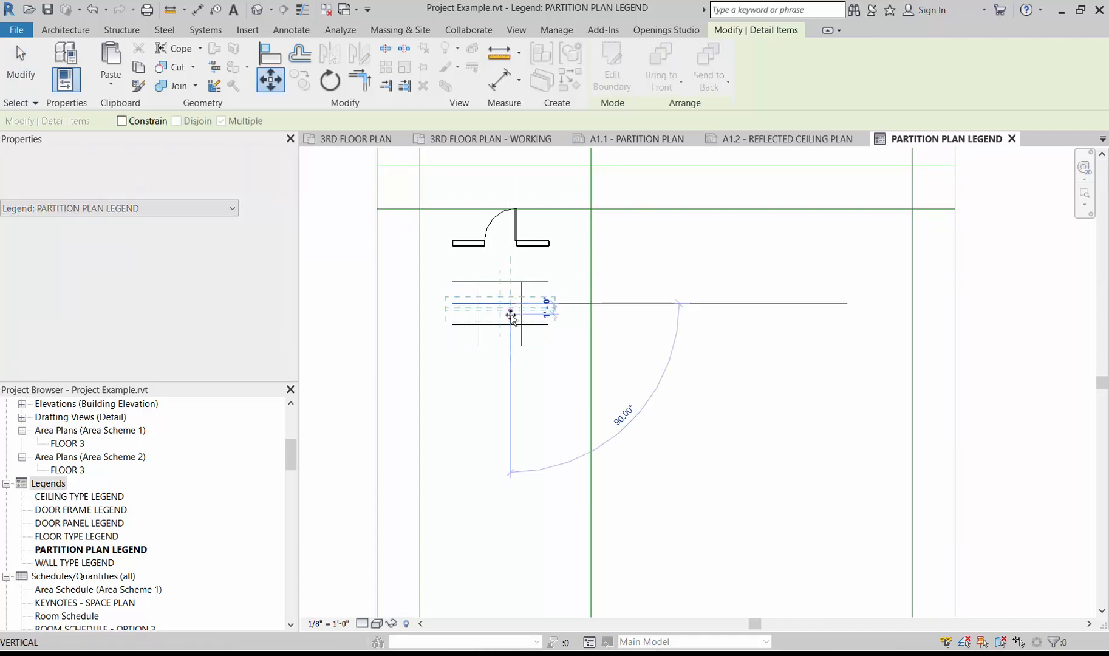
click(511, 314)
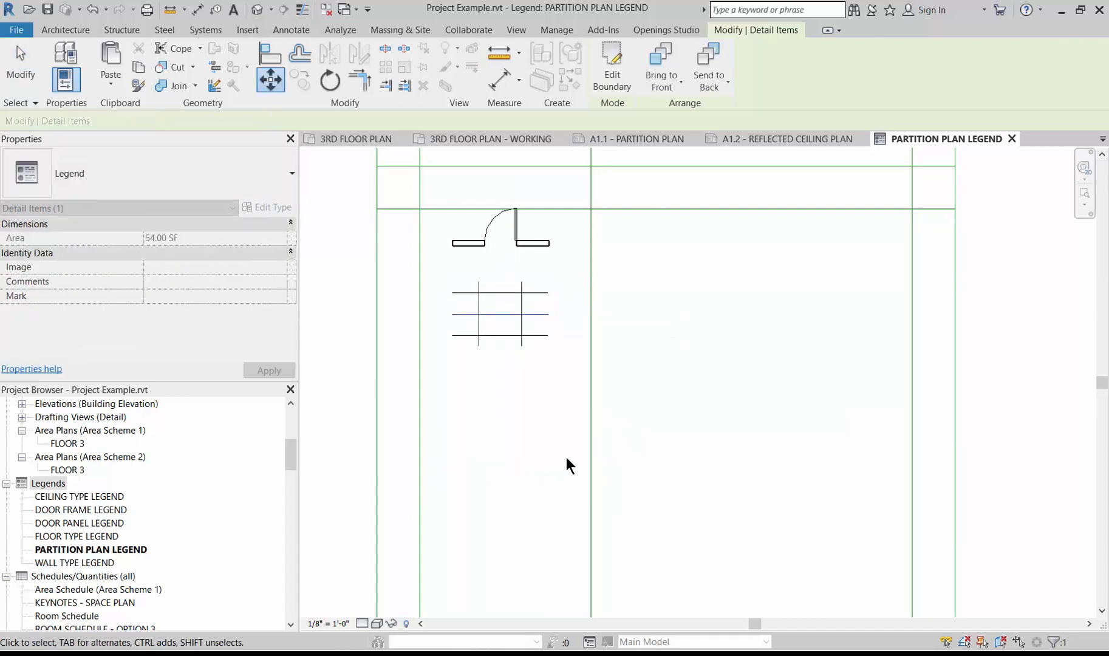
key(Escape)
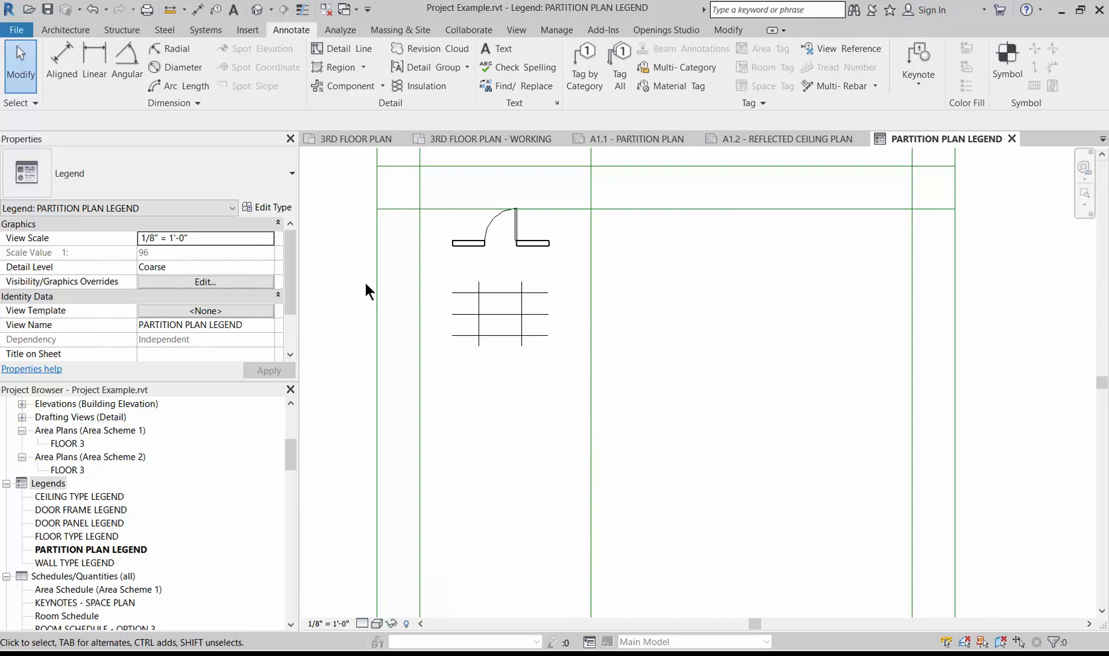
Step: Place one Room Tag Small : Room Tag with Room Number symbol centered below the ceiling filled region
click(1007, 73)
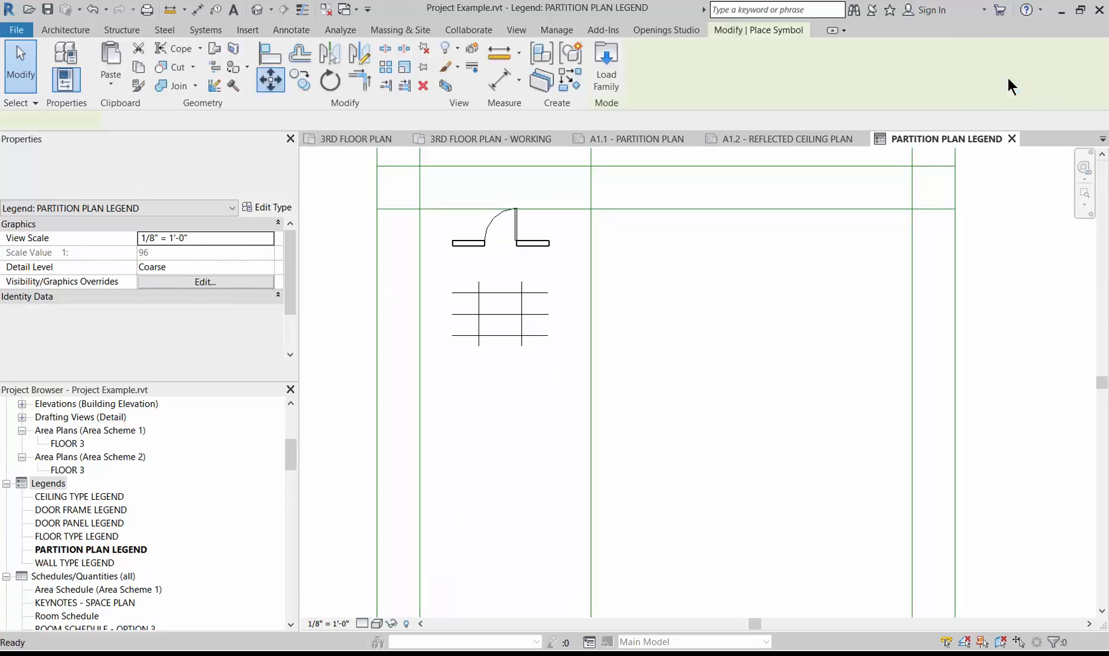
click(217, 183)
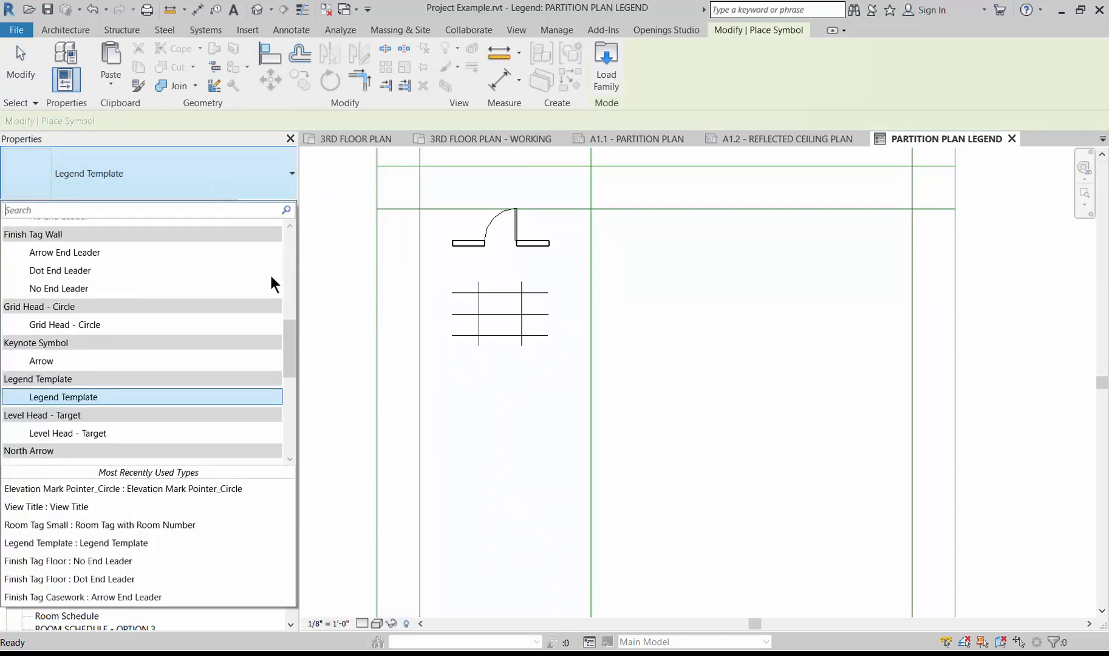
drag(294, 347, 288, 394)
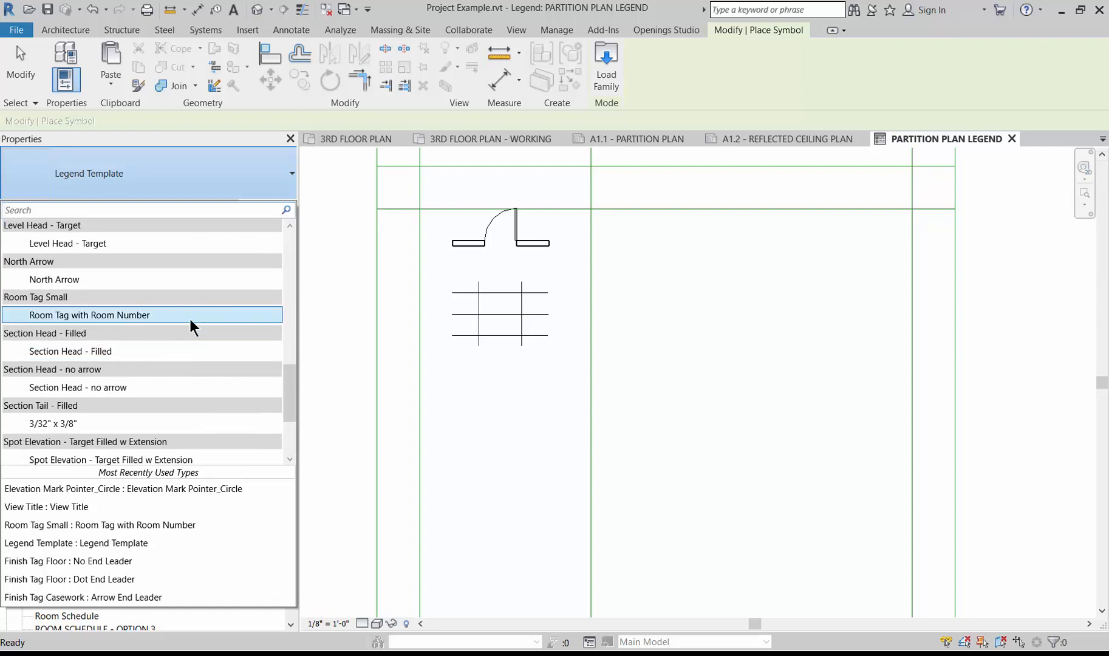
click(502, 401)
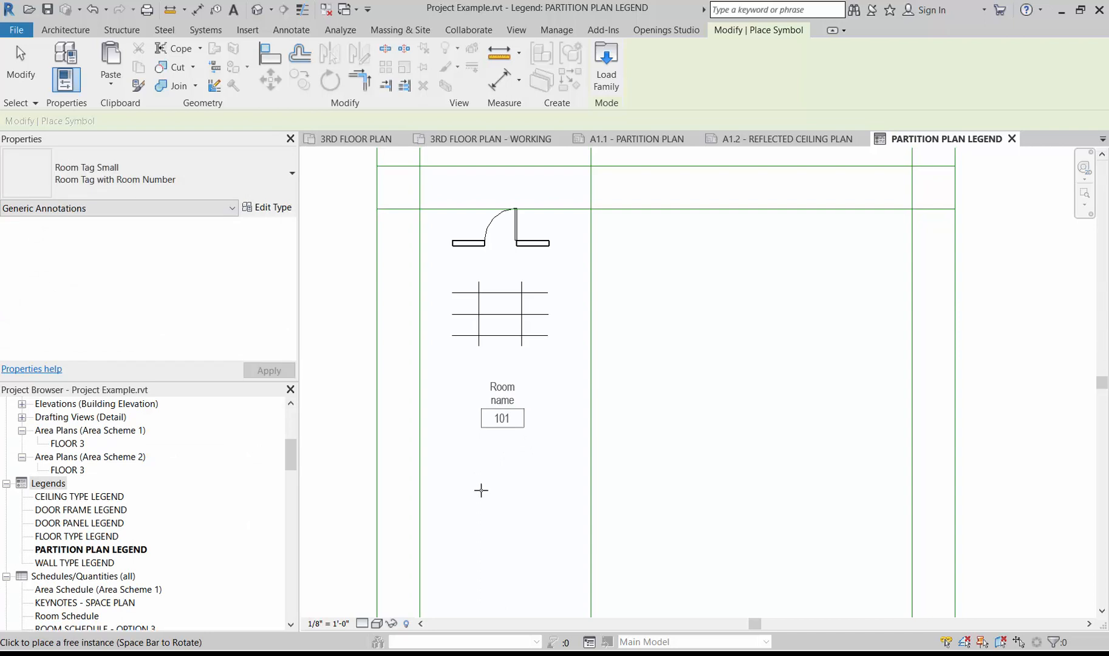
click(451, 483)
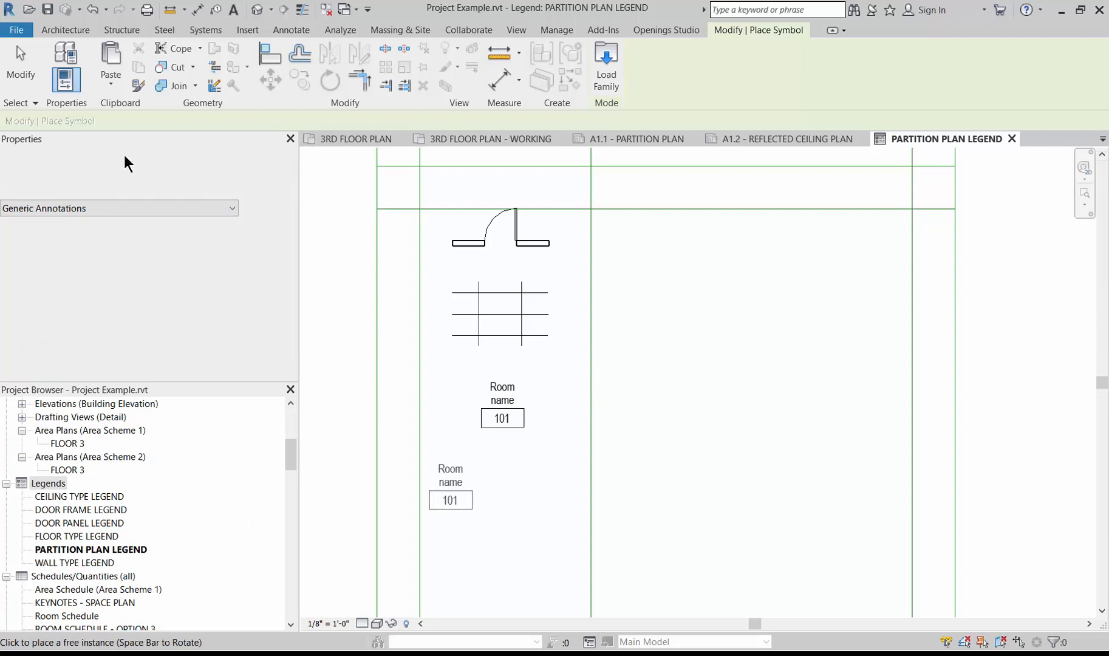
click(21, 85)
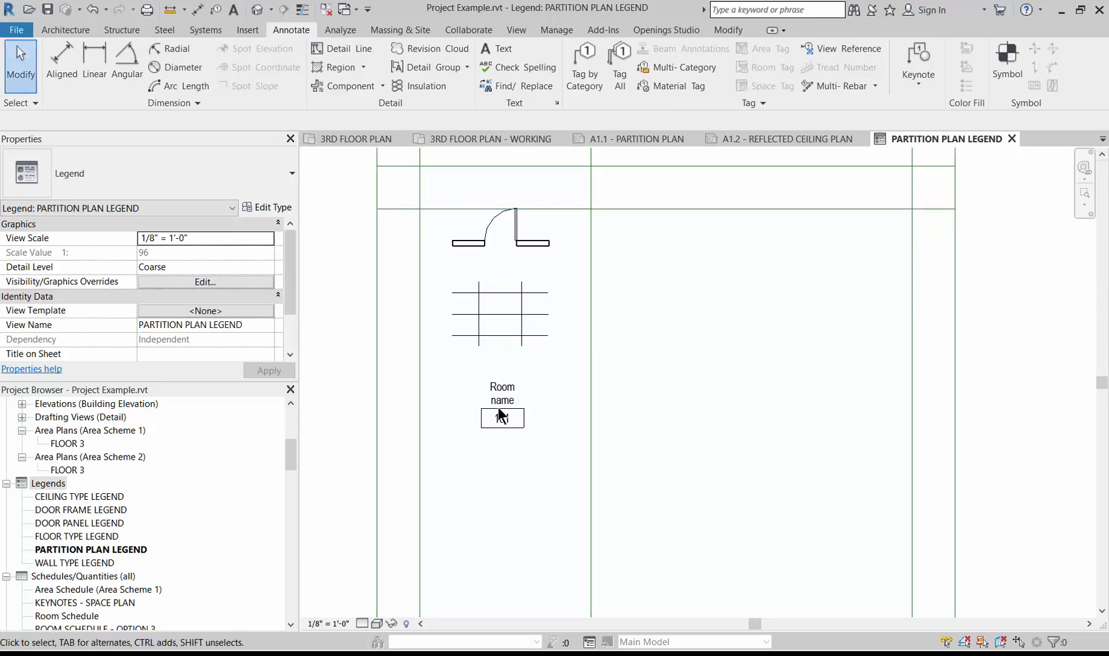
Step: Copy the door legend component straight down to below the room tag symbol
click(545, 247)
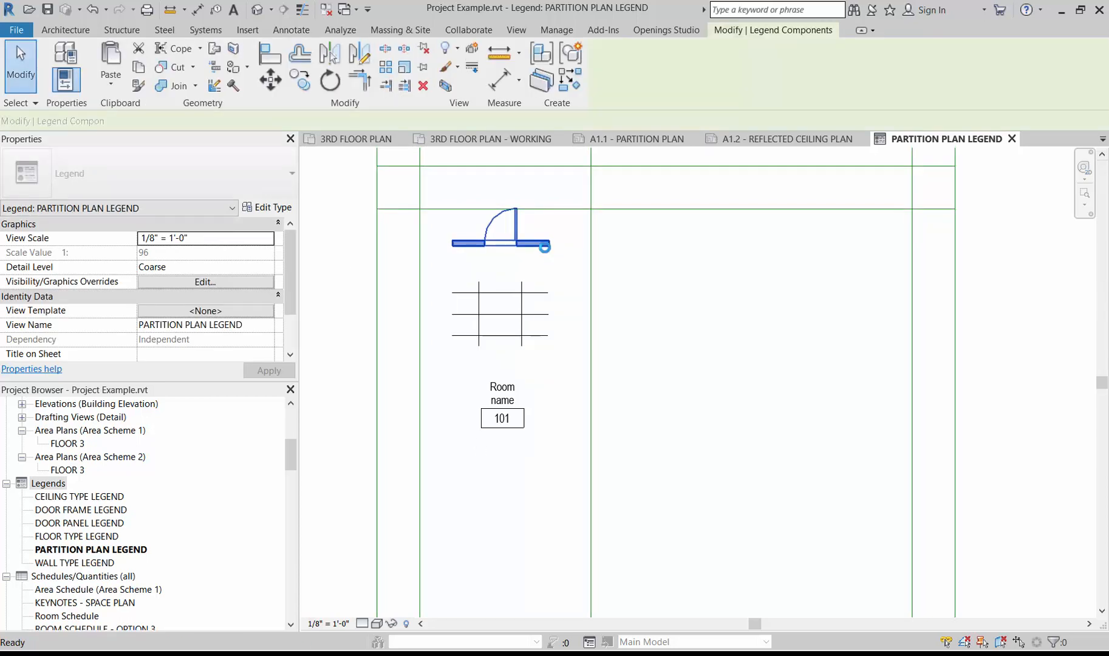
key(c)
key(o)
click(541, 242)
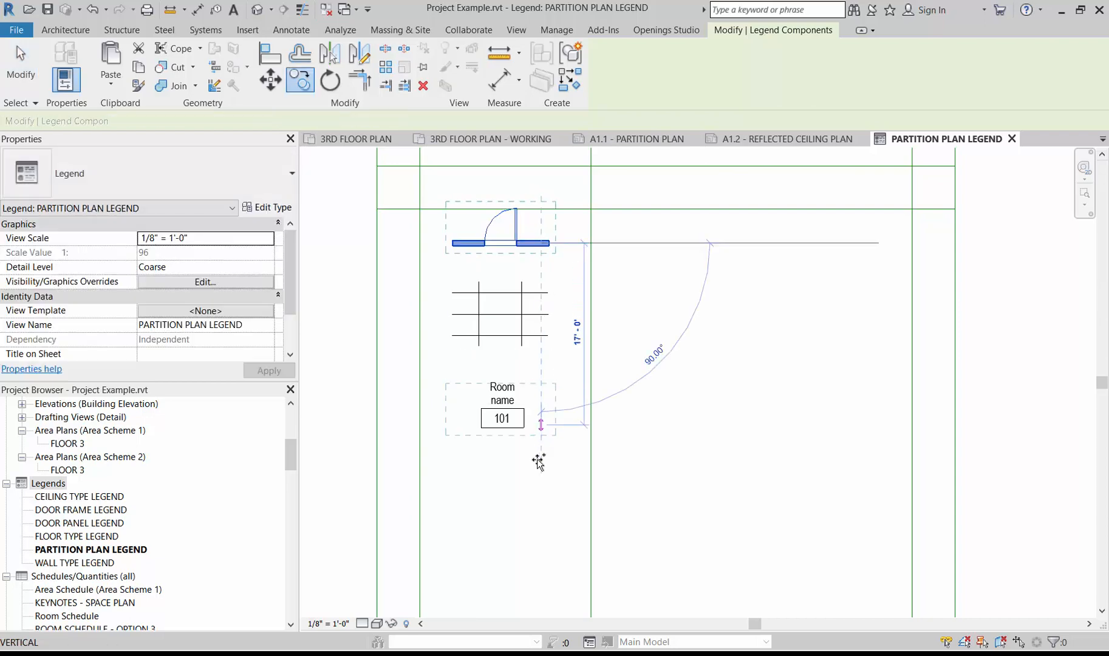
click(540, 493)
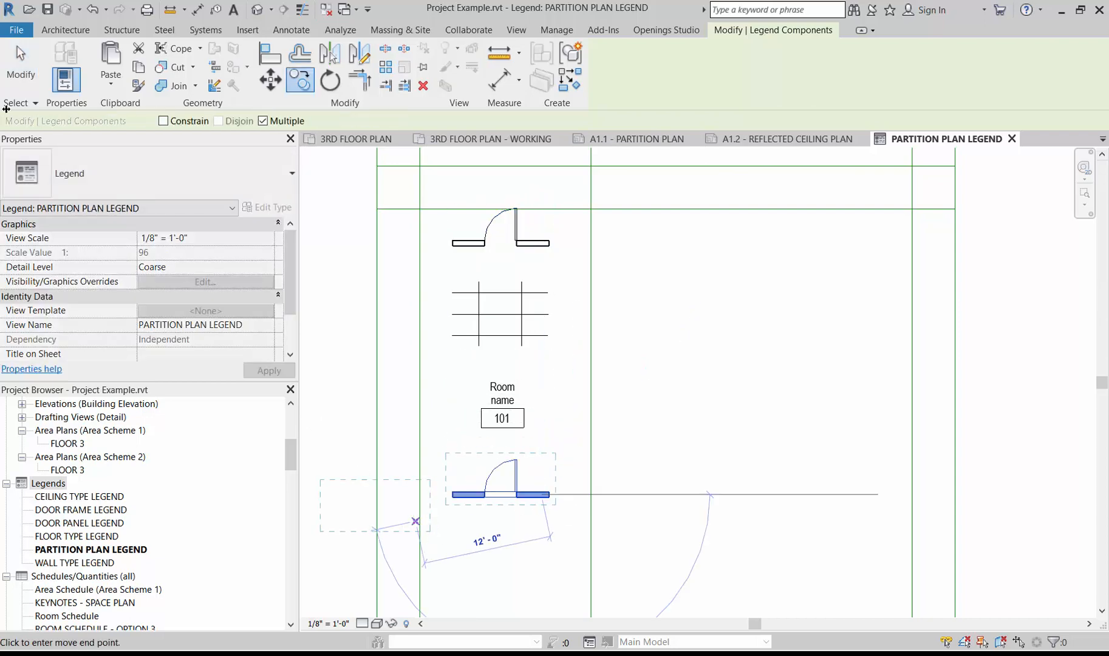
click(25, 77)
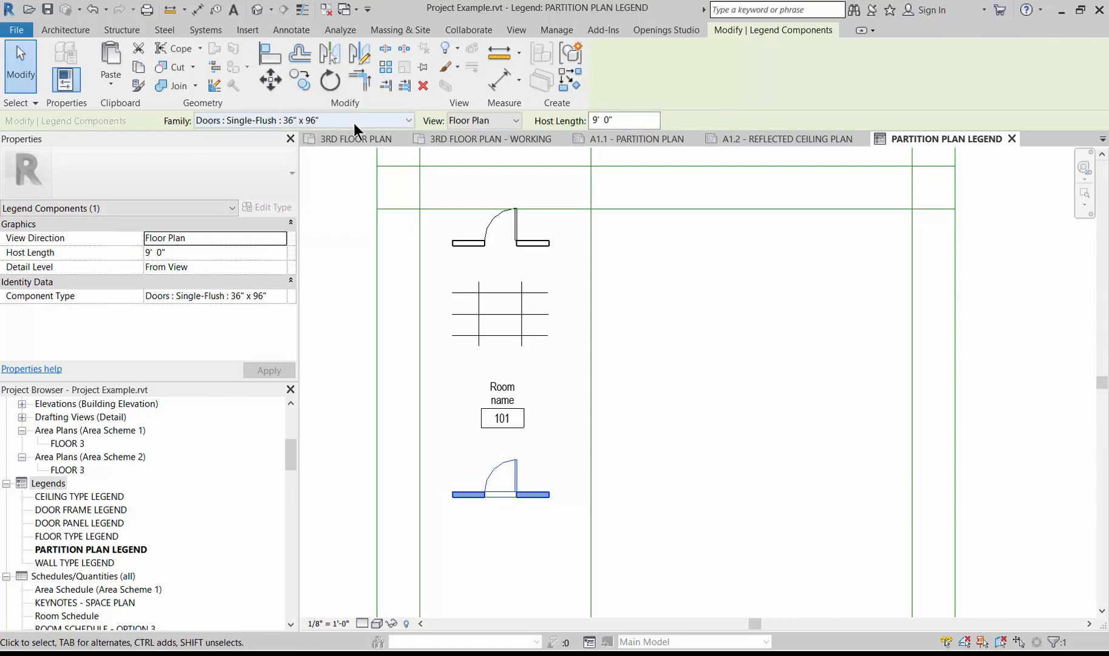
Step: Change the copied component's family to Walls : Basic Wall : Type 1 - 3 5/8" steel stud, 5/8" gyp bd each side, batt insulation, ceiling hgt
click(354, 120)
scroll(350, 325, down, 4)
scroll(350, 325, down, 20)
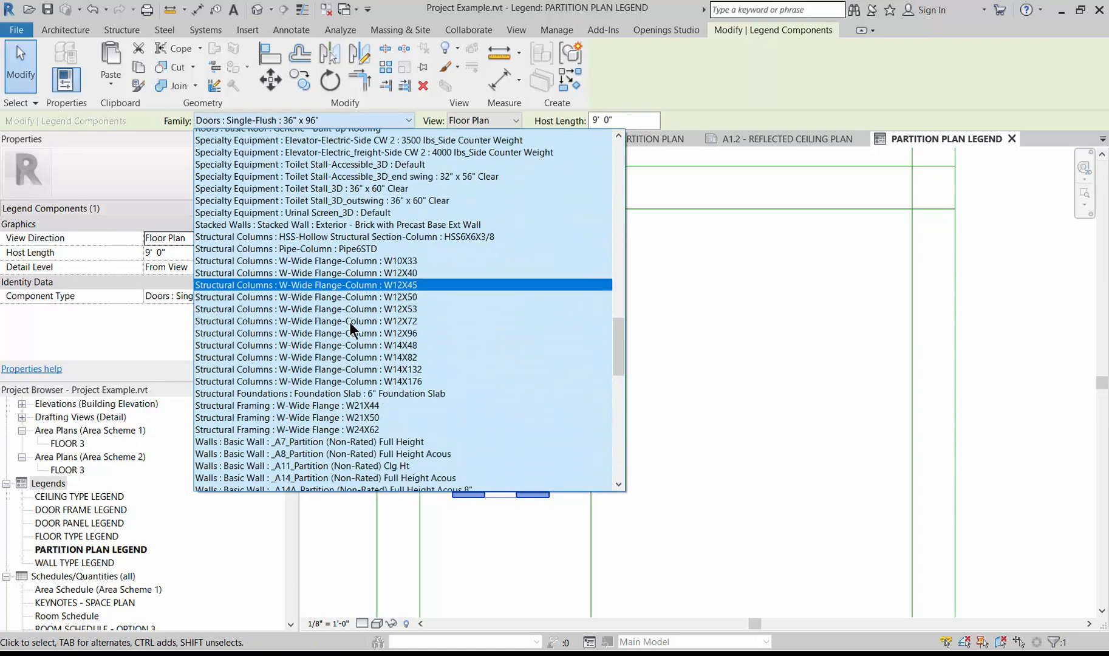
scroll(350, 323, down, 2)
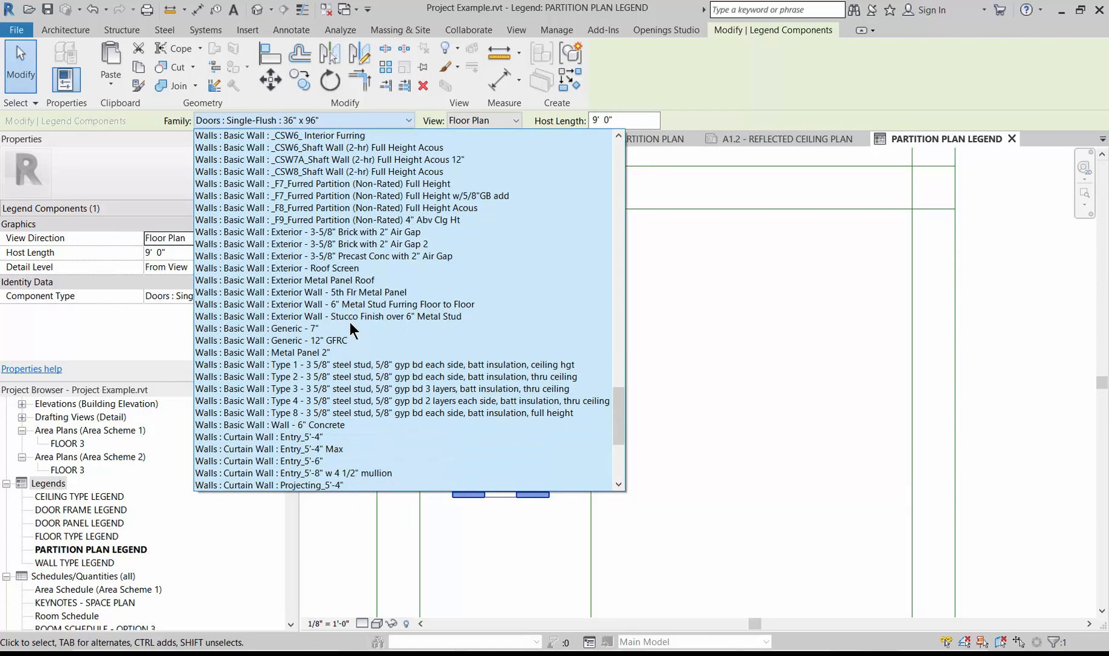
click(339, 362)
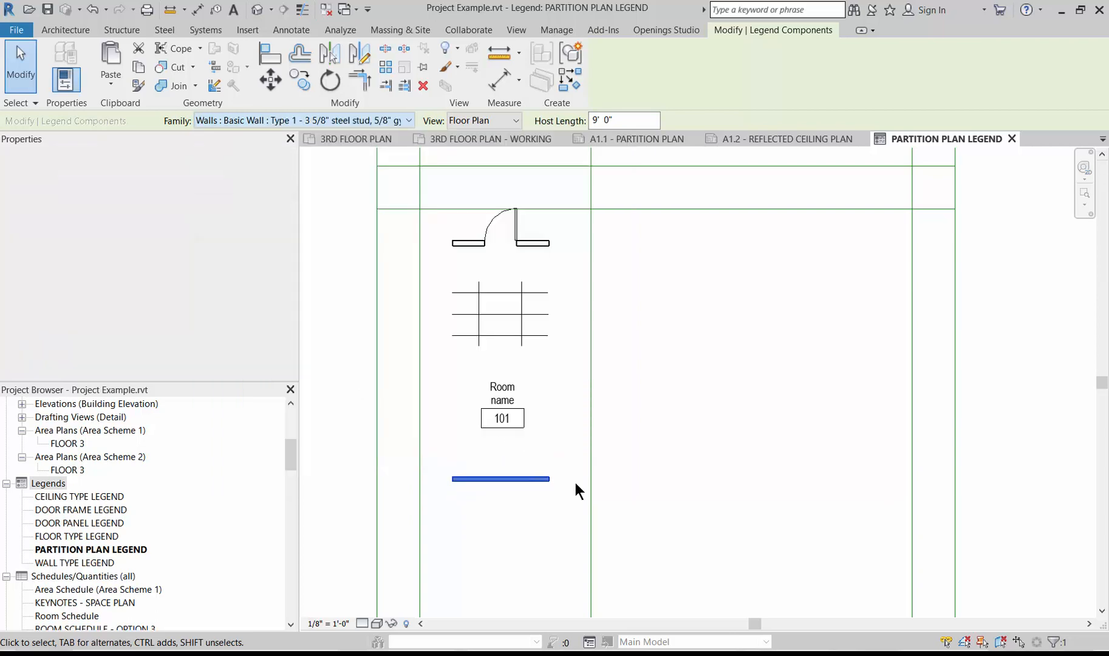
click(642, 507)
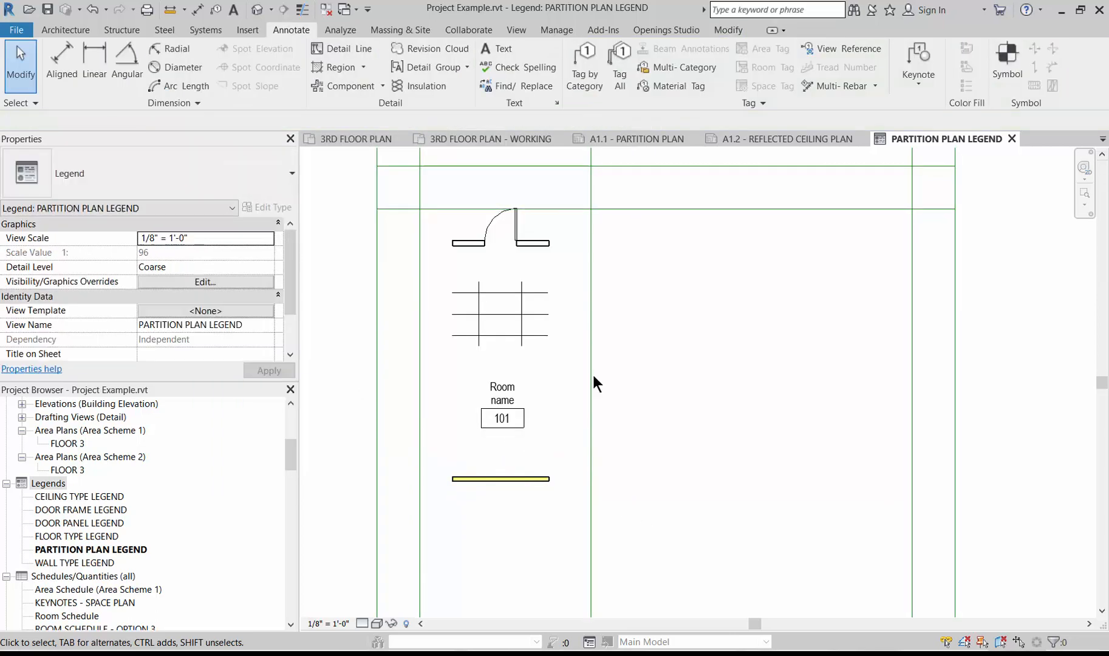
Step: Place one Wall Tag : 1/8" symbol centered just above the wall component in the legend
click(998, 78)
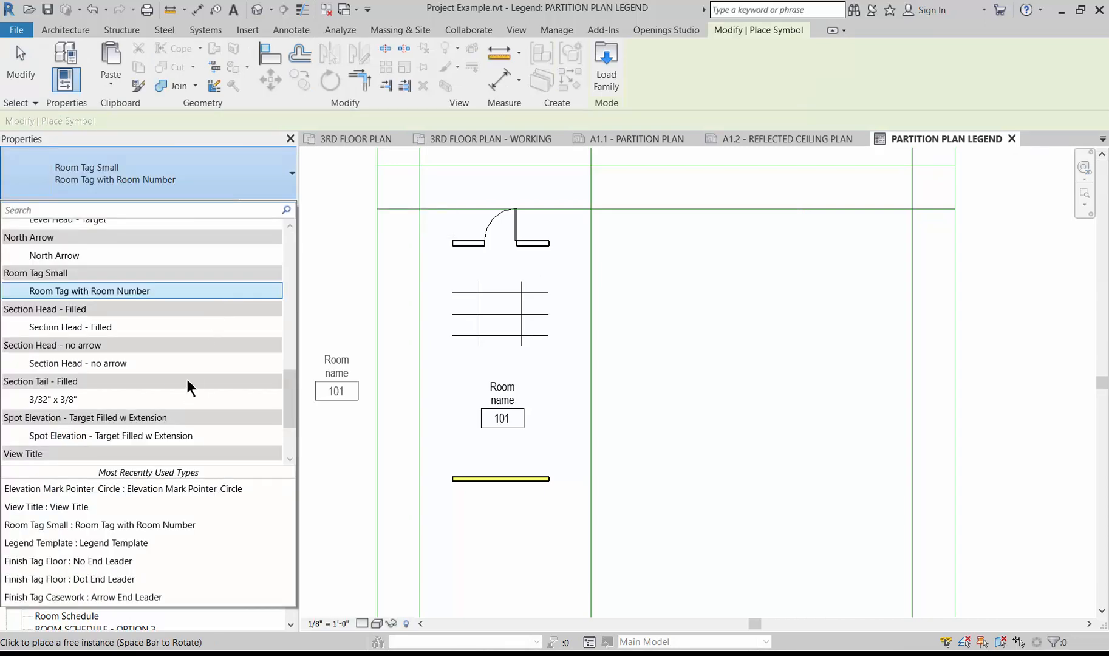
drag(290, 405, 290, 454)
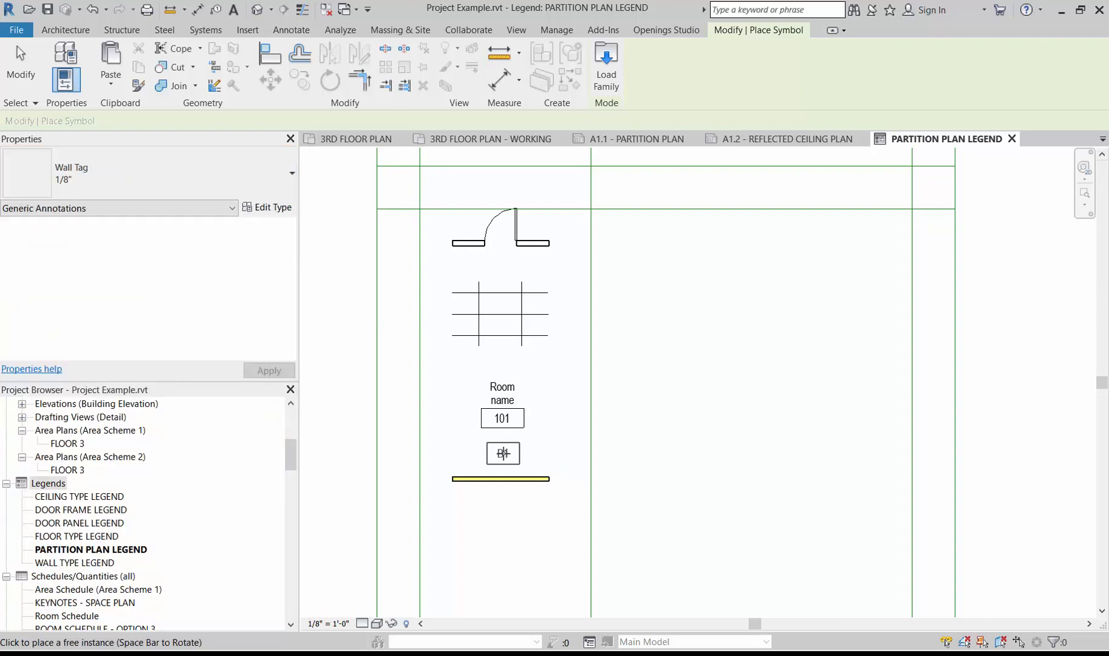
click(502, 453)
key(Escape)
key(Escape)
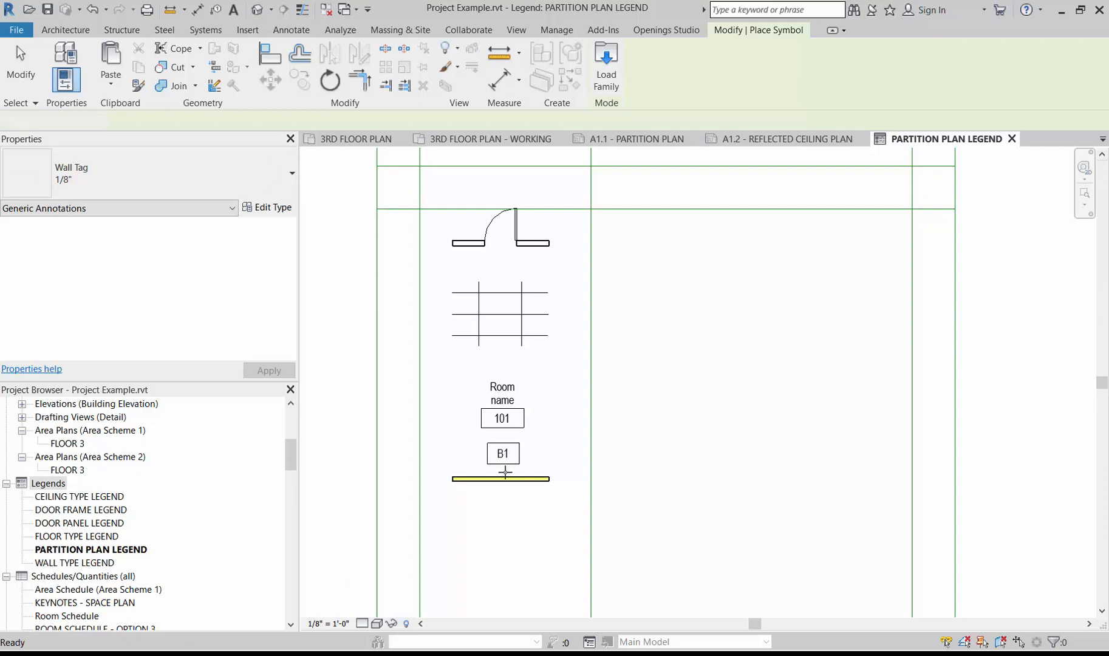
Step: Nudge the wall tag and the wall component together three increments down, away from the room tag
click(507, 461)
ctrl+click(511, 480)
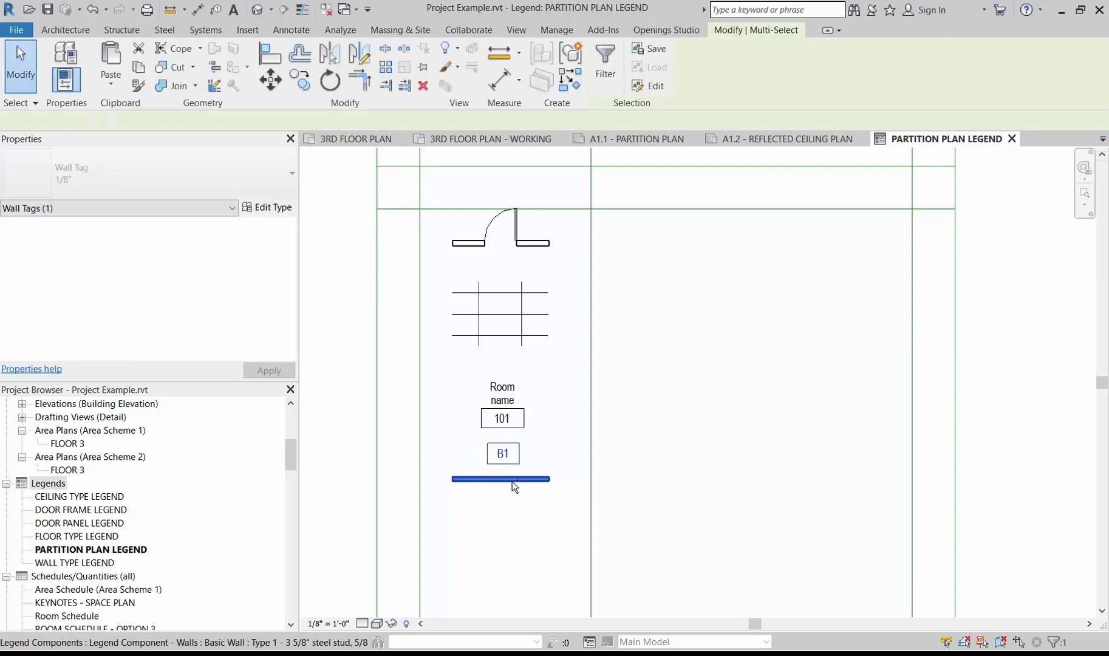
key(Down)
key(Down)
key(Down)
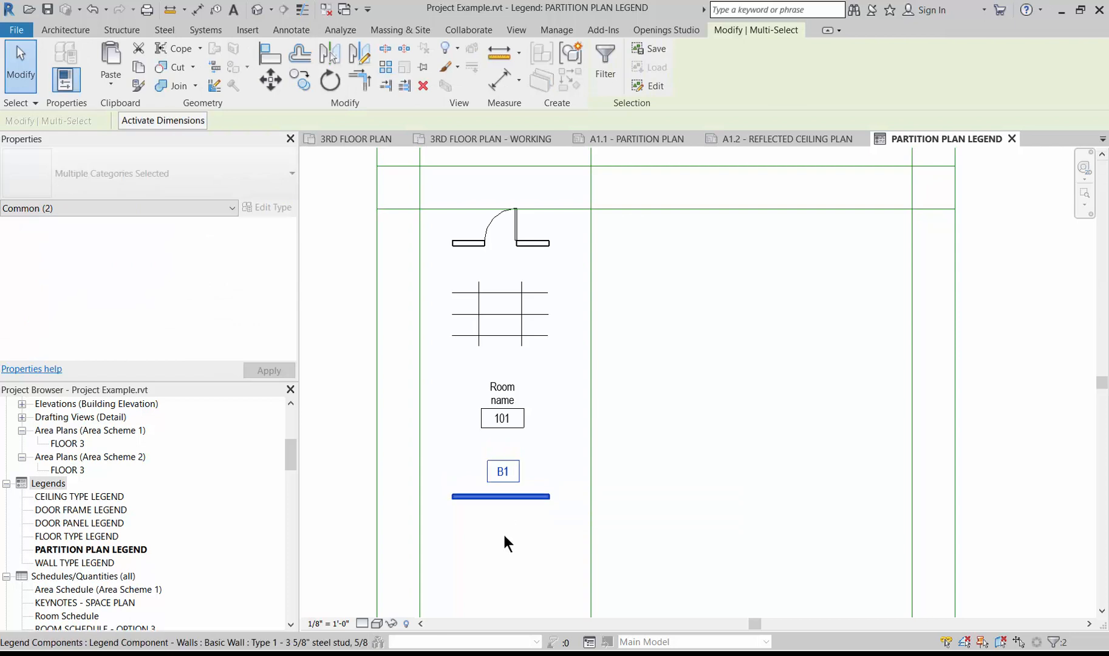
click(502, 531)
Step: Draw a vertical Thin Lines detail line 2'-0" long from the wall tag's lower edge down through the wall
scroll(535, 510, up, 2)
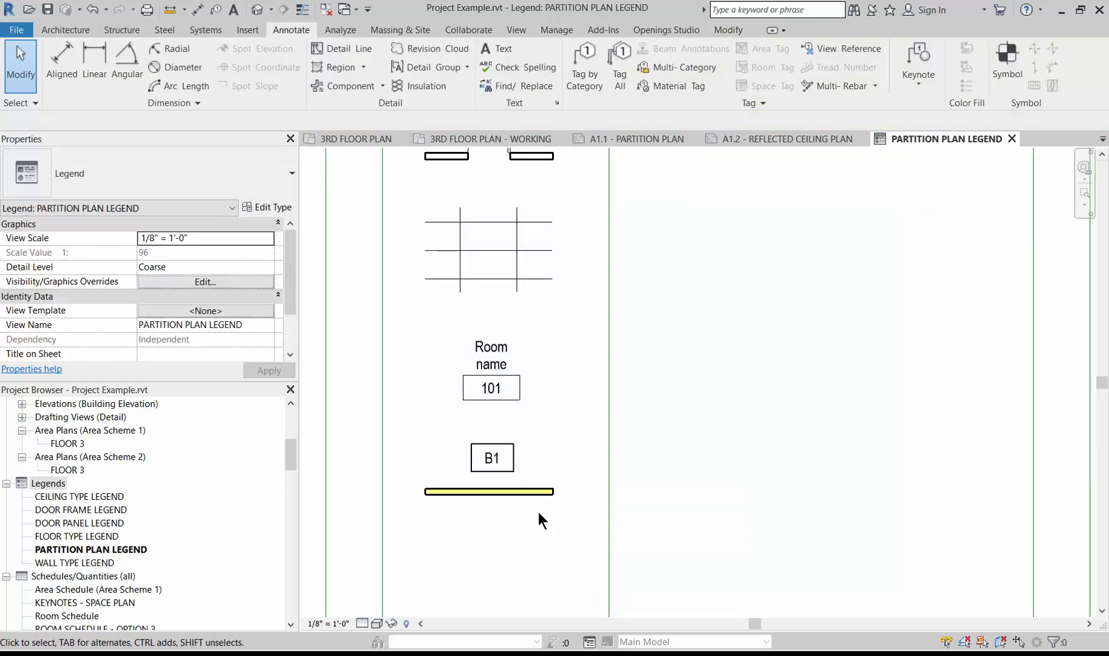
click(348, 48)
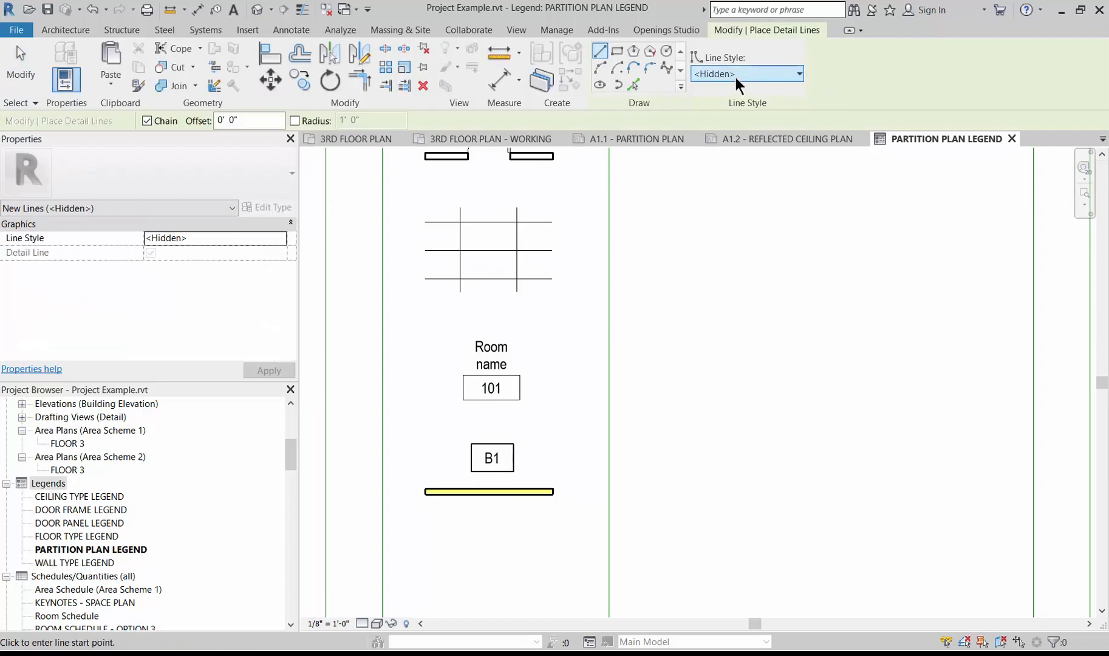
click(736, 77)
click(707, 273)
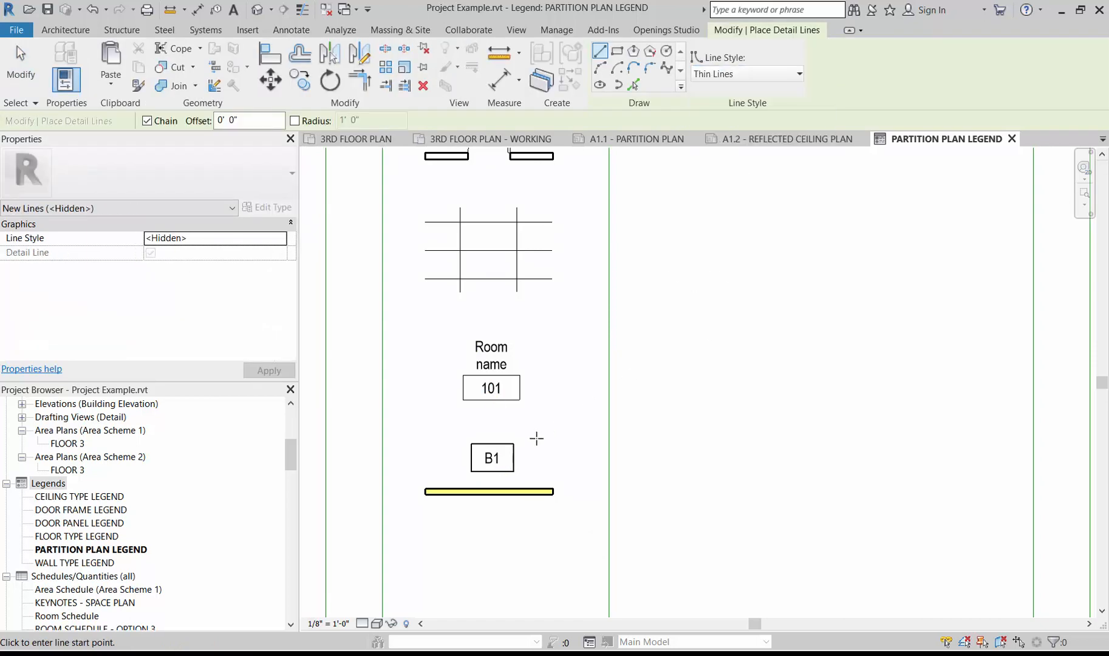
click(491, 472)
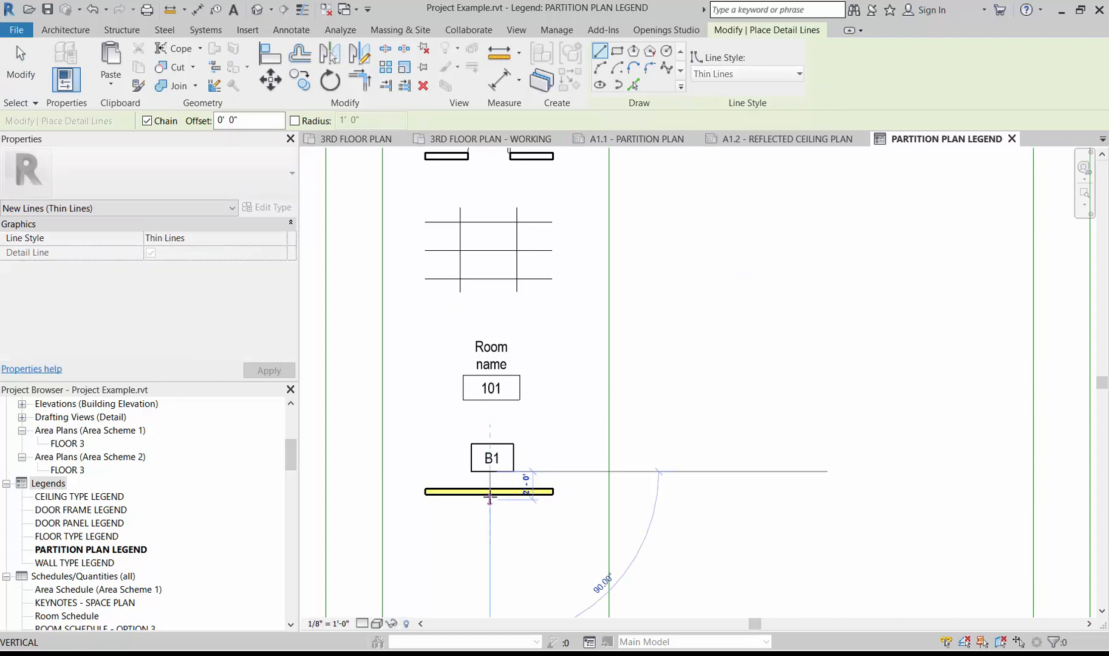
click(489, 499)
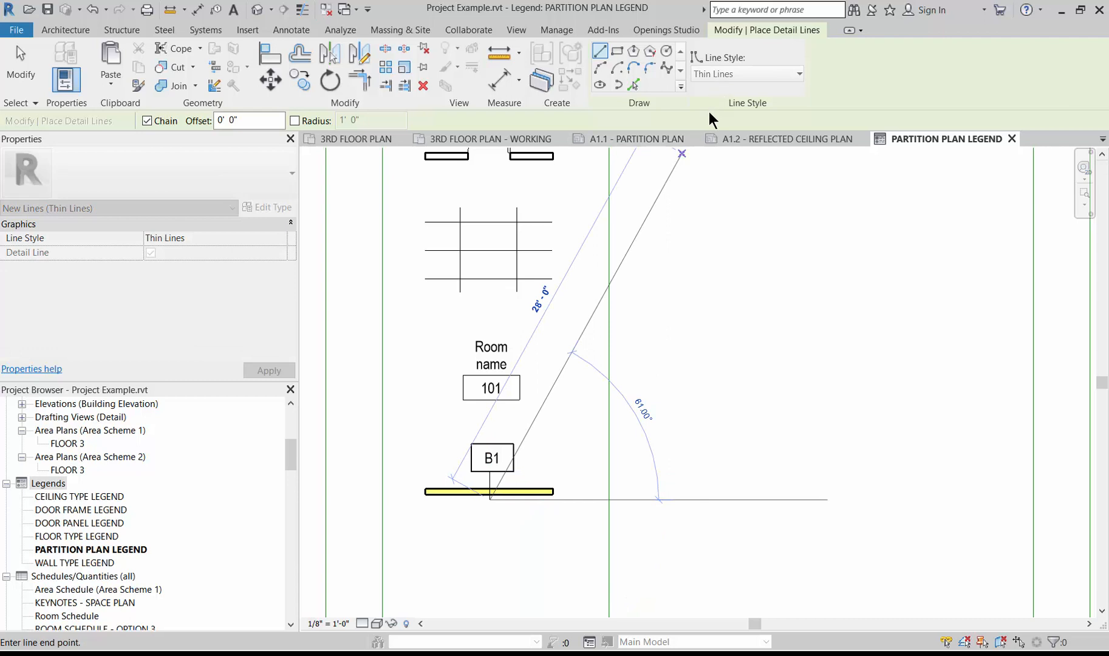
key(Escape)
key(Escape)
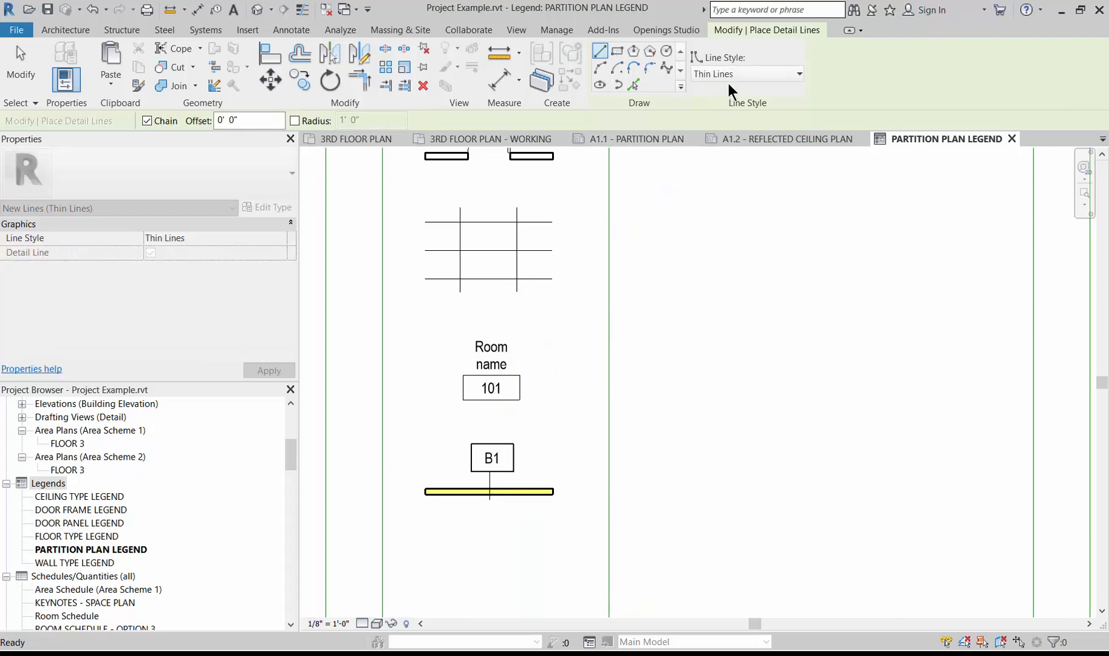
Step: Draw a Wide Lines detail line 1'-0" long from the leader's lower end up to its midpoint, across the wall
click(729, 75)
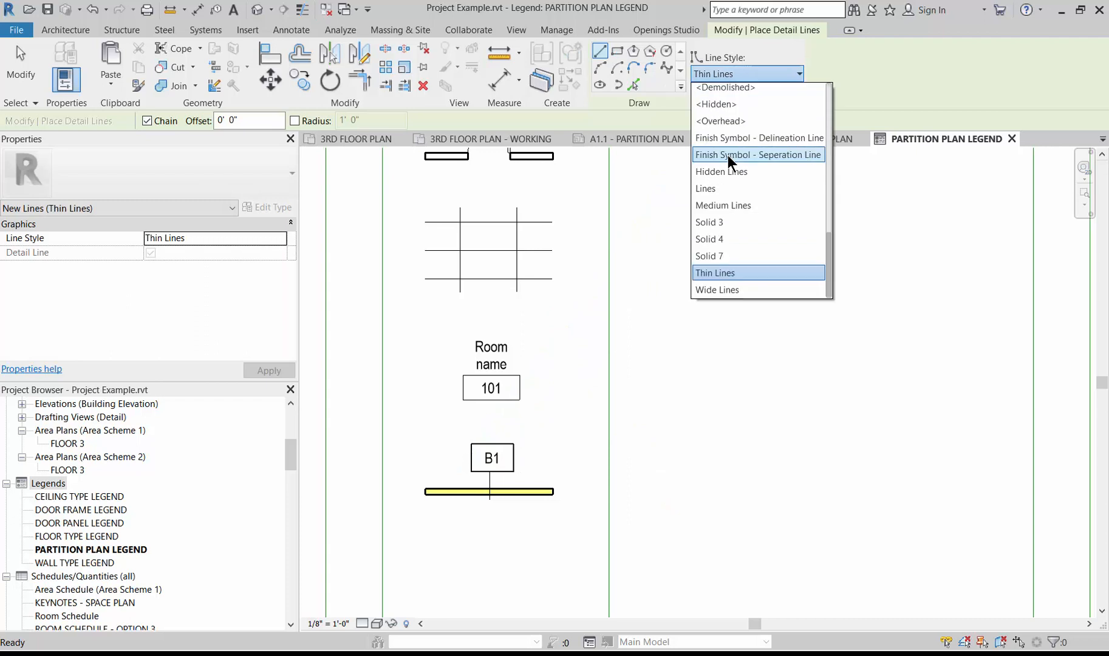
click(719, 291)
click(489, 500)
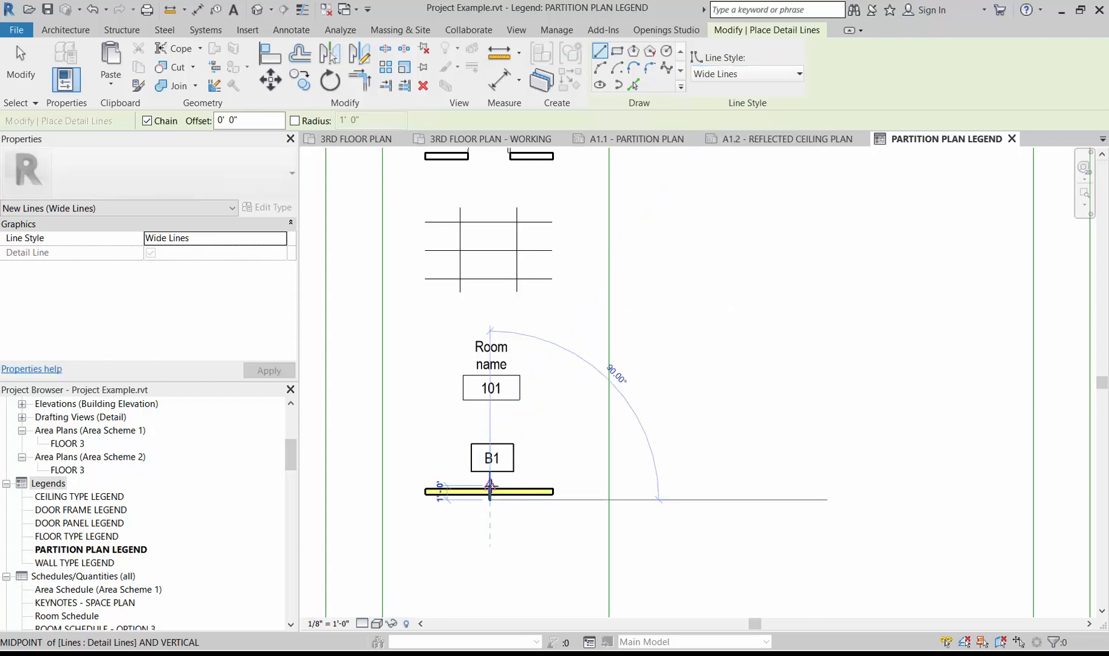
click(489, 486)
key(Escape)
key(Escape)
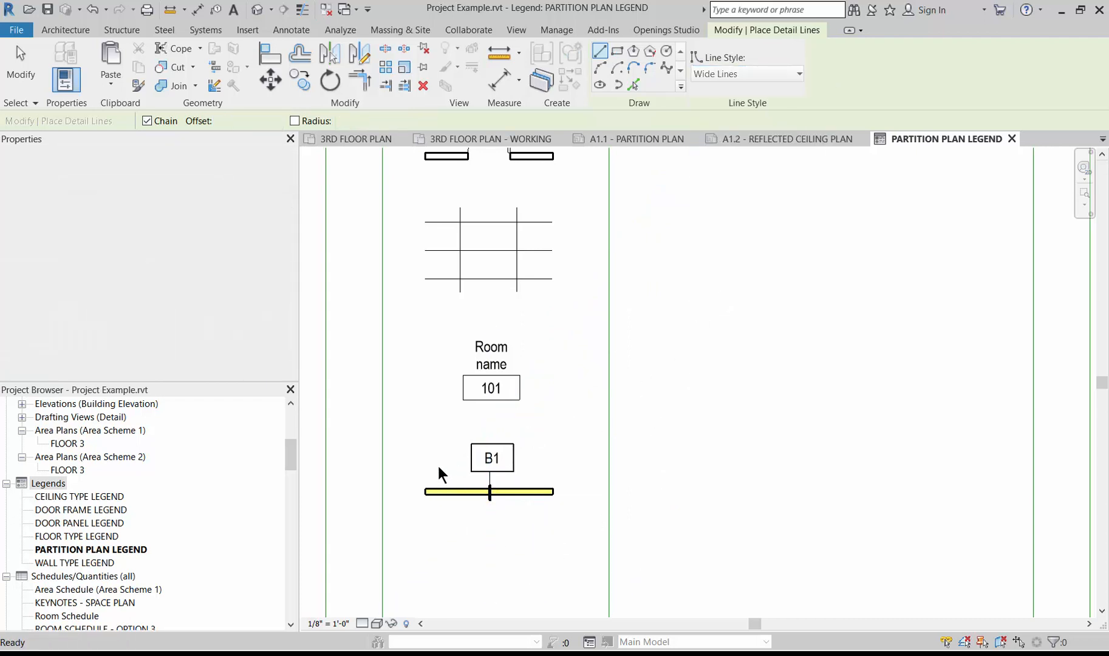
Step: Place a text note reading SAMPLE TEXT beside the door symbol, starting at the template's description column line
scroll(471, 413, down, 1)
scroll(470, 408, down, 4)
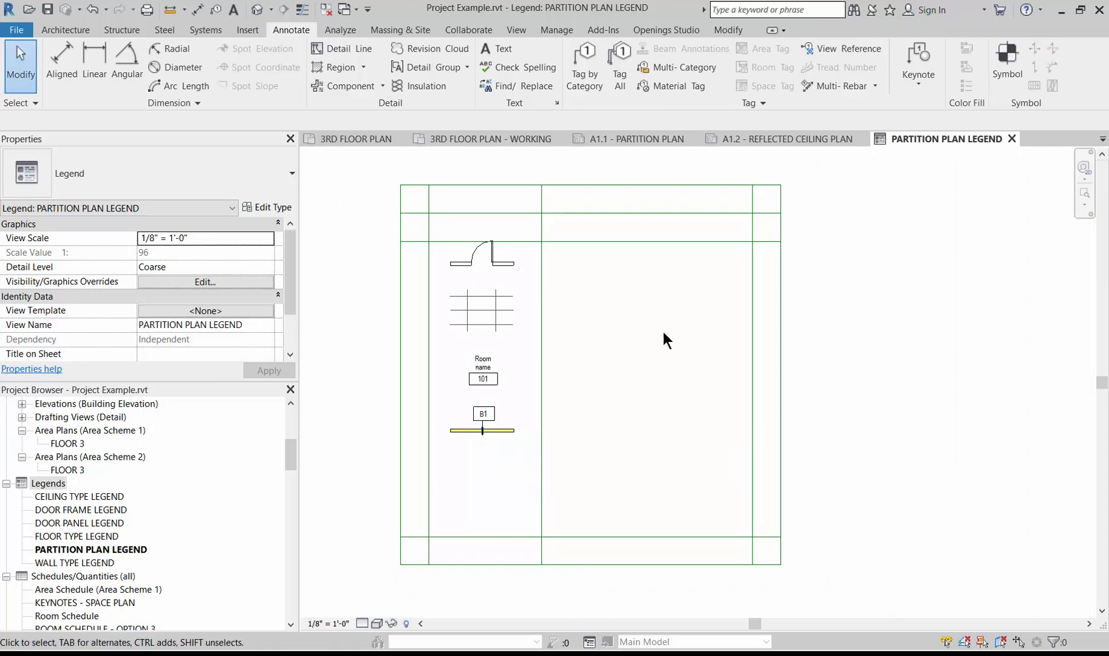
click(507, 54)
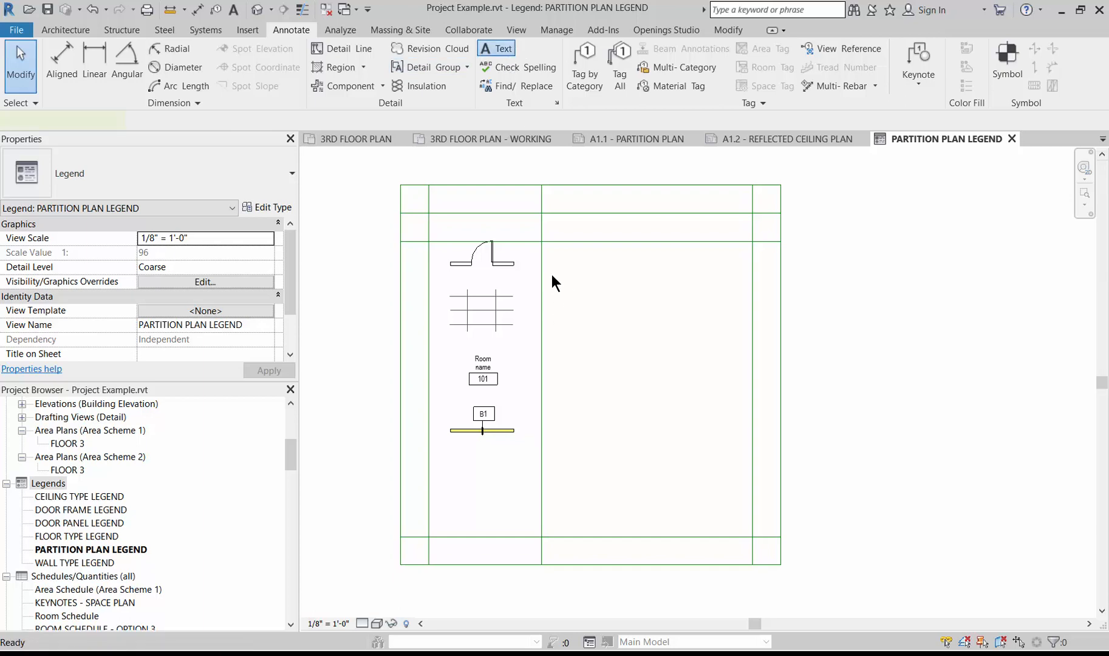
click(542, 262)
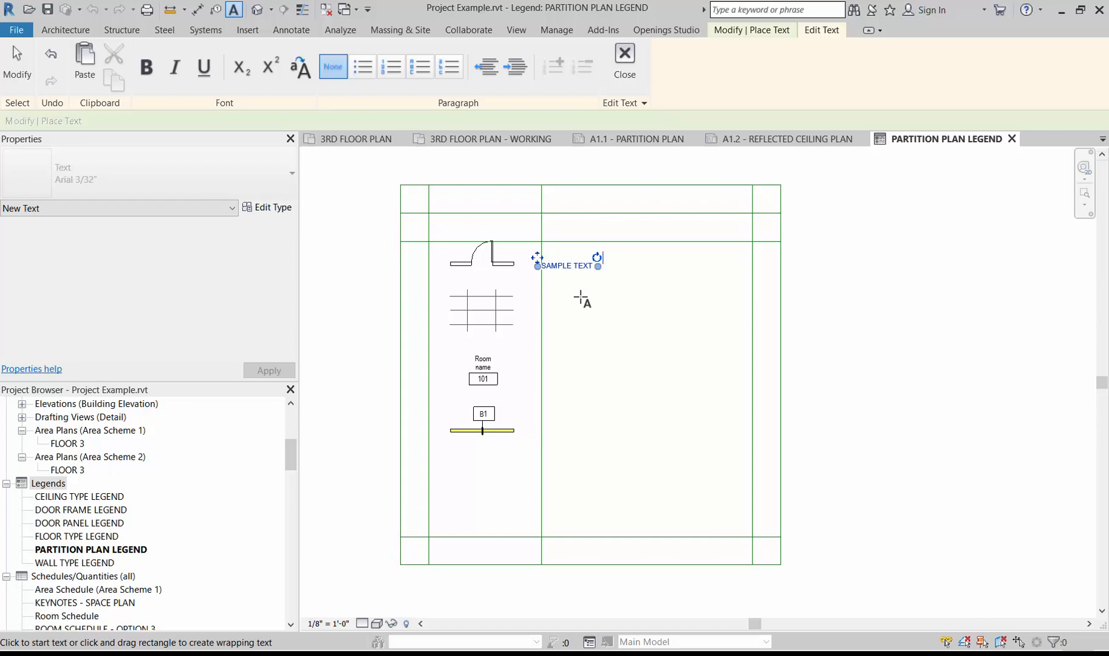
click(581, 297)
key(Escape)
Step: Copy the SAMPLE TEXT note straight down beside the ceiling grid, room tag and wall symbols
click(576, 275)
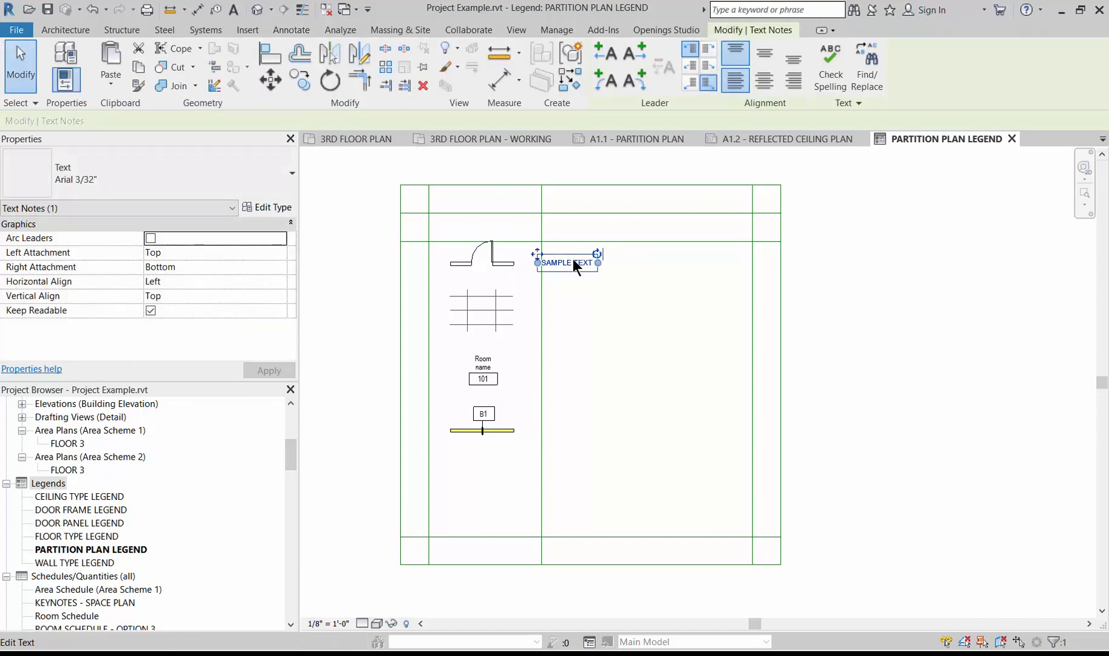
key(m)
key(v)
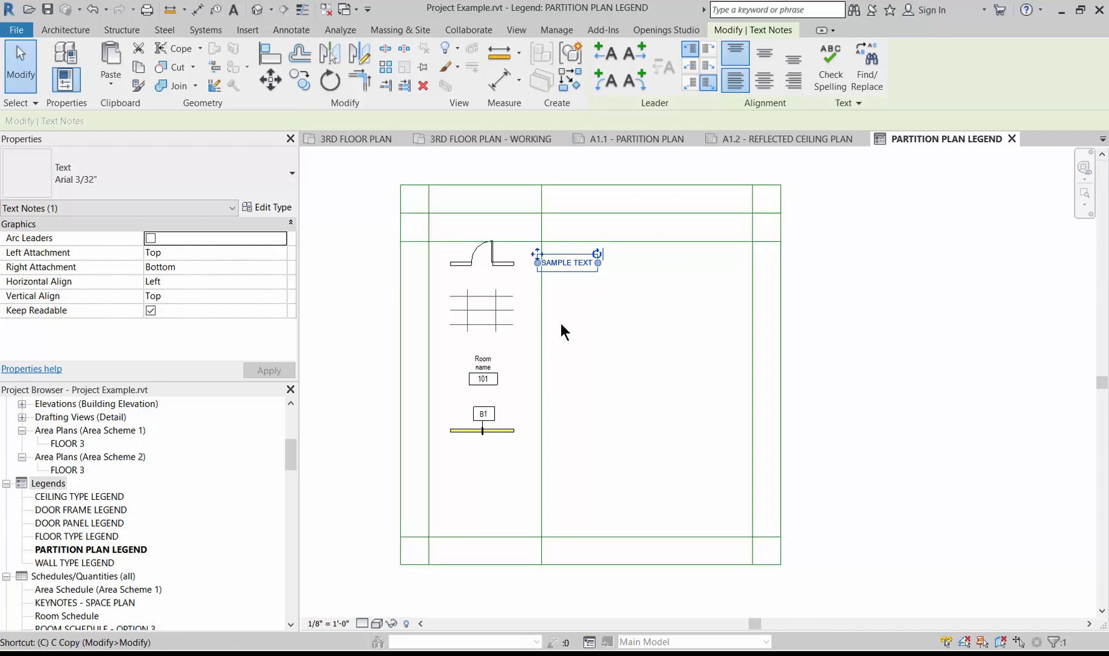
click(556, 263)
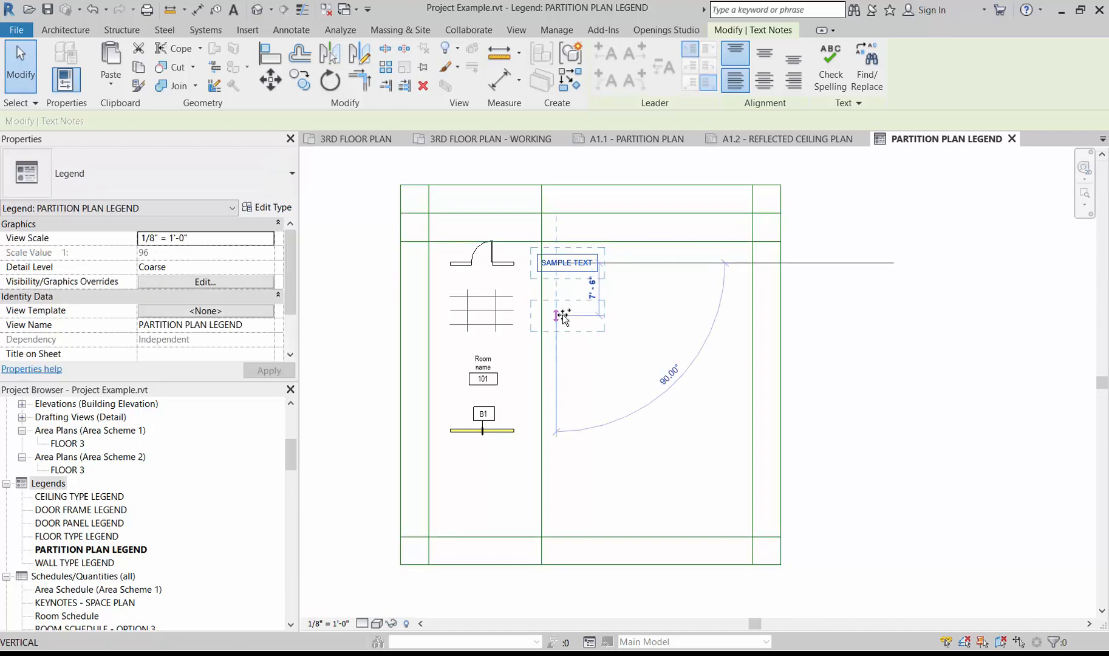
click(560, 315)
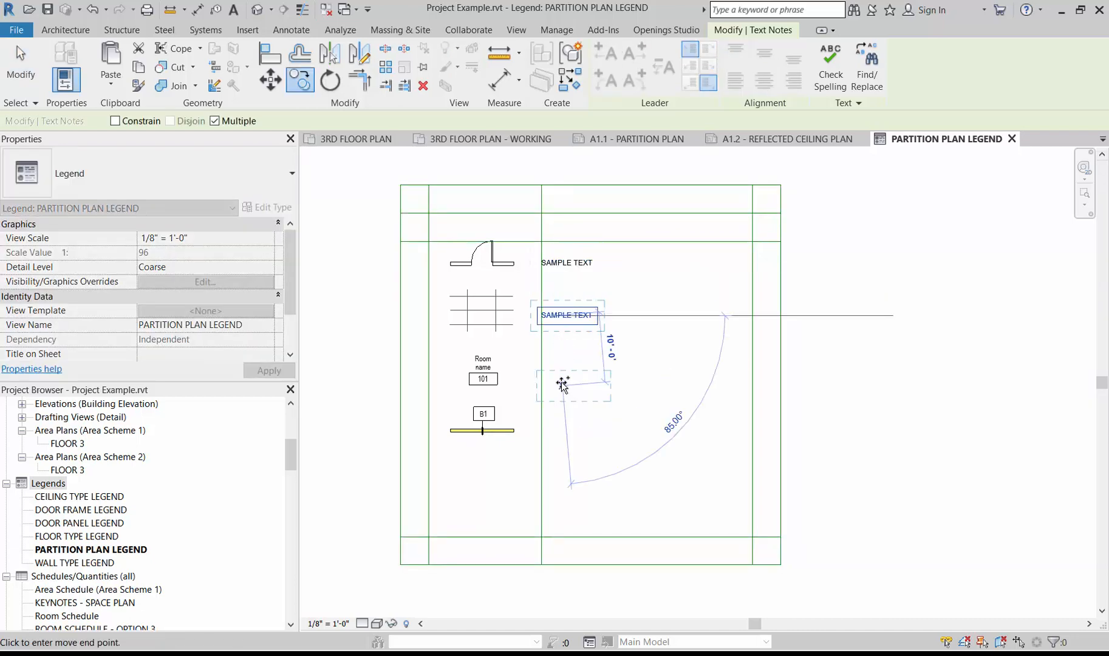
click(562, 440)
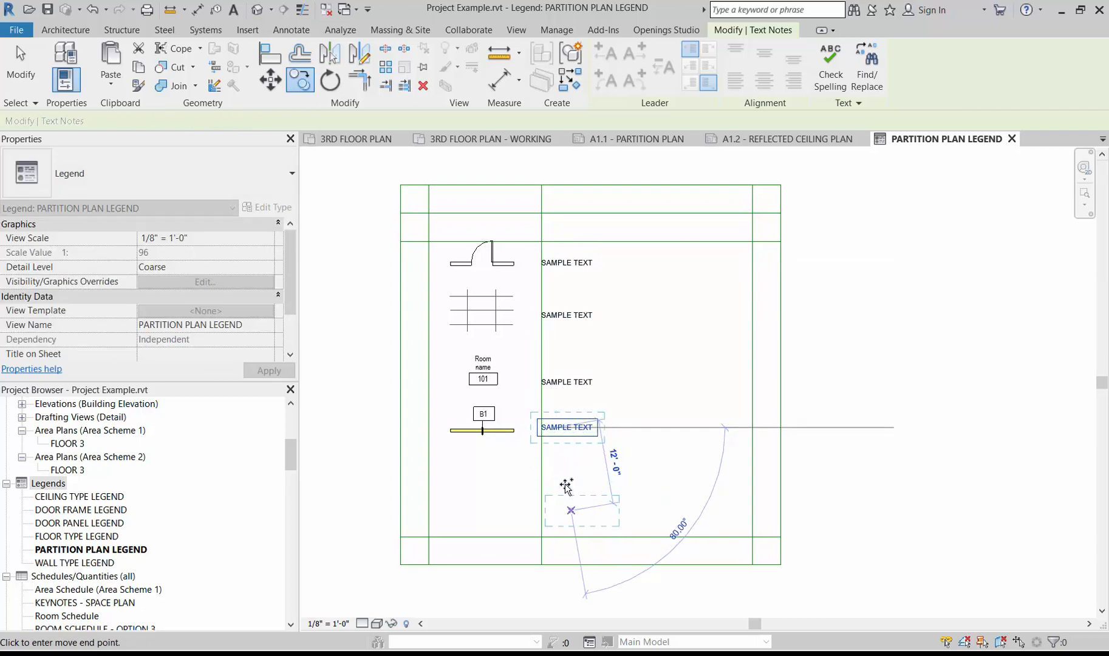
key(Escape)
key(Escape)
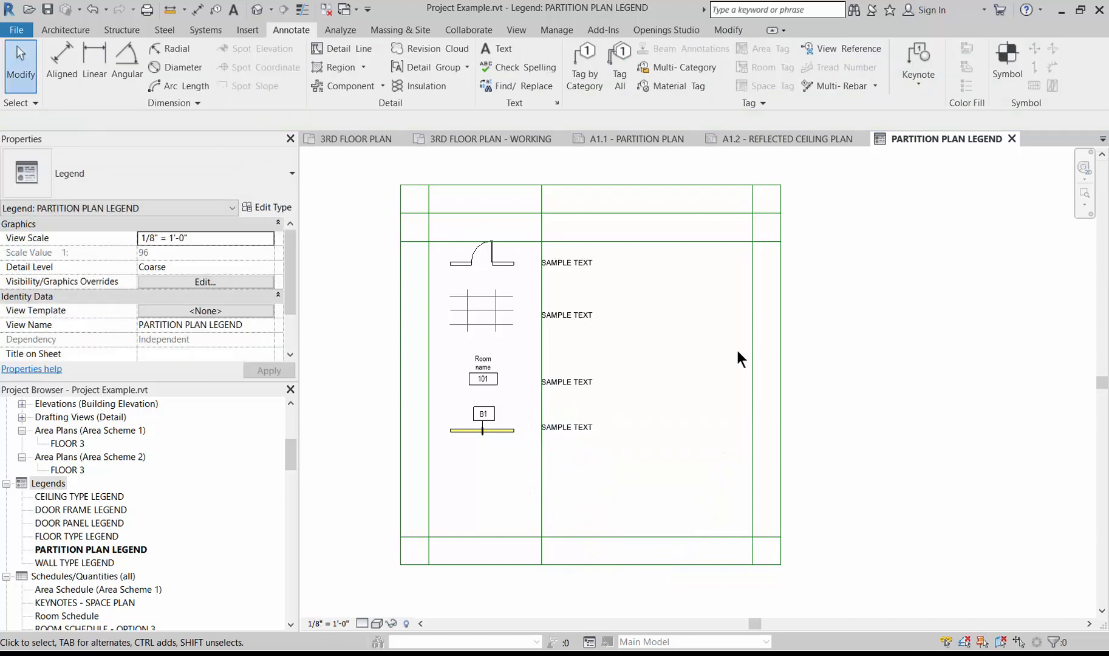
Step: Try the legend view at scale 1/4" = 1'-0", then restore 1/8" = 1'-0"
click(321, 624)
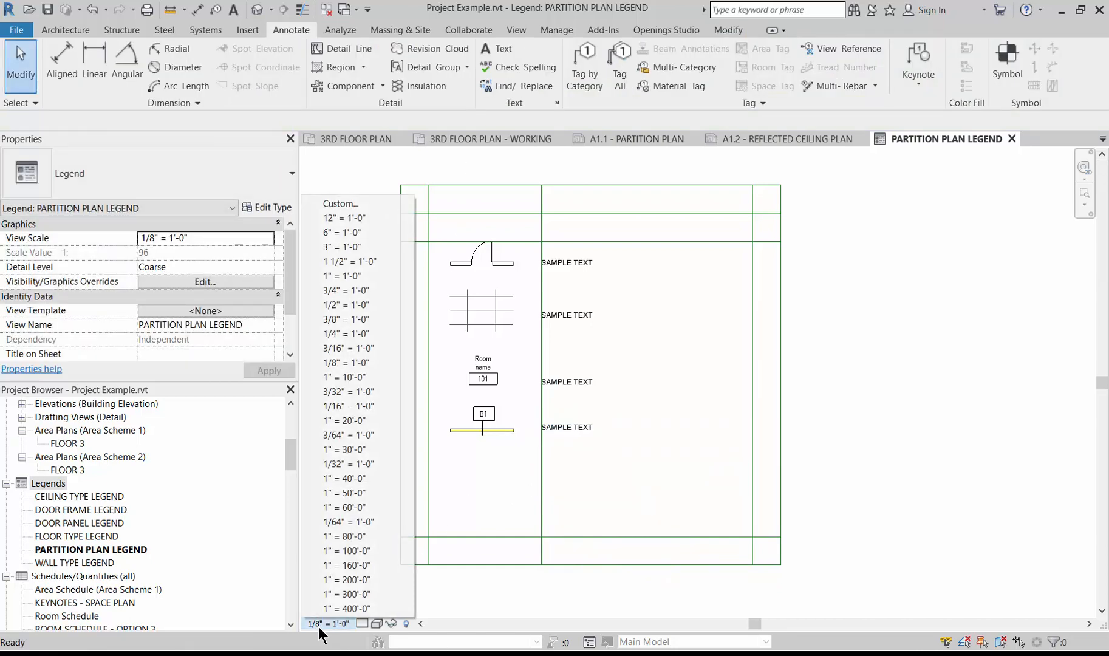
click(340, 333)
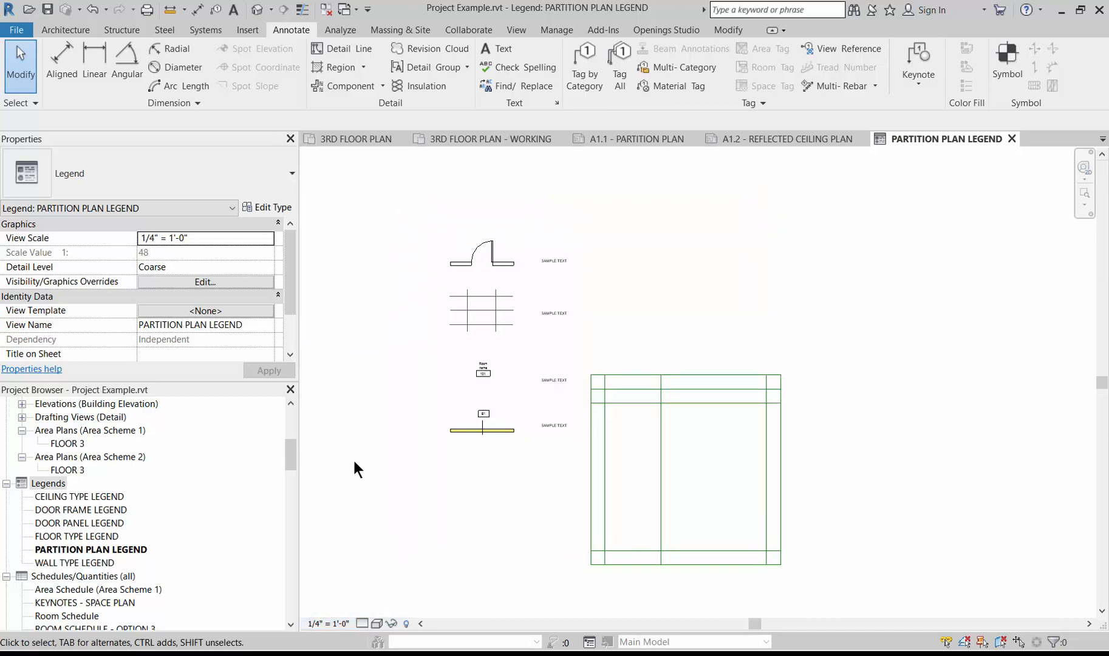
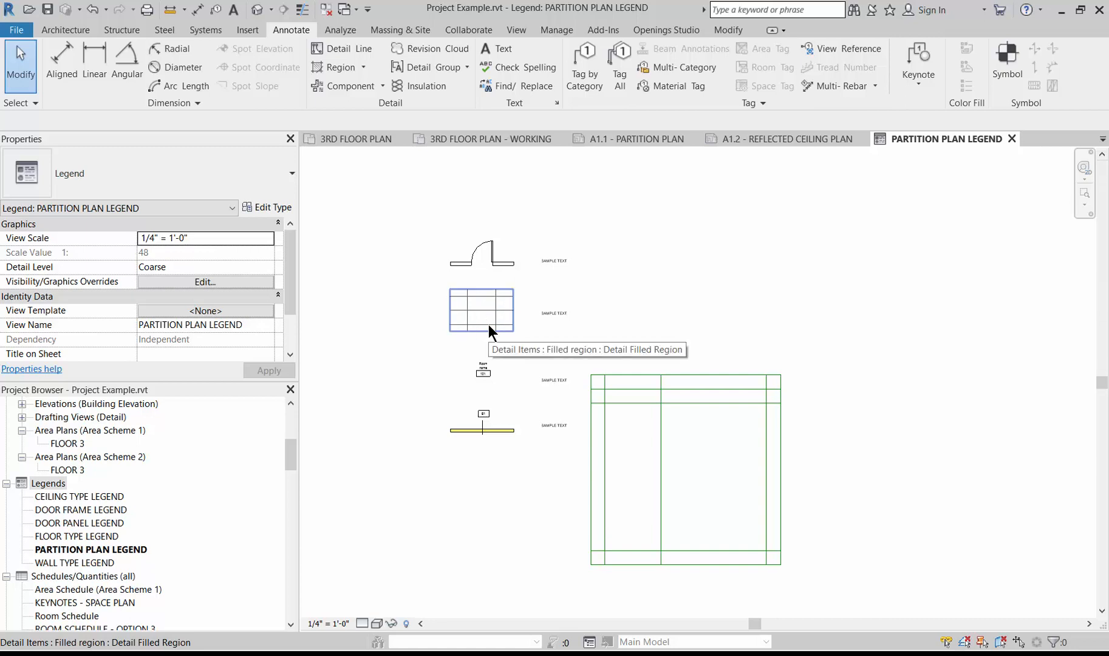
click(333, 623)
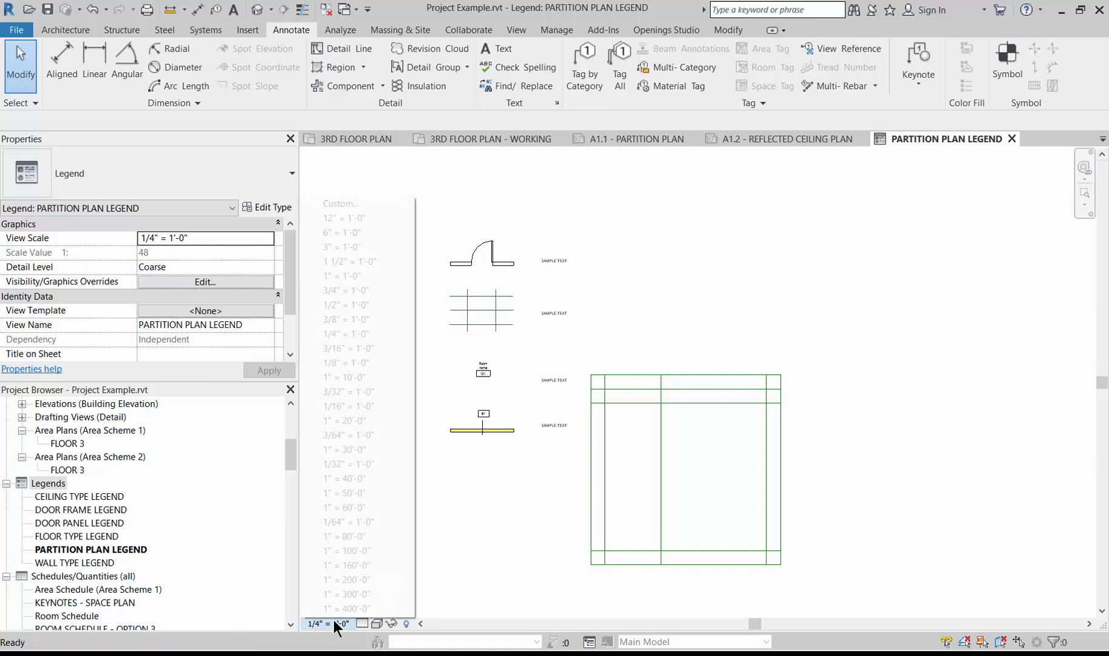
click(345, 365)
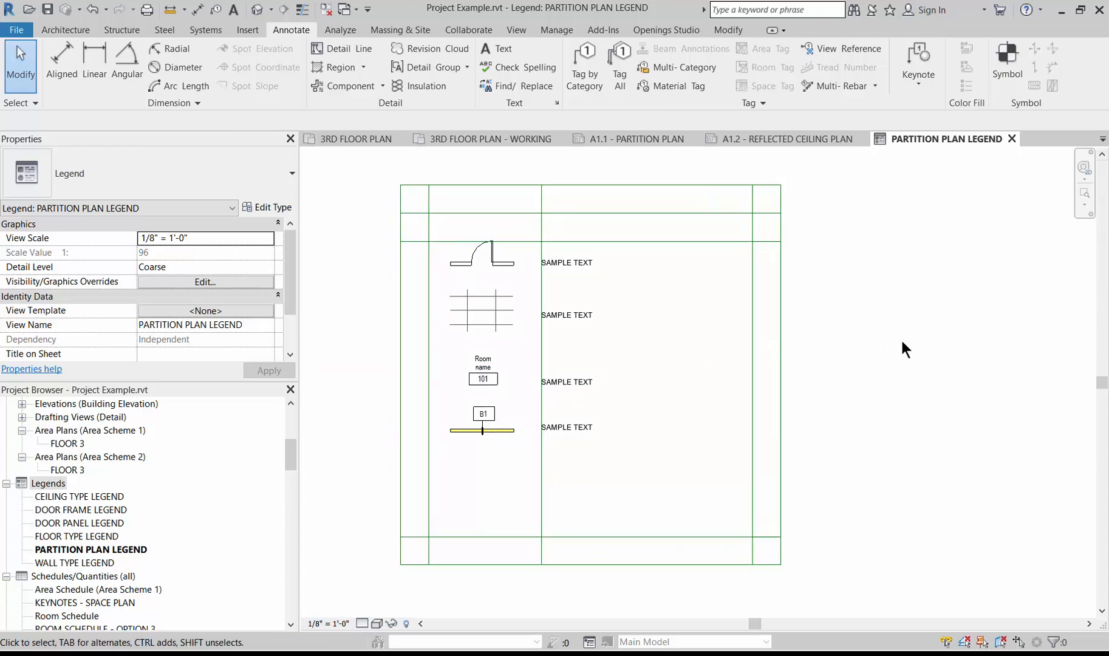
Step: Place the PARTITION PLAN LEGEND view on sheet A1.1 - PARTITION PLAN, in the grid cell beside the title block
click(615, 141)
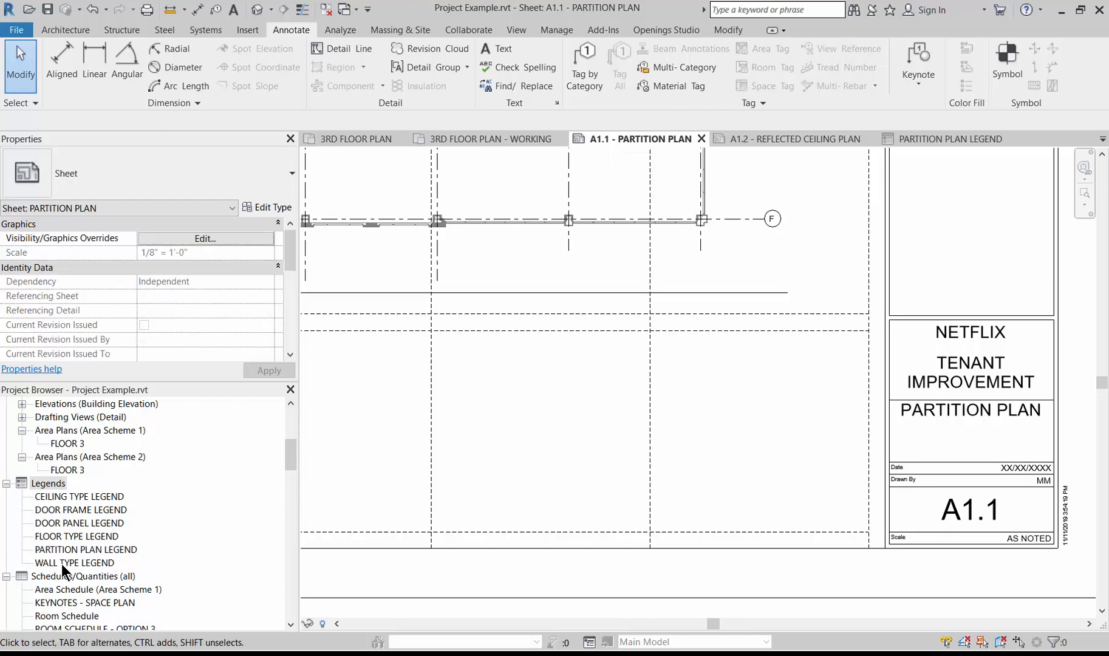
click(100, 552)
drag(102, 554, 729, 443)
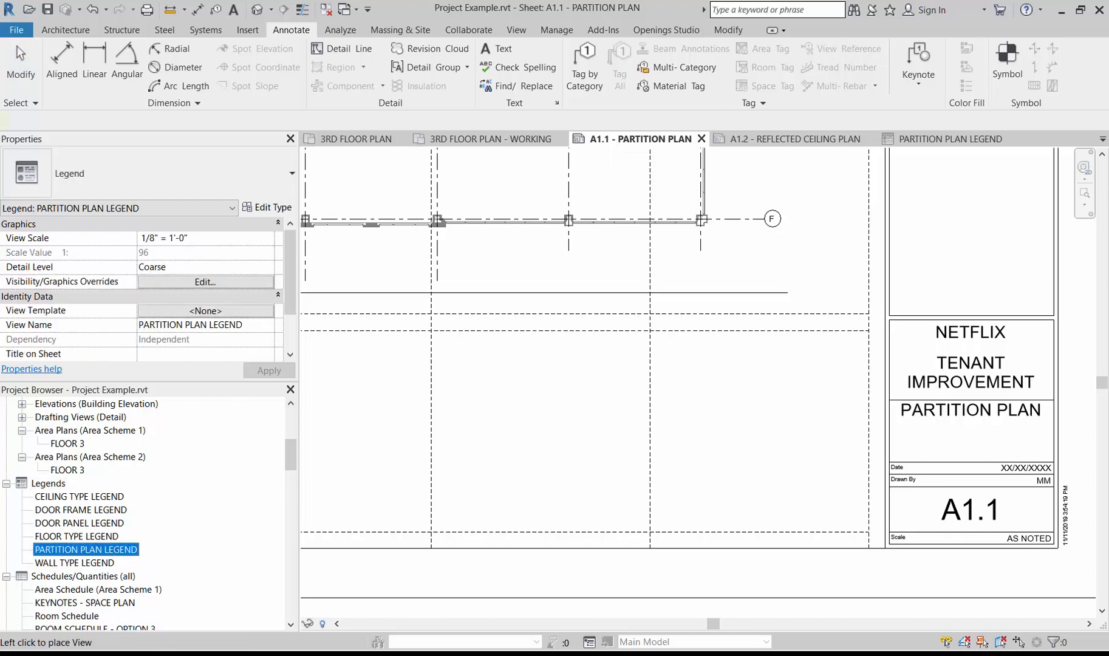
click(768, 436)
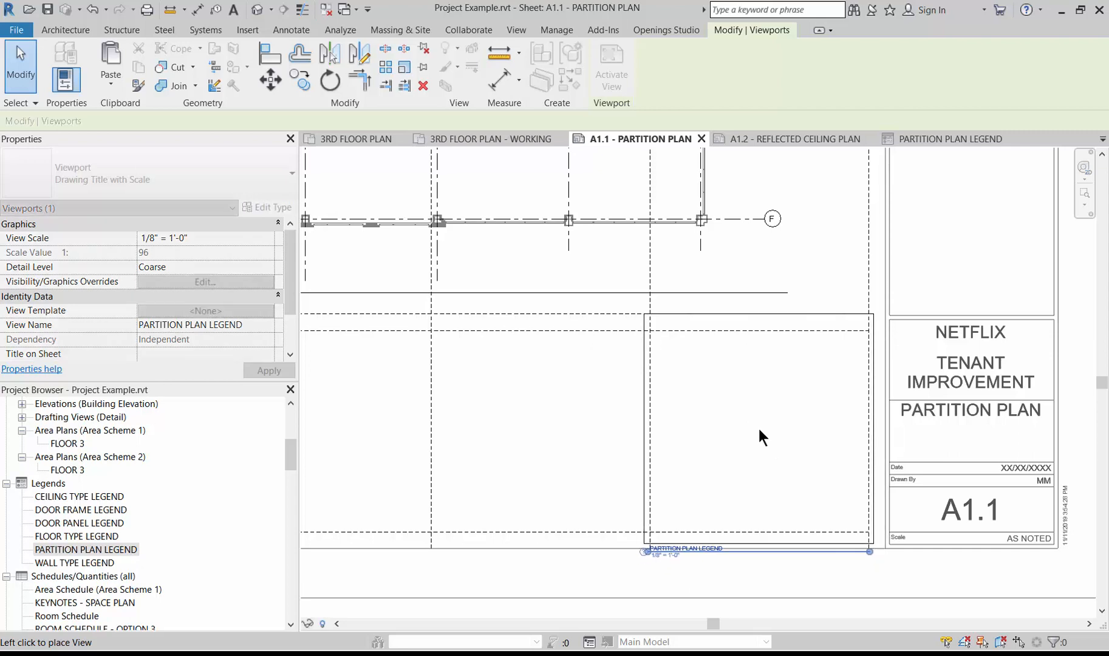
click(758, 427)
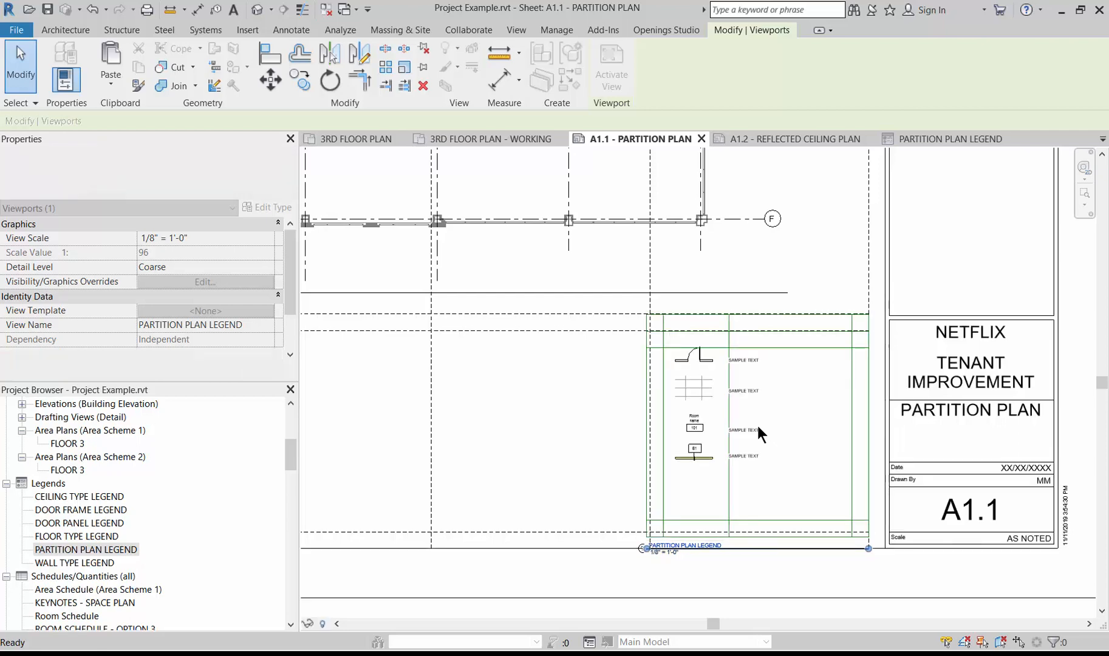
Step: Nudge the legend viewport so the template's upper-left corner lines up with the sheet's dashed grid lines
key(Right)
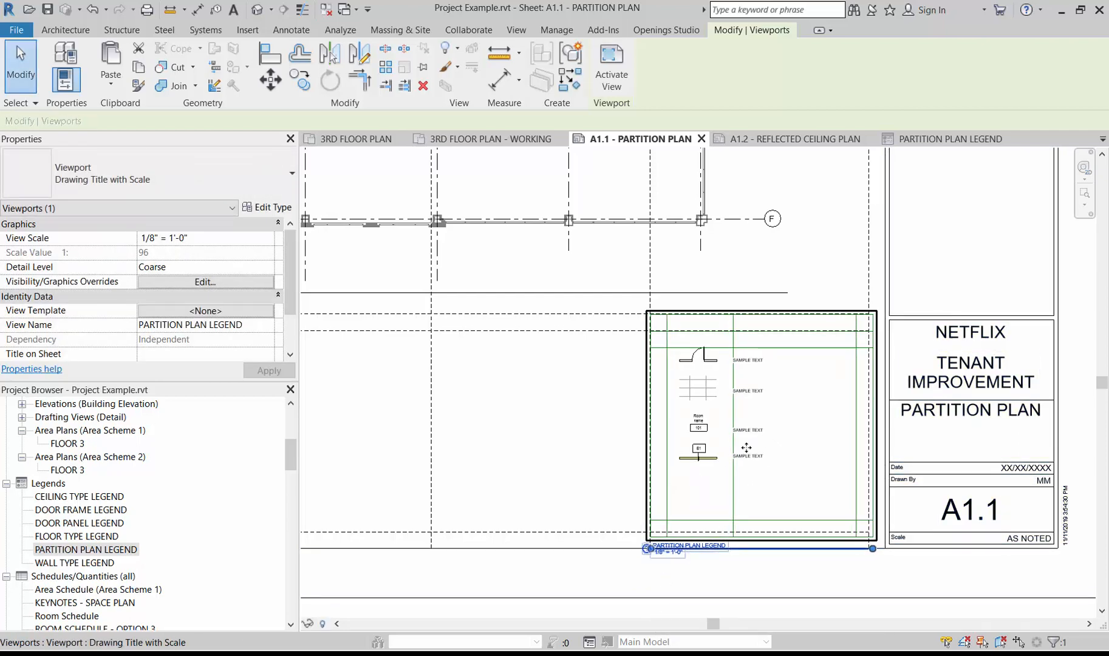
scroll(815, 332, up, 3)
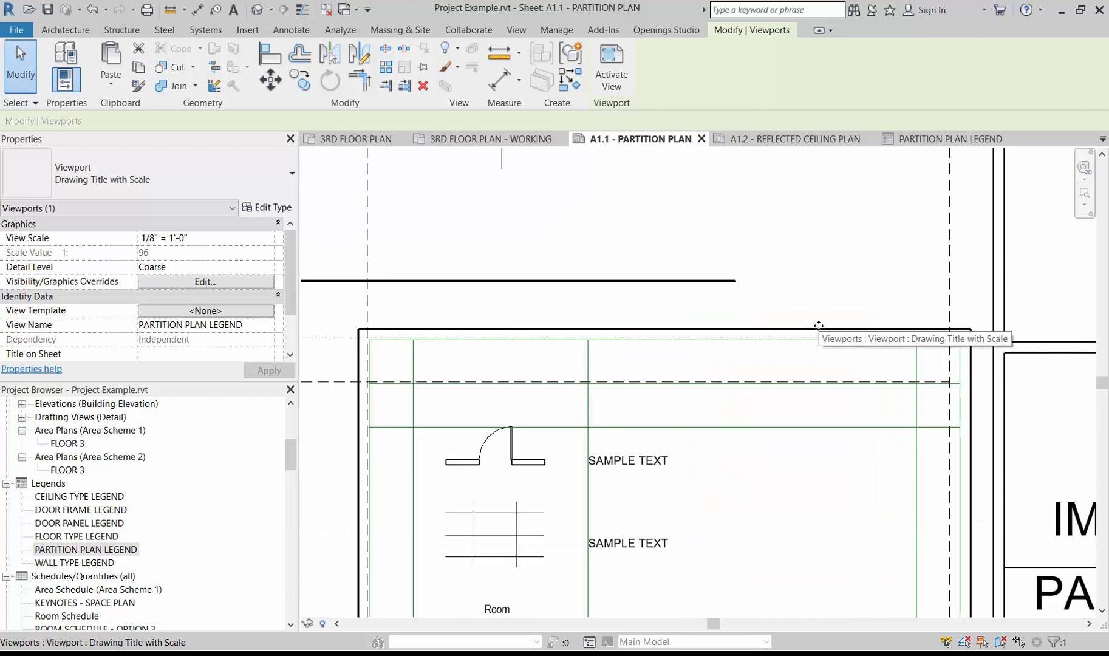
key(Up)
key(Left)
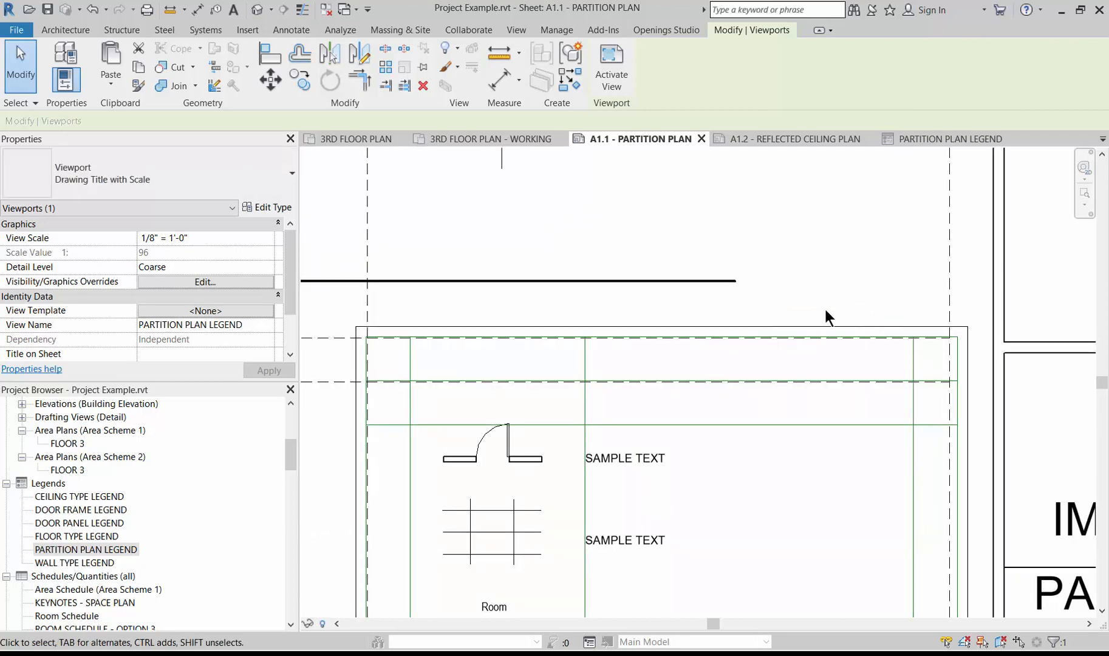
Step: Nudge the legend viewport slightly left and up against the sheet's dashed grid lines
key(Left)
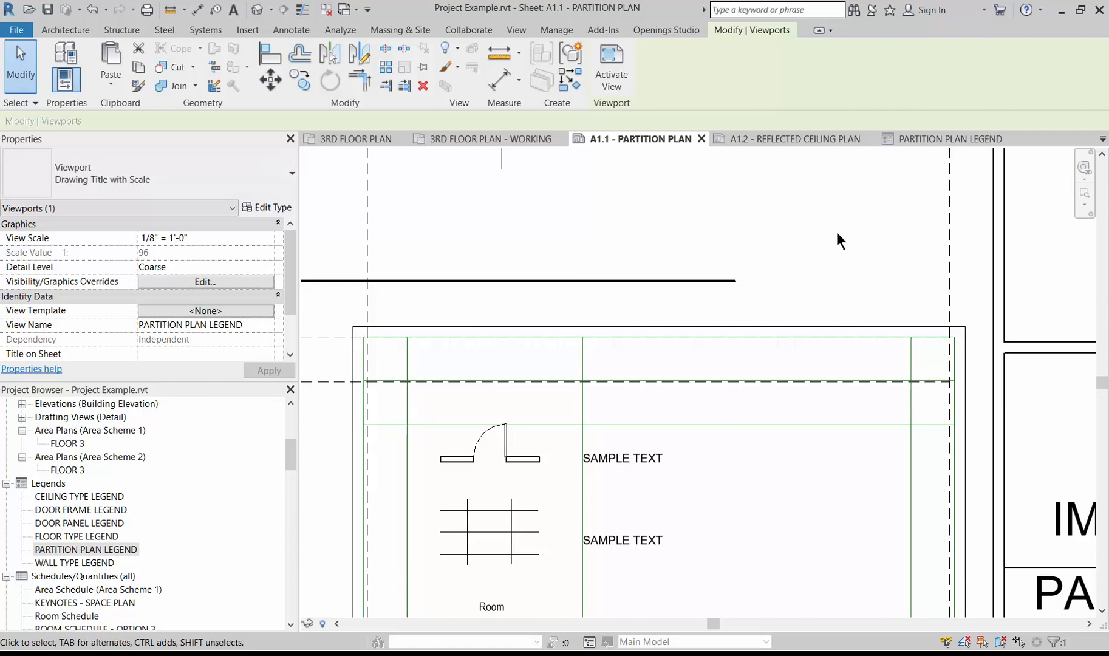
key(Up)
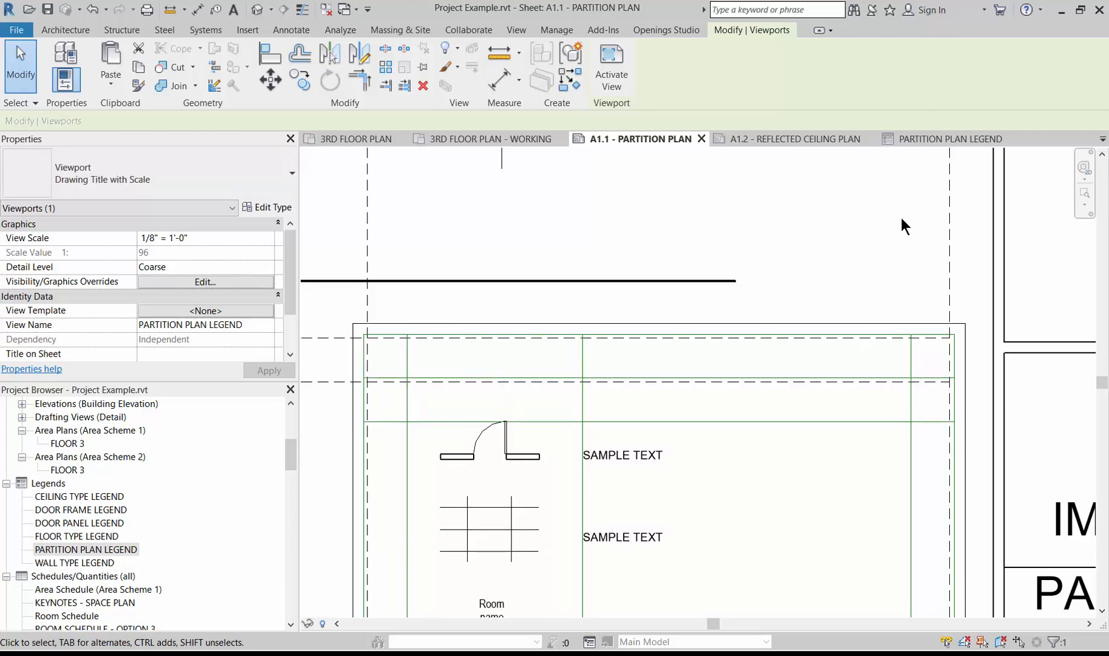
scroll(748, 170, down, 4)
scroll(767, 370, up, 4)
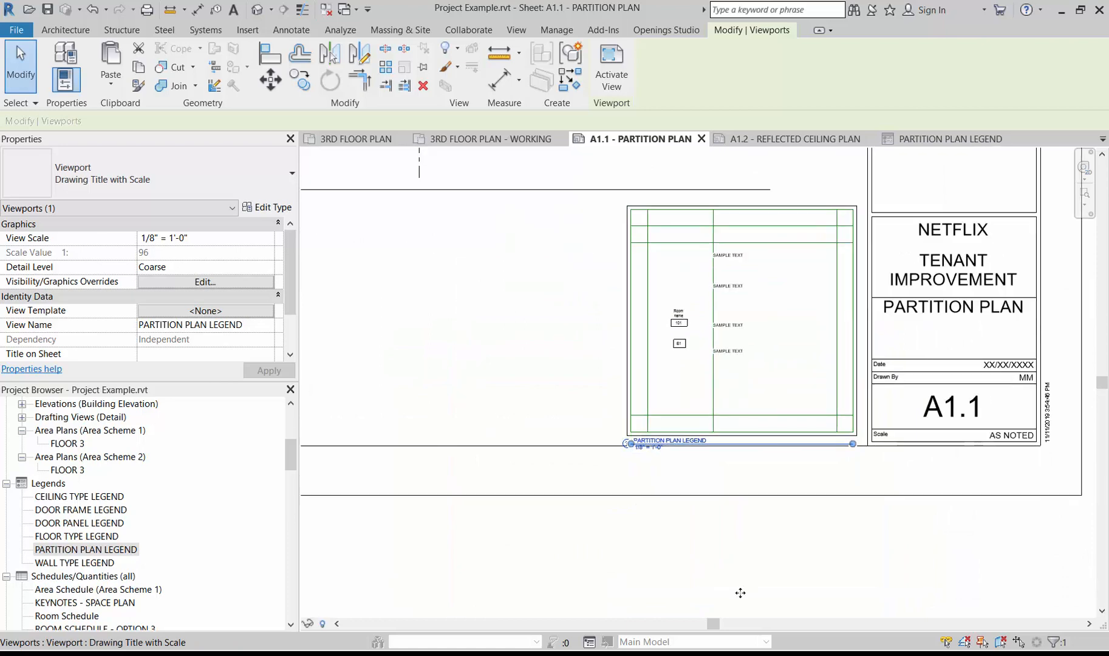
Step: Change the legend viewport's type to Title Only
click(85, 182)
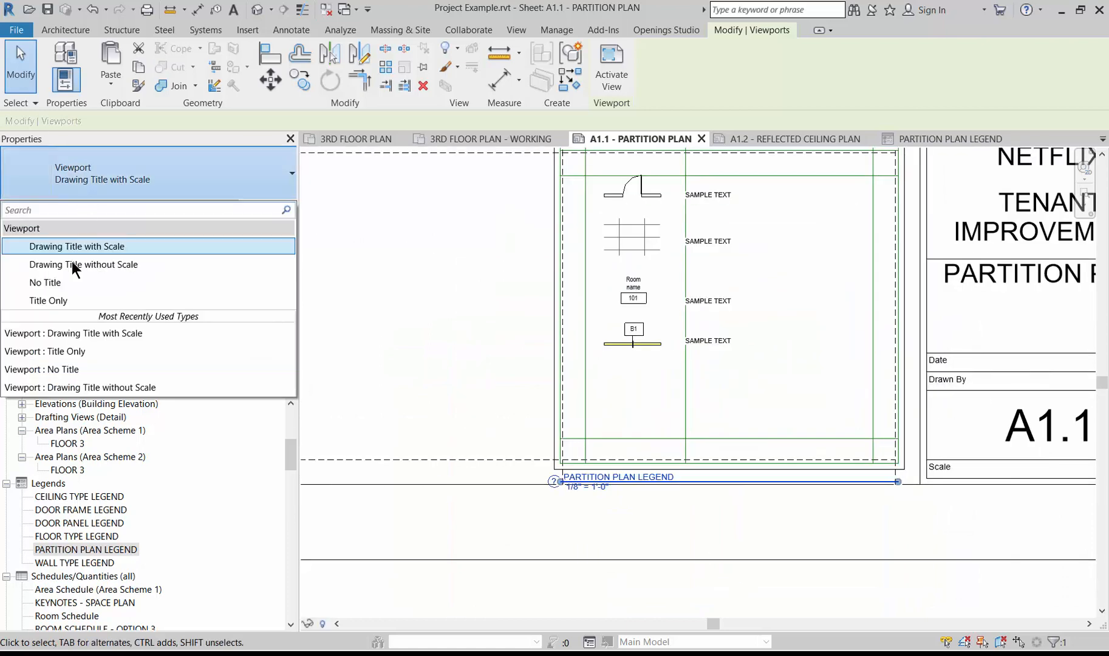
click(67, 300)
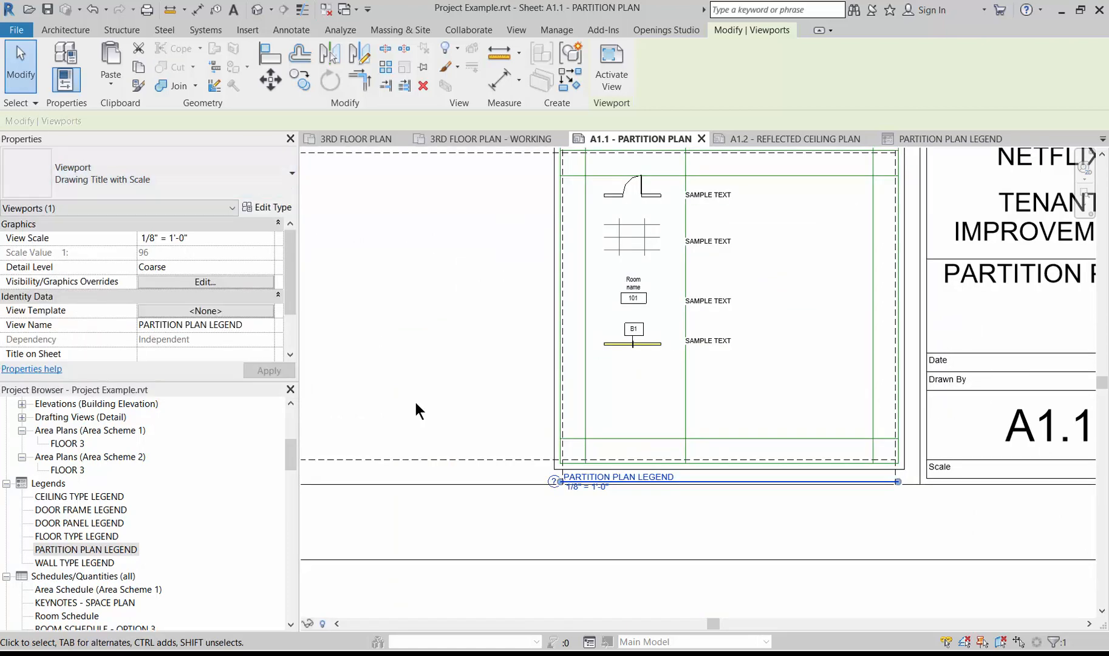
click(635, 520)
click(637, 472)
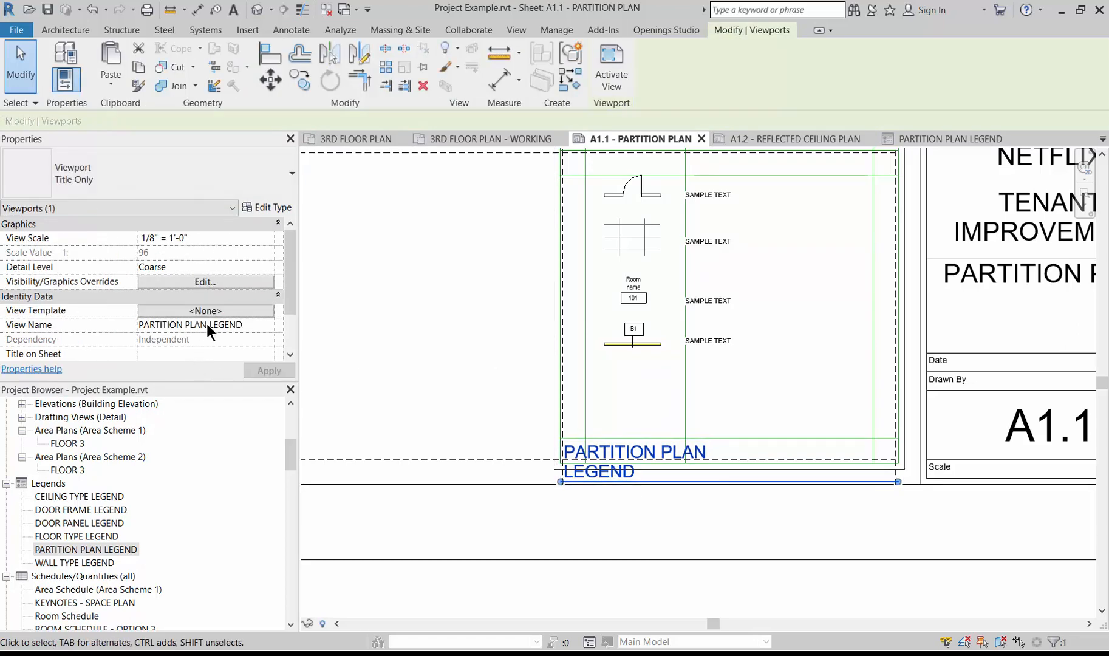
Step: Set the legend viewport's Title on Sheet to LEGEND
click(188, 353)
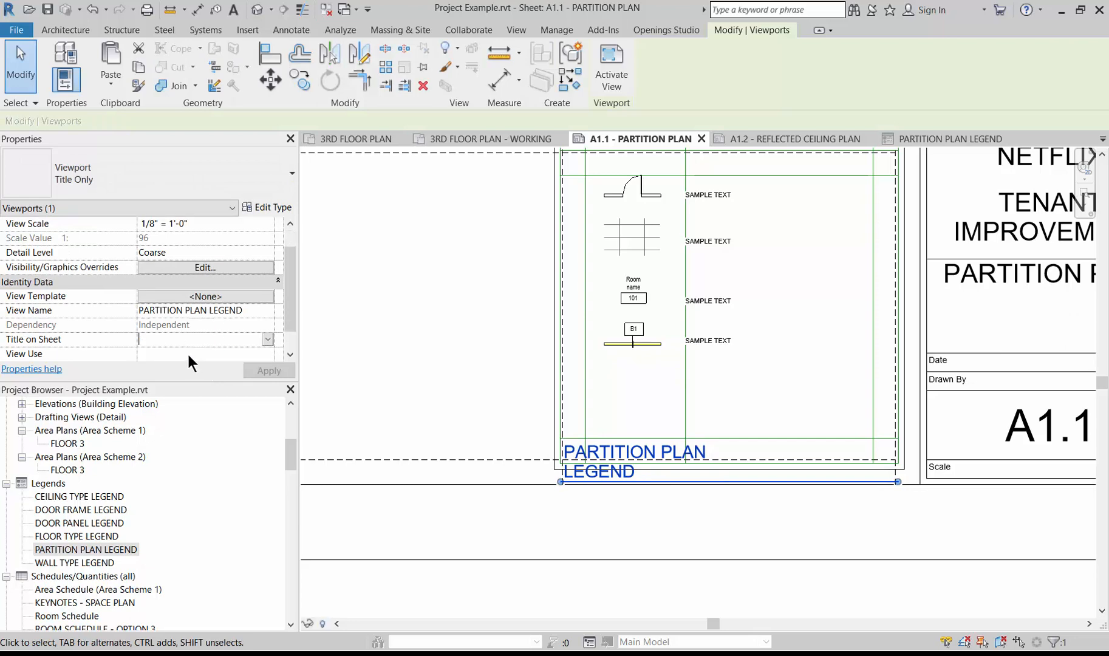
text(LEGEND)
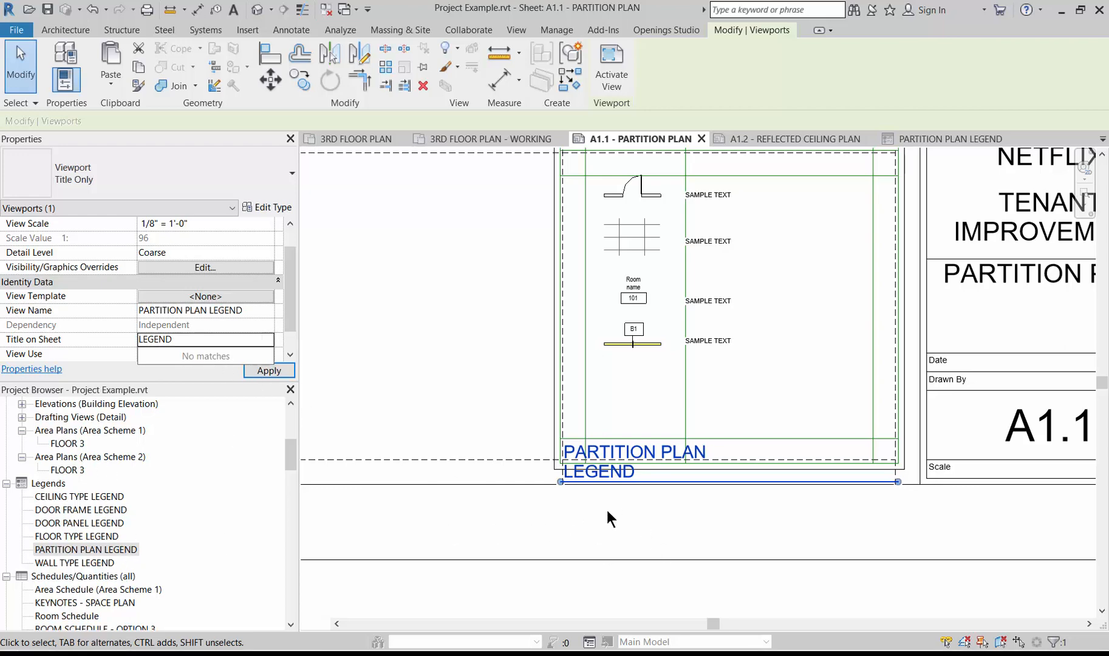
key(Return)
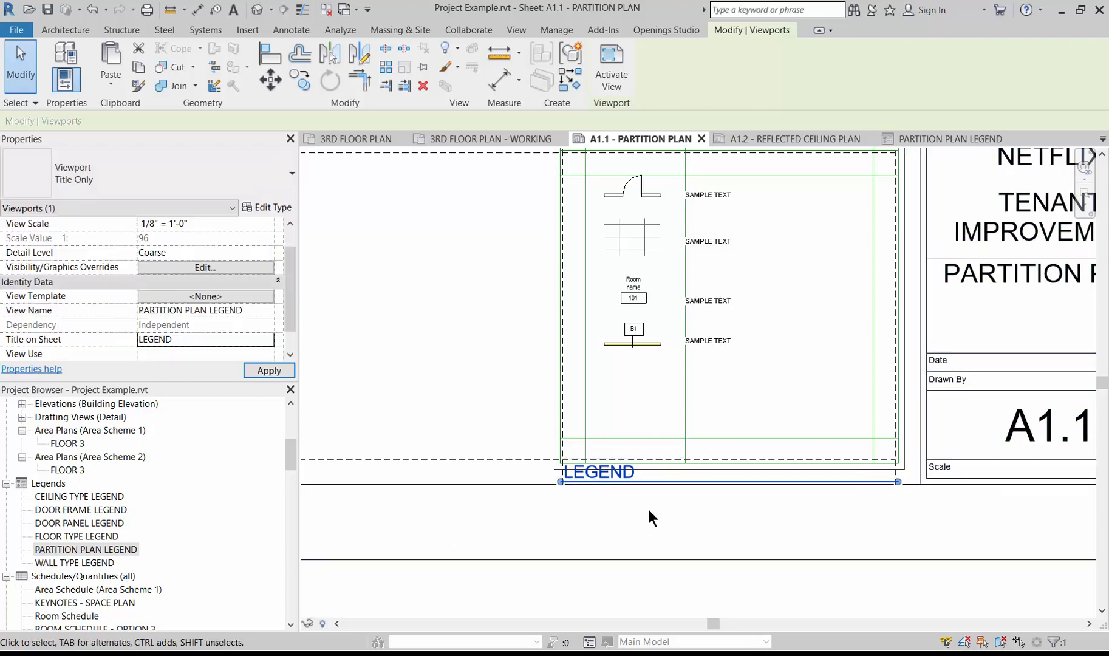
Step: Move the LEGEND title up to the top of the legend cell, with its line on the lower dashed grid line
click(647, 511)
click(664, 479)
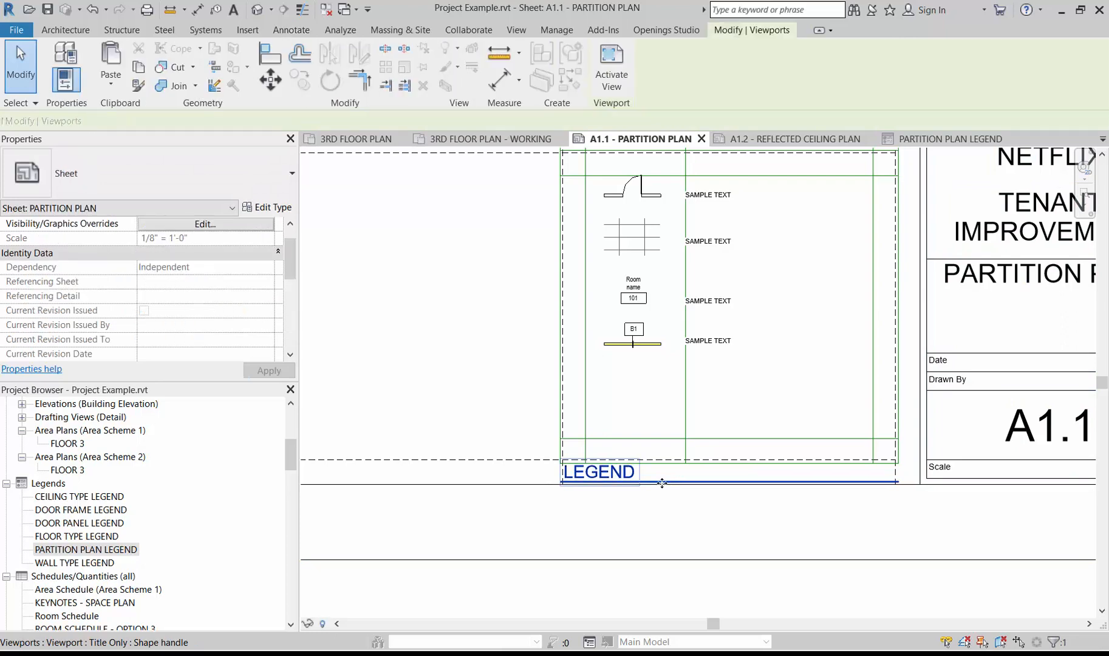
mouse_move(664, 479)
mouse_down()
mouse_move(640, 209)
mouse_move(663, 208)
mouse_up()
scroll(661, 365, down, 1)
scroll(653, 212, up, 3)
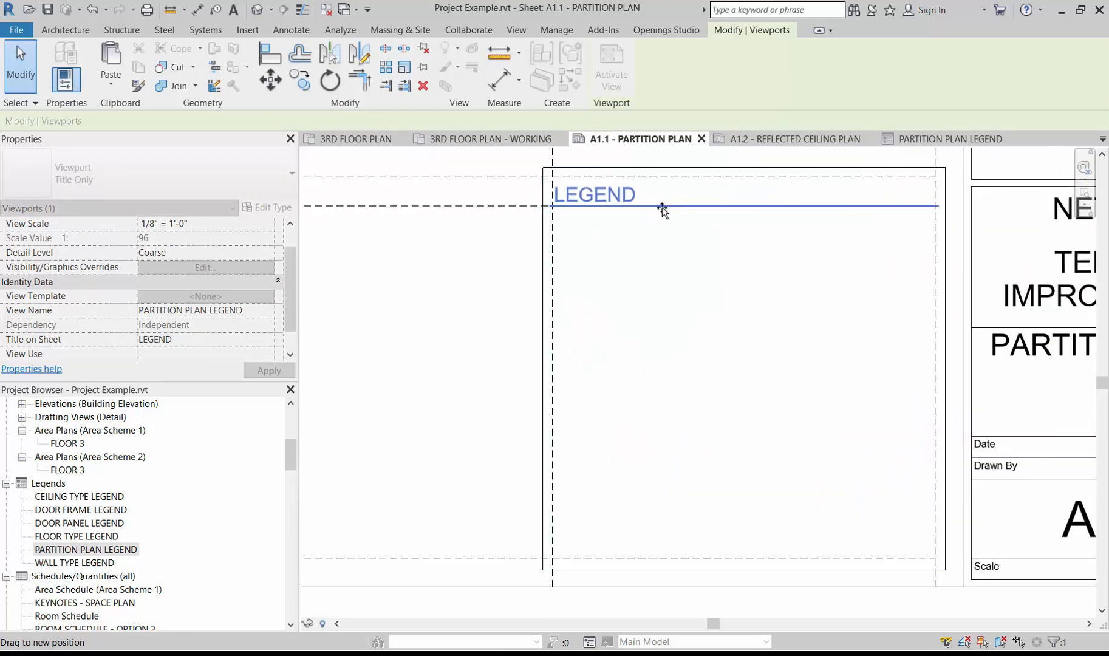
click(475, 447)
scroll(462, 462, down, 1)
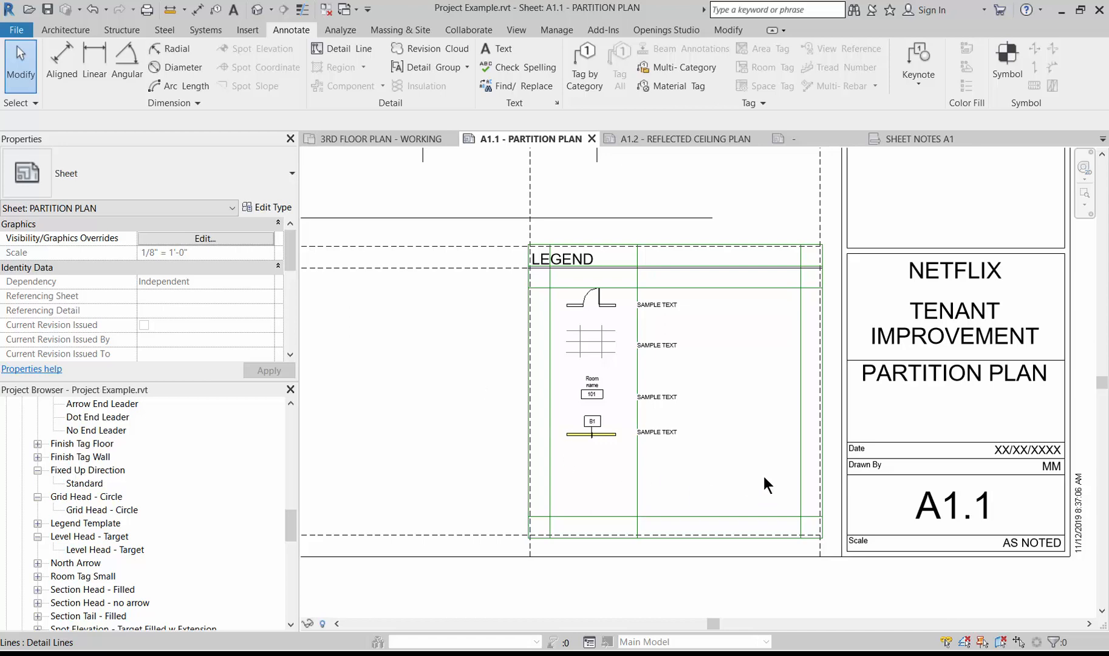
scroll(759, 519, down, 4)
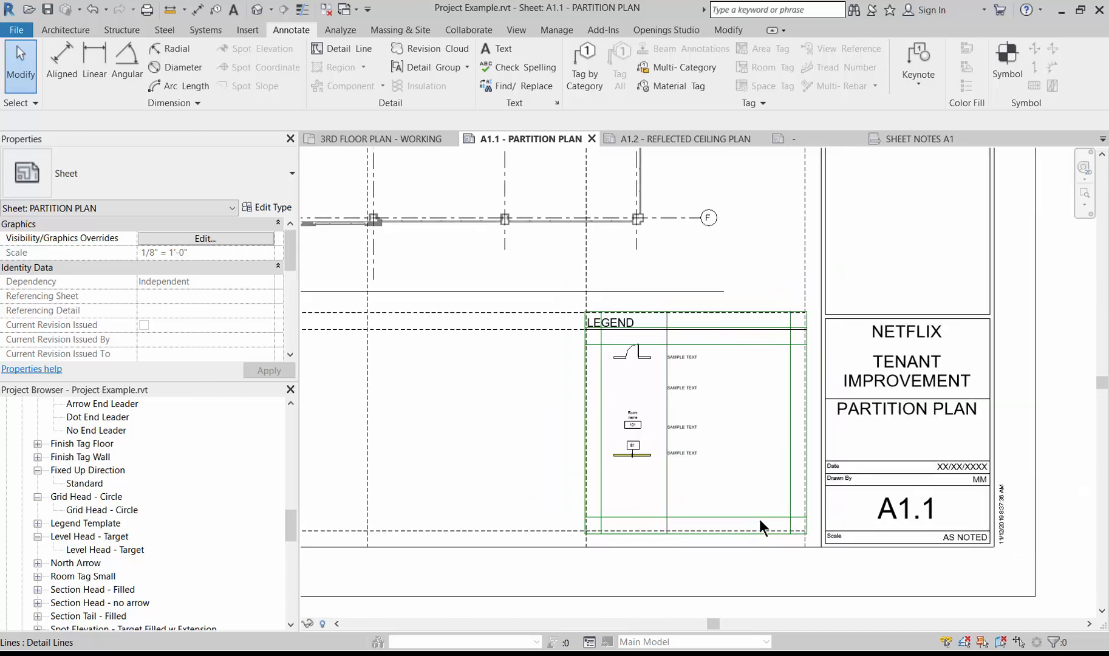
scroll(392, 152, up, 1)
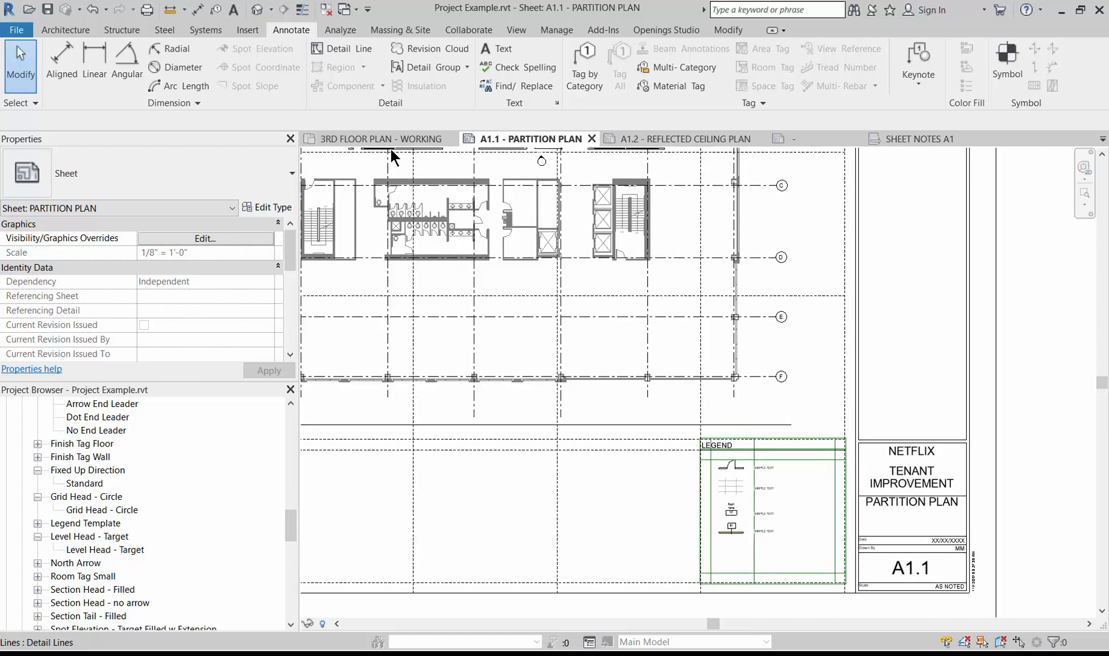
click(913, 82)
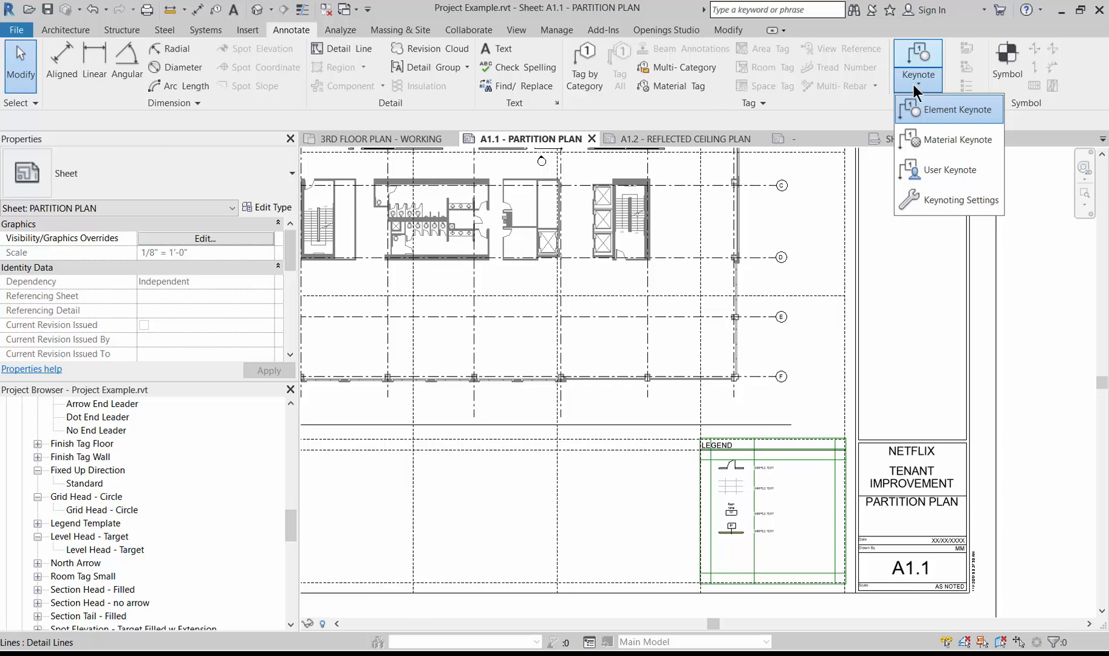
click(919, 298)
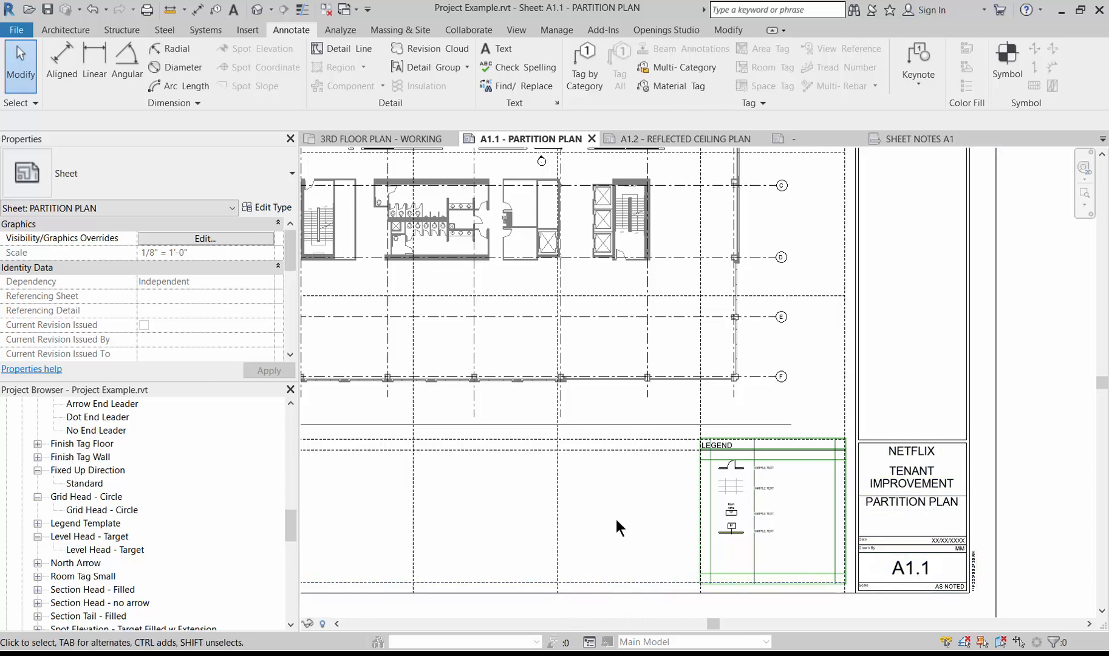
Step: Start a new annotation symbol family from the Generic Annotation.rft template
click(13, 32)
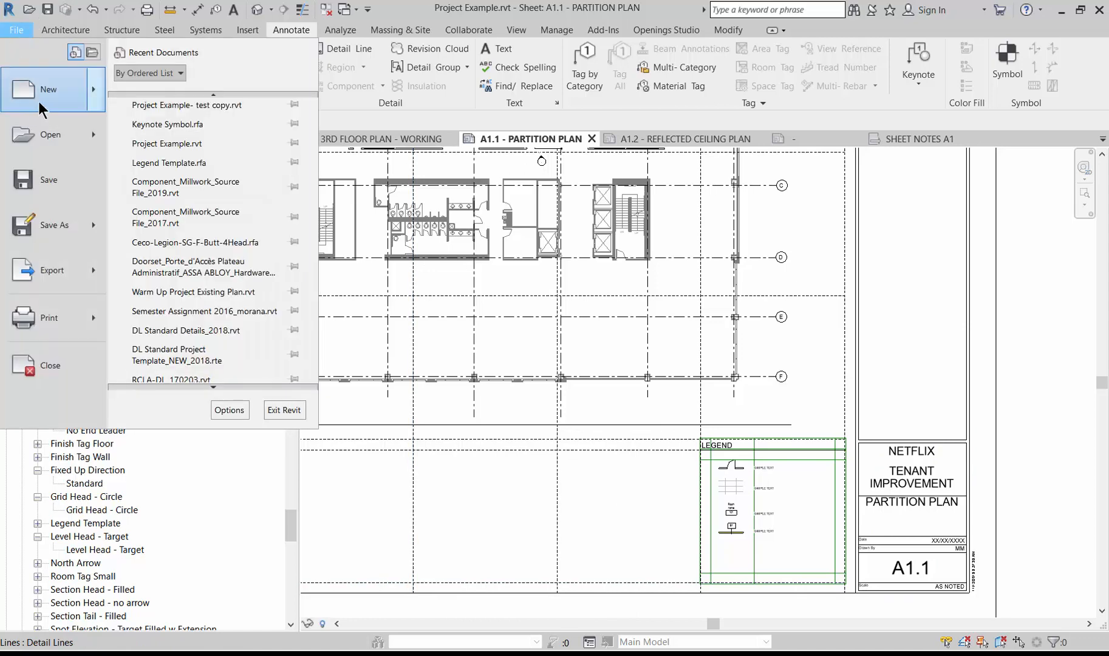
mouse_move(39, 100)
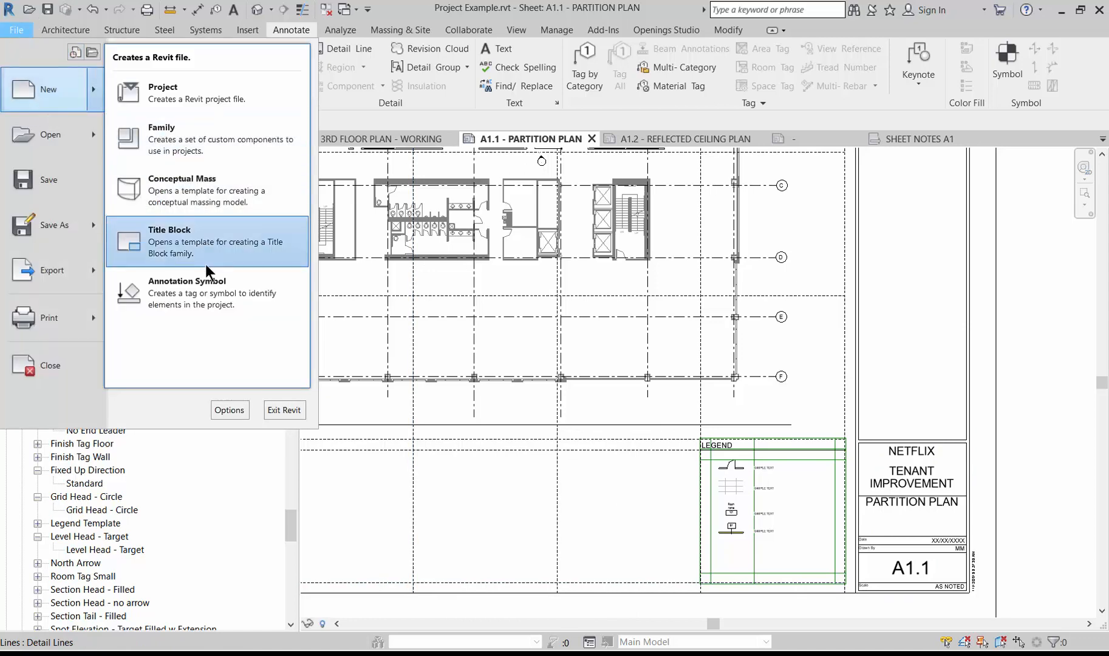
click(185, 293)
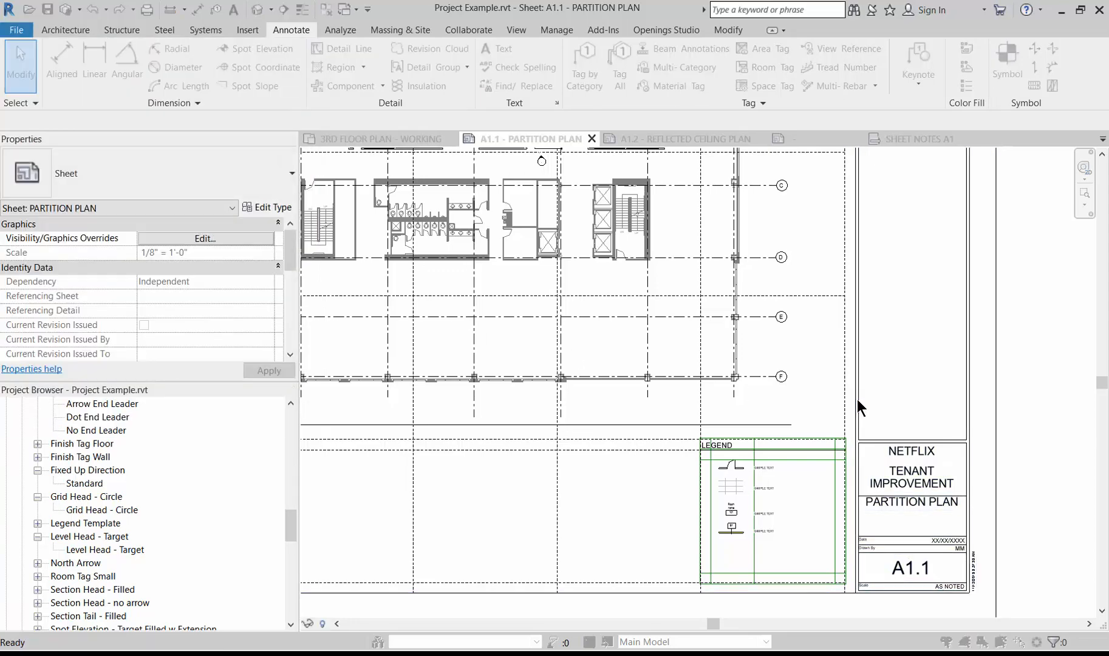
click(637, 390)
click(438, 222)
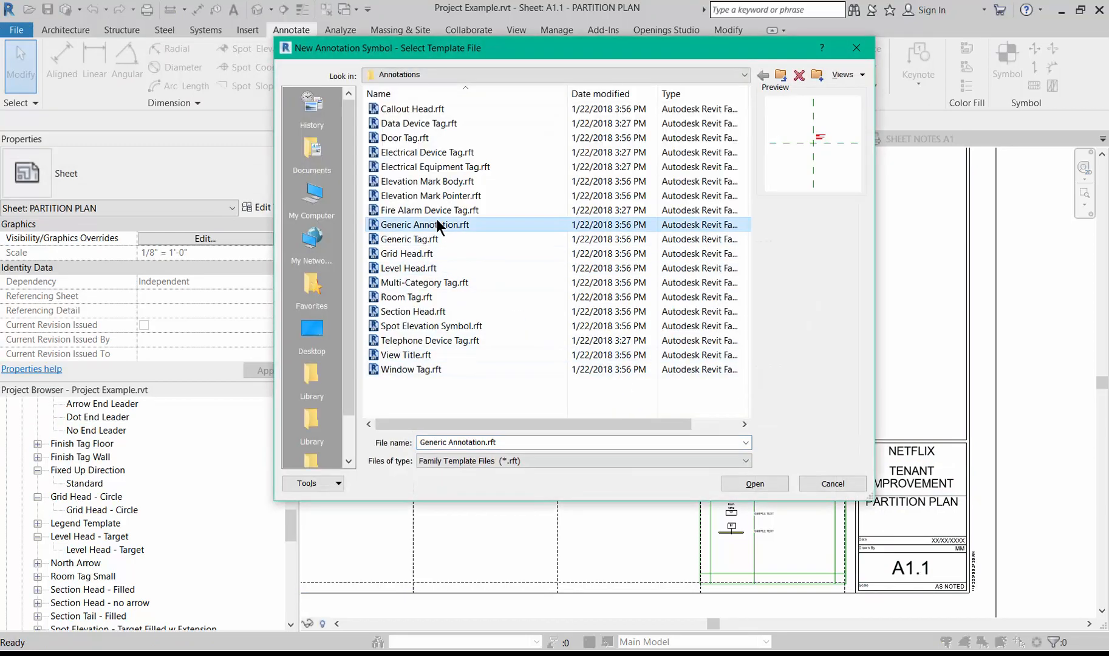
click(762, 480)
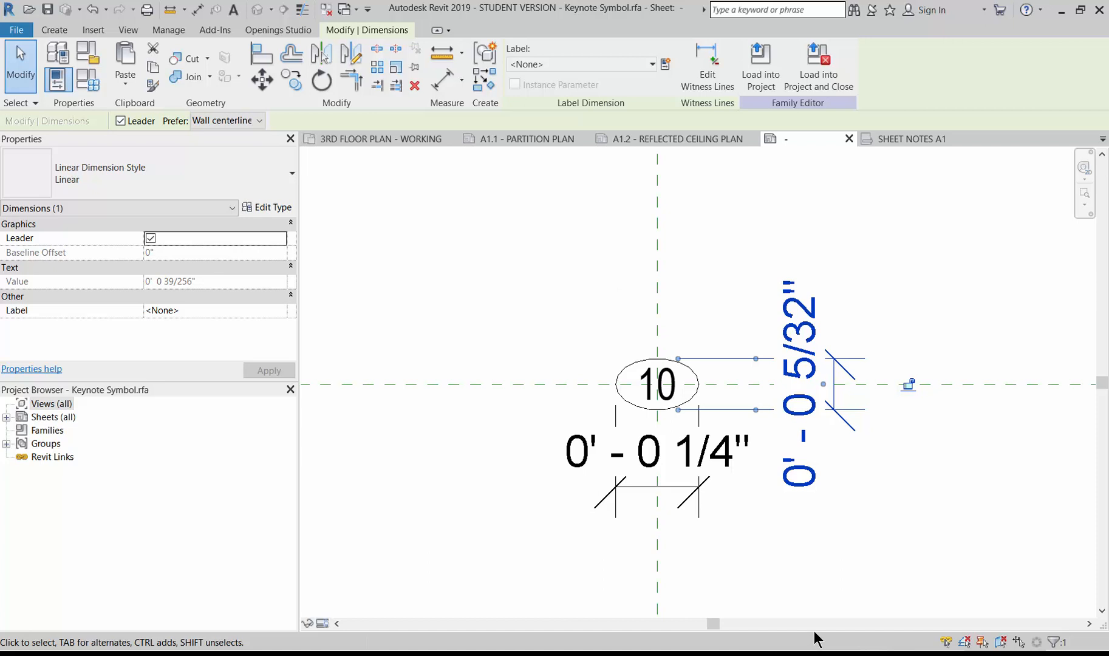
Step: Examine the ellipse outline, number label and width and height dimensions in the Keynote Symbol family
click(822, 573)
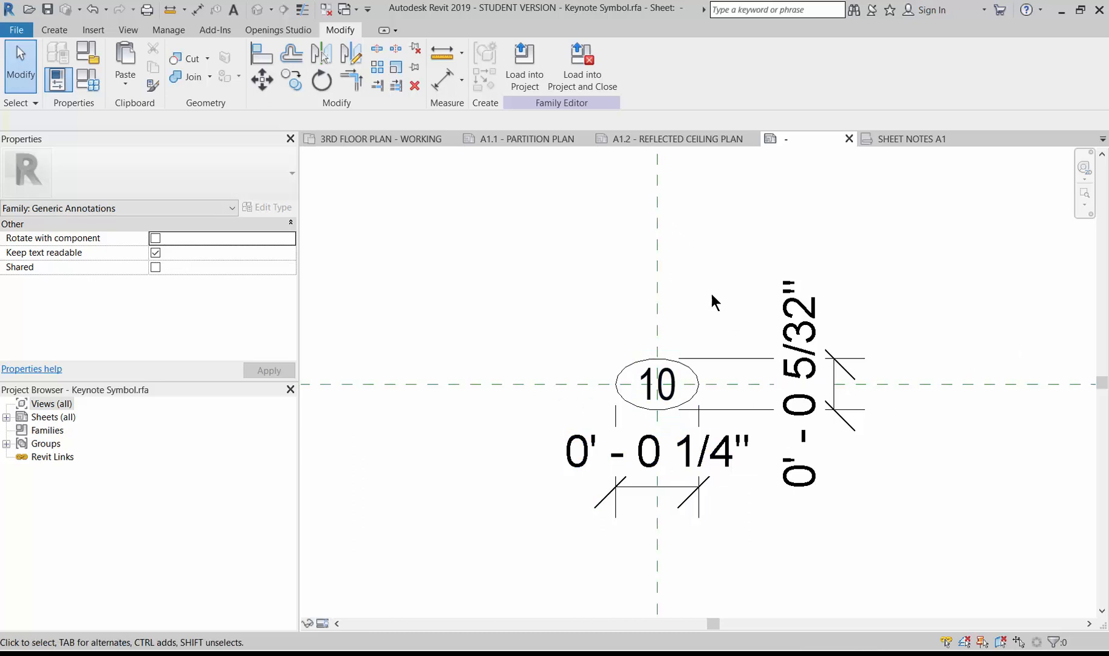
scroll(654, 405, up, 5)
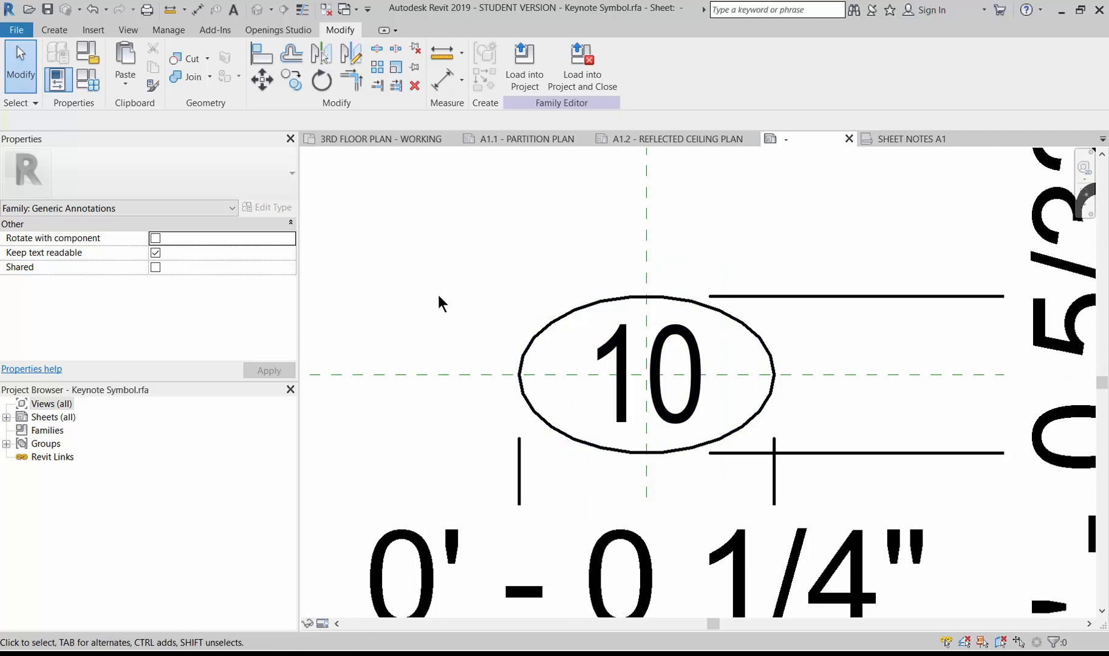
scroll(438, 297, down, 1)
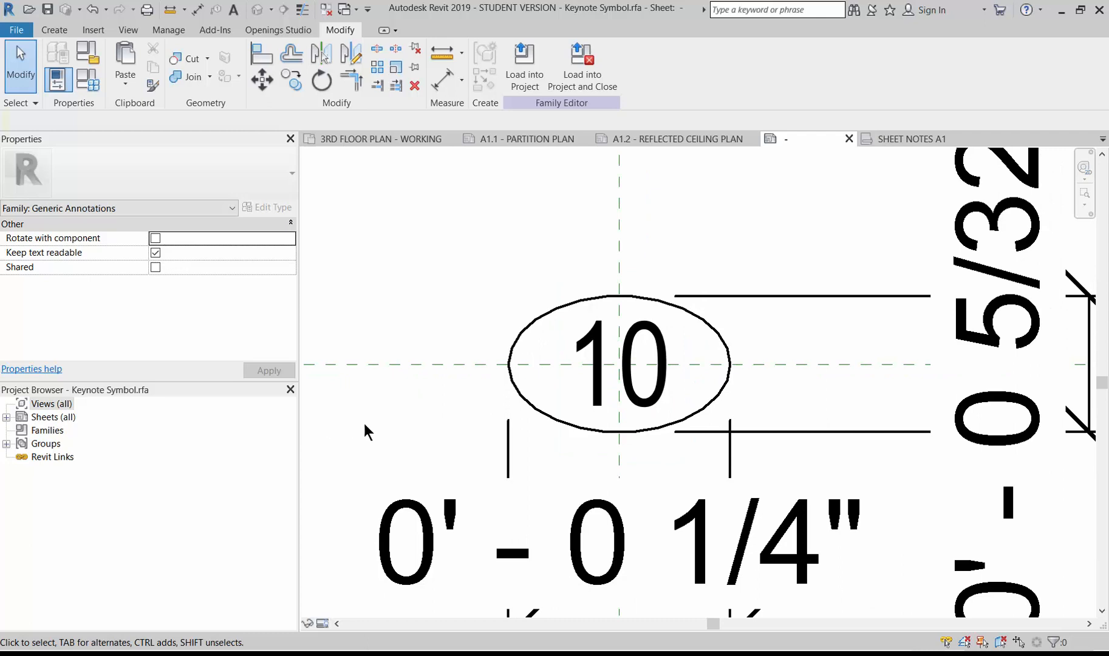
scroll(448, 406, down, 3)
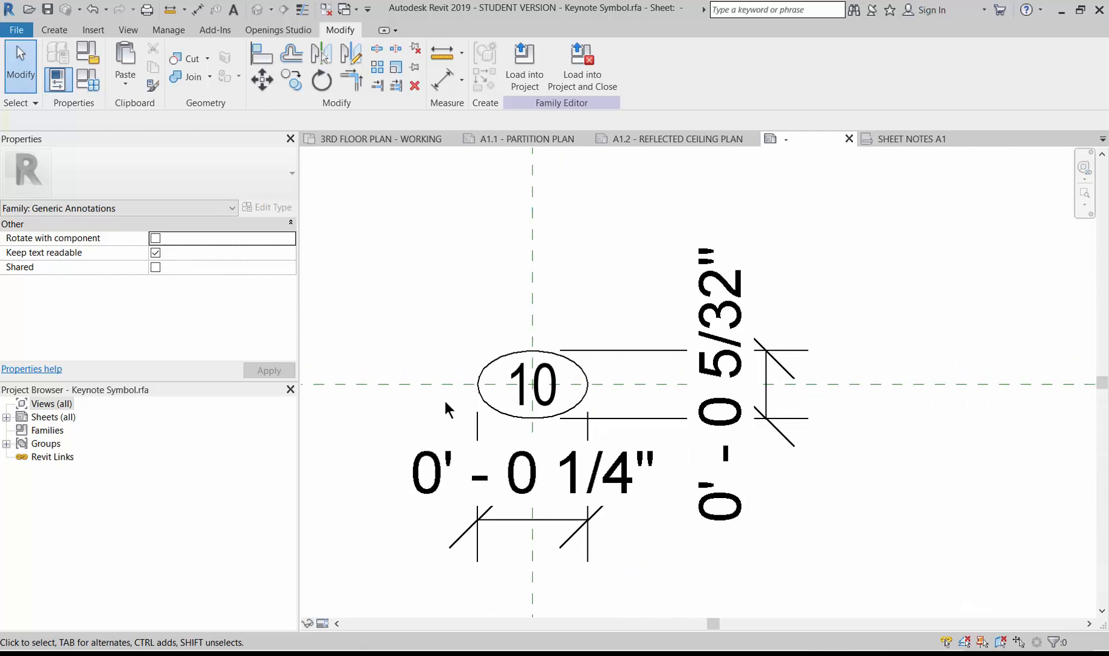
scroll(459, 398, up, 1)
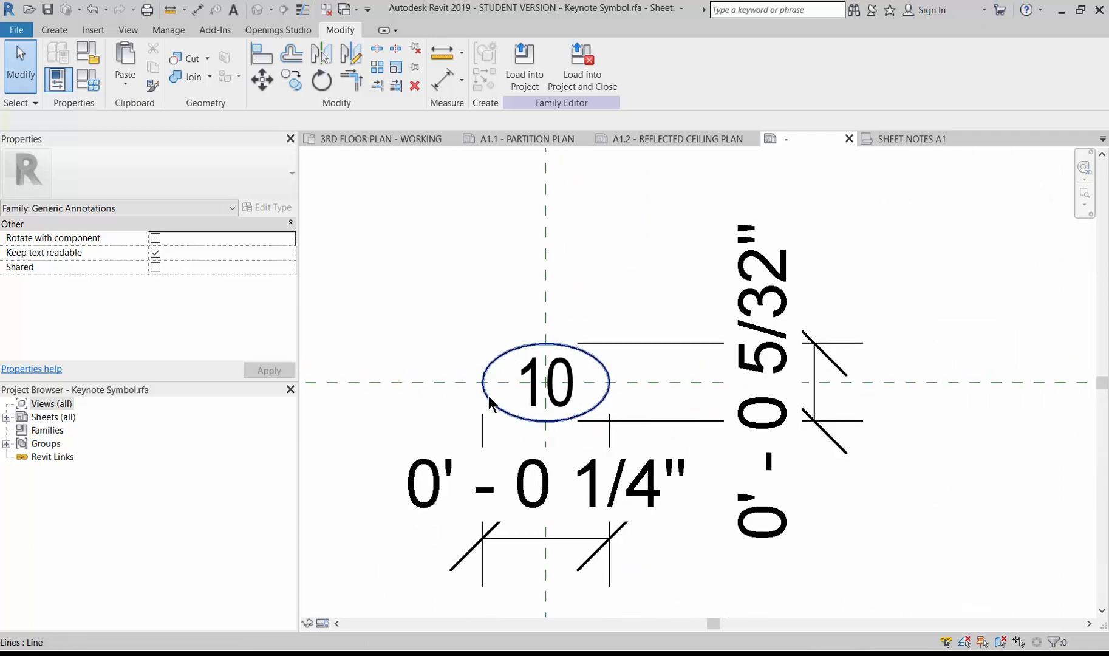
click(489, 395)
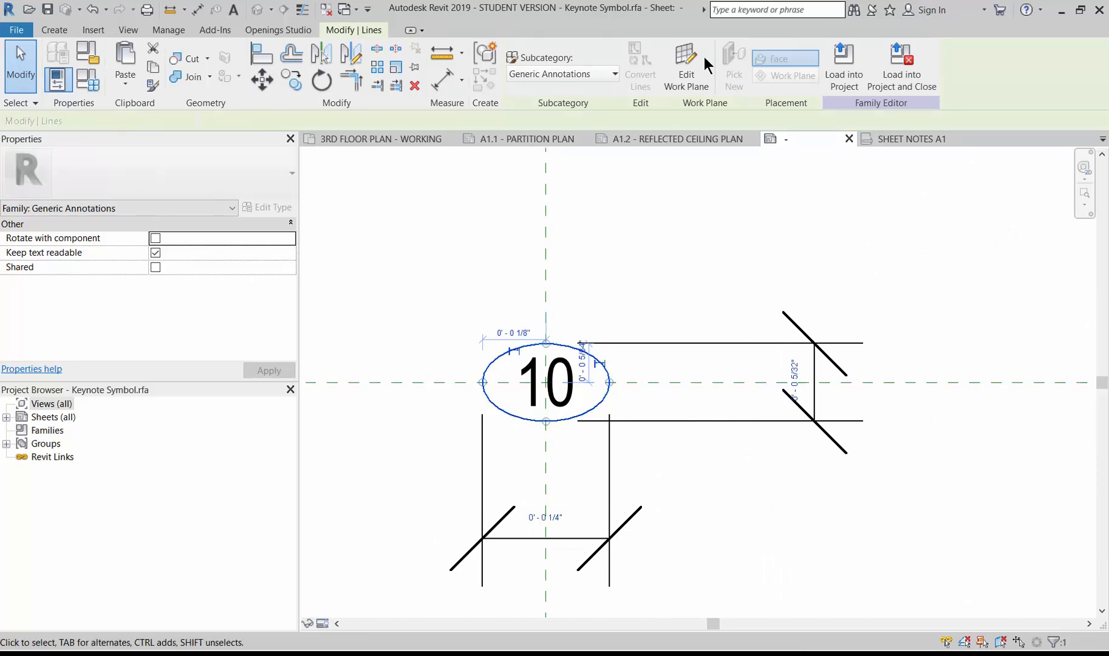
click(53, 34)
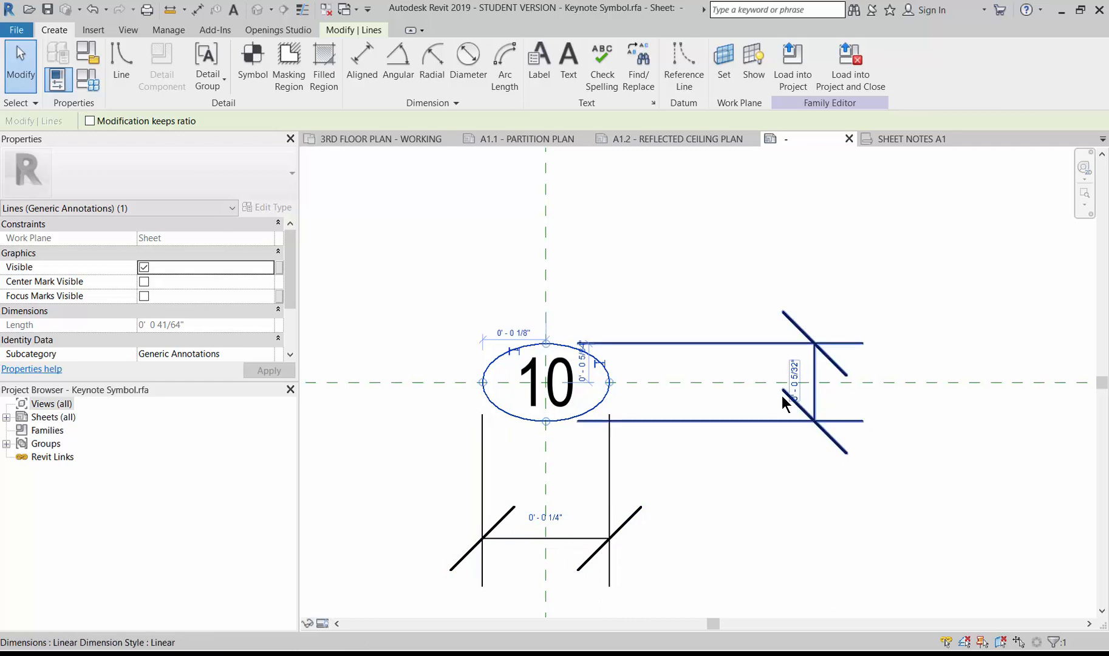
scroll(802, 383, up, 2)
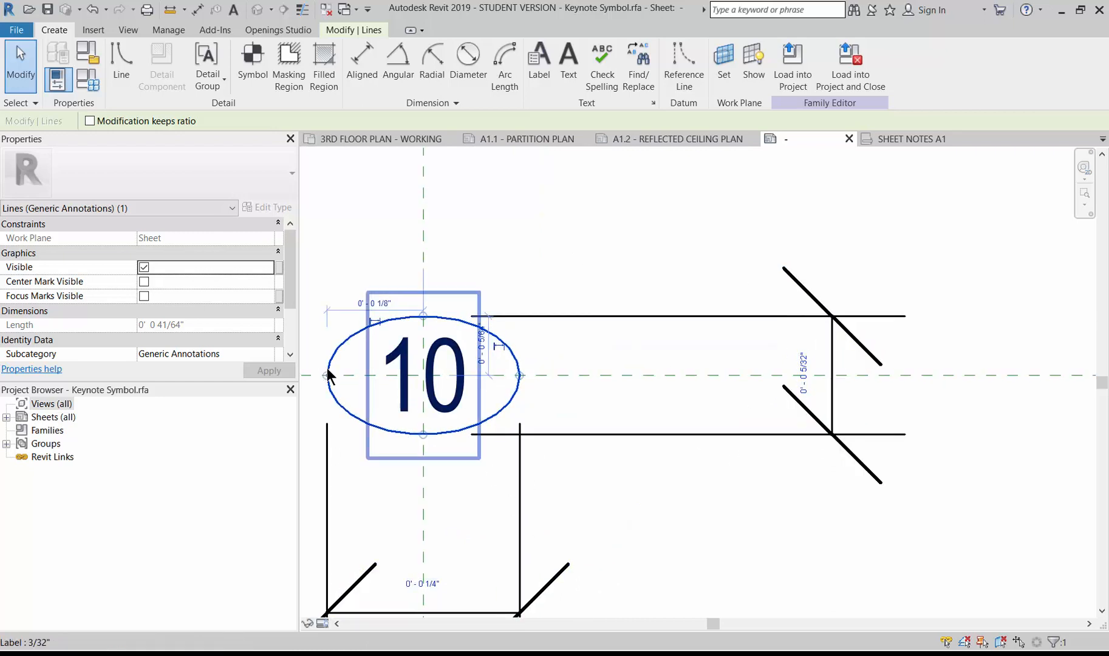
Step: Examine the number label's parameters, including the properties of Keynote Number, and the available Keynote Text and Keynote Filter parameters
click(368, 441)
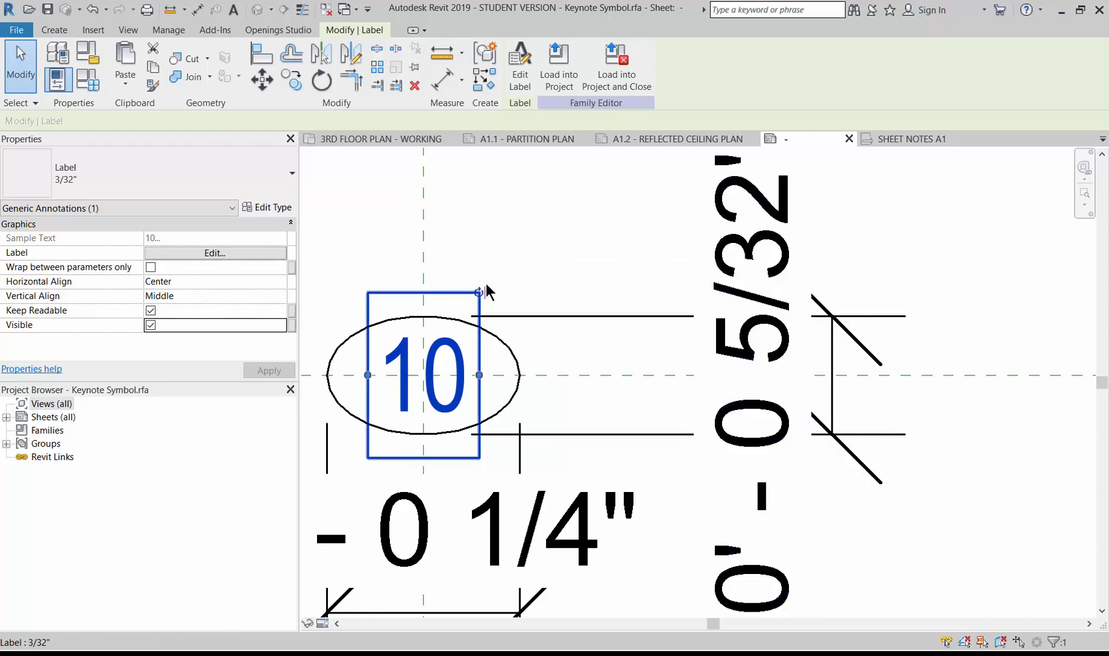
click(182, 254)
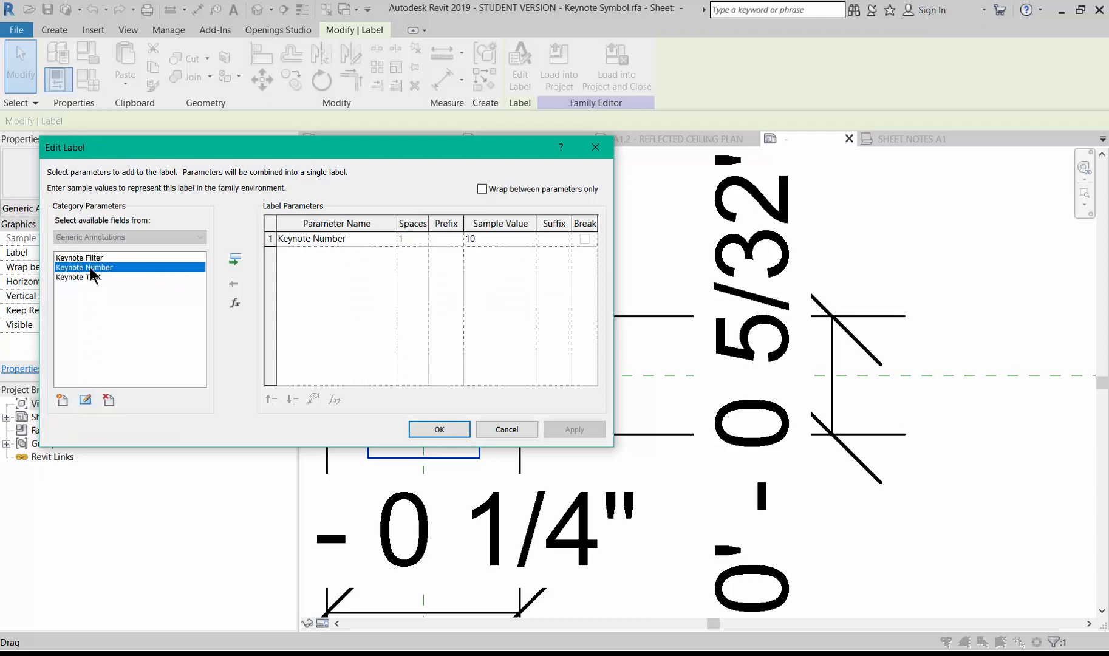
click(85, 399)
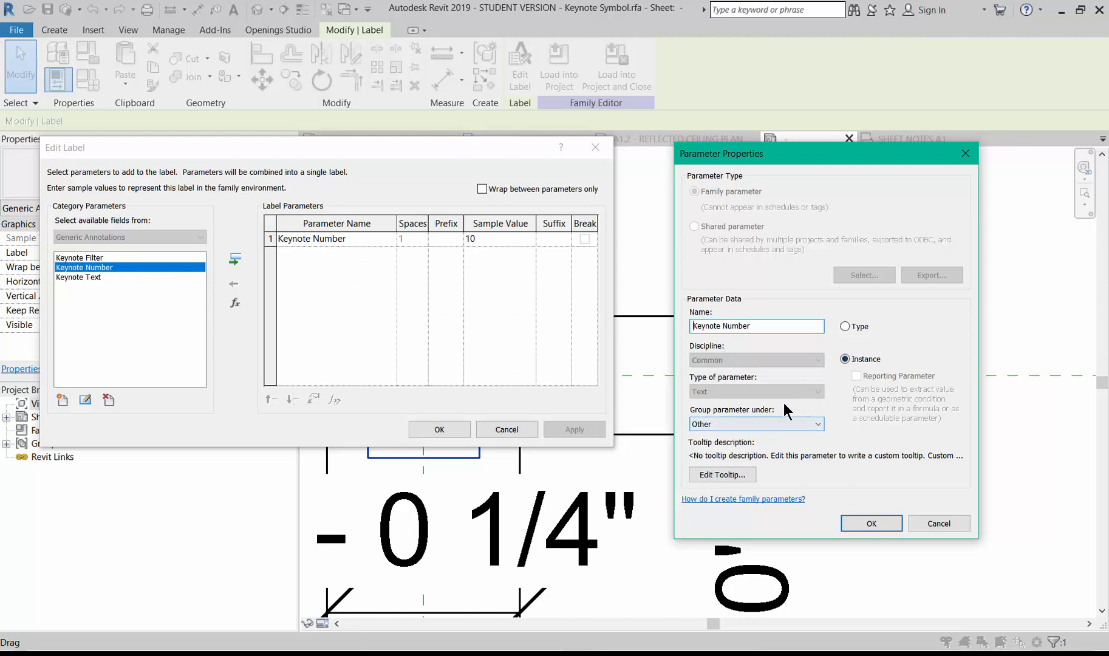
click(870, 523)
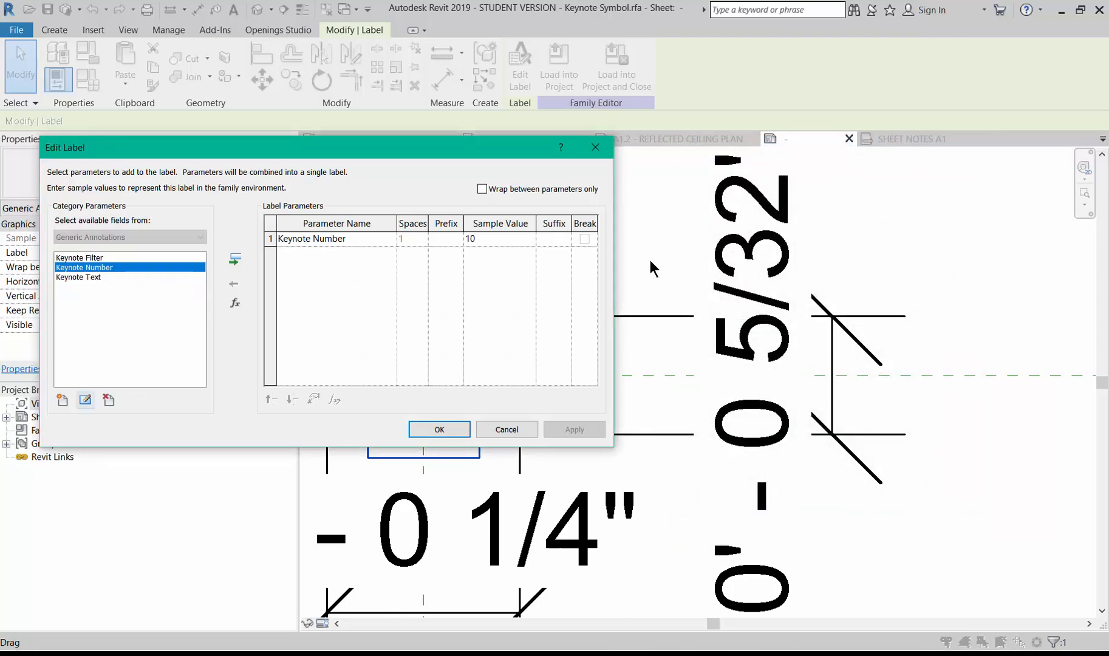
click(68, 277)
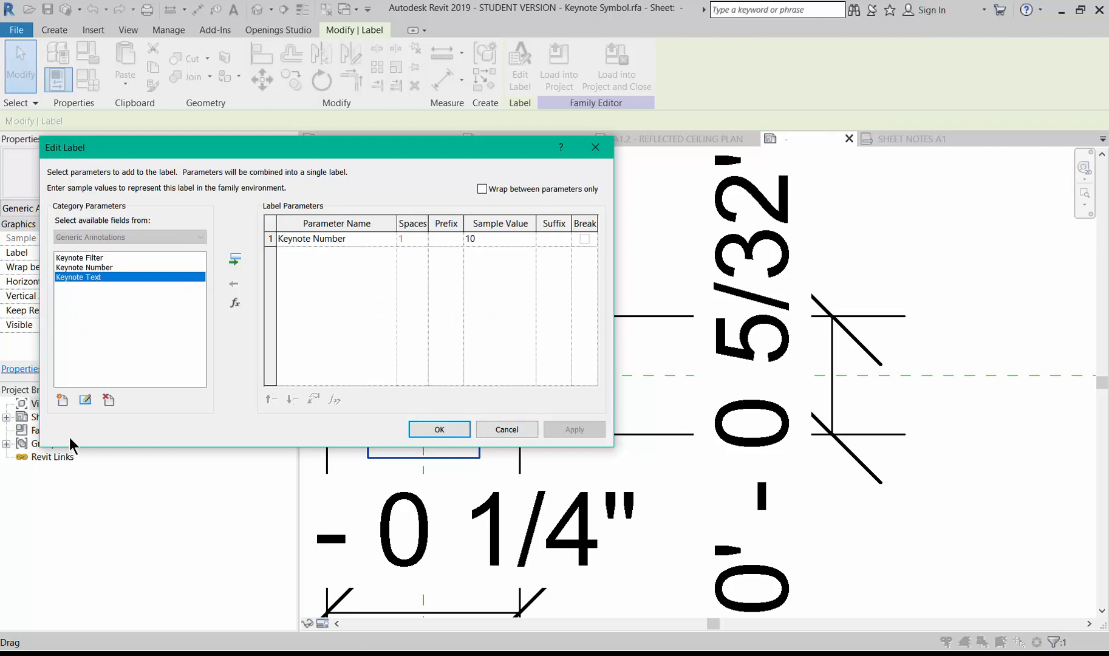
click(86, 258)
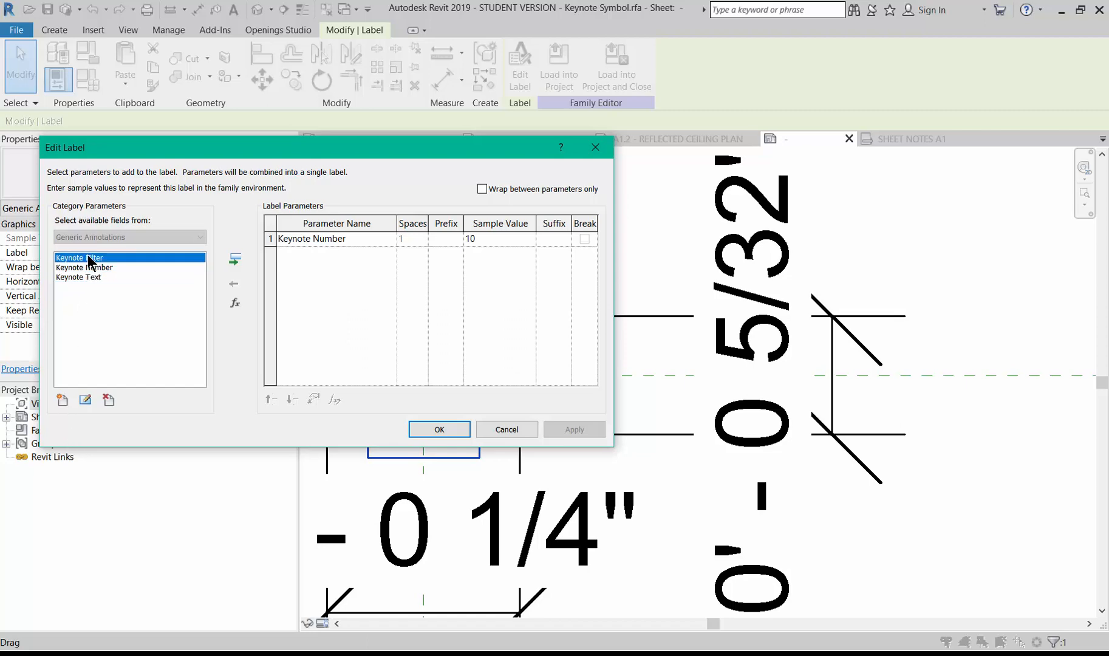
click(444, 428)
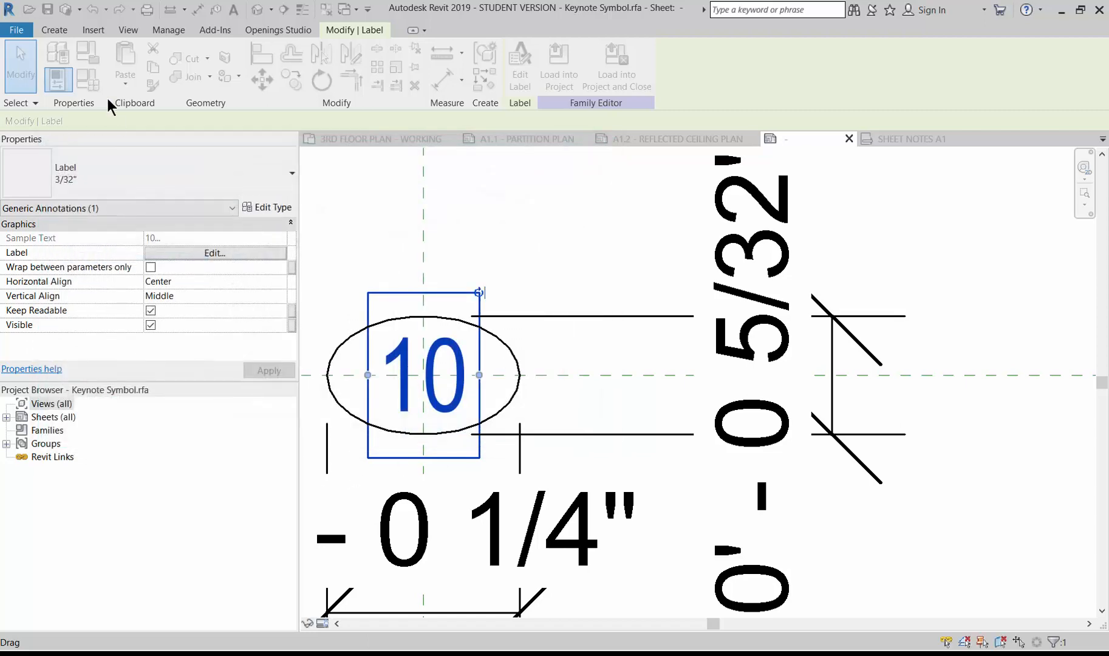
Step: Review the Arrow type's family parameters, checking the parameter properties of Keynote Text and Keynote Filter
click(90, 82)
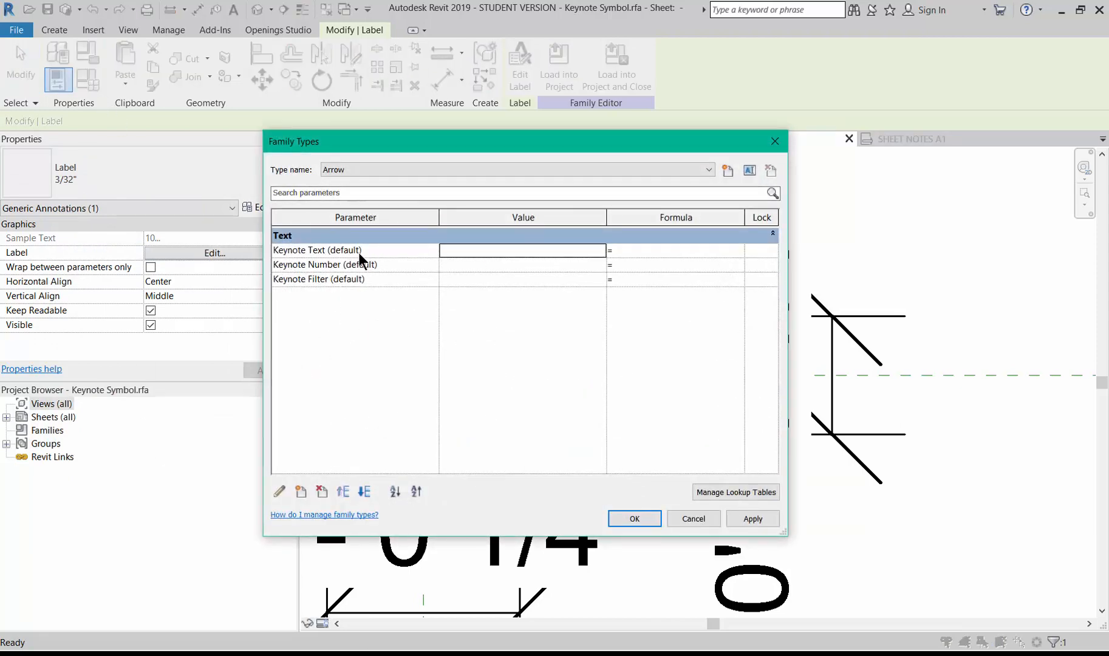
click(296, 267)
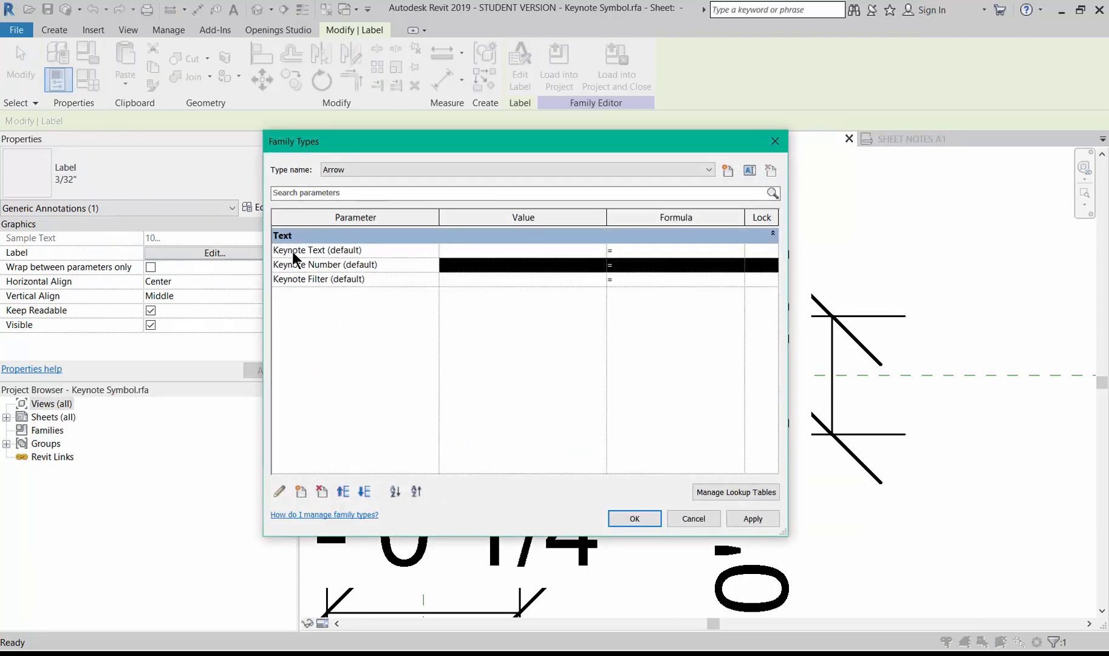
click(293, 252)
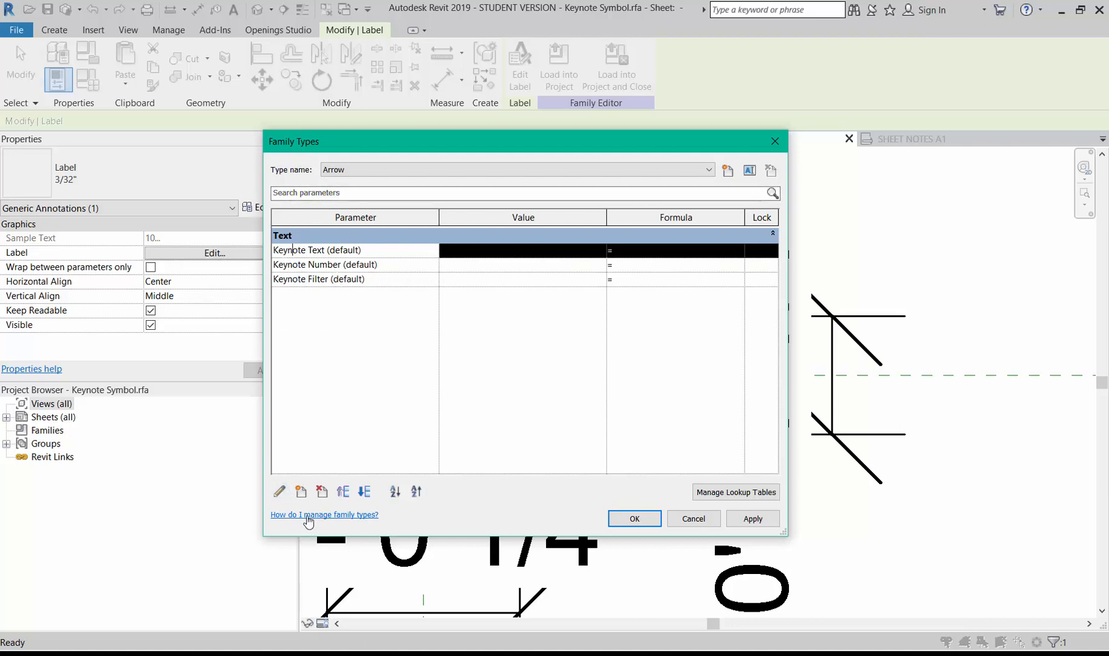
click(278, 490)
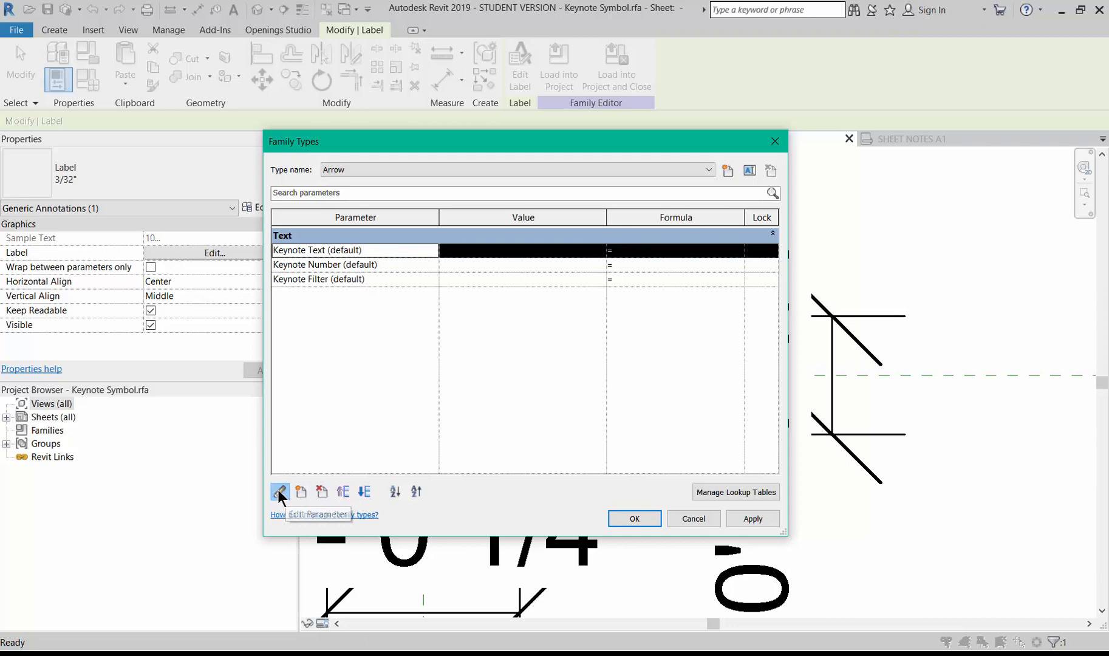
click(278, 490)
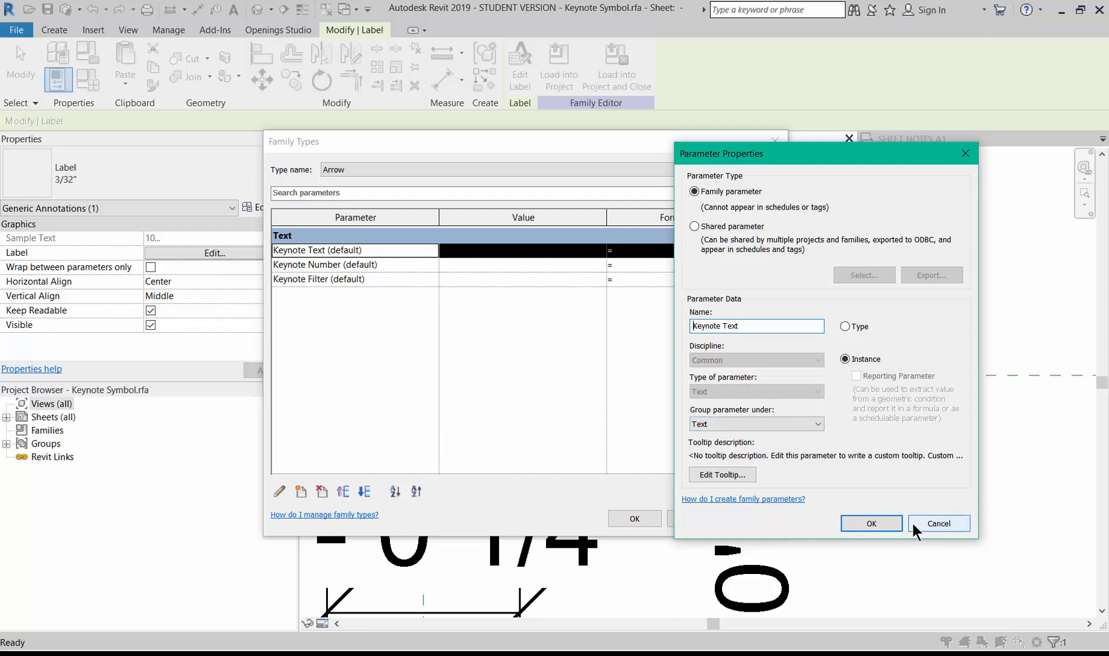
click(870, 524)
click(297, 282)
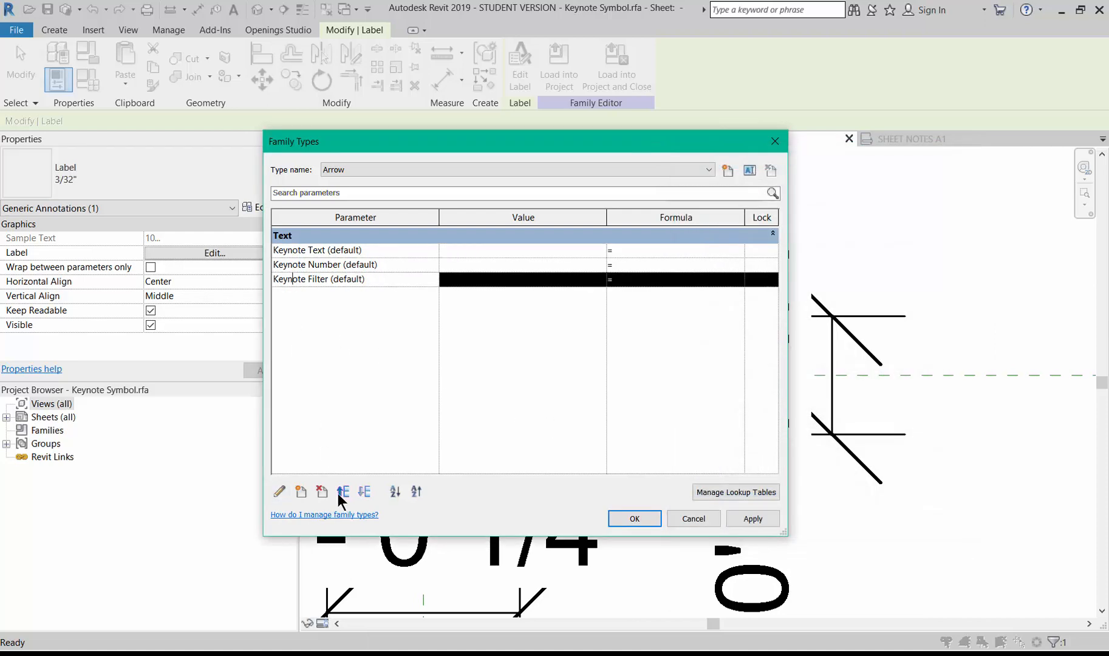
click(278, 492)
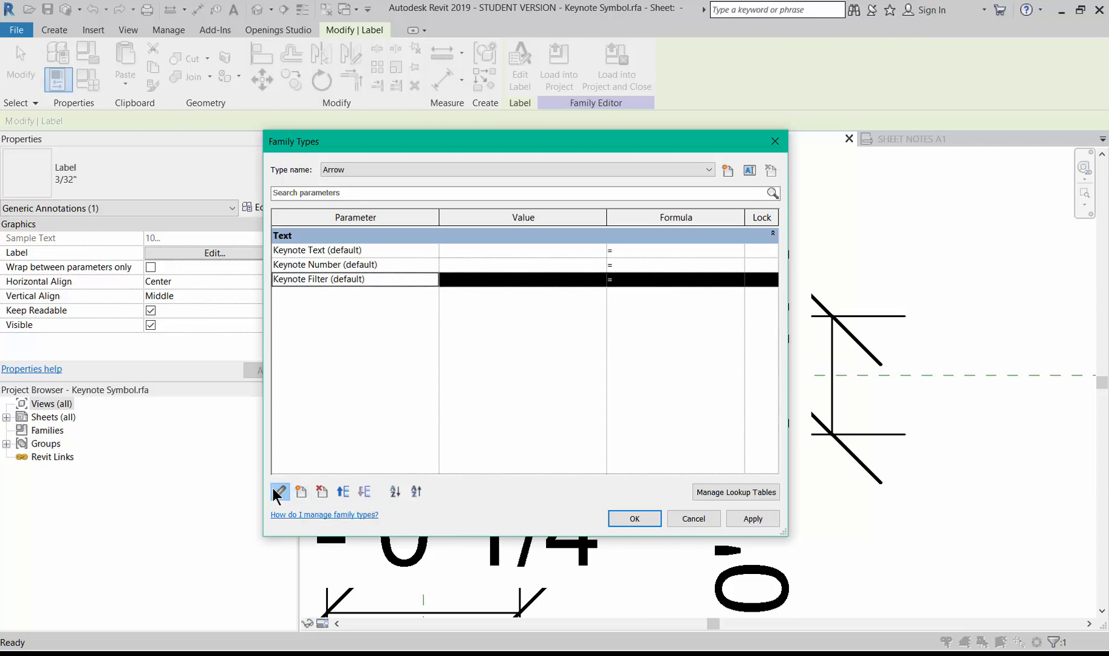
click(278, 492)
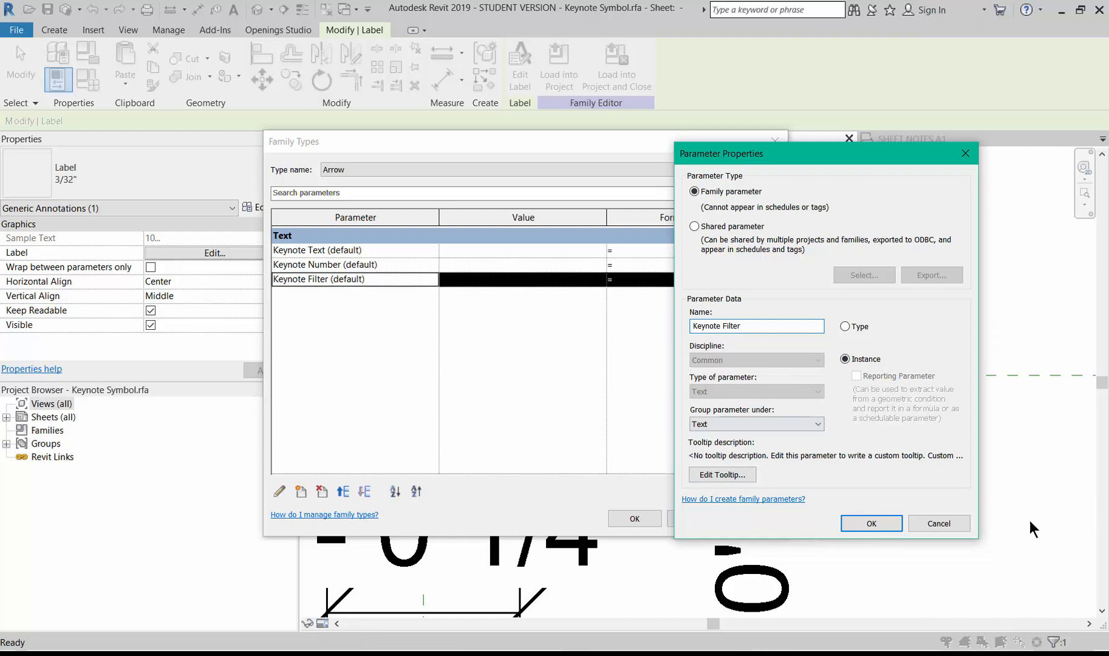
click(871, 524)
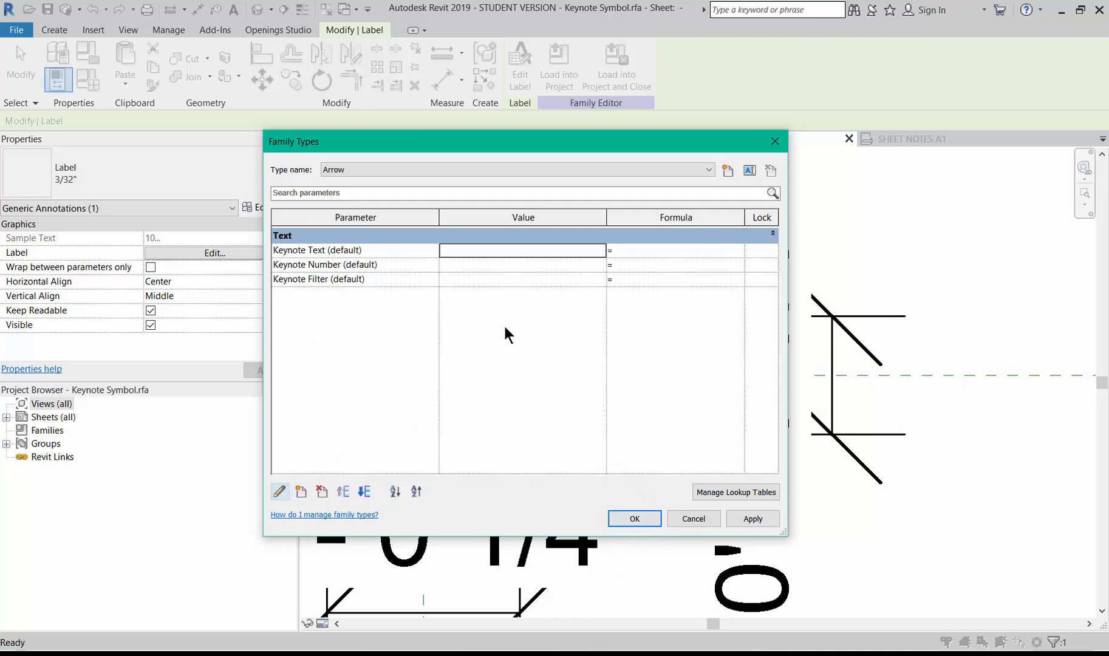
click(633, 519)
click(1016, 321)
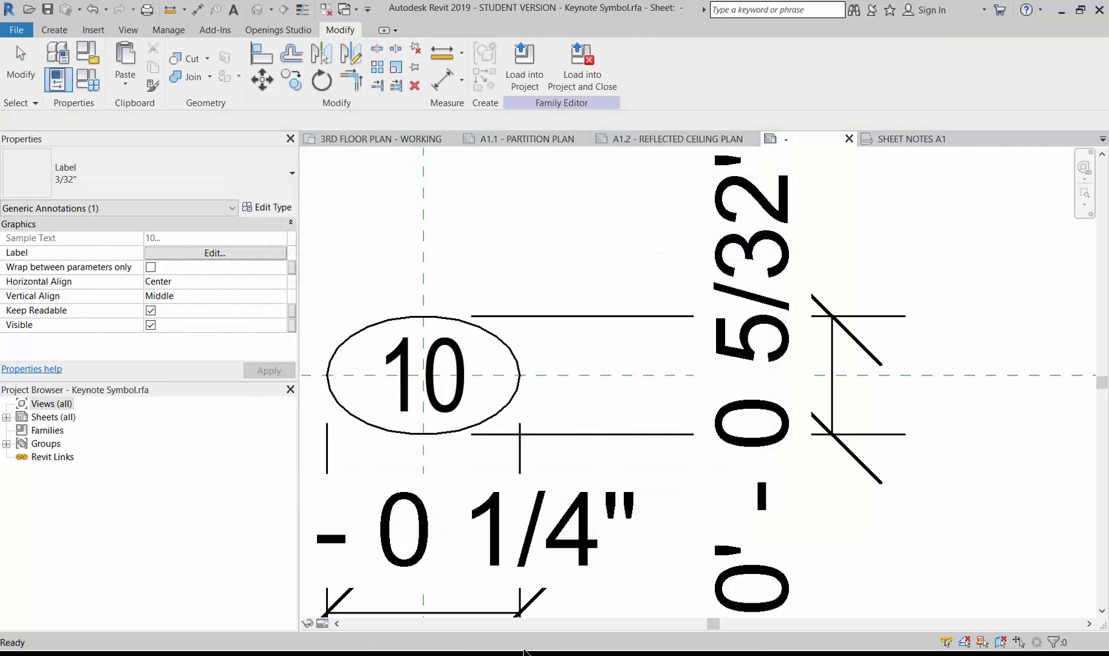
Step: Load the Keynote Symbol family into Project Example.rvt only, leaving out the test copy project
scroll(1015, 311, down, 1)
scroll(896, 364, down, 2)
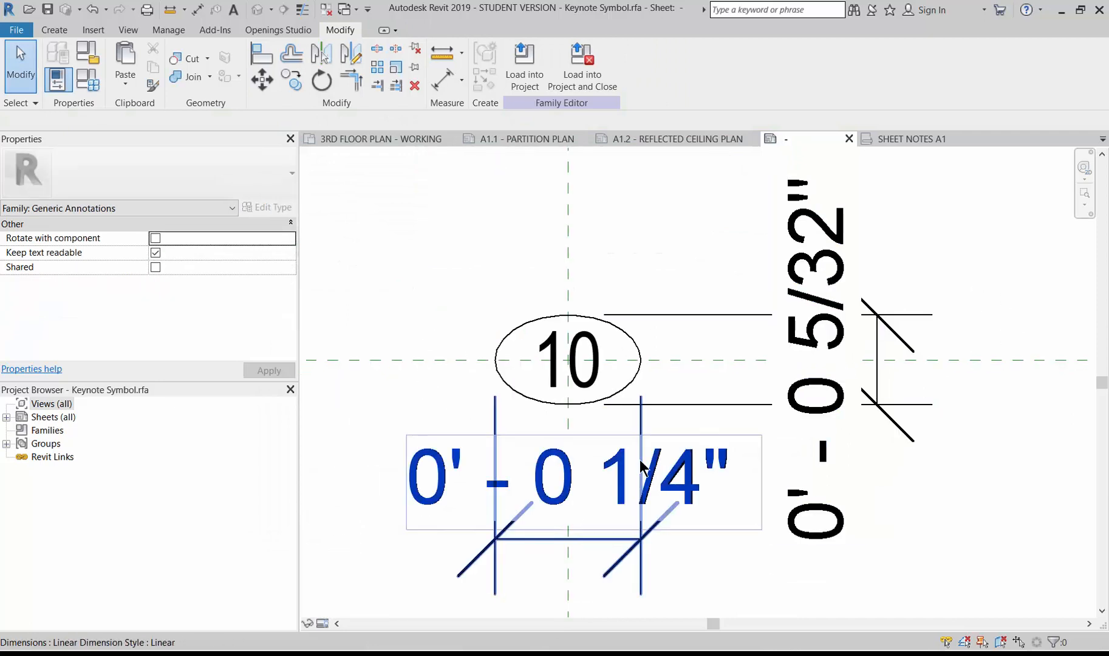
click(593, 406)
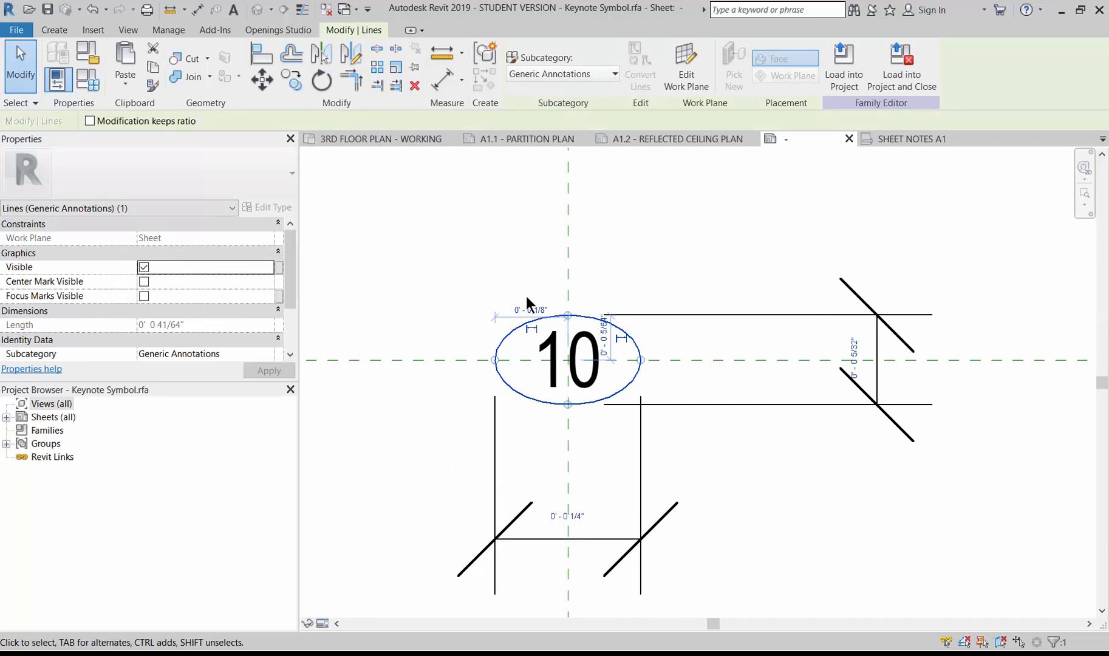
click(445, 260)
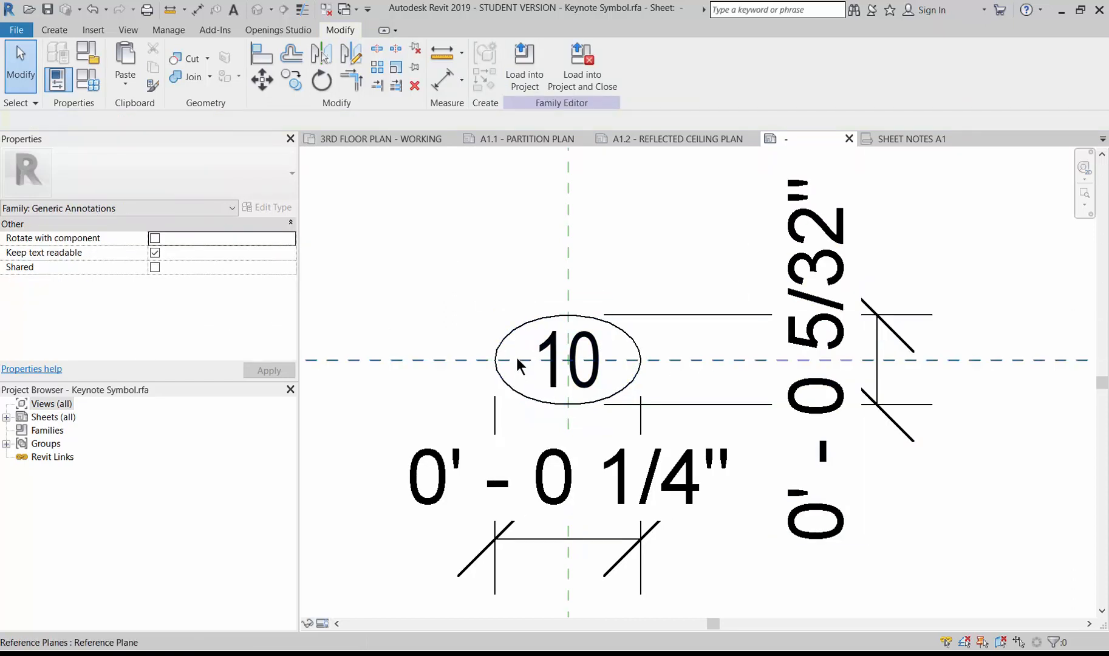
click(523, 78)
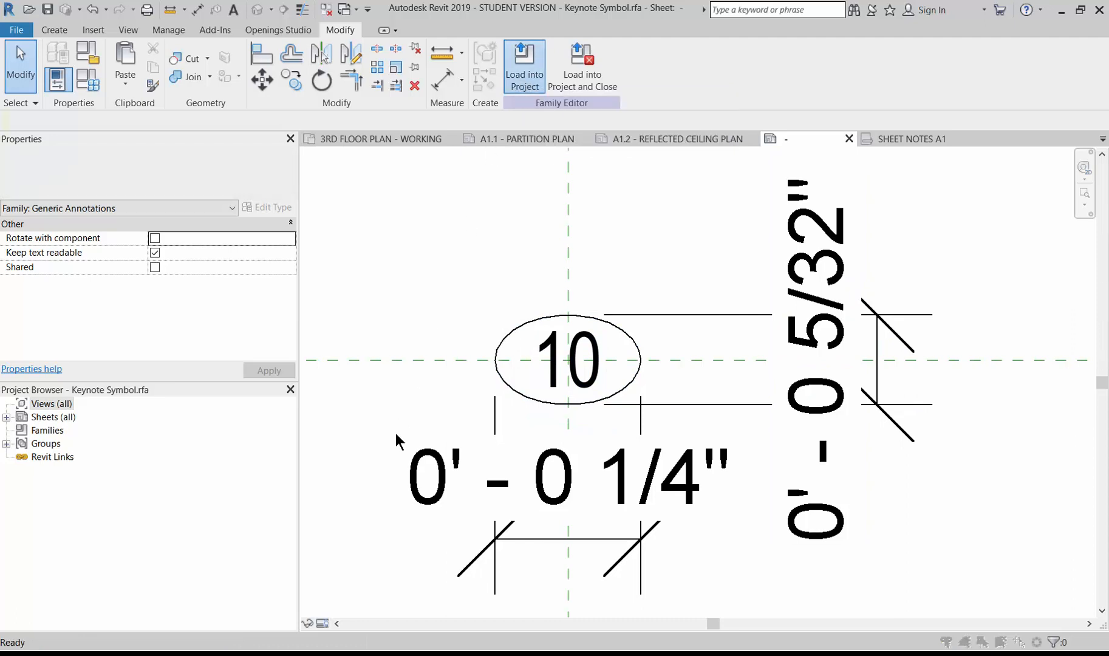
click(461, 265)
click(461, 253)
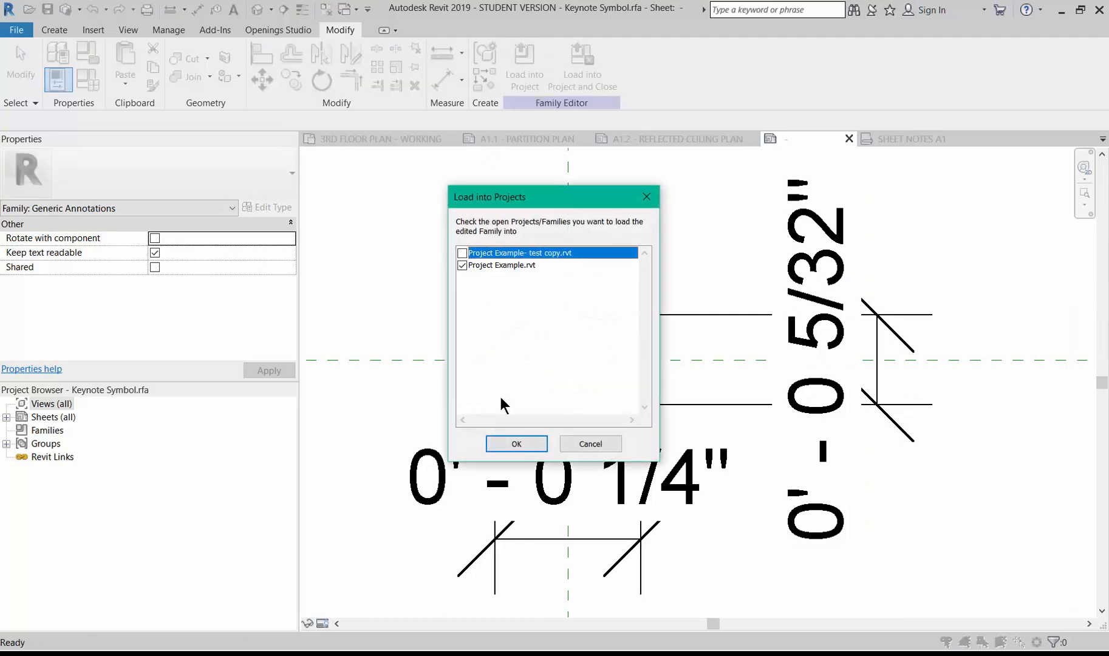
click(516, 444)
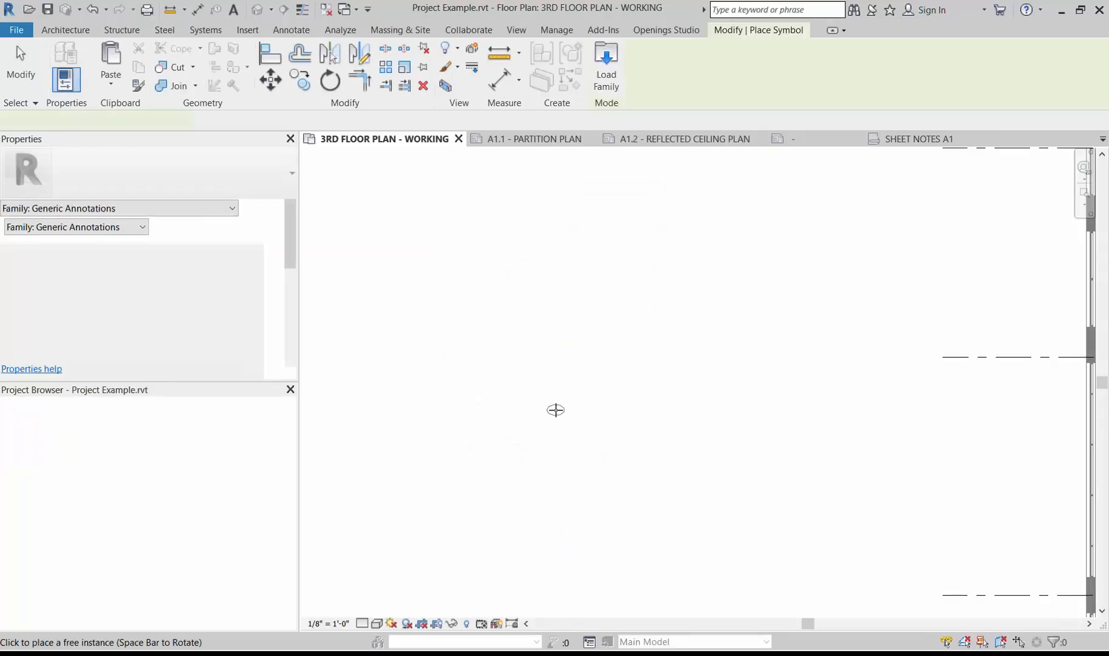
scroll(745, 325, down, 5)
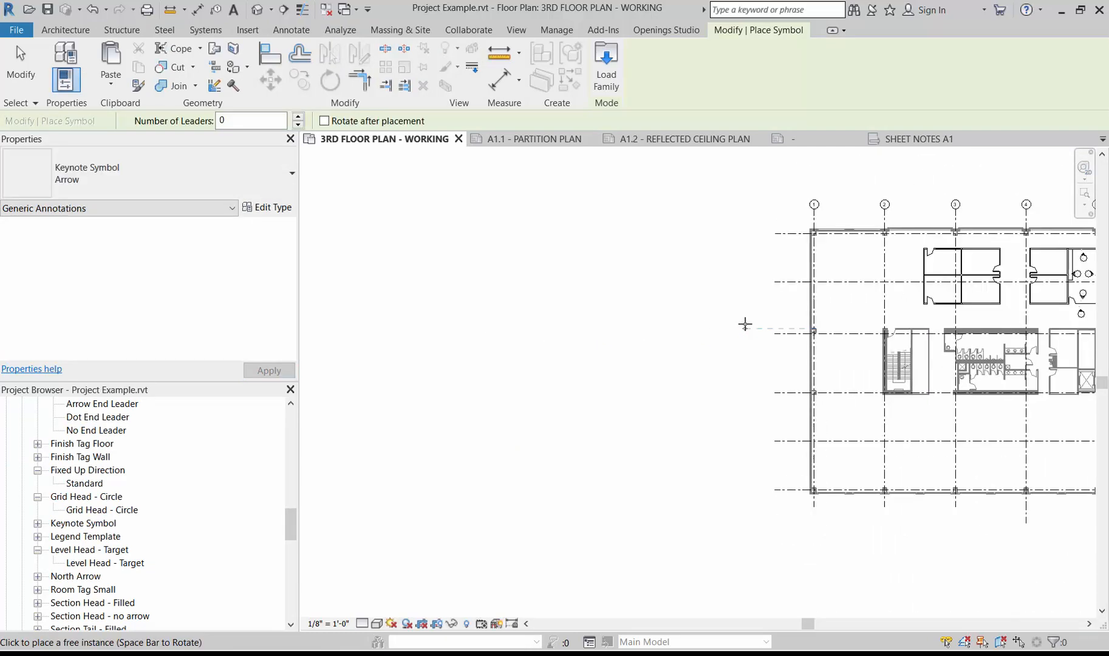
scroll(985, 315, up, 3)
scroll(985, 314, up, 3)
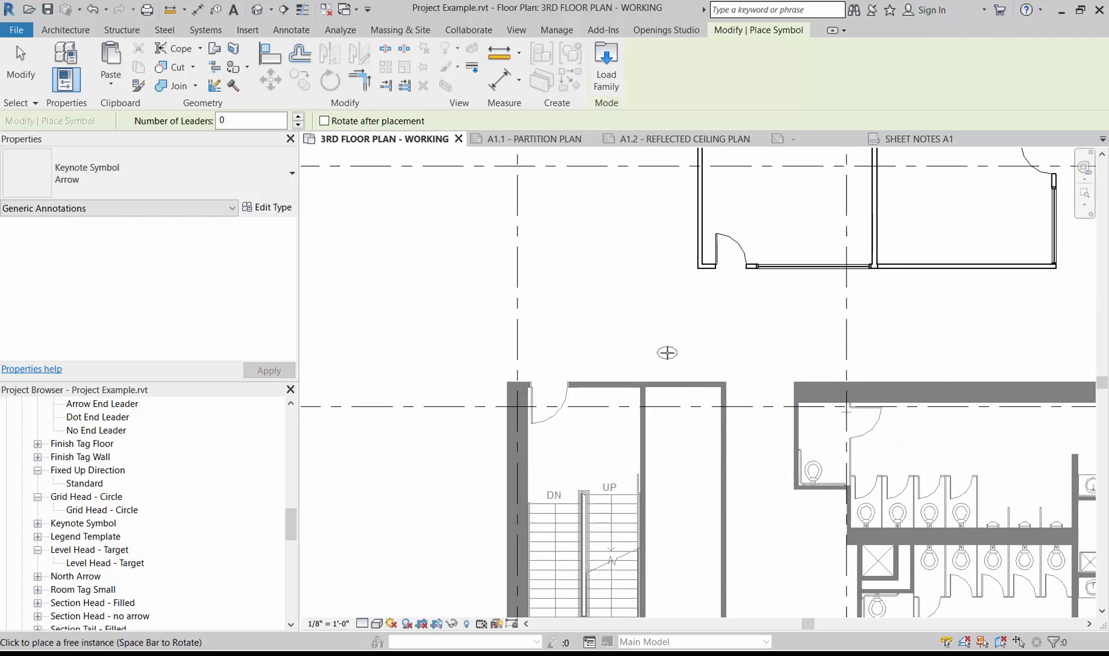
key(Escape)
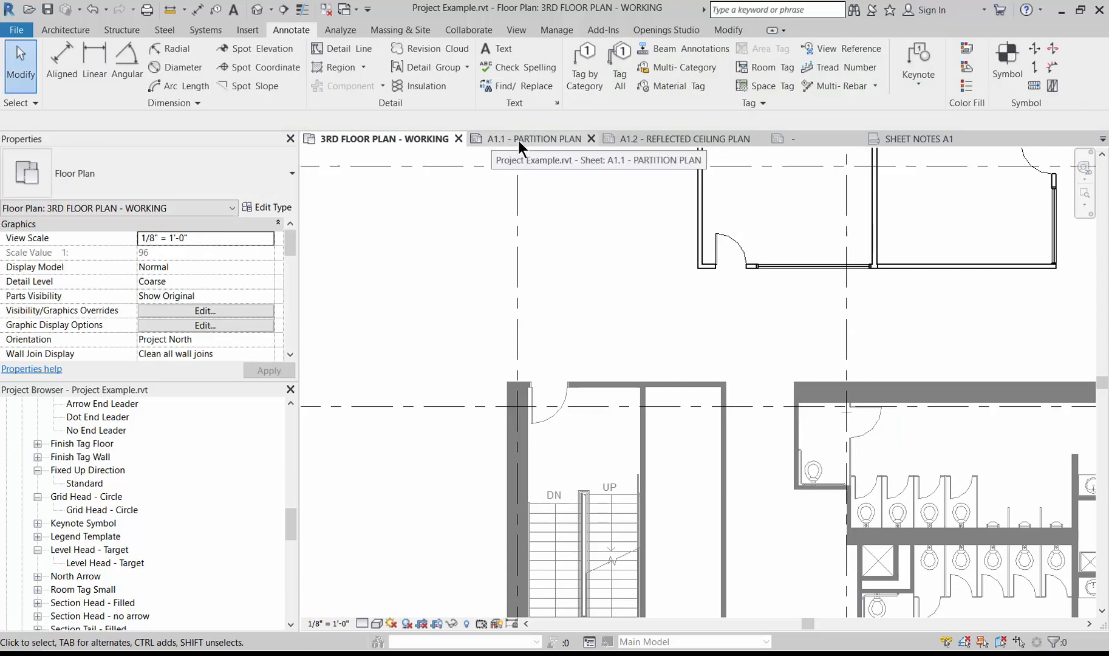
Step: Switch to sheet A1.1 - PARTITION PLAN and activate its floor plan viewport
click(518, 140)
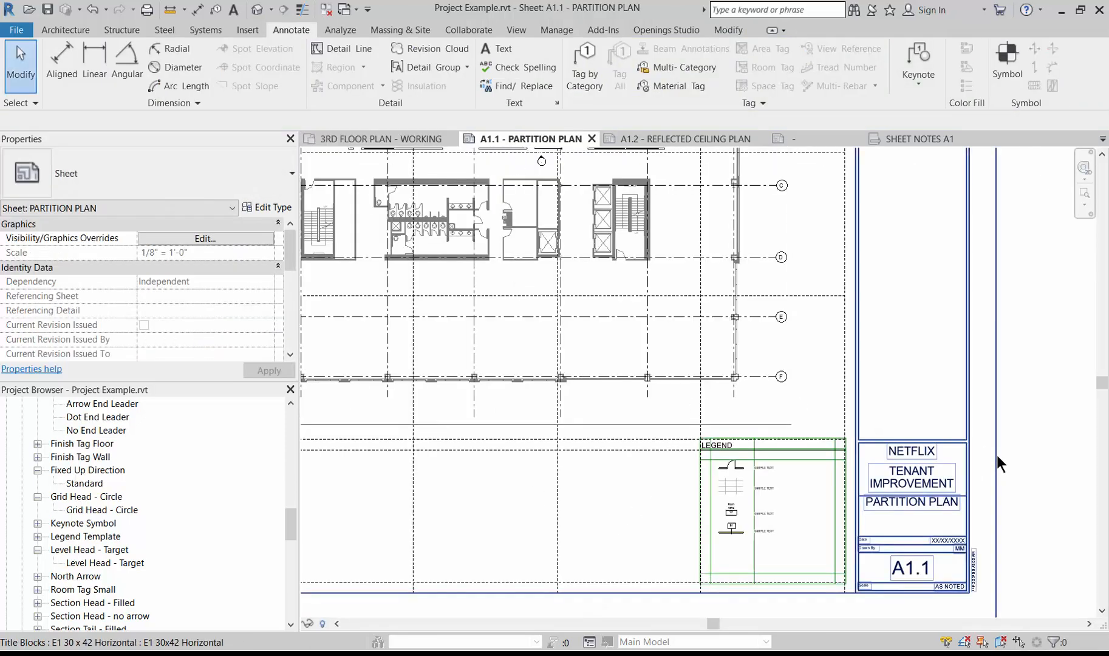
scroll(996, 454, down, 4)
scroll(626, 242, up, 6)
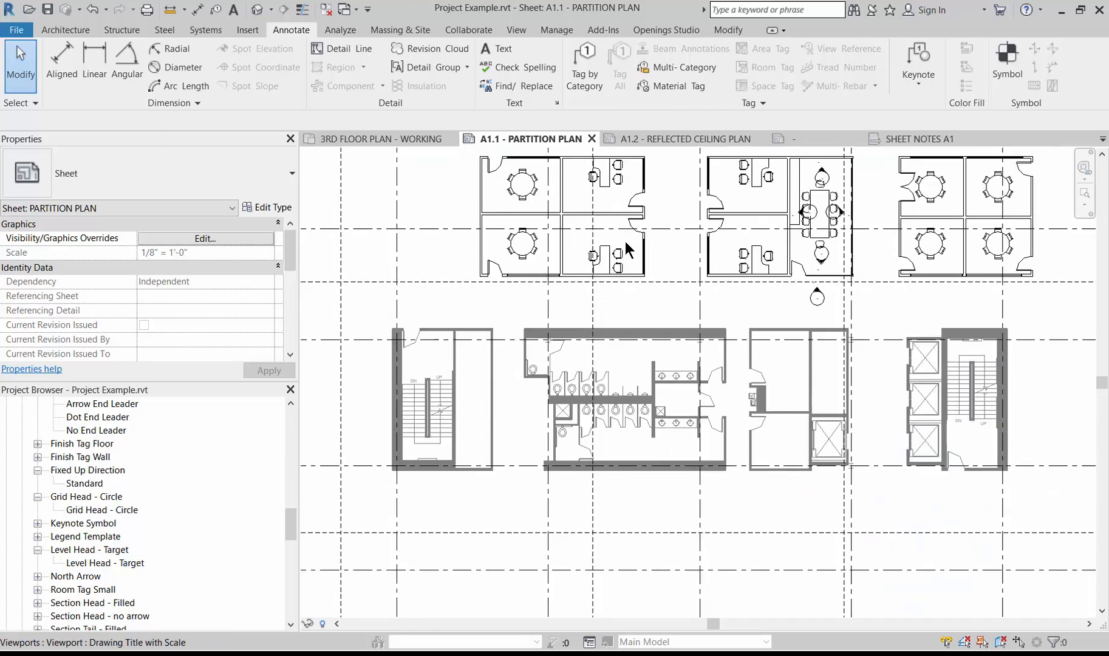
scroll(625, 243, up, 2)
click(456, 333)
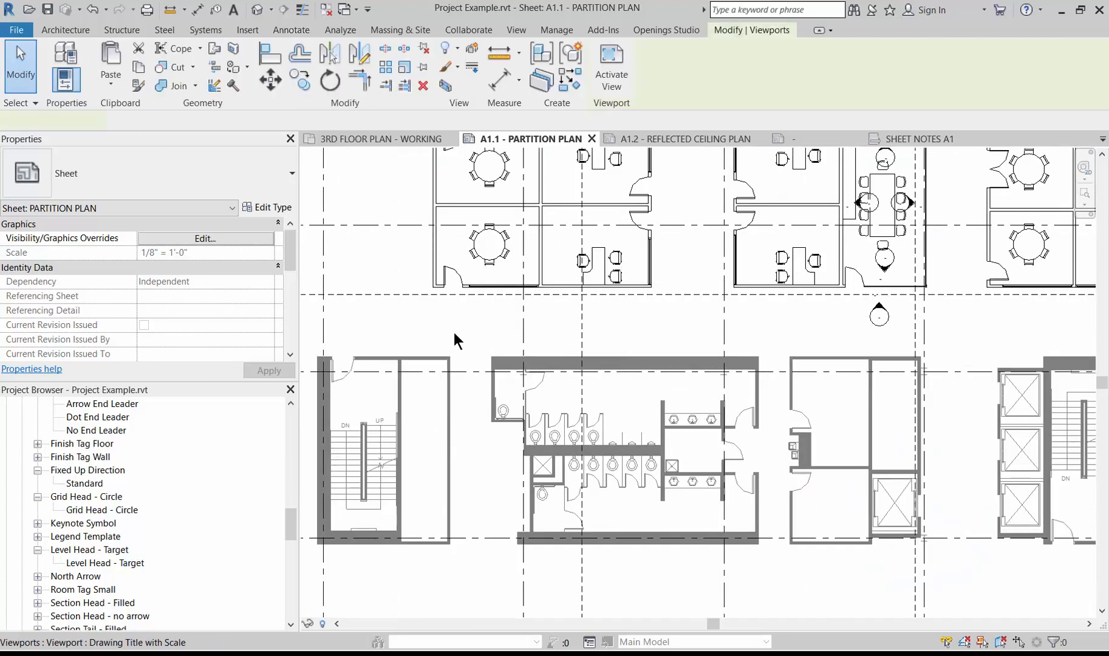
right_click(456, 333)
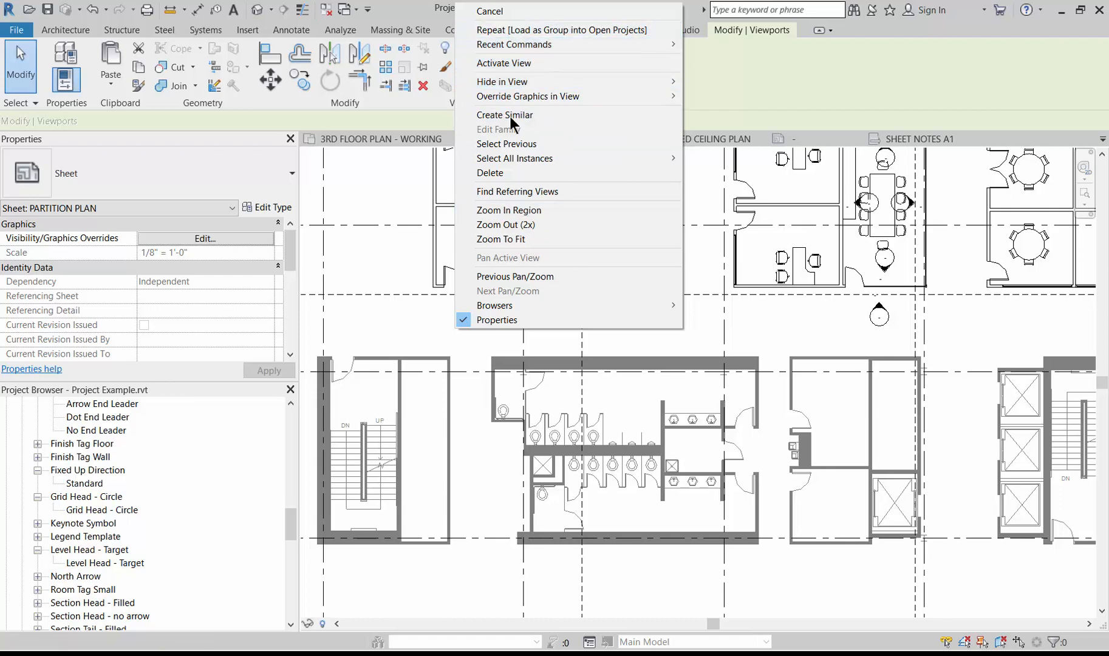
click(504, 62)
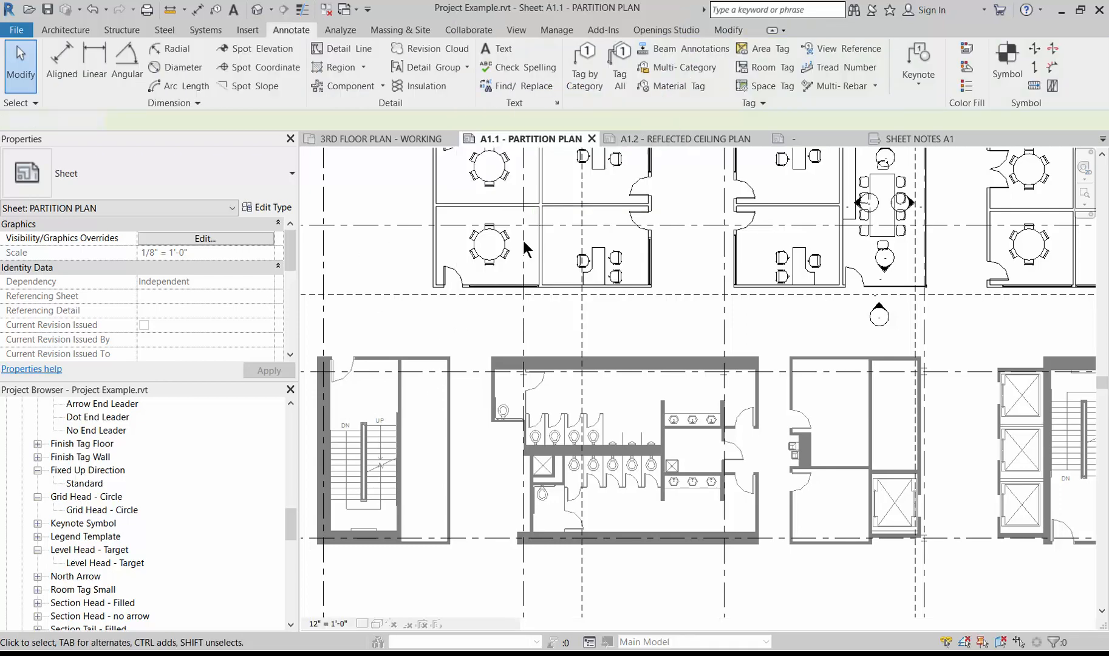
Step: Place one Arrow-type Keynote Symbol without leaders in the corridor just below the door of the round-table meeting room
click(1005, 64)
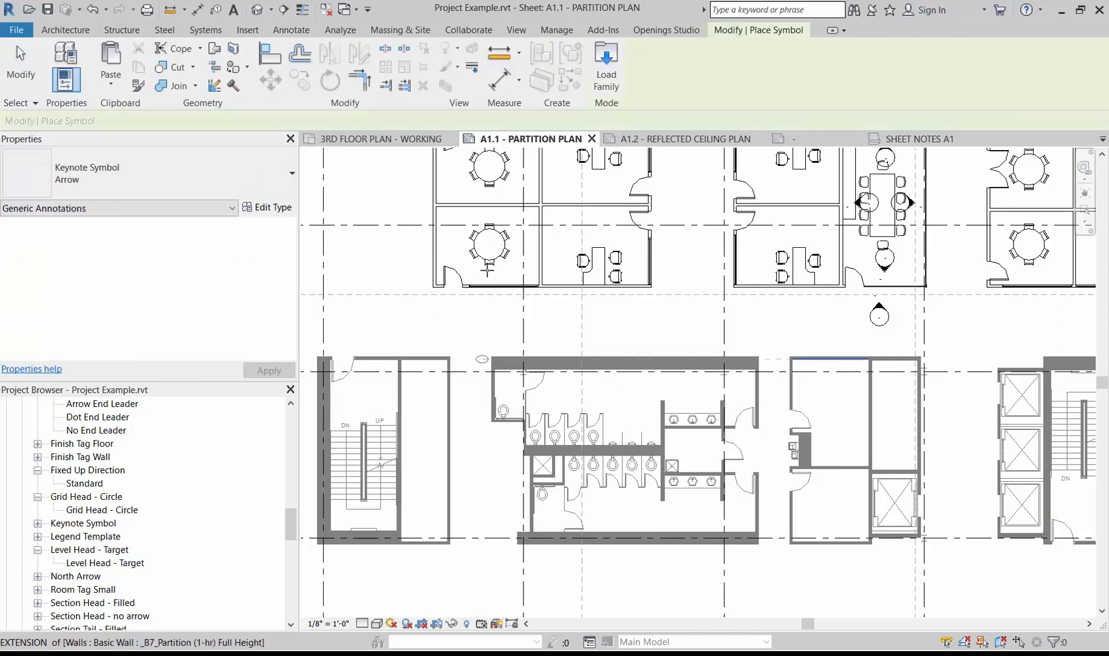
scroll(463, 361, up, 4)
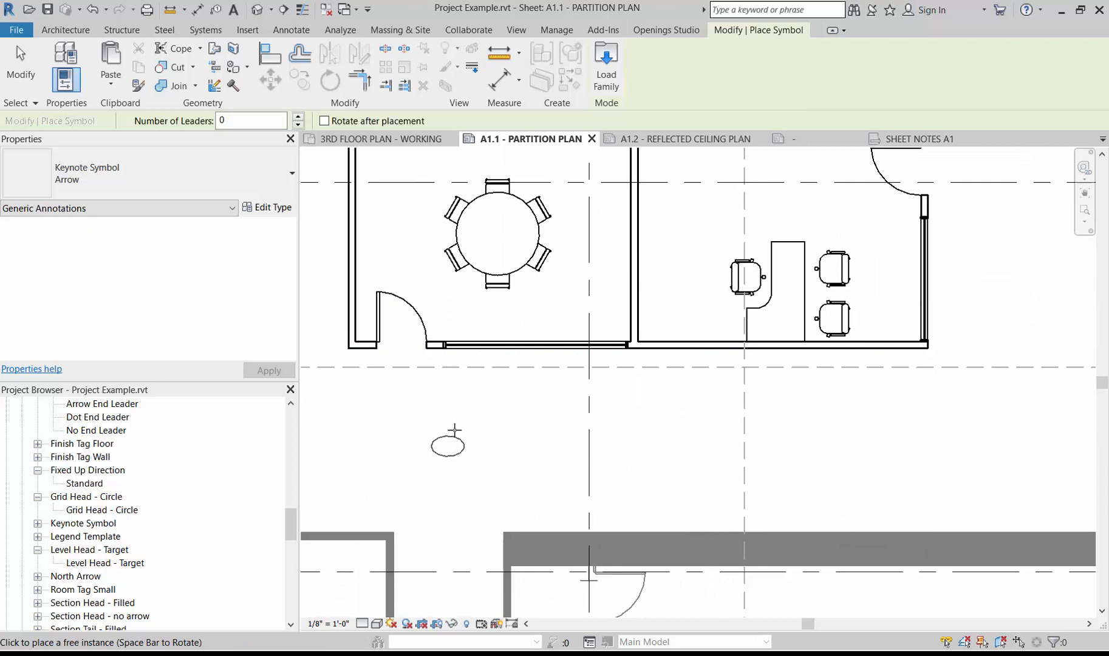
click(443, 424)
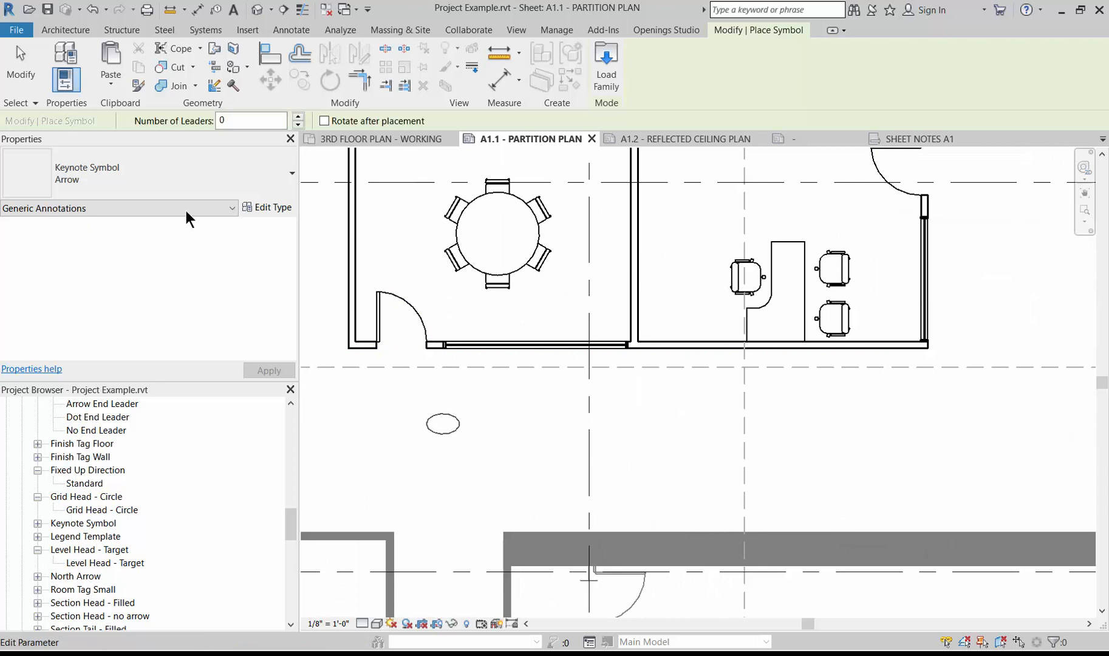
click(18, 77)
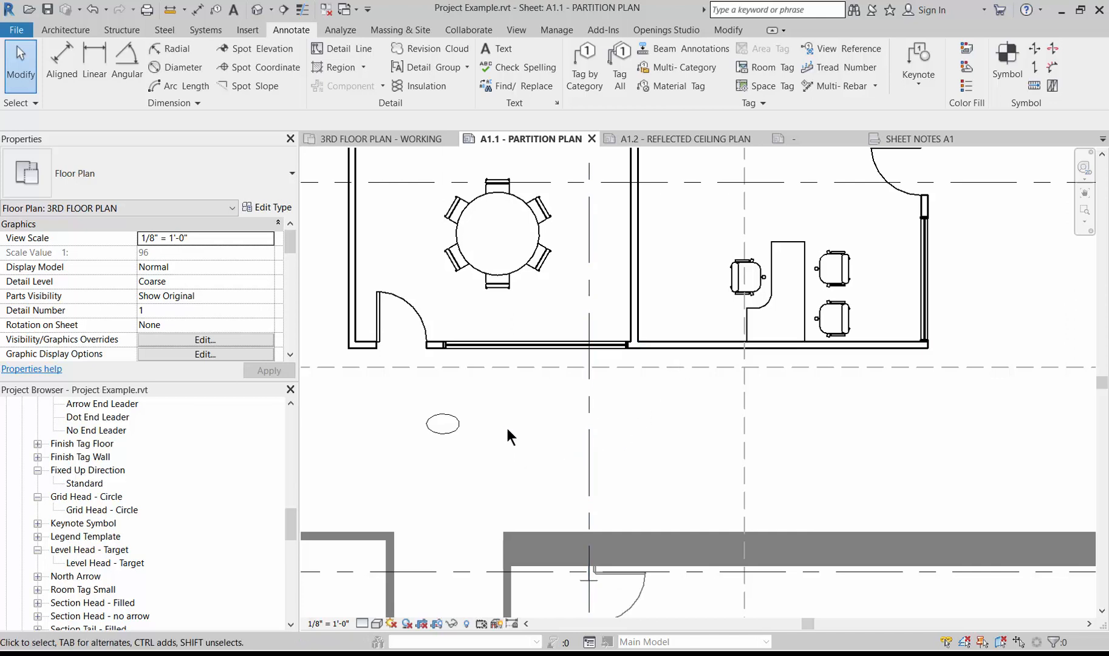
Step: Add a leader to the placed keynote symbol and move it to the symbol's right side so it runs straight horizontally
click(456, 423)
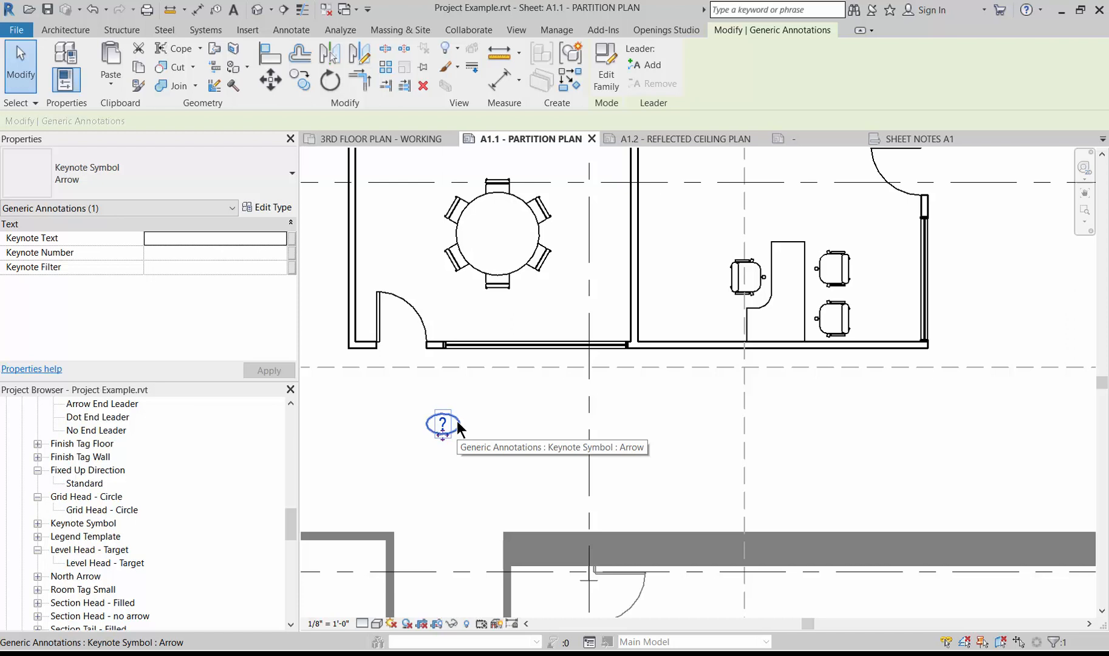
click(646, 66)
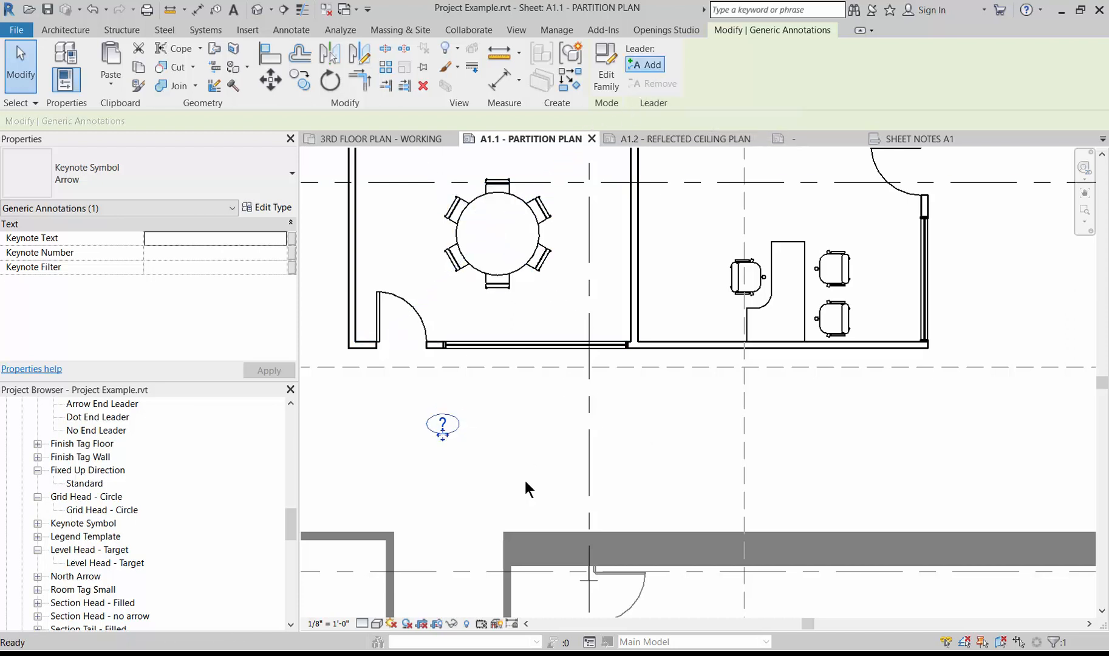
scroll(774, 425, down, 2)
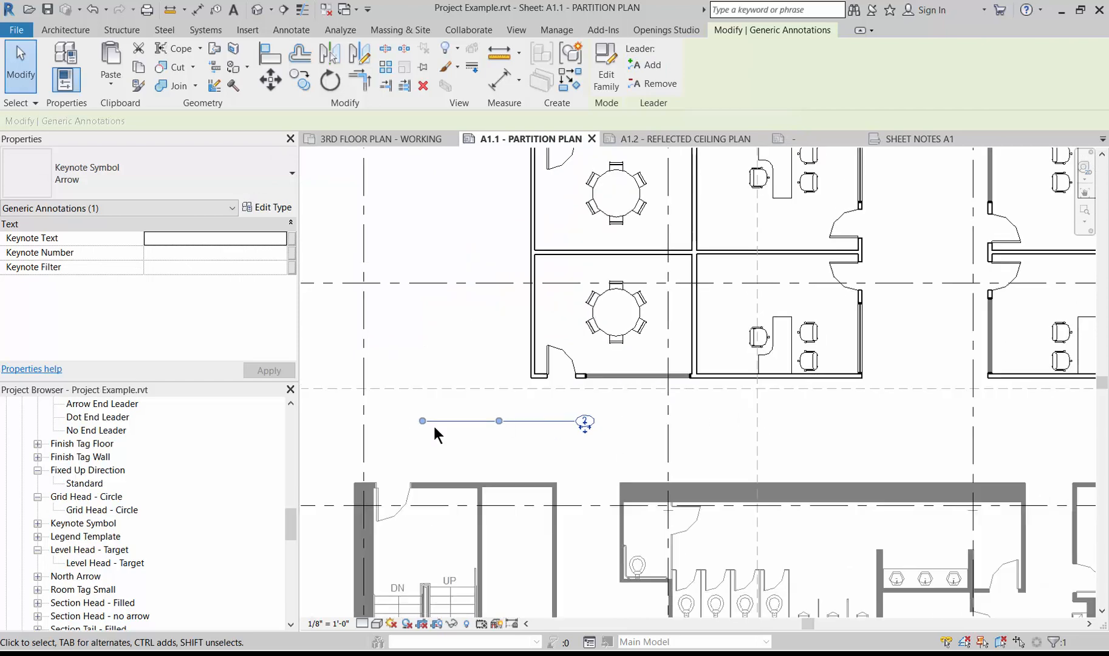
drag(658, 432, 648, 435)
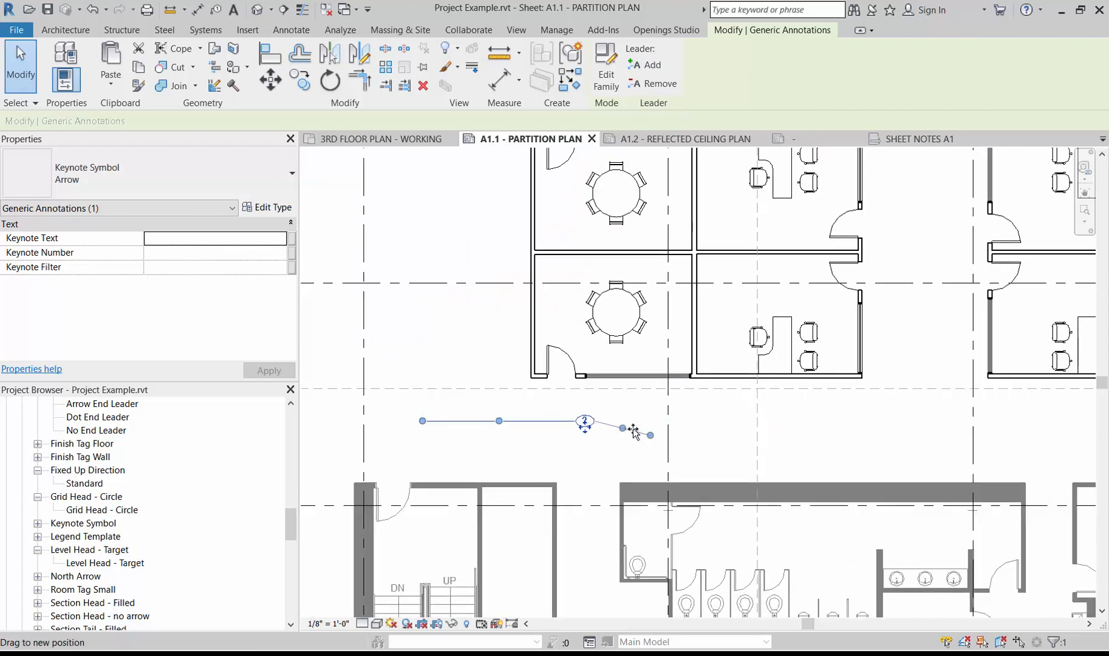
scroll(638, 432, up, 5)
drag(576, 405, 559, 383)
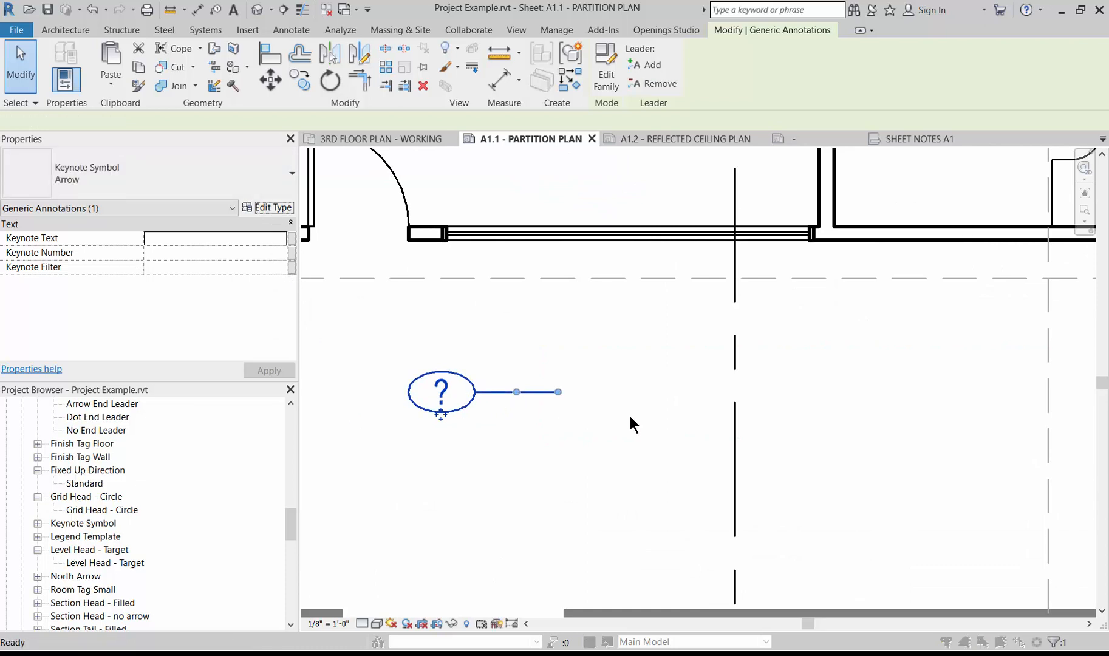
Step: Set the Arrow type's leader arrowhead to Arrow Filled 15 Degree and aim the leader at the meeting room's glazed wall with a horizontal elbow
click(780, 290)
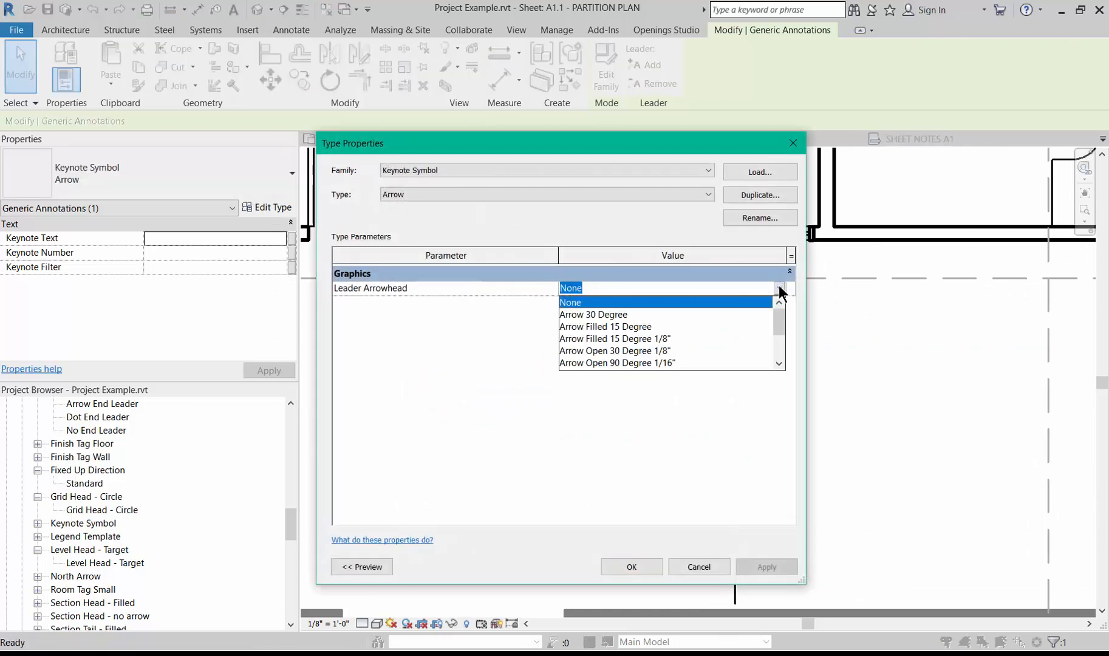
click(601, 323)
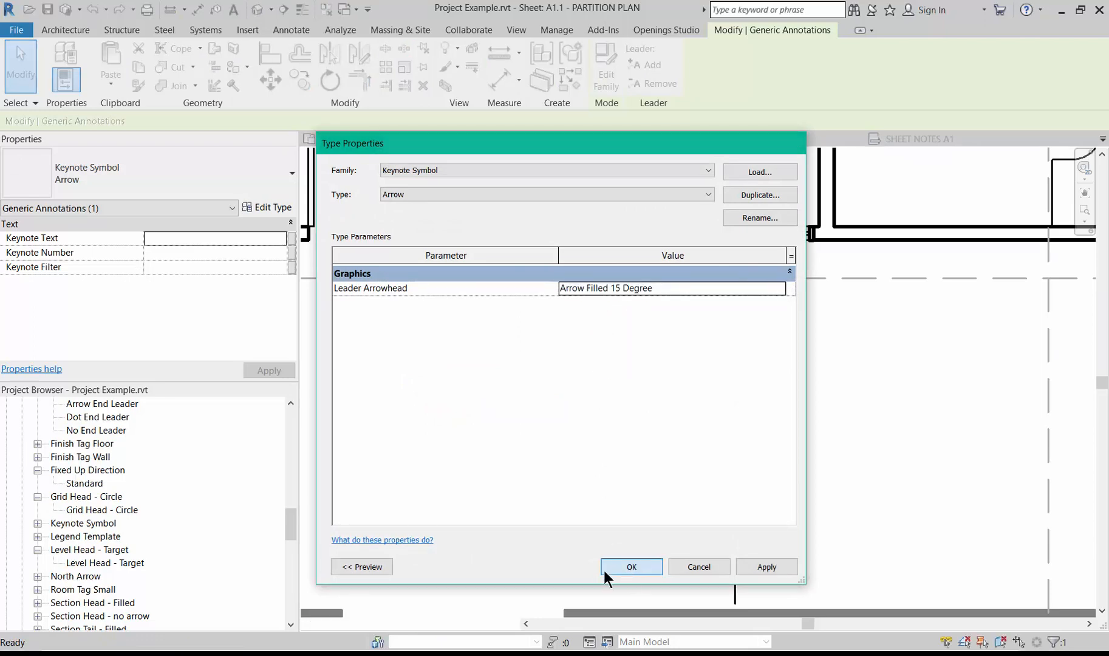
click(625, 568)
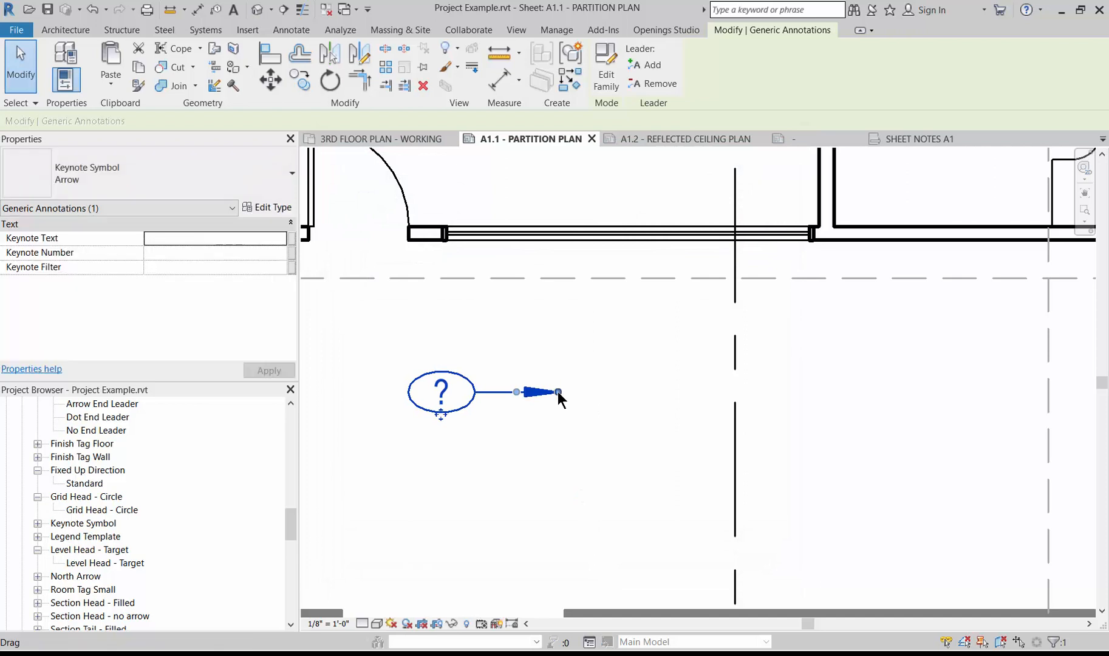
drag(582, 230, 586, 239)
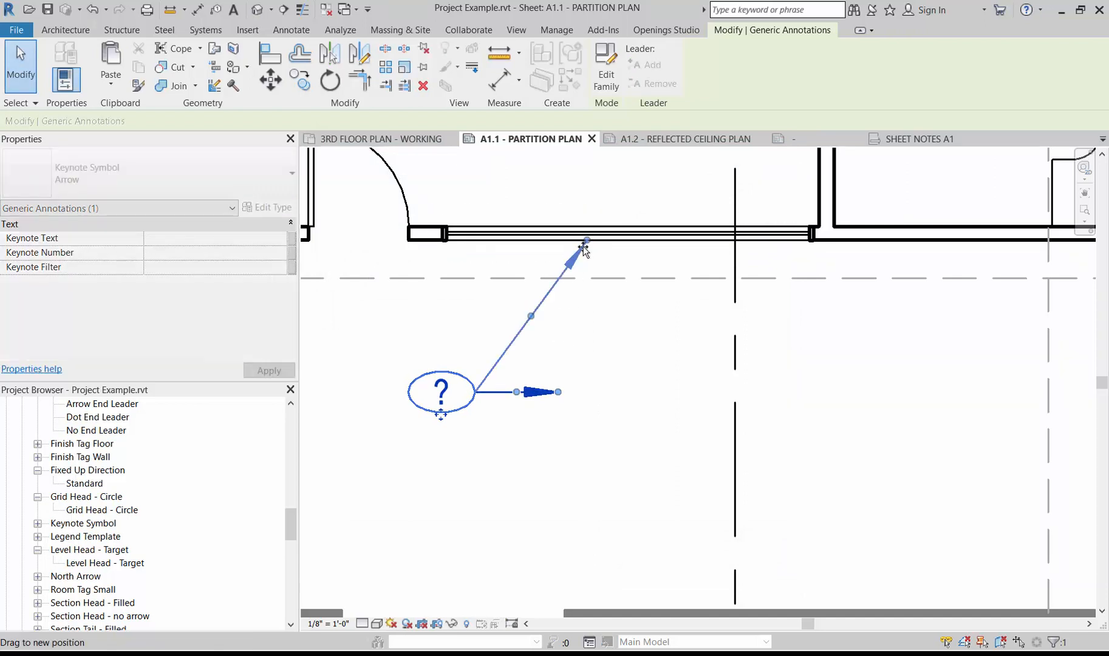
drag(531, 315, 532, 392)
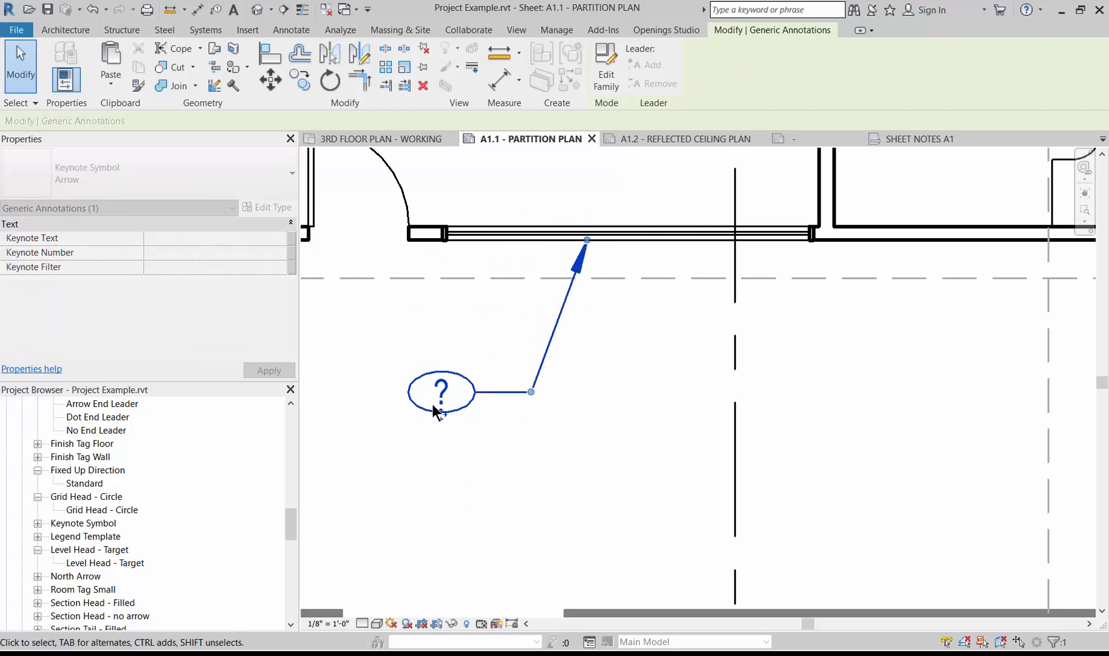
Step: Give the keynote symbol the number 1, the keynote text TEST NOTE 1 and the keynote filter A1.1
click(443, 396)
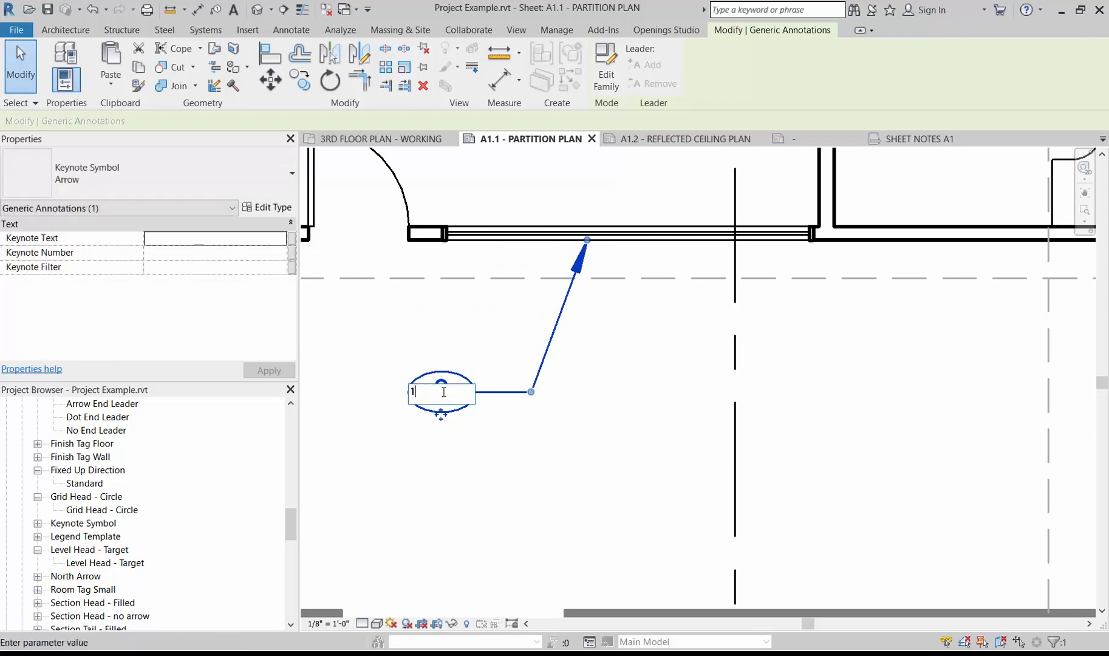
text(1)
key(Return)
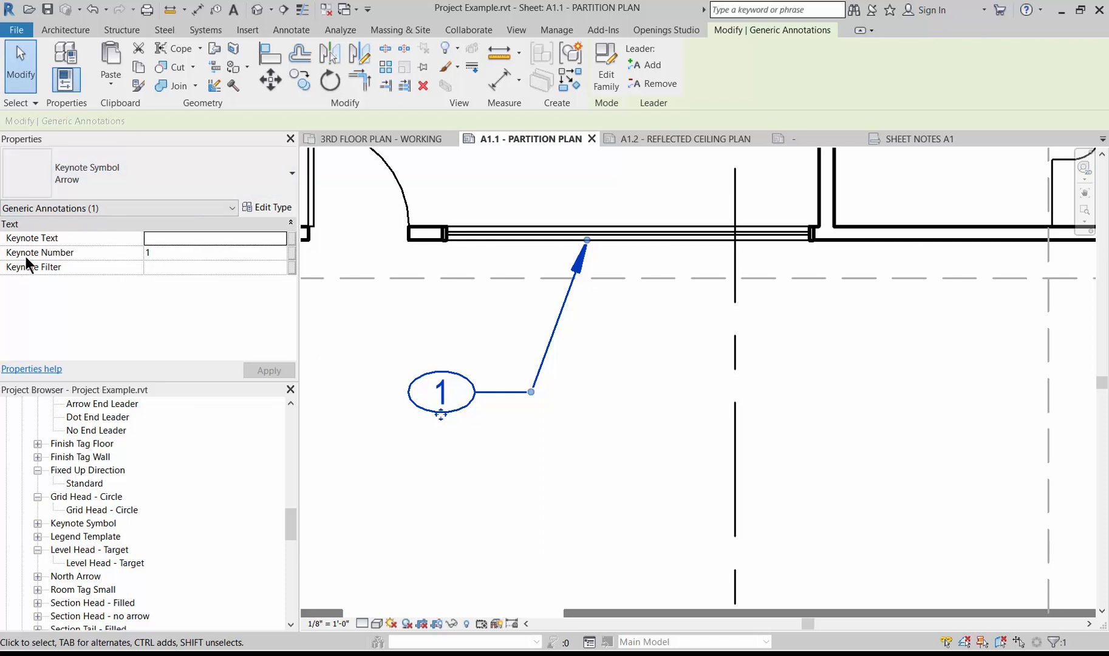
click(165, 236)
text(TEST NOTE 1)
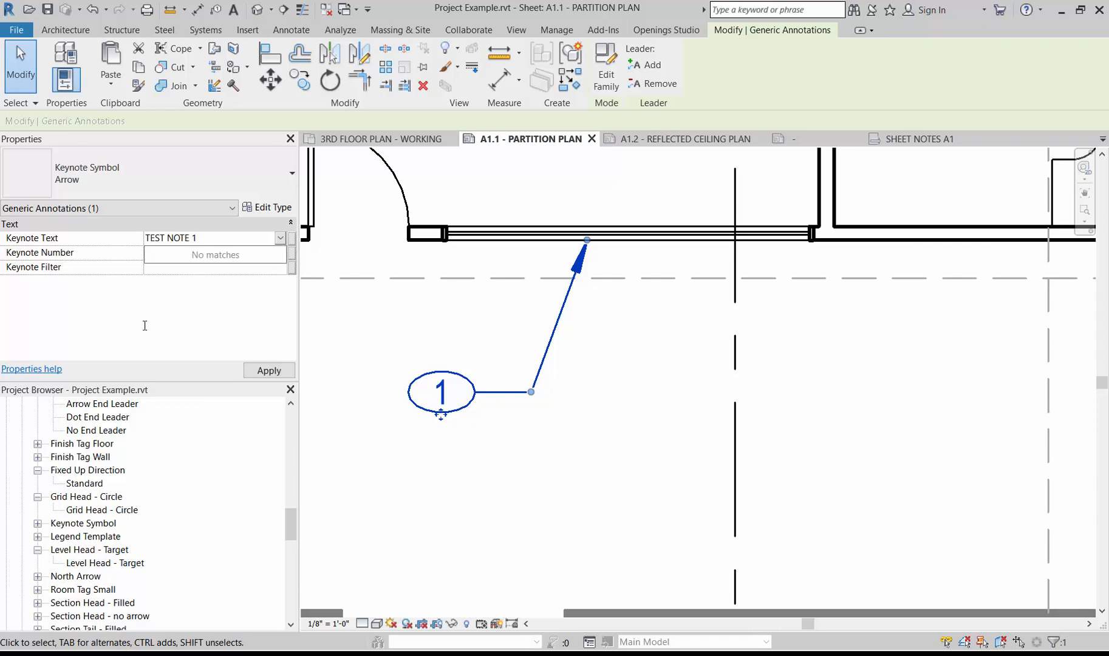
click(94, 263)
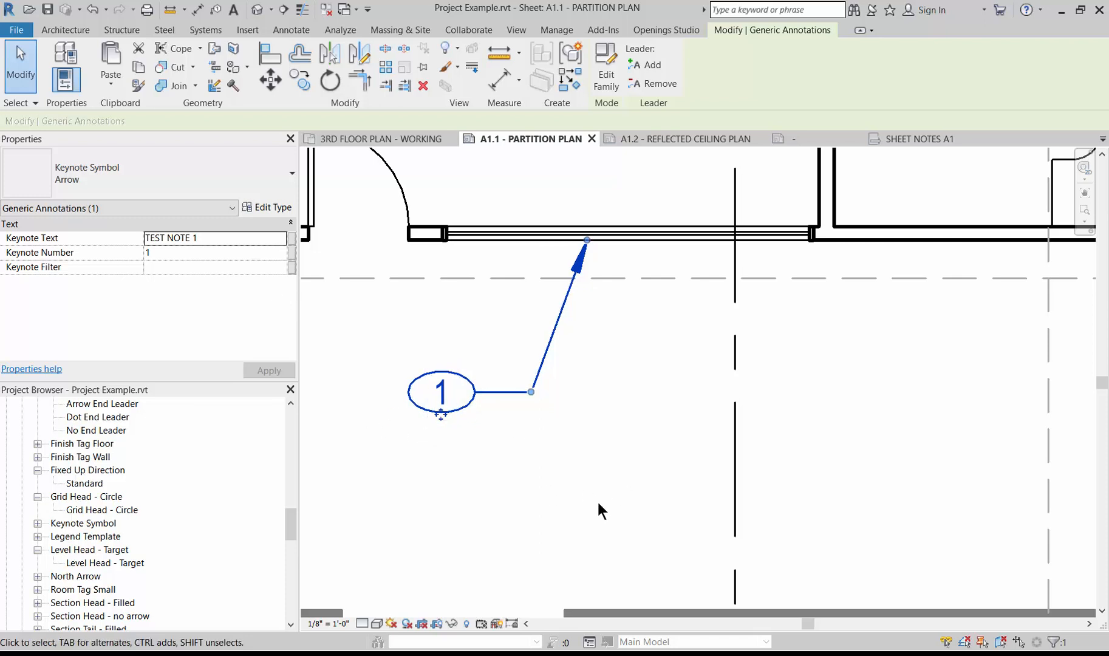
click(198, 268)
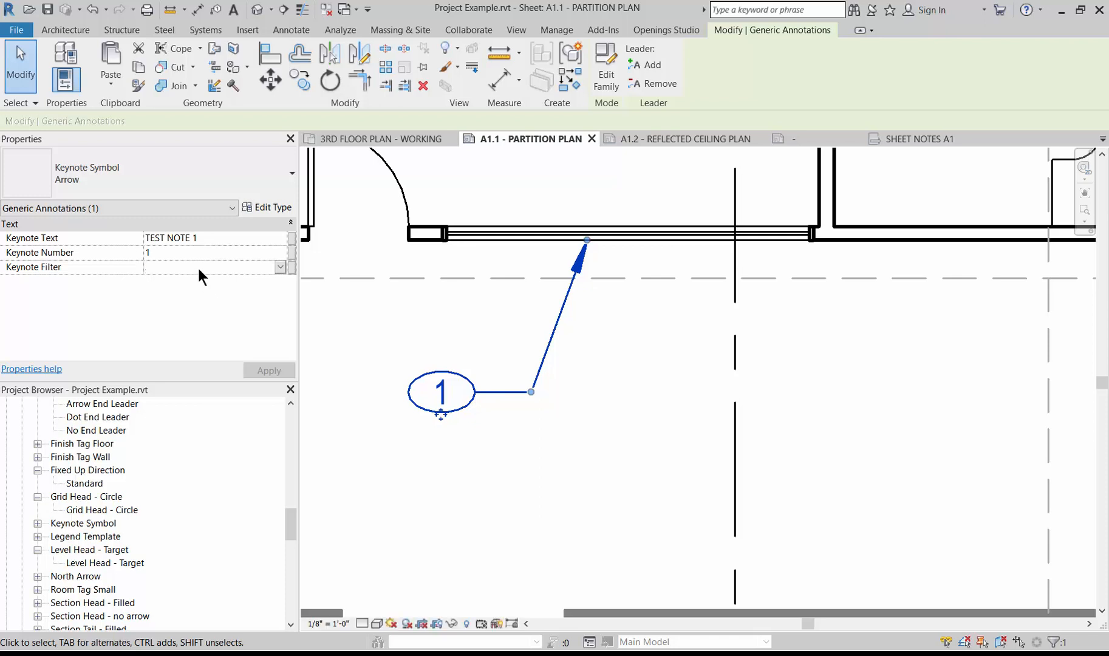
text(A1.1)
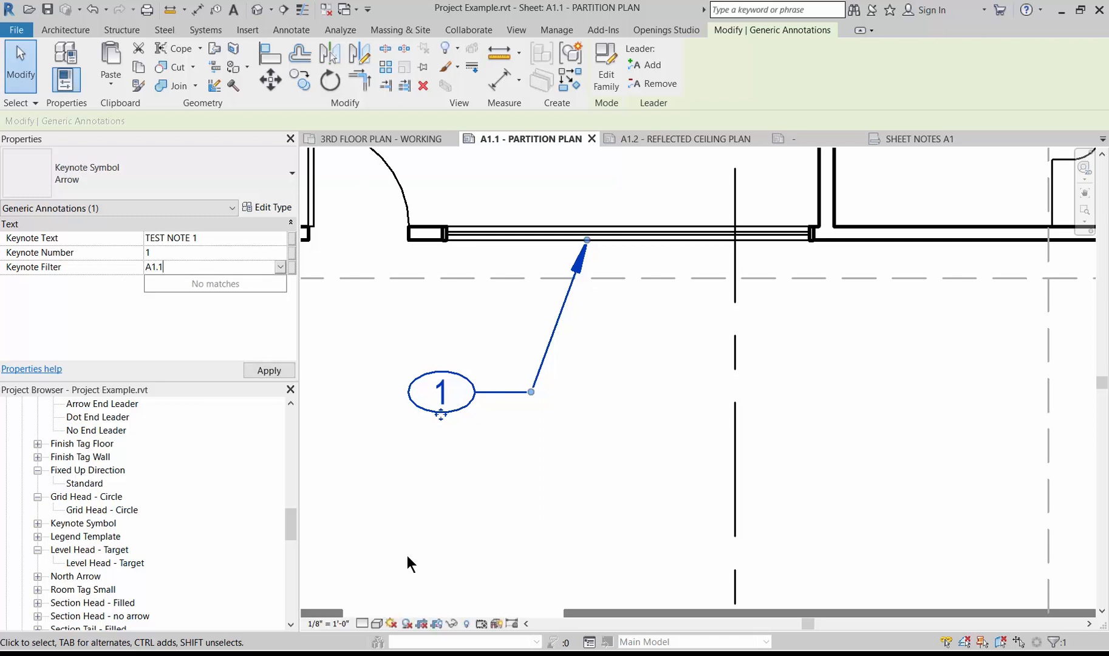
click(529, 489)
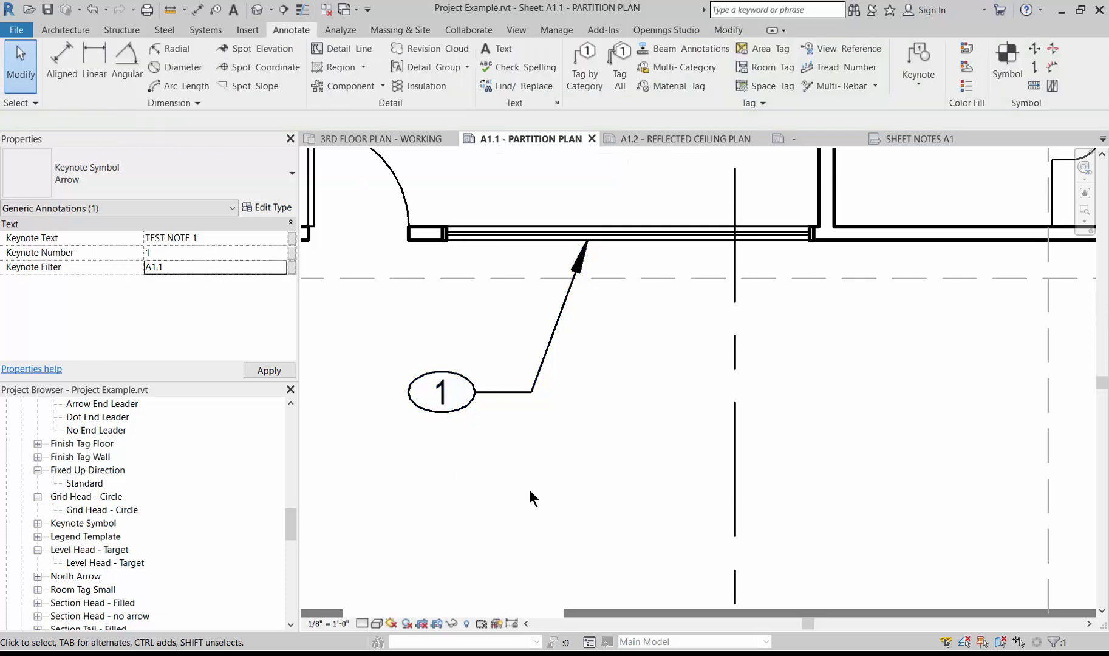
Step: Copy the keynote symbol twice to the right along the corridor, spacing the two copies about 9'-6" apart
scroll(483, 354, down, 4)
click(485, 366)
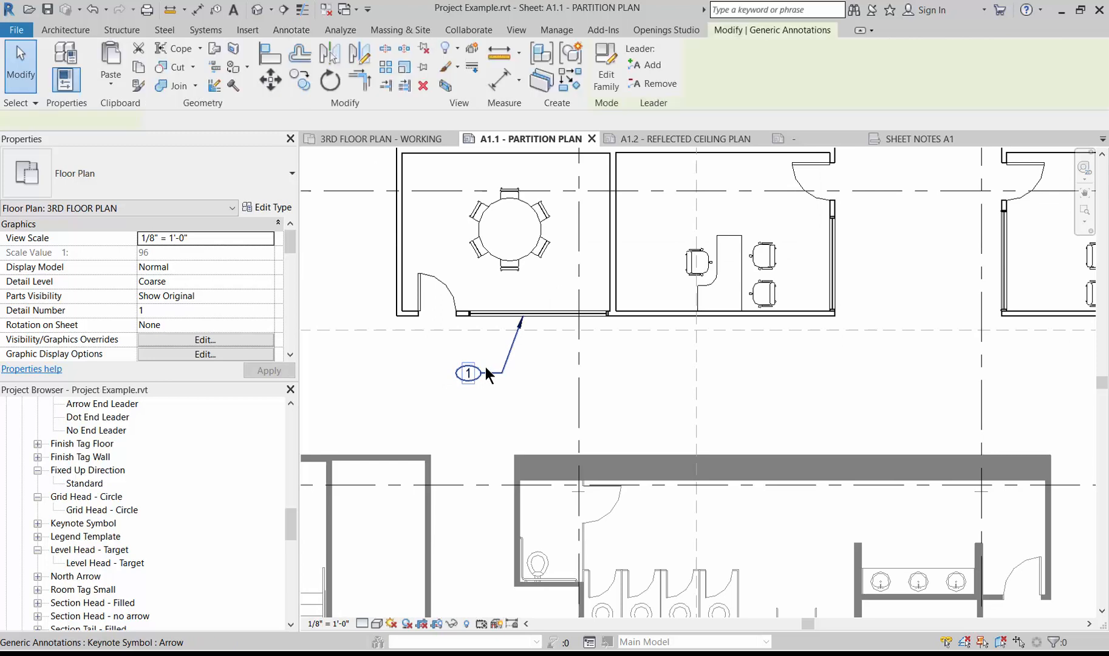
key(c)
key(c)
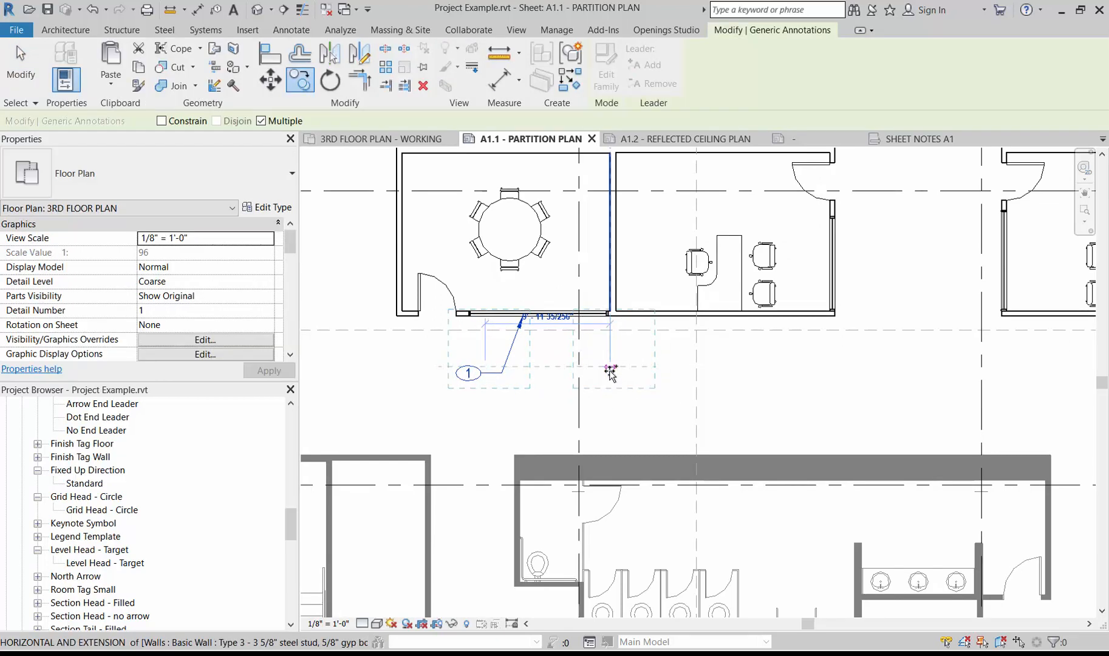
click(620, 425)
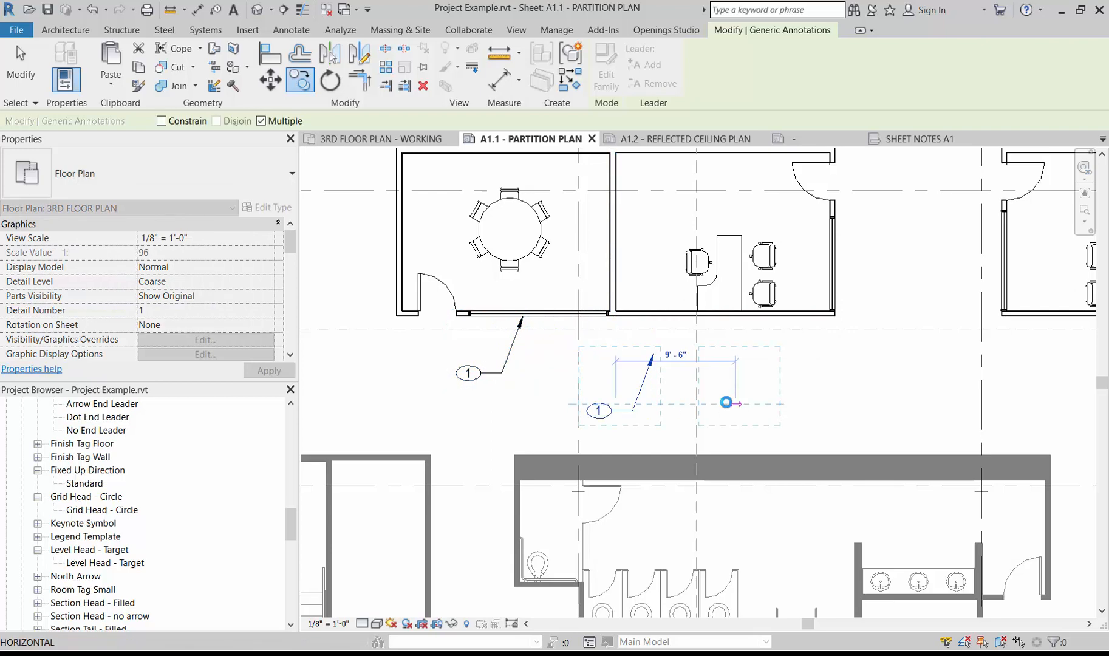
key(Escape)
key(Escape)
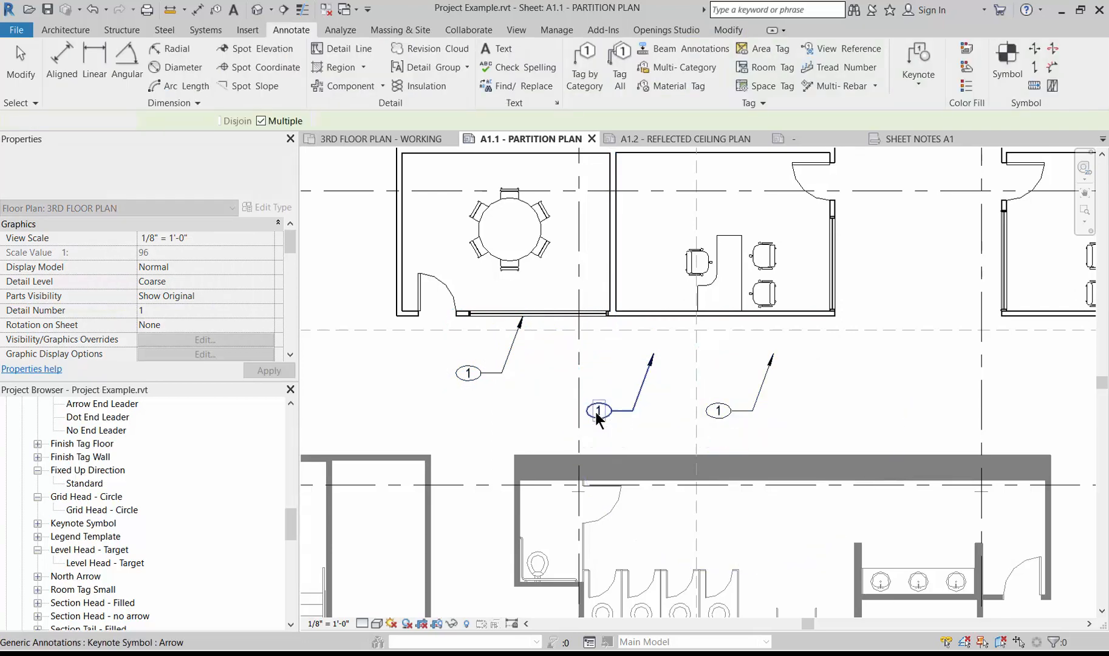
Step: Change the middle keynote symbol's text to TEST NOTE 2
click(598, 412)
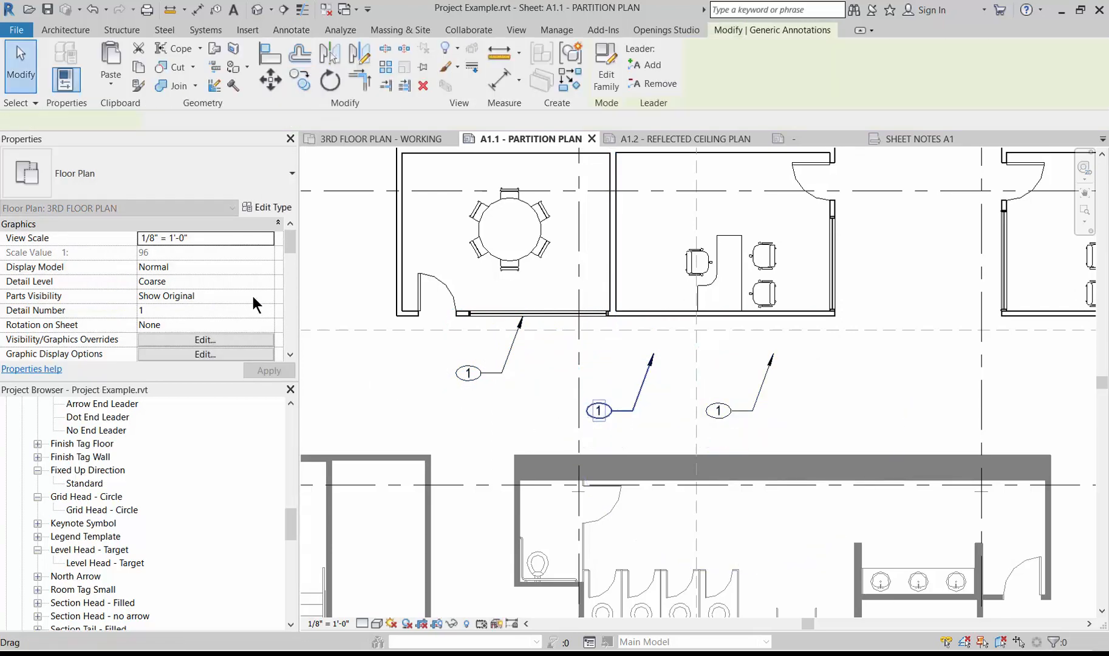
click(217, 237)
click(215, 238)
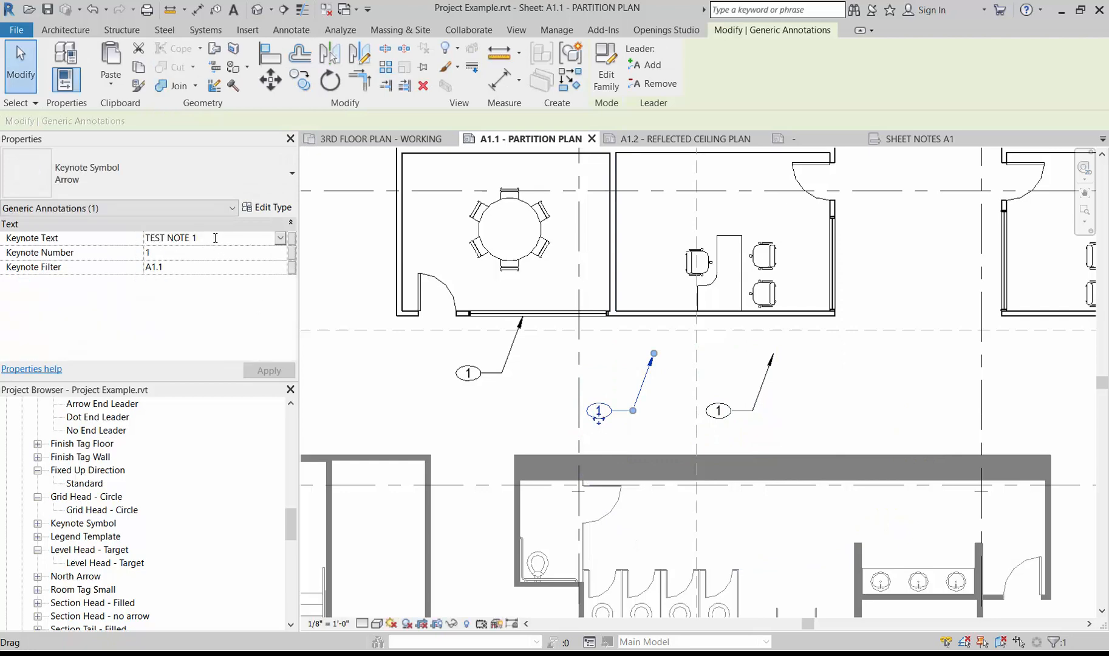
text(2)
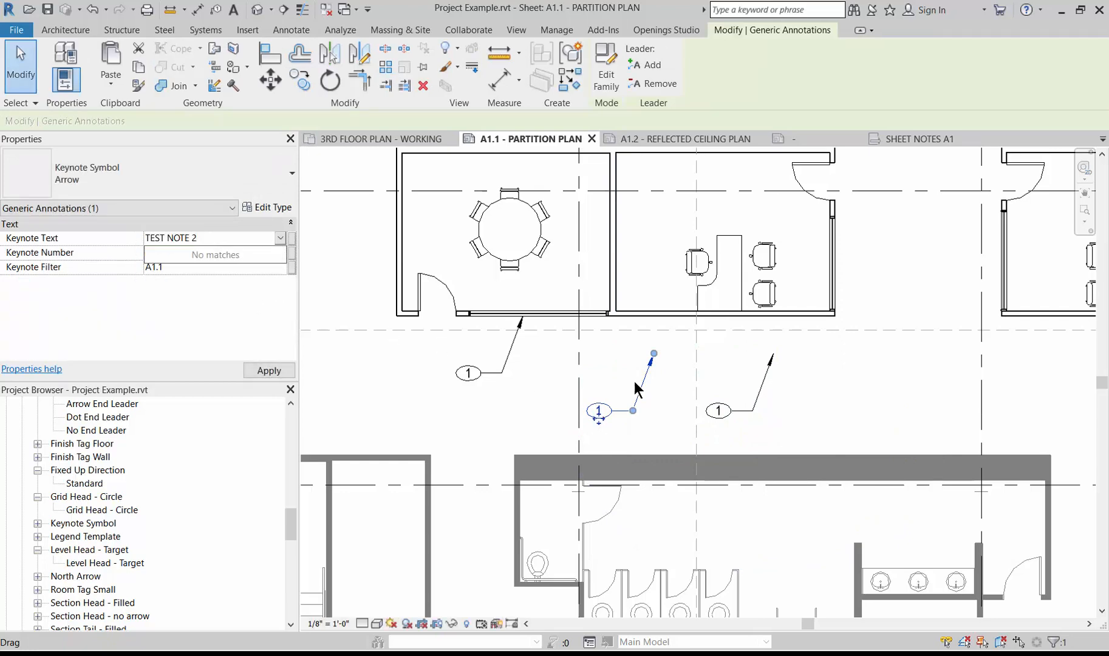
key(Return)
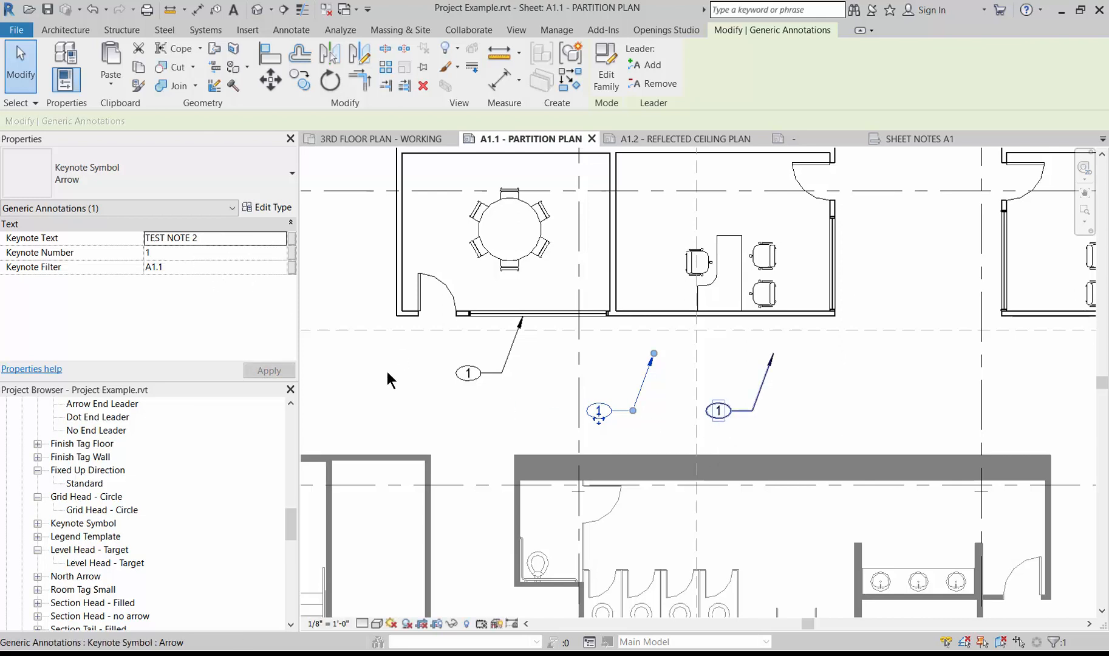
Step: Set the rightmost keynote symbol's number to 2 and its keynote text to TEST NOTE 2
click(720, 412)
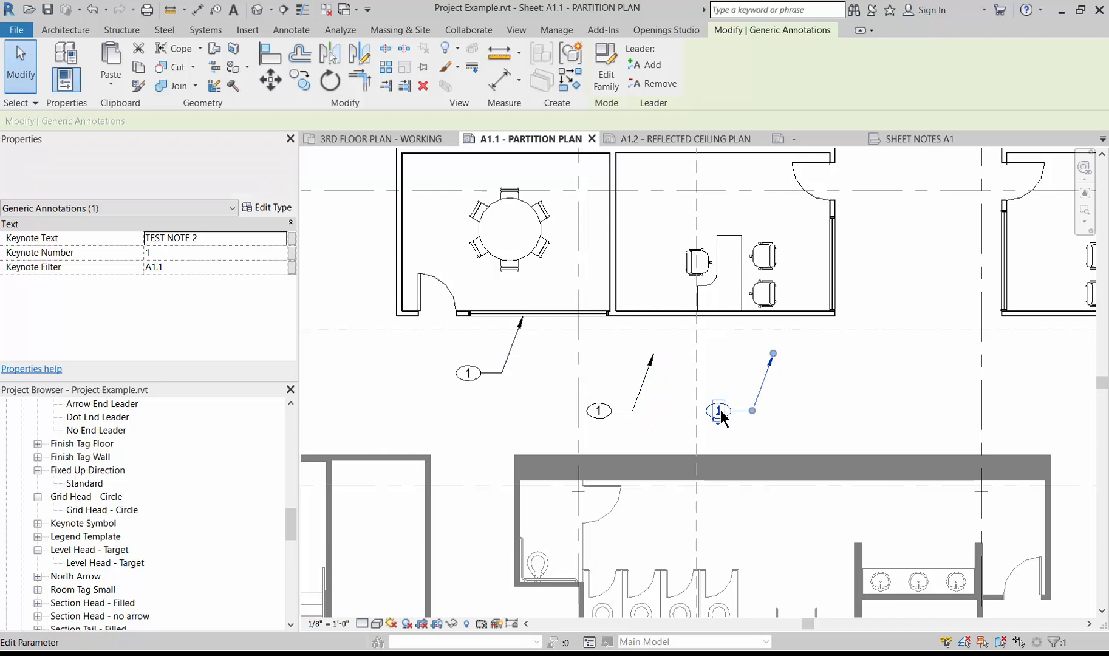
click(167, 252)
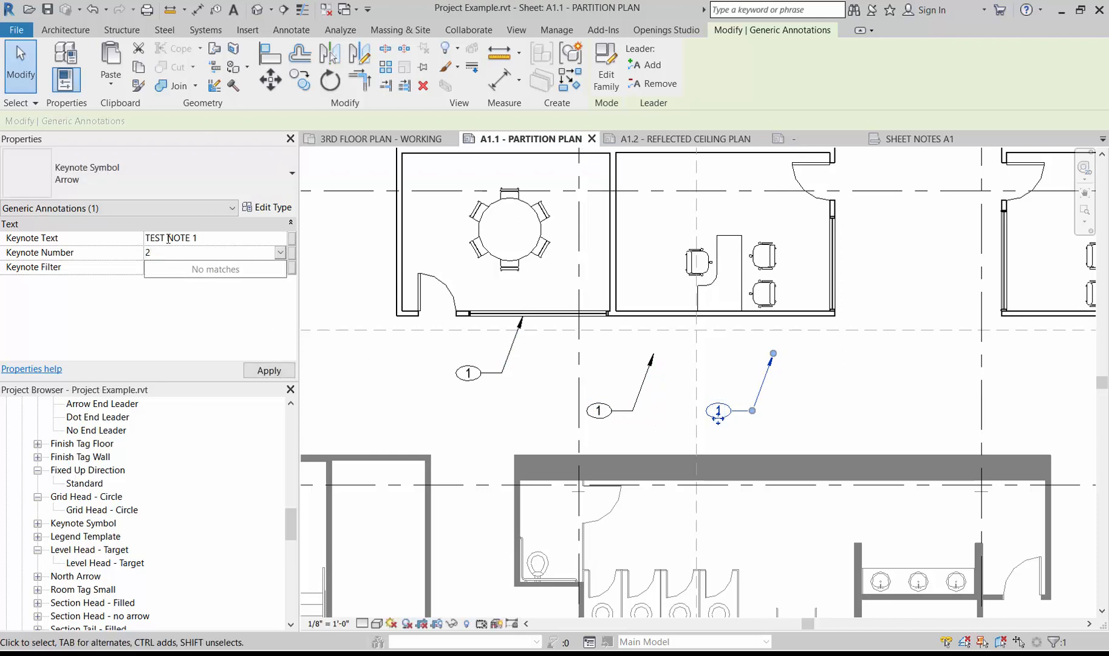
click(196, 238)
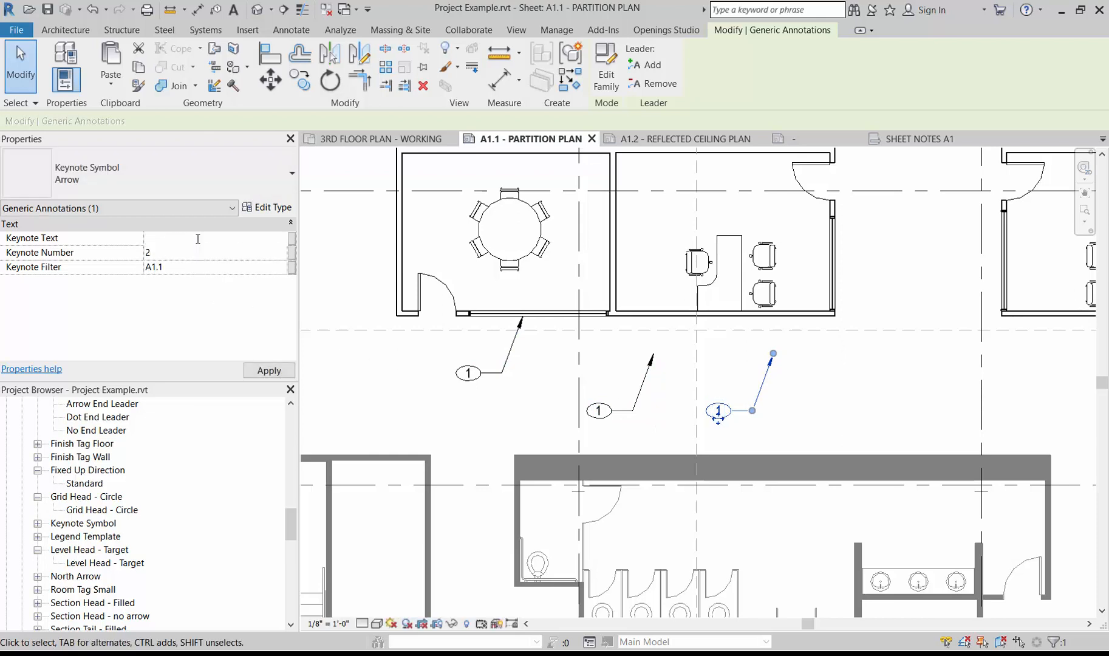
key(BackSpace)
text(2)
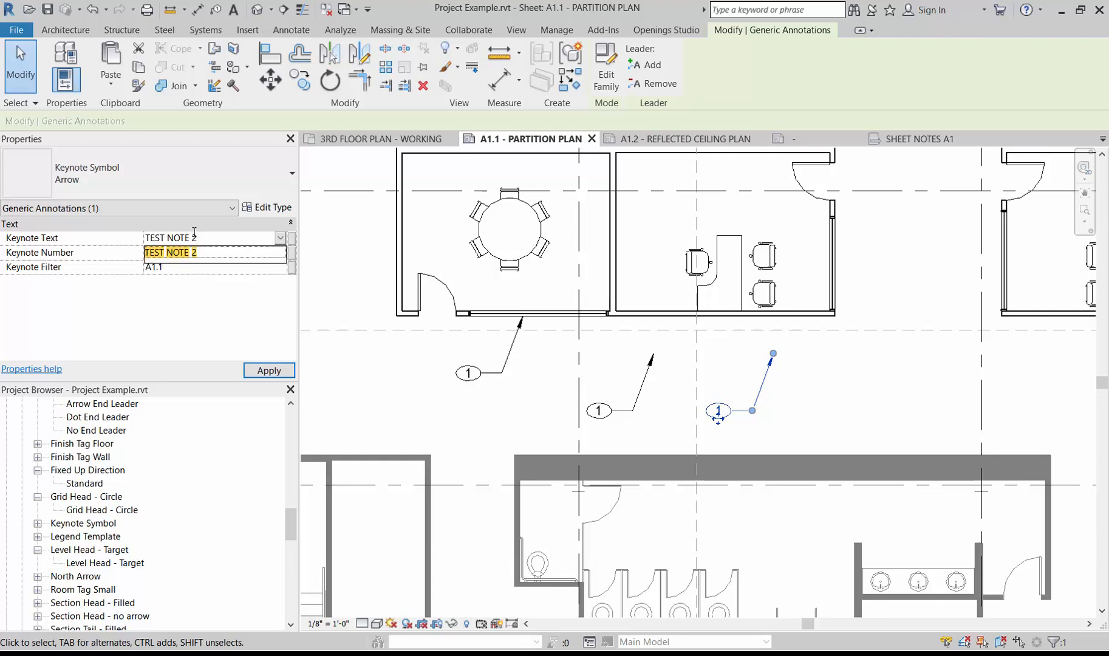
click(406, 397)
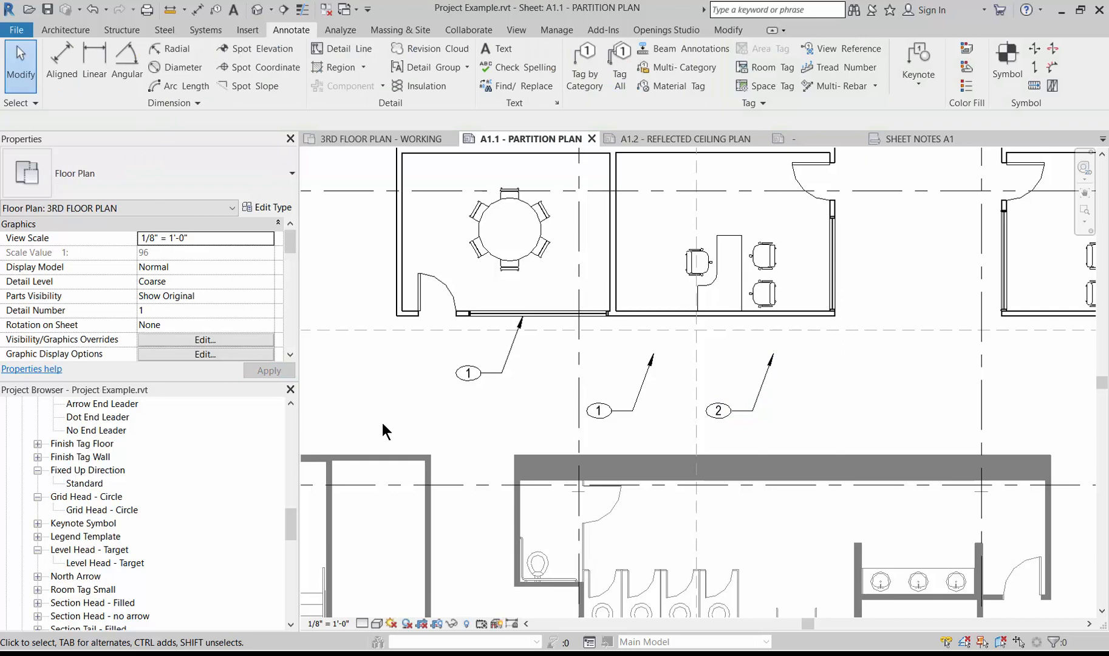
Step: Deactivate the floor plan viewport and return to sheet A1.1
scroll(542, 272, down, 1)
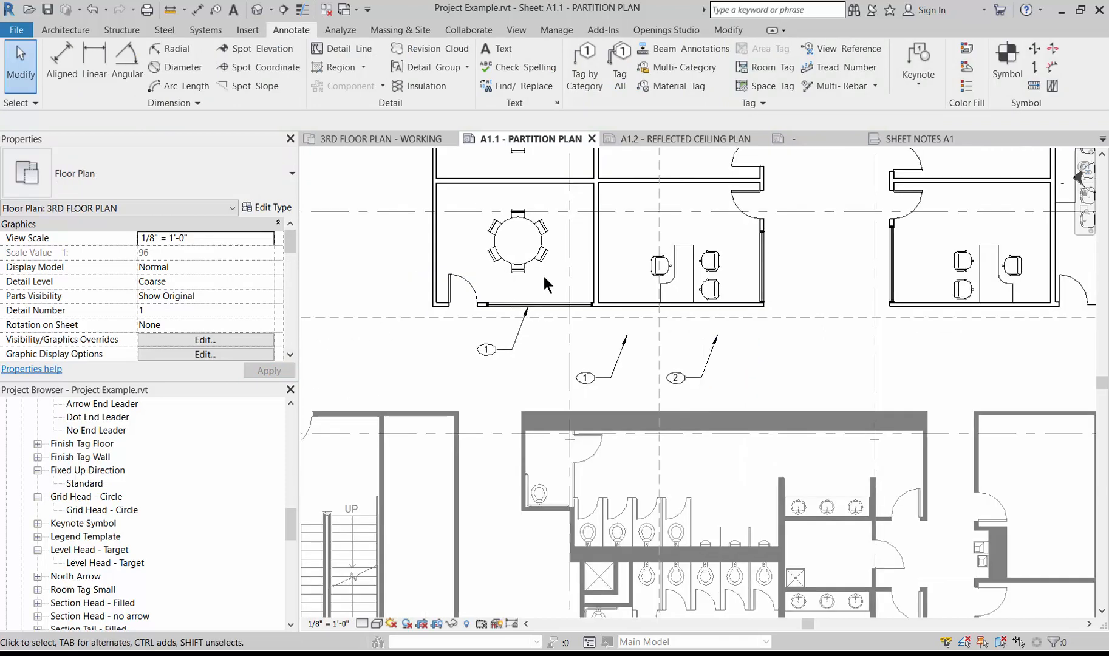
scroll(543, 273, down, 2)
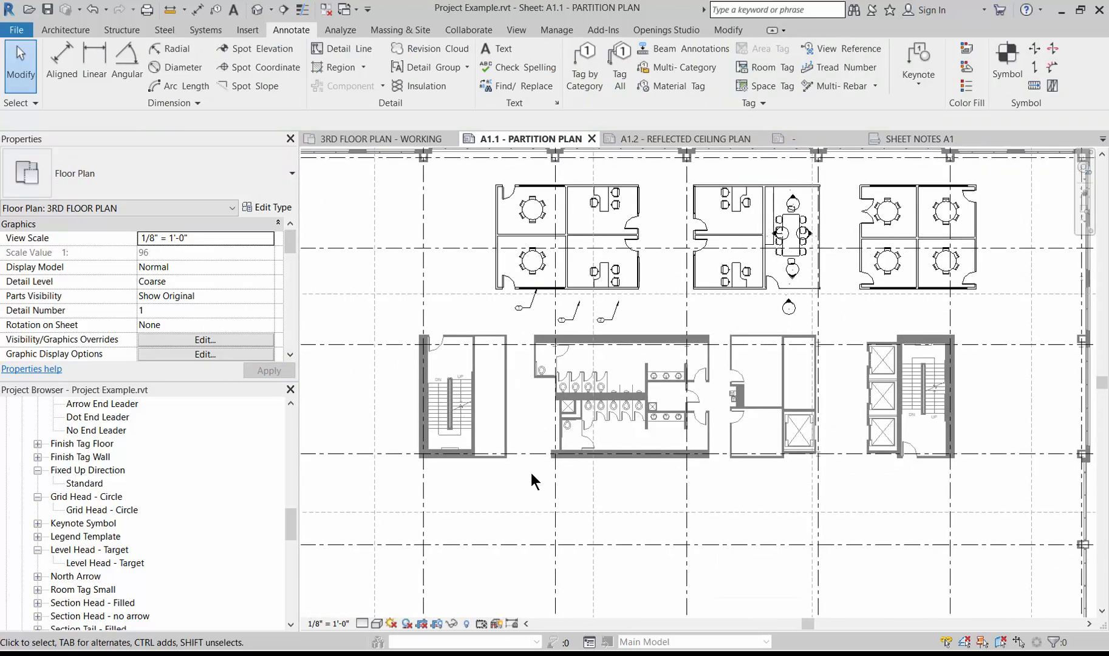
right_click(531, 472)
click(563, 301)
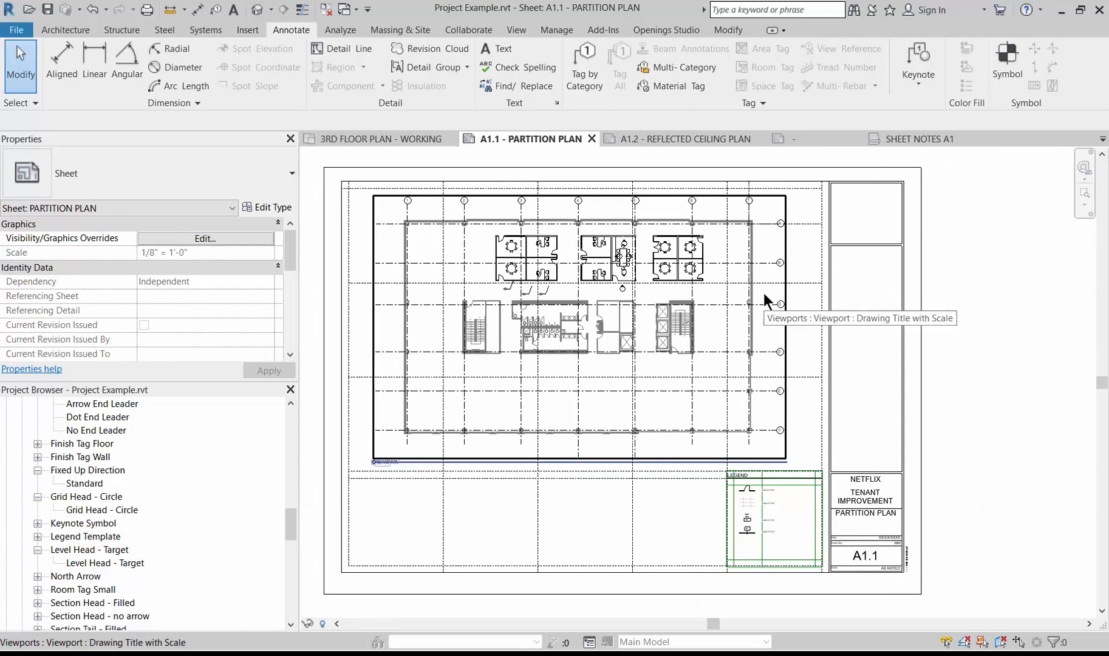
scroll(762, 291, up, 2)
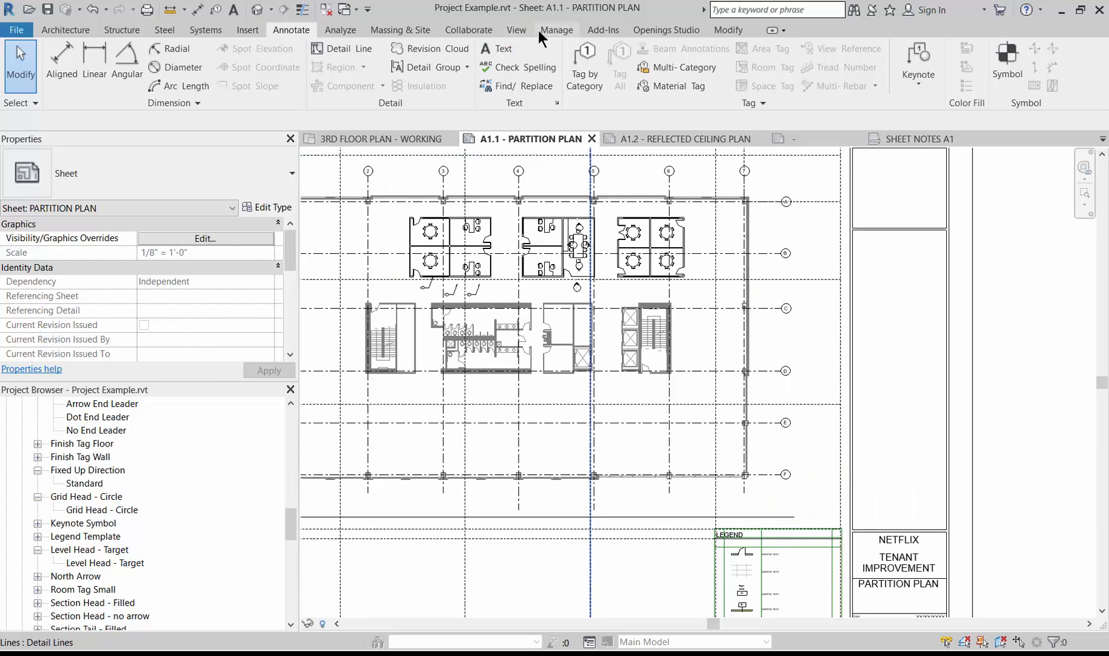
click(518, 26)
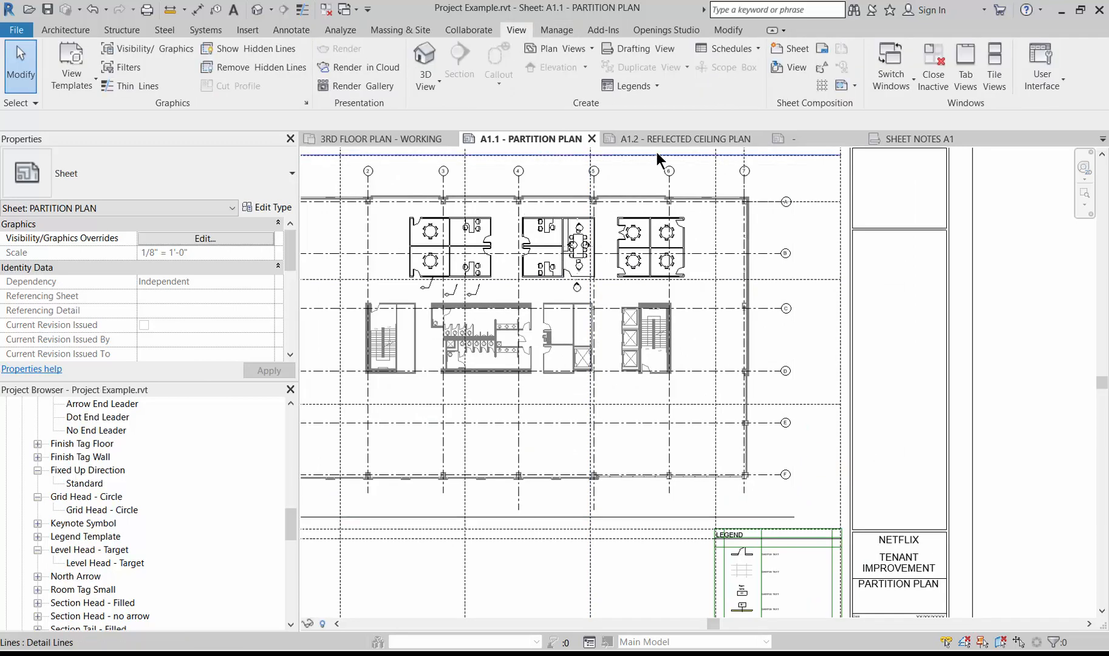
Step: Create a note block for the Keynote Symbol family named KEYNOTES - A1.1
click(758, 50)
click(713, 192)
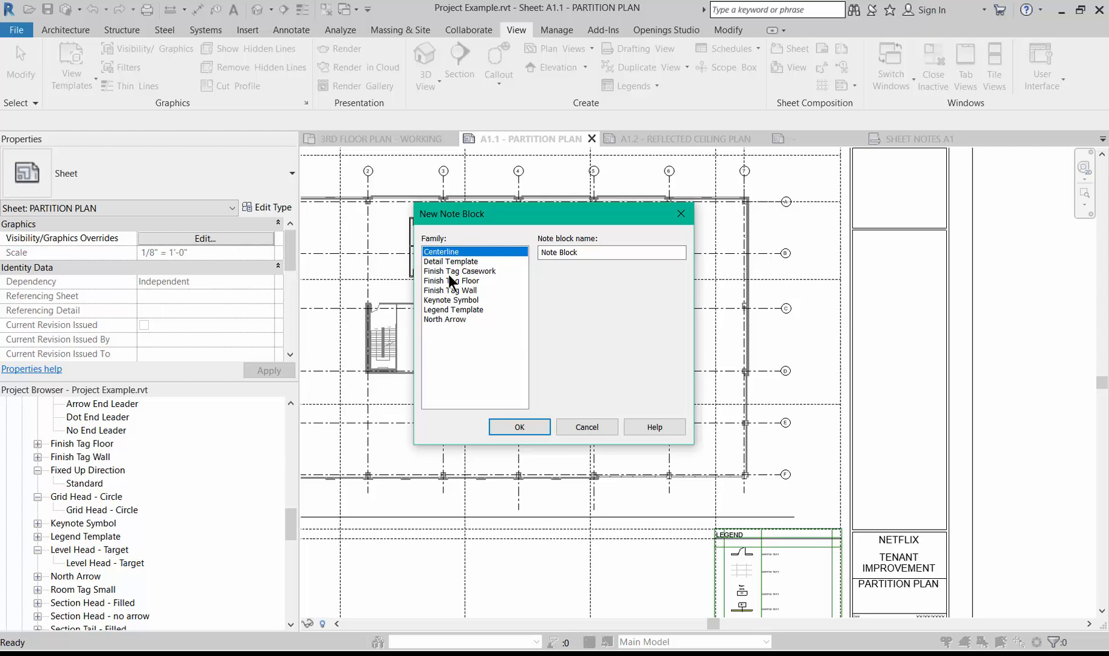
click(446, 300)
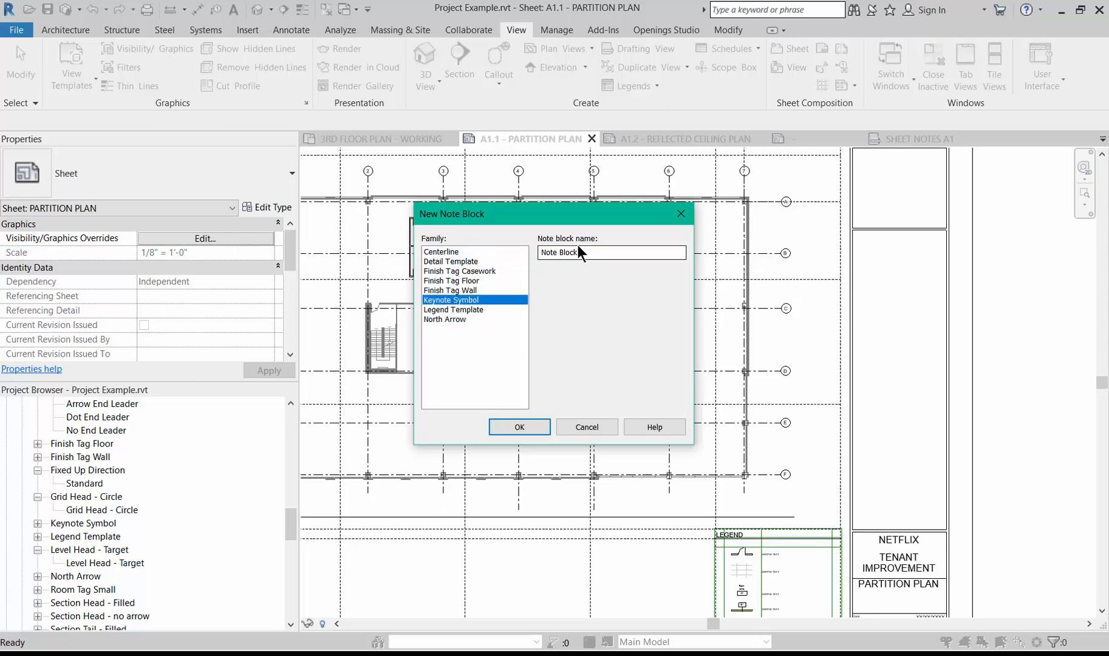
drag(588, 256, 481, 253)
text(KEYNOTES - A1.1)
click(516, 426)
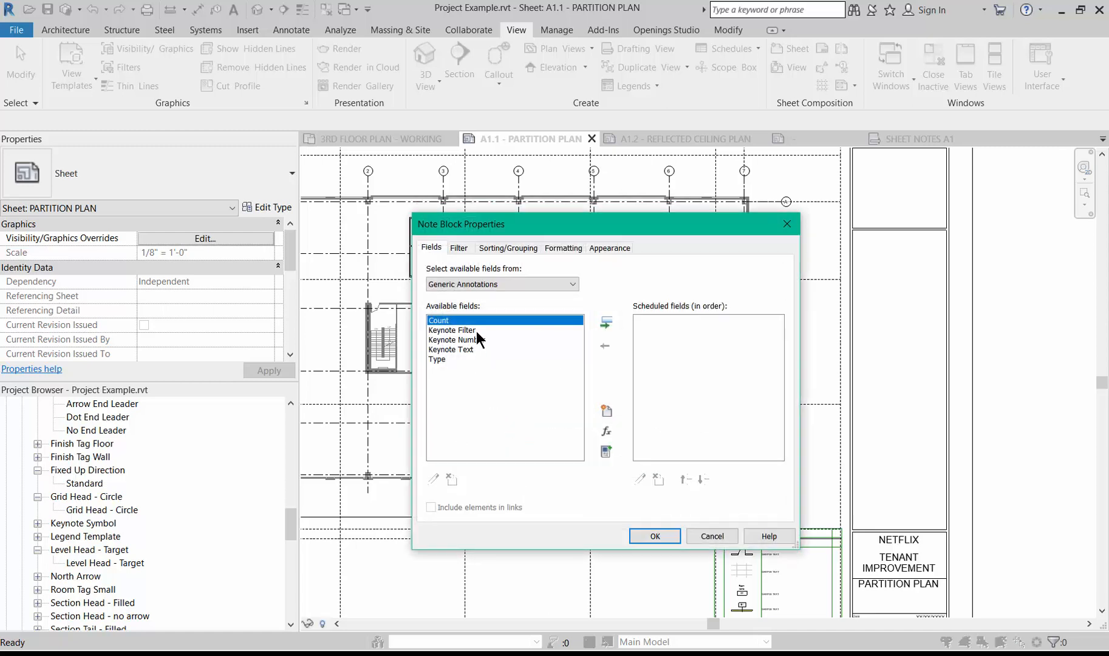
Step: Add the Keynote Filter, Keynote Number and Keynote Text fields to the note block, in that order
click(470, 330)
click(606, 322)
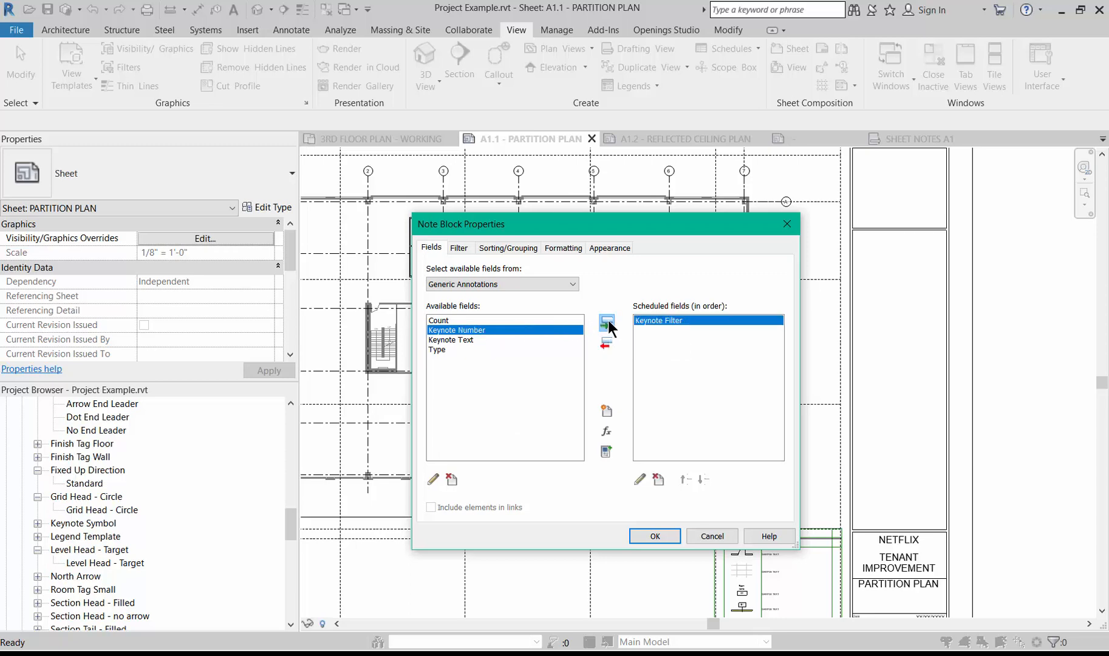
click(607, 323)
click(608, 323)
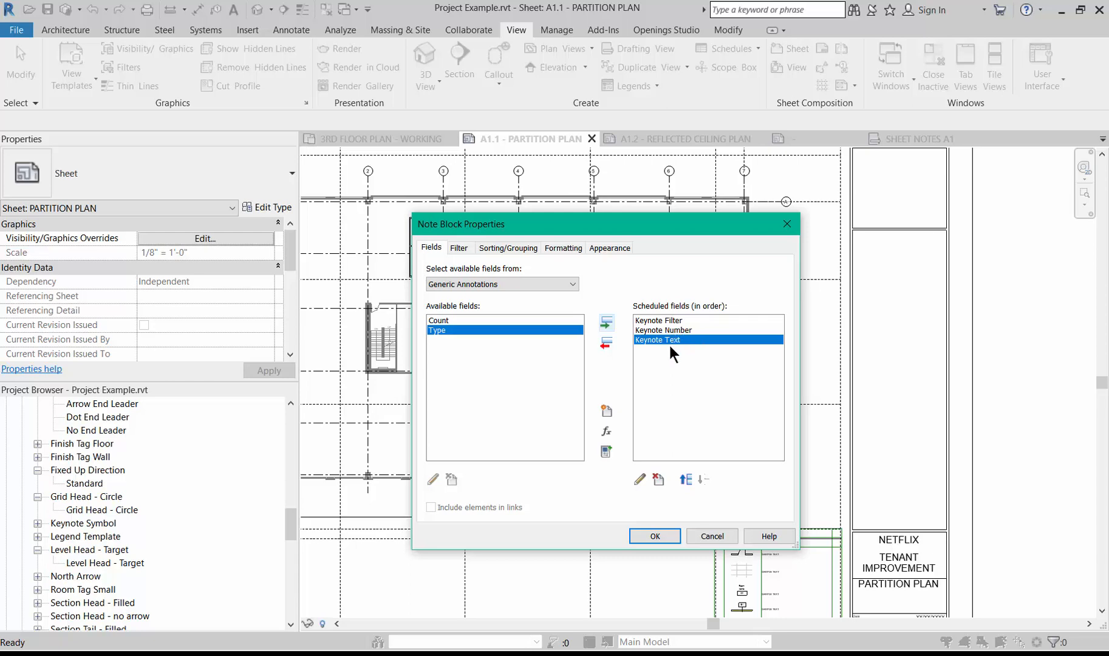
Step: Filter the note block by Keynote Filter with the equals condition, picking the existing sheet filter value
click(459, 251)
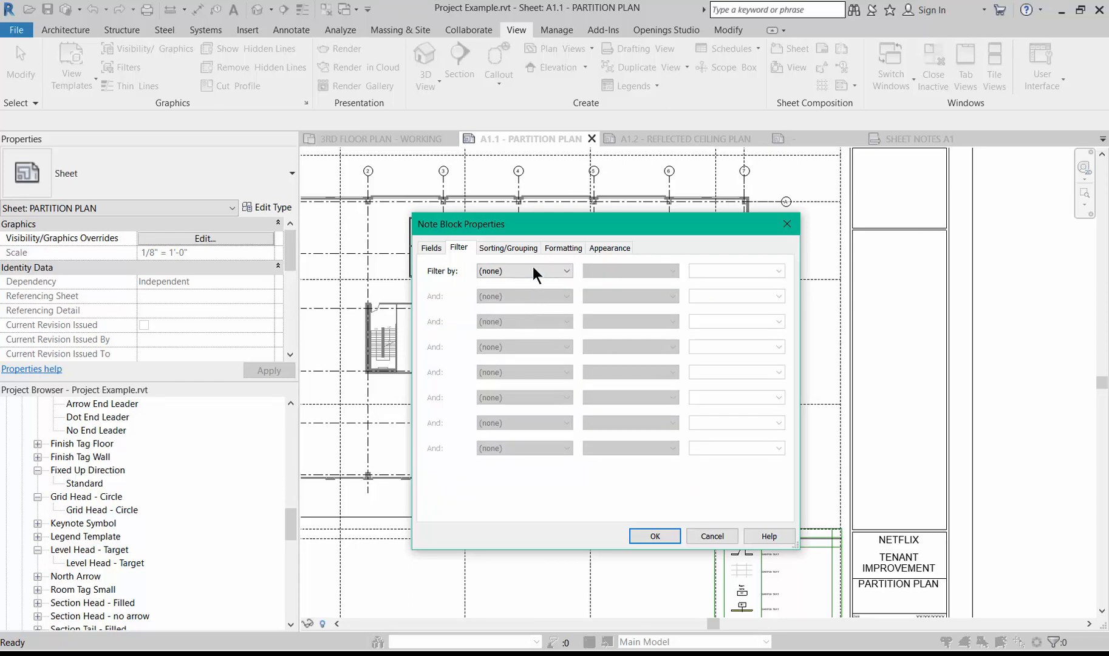
click(533, 271)
click(524, 294)
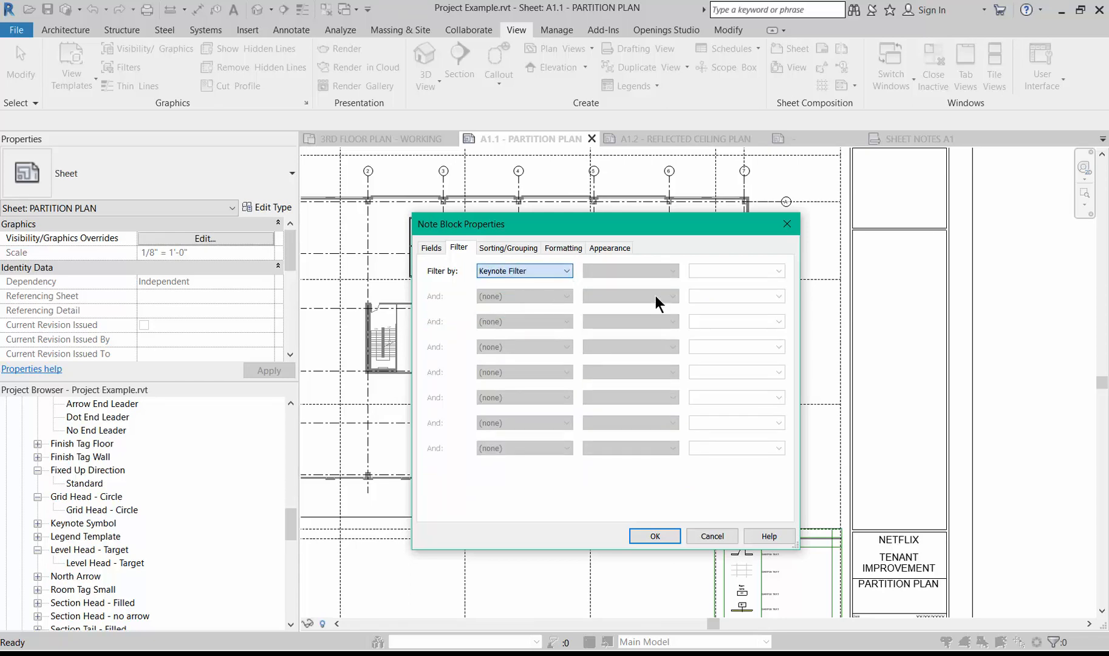
click(780, 271)
click(745, 282)
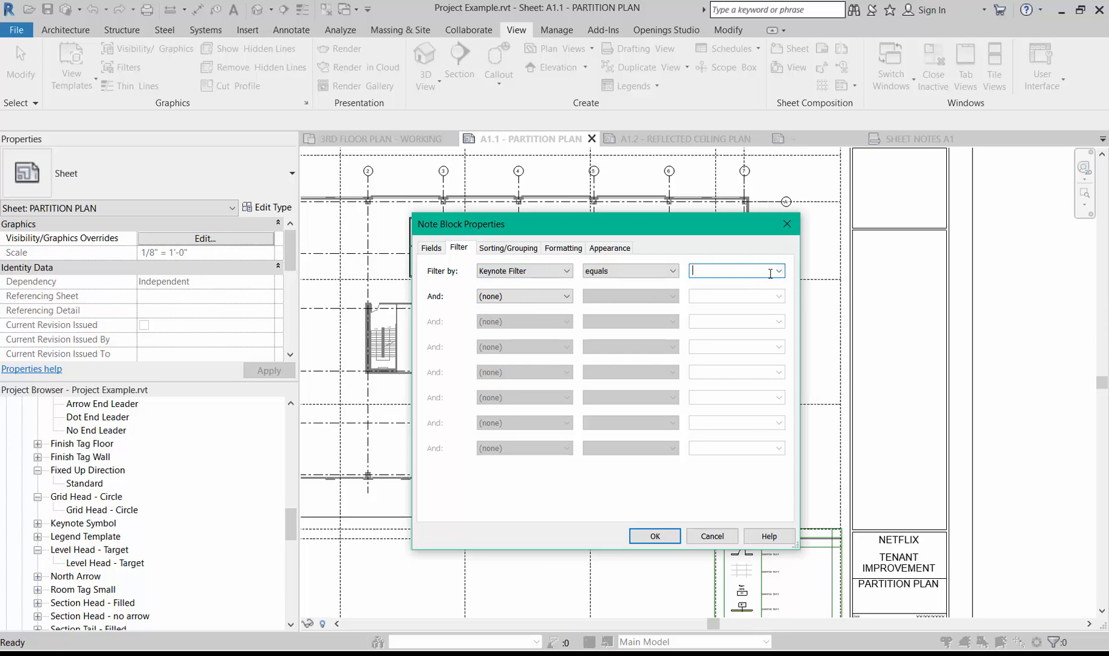
click(778, 271)
click(751, 285)
Step: Sort the note block by Keynote Number in ascending order without itemizing every instance
click(504, 248)
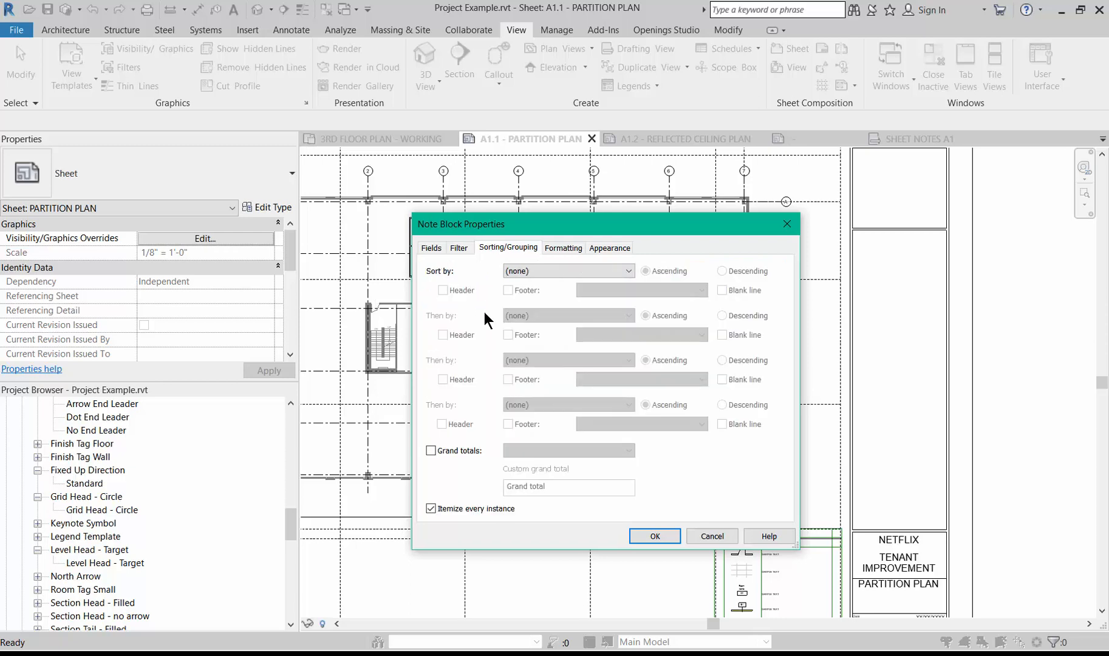
click(584, 271)
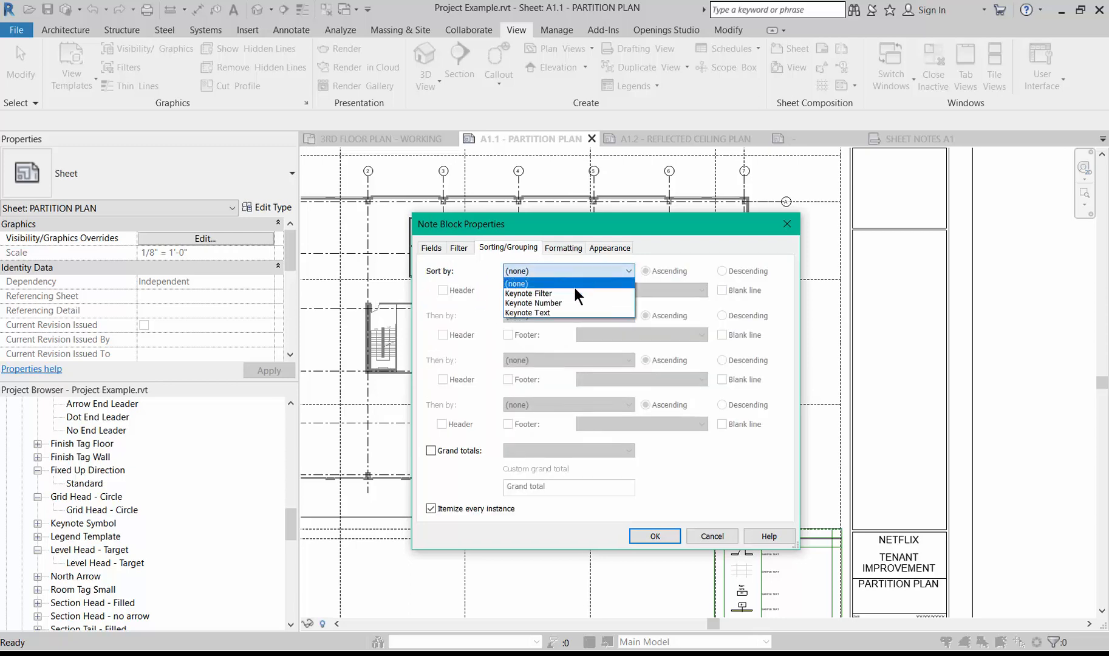
click(566, 303)
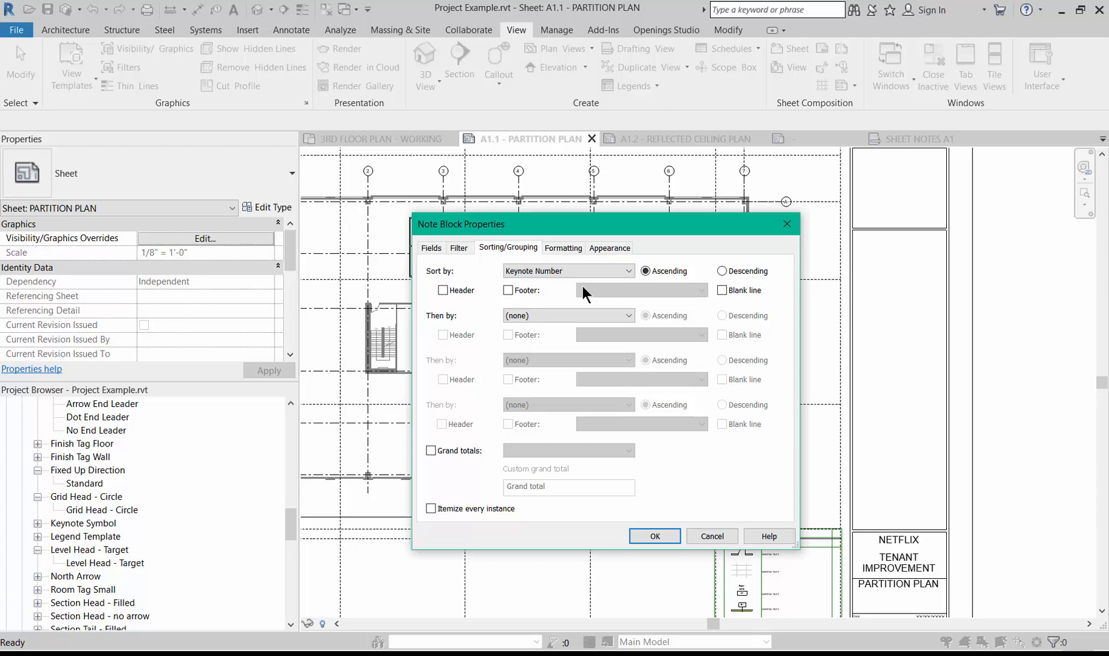
Step: Hide the Keynote Filter field and clear the heading of the Keynote Number field
click(564, 248)
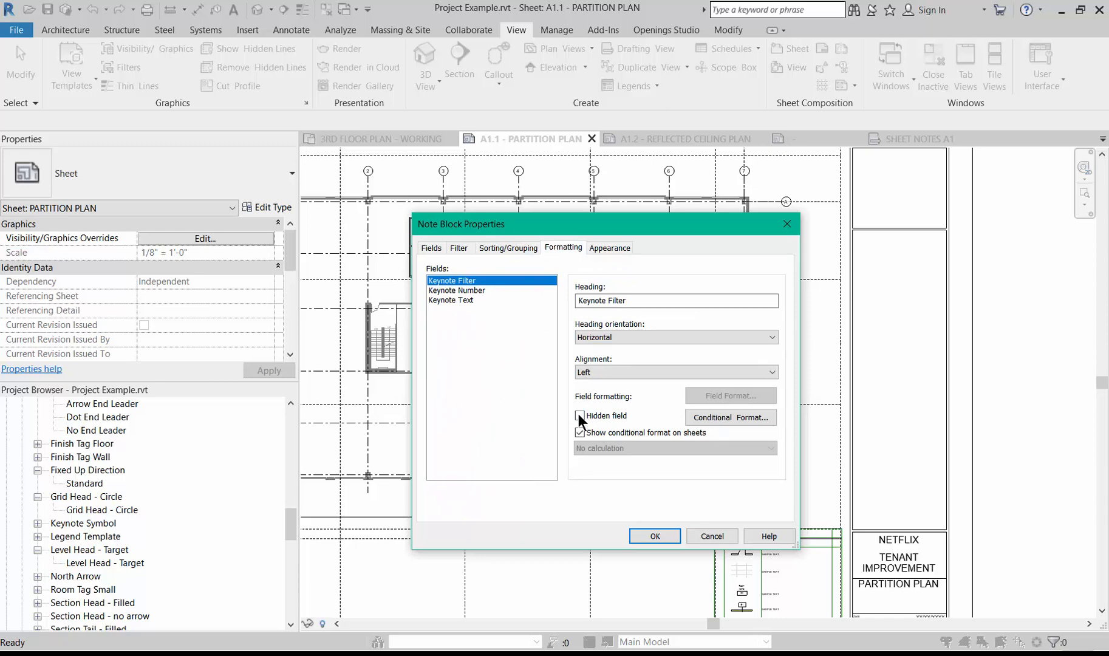
click(462, 290)
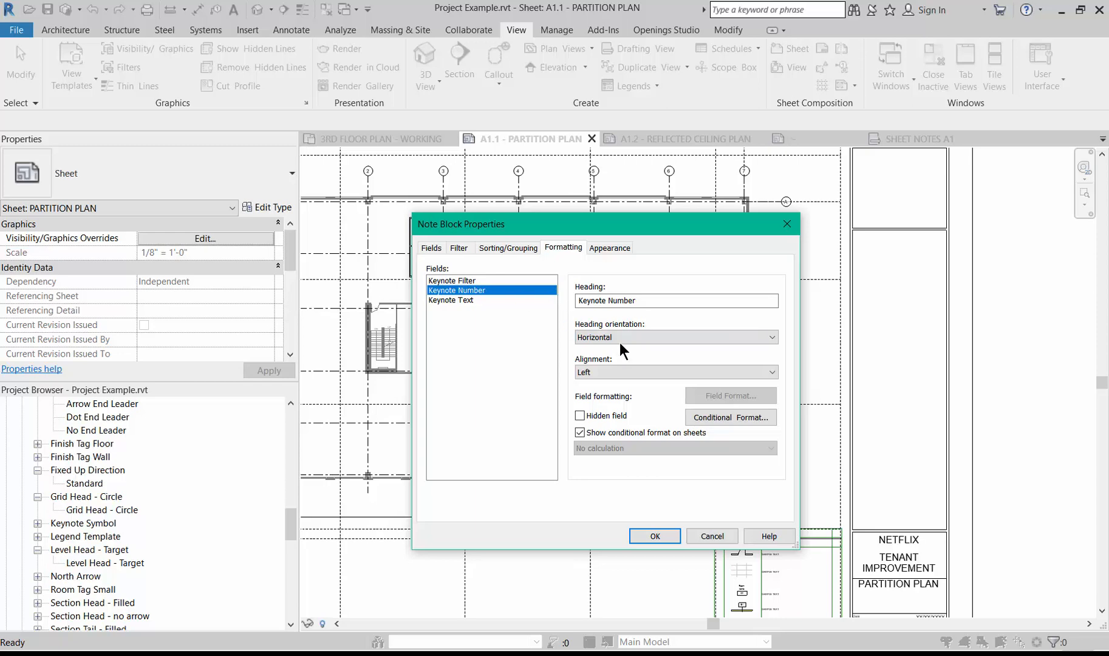
click(647, 300)
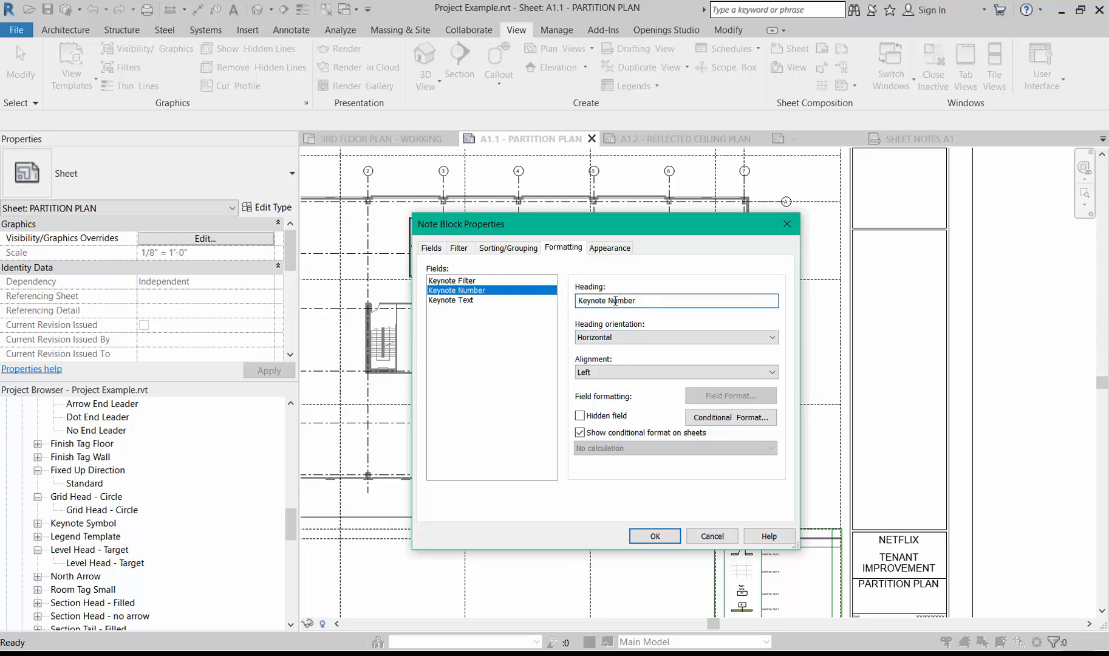
key(ctrl+a)
key(BackSpace)
Step: Change the heading of the Keynote Text field to KEYNOTES
click(484, 301)
drag(645, 302, 400, 322)
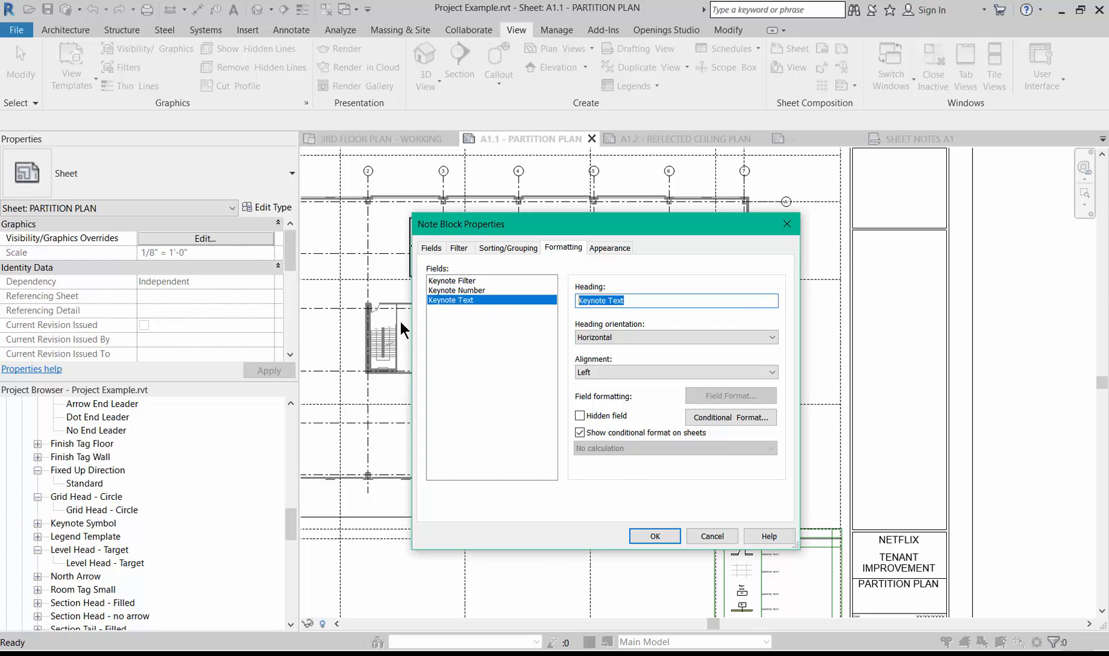
text(KEYNOTES)
Step: Turn off the grid lines and the title in the note block's appearance settings, keeping headers shown
click(606, 247)
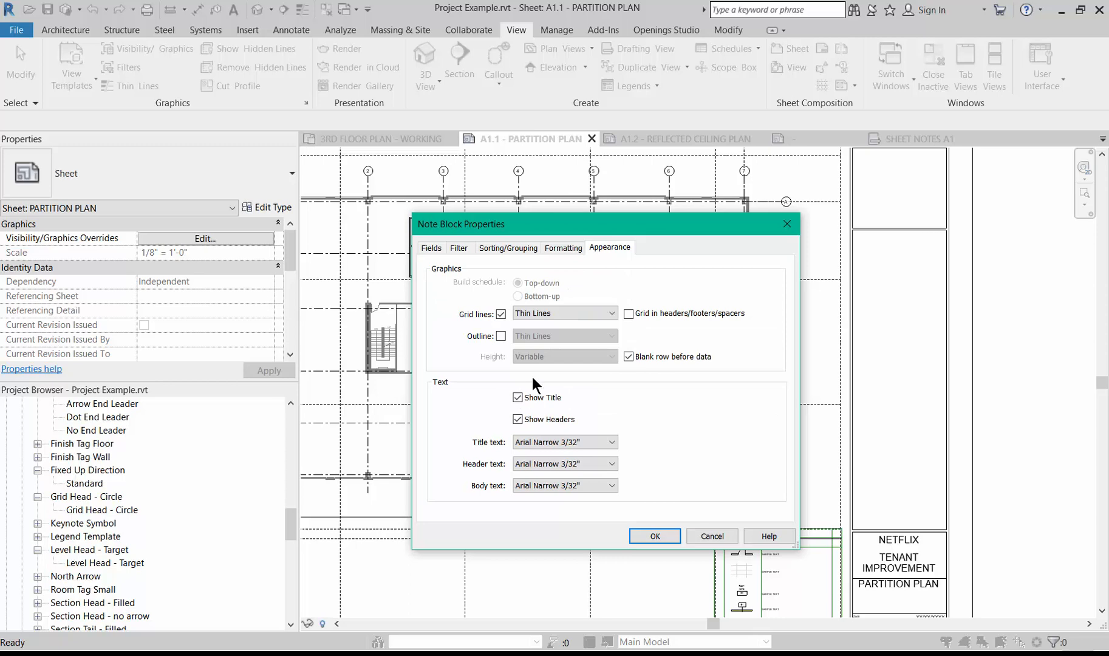
click(499, 314)
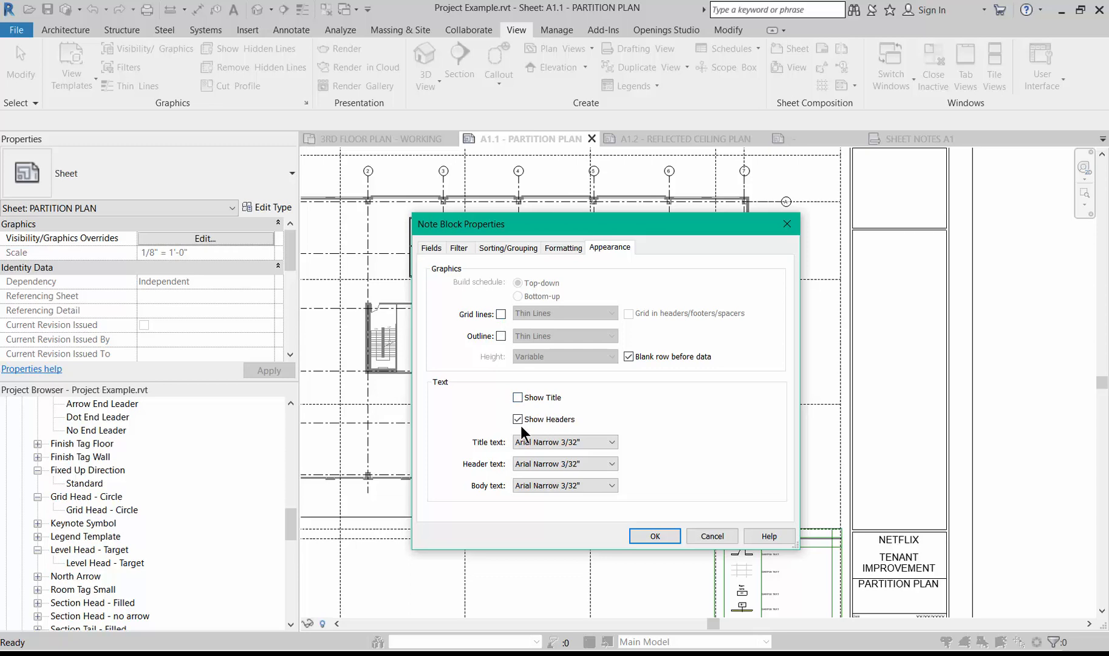
click(610, 465)
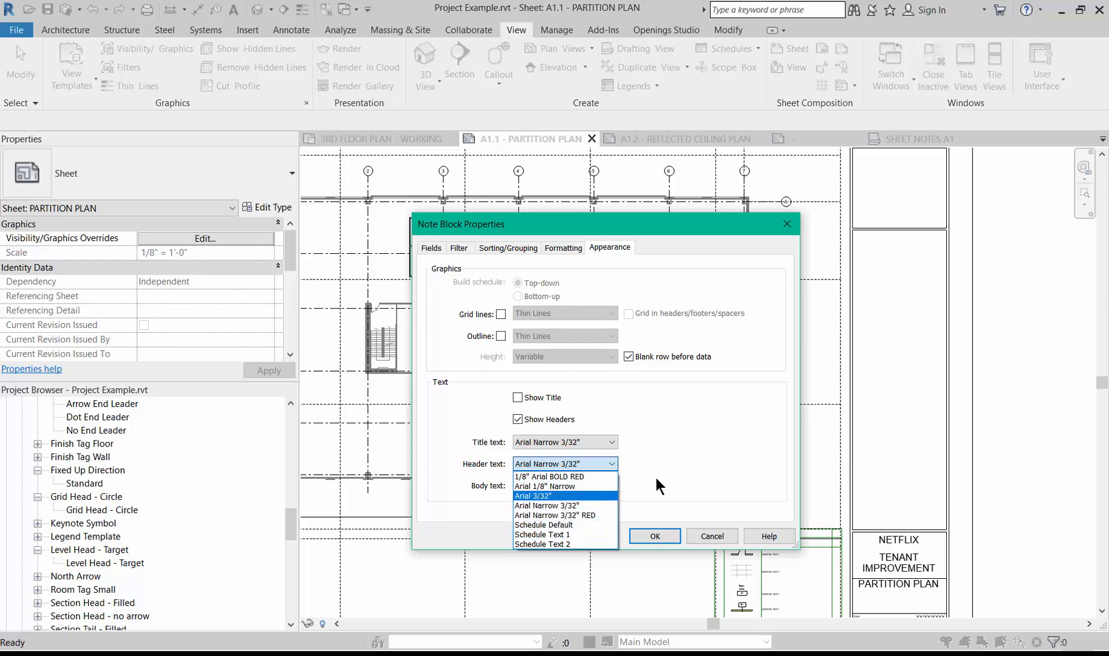
click(668, 427)
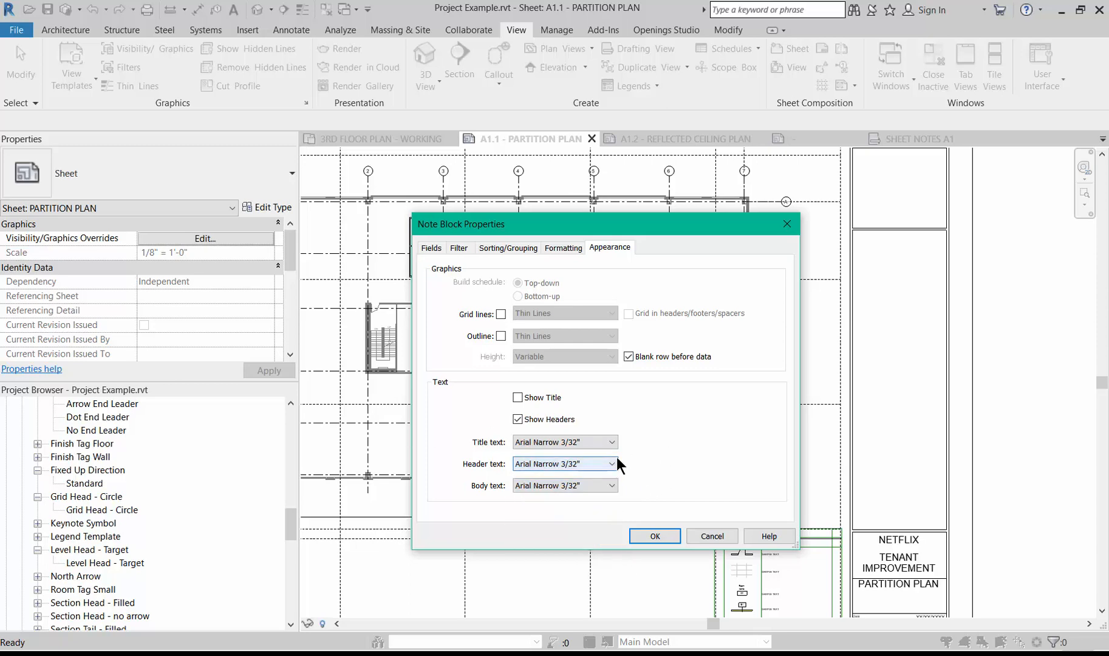
Step: Accept the note block properties to generate the schedule and narrow its keynote number column
drag(573, 212, 495, 187)
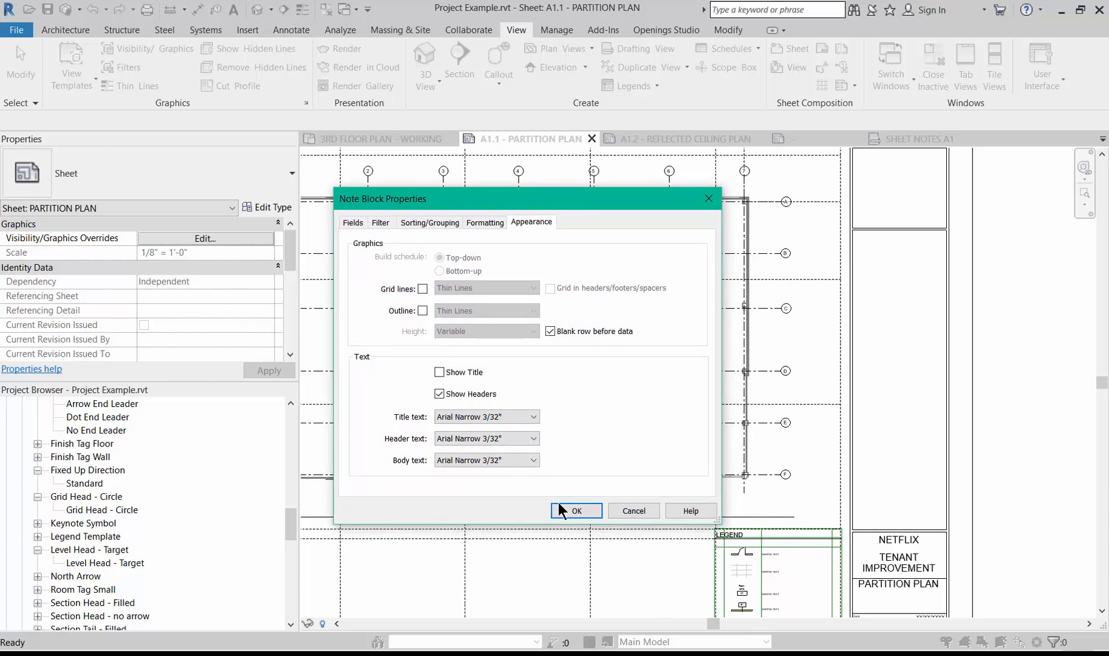
click(575, 510)
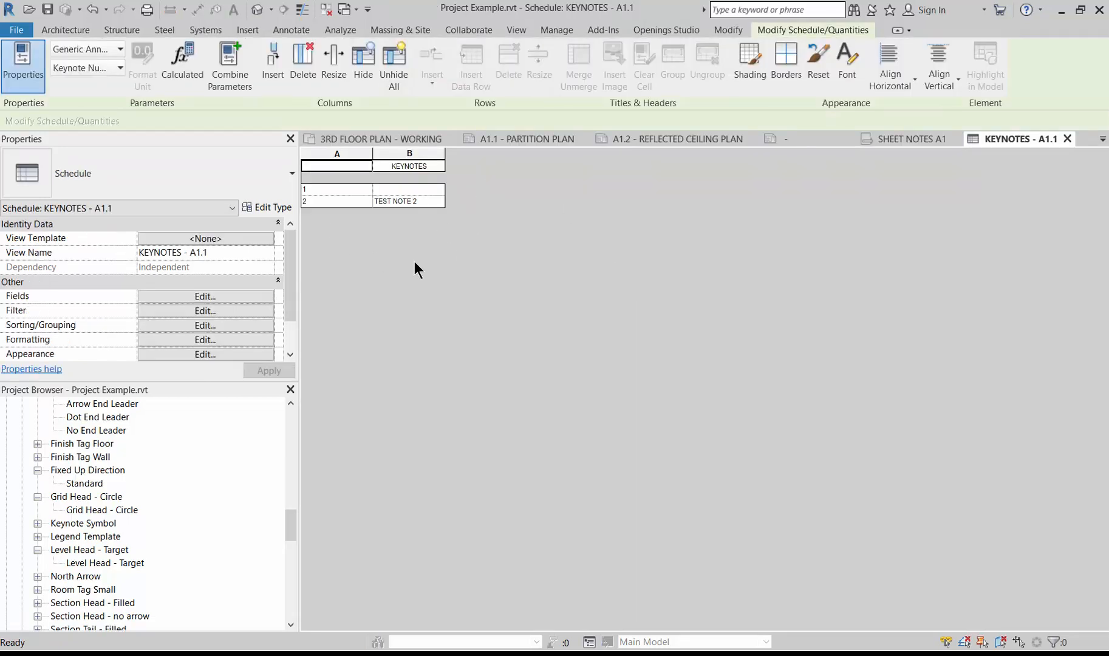
drag(372, 153, 329, 165)
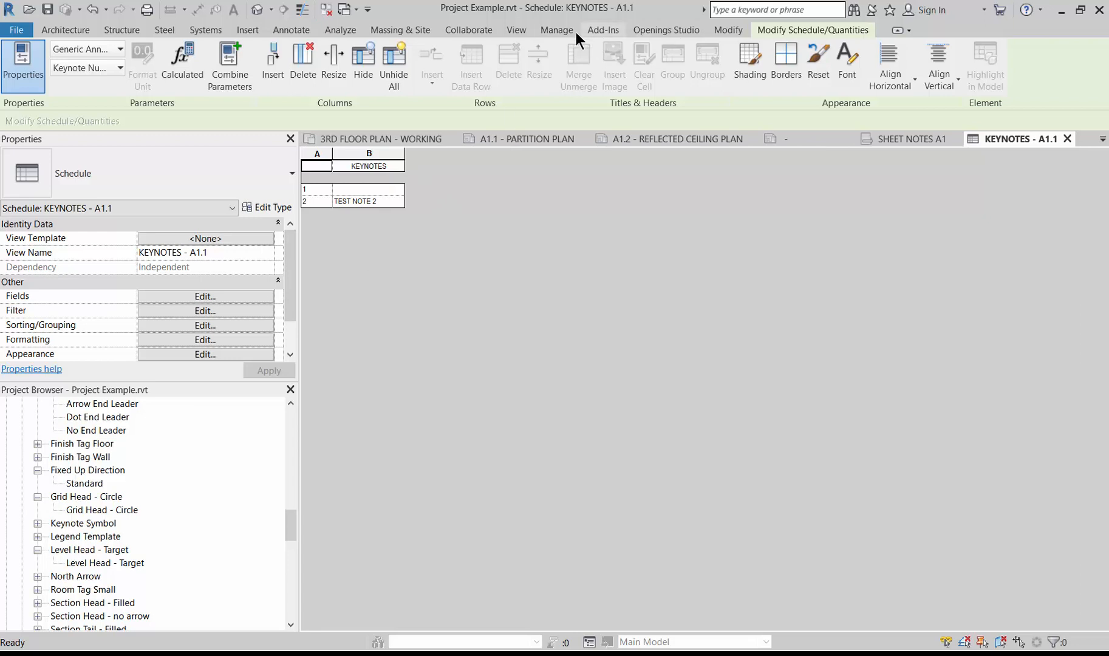
click(555, 27)
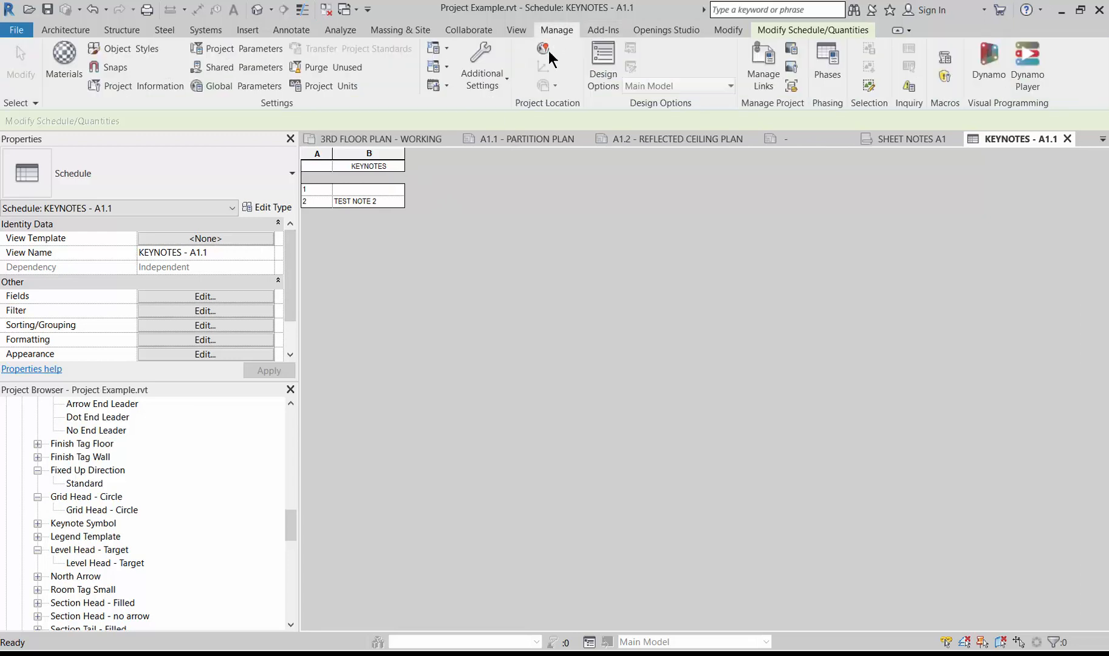
click(504, 89)
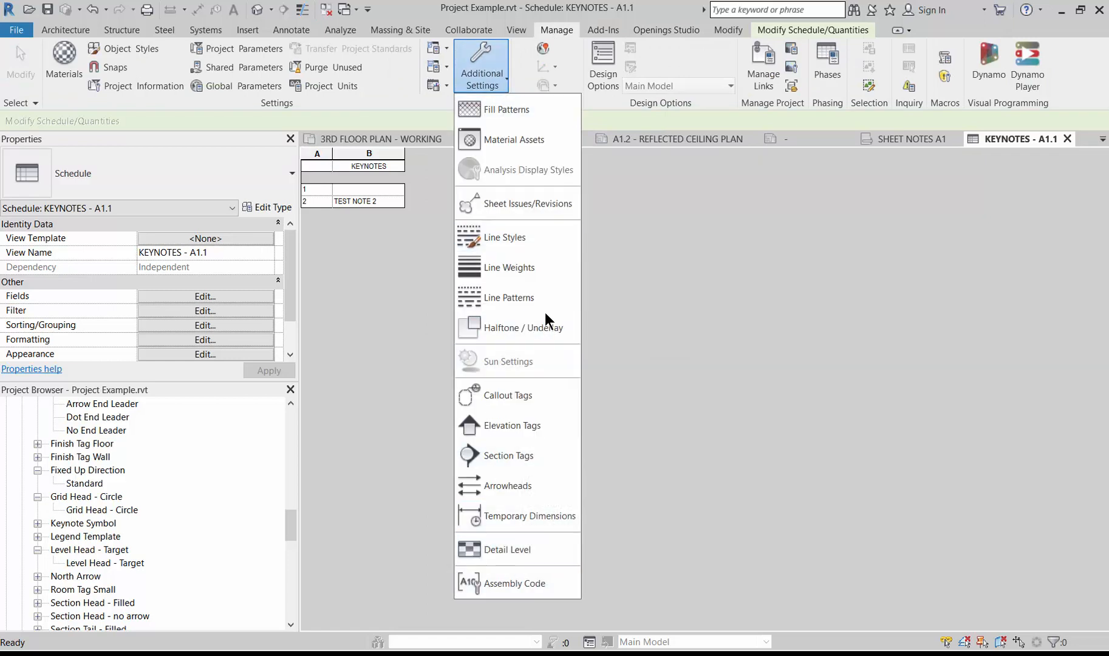
click(555, 32)
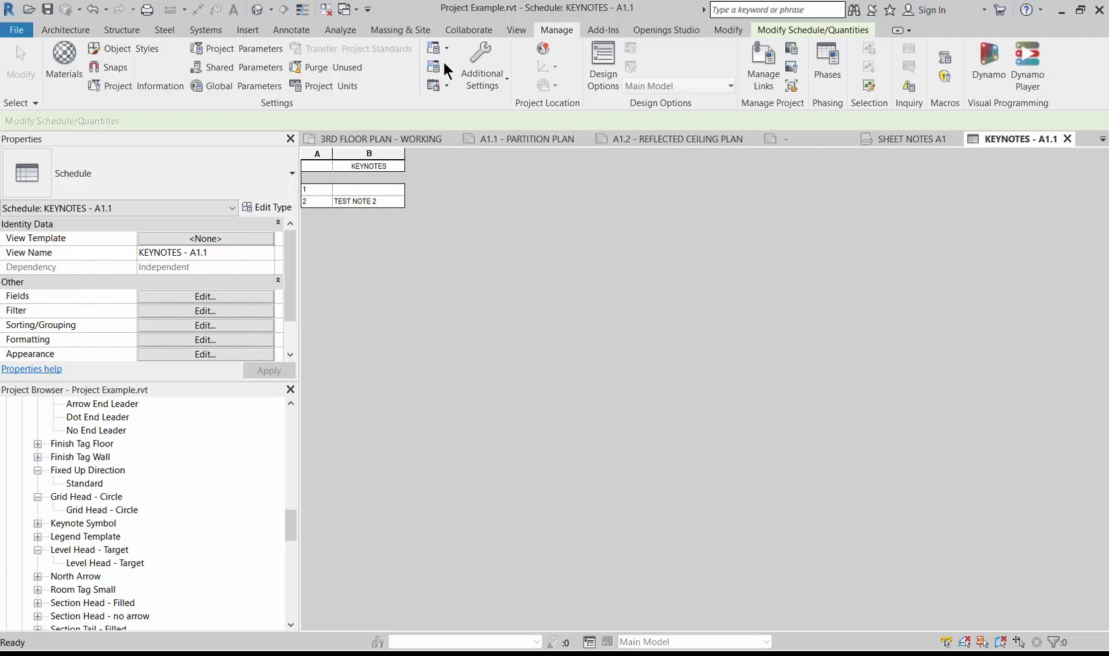
Step: Duplicate the Arial 3/32" text type under the name Arial 1/4"
click(291, 32)
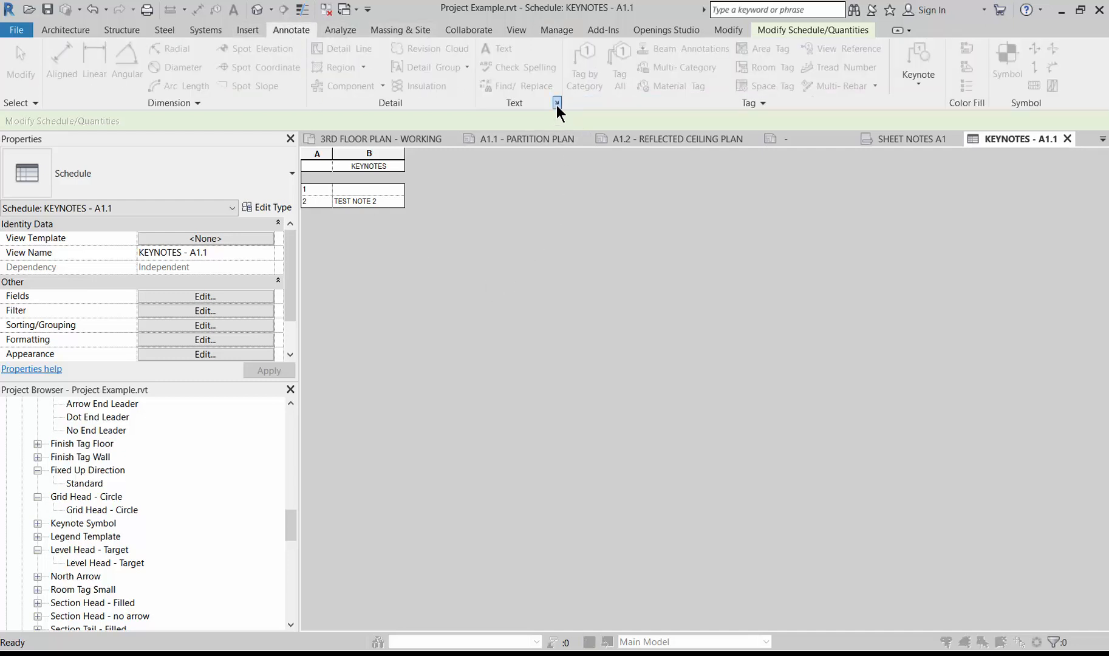
click(557, 103)
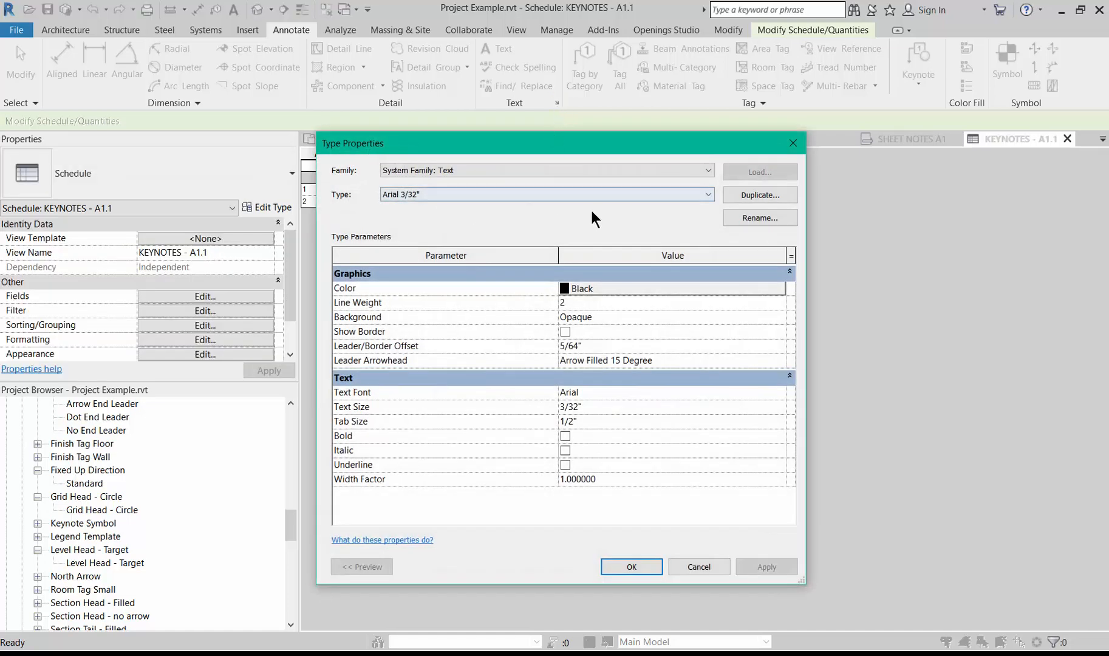
click(759, 195)
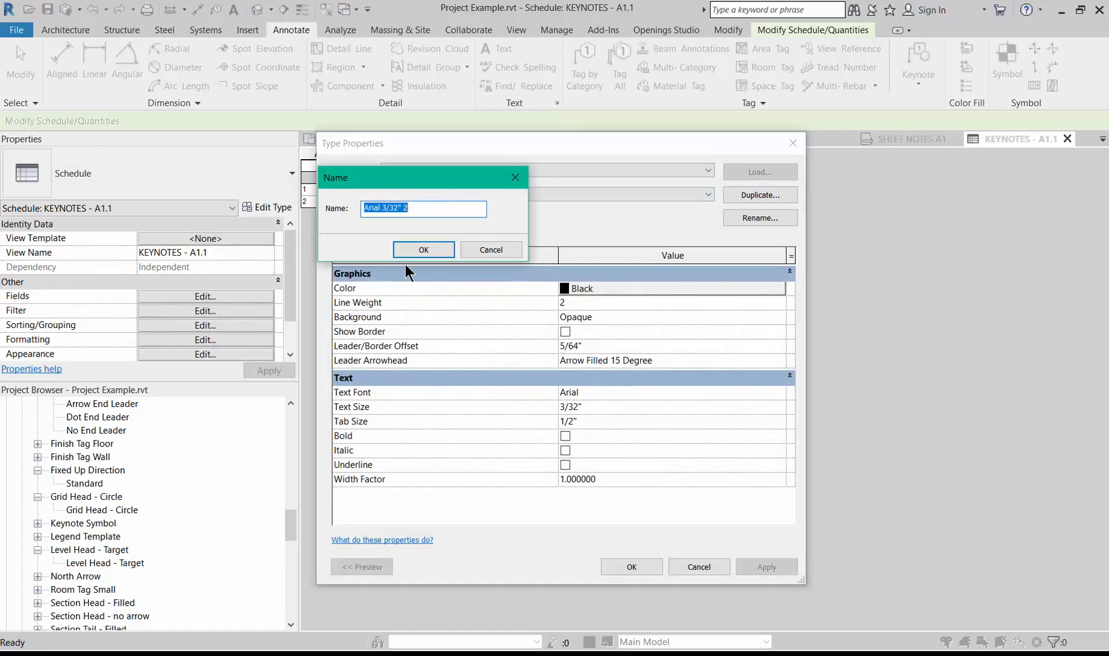
drag(413, 210, 379, 209)
text(1/4)
click(422, 249)
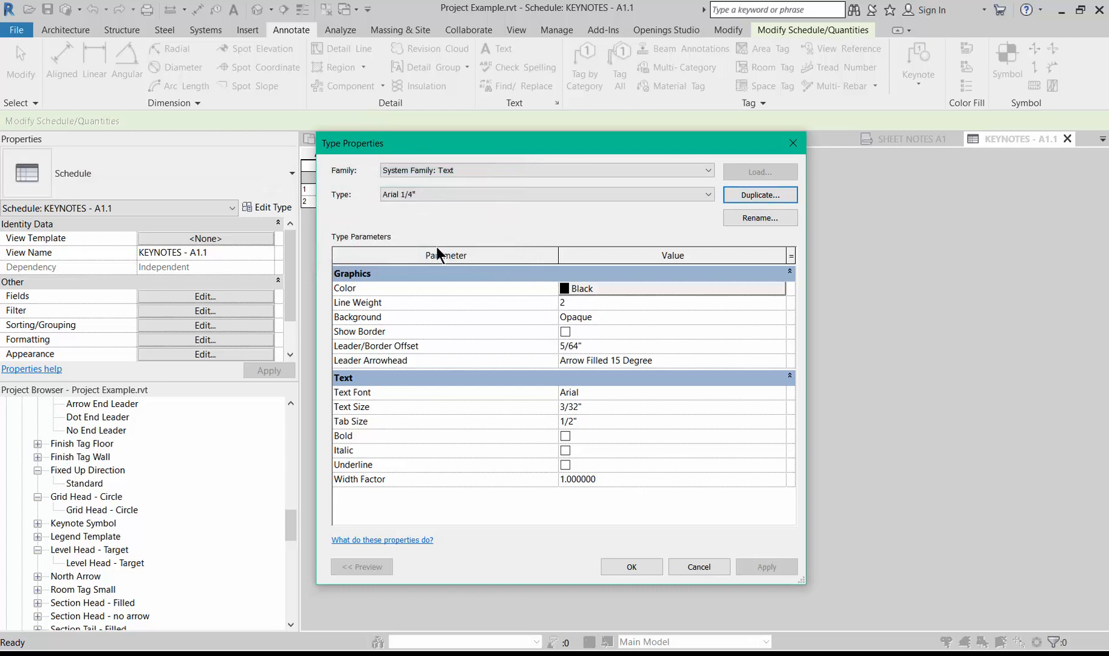
Step: Set the text size of the Arial 1/4" type to 1/4" and accept the type properties
click(578, 408)
click(580, 407)
text(1)
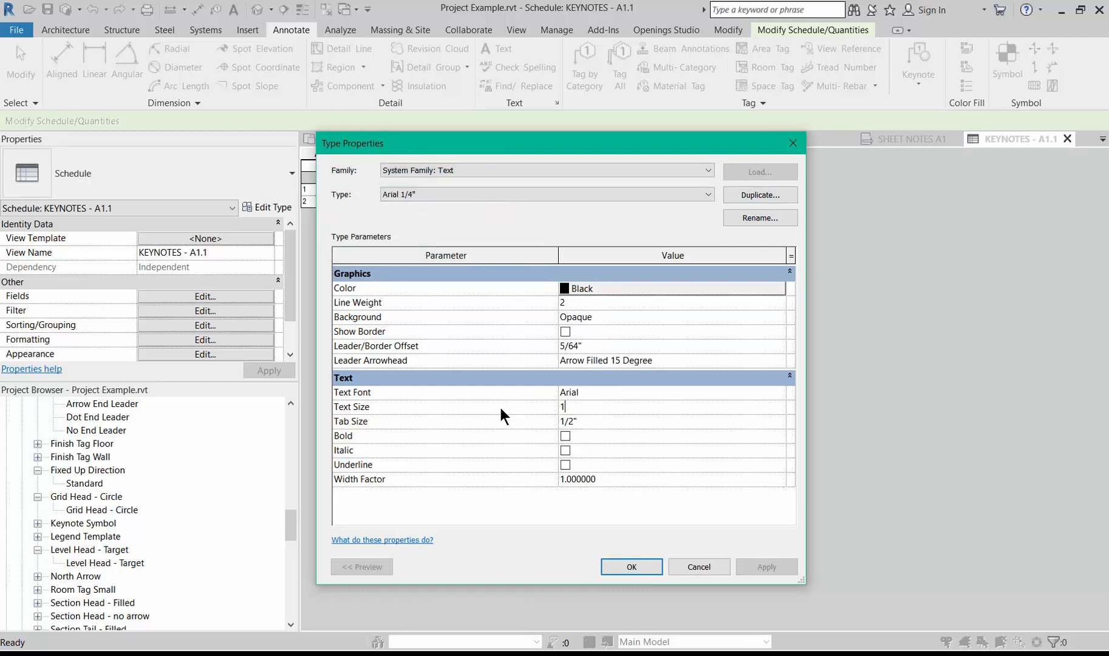
text(/4")
click(621, 564)
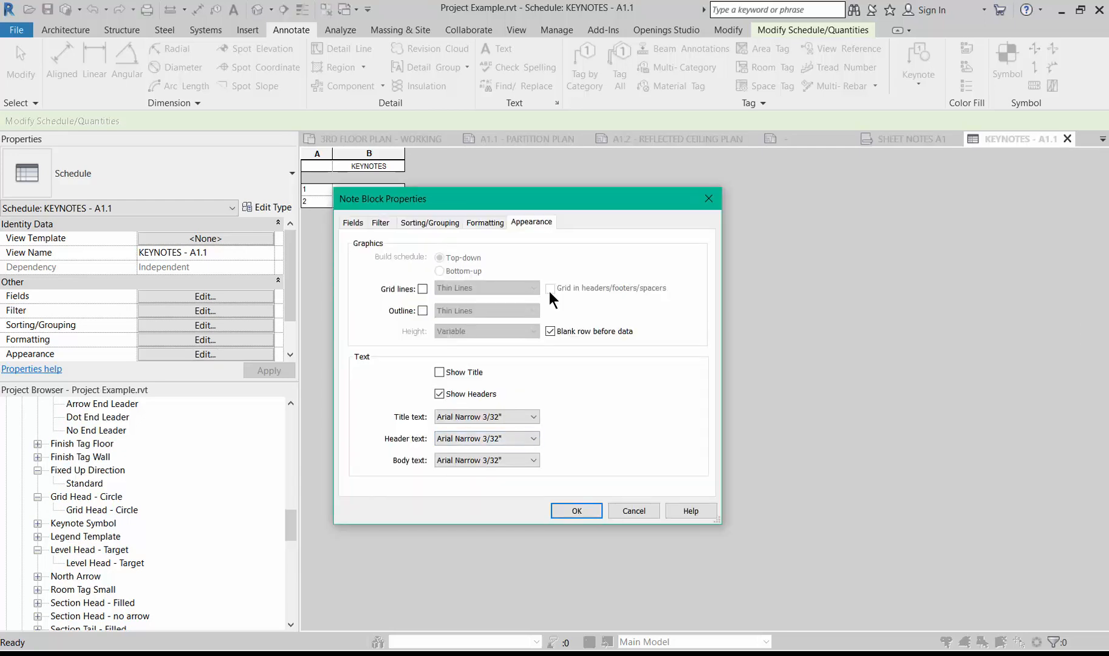
Step: Set both the header text and the title text of the KEYNOTES - A1.1 schedule to Arial 1/4"
click(533, 438)
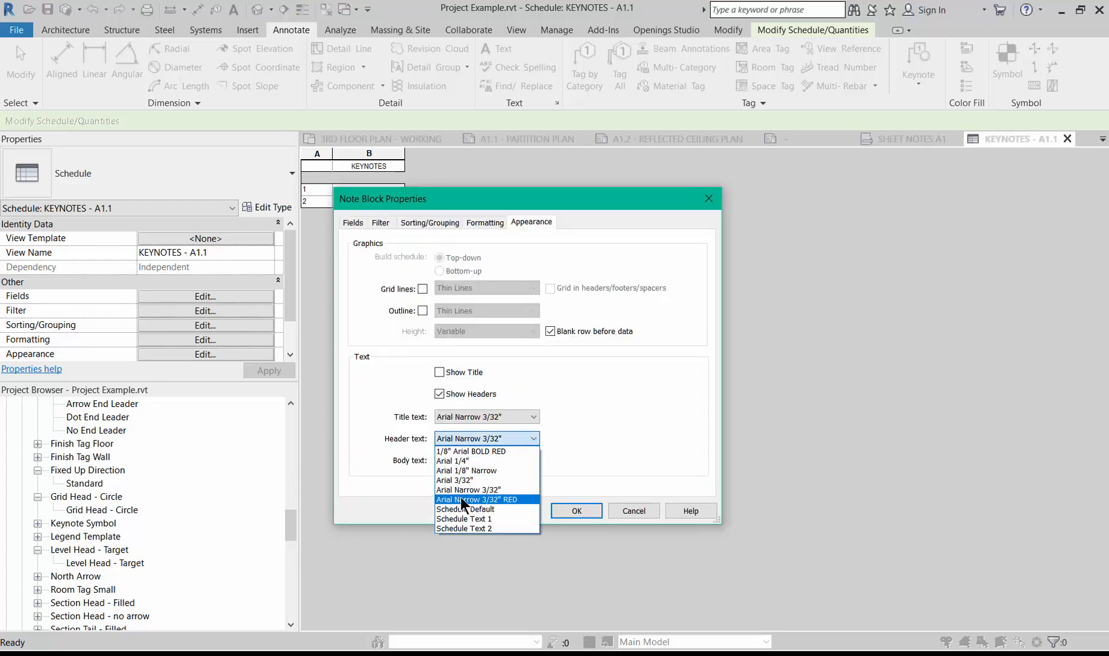
click(461, 460)
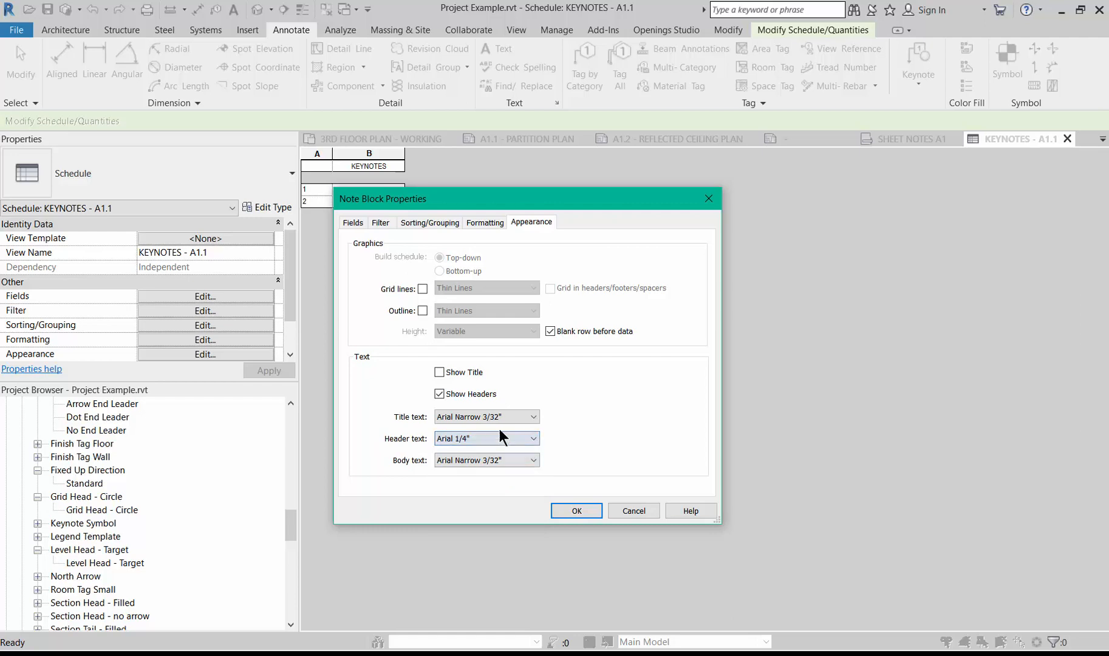
click(533, 417)
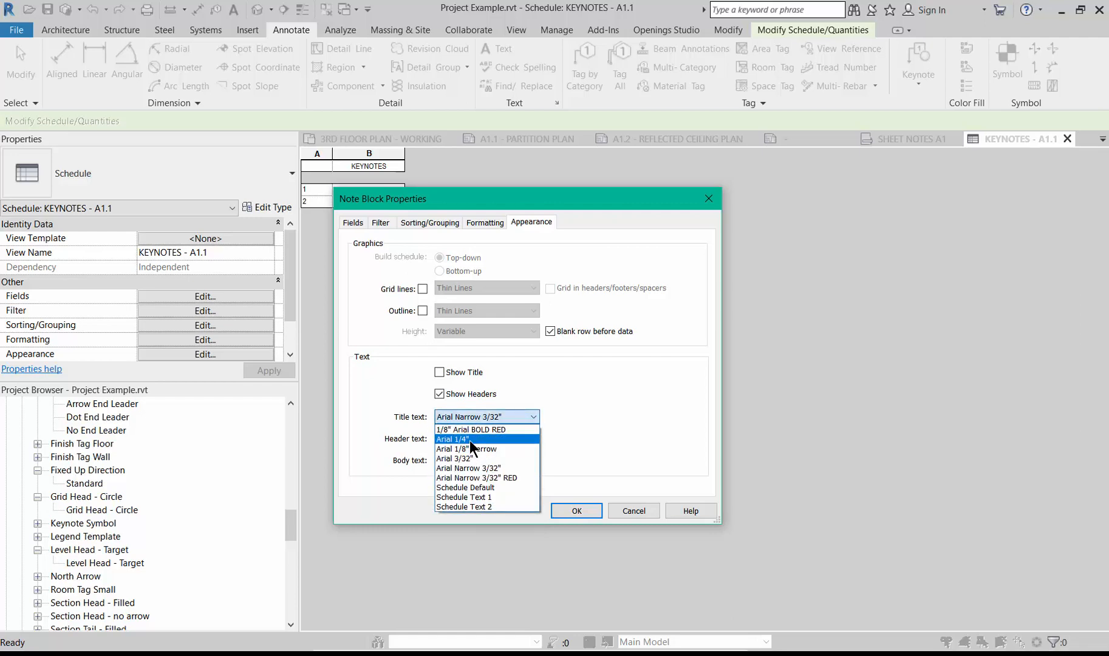
click(469, 440)
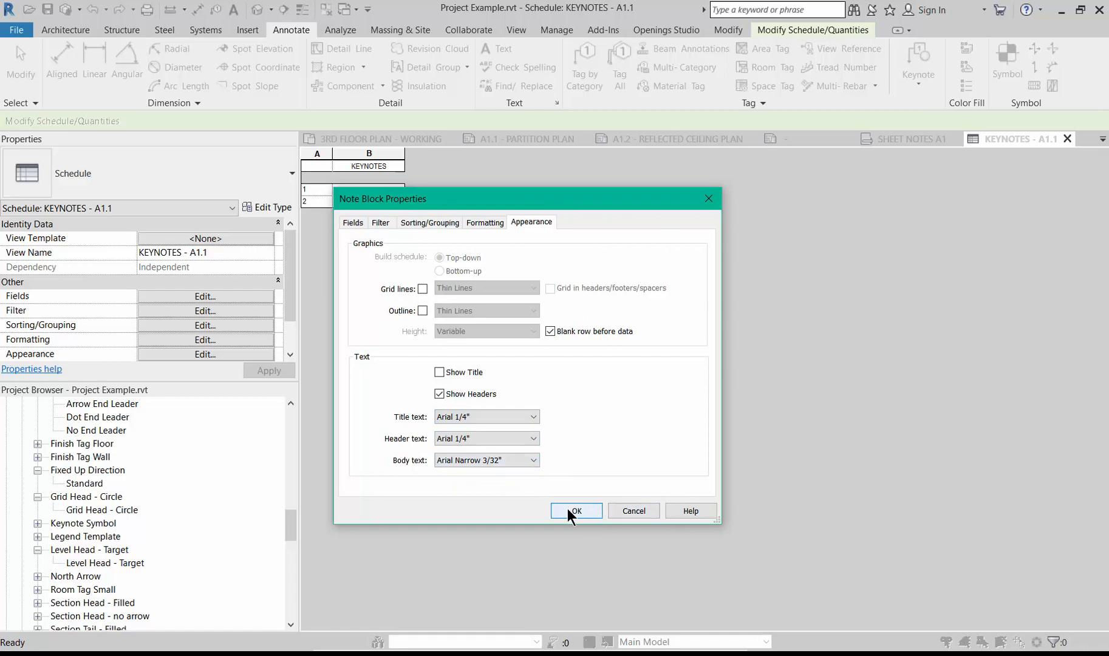
Step: Try right and center alignment for the Keynote Text field and return it to left
click(473, 225)
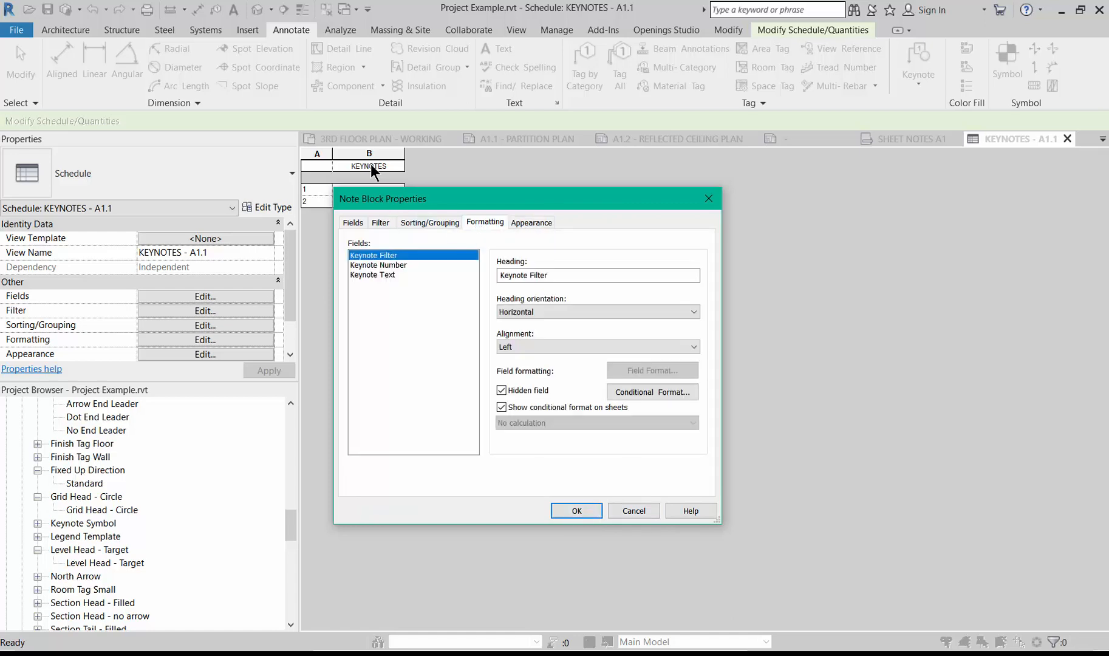
click(374, 274)
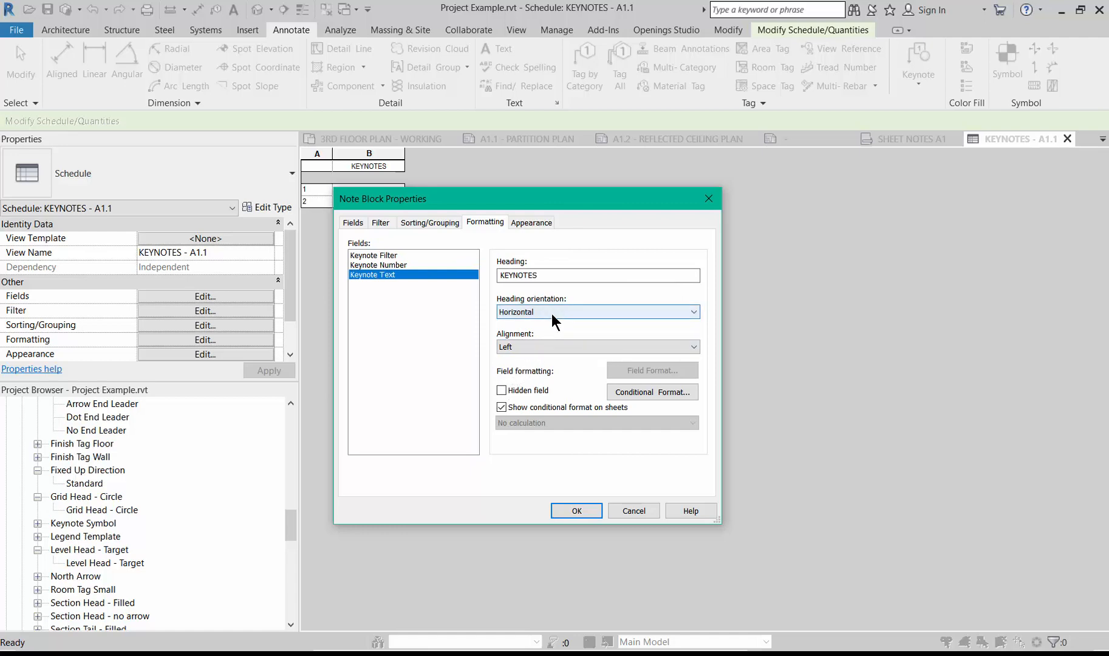
click(548, 346)
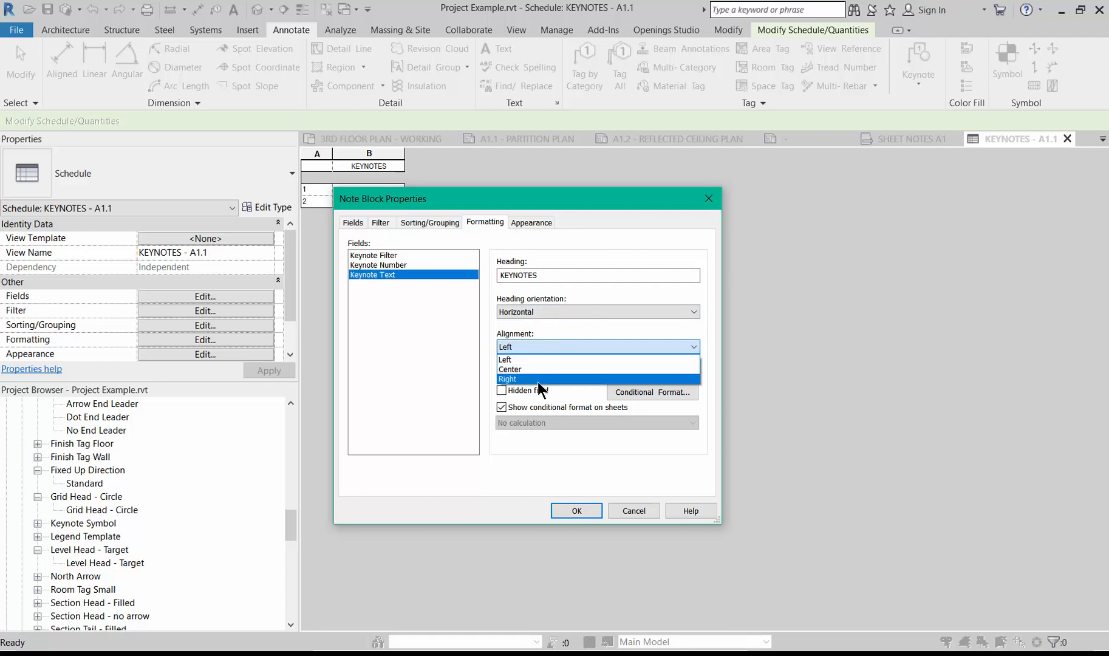
click(540, 378)
click(538, 347)
click(531, 367)
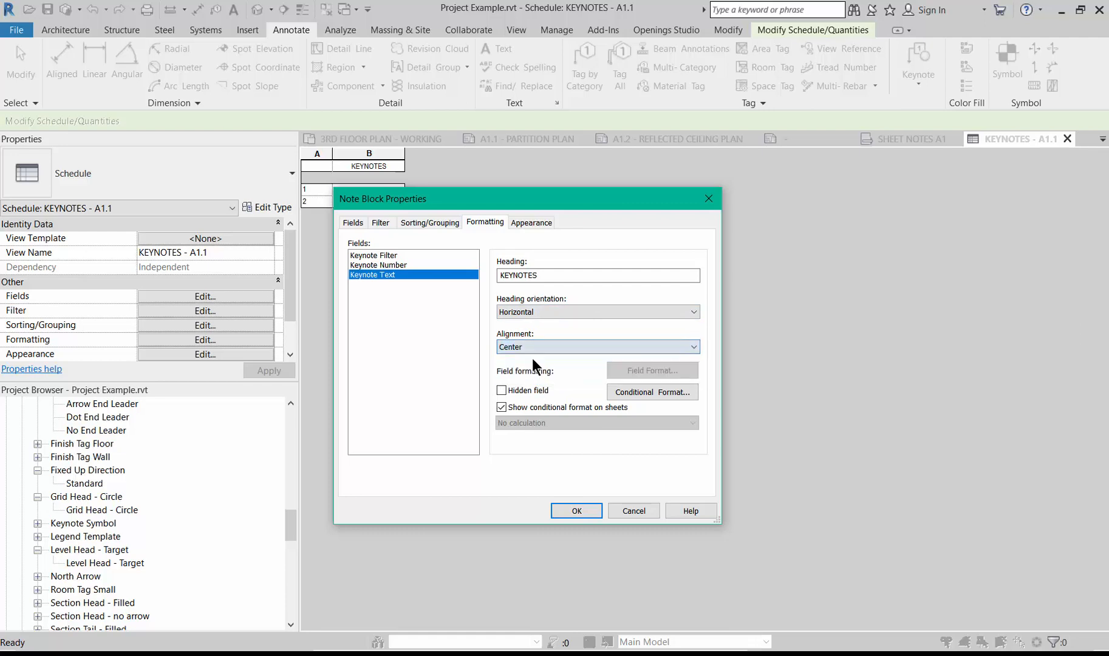
click(532, 351)
click(530, 360)
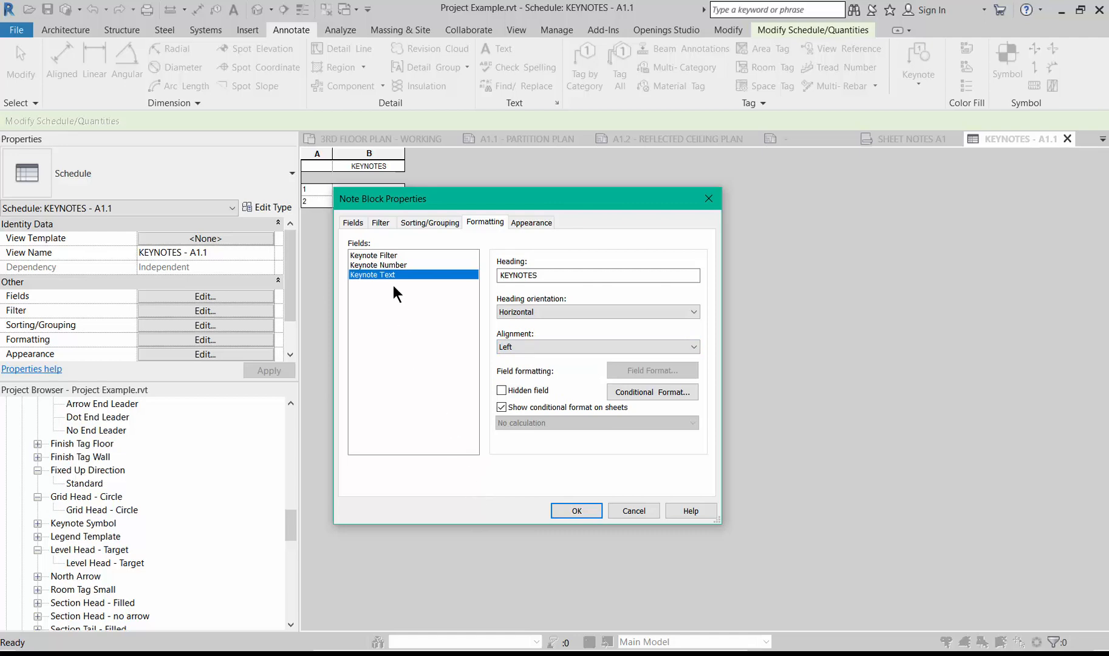
Step: Accept the note block properties and left-align the KEYNOTES heading cell horizontally
click(579, 513)
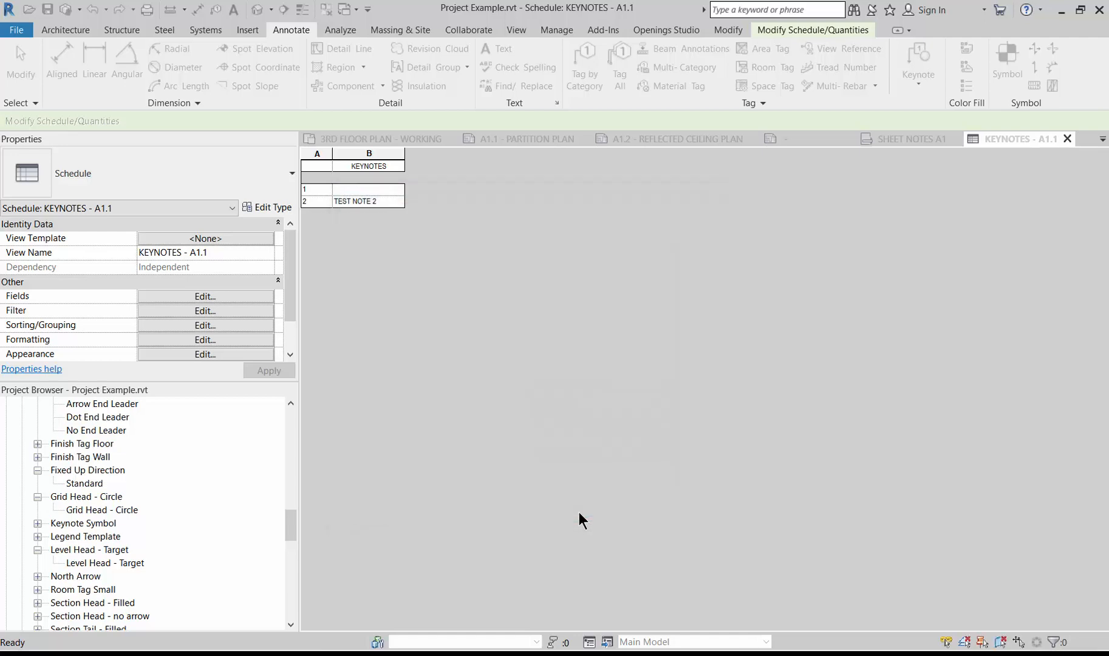
click(395, 169)
click(332, 167)
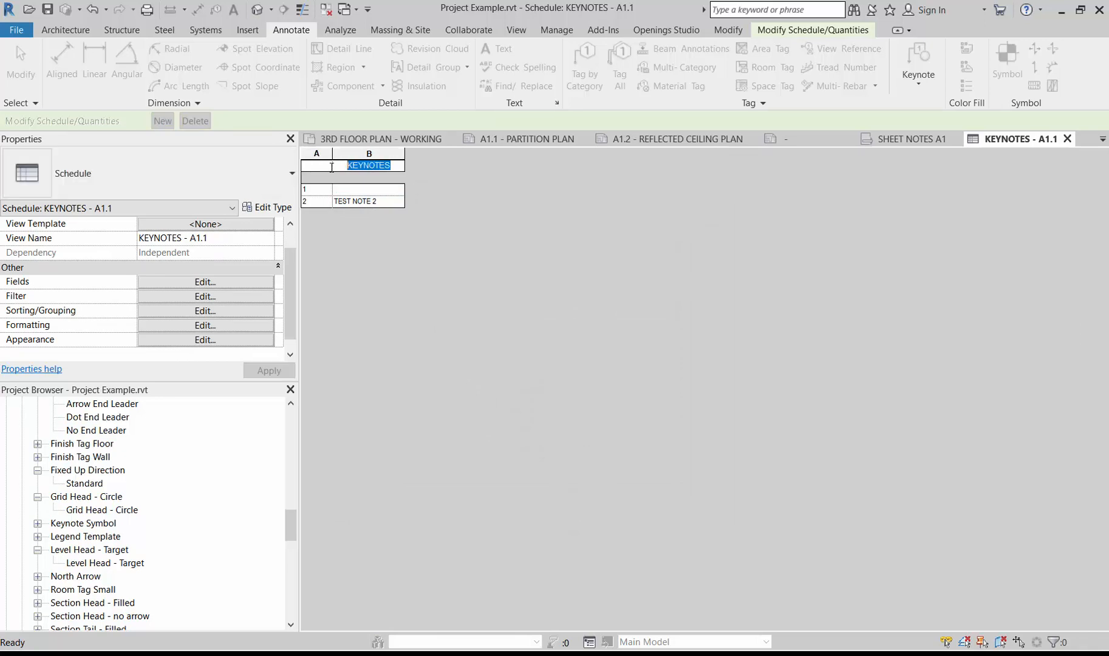
key(Escape)
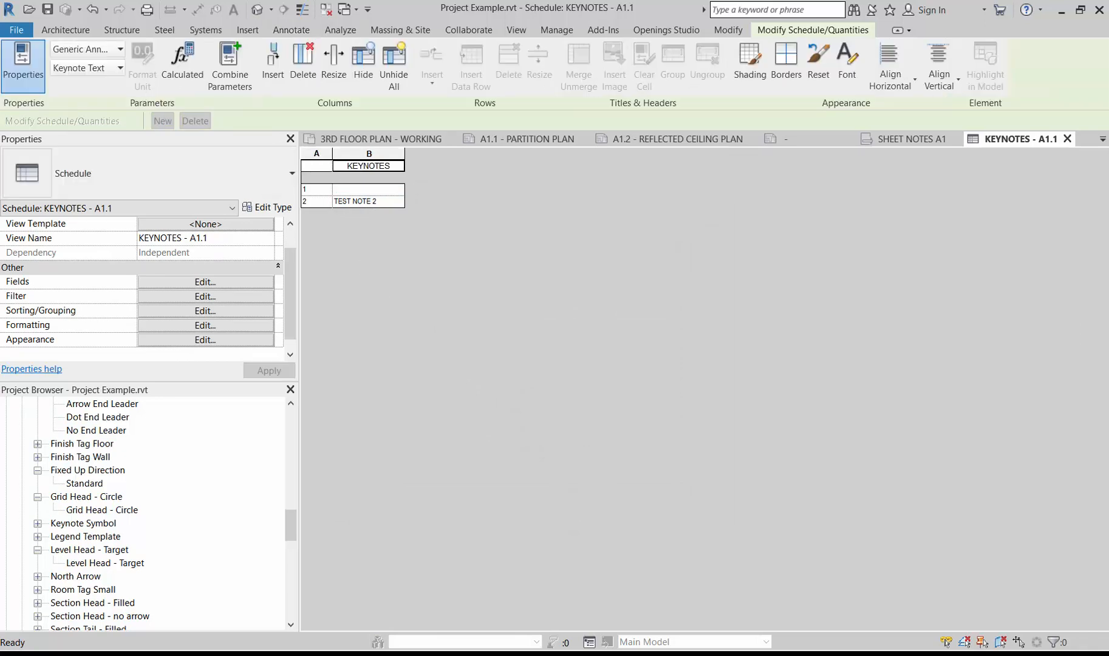
click(400, 165)
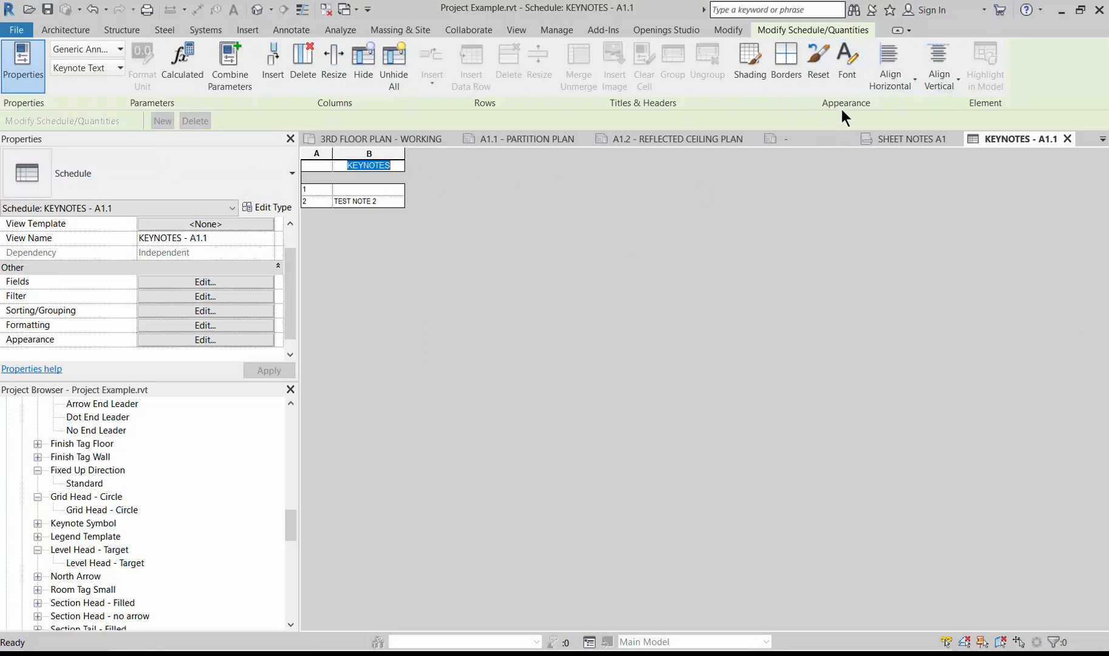
click(903, 88)
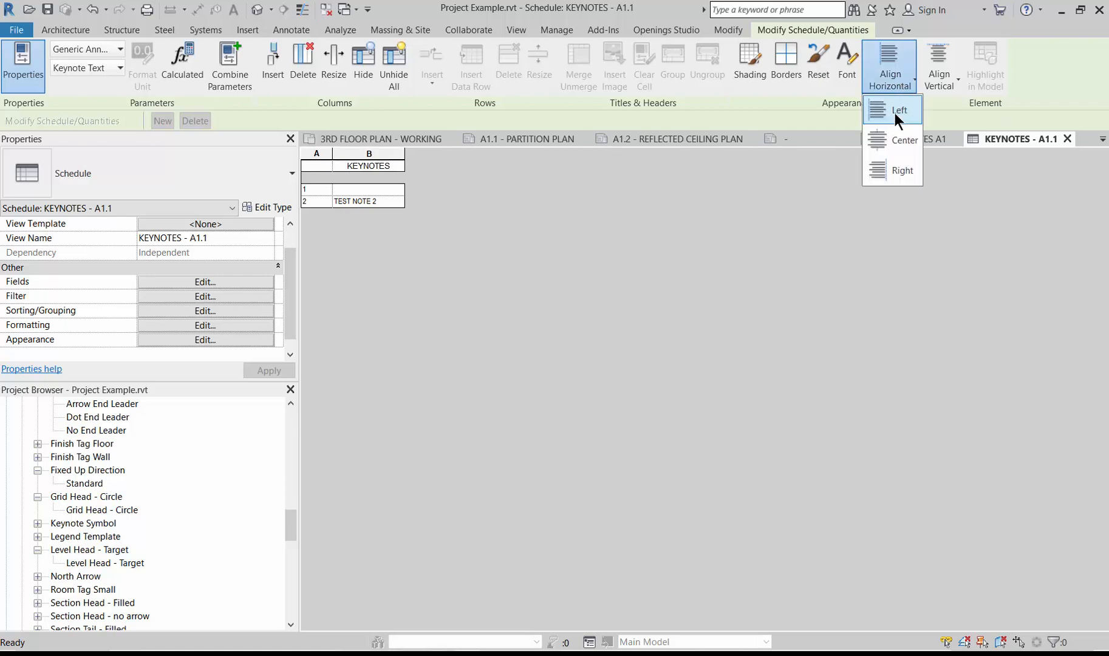
click(897, 111)
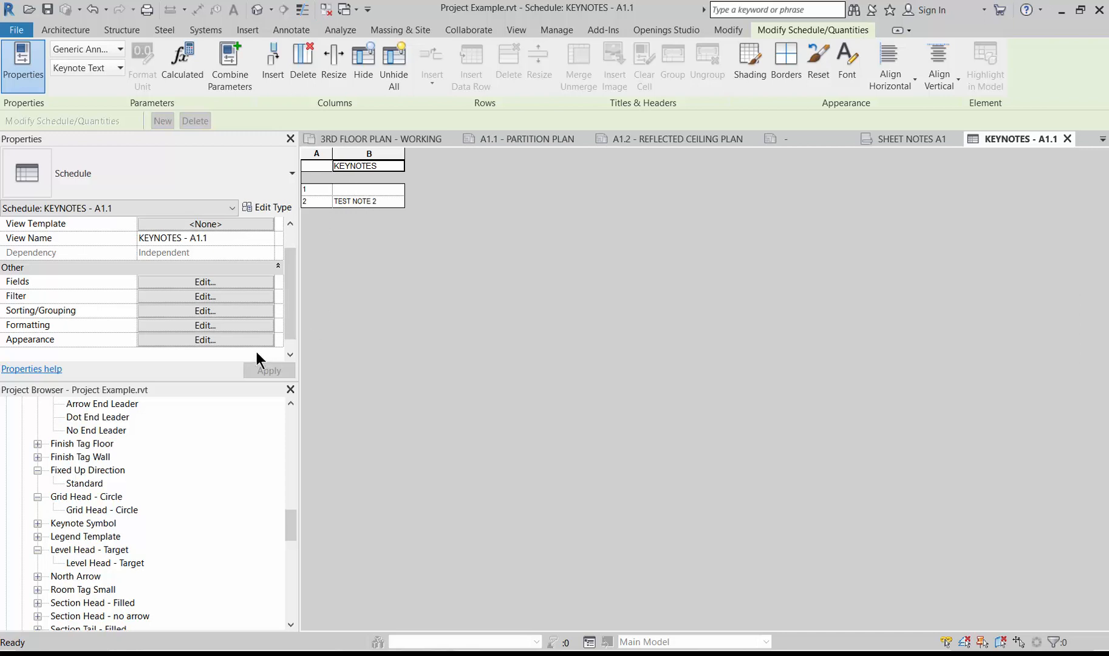
Step: Itemize every instance in the schedule and set the keynote number of the first TEST NOTE 2 row to 2
click(228, 309)
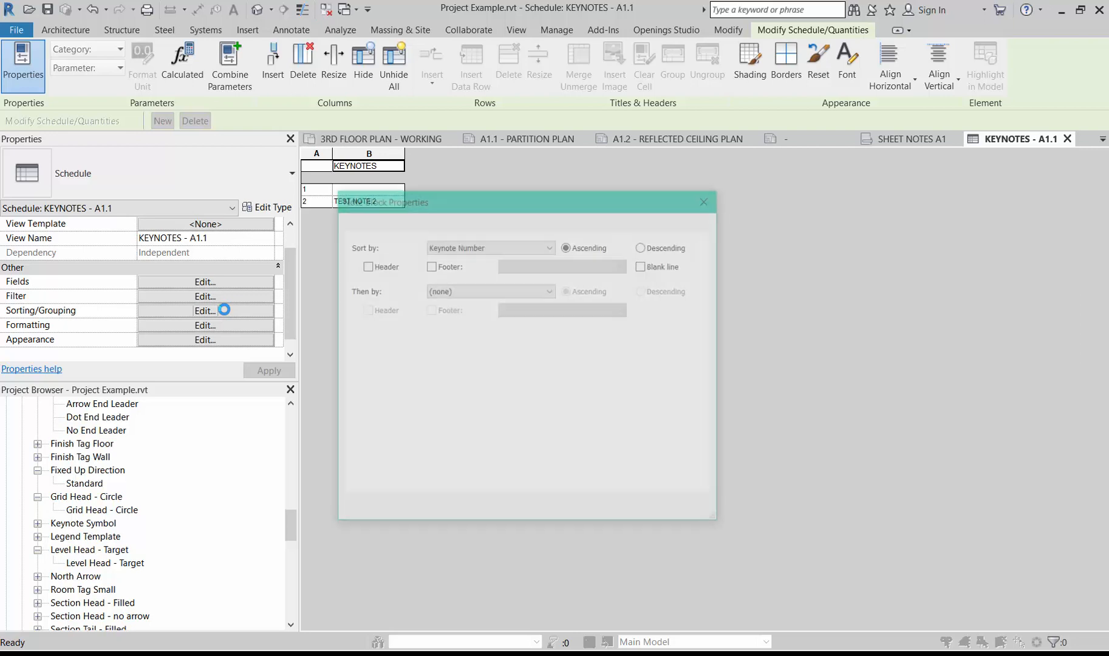
click(352, 483)
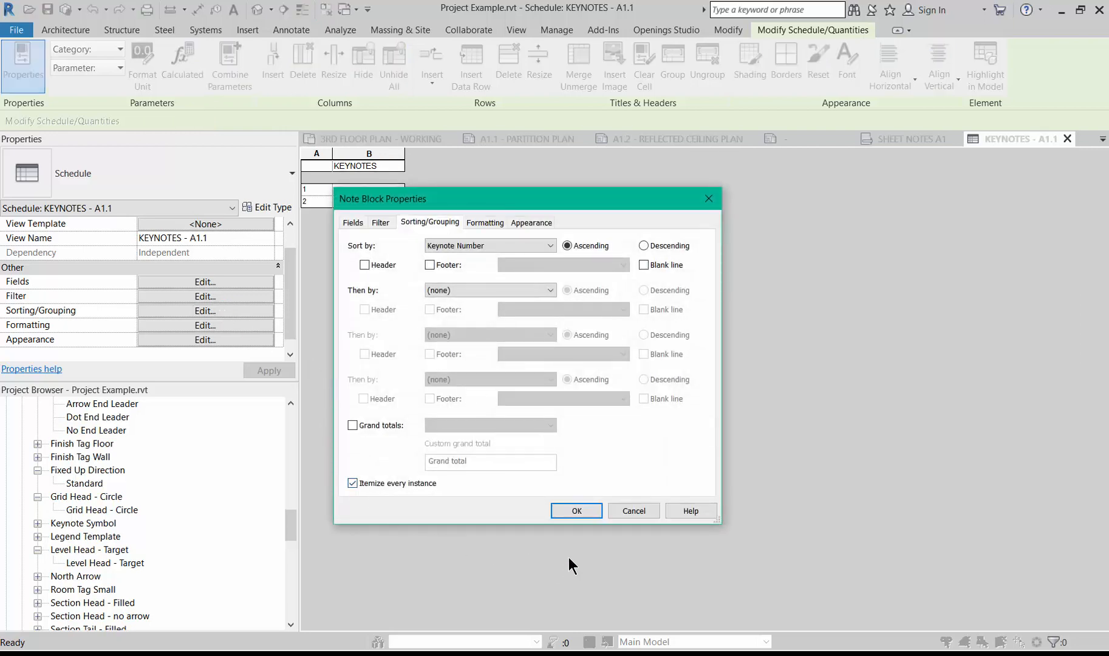
click(577, 511)
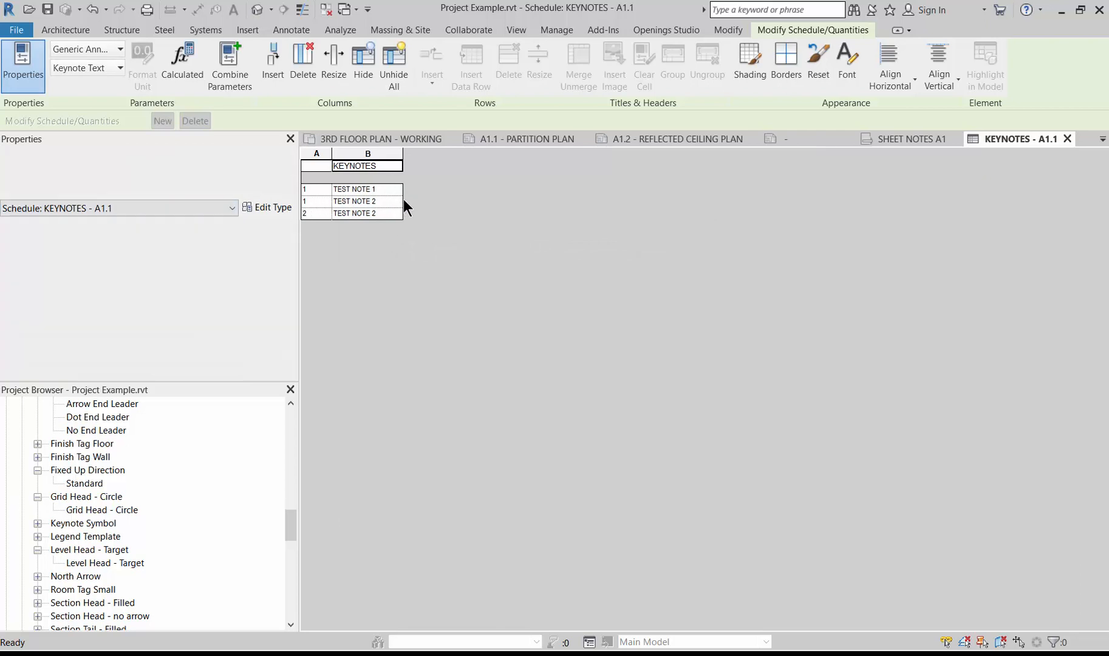
click(329, 199)
click(328, 199)
click(314, 218)
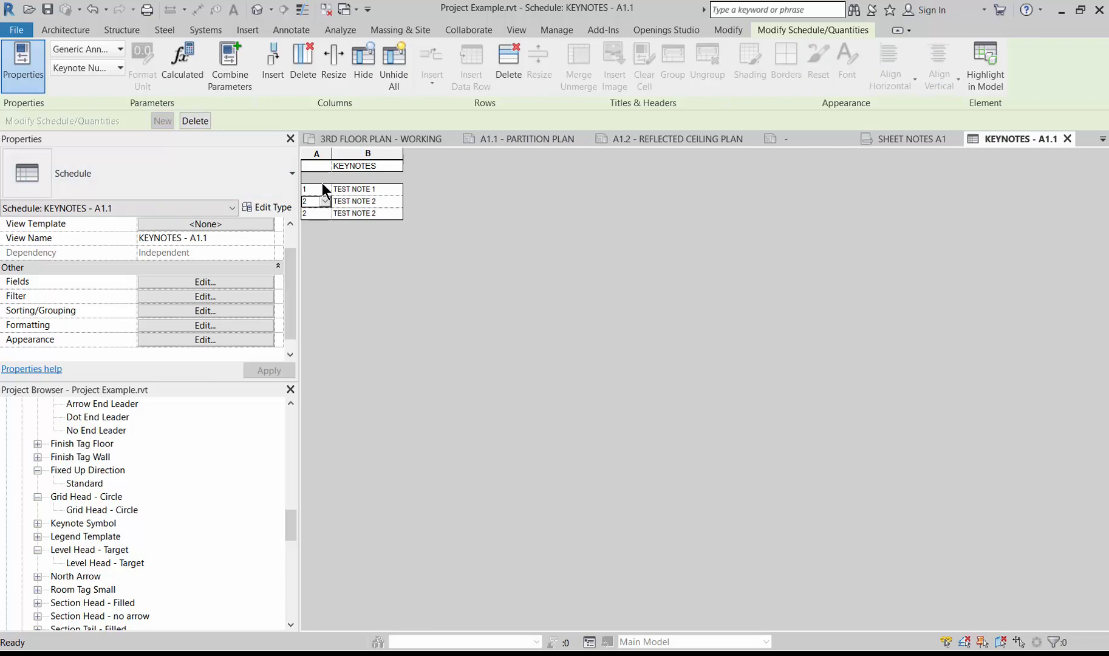
Step: Turn off itemizing every instance in the schedule and widen its keynote text column
click(189, 311)
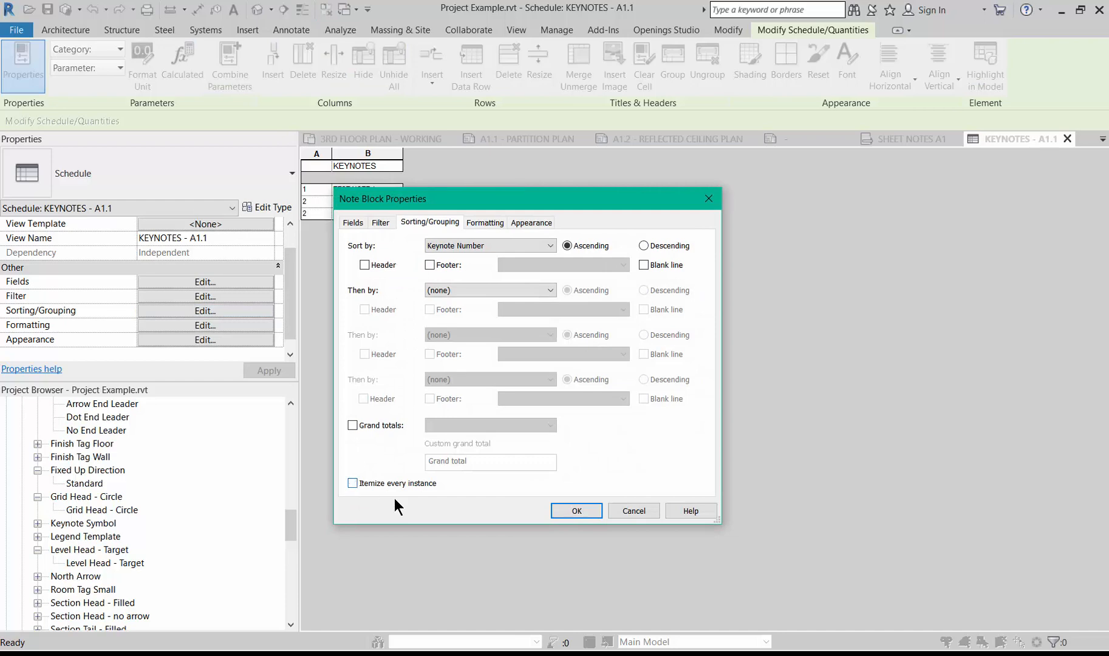
click(577, 513)
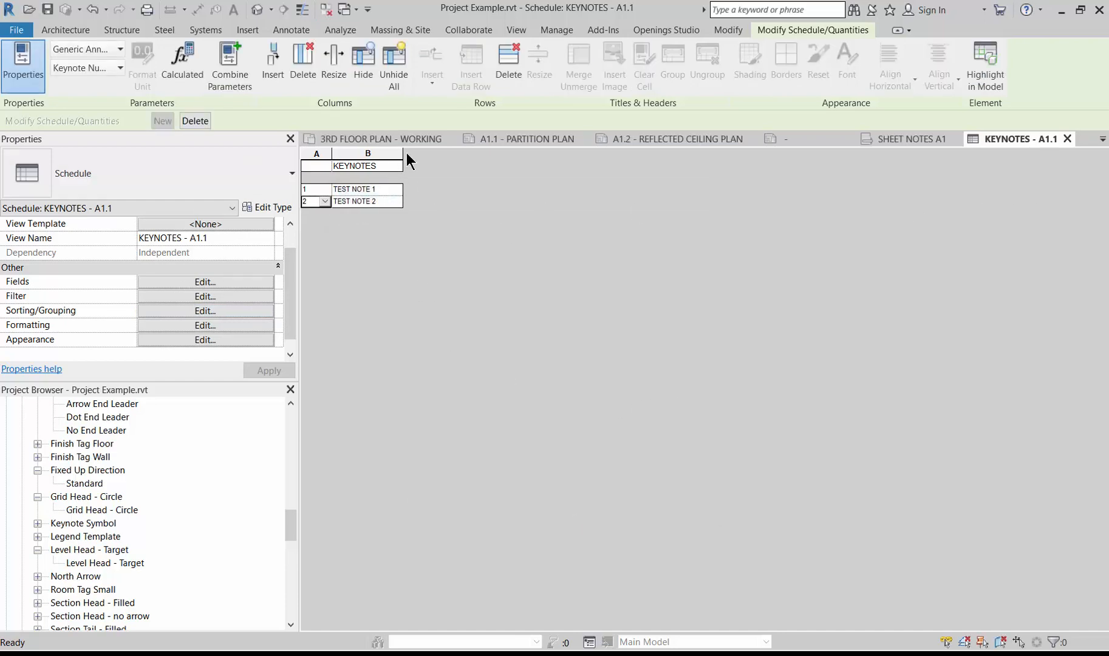
drag(403, 153, 471, 156)
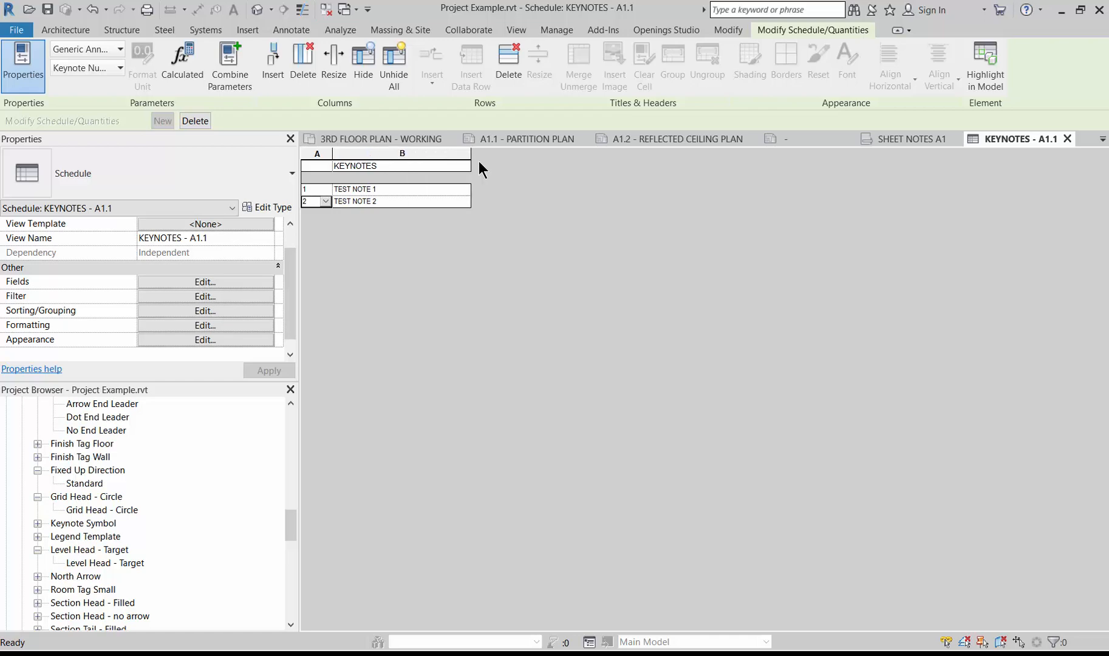
Step: Place the KEYNOTES - A1.1 schedule on sheet A1.1 - PARTITION PLAN, beside the legend below the floor plan
click(534, 138)
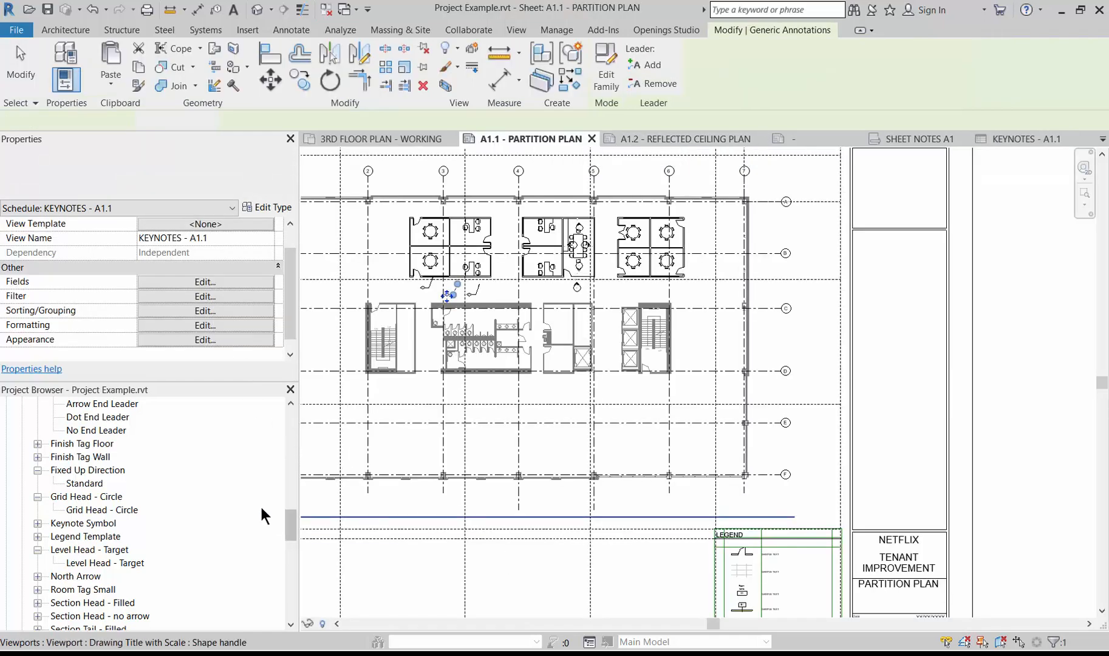
mouse_move(289, 524)
mouse_down()
mouse_move(289, 490)
mouse_move(290, 555)
mouse_move(291, 472)
mouse_up()
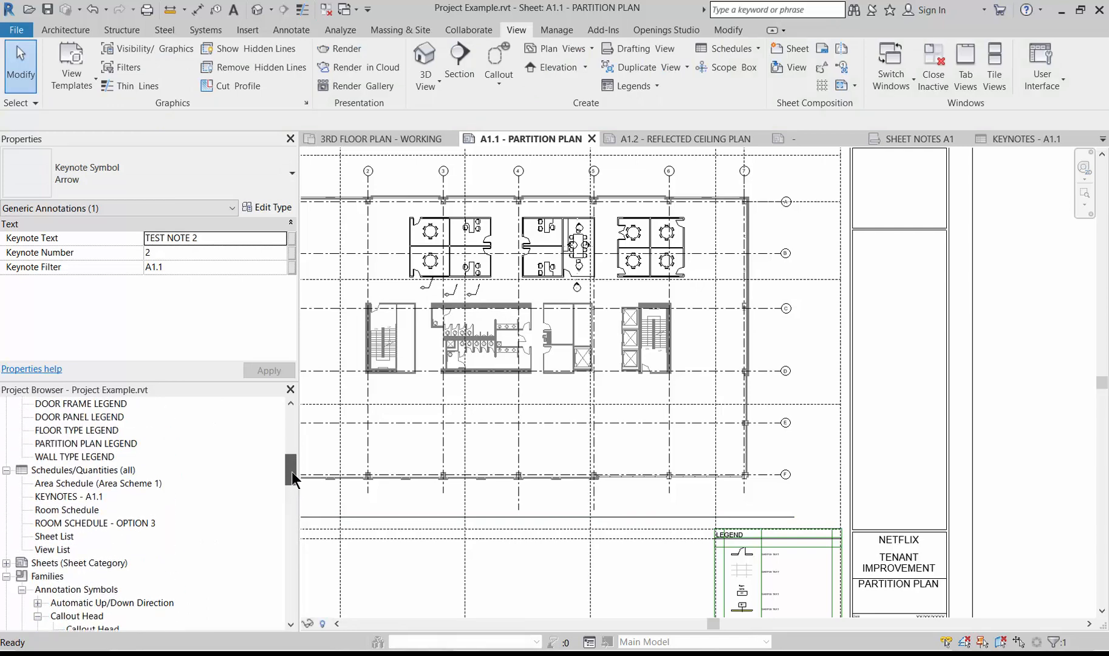
click(58, 496)
drag(706, 537, 657, 574)
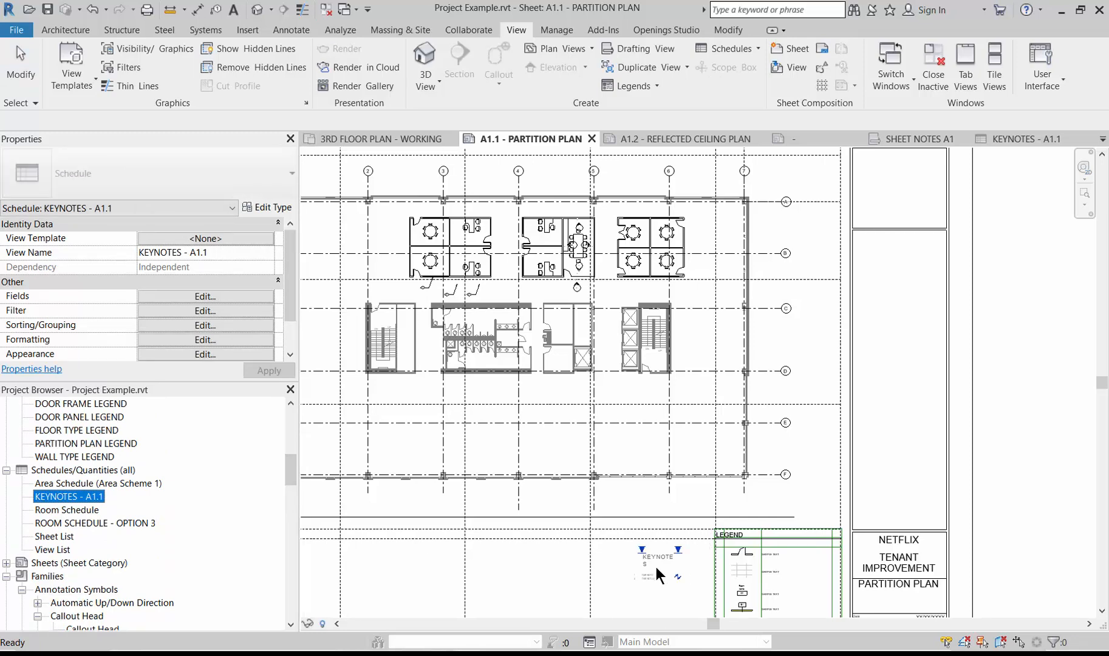
click(625, 595)
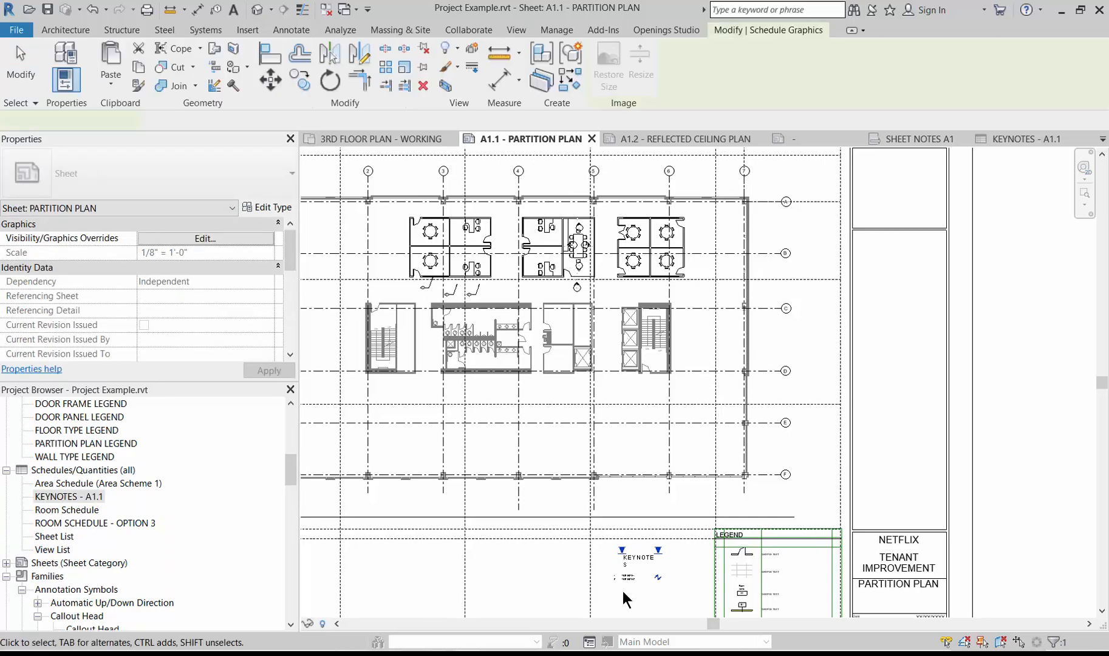
Step: Align the placed keynote schedule with the sheet's dashed layout lines and widen its text column to fit the heading on one line
scroll(634, 604, up, 4)
scroll(633, 605, up, 2)
click(613, 496)
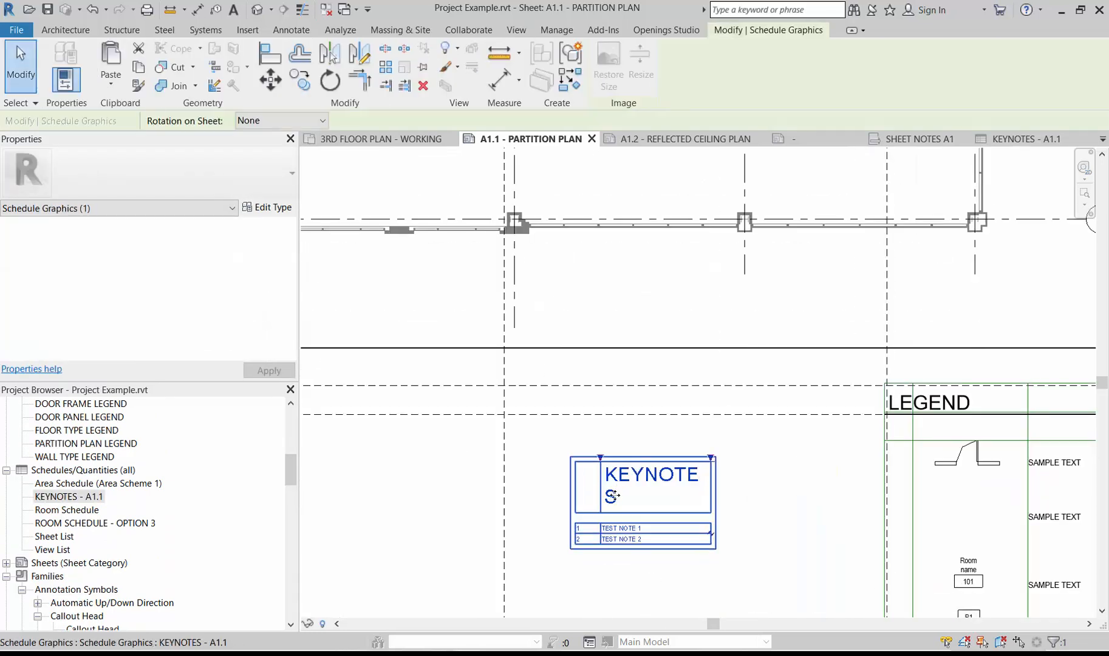
drag(614, 497, 549, 425)
drag(646, 385, 733, 545)
click(733, 545)
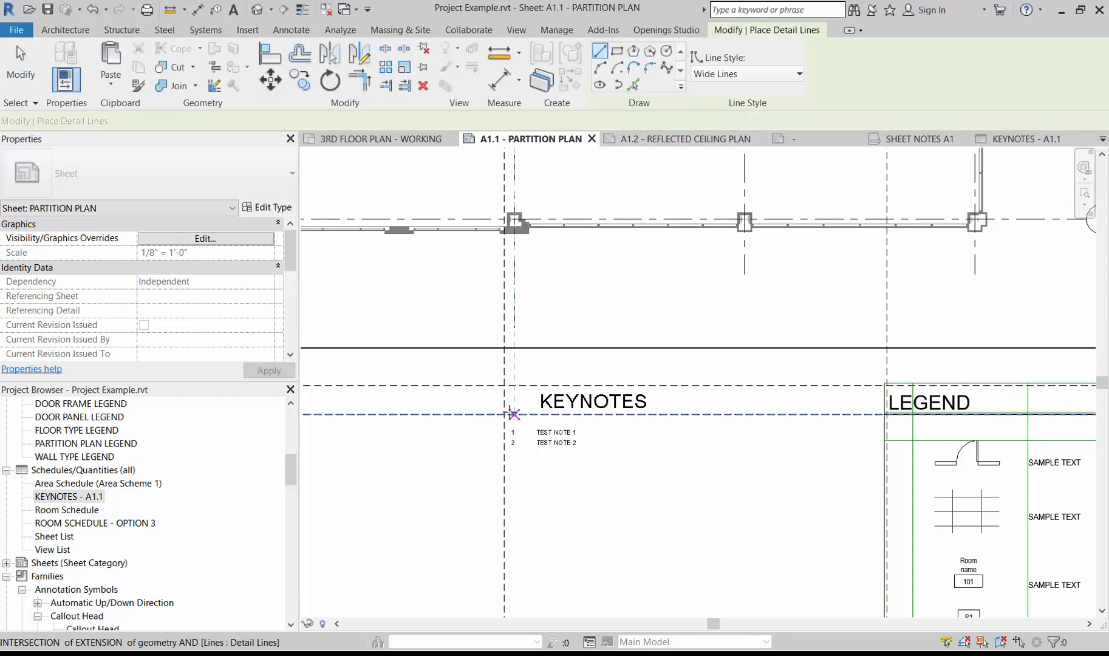
Step: Draw a horizontal Wide Lines detail line about 6 1/4" long along the dashed line beneath the KEYNOTES heading
click(513, 414)
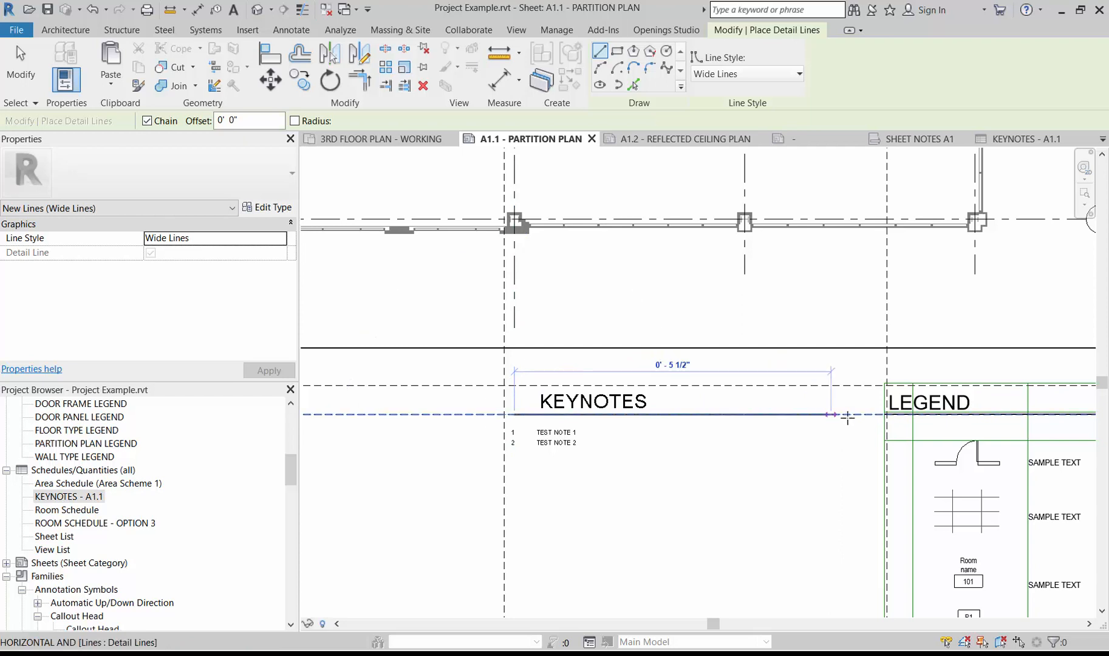
click(874, 414)
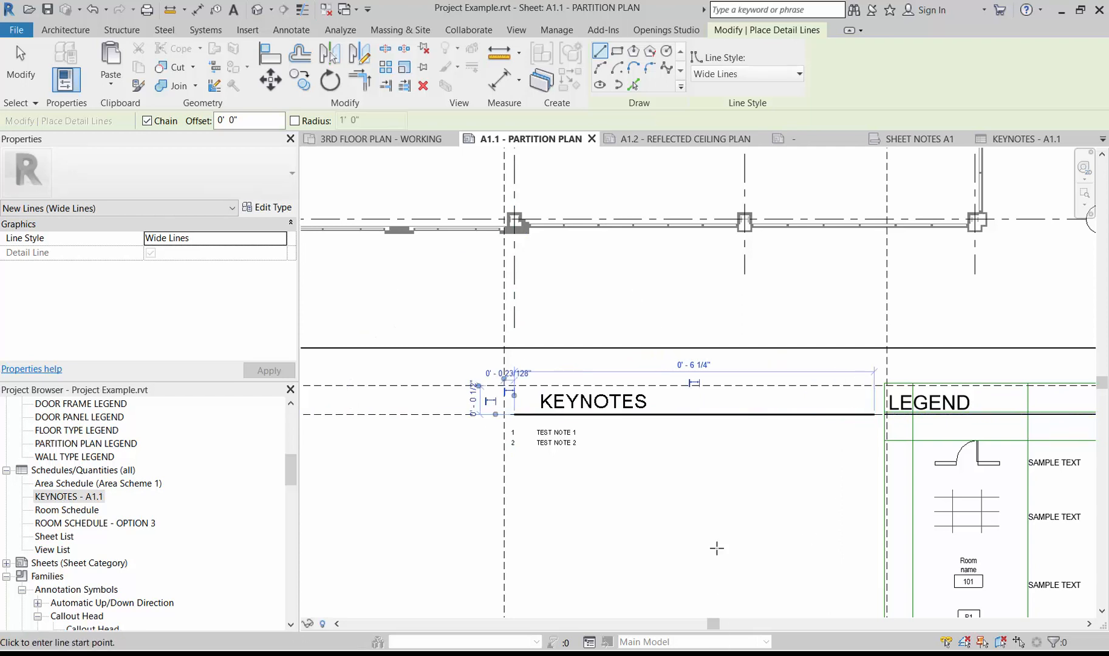
key(Escape)
key(Escape)
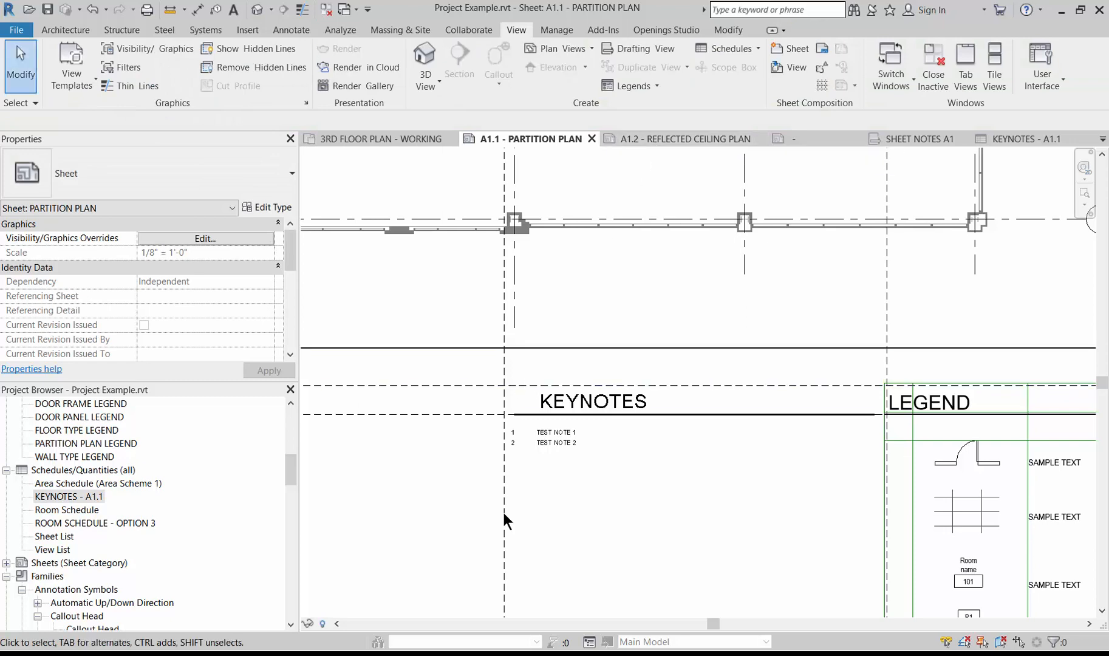
Step: Duplicate the KEYNOTES - A1.1 schedule and rename the copy KEYNOTES - A1.2
right_click(60, 496)
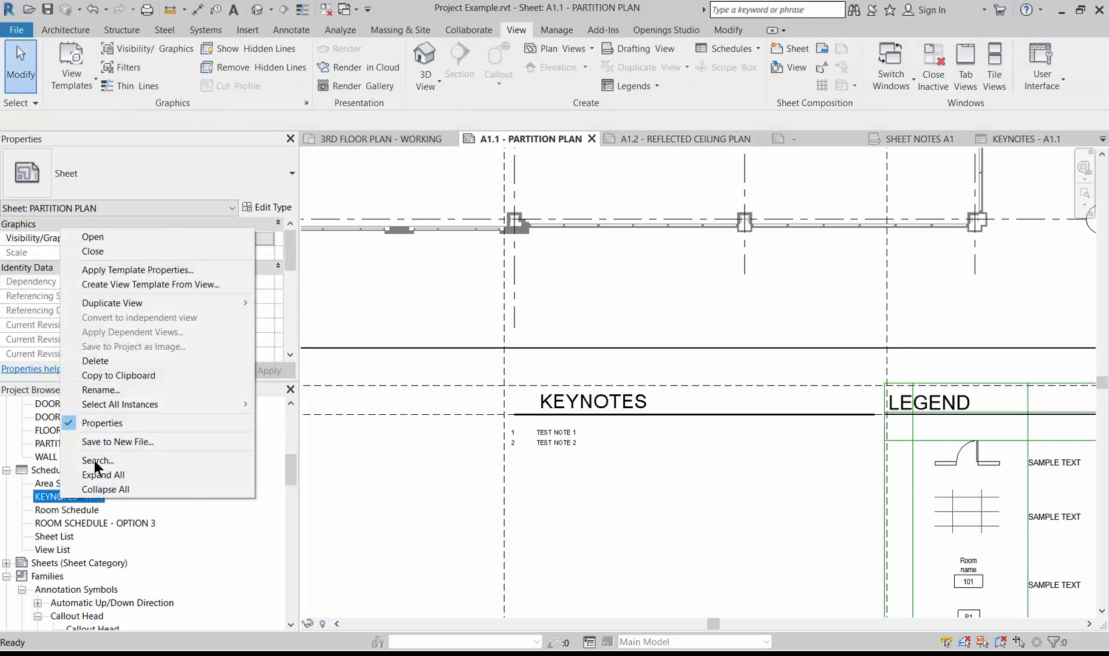
mouse_move(124, 303)
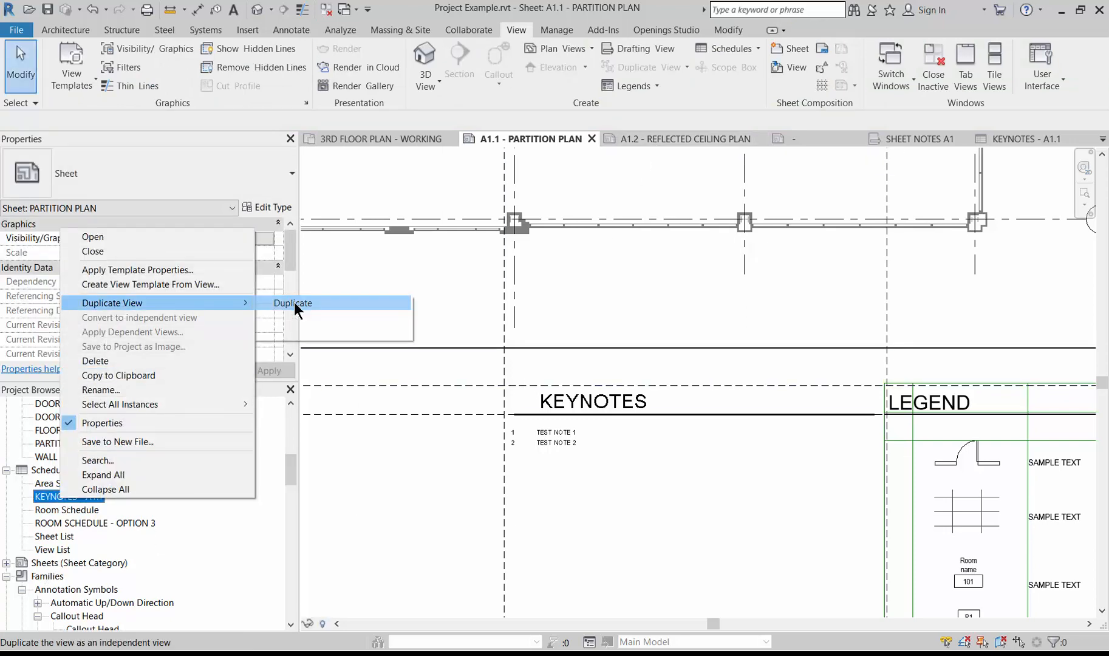
click(294, 301)
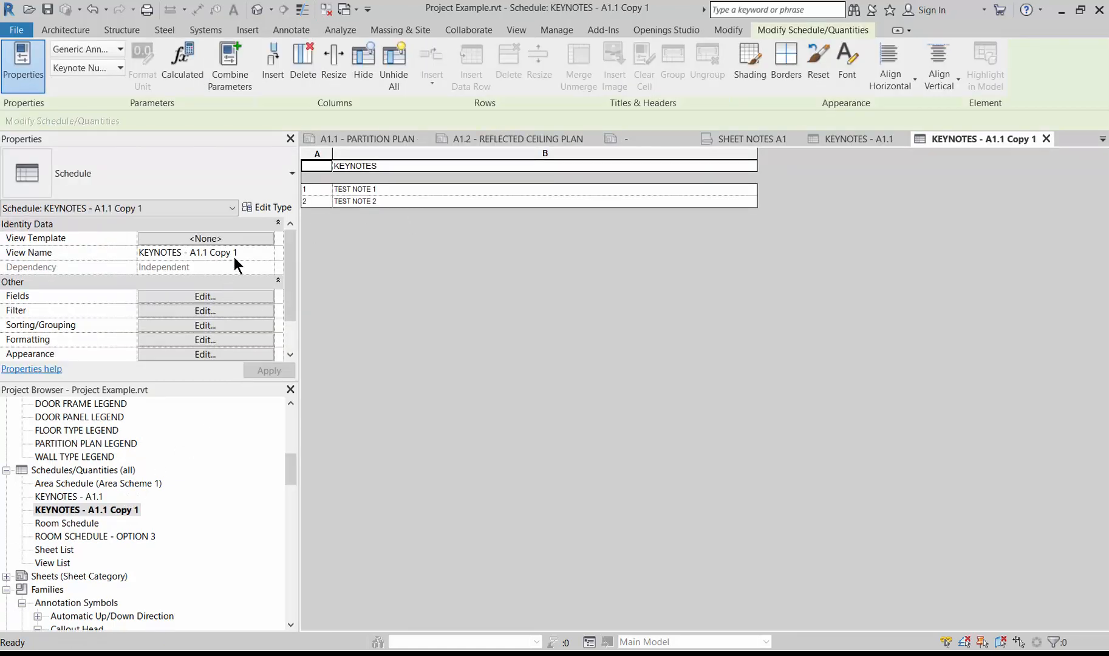
drag(236, 254, 205, 254)
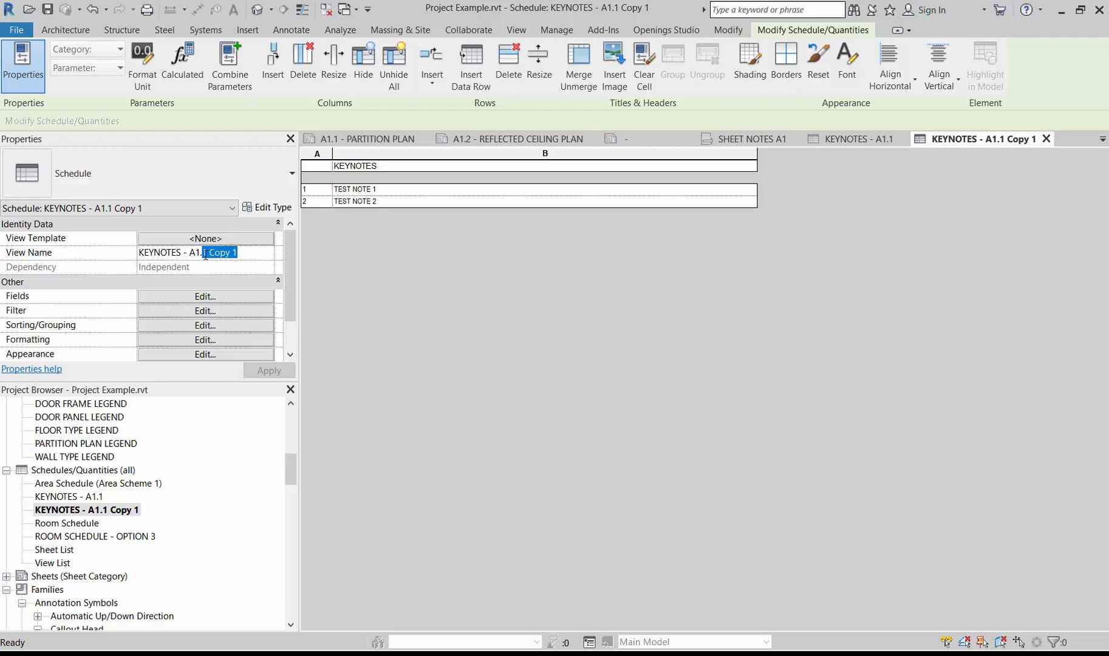
text(2)
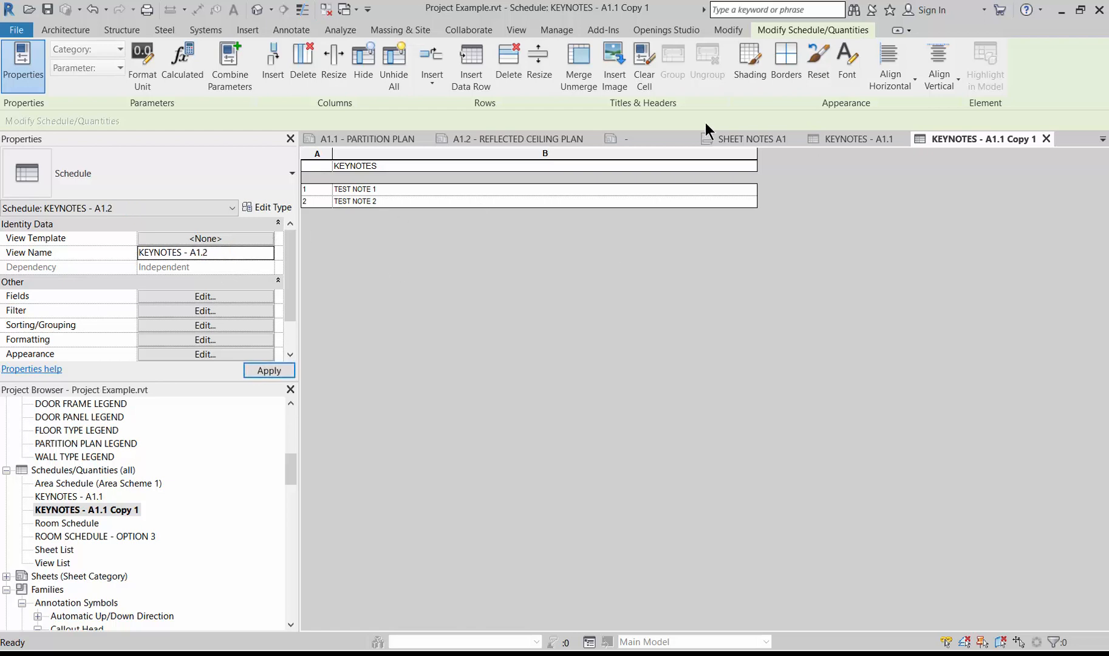
Step: Set the KEYNOTES - A1.2 schedule's filter so that Keynote Filter equals A1.2
click(178, 309)
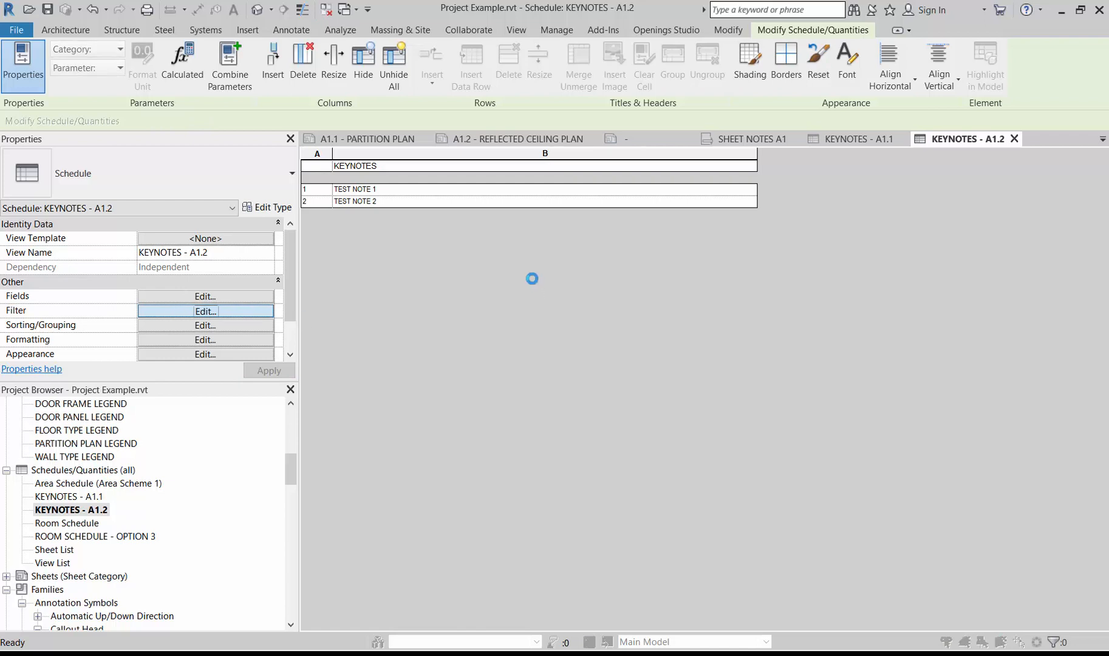
click(641, 247)
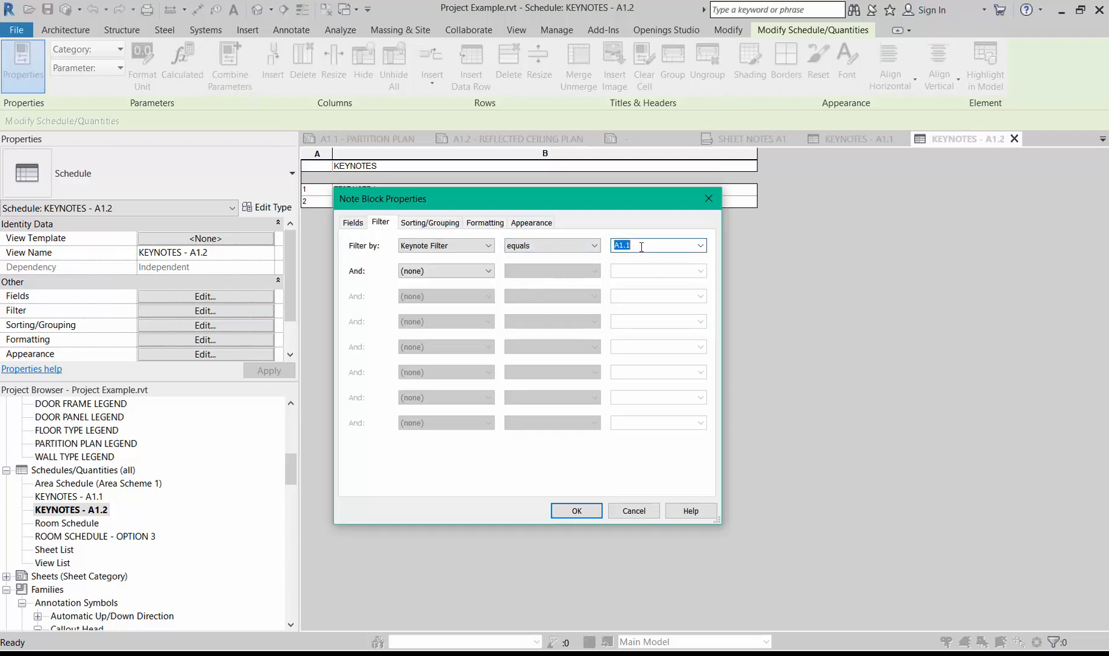
click(641, 246)
text(2)
click(568, 510)
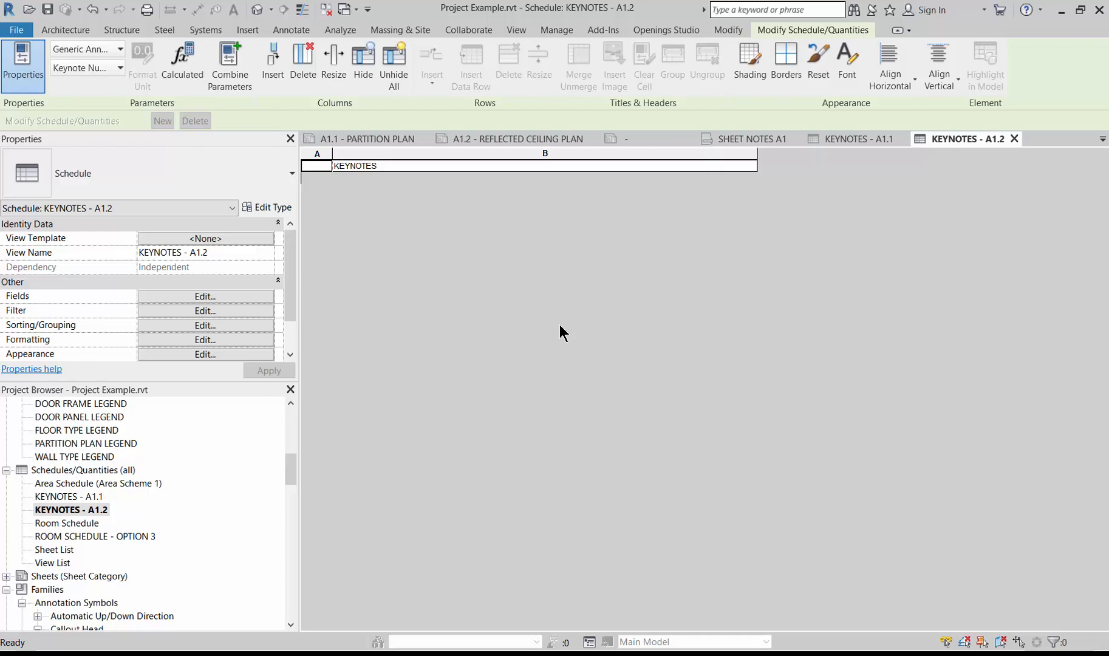
Step: Switch to the A1.1 - PARTITION PLAN sheet and examine its overall layout and the area beside the keynotes and legend
click(372, 138)
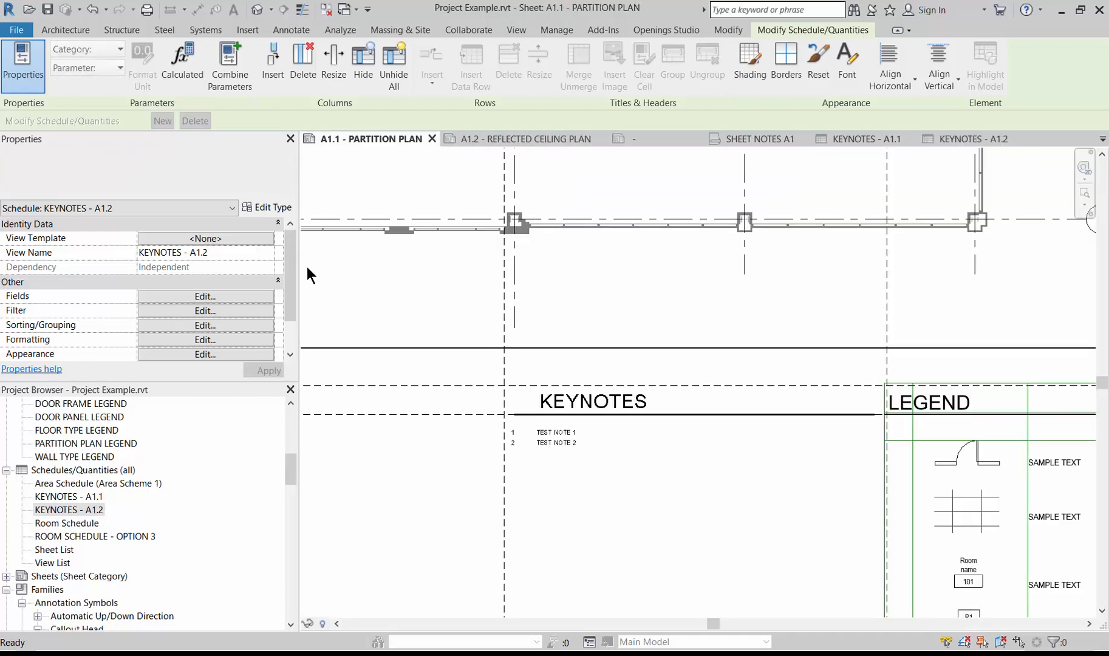
scroll(697, 266, down, 2)
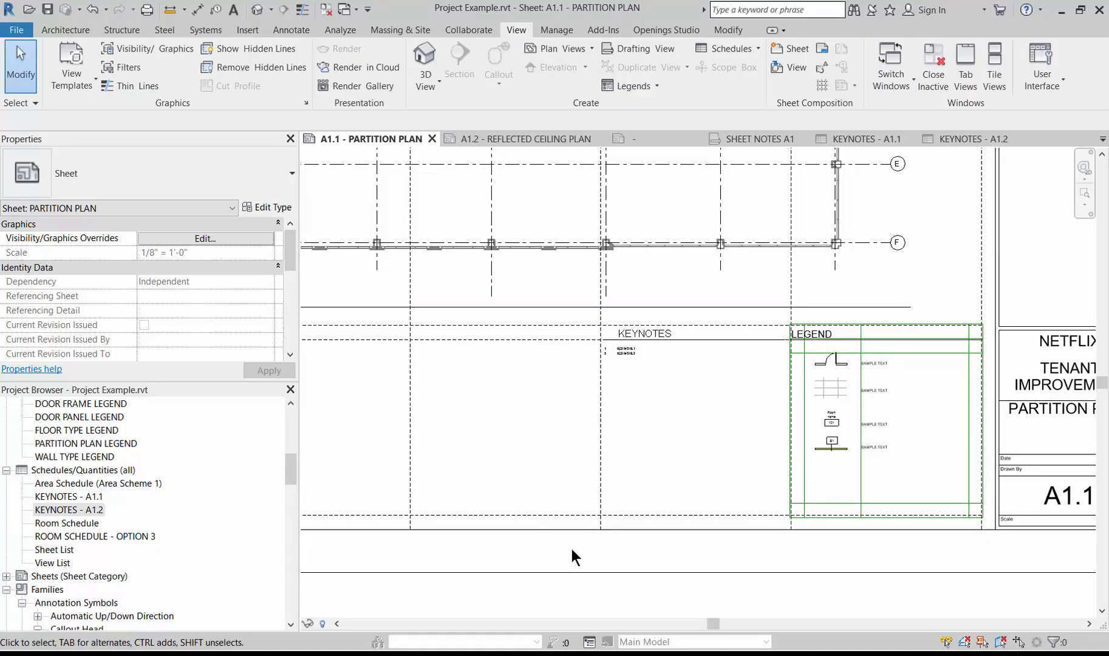
scroll(732, 527, down, 4)
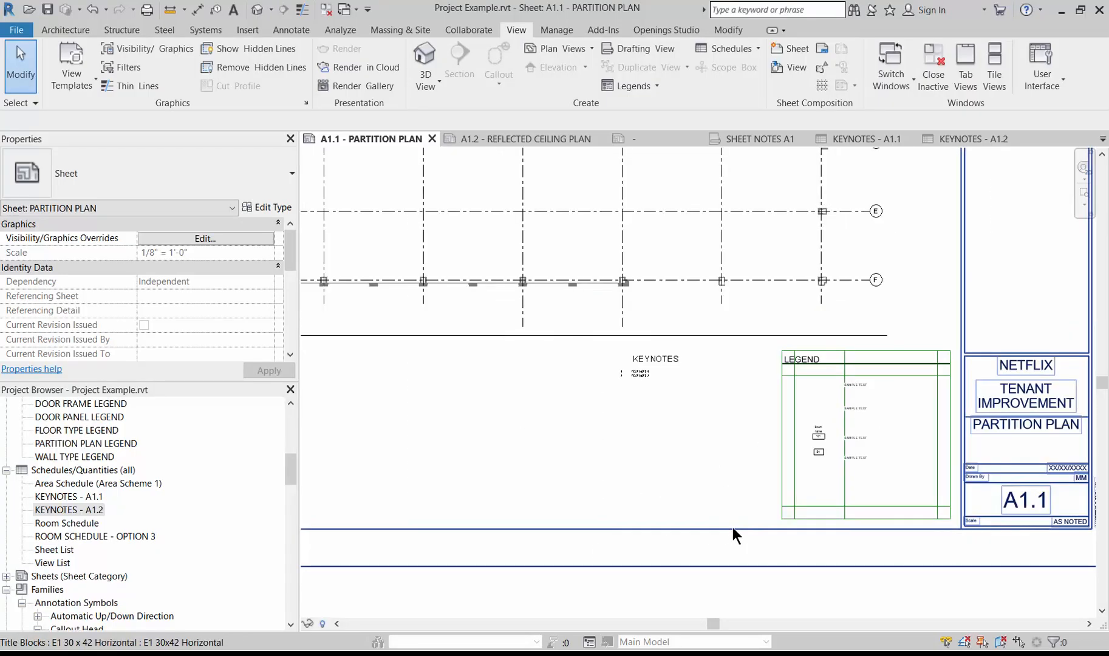
scroll(754, 514, down, 1)
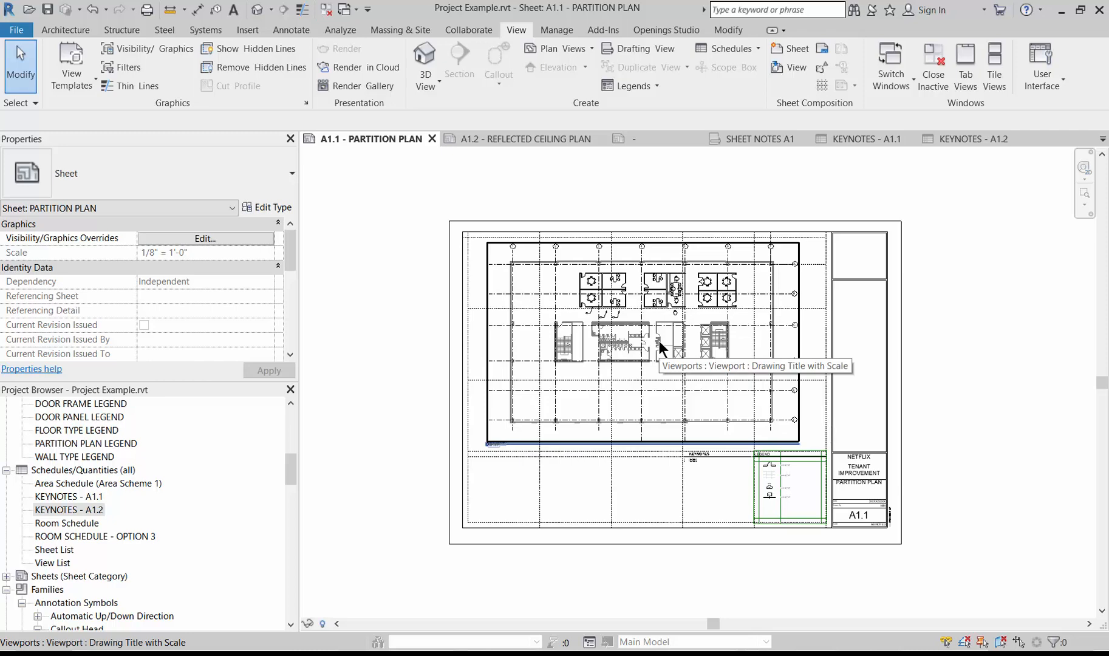
scroll(786, 550, up, 4)
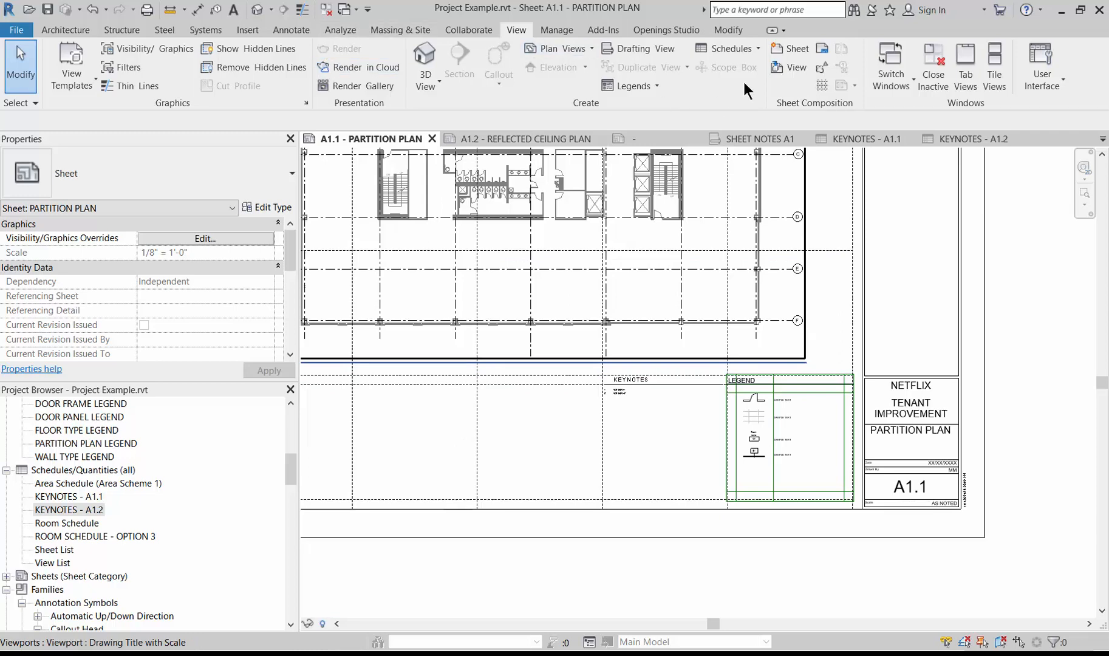
Step: Create a drafting view named SHEET NOTES - PARTITION at 12" = 1'-0" scale
click(660, 49)
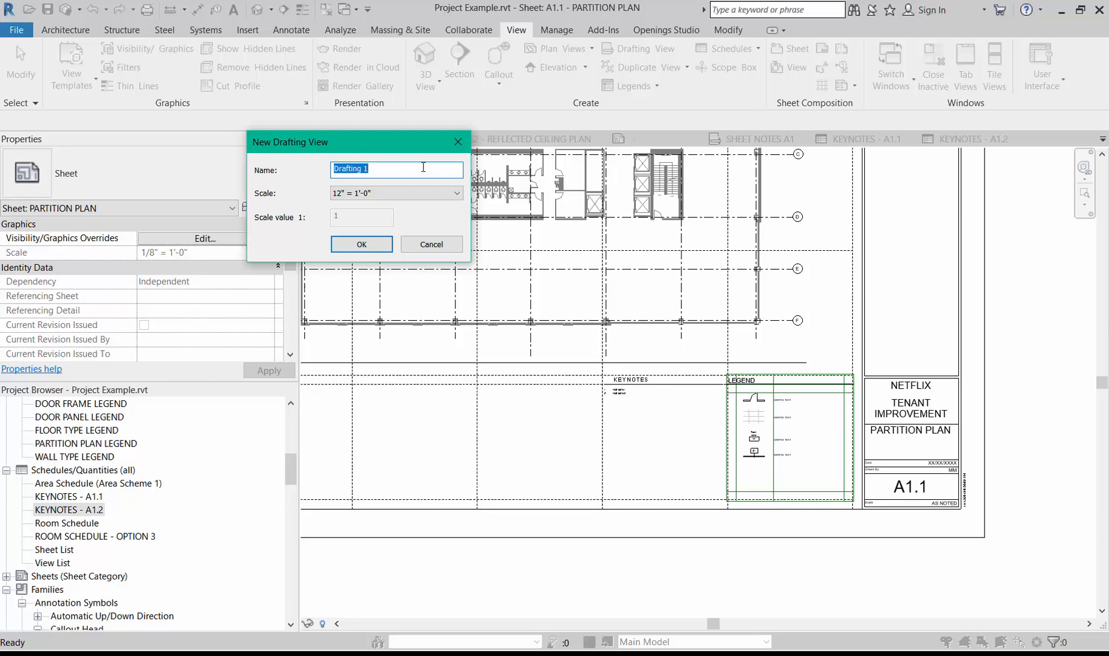
text(AS)
key(BackSpace)
key(BackSpace)
text(SHEET NOTES)
text(PA)
key(BackSpace)
text(ARTITION)
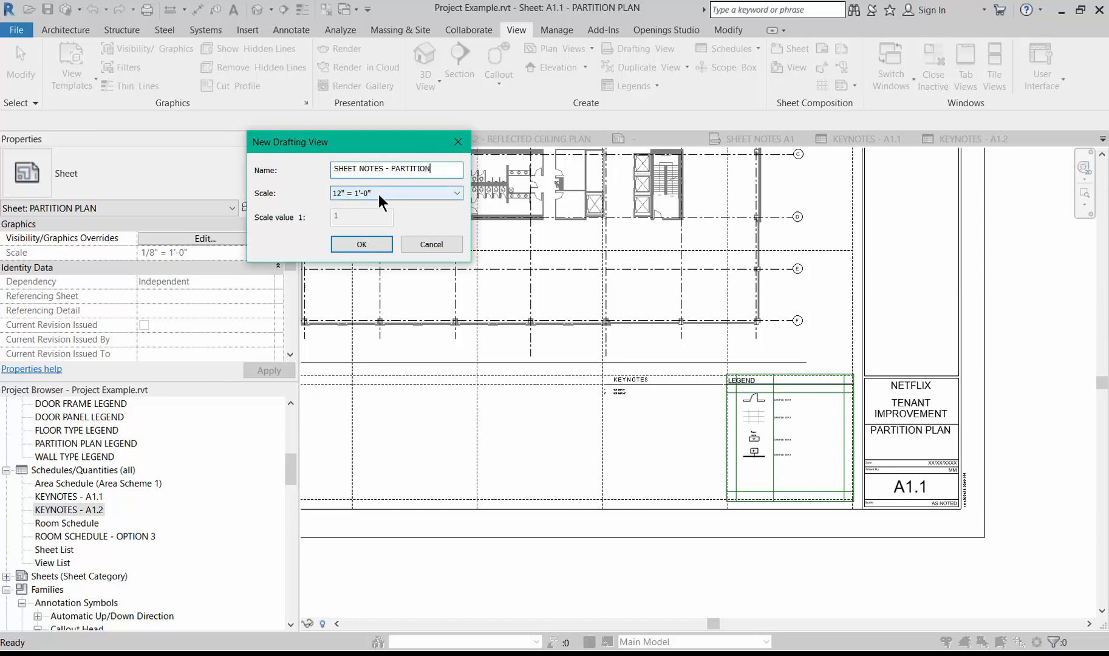
click(374, 245)
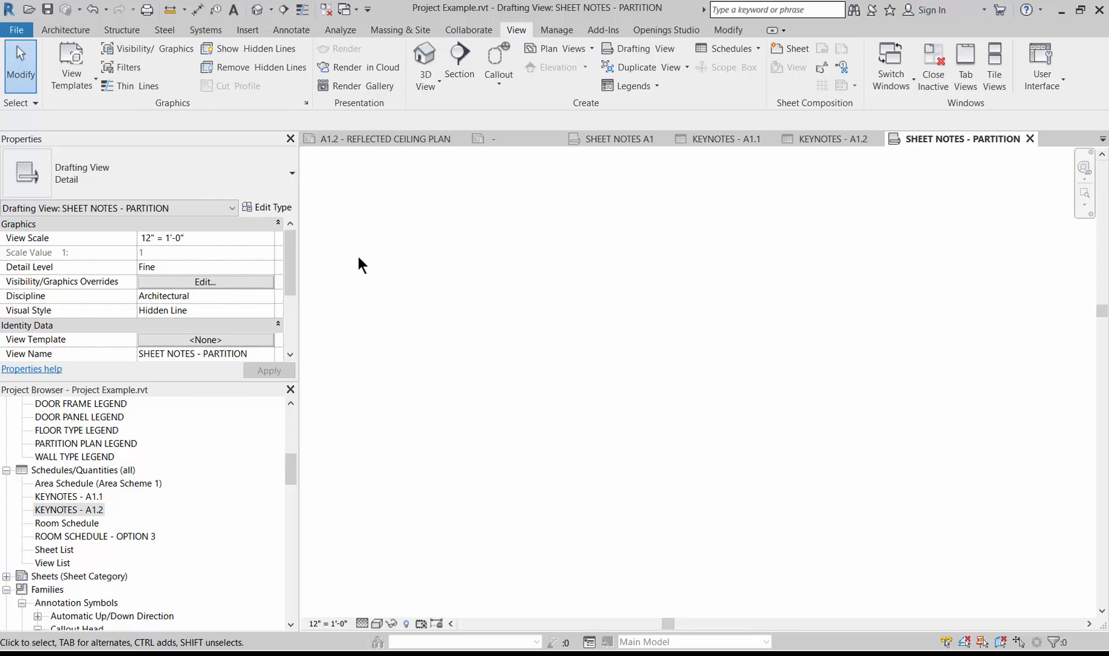
Step: Place one Legend Template annotation symbol in the SHEET NOTES - PARTITION drafting view
click(275, 32)
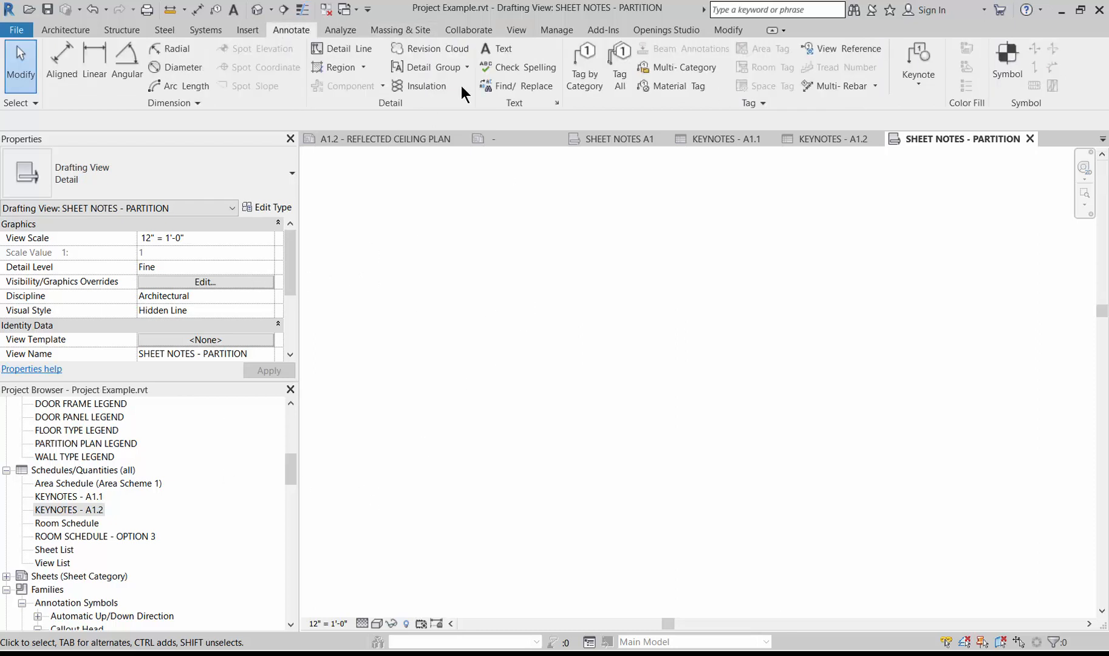
click(996, 83)
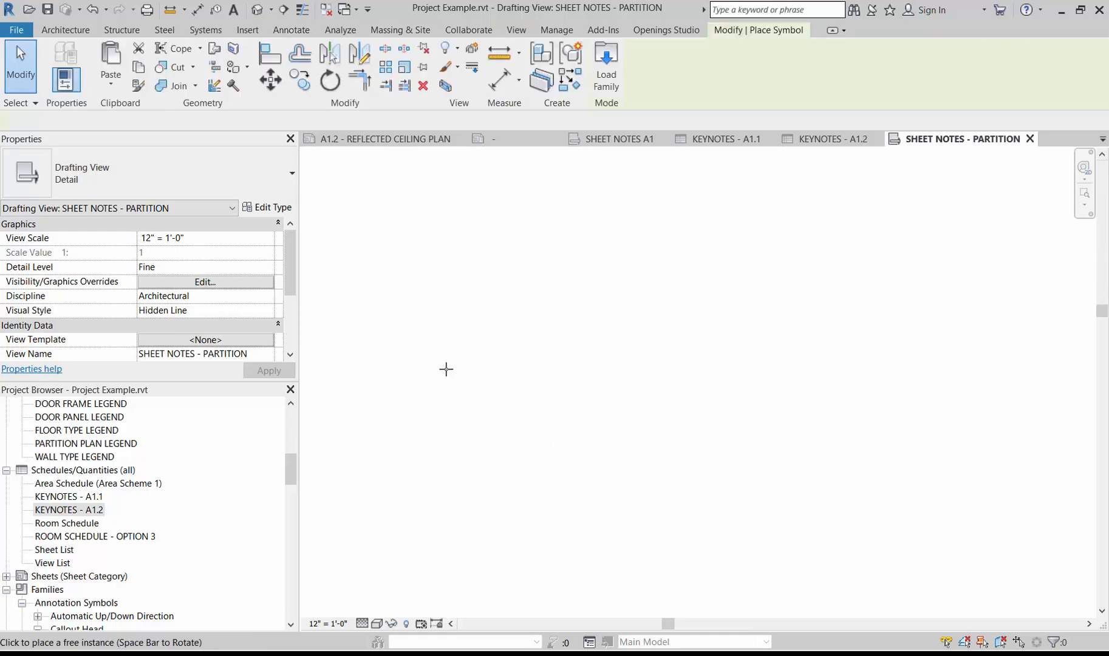
click(165, 160)
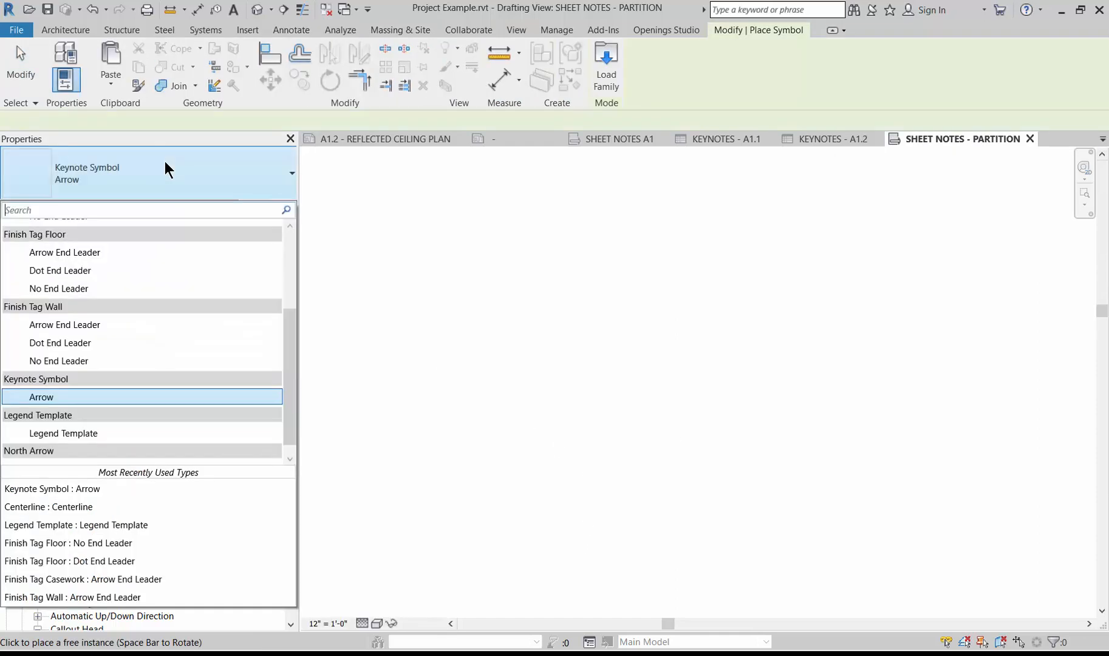
scroll(123, 264, down, 1)
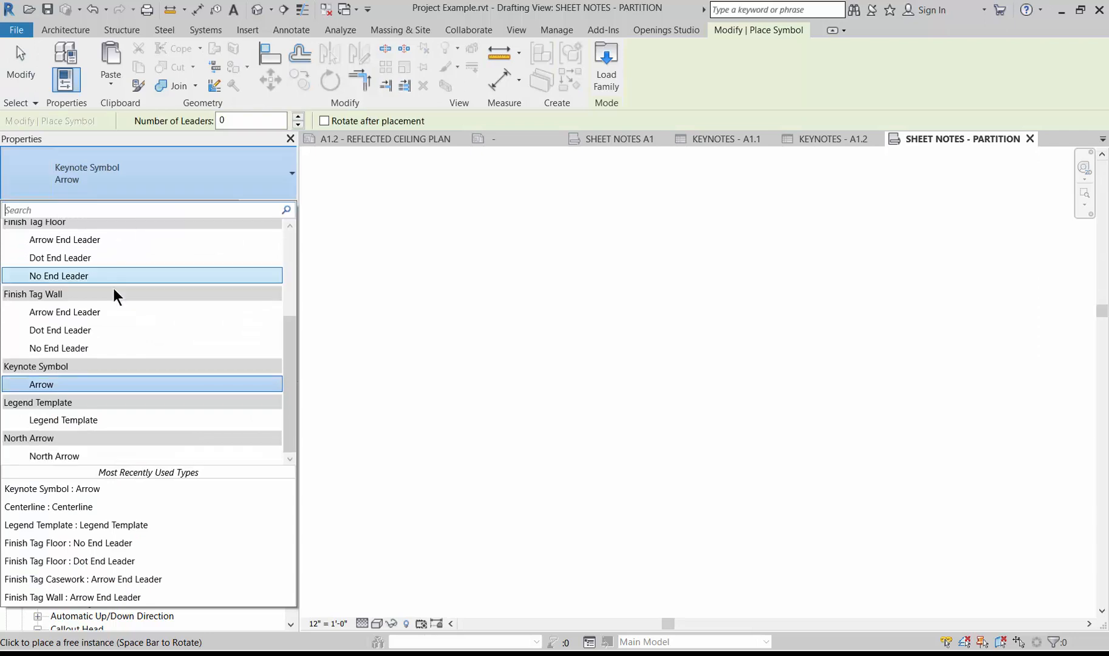
click(67, 420)
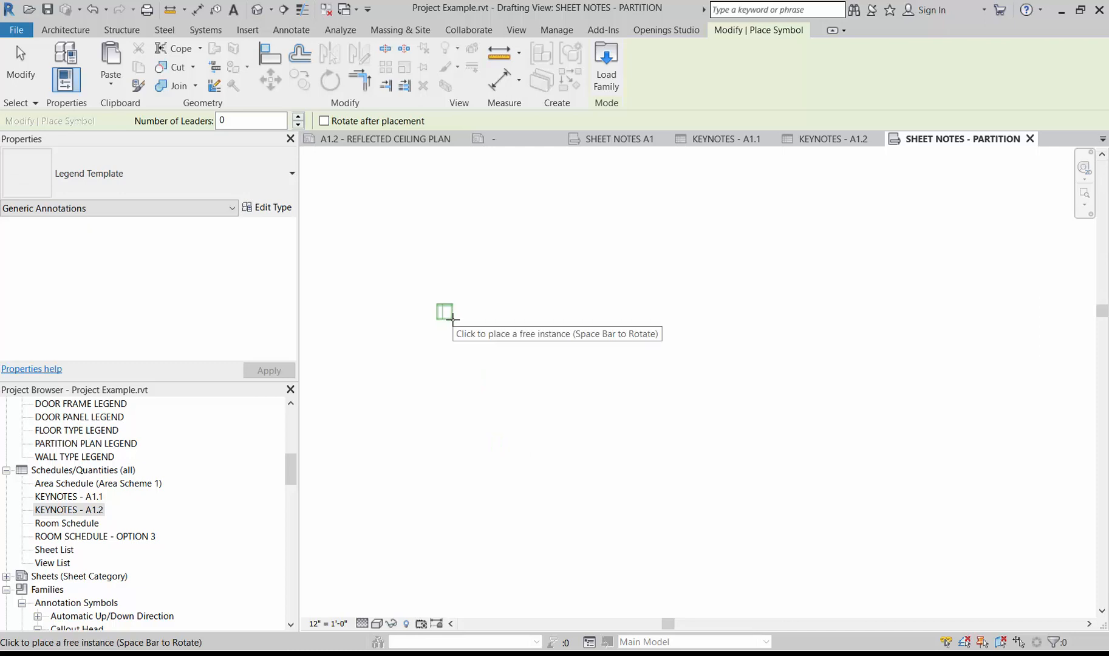
click(447, 316)
scroll(447, 314, up, 2)
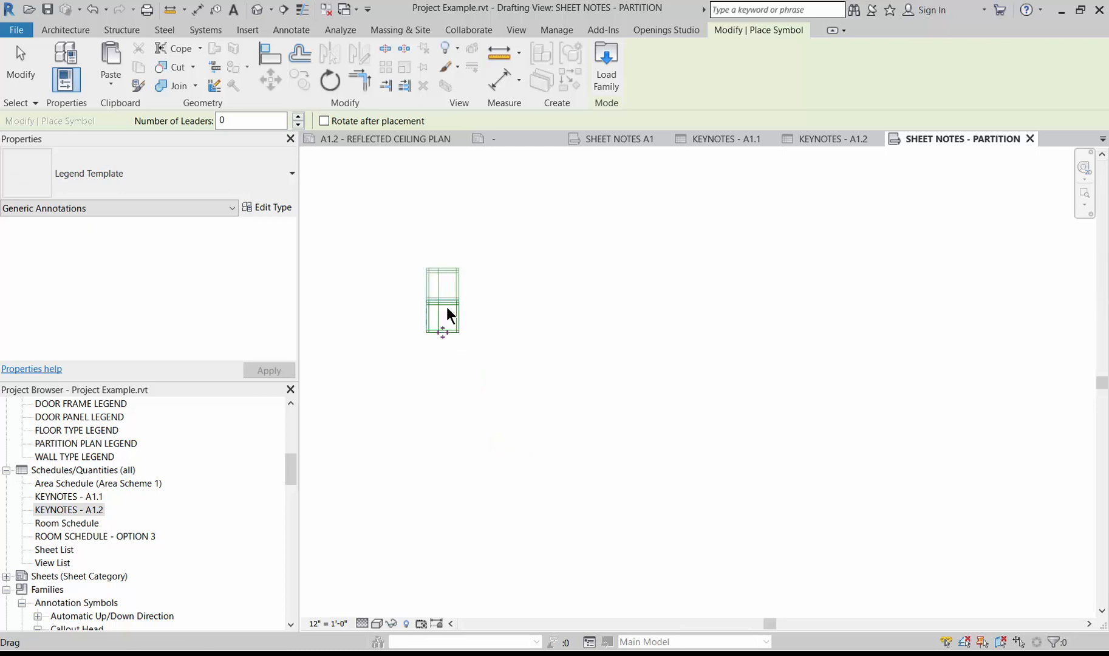
scroll(447, 316, up, 2)
click(25, 81)
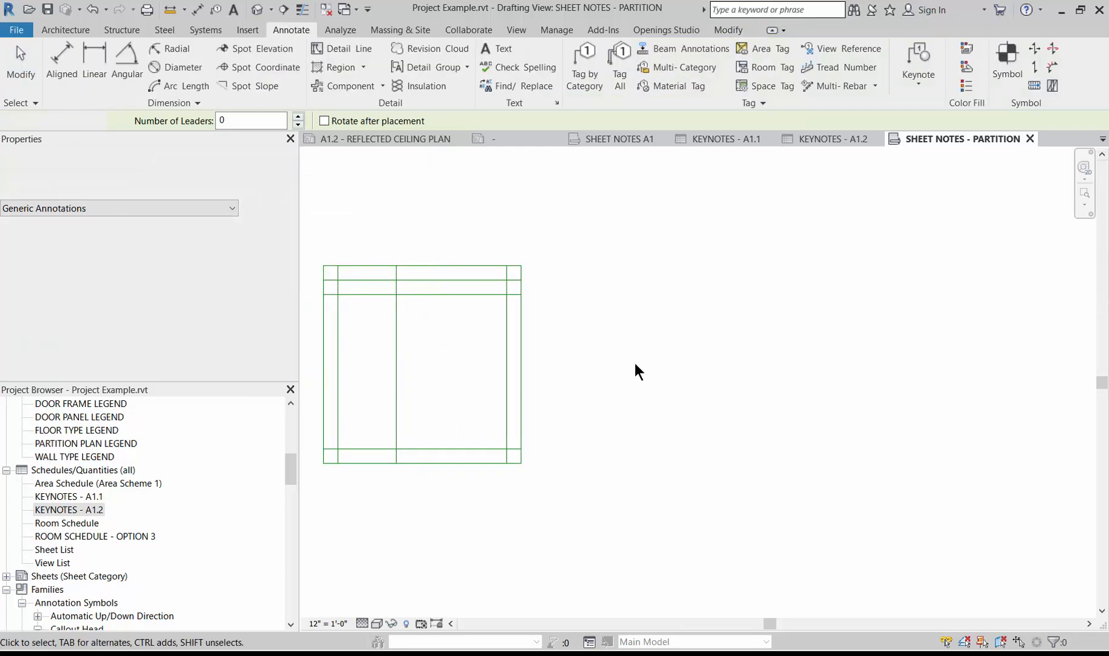
Step: Add an Arial 3/32" text note at the template's upper-left inner corner listing "1. SHEET NOTE 1.", "2. SHEET NOTE 2." and "3. SHEET NOTE 3."
scroll(636, 361, down, 2)
scroll(460, 373, up, 3)
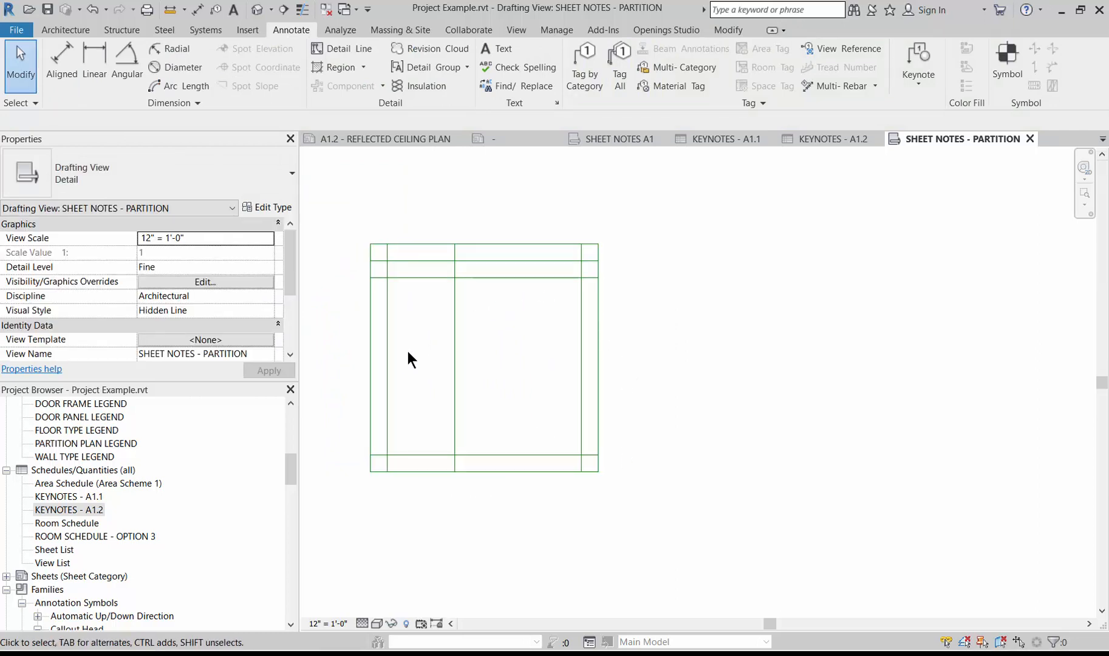
scroll(375, 363, up, 1)
scroll(375, 363, up, 1)
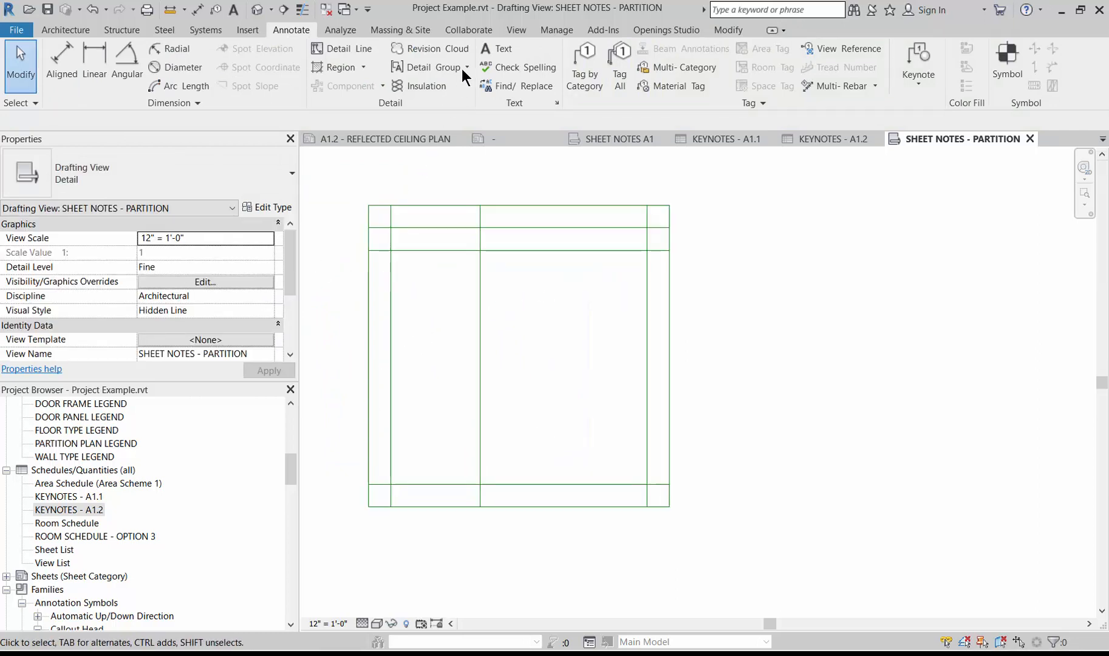
click(497, 48)
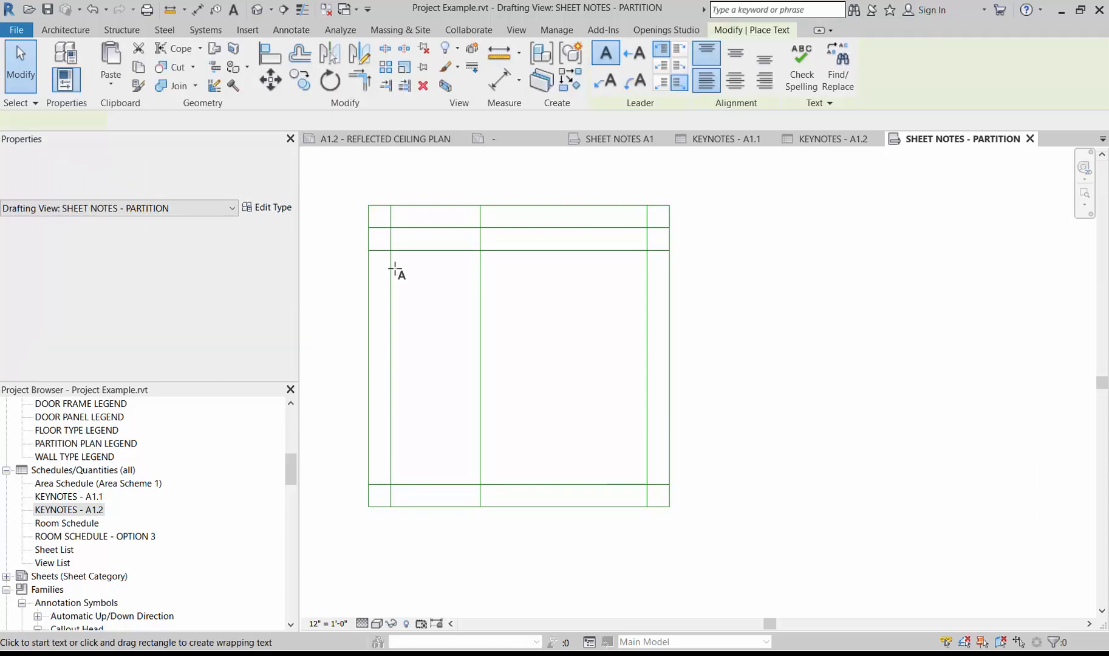
scroll(396, 271, up, 1)
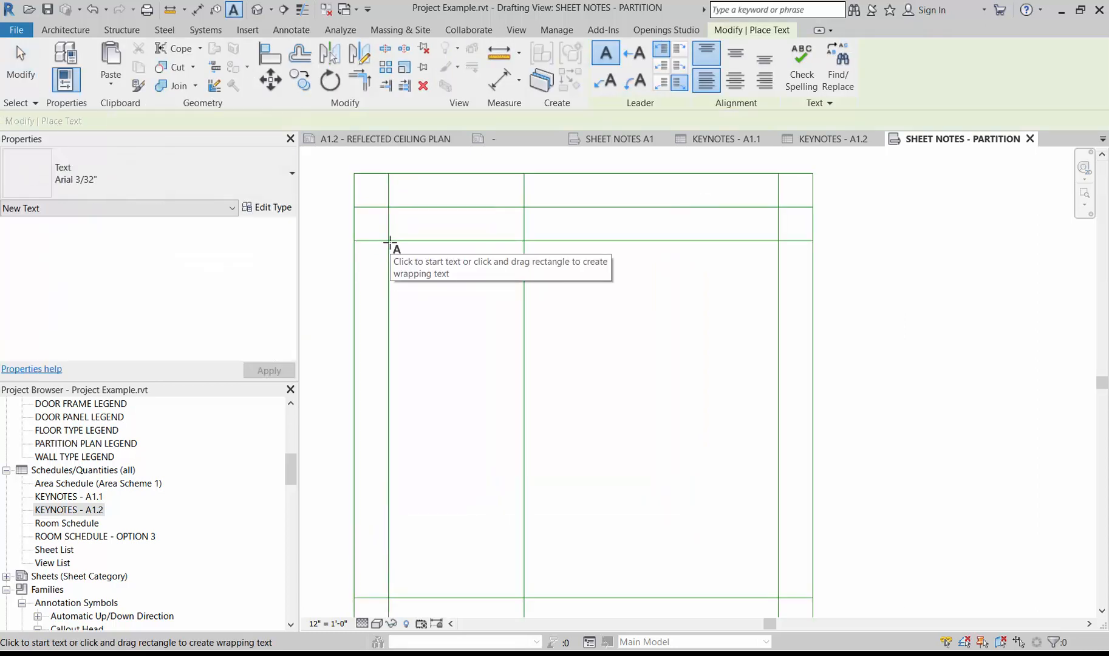
click(389, 244)
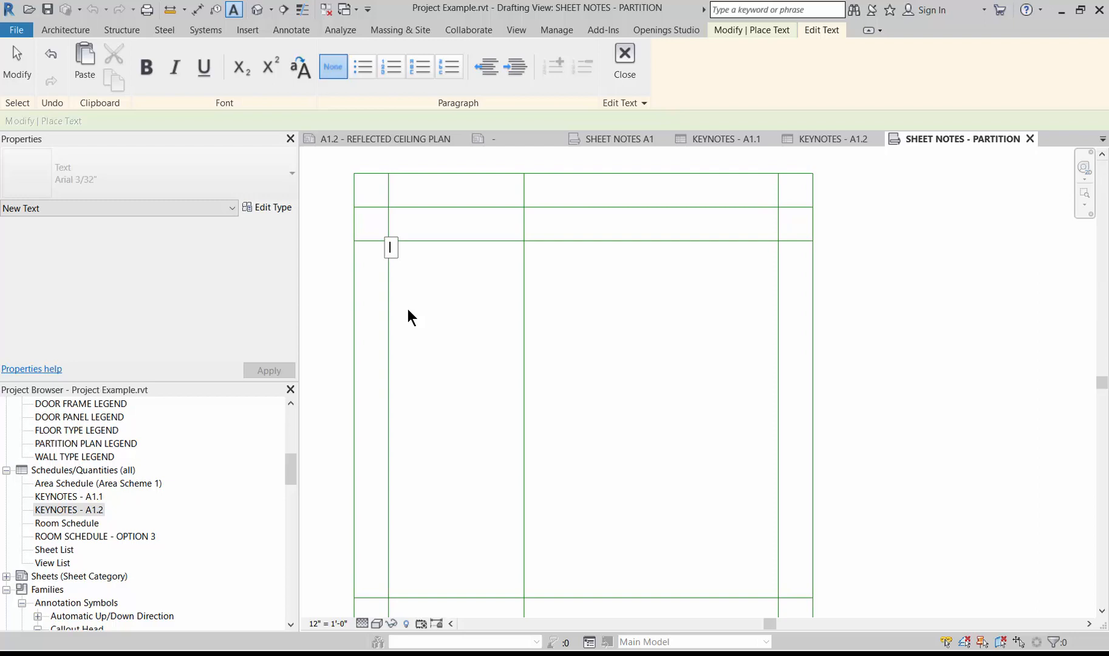
text(1. SHEET NO)
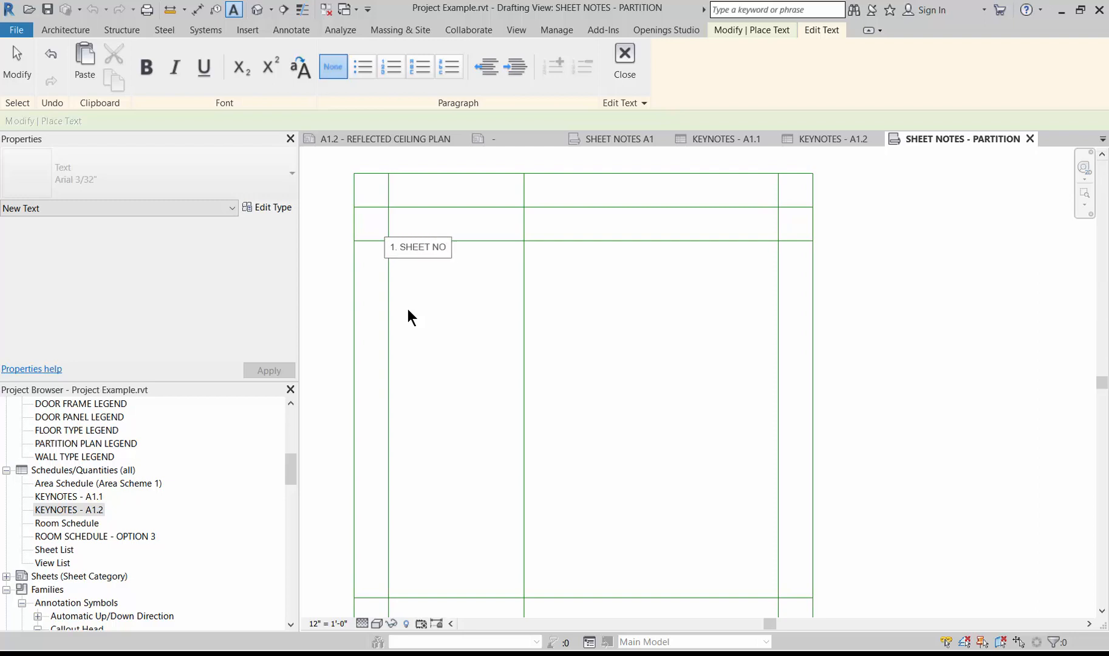
text(TE 1.)
key(Return)
text(2. )
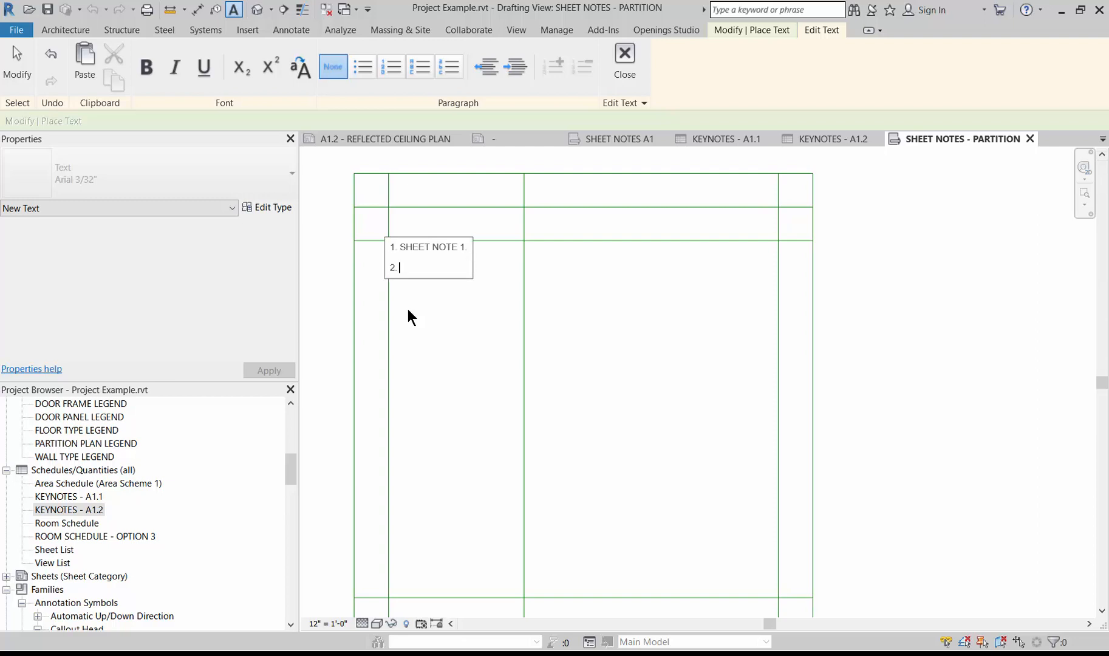
text(SHEET NOTE 2.)
key(Return)
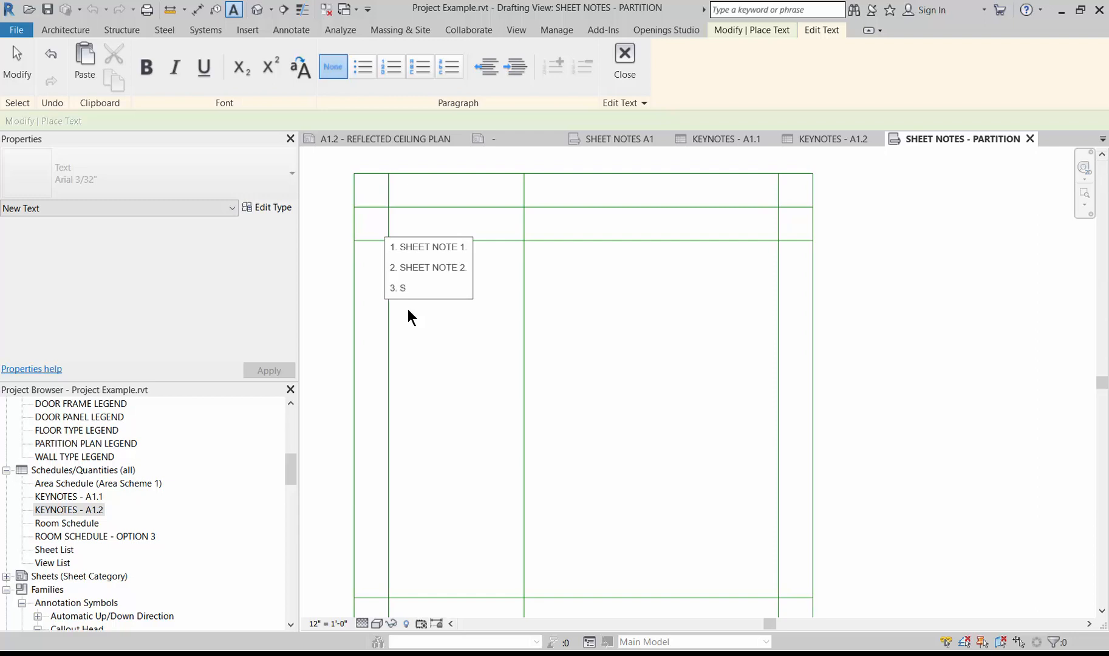
text(3. SHET NOT)
text(T NOTE 3)
text(.)
key(Return)
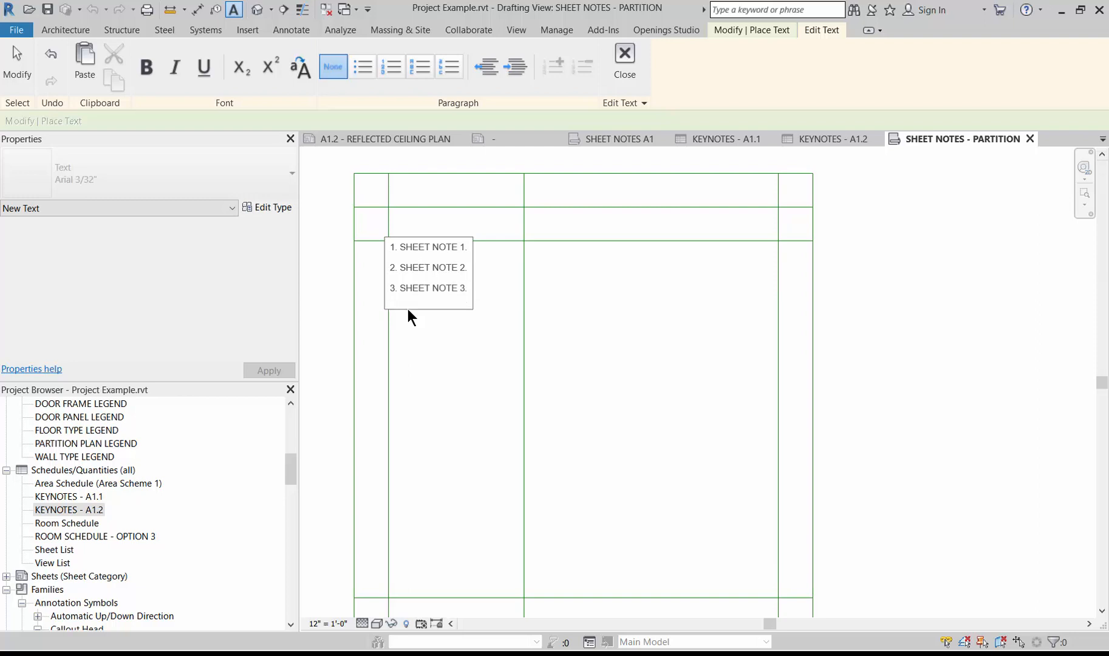
Step: Add indented lines "A. SUBNOTE A" and "B. SUBNOTE B" under note 3, followed by "4. SHEET NOTES 4.", and finish the text note
key(Return)
text(UBNOTE A)
key(Return)
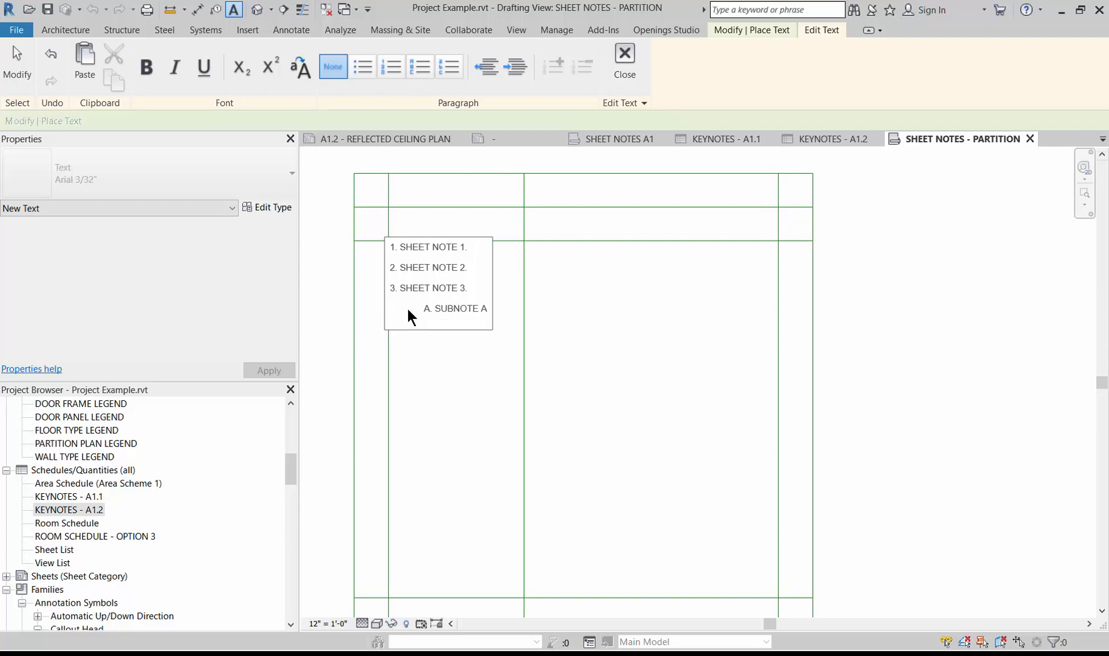
text(SUBNOTE B)
key(Return)
key(Return)
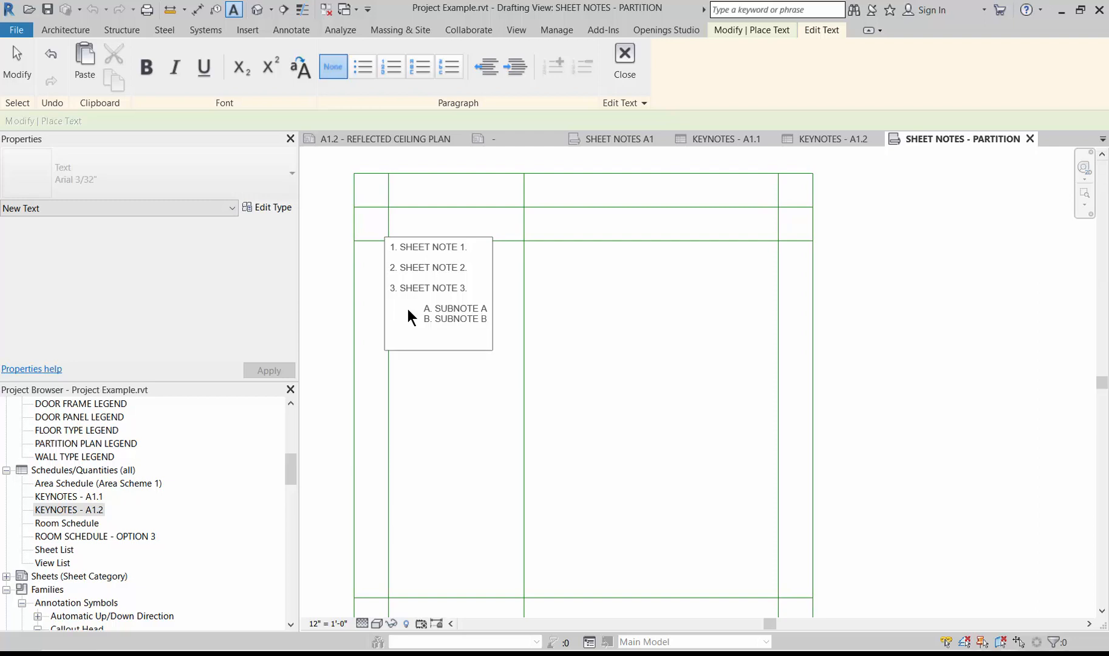
text(4. SHEET NOTES 4.)
click(430, 386)
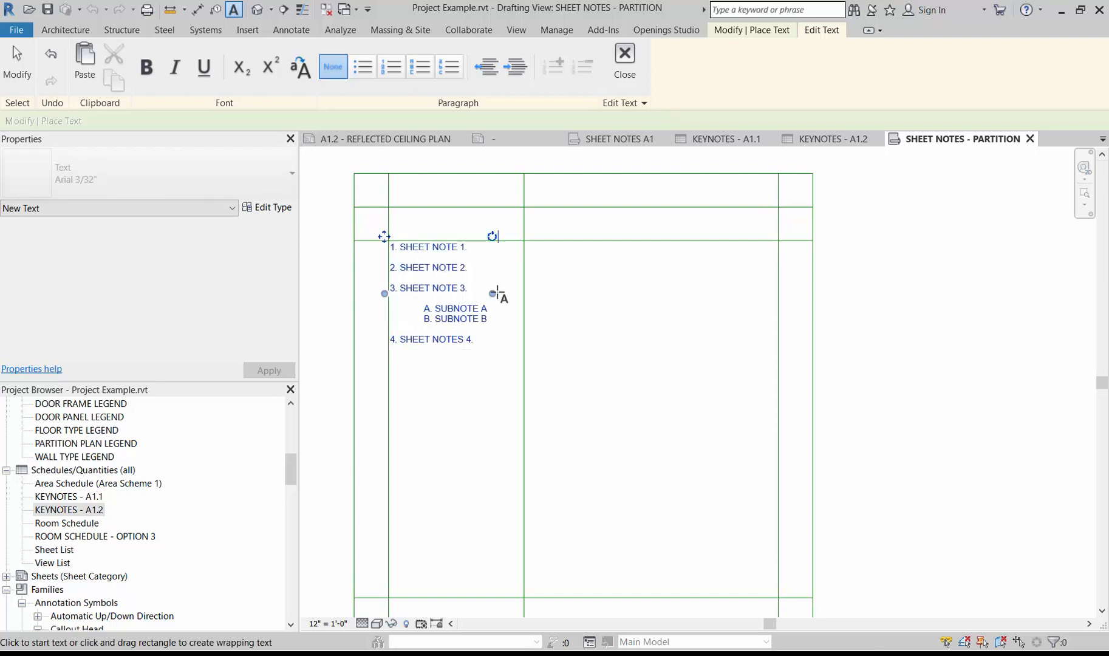
click(20, 64)
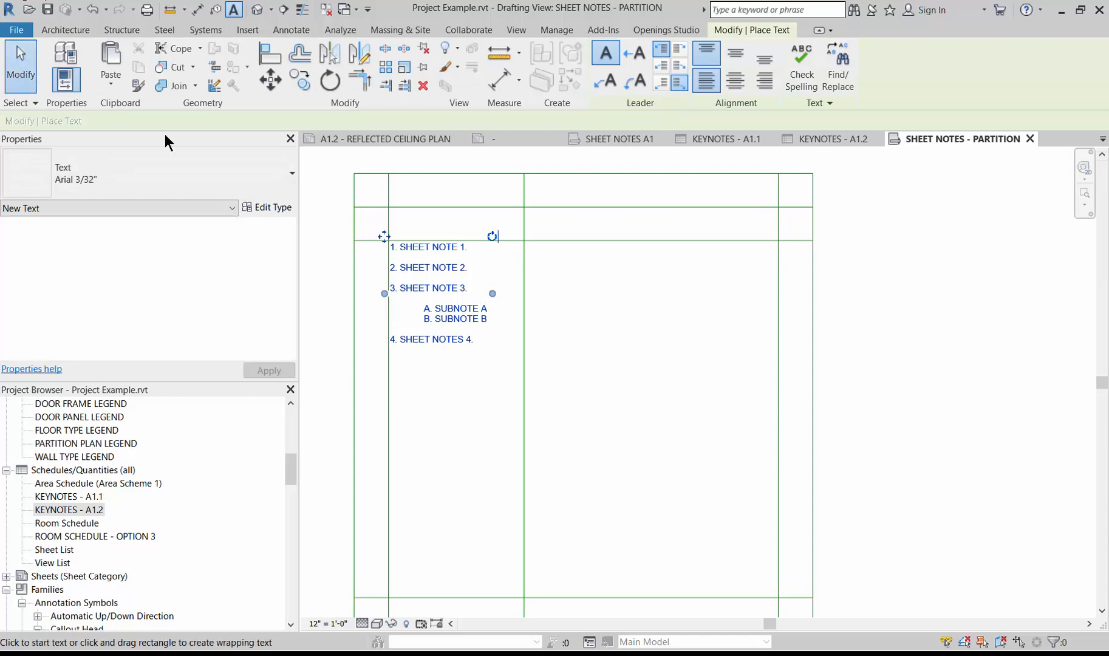
Step: Widen the sheet notes text box to the template's right inner margin line
click(490, 302)
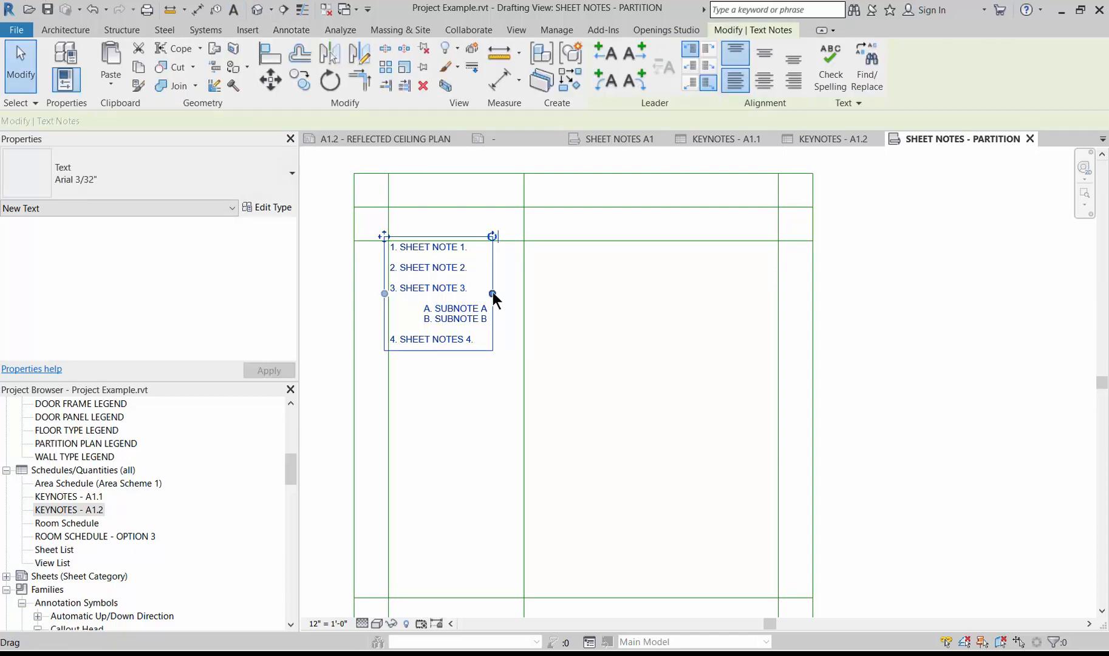
drag(575, 292, 780, 295)
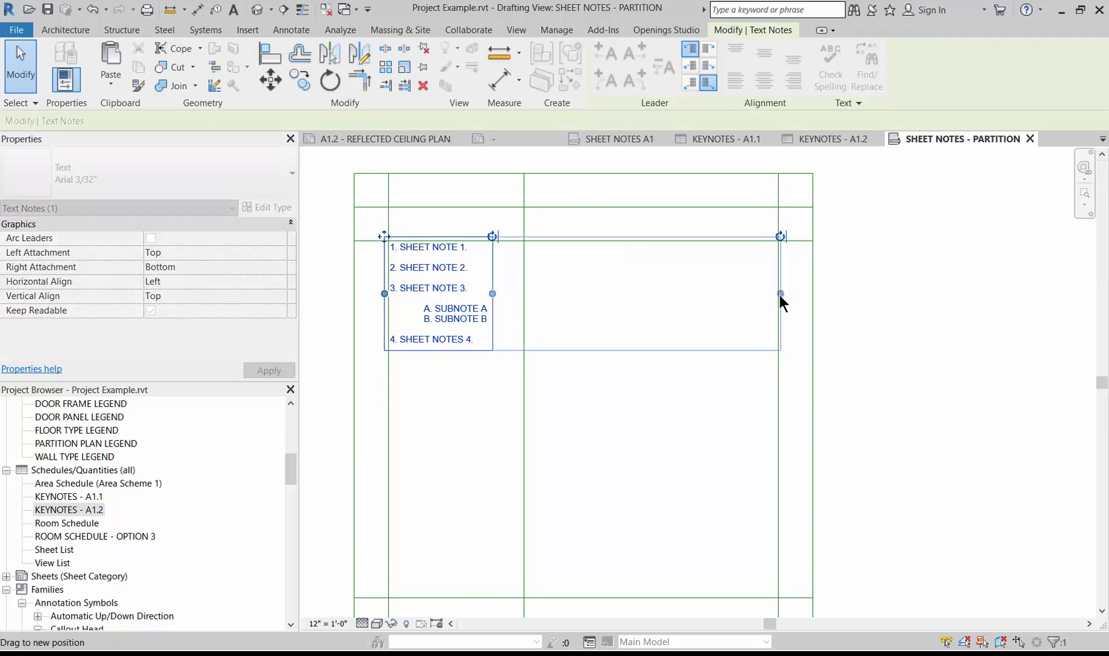
click(326, 424)
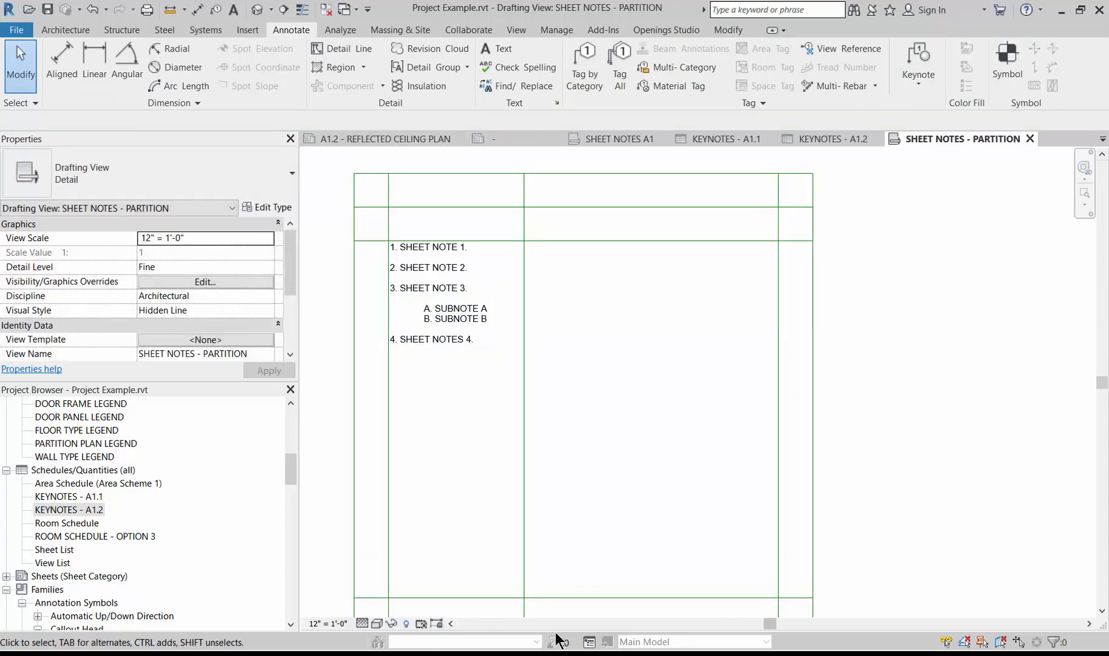
Step: Open sheet A1.1 - PARTITION PLAN and place the SHEET NOTES - PARTITION drafting view in the bottom grid cell beside the keynotes
click(348, 142)
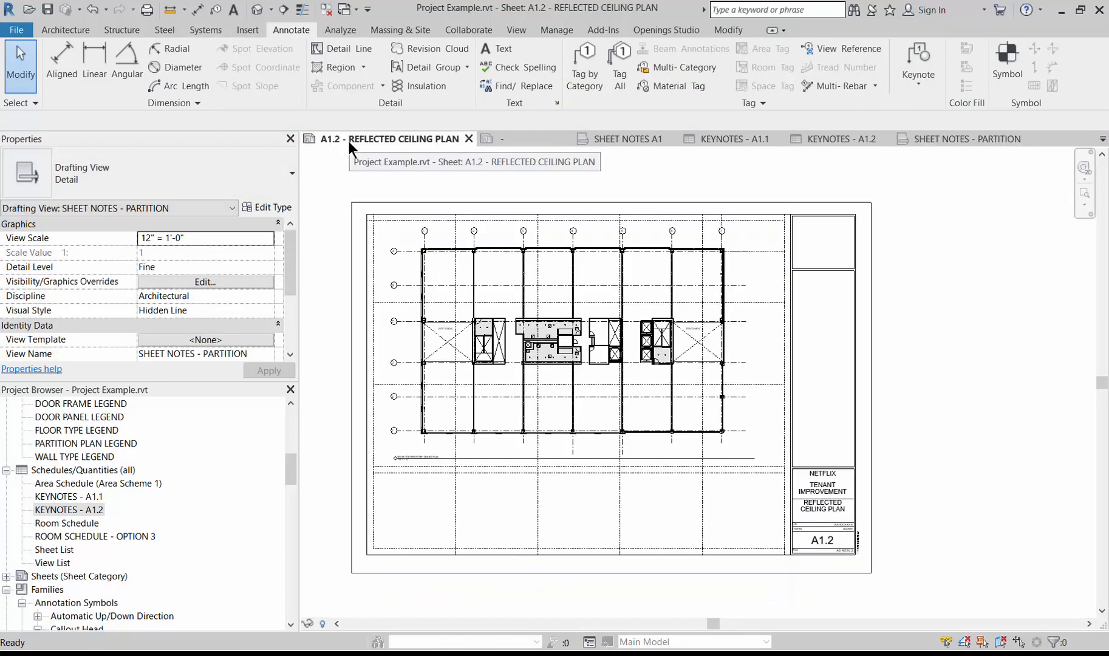
click(303, 142)
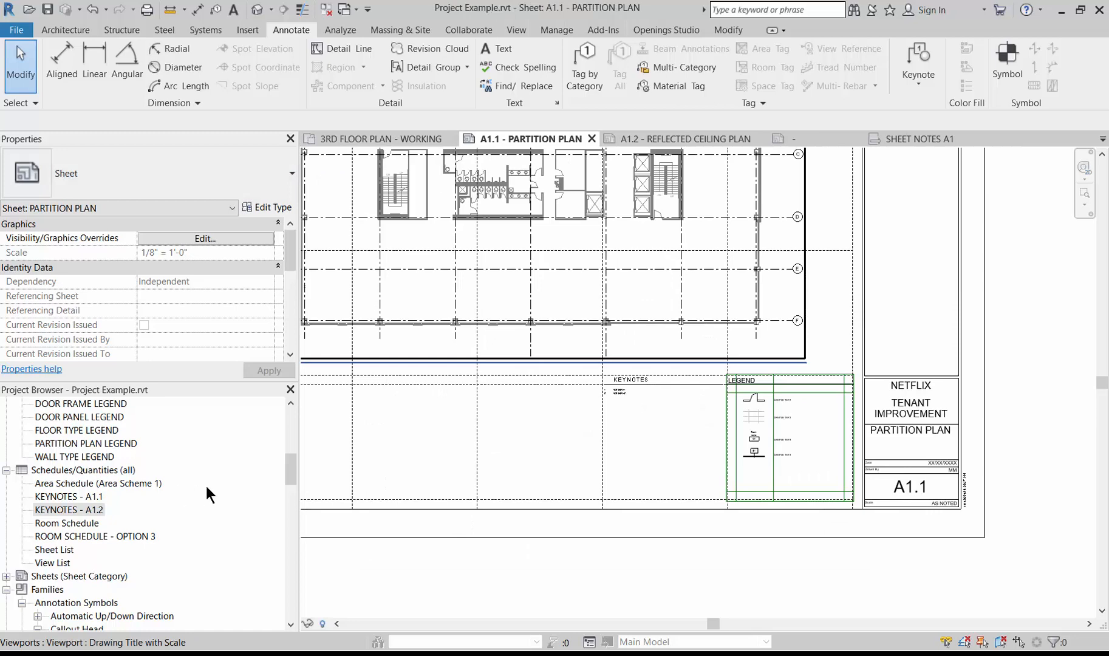
drag(294, 467, 283, 442)
click(23, 522)
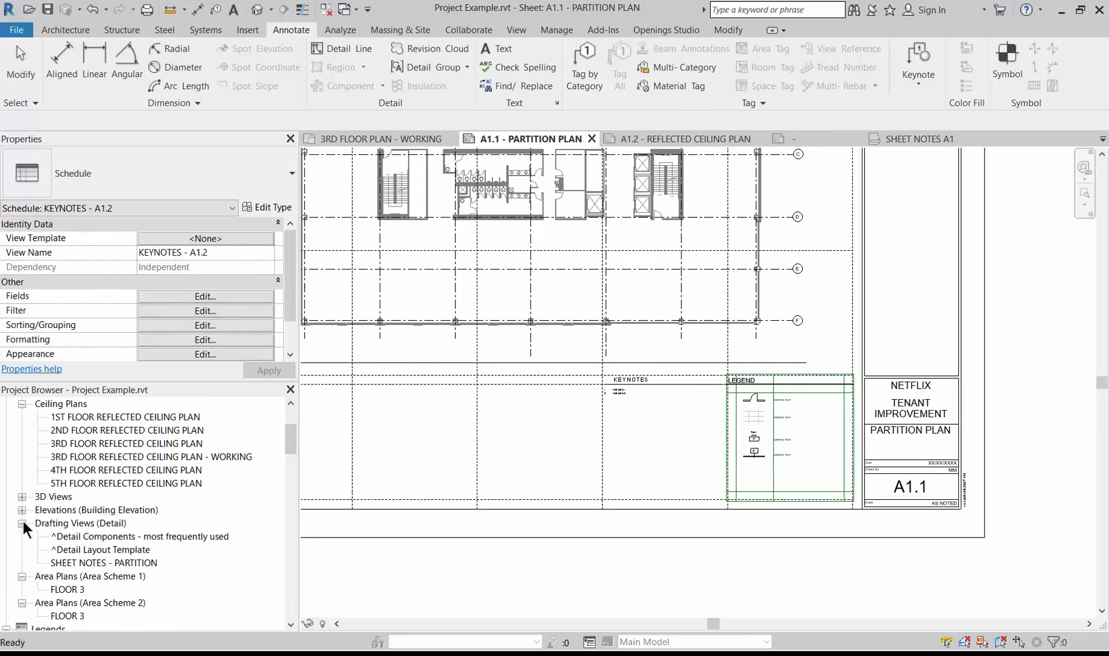
click(85, 563)
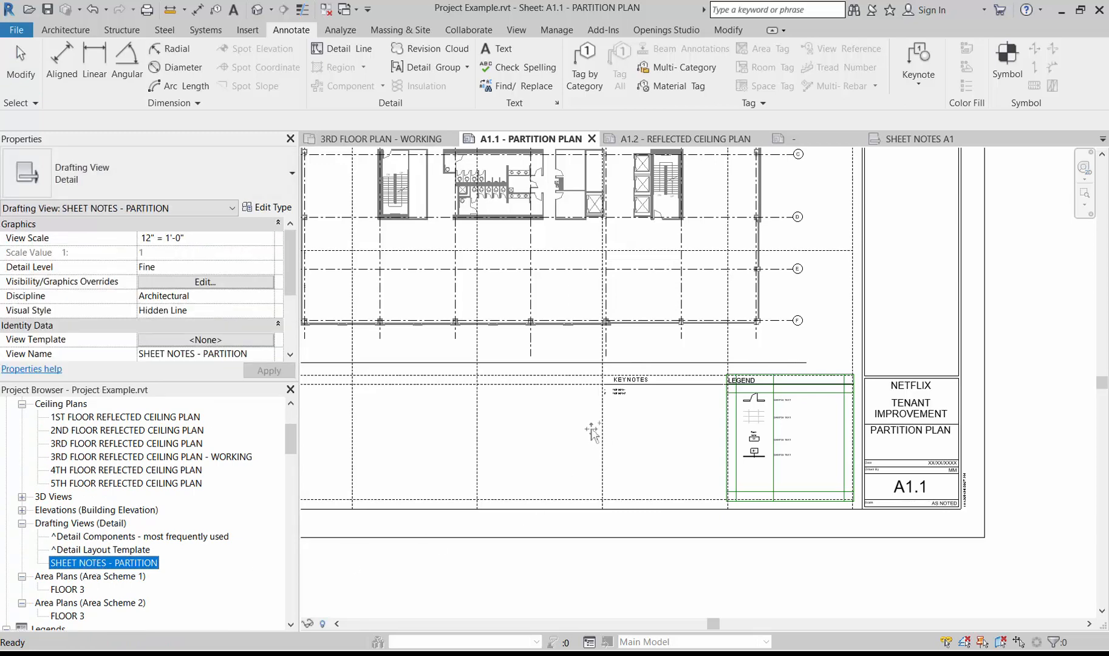
drag(85, 563, 542, 411)
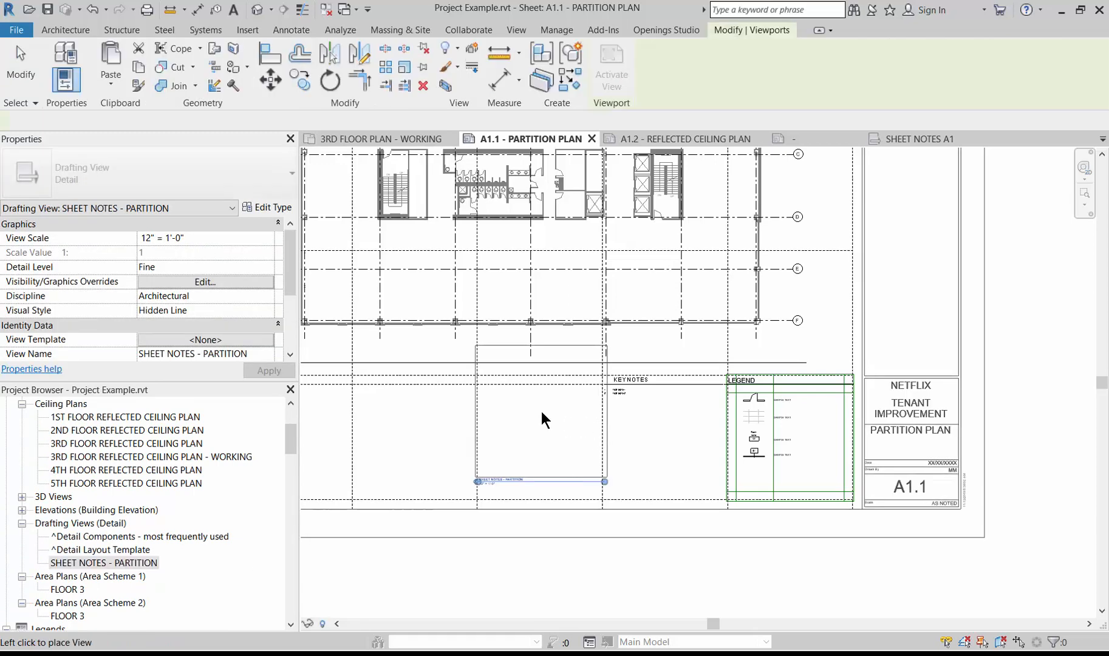
click(418, 489)
Step: Nudge the sheet notes viewport up and slightly left until its template lines up with the sheet's grid cell
scroll(509, 470, up, 5)
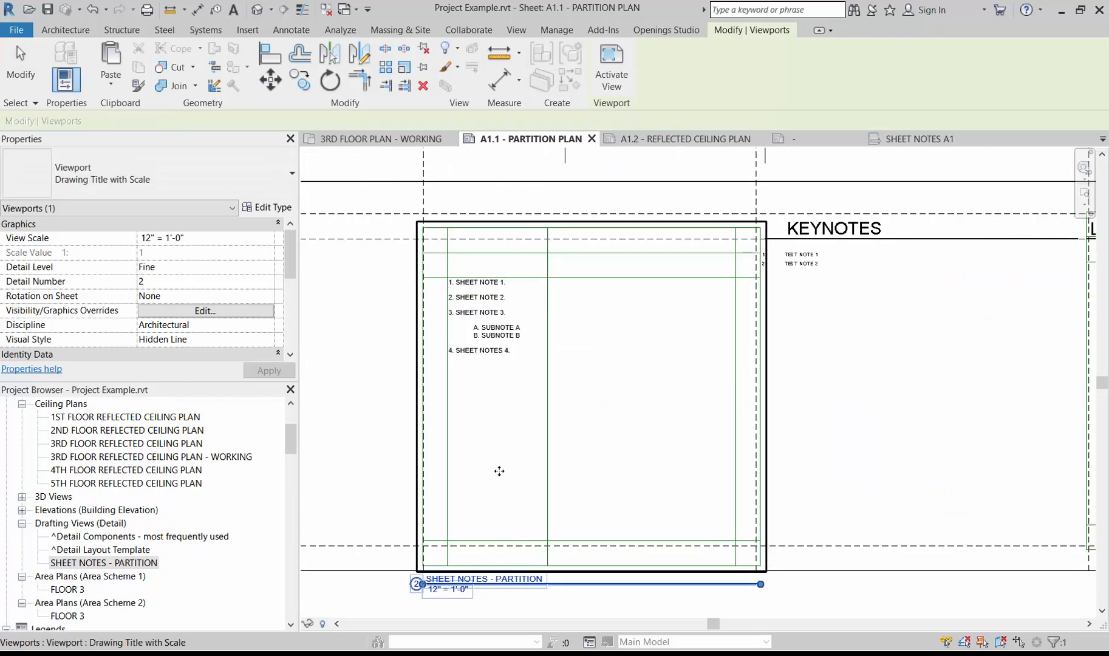
key(Up)
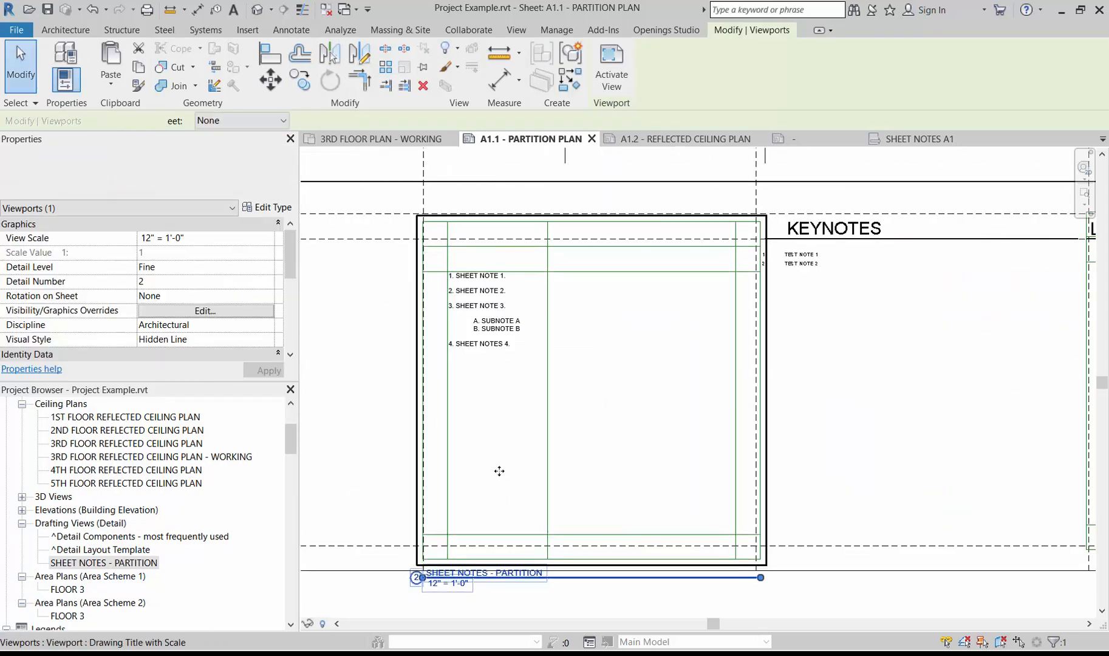
key(Up)
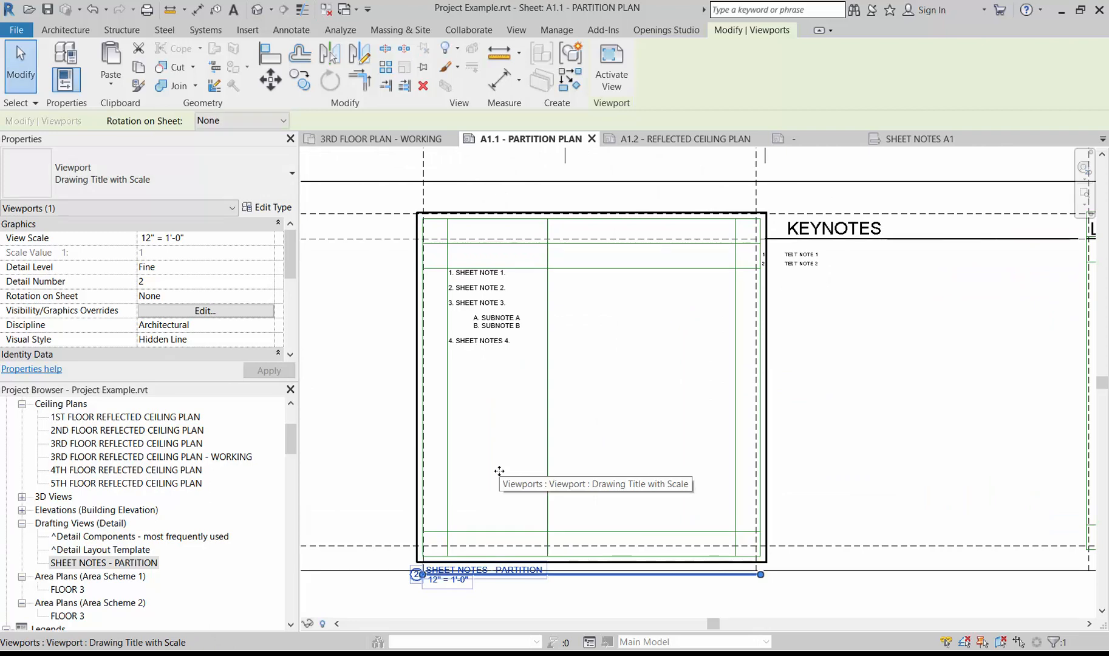
key(Up)
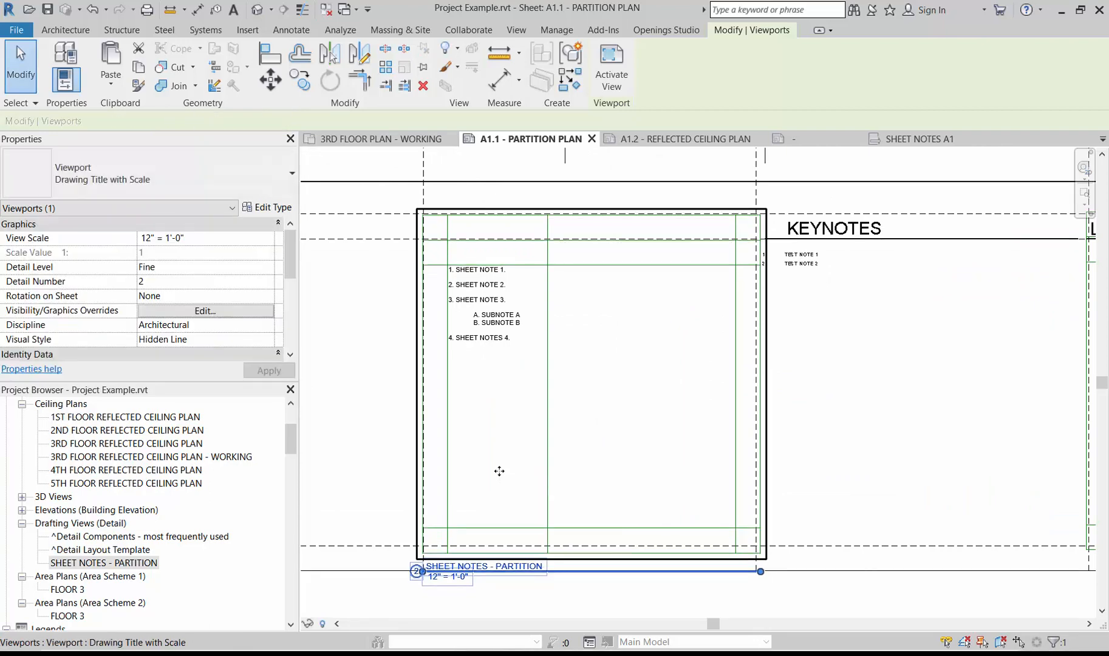
key(Up)
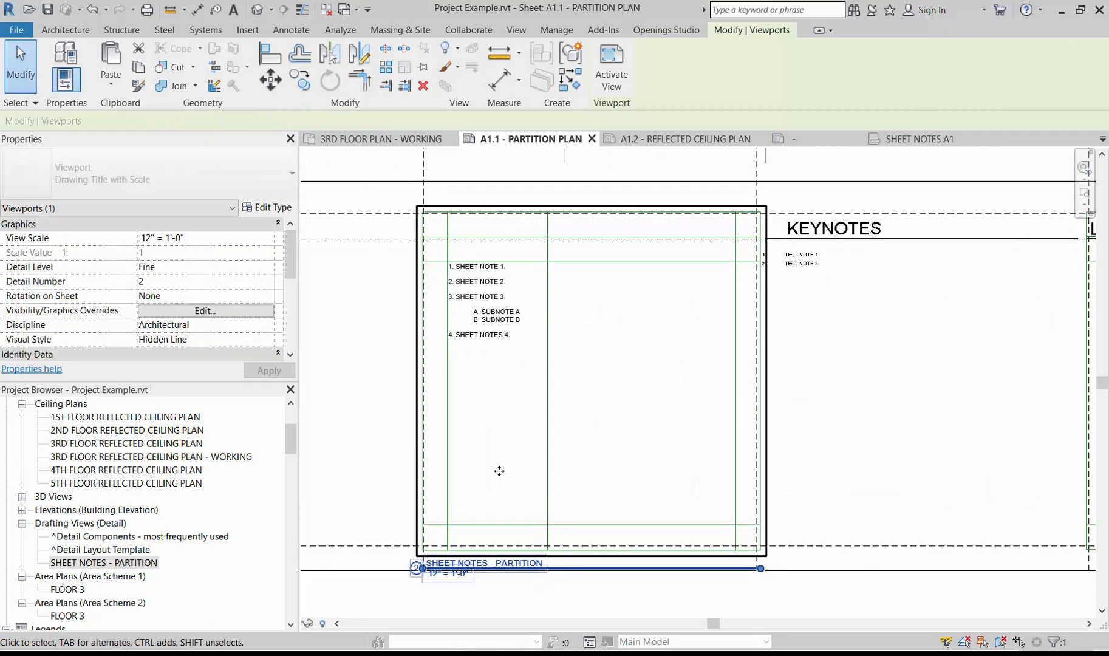
key(Left)
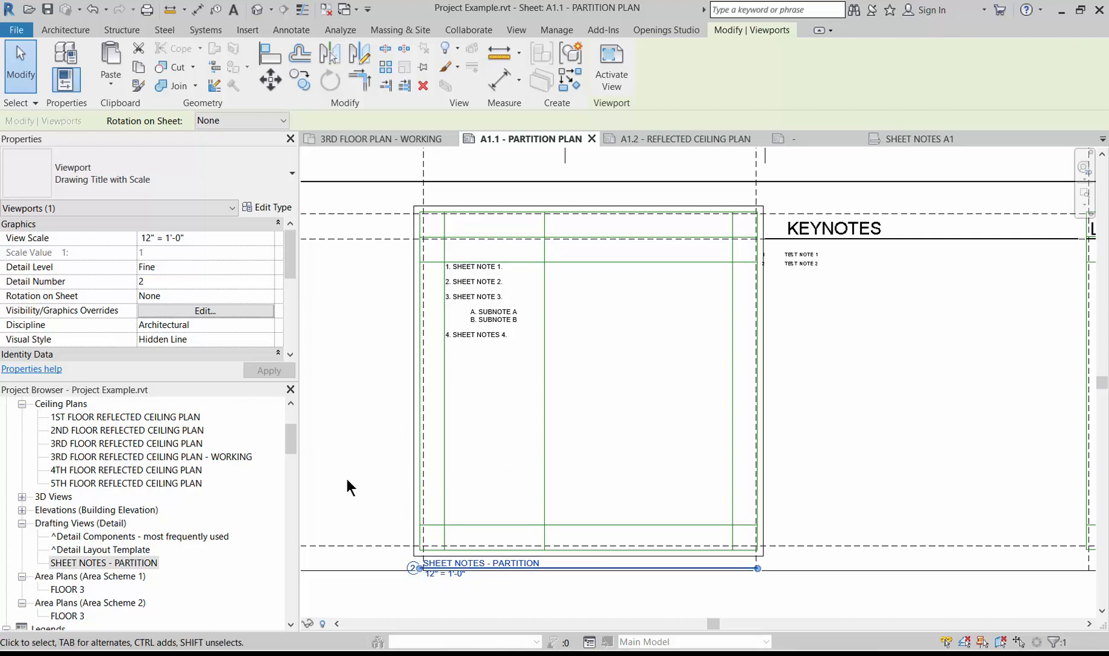
click(347, 480)
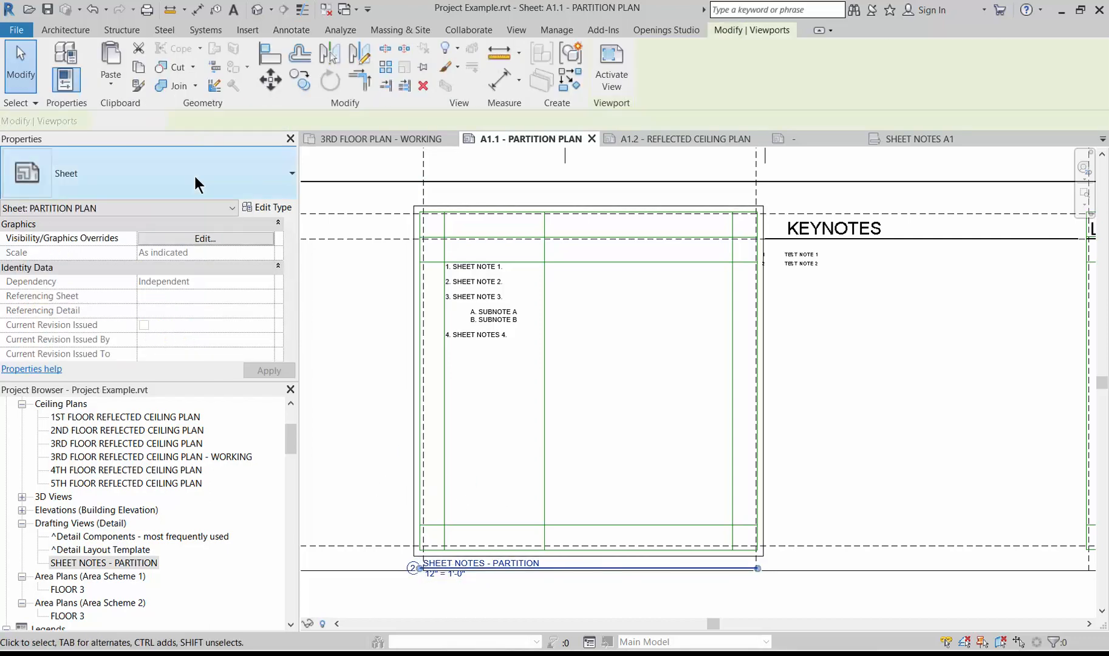
Step: Change the sheet notes viewport type to Title Only and set its Title on Sheet to SHEET NOTES
click(194, 173)
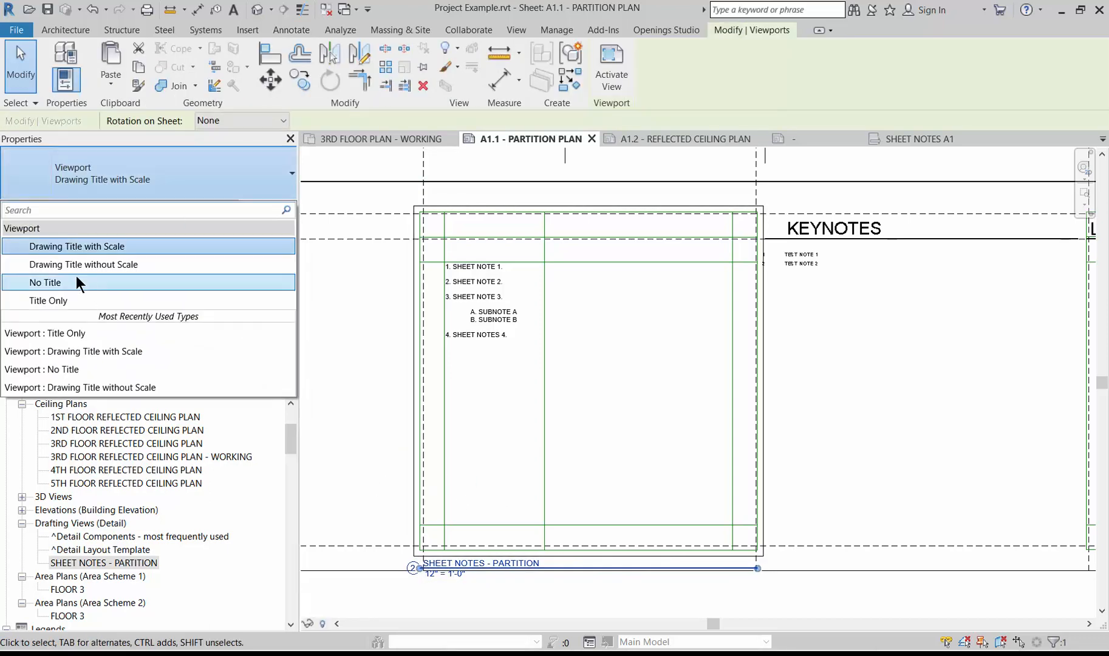
click(62, 299)
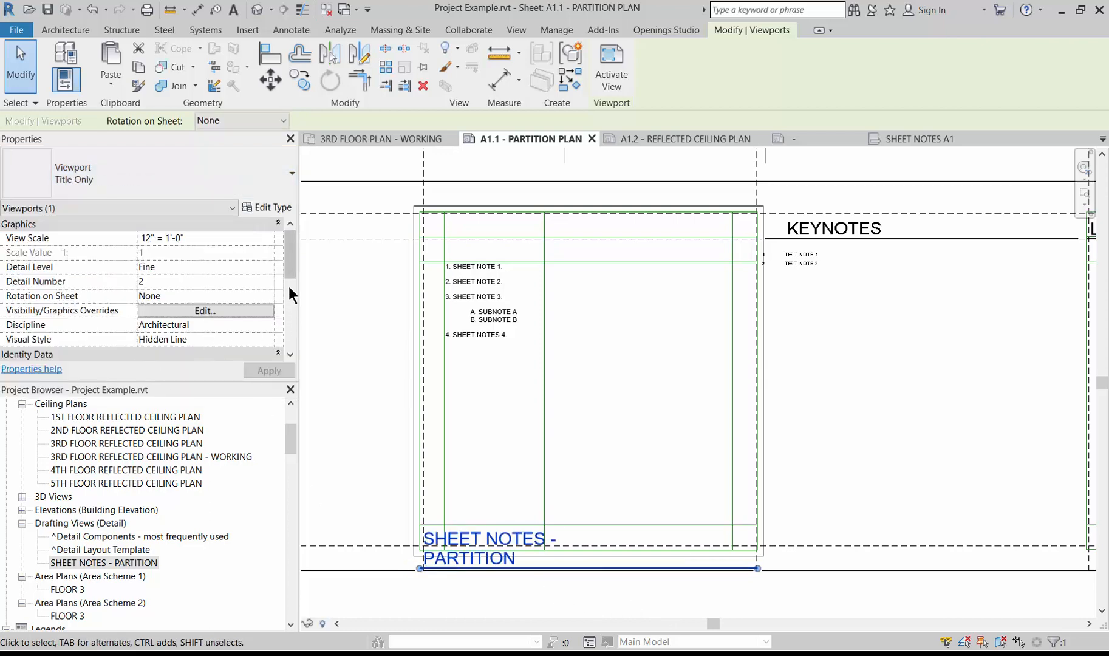
drag(292, 265, 283, 306)
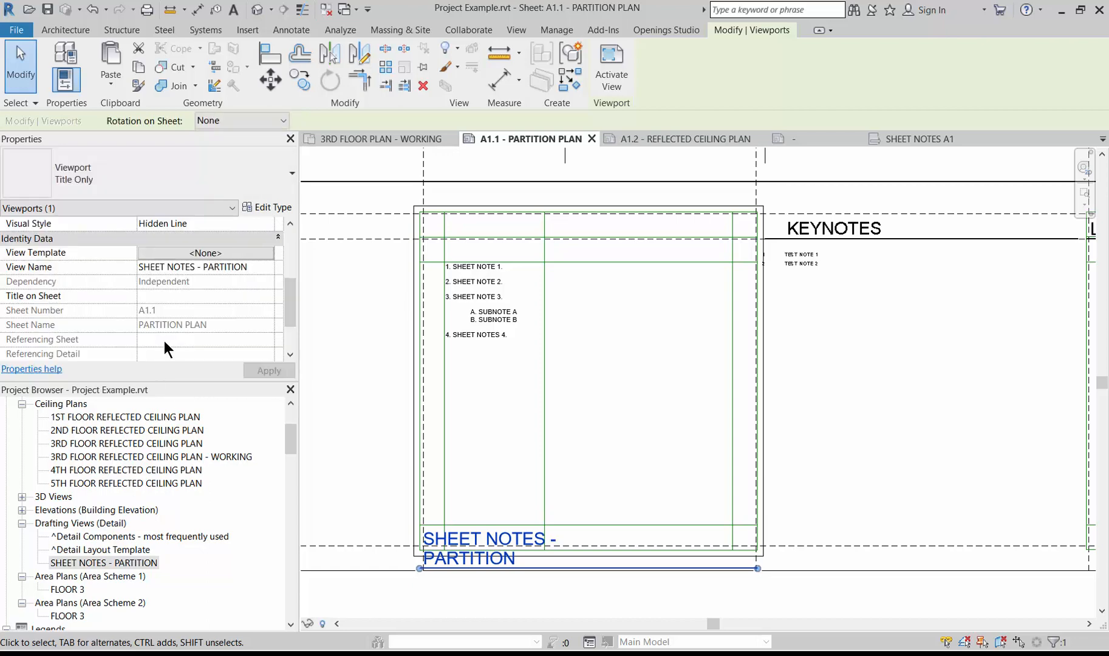
click(167, 297)
text(SHEET NOTES)
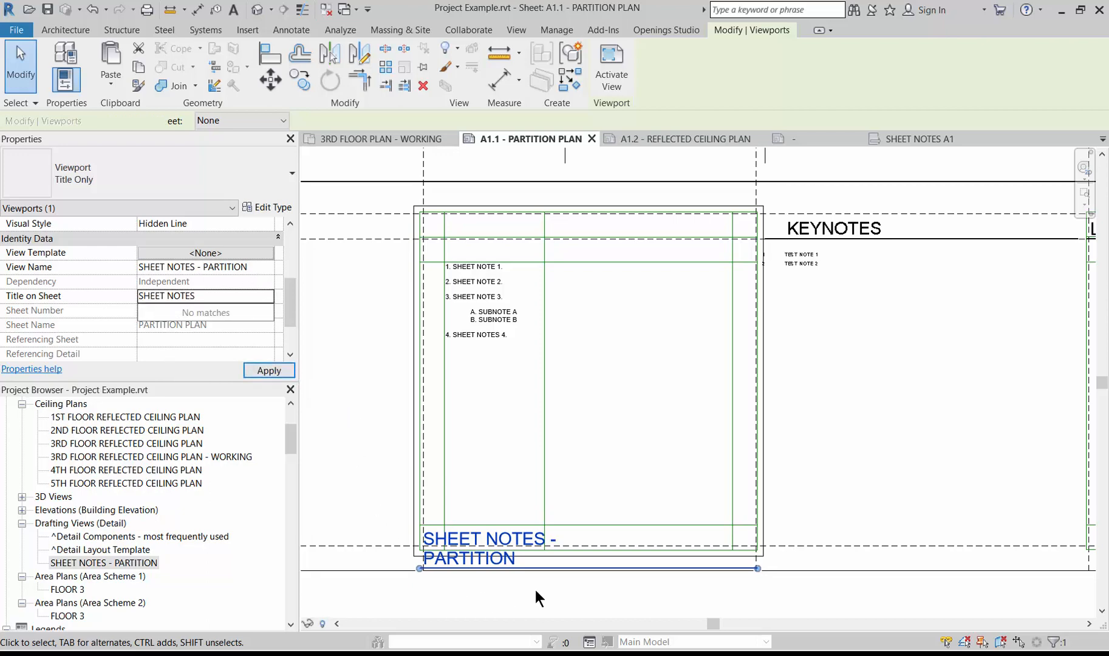
click(509, 589)
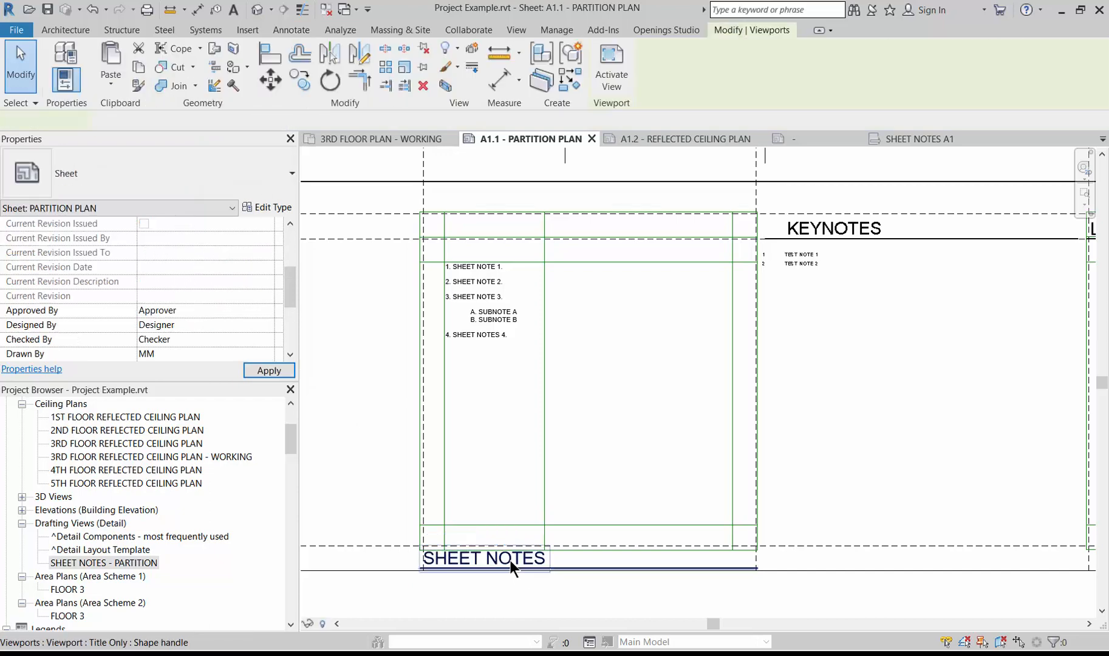
Step: Move the SHEET NOTES view title into the template's top row, in line with the KEYNOTES heading
drag(510, 560, 513, 232)
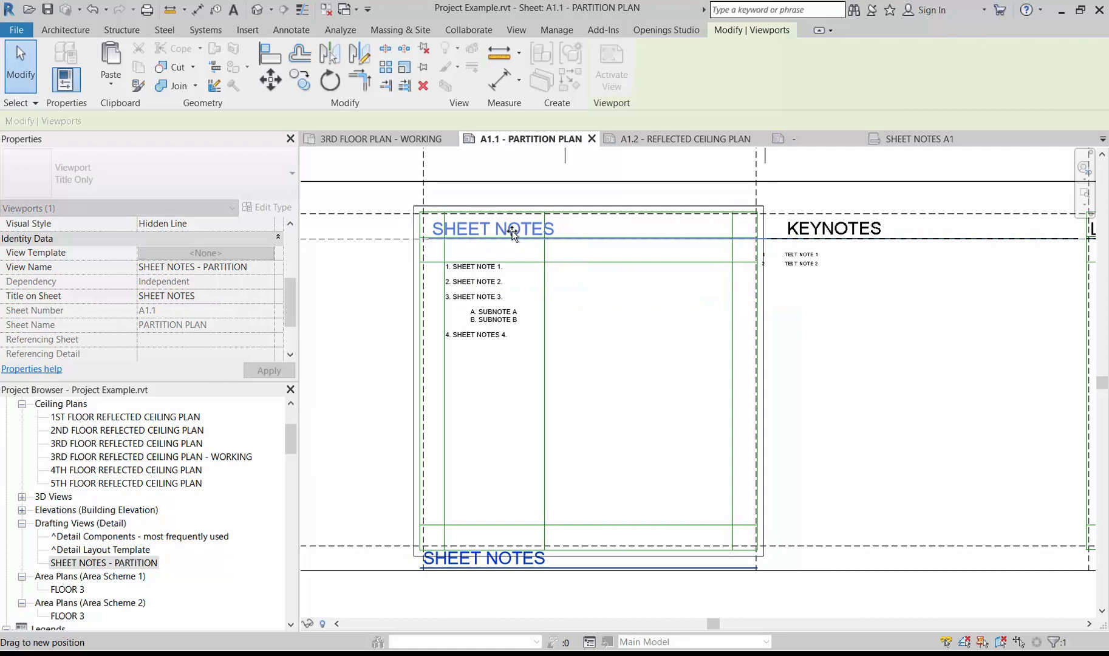
scroll(401, 482, down, 4)
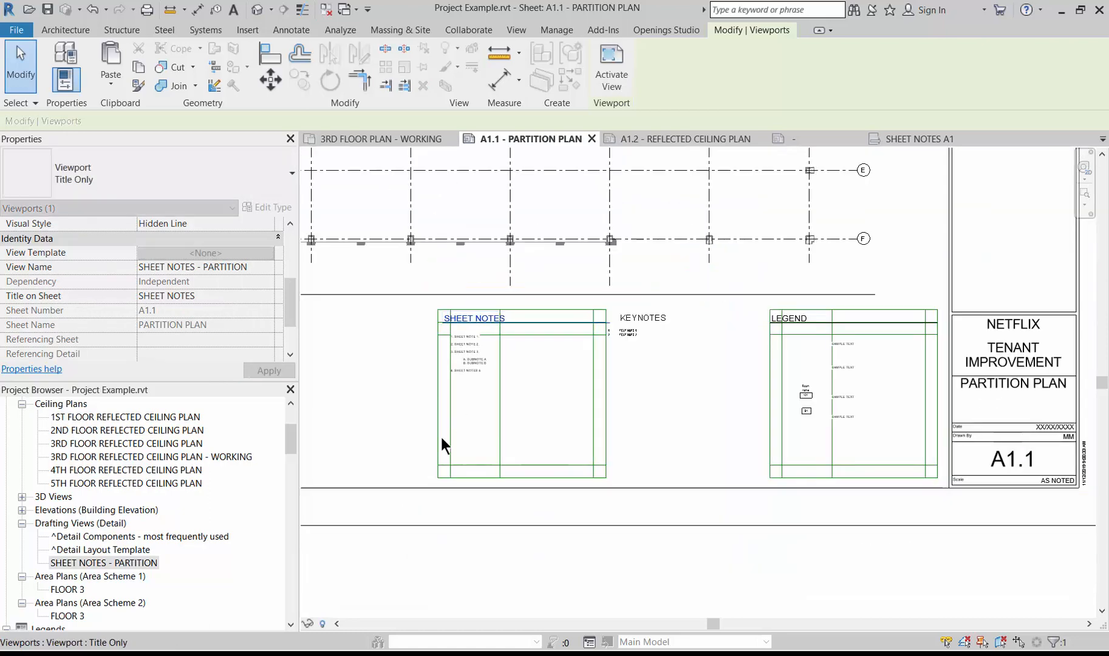
scroll(442, 436, down, 1)
scroll(642, 482, down, 1)
click(697, 548)
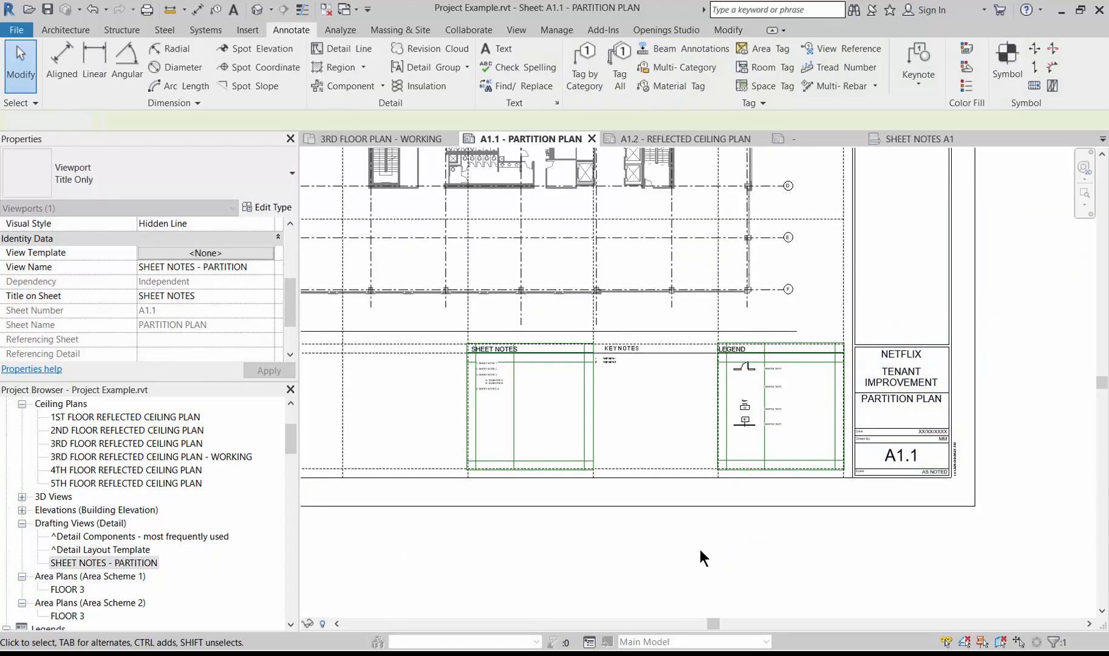
scroll(719, 551, down, 2)
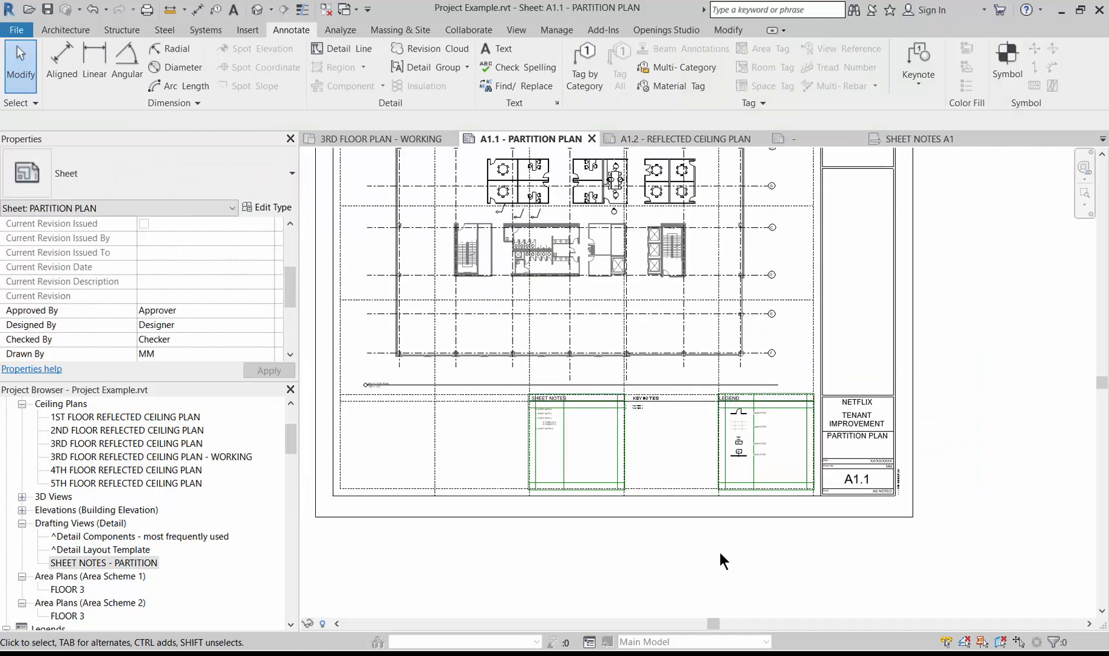
scroll(716, 552, down, 1)
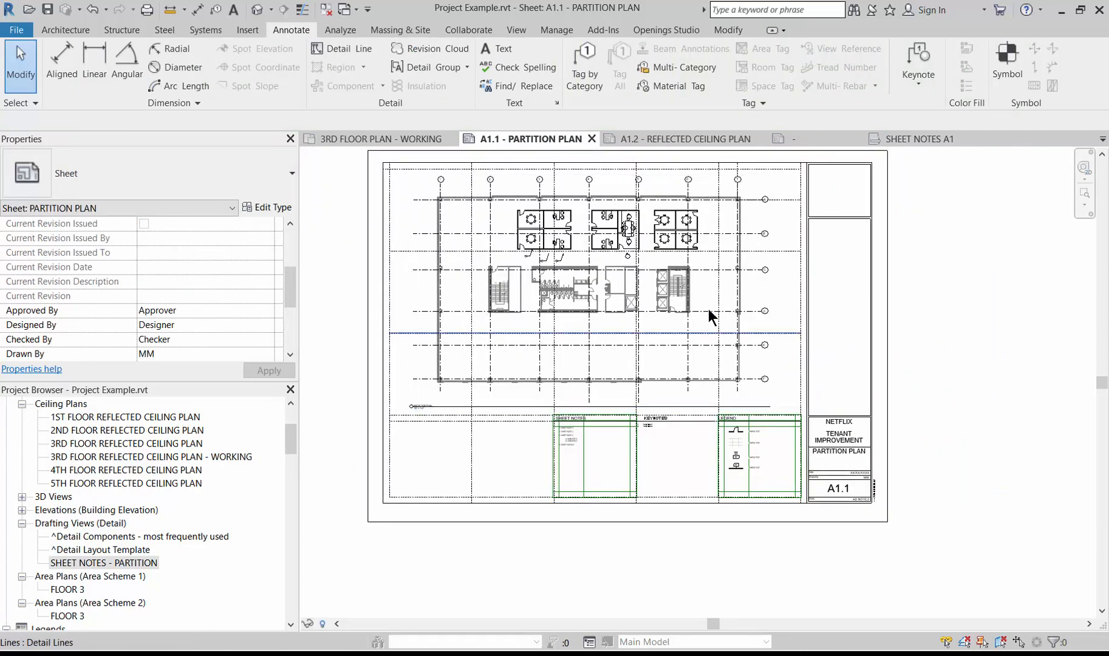